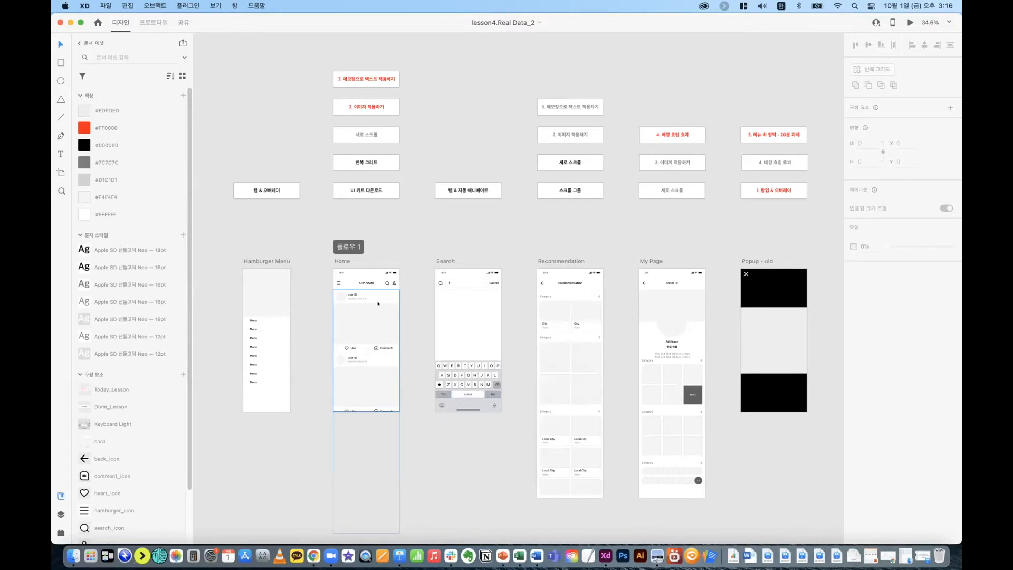
# Step: Examine the image, profile and grid areas on the My Page artboard and the layout of the Popup - old artboard
pyautogui.click(640, 299)
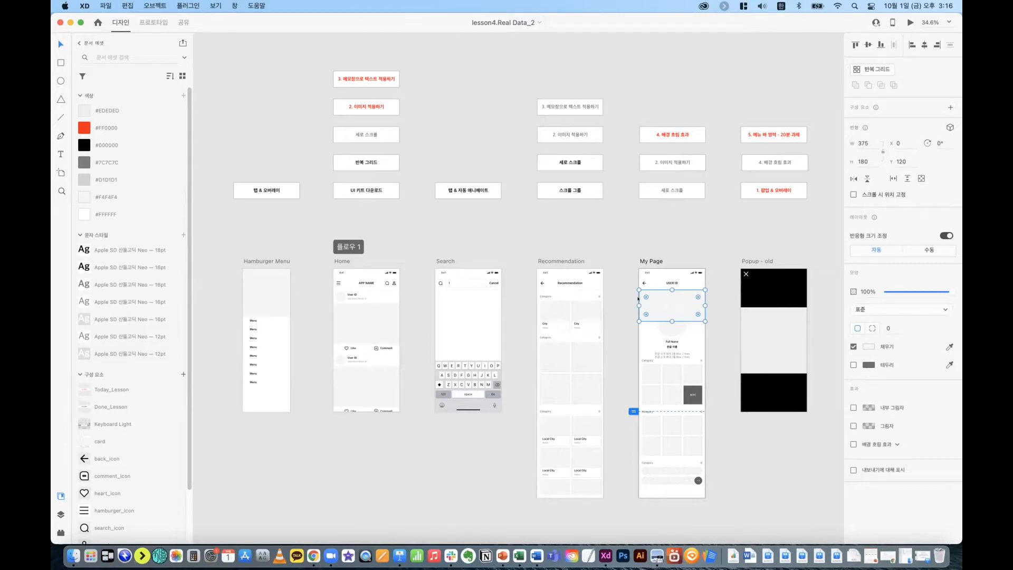
pyautogui.press('Delete')
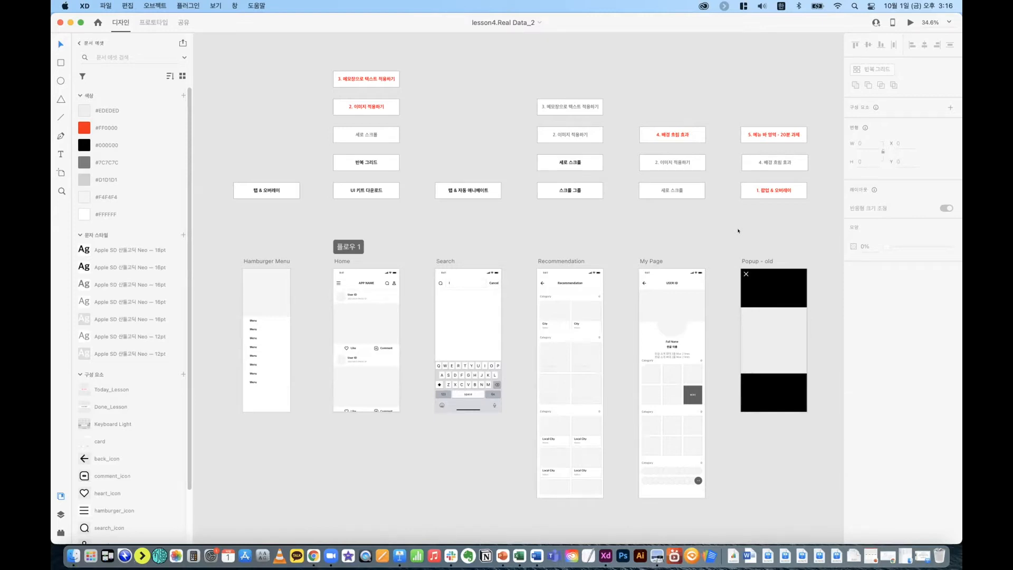
pyautogui.moveTo(744, 230); pyautogui.dragTo(690, 200)
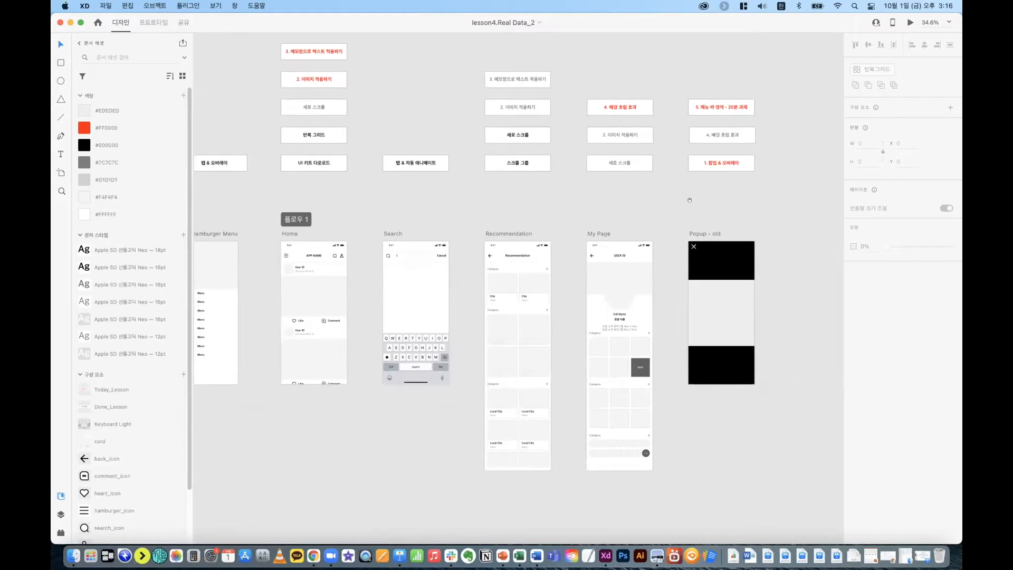
pyautogui.click(704, 233)
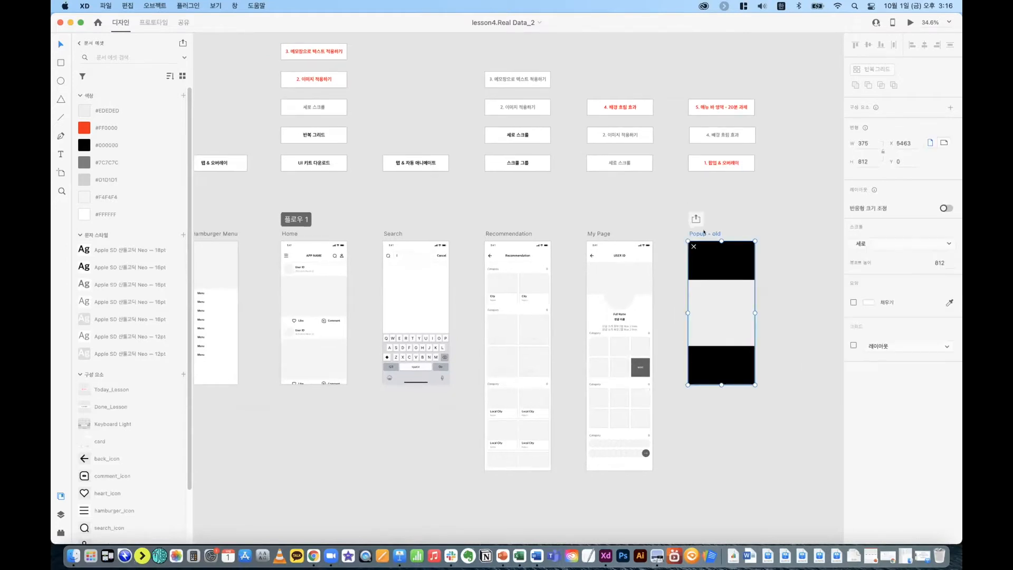
pyautogui.click(624, 208)
pyautogui.click(619, 294)
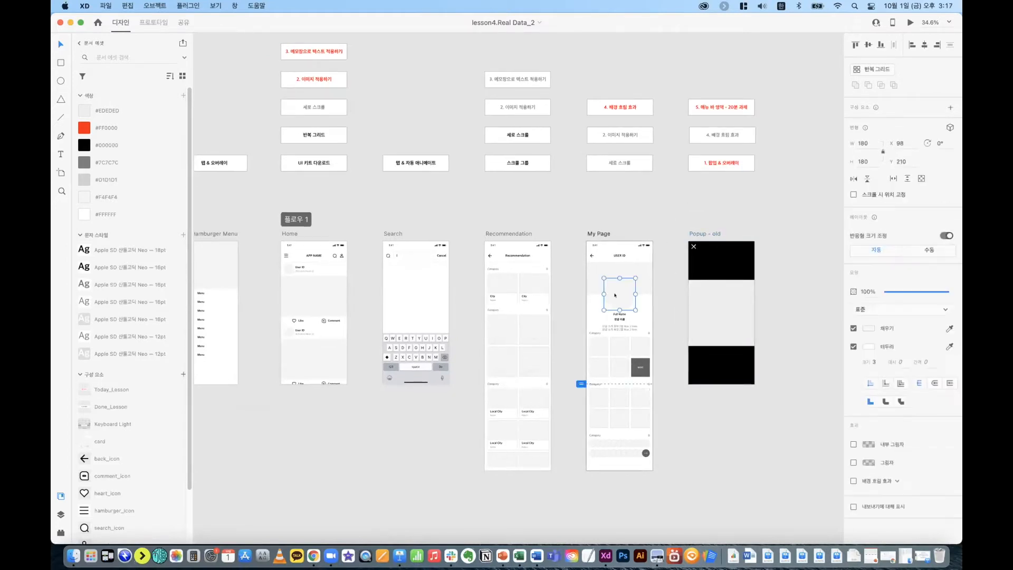
pyautogui.click(589, 344)
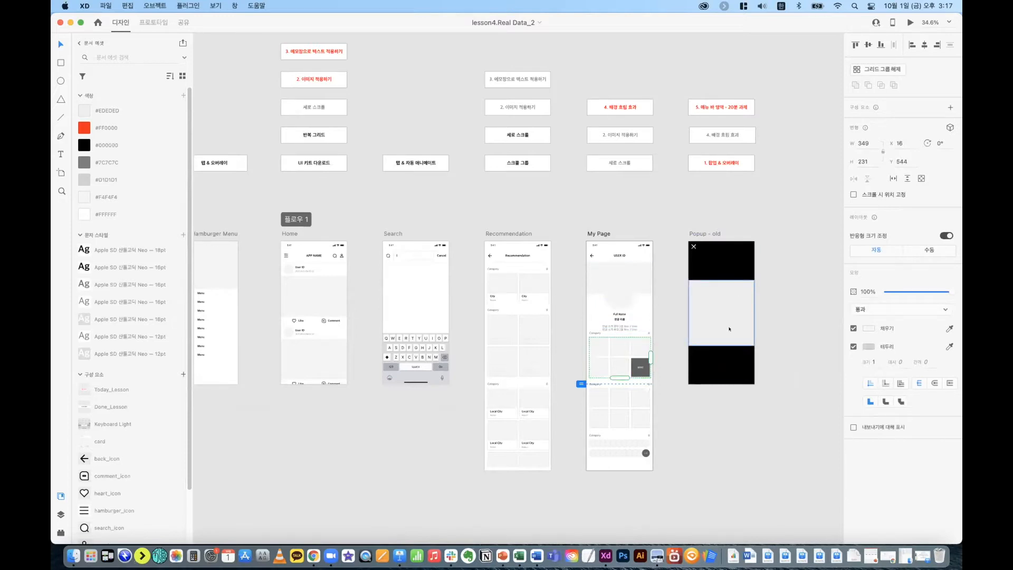
pyautogui.click(770, 311)
# Step: Add a blank iPhone 12, 12 Pro artboard beside the Popup - old artboard
pyautogui.hscroll(2, 776, 301)
pyautogui.scroll(3, 736, 316)
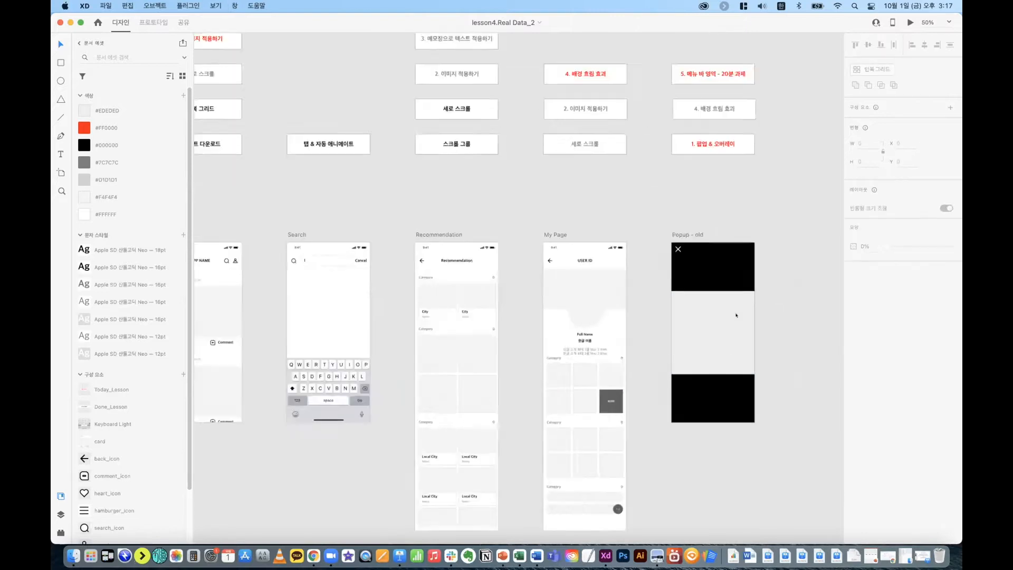
pyautogui.hscroll(3, 633, 275)
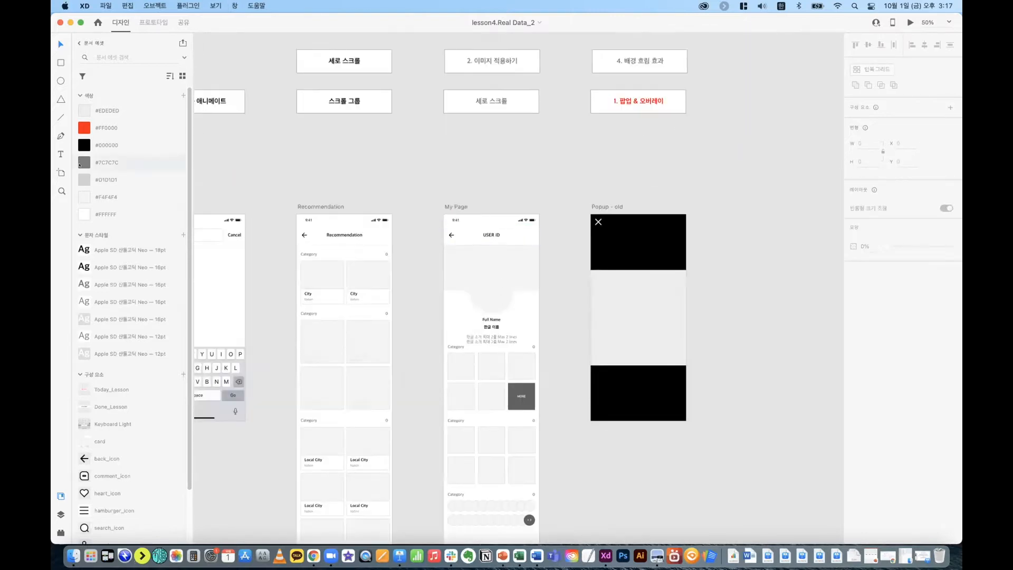
pyautogui.click(58, 173)
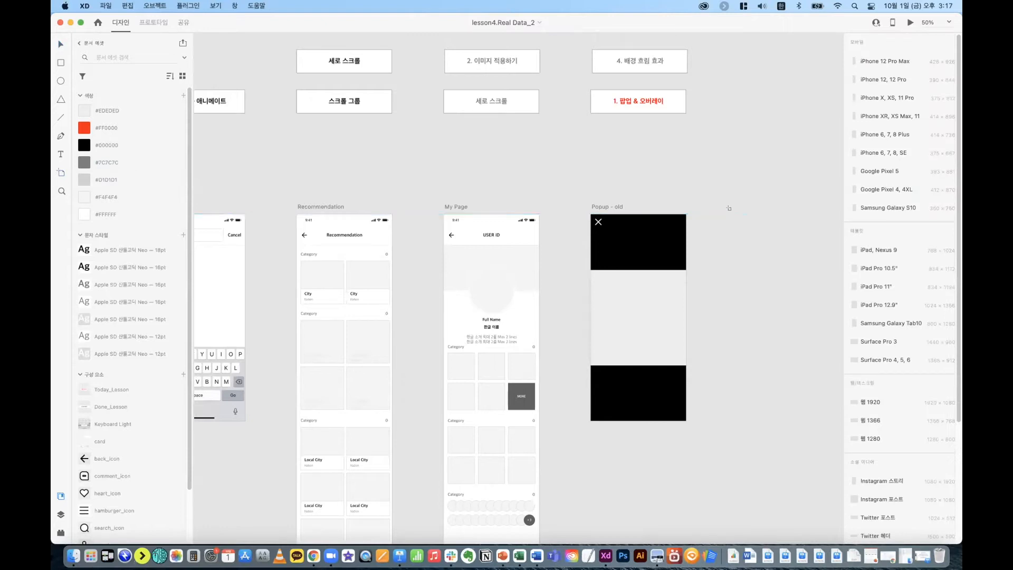
pyautogui.click(704, 214)
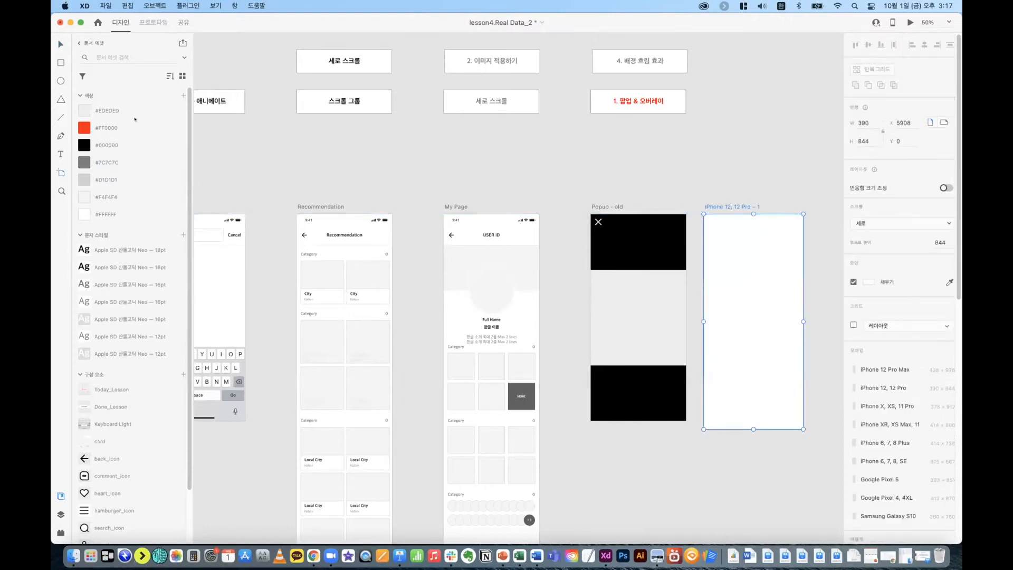
pyautogui.click(61, 40)
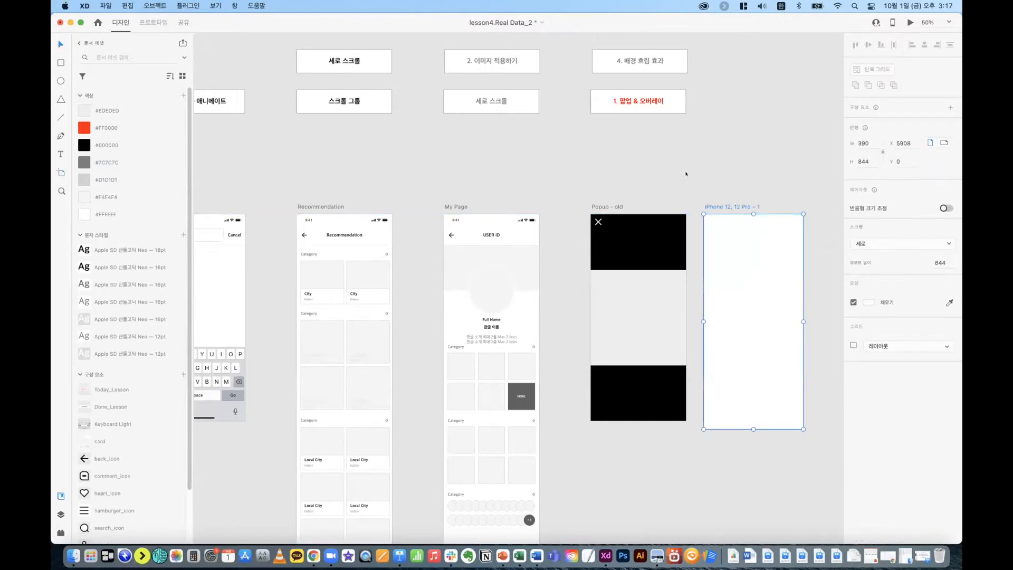
# Step: Add an iPhone X, XS, 11 Pro artboard and delete the blank iPhone 12, 12 Pro artboard
pyautogui.click(61, 173)
pyautogui.click(876, 403)
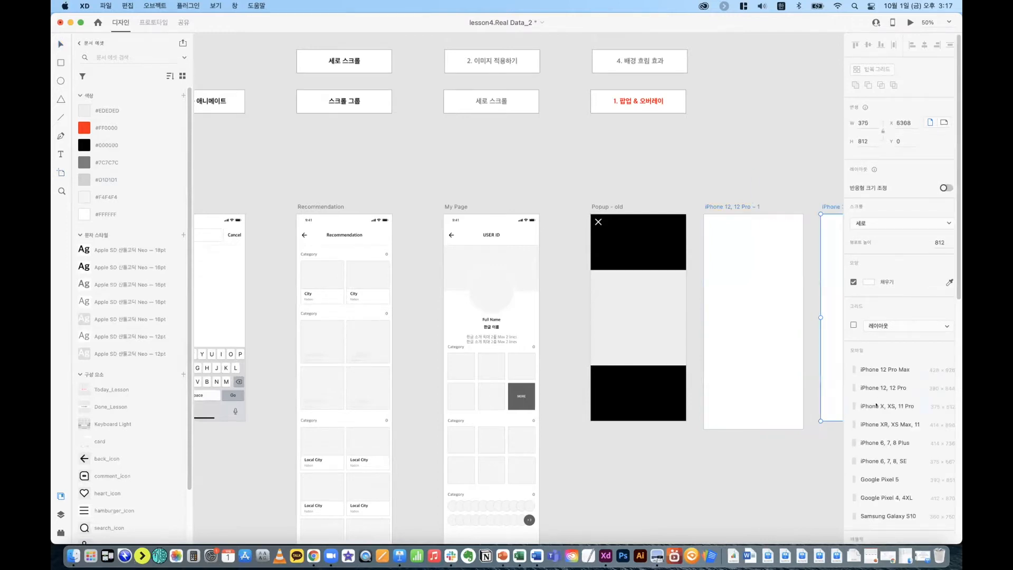
pyautogui.click(61, 42)
pyautogui.click(377, 177)
pyautogui.press('Delete')
# Step: Rename the new iPhone X, XS, 11 Pro artboard as Popup
pyautogui.hscroll(-5, 459, 160)
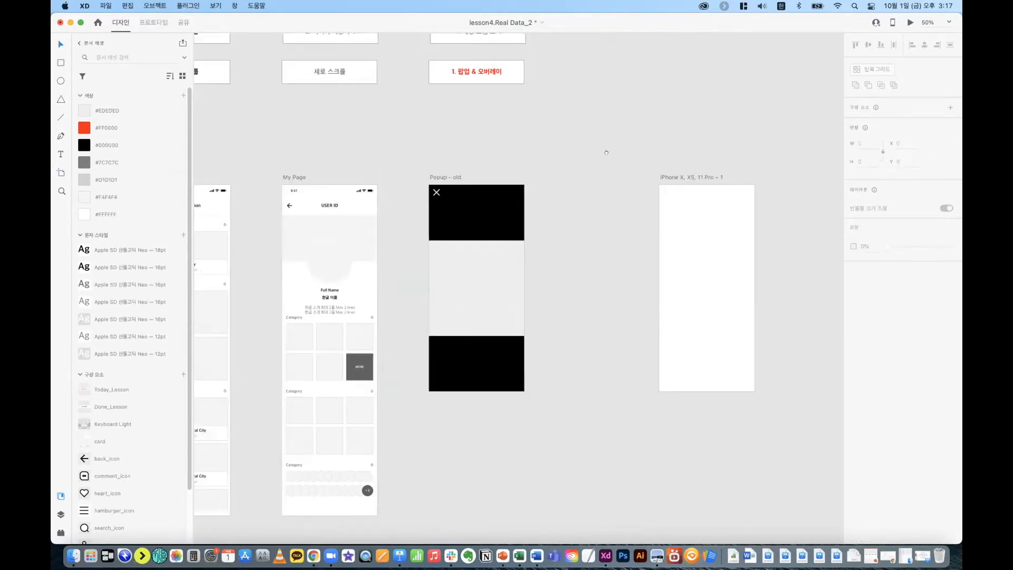
pyautogui.doubleClick(710, 177)
pyautogui.write('ㅔ')
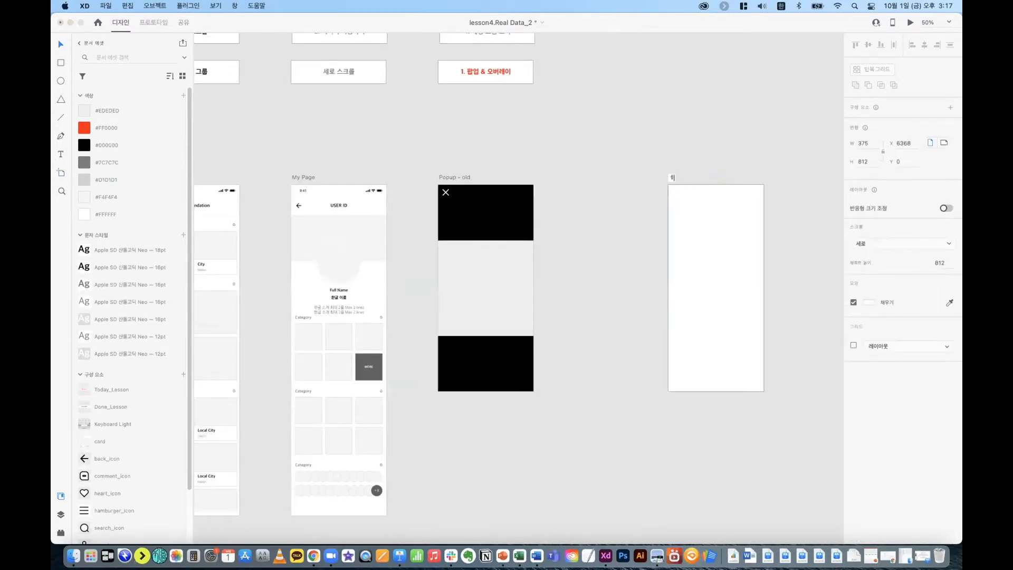
pyautogui.press('BackSpace')
pyautogui.write('Popup')
pyautogui.press('Return')
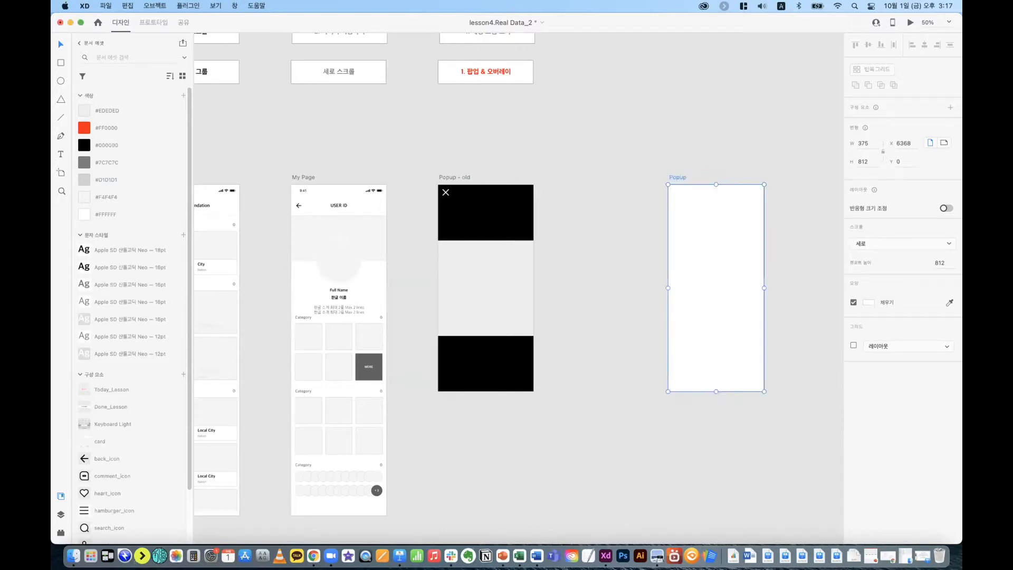
# Step: Draw a rectangle on the Popup artboard and stretch it to cover the whole 375 × 812 artboard
pyautogui.click(590, 241)
pyautogui.click(686, 248)
pyautogui.click(607, 344)
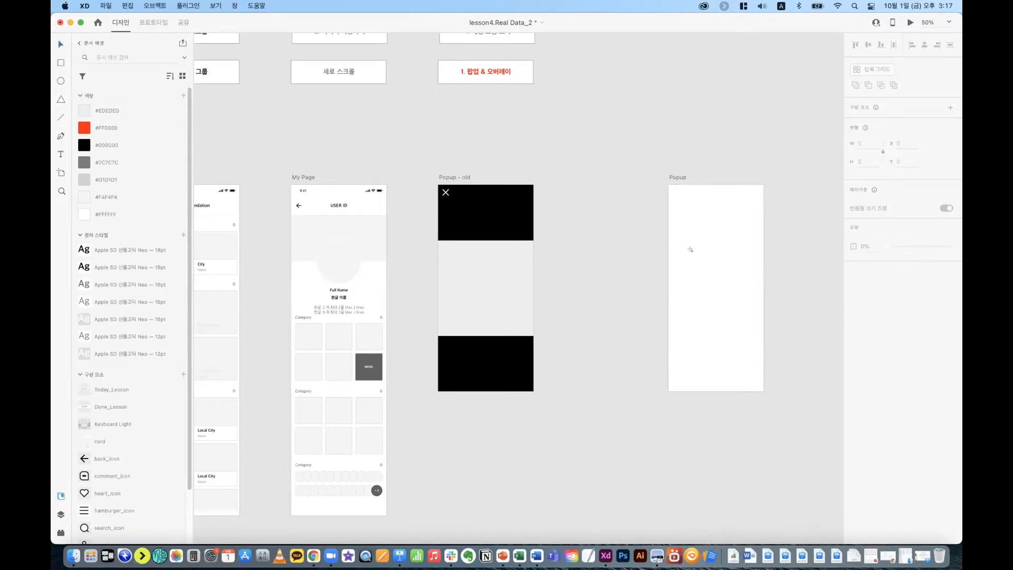
pyautogui.moveTo(669, 245)
pyautogui.mouseDown()
pyautogui.moveTo(740, 303)
pyautogui.moveTo(763, 391)
pyautogui.mouseUp()
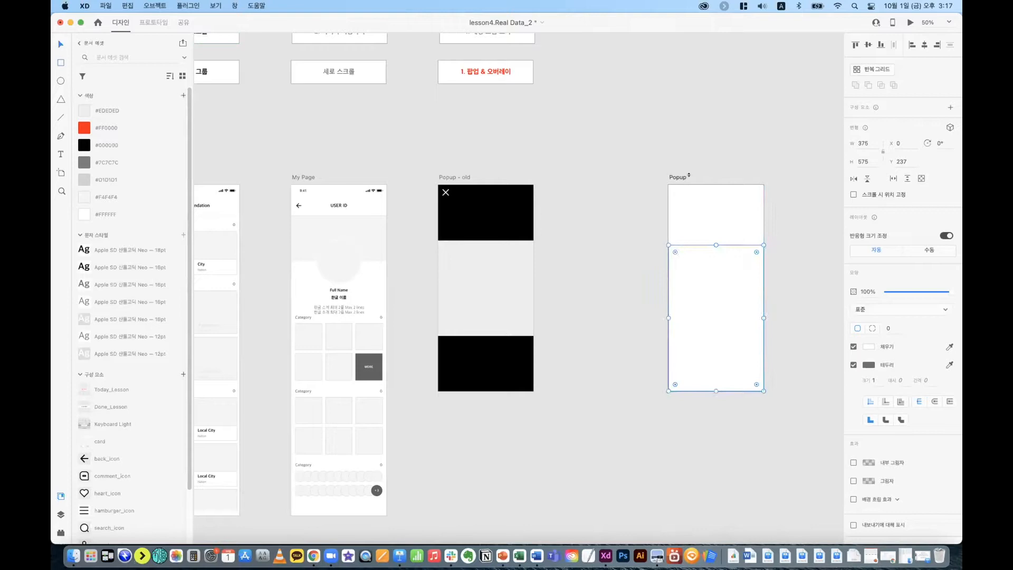
pyautogui.moveTo(708, 241); pyautogui.dragTo(712, 180)
pyautogui.moveTo(763, 288)
pyautogui.mouseDown()
pyautogui.moveTo(753, 289)
pyautogui.moveTo(764, 288)
pyautogui.mouseUp()
pyautogui.moveTo(665, 281); pyautogui.dragTo(669, 282)
pyautogui.moveTo(714, 387); pyautogui.dragTo(711, 391)
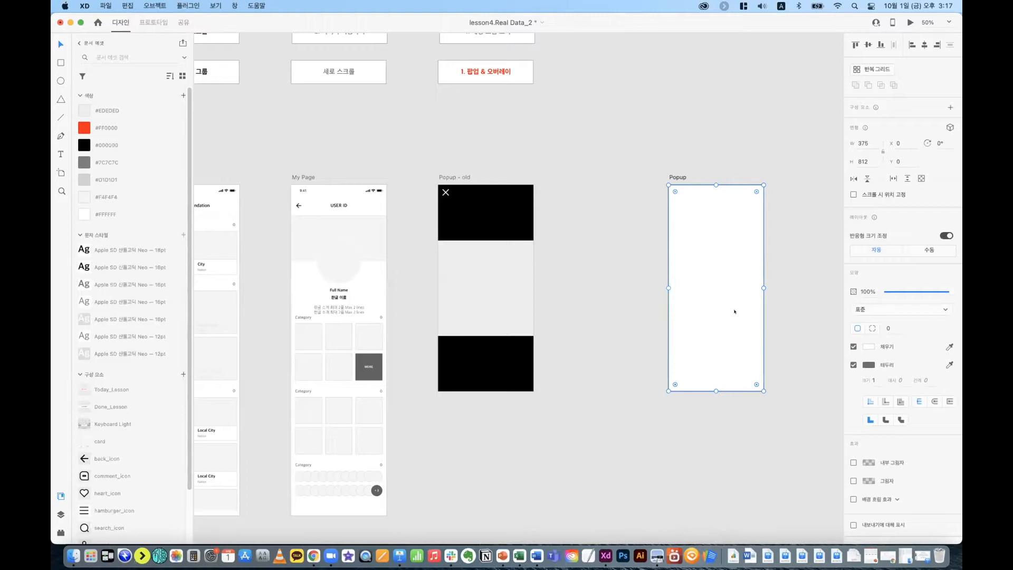
# Step: Remove the border of the full-size rectangle and fill it with black, #000000
pyautogui.click(853, 365)
pyautogui.click(868, 346)
pyautogui.moveTo(812, 345); pyautogui.dragTo(884, 405)
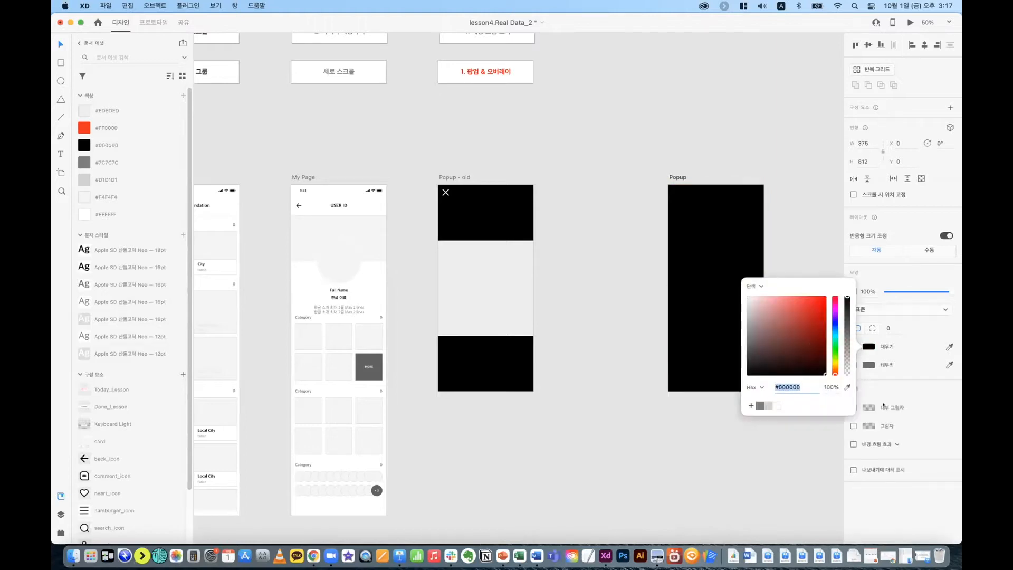
pyautogui.click(777, 184)
# Step: Duplicate the black rectangle straight down to about Y 312 and set the copy's height to 375
pyautogui.click(718, 257)
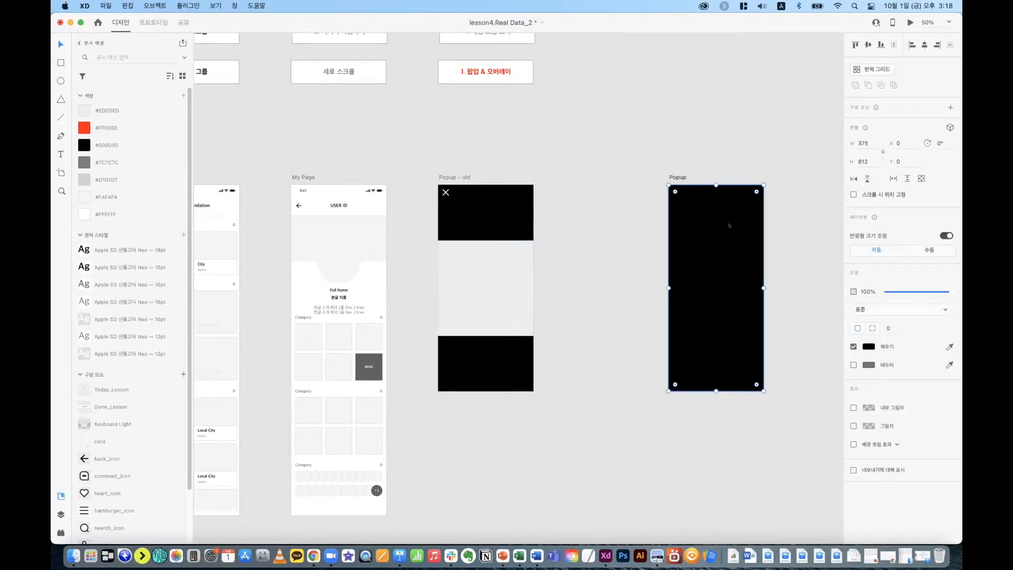
pyautogui.moveTo(722, 239); pyautogui.dragTo(723, 317)
pyautogui.click(863, 162)
pyautogui.write('37')
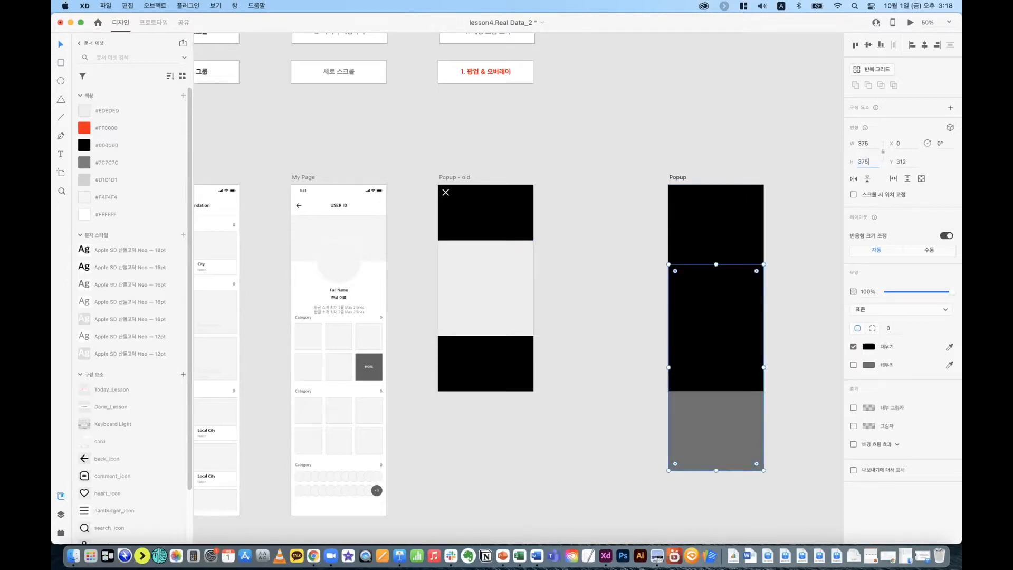
pyautogui.write('5')
pyautogui.press('Return')
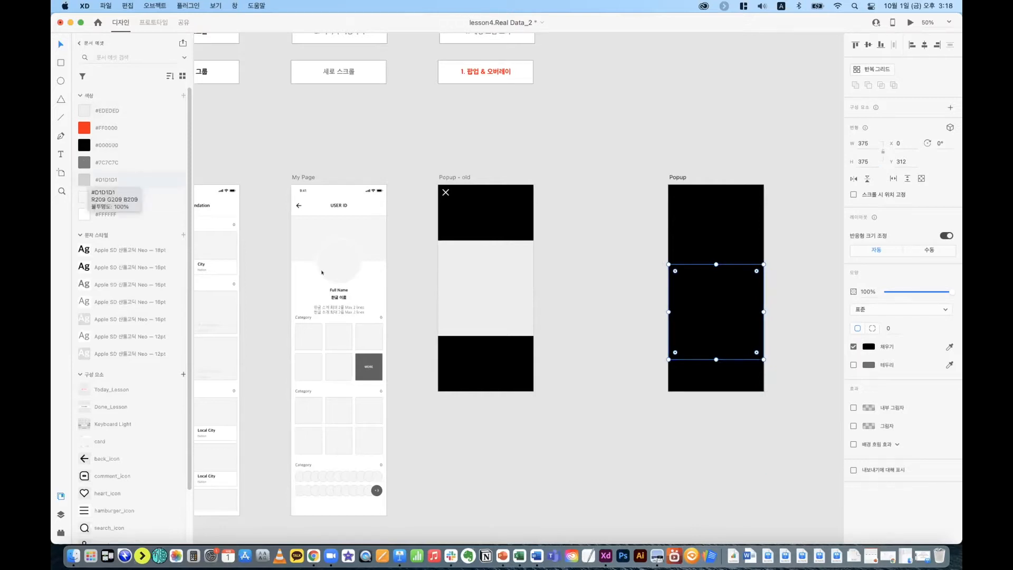
# Step: Fill the 375 × 375 square with #EDEDED and centre it vertically on the Popup artboard at Y 219
pyautogui.click(85, 112)
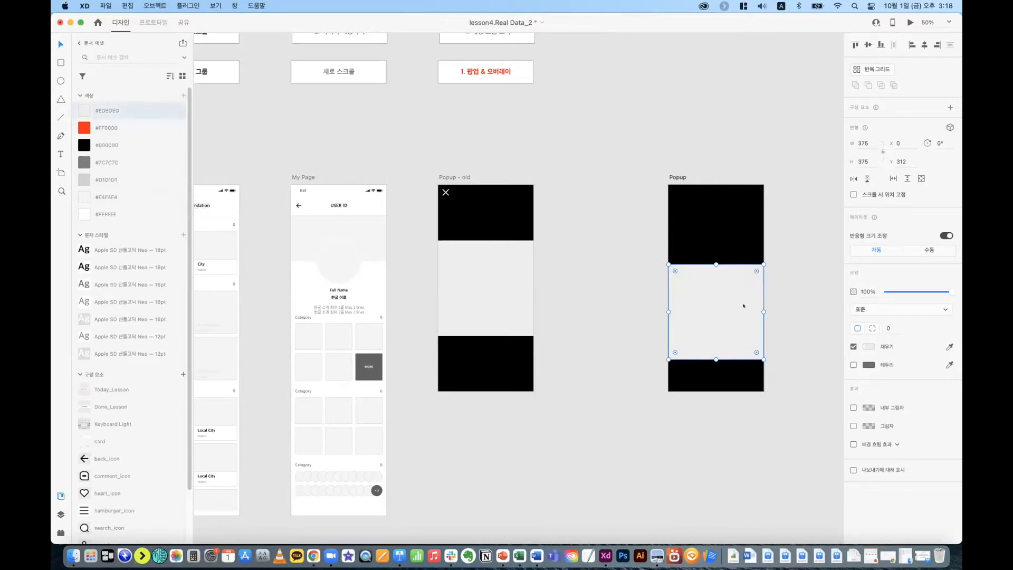
pyautogui.moveTo(719, 319); pyautogui.dragTo(721, 296)
pyautogui.click(785, 278)
pyautogui.click(712, 273)
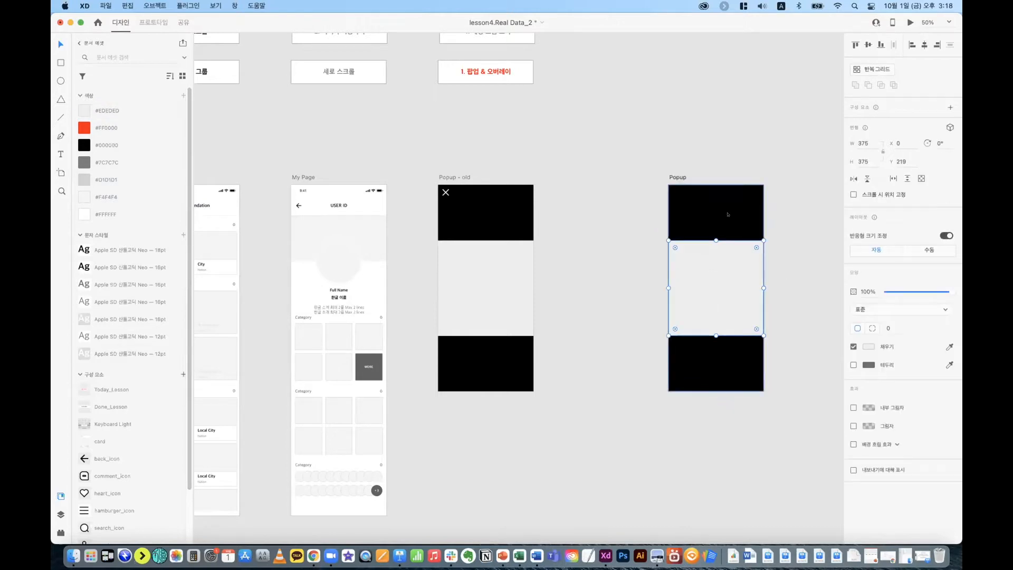
pyautogui.click(777, 290)
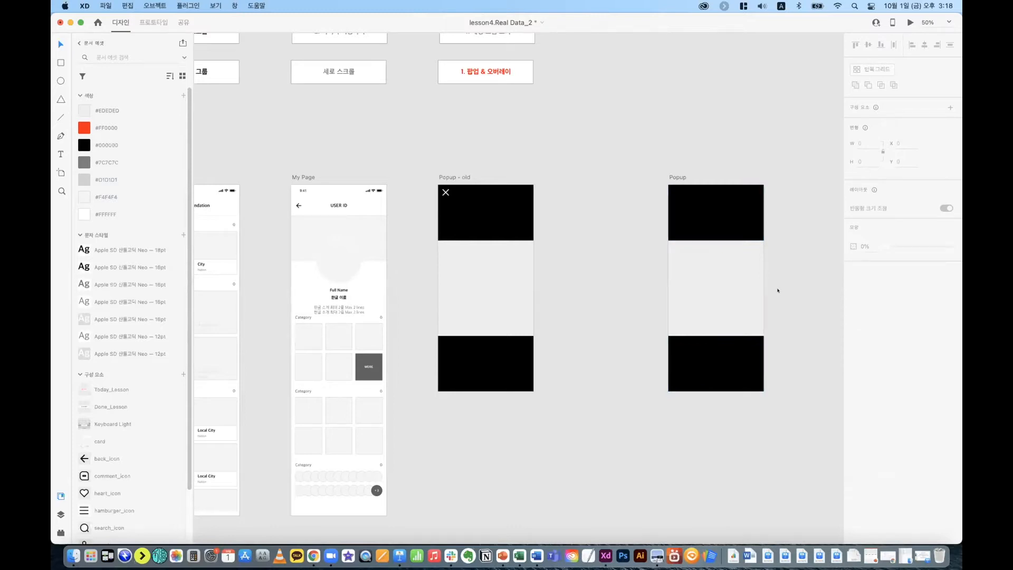
# Step: Check the close icon on Popup - old, then open wireframes-mobile-2021.xd from the Wires folder
pyautogui.click(446, 192)
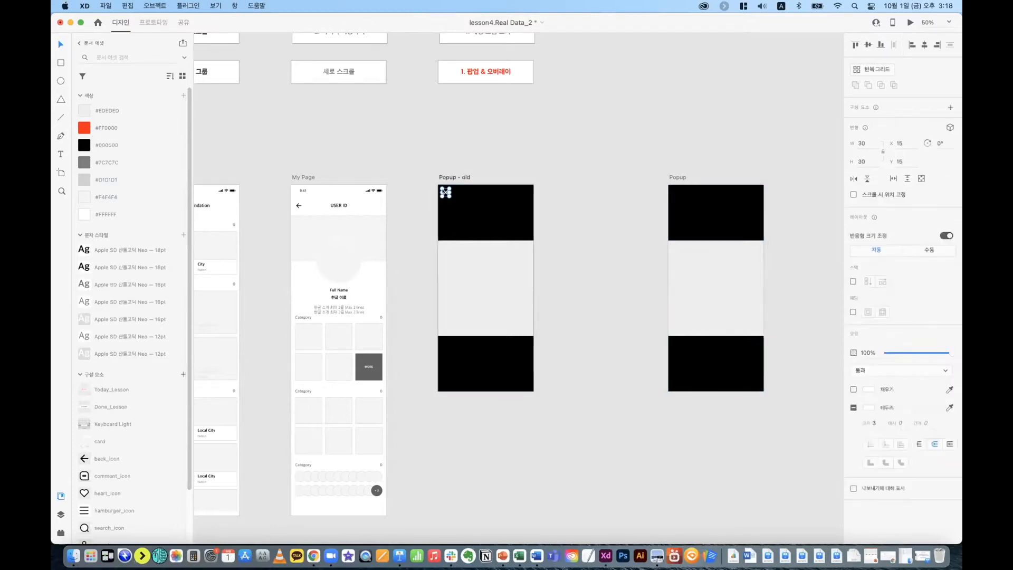
pyautogui.click(624, 215)
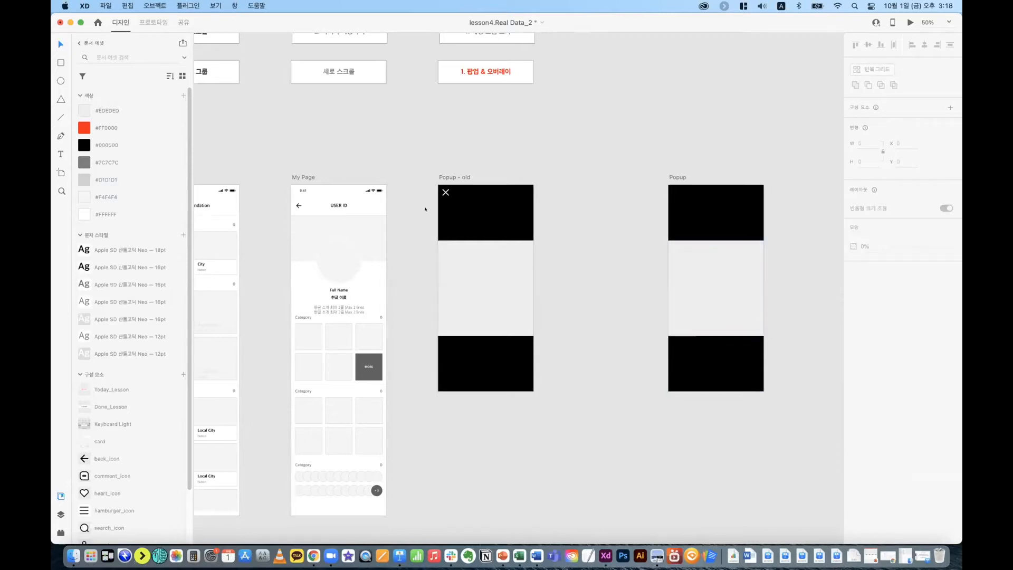
pyautogui.click(72, 555)
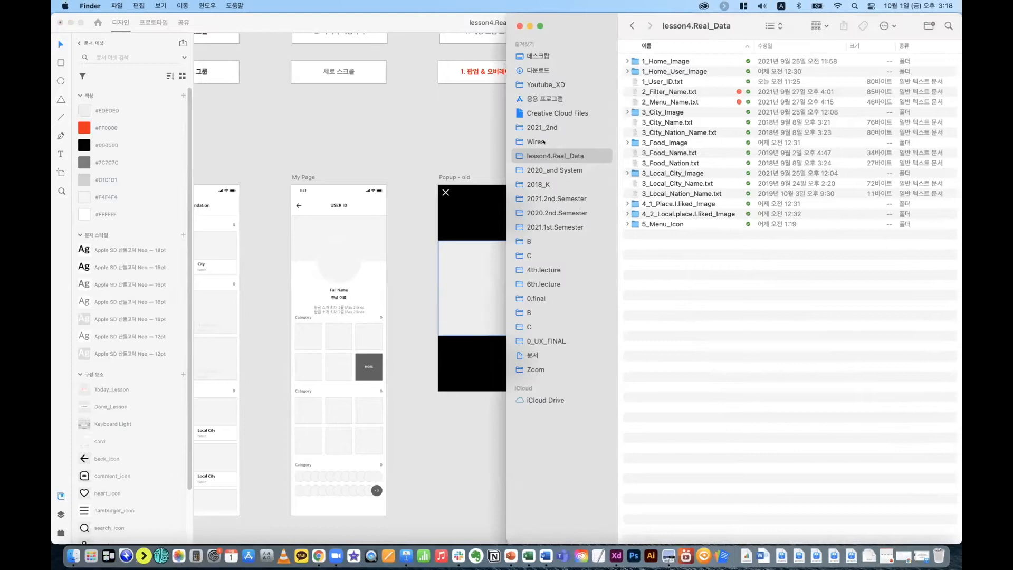
pyautogui.click(544, 142)
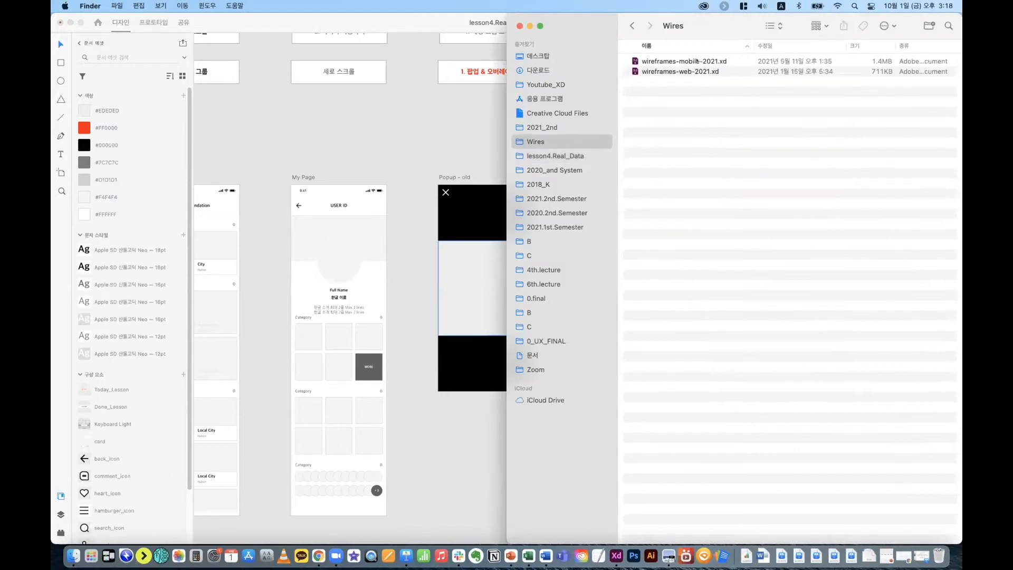
pyautogui.doubleClick(697, 61)
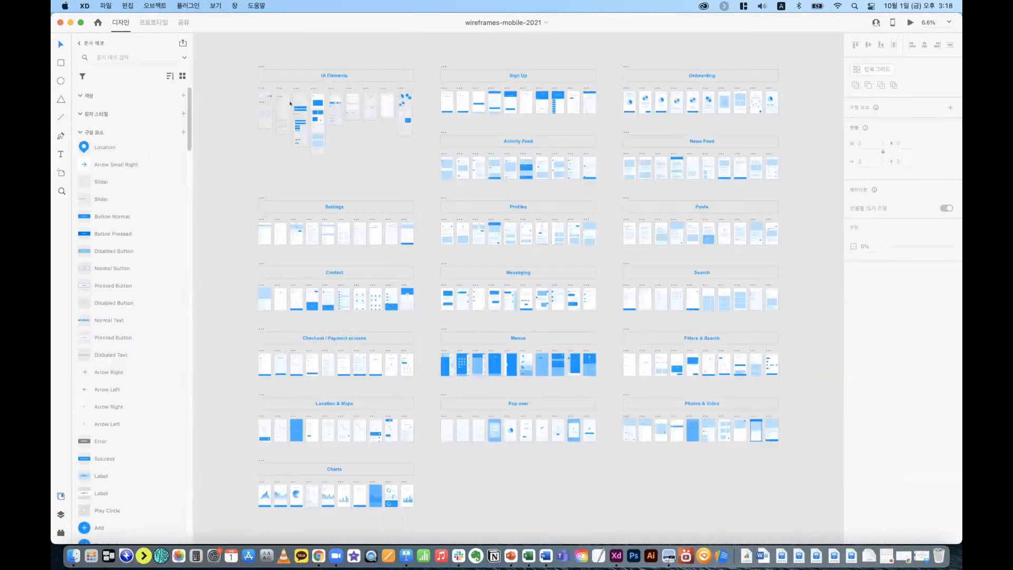
# Step: Search the document assets for "close", place the white Close component on the empty canvas beside UI Elements, and copy it
pyautogui.click(110, 55)
pyautogui.write('close')
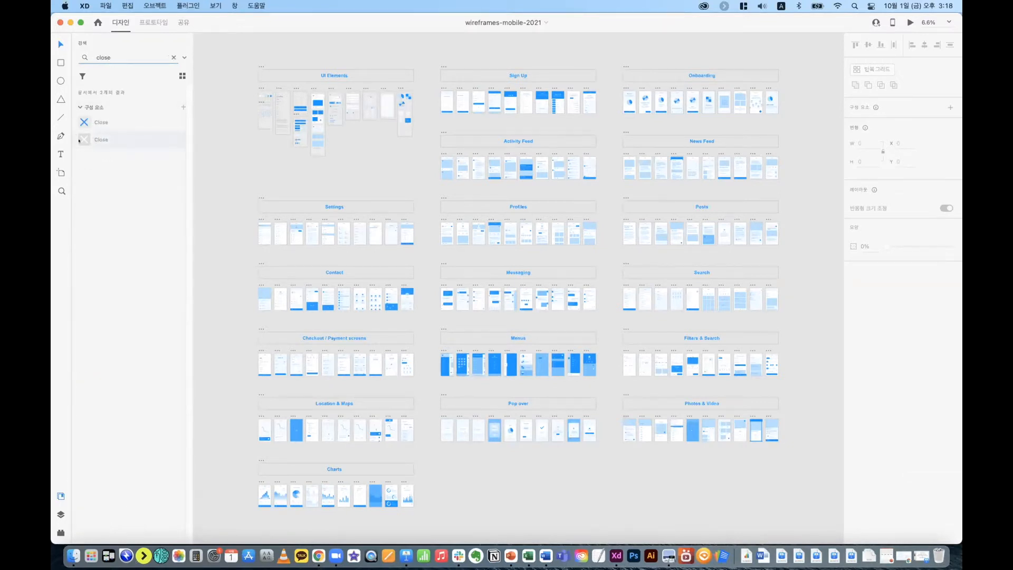
pyautogui.moveTo(78, 140); pyautogui.dragTo(93, 134)
pyautogui.moveTo(190, 140); pyautogui.dragTo(211, 156)
pyautogui.hscroll(-3, 232, 153)
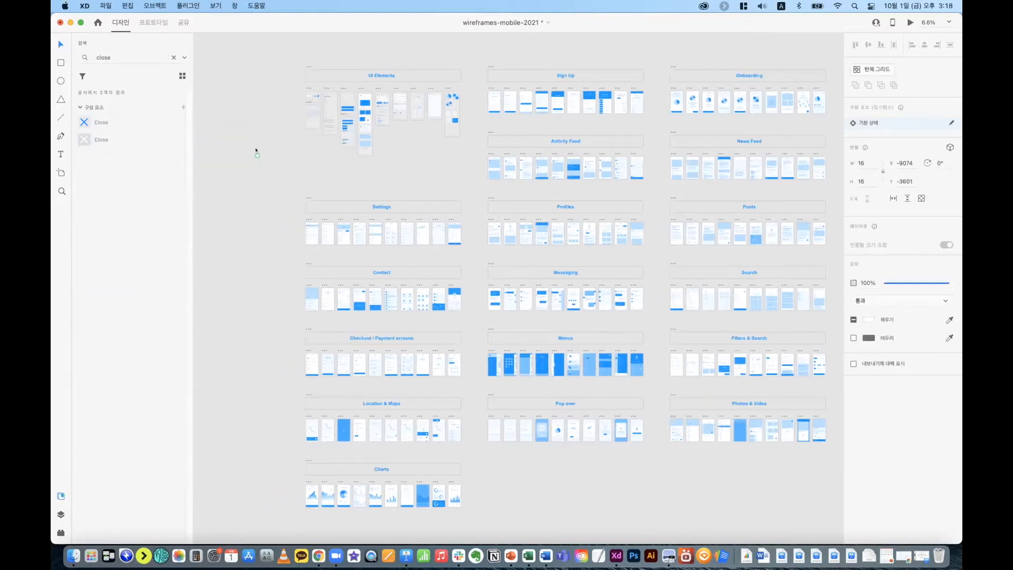
pyautogui.click(257, 150)
# Step: Return to lesson4.Real Data_2 and paste the Close icon into the Popup artboard's upper-left black area, at about X 43, Y 53
pyautogui.click(70, 22)
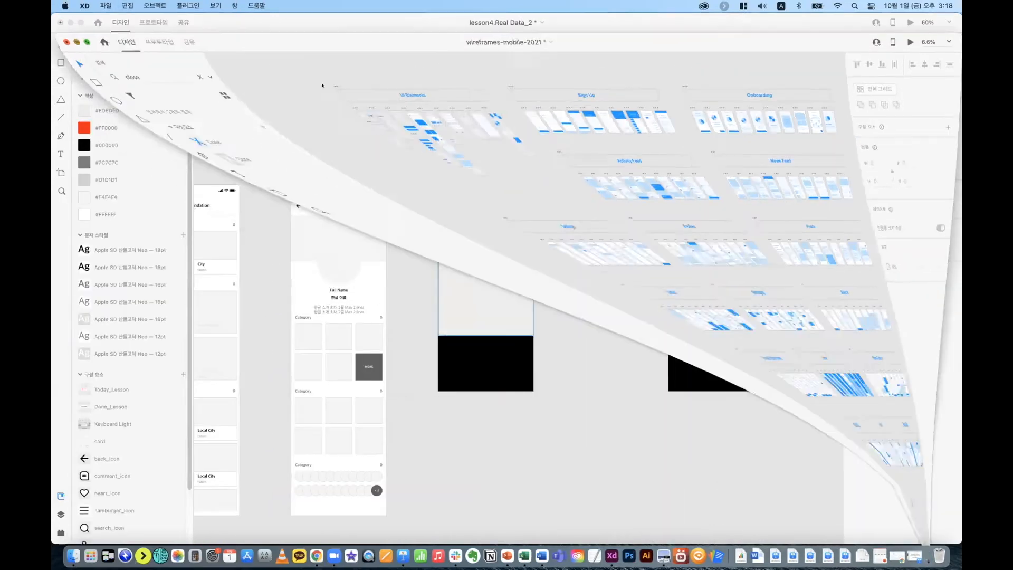
pyautogui.click(673, 199)
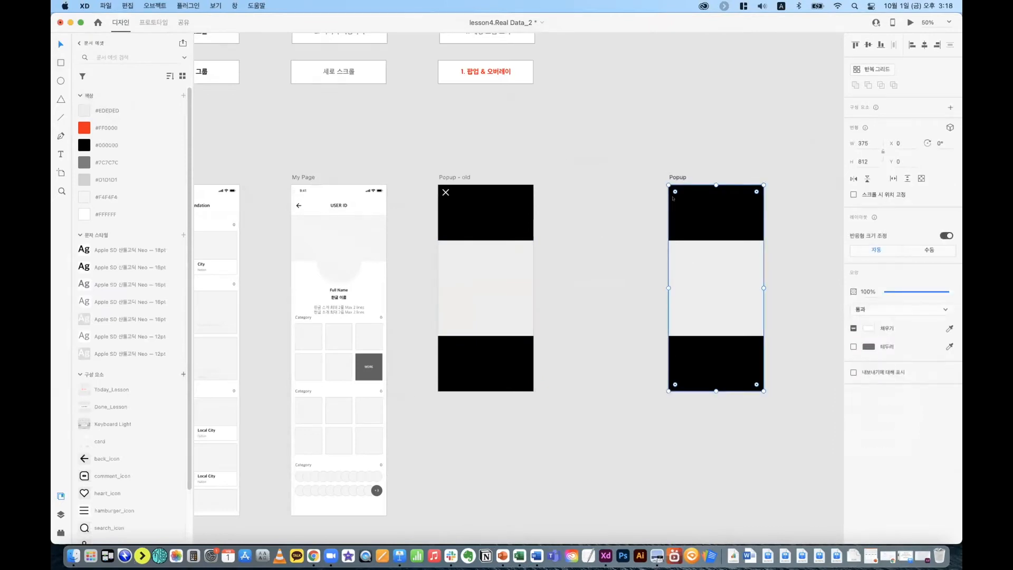
pyautogui.press('super+v')
pyautogui.moveTo(714, 288); pyautogui.dragTo(681, 199)
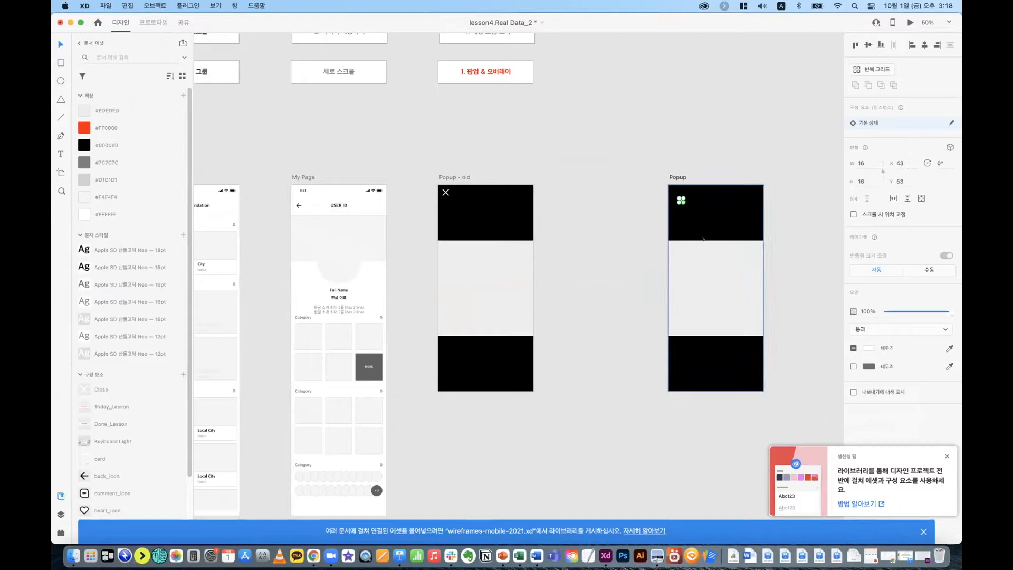
# Step: Ungroup the Close component instance in the Popup artboard's upper black area
pyautogui.press('super+1')
pyautogui.hscroll(5, 718, 190)
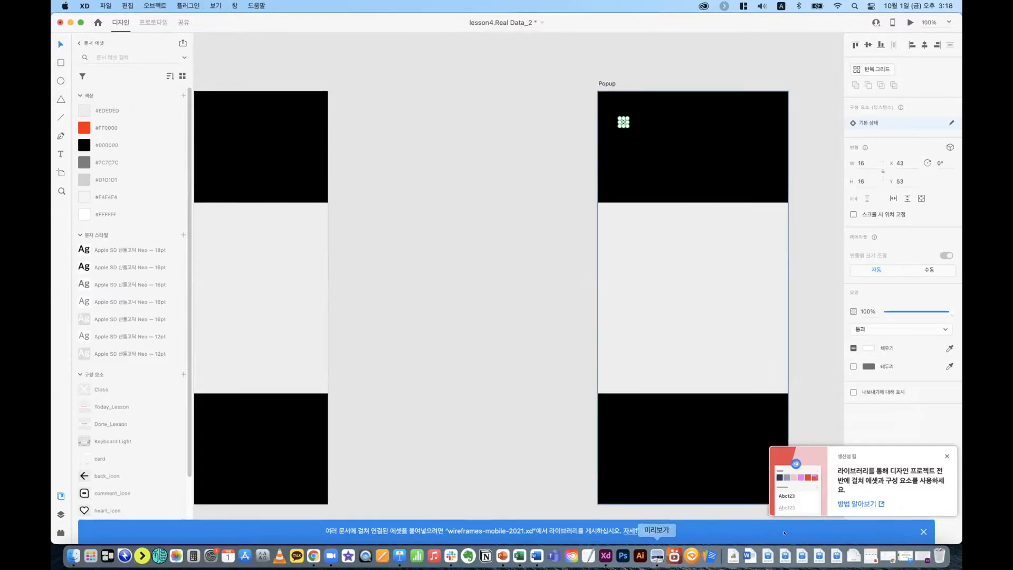
pyautogui.click(924, 532)
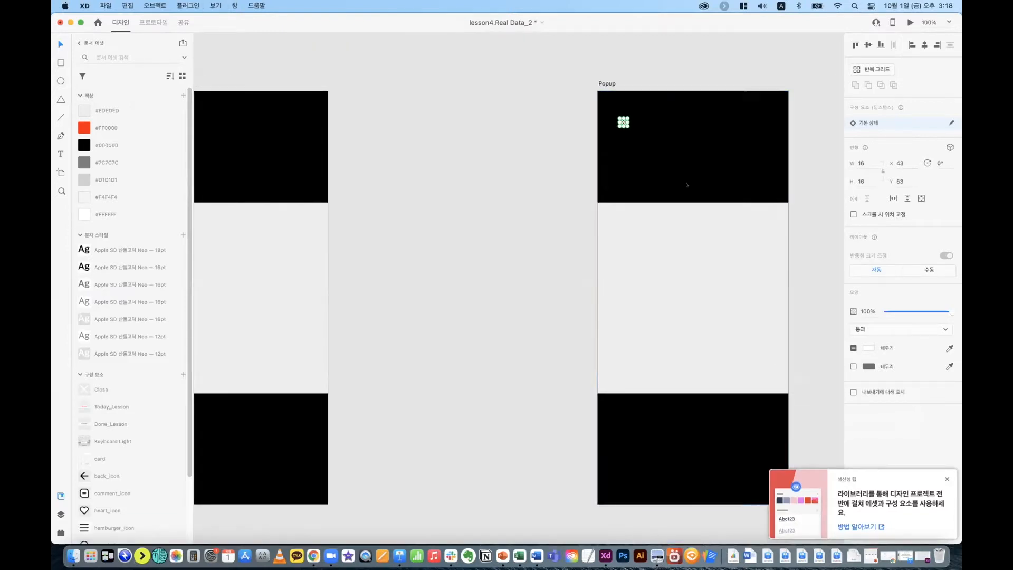
pyautogui.rightClick(623, 121)
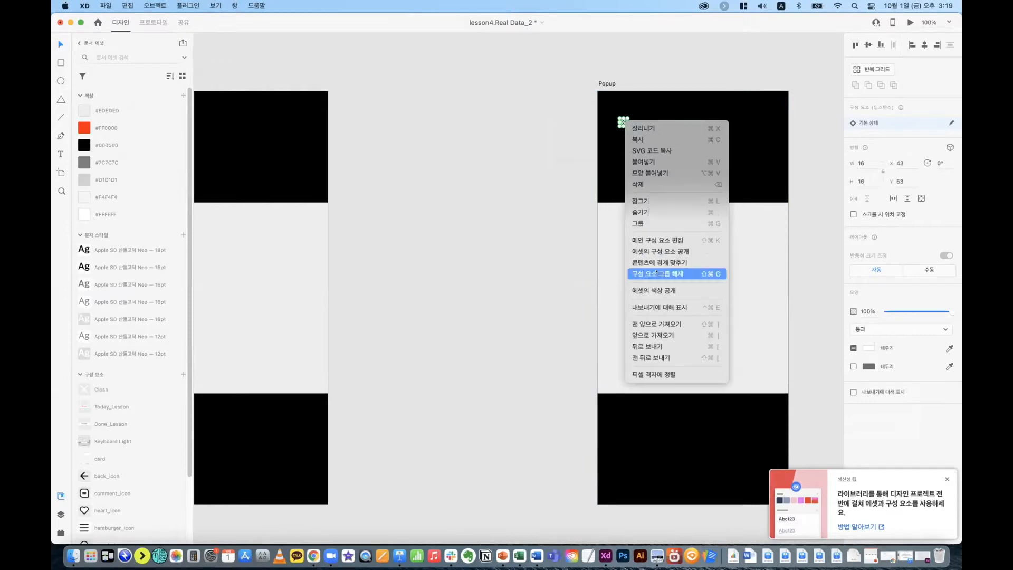
pyautogui.click(669, 274)
pyautogui.click(453, 280)
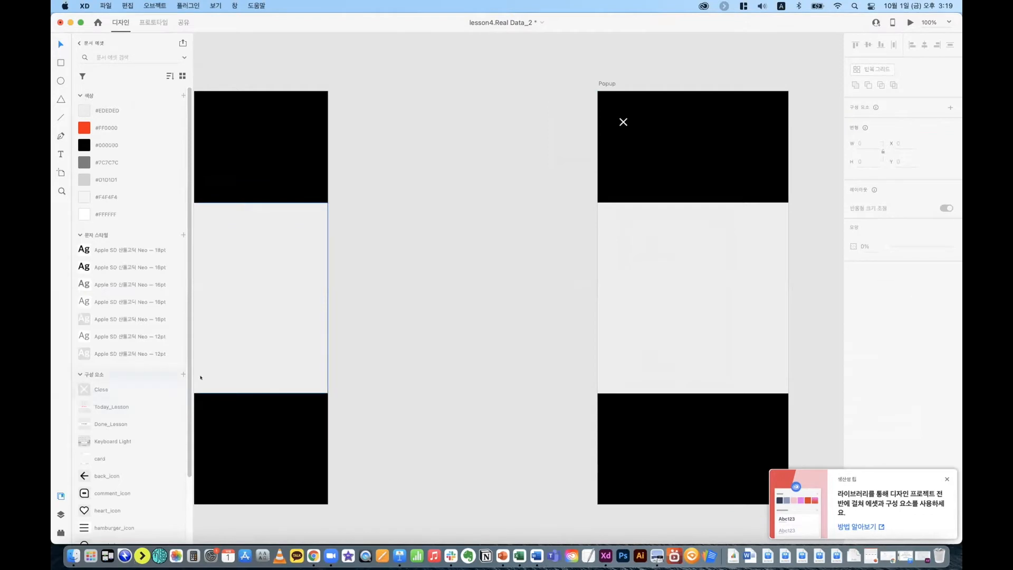
# Step: Check the canvas for instances of the Close component and delete it from the document assets
pyautogui.moveTo(189, 383); pyautogui.dragTo(210, 381)
pyautogui.rightClick(124, 390)
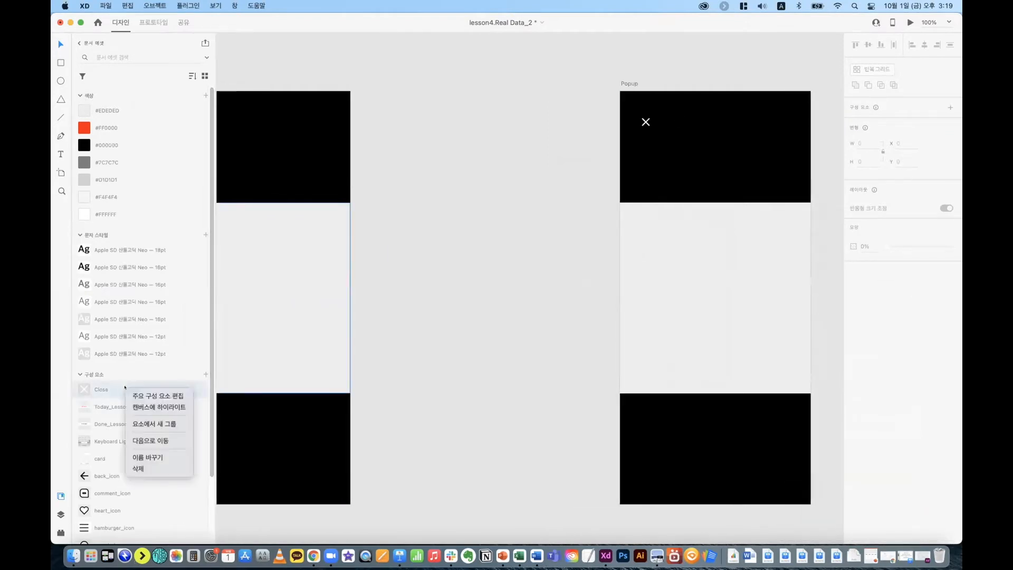
pyautogui.click(159, 407)
pyautogui.rightClick(139, 388)
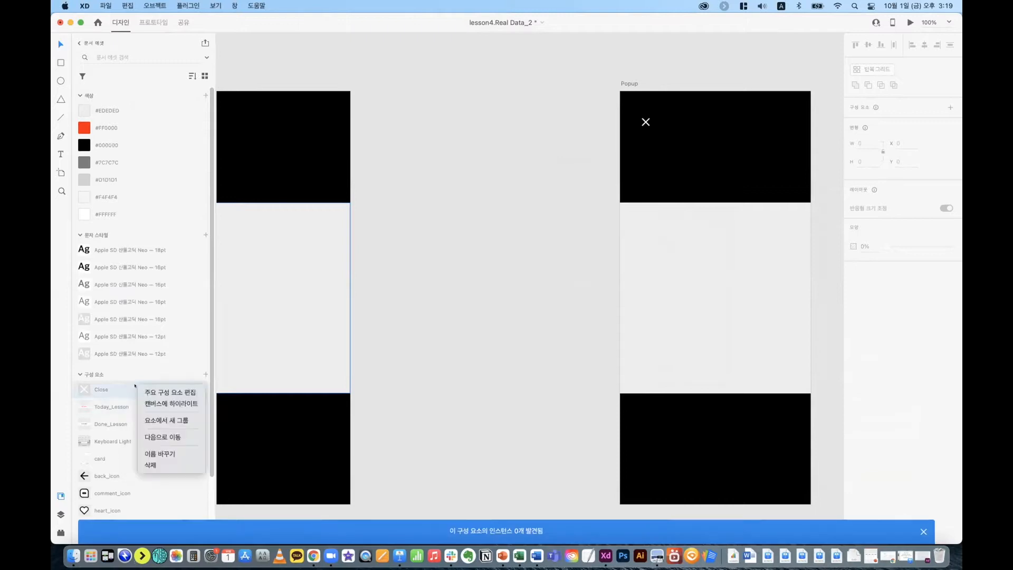
pyautogui.click(159, 419)
pyautogui.moveTo(623, 27)
pyautogui.mouseDown()
pyautogui.moveTo(624, 36)
pyautogui.moveTo(625, 27)
pyautogui.mouseUp()
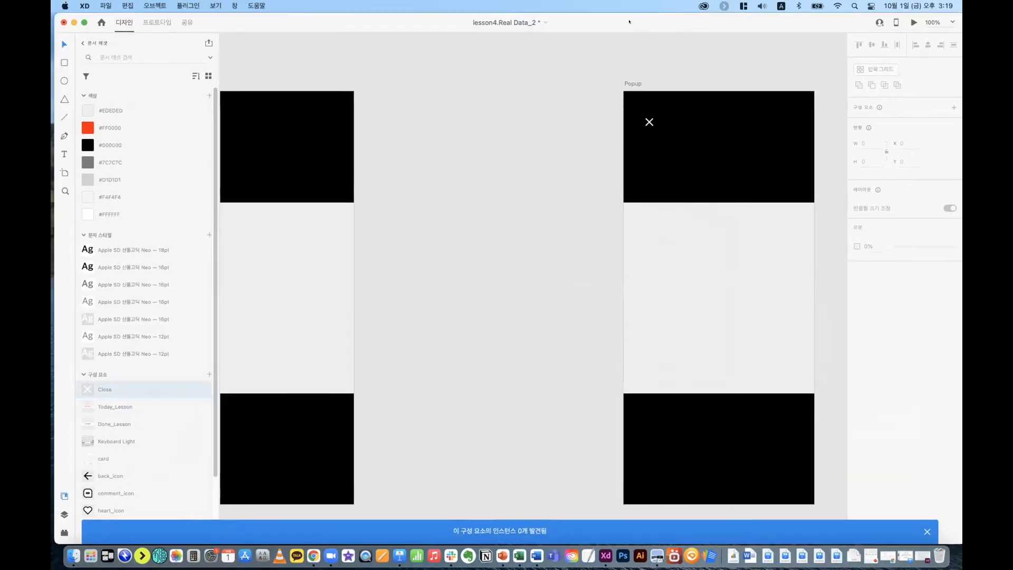
pyautogui.rightClick(160, 390)
pyautogui.click(175, 473)
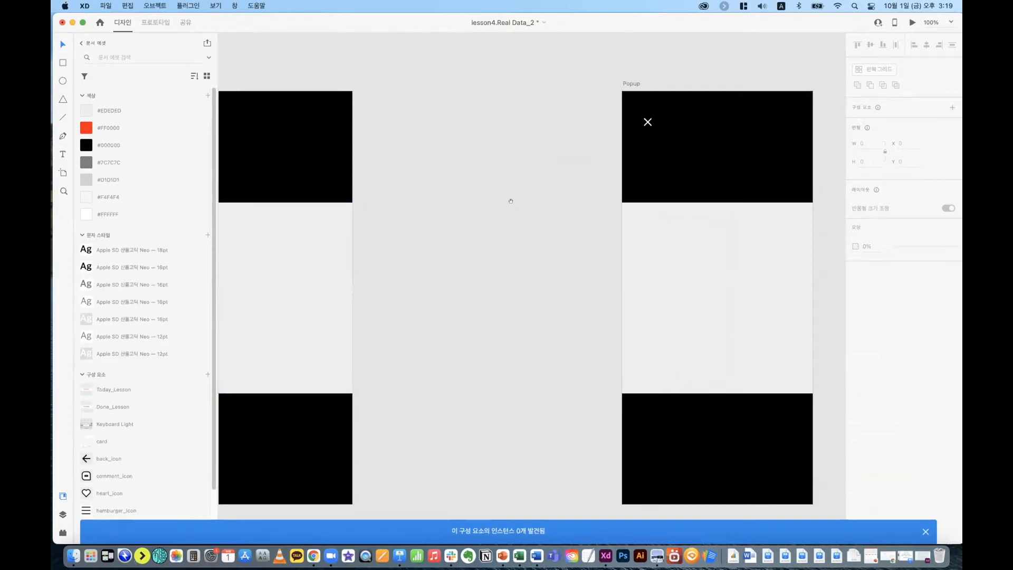
pyautogui.hscroll(2, 559, 143)
pyautogui.click(612, 136)
pyautogui.click(461, 287)
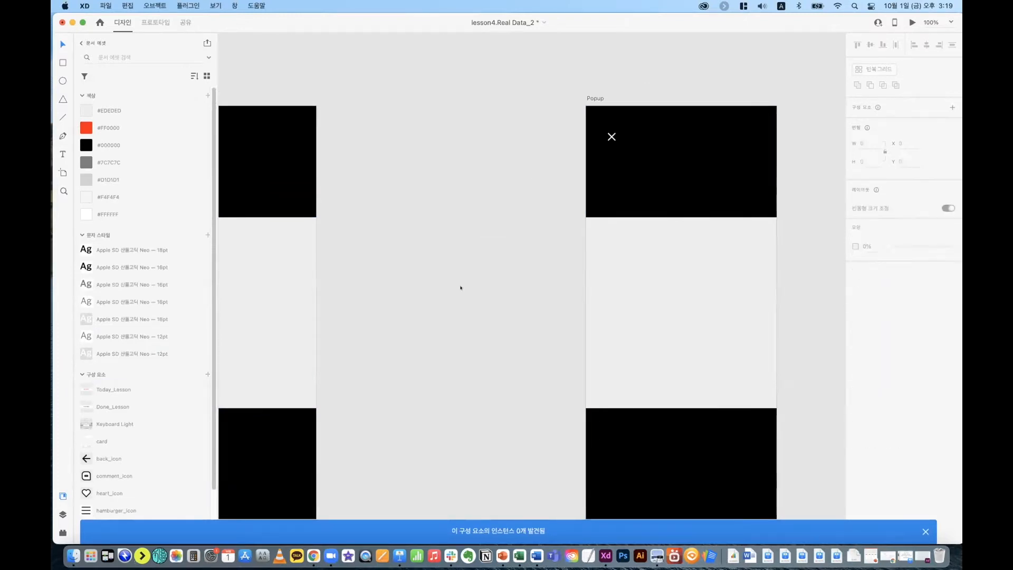
pyautogui.click(926, 532)
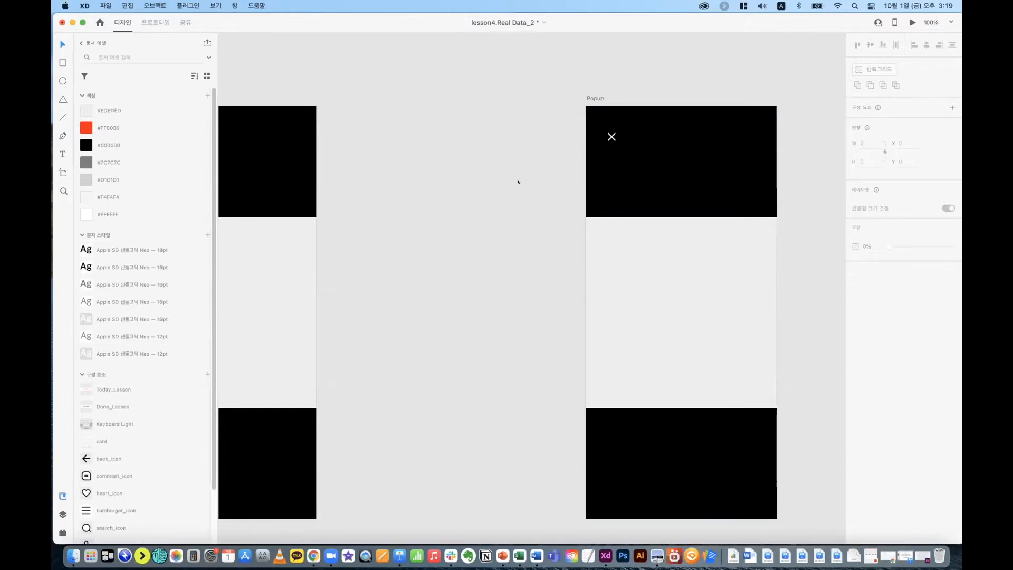
# Step: Draw a square on the empty canvas beside the Popup artboard and set its size to 30 × 30
pyautogui.scroll(3, 518, 181)
pyautogui.hscroll(2, 518, 182)
pyautogui.click(584, 182)
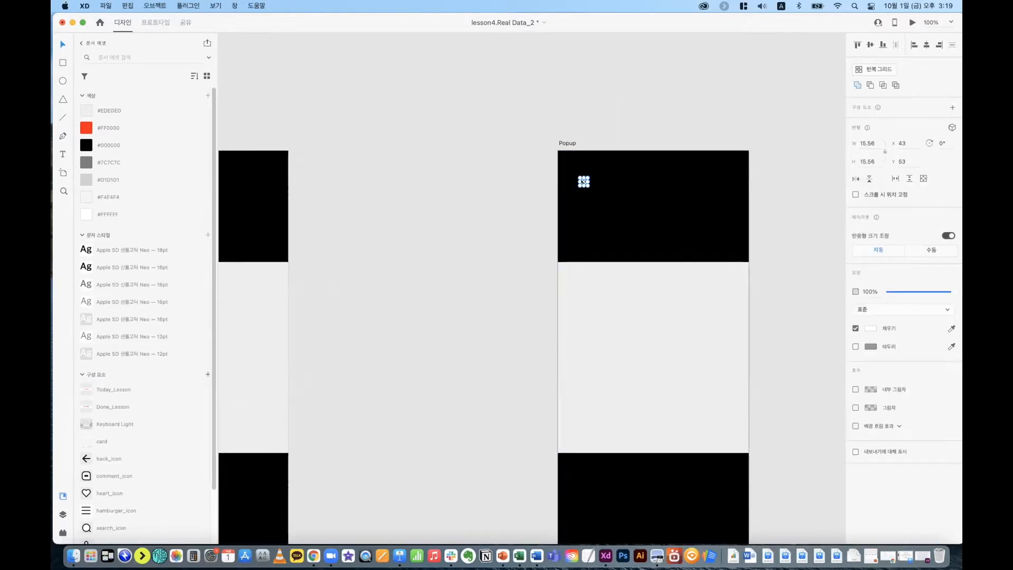
pyautogui.press('super+2')
pyautogui.scroll(3, 366, 228)
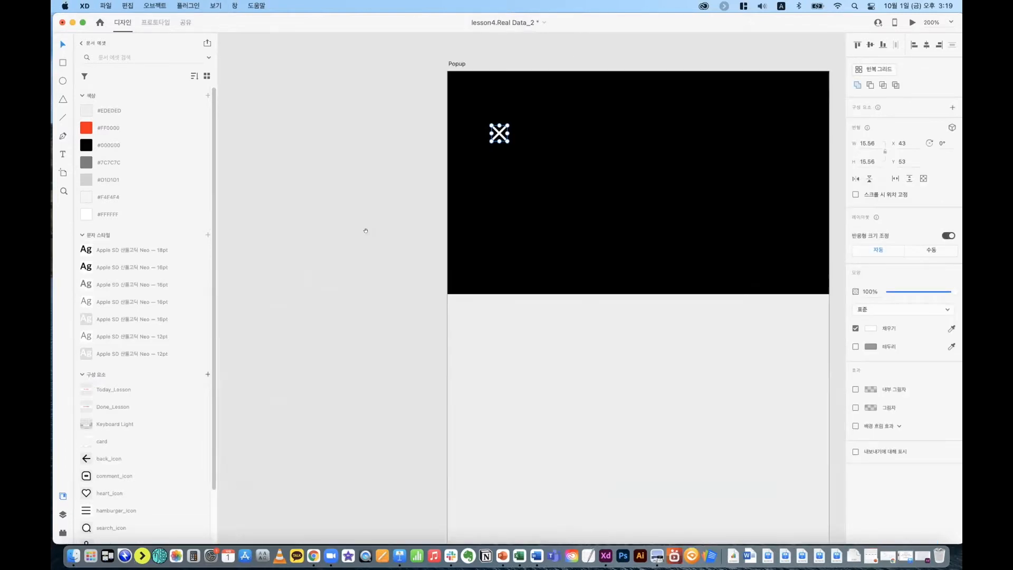
pyautogui.moveTo(292, 133); pyautogui.dragTo(357, 197)
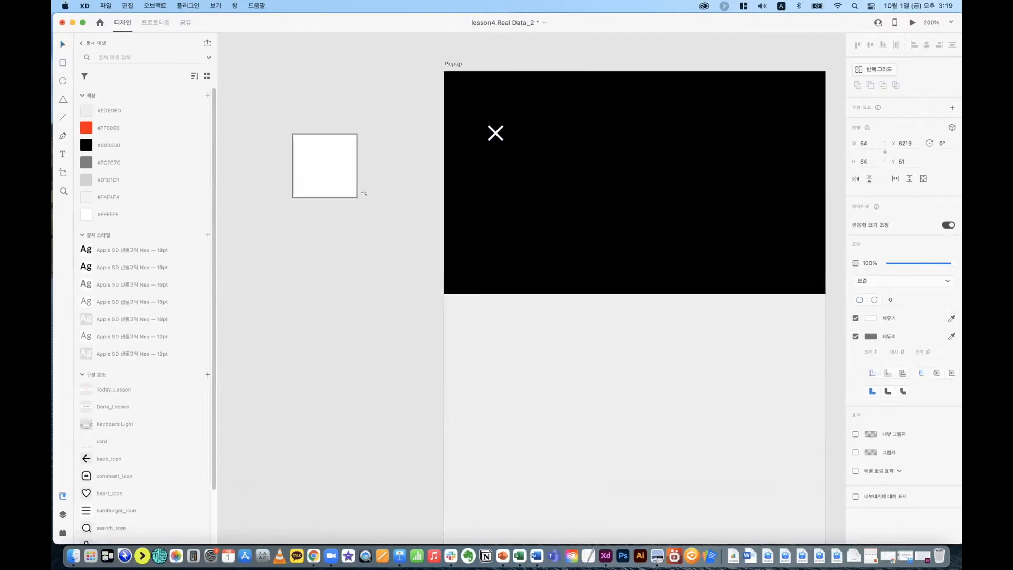
pyautogui.click(858, 143)
pyautogui.write('30')
pyautogui.press('Return')
pyautogui.press('Return')
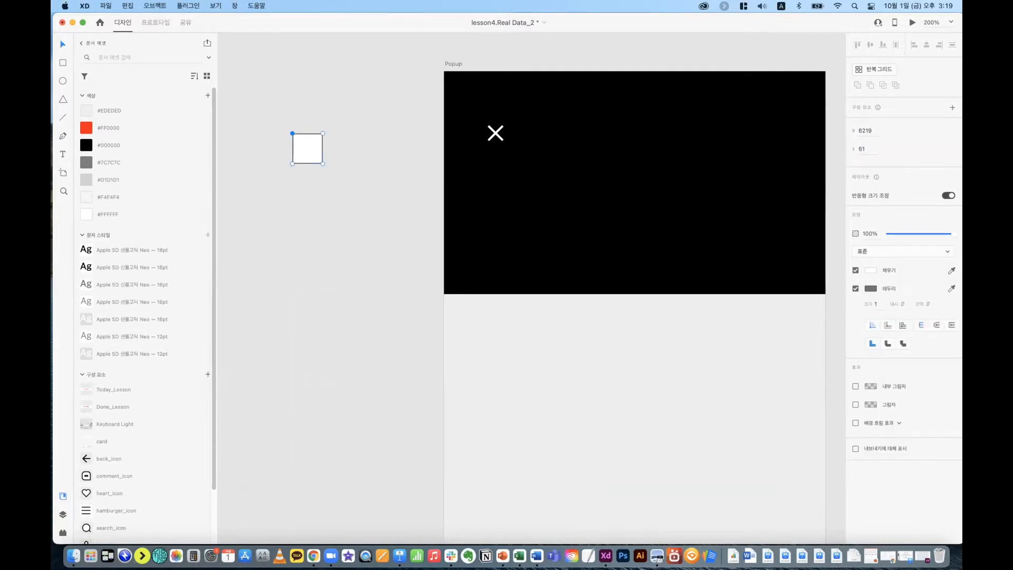
pyautogui.press('Escape')
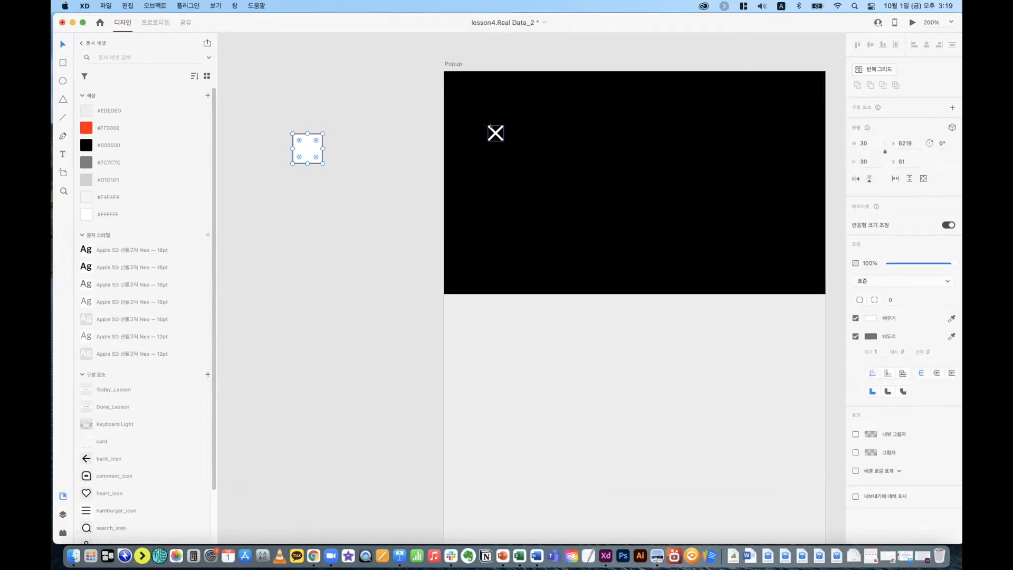
# Step: Centre the white X icon and the 30 × 30 square on each other, and remove the square's fill and border
pyautogui.click(490, 129)
pyautogui.keyDown('shift'); pyautogui.click(319, 151); pyautogui.keyUp('shift')
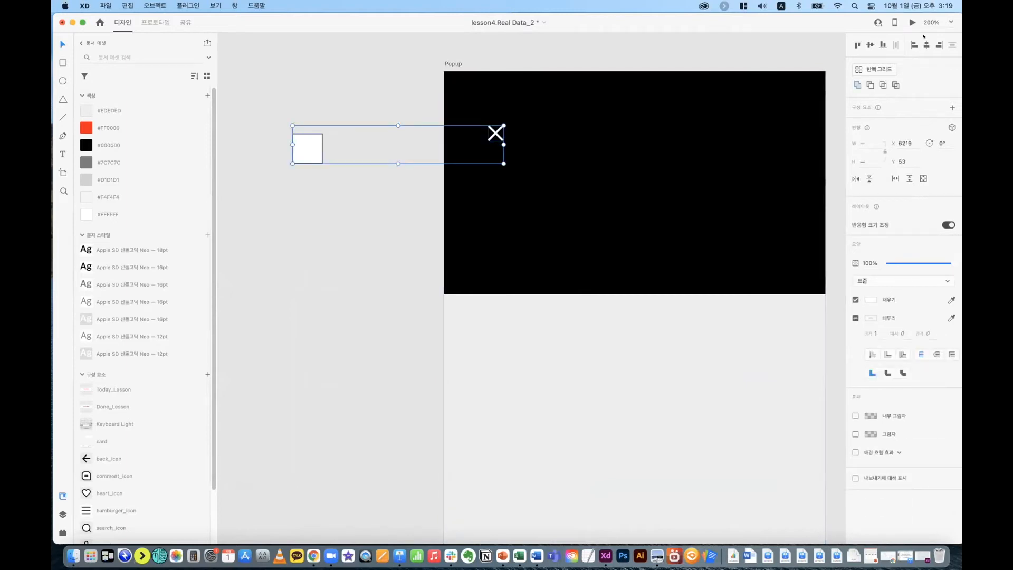
pyautogui.click(932, 46)
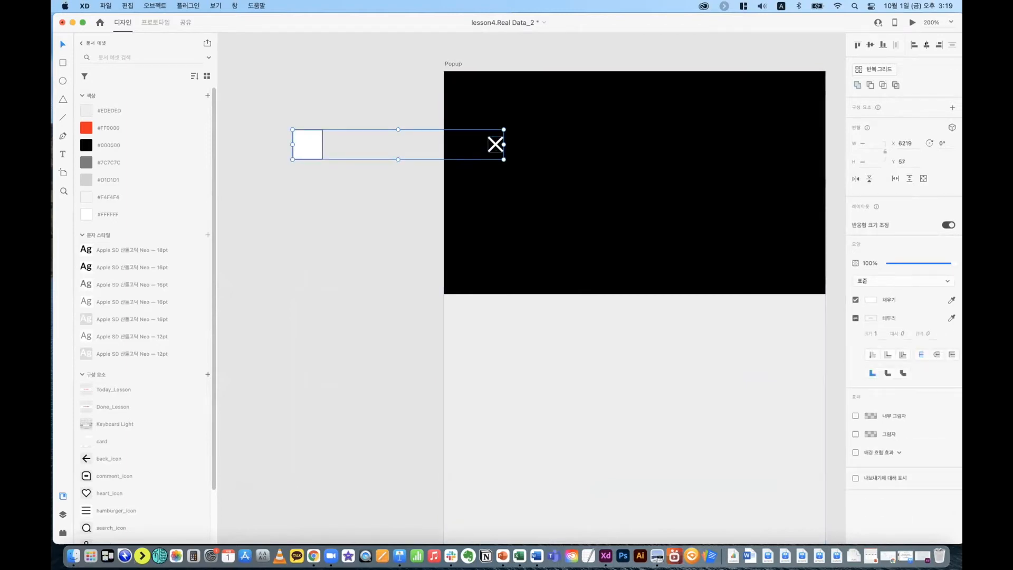
pyautogui.click(928, 46)
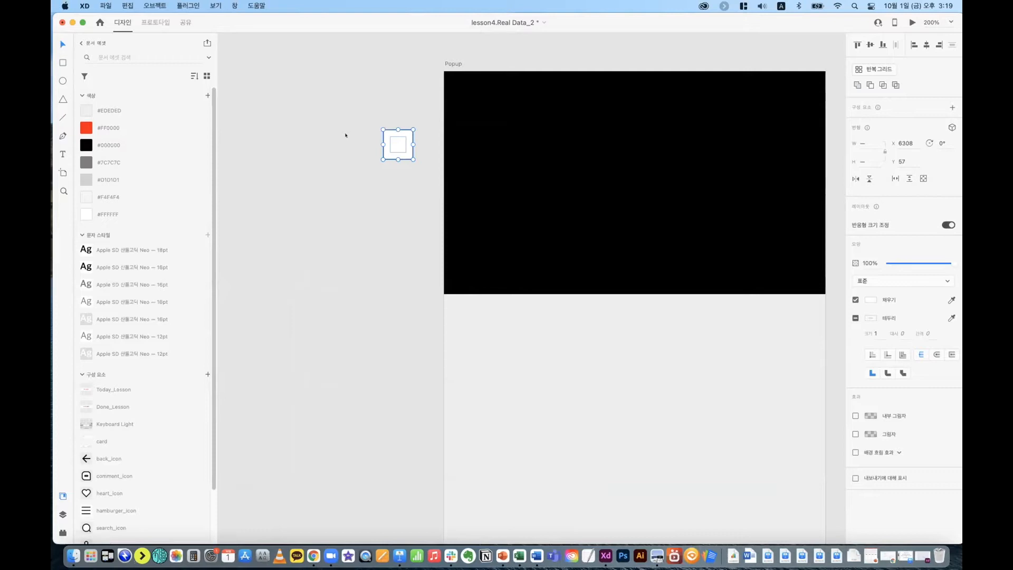
pyautogui.click(393, 133)
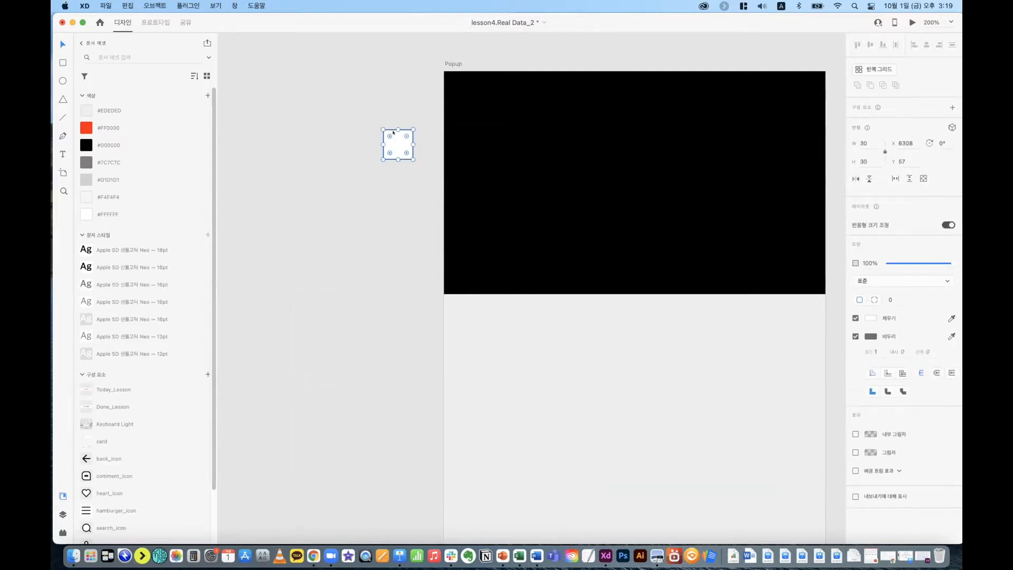
pyautogui.click(856, 318)
pyautogui.click(339, 172)
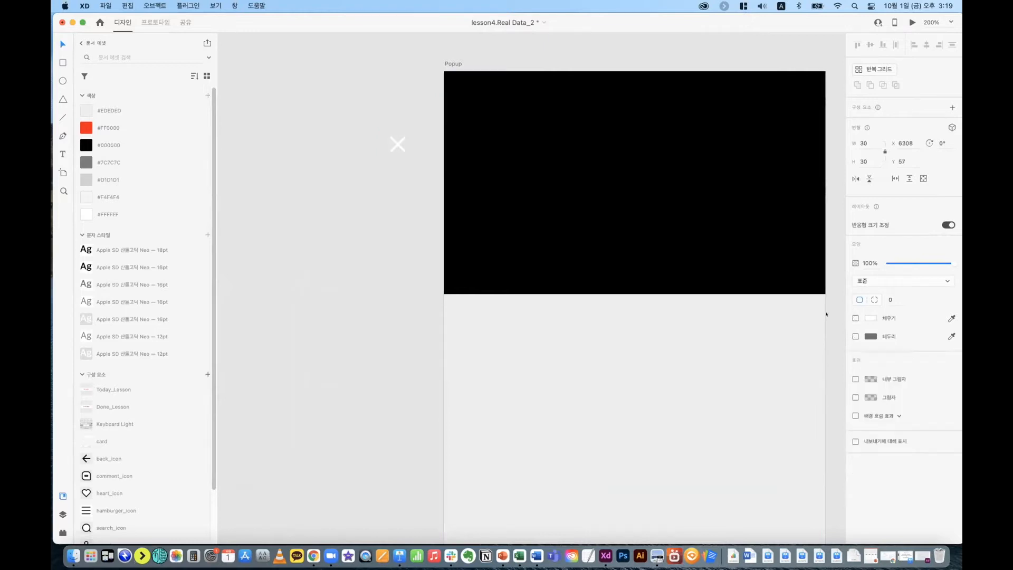
# Step: Set the X icon's size to 30 × 30 and centre it vertically and horizontally with the transparent square
pyautogui.click(393, 142)
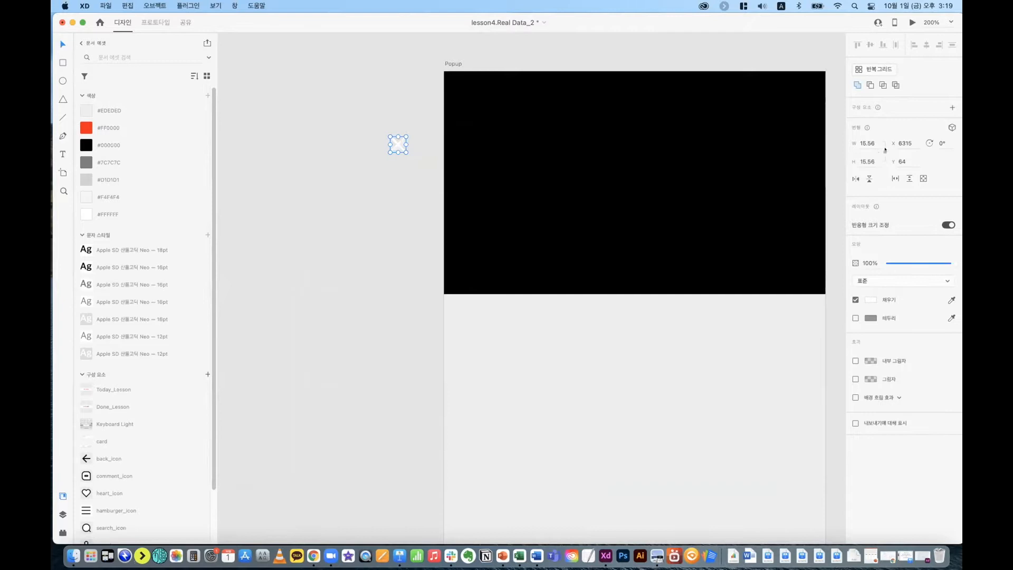
pyautogui.click(861, 141)
pyautogui.write('30')
pyautogui.press('Return')
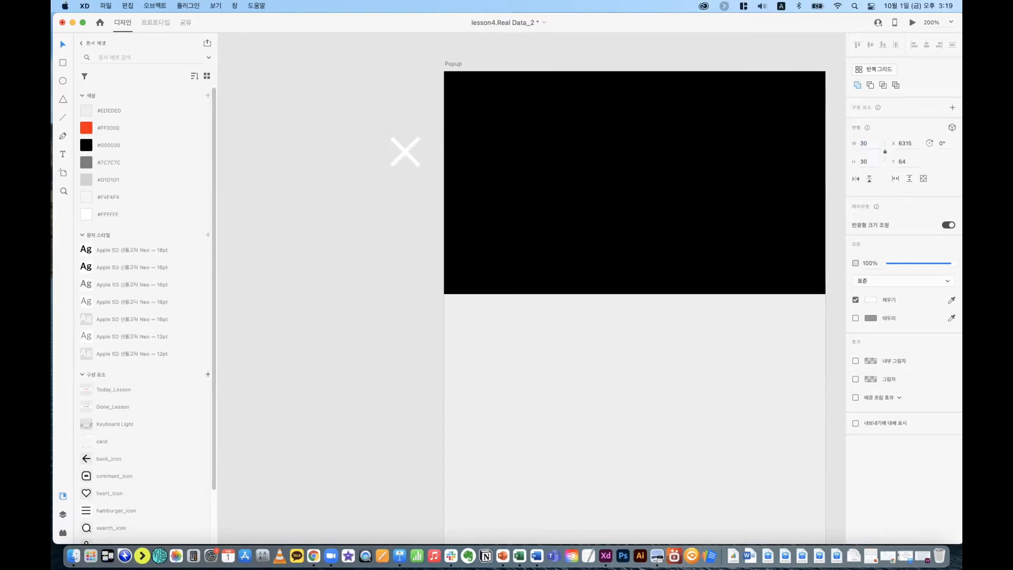
pyautogui.moveTo(362, 116); pyautogui.dragTo(429, 177)
pyautogui.click(871, 44)
pyautogui.click(927, 45)
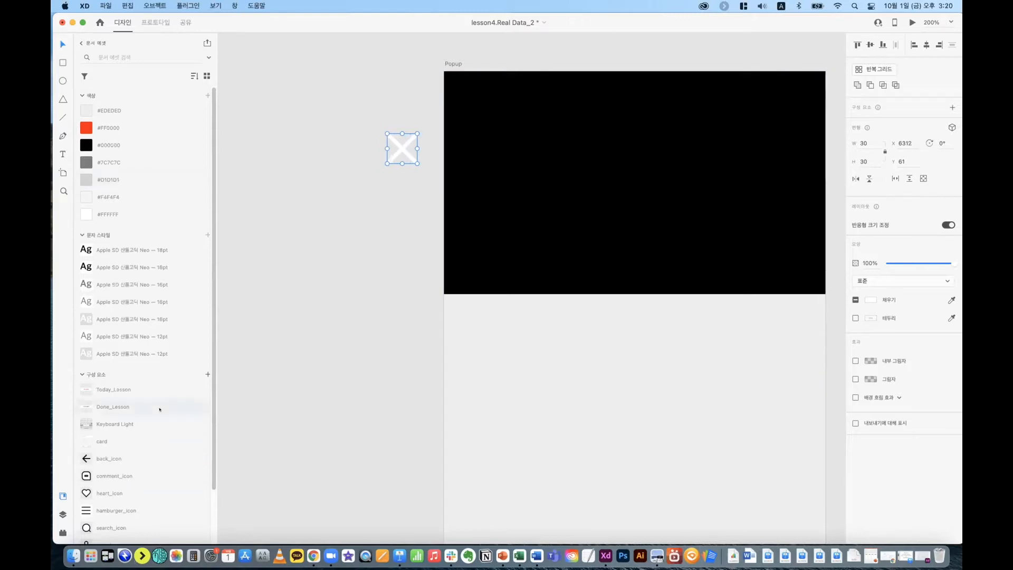
# Step: Make the X icon and its transparent square a component and rename it close_button
pyautogui.click(207, 373)
pyautogui.scroll(-3, 193, 259)
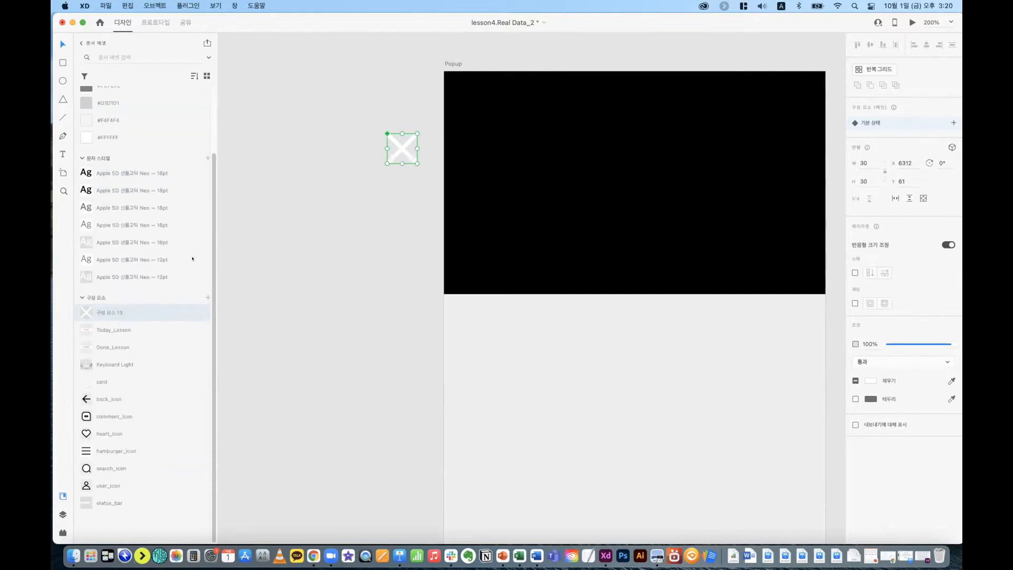
pyautogui.doubleClick(111, 313)
pyautogui.write('cl')
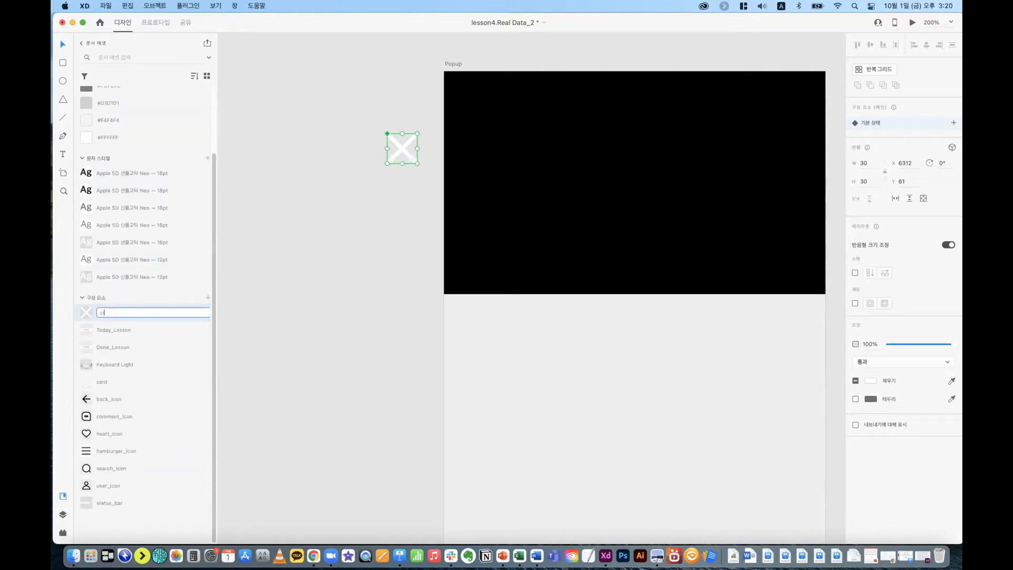
pyautogui.write('ose_button')
pyautogui.press('Return')
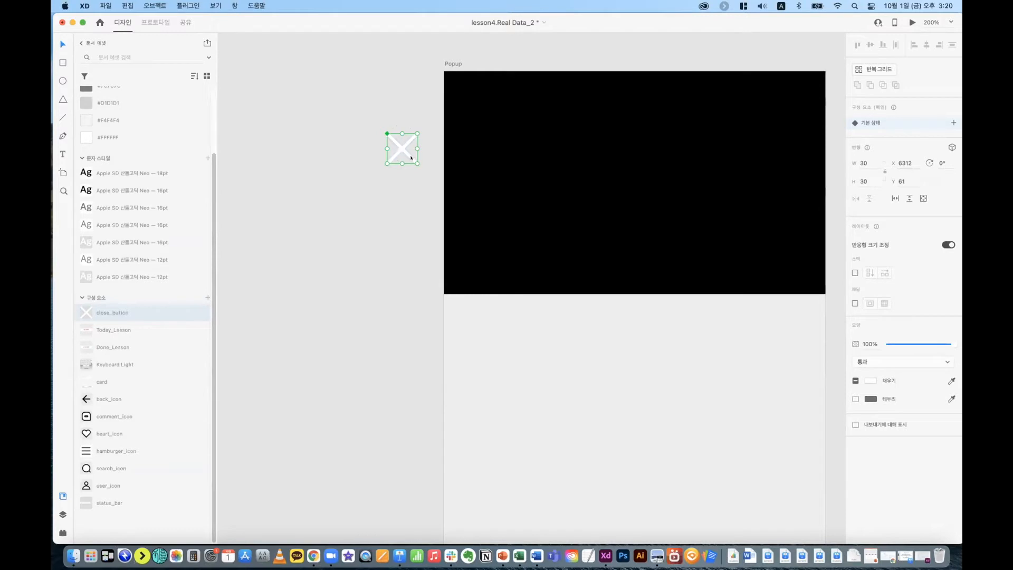
# Step: Move the close_button component into the upper-left corner of the Popup artboard
pyautogui.click(375, 143)
pyautogui.moveTo(396, 144); pyautogui.dragTo(477, 104)
pyautogui.click(372, 165)
pyautogui.press('super+minus')
pyautogui.press('super+minus')
pyautogui.press('super+minus')
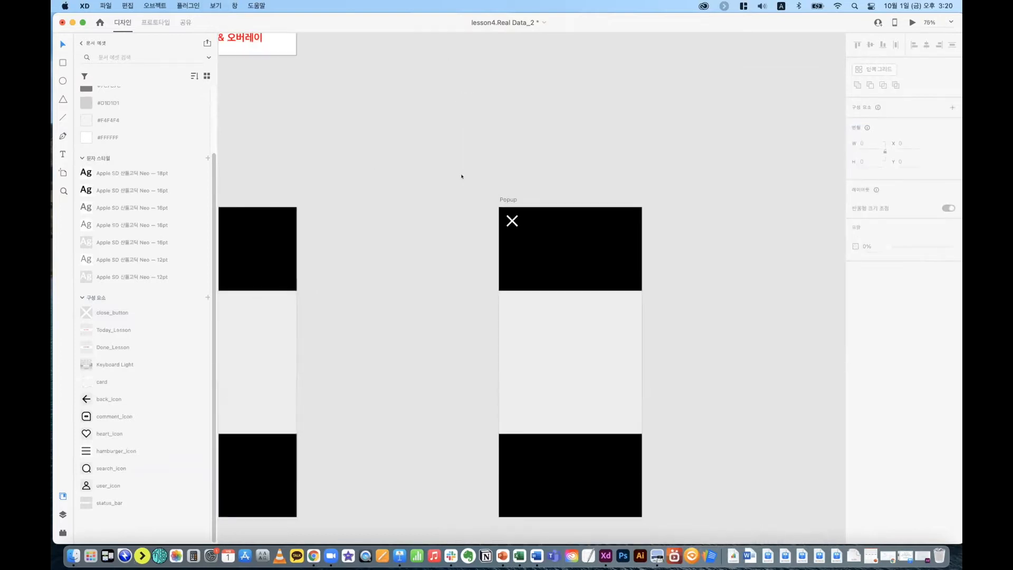
# Step: Preview the Popup artboard and close the preview
pyautogui.click(509, 199)
pyautogui.click(912, 22)
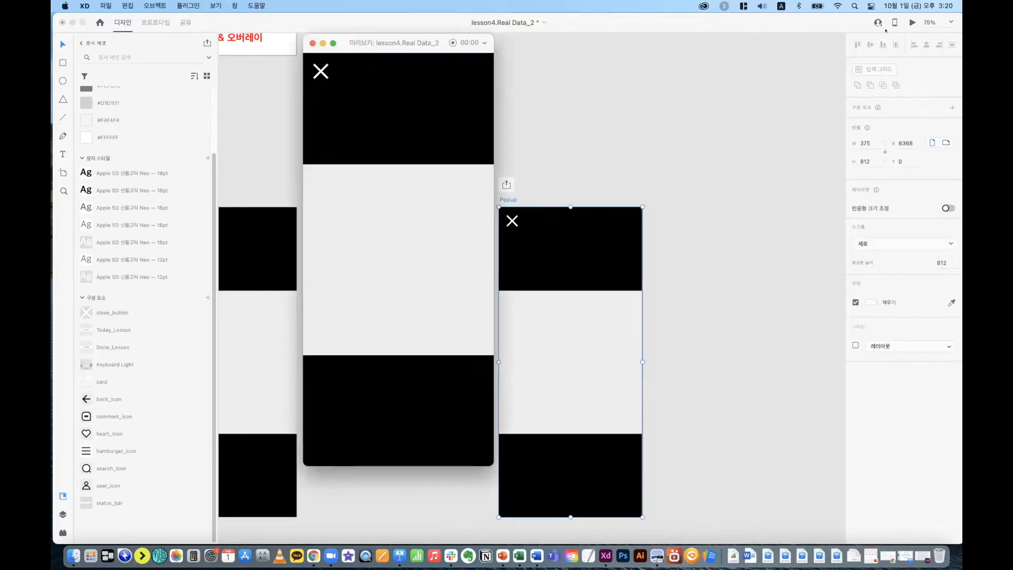
pyautogui.click(312, 42)
pyautogui.click(637, 100)
# Step: In Prototype mode, link My Page's round profile image to Popup with a tap transition, and remove the first category image's link to Popup - old
pyautogui.press('super+minus')
pyautogui.press('super+minus')
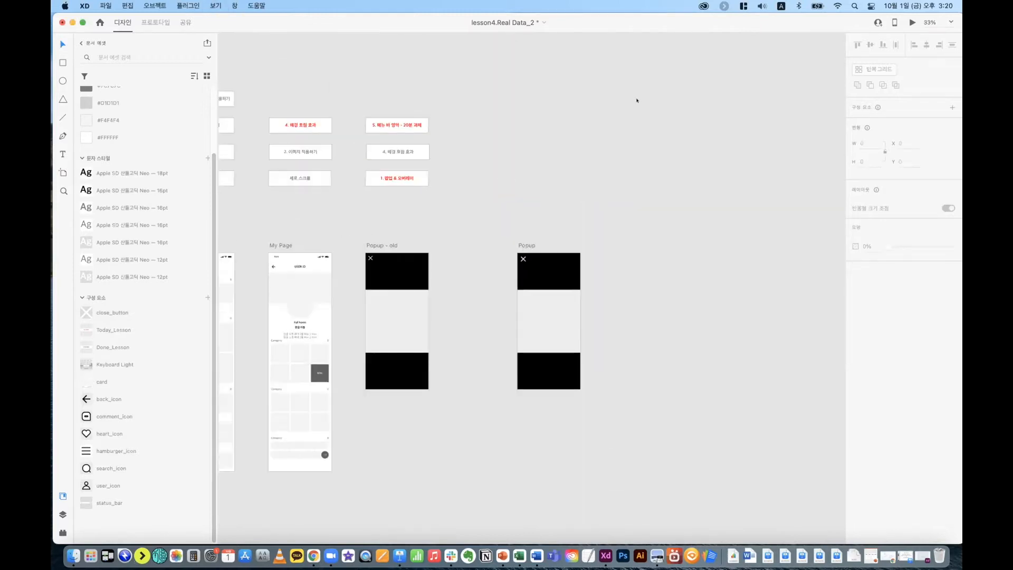
pyautogui.hscroll(-5, 658, 141)
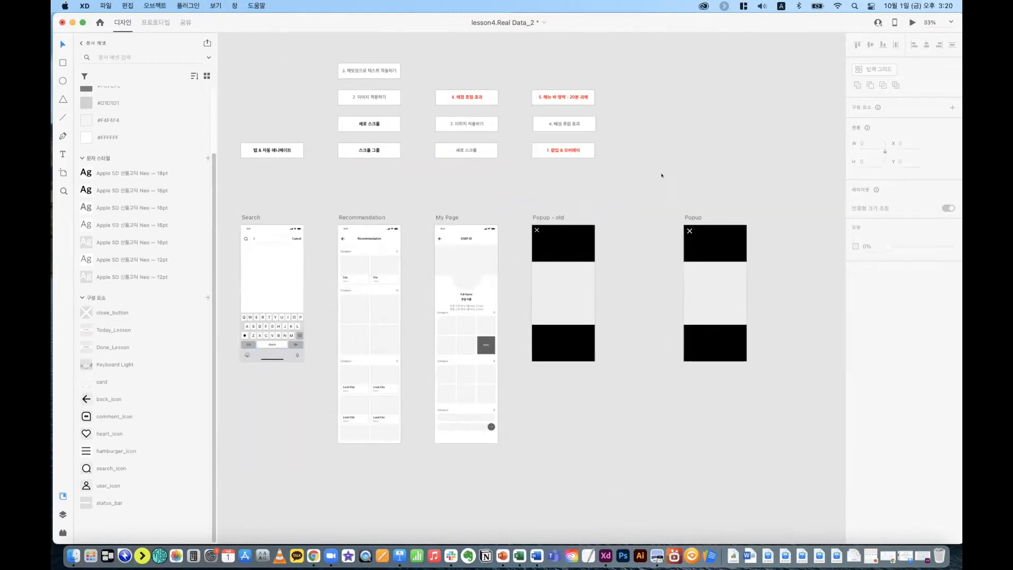
pyautogui.click(695, 217)
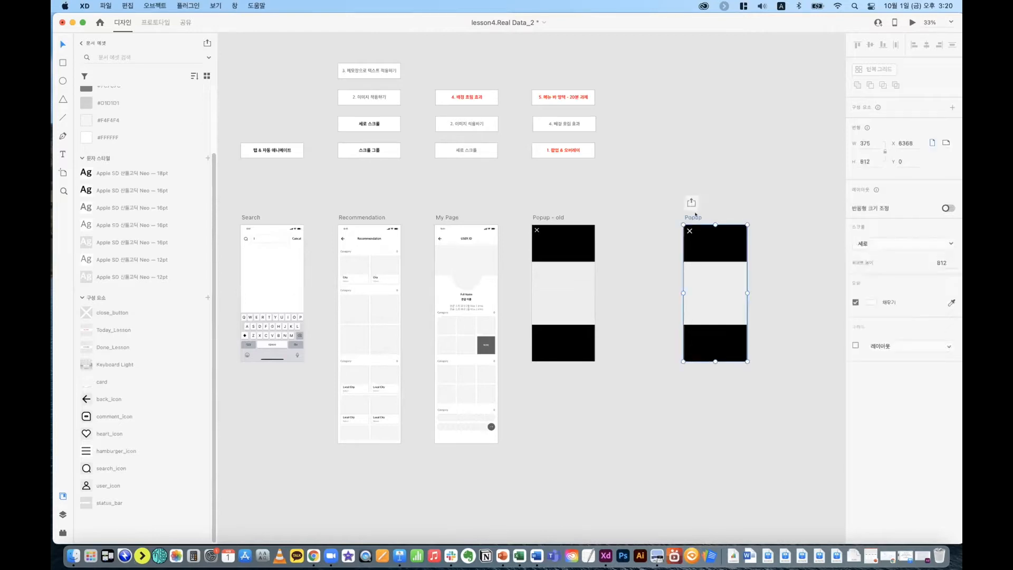
pyautogui.click(154, 20)
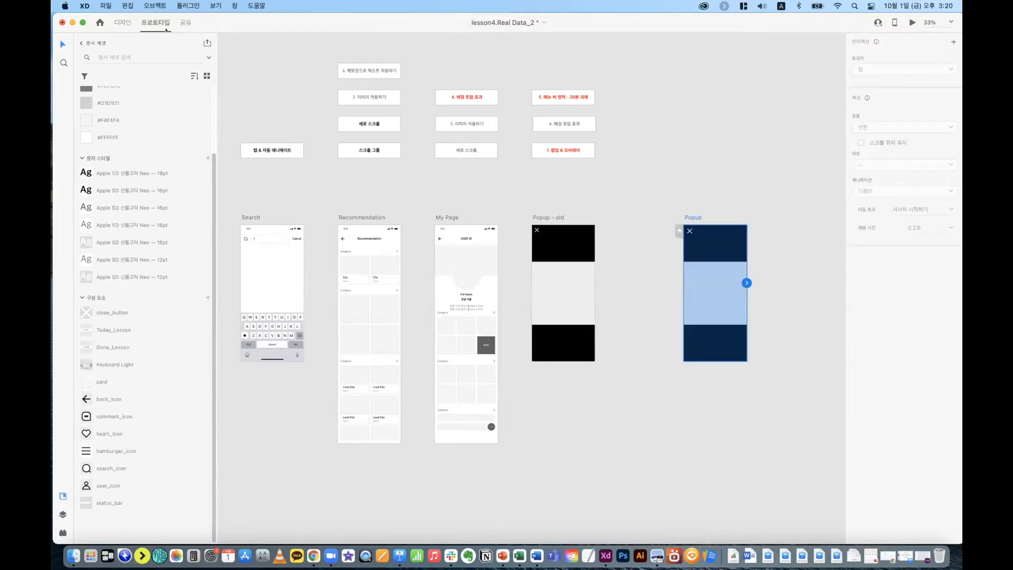
pyautogui.click(467, 265)
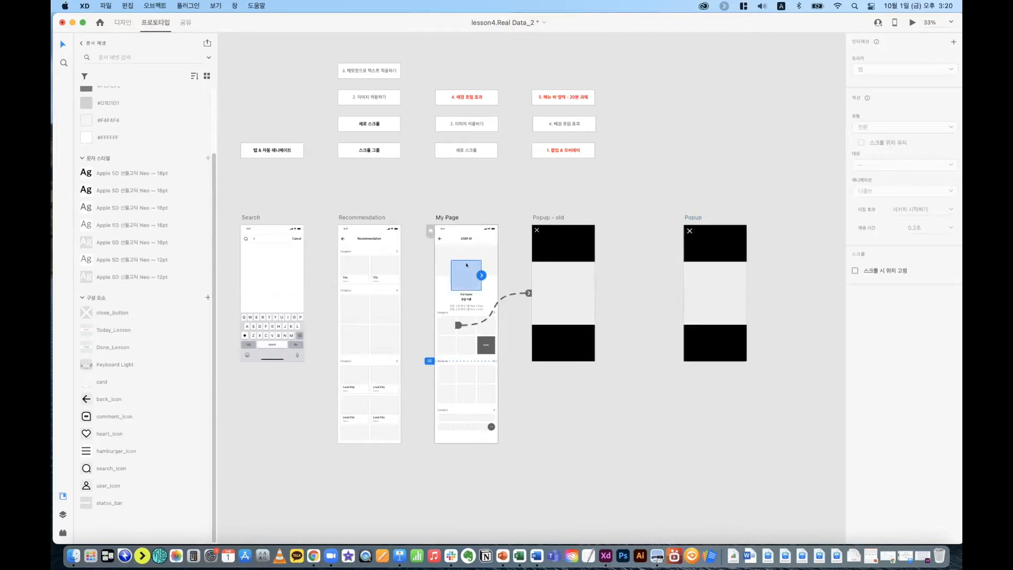
pyautogui.moveTo(482, 275); pyautogui.dragTo(683, 258)
pyautogui.click(447, 325)
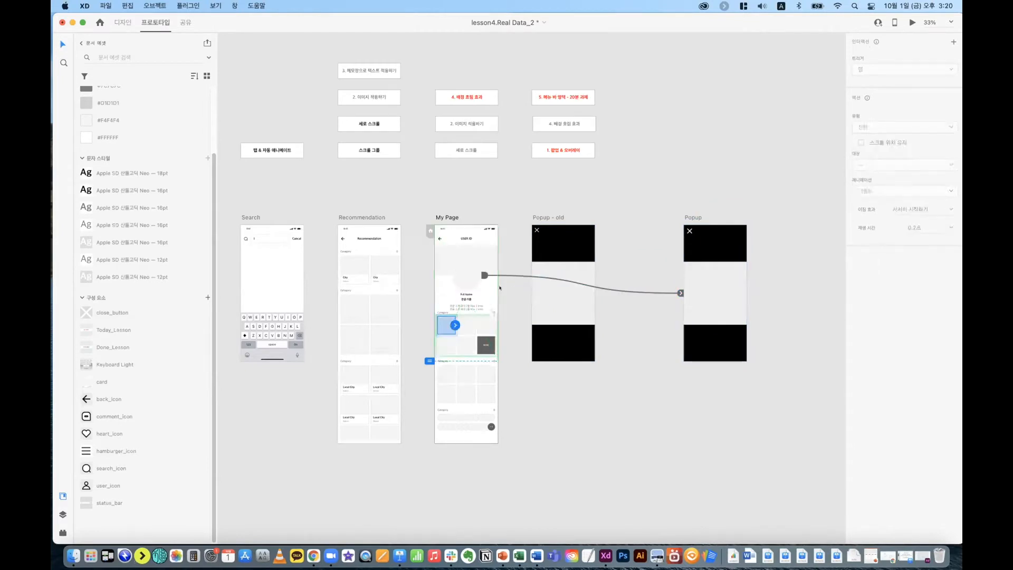
pyautogui.click(461, 272)
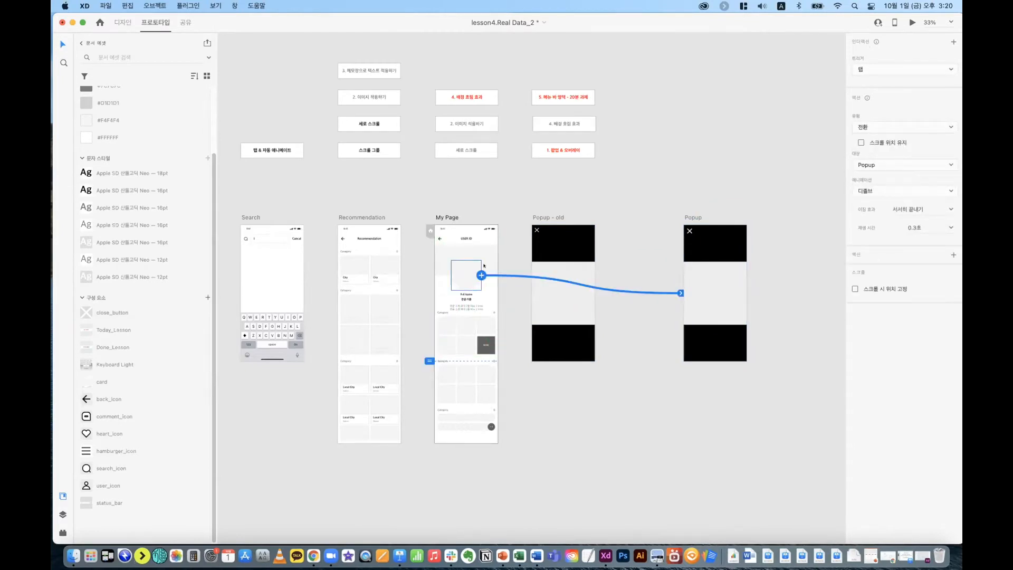
# Step: Change the profile image's link to Popup to the overlay action type with no animation
pyautogui.click(729, 280)
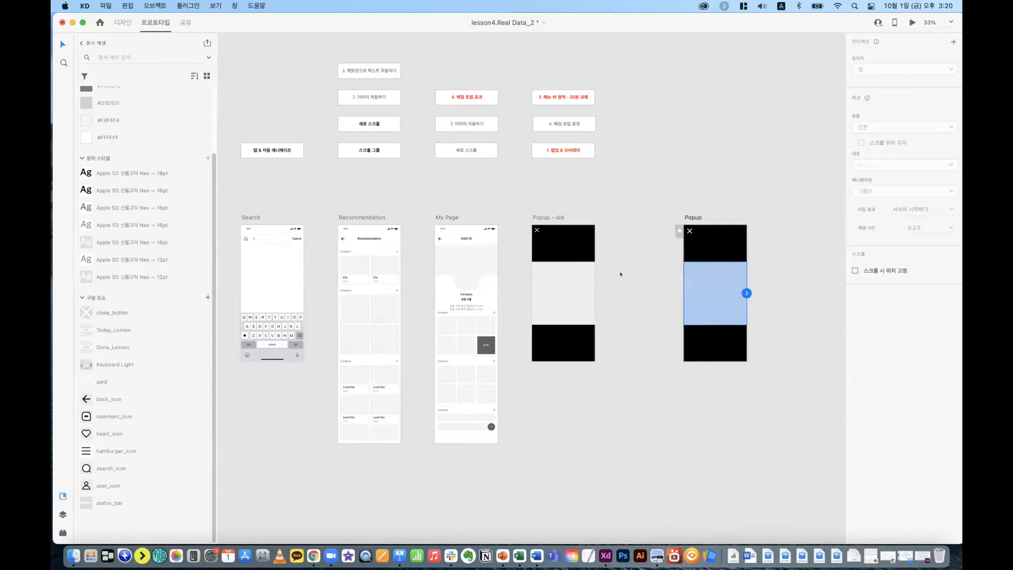
pyautogui.click(466, 274)
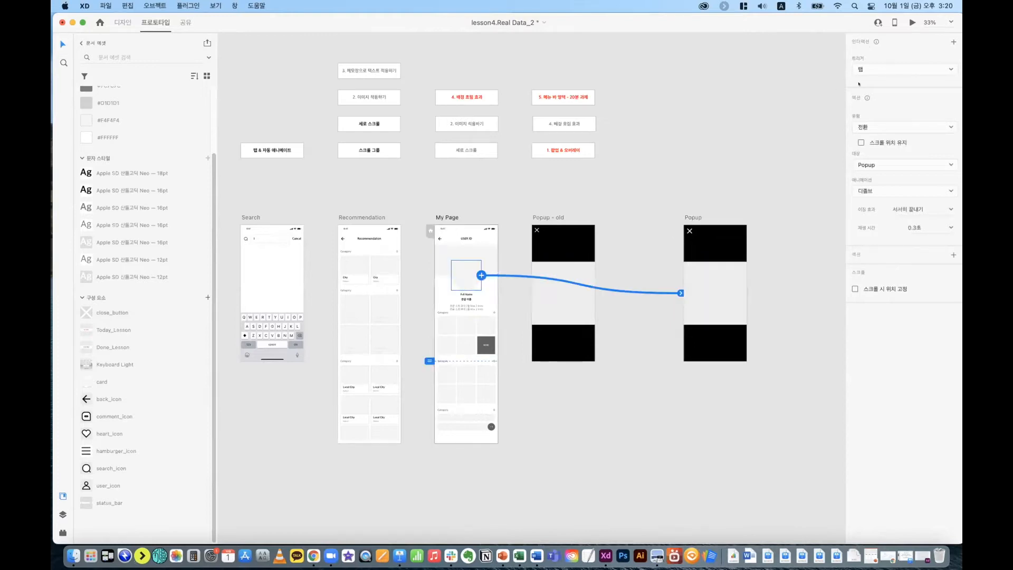
pyautogui.click(868, 125)
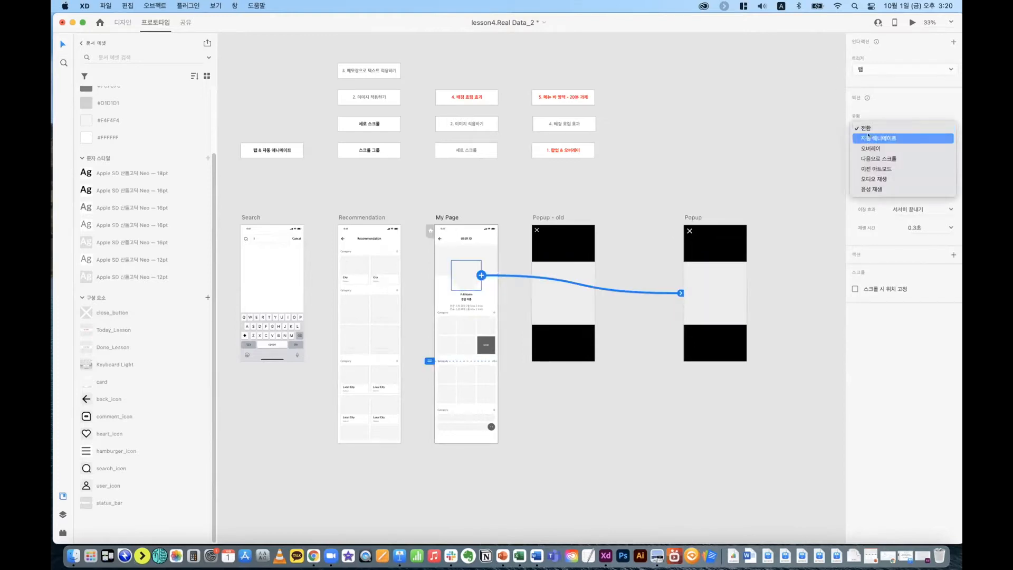
pyautogui.click(870, 150)
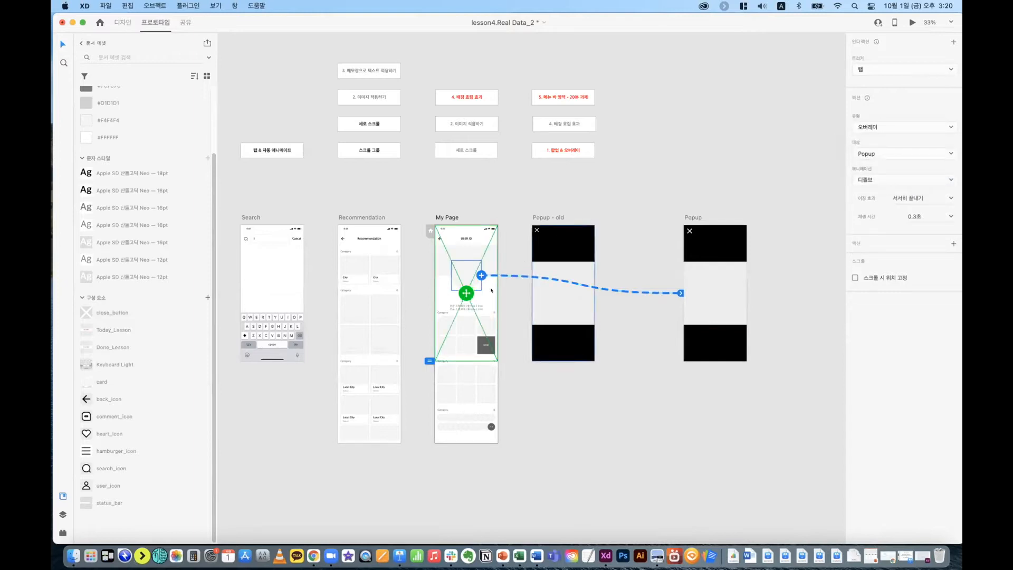
pyautogui.click(860, 175)
pyautogui.click(858, 169)
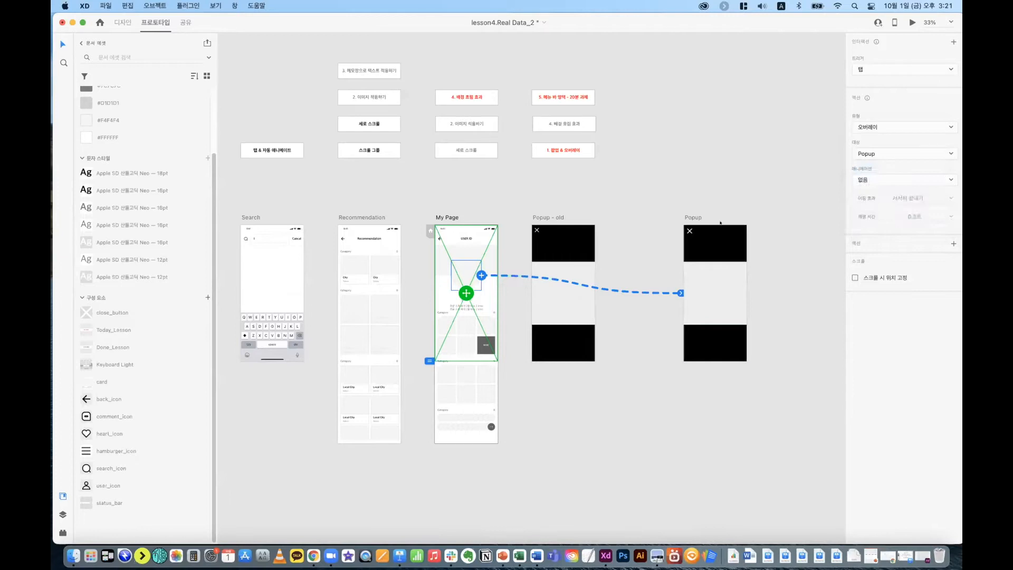
# Step: Preview My Page, open the Popup overlay from the profile image and dismiss it, then close the preview
pyautogui.click(450, 216)
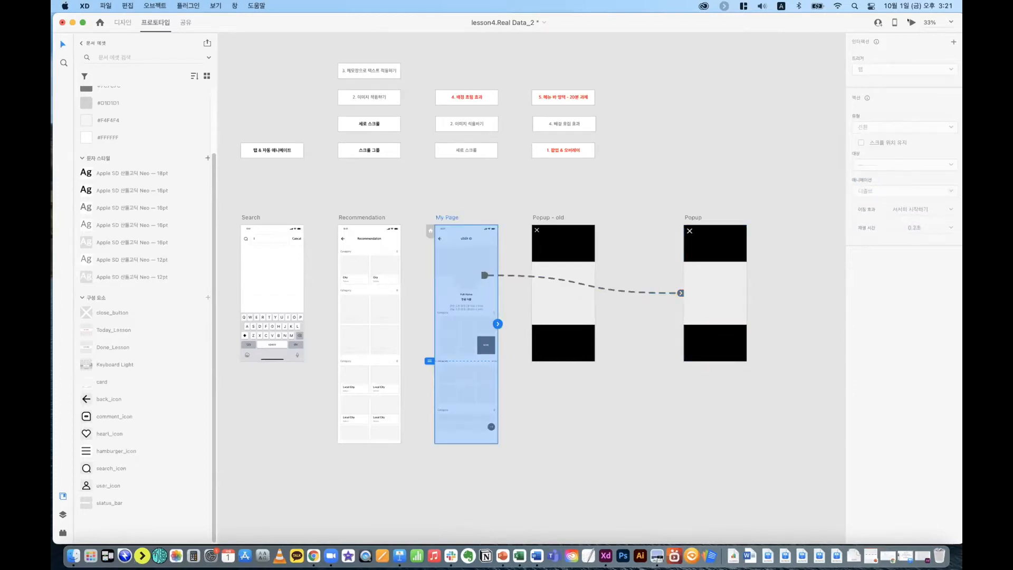
pyautogui.click(911, 23)
pyautogui.click(405, 209)
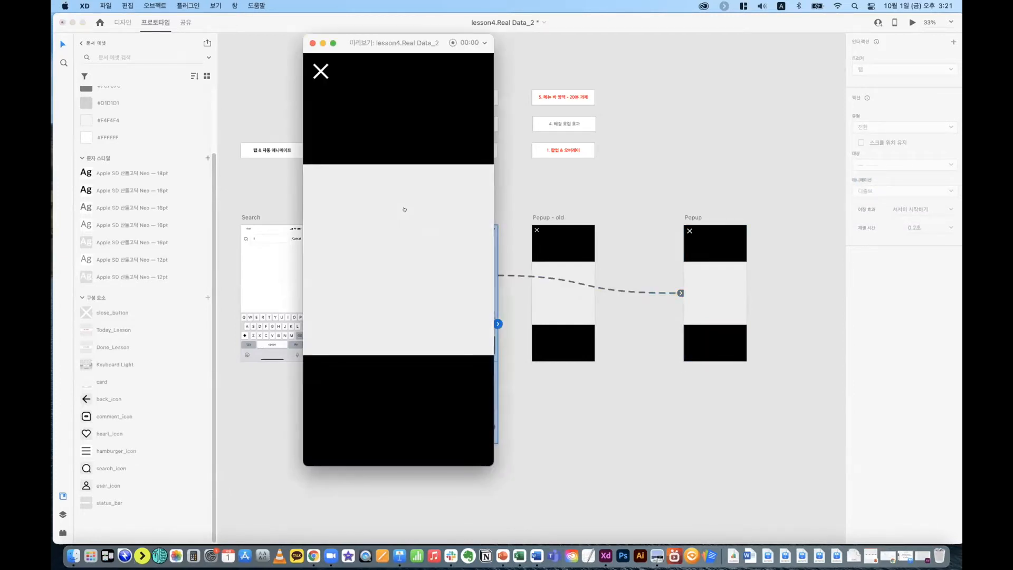
pyautogui.click(321, 72)
pyautogui.click(419, 212)
pyautogui.click(321, 72)
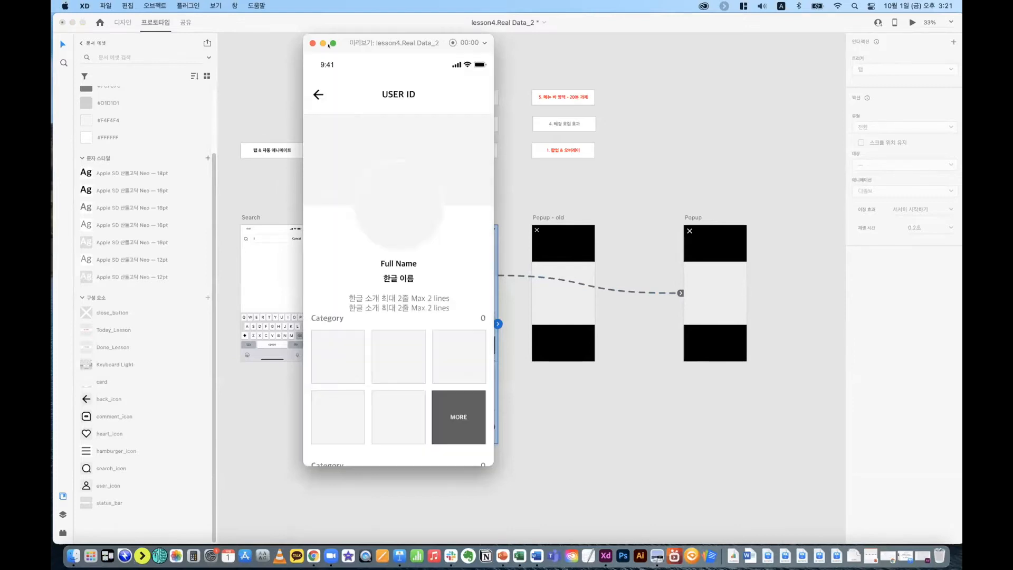
pyautogui.click(313, 44)
pyautogui.click(687, 119)
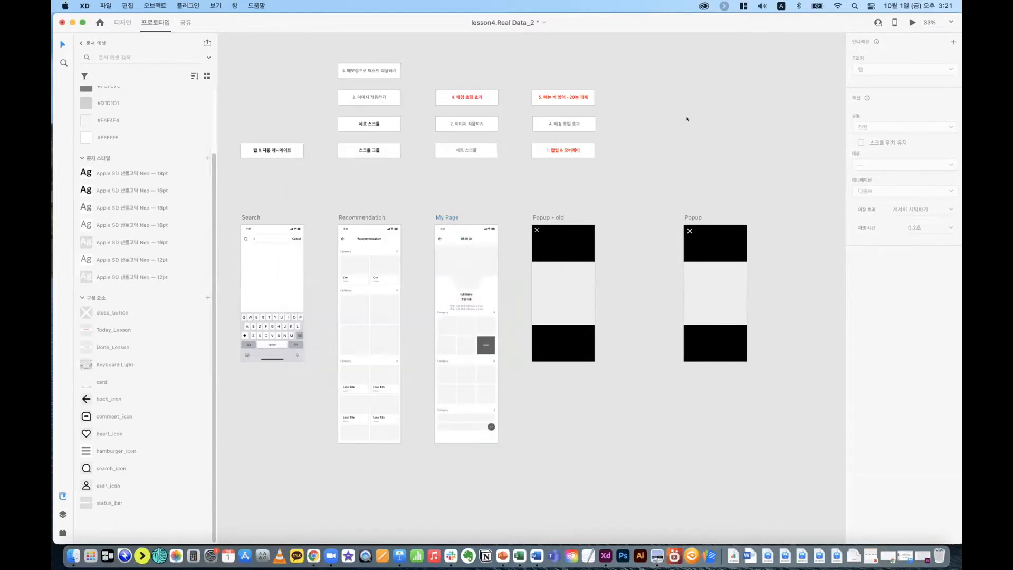
# Step: Replace the Popup - old artboard beside My Page with the Popup artboard and save the document
pyautogui.press('super+minus')
pyautogui.press('super+minus')
pyautogui.scroll(2, 683, 193)
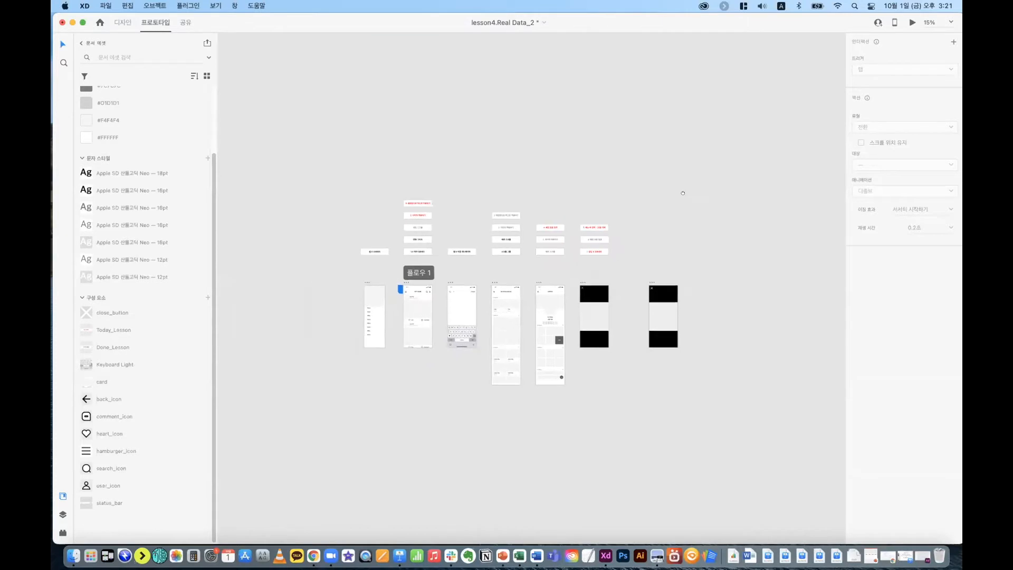
pyautogui.press('super+equal')
pyautogui.press('super+equal')
pyautogui.scroll(-2, 697, 242)
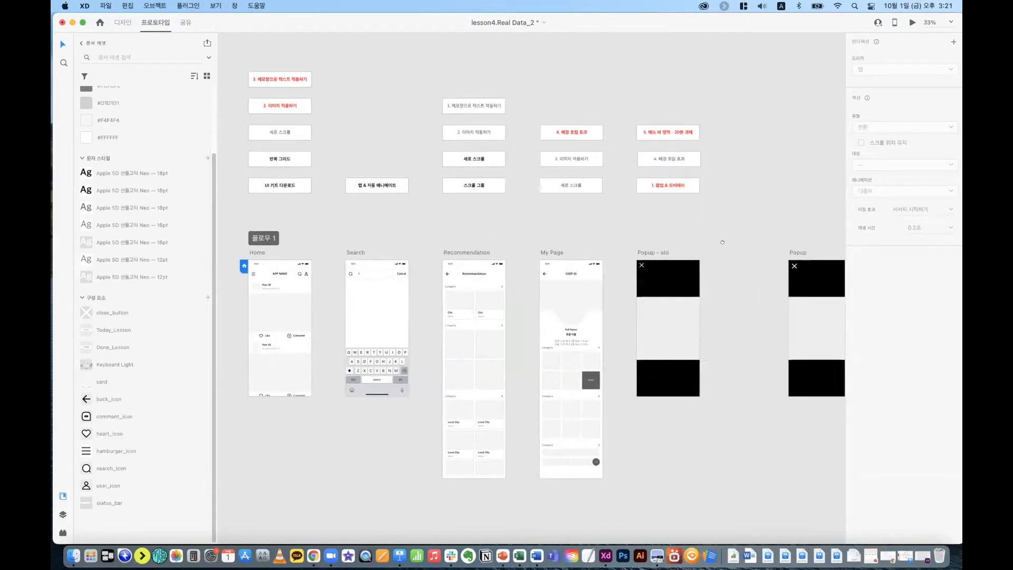
pyautogui.hscroll(2, 698, 242)
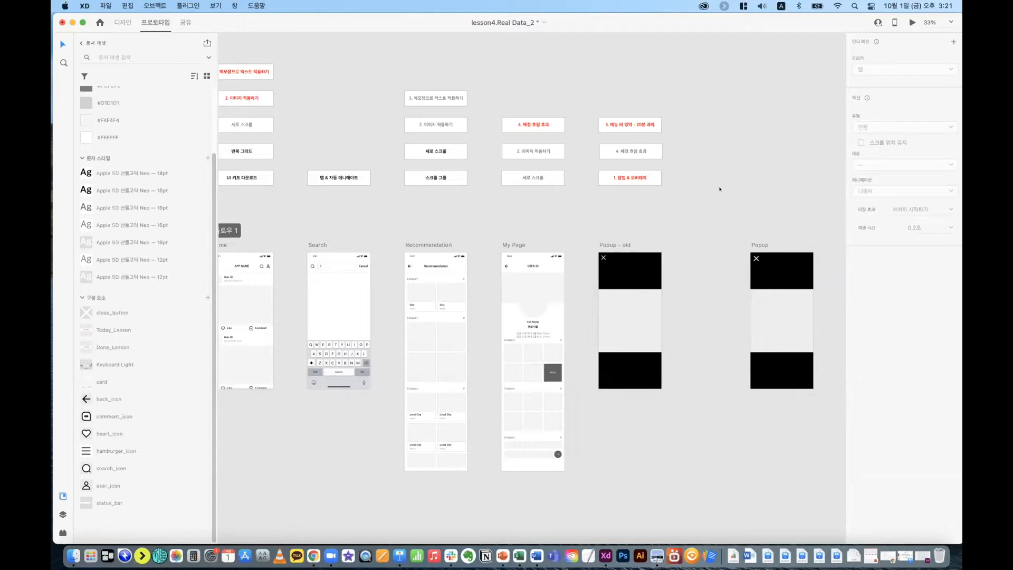
pyautogui.moveTo(759, 248); pyautogui.dragTo(691, 247)
pyautogui.click(623, 246)
pyautogui.click(623, 246)
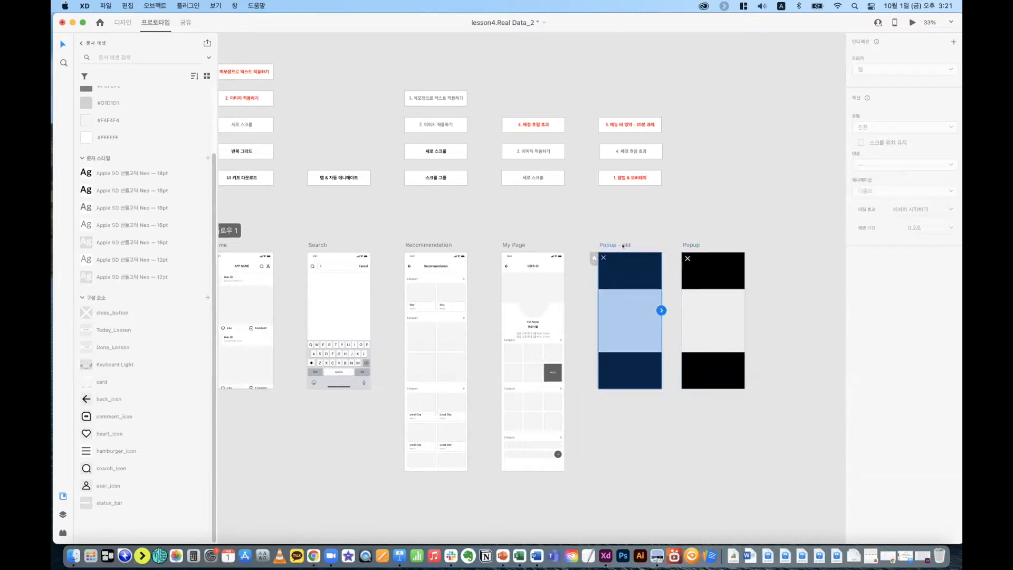
pyautogui.press('Delete')
pyautogui.moveTo(694, 242); pyautogui.dragTo(614, 248)
pyautogui.press('super+s')
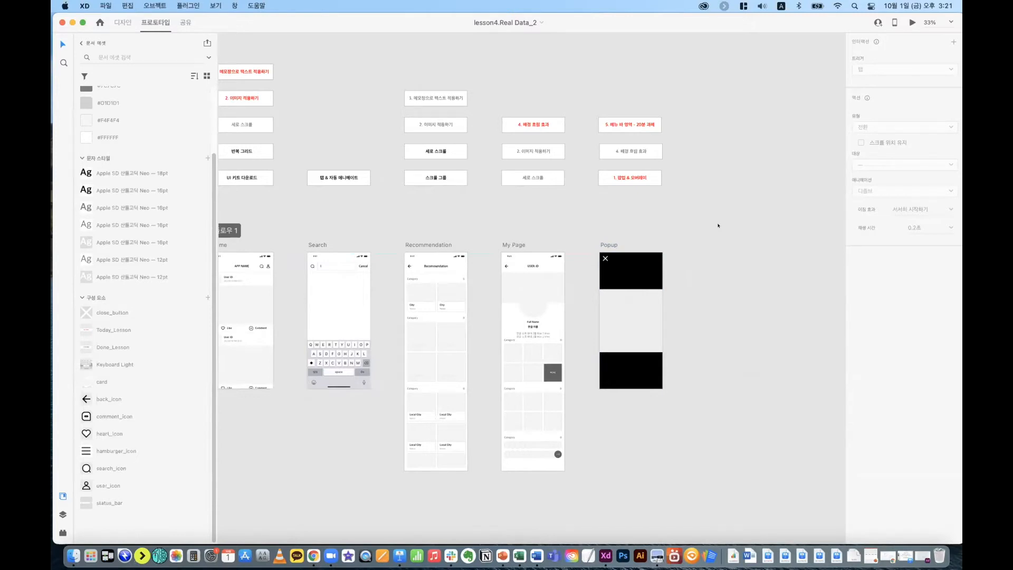
pyautogui.click(540, 295)
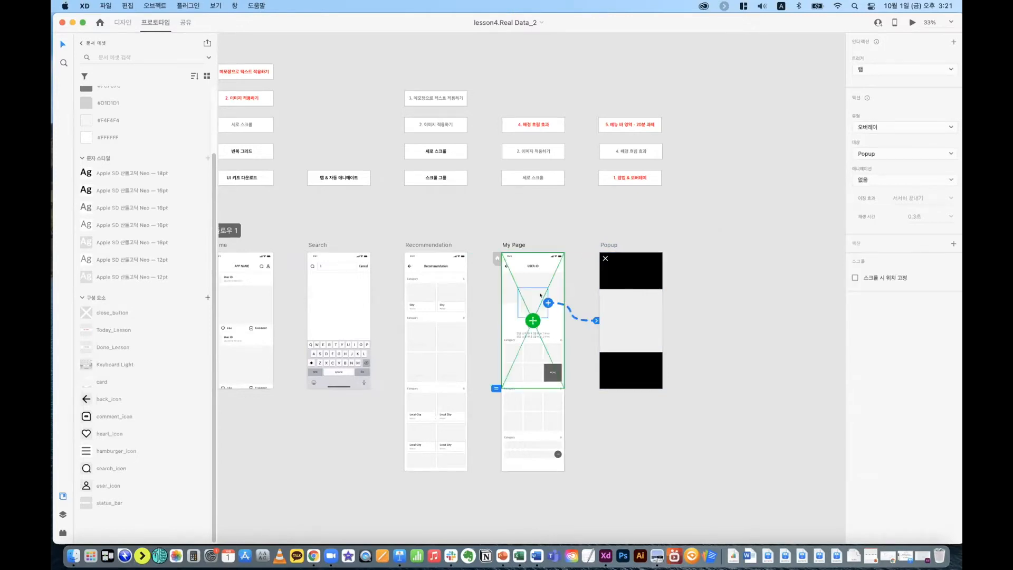
pyautogui.click(586, 304)
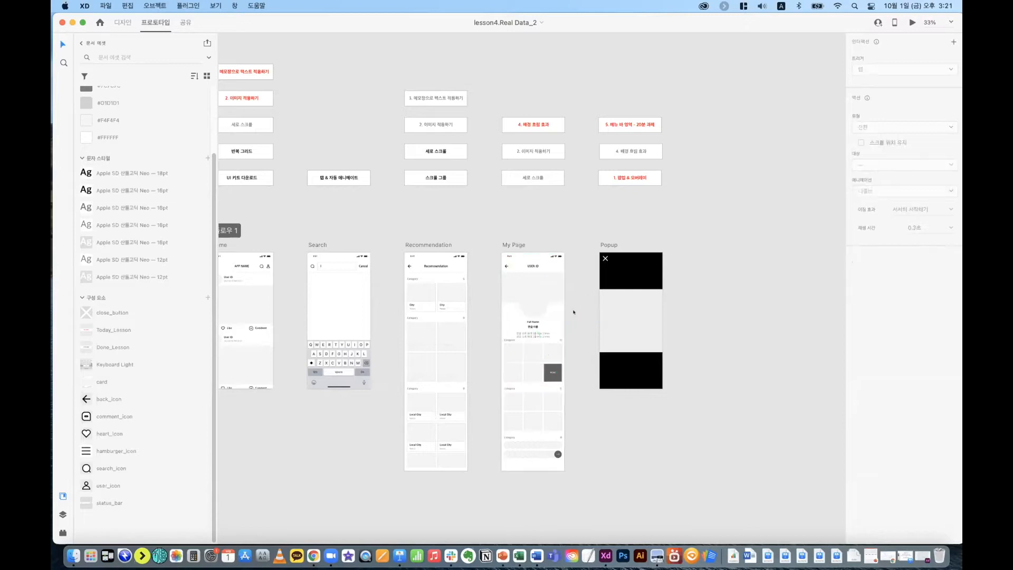
pyautogui.click(545, 302)
pyautogui.click(718, 328)
pyautogui.click(534, 305)
pyautogui.click(573, 312)
pyautogui.click(534, 305)
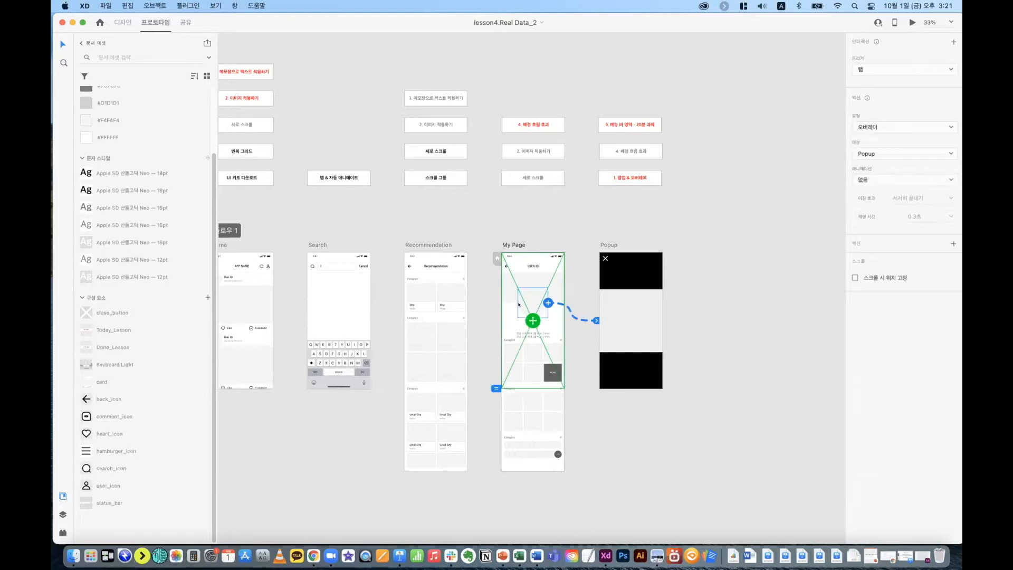
pyautogui.click(570, 304)
pyautogui.click(702, 337)
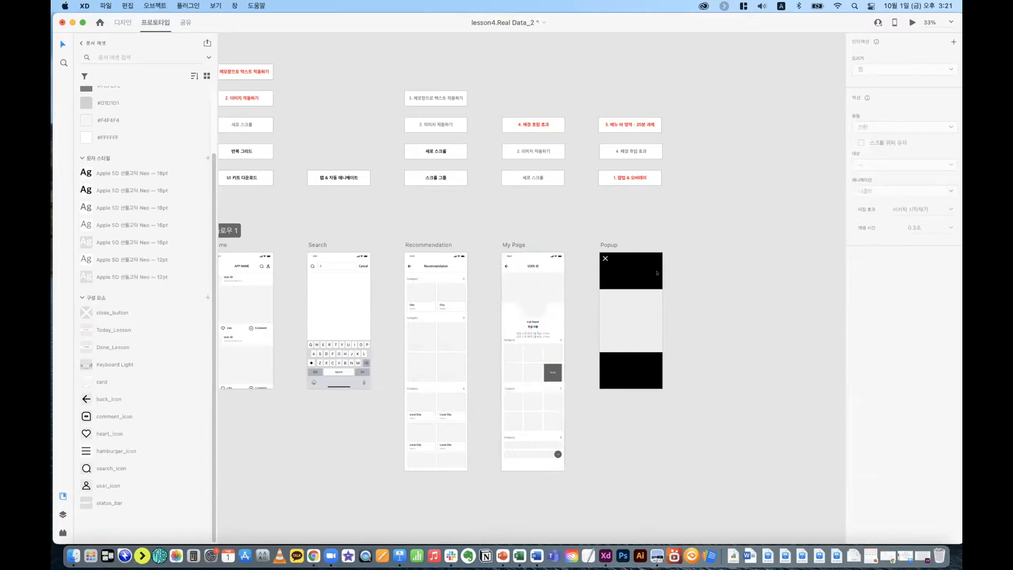
pyautogui.click(122, 22)
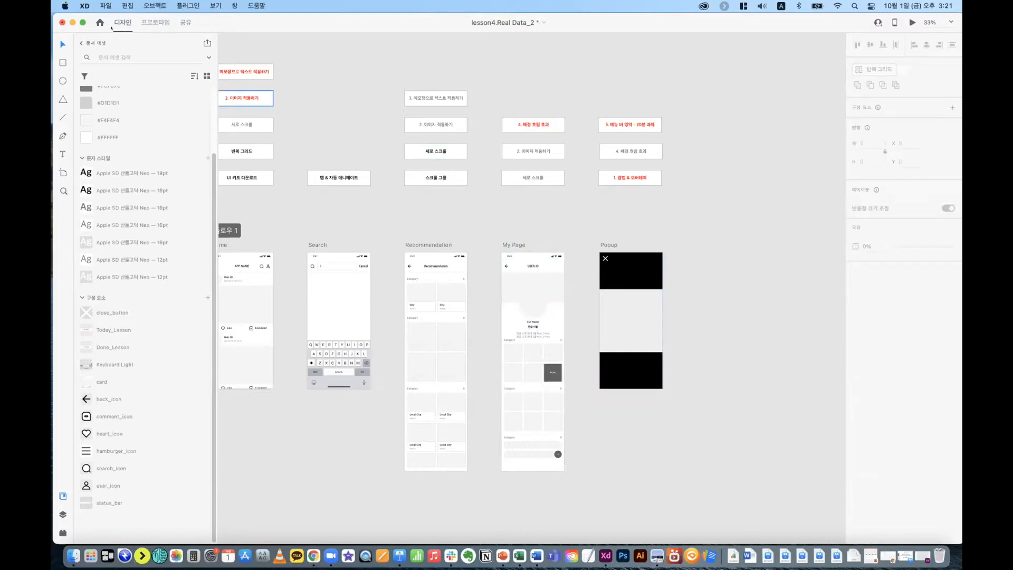
pyautogui.click(150, 26)
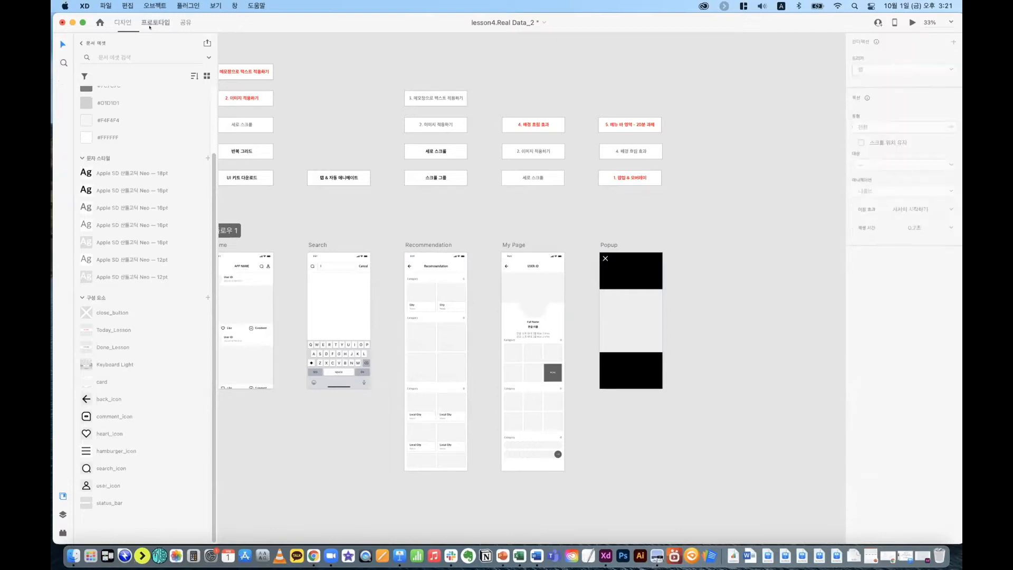
pyautogui.click(532, 298)
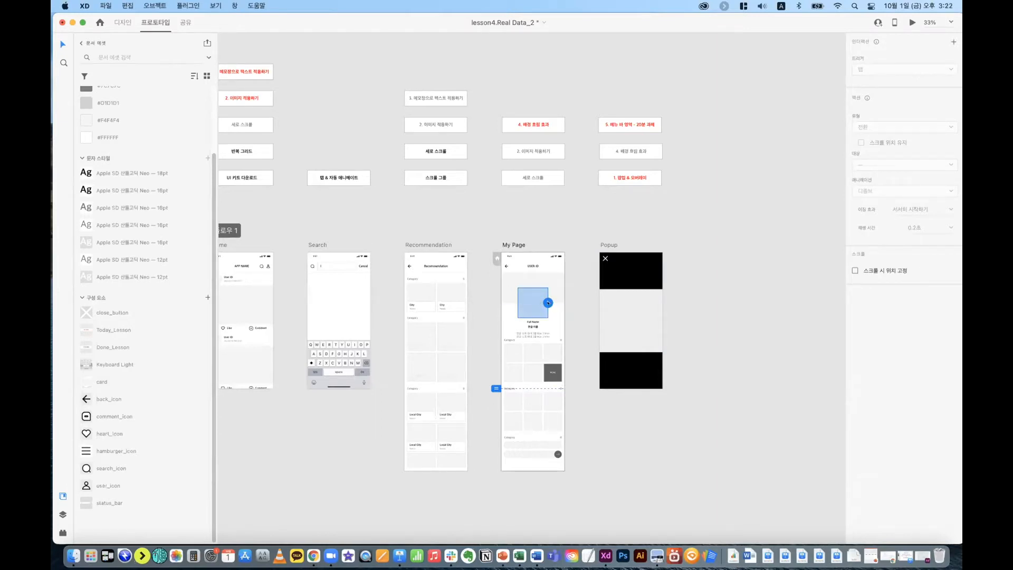
pyautogui.moveTo(549, 303); pyautogui.dragTo(564, 299)
pyautogui.moveTo(591, 299); pyautogui.dragTo(597, 297)
pyautogui.click(915, 127)
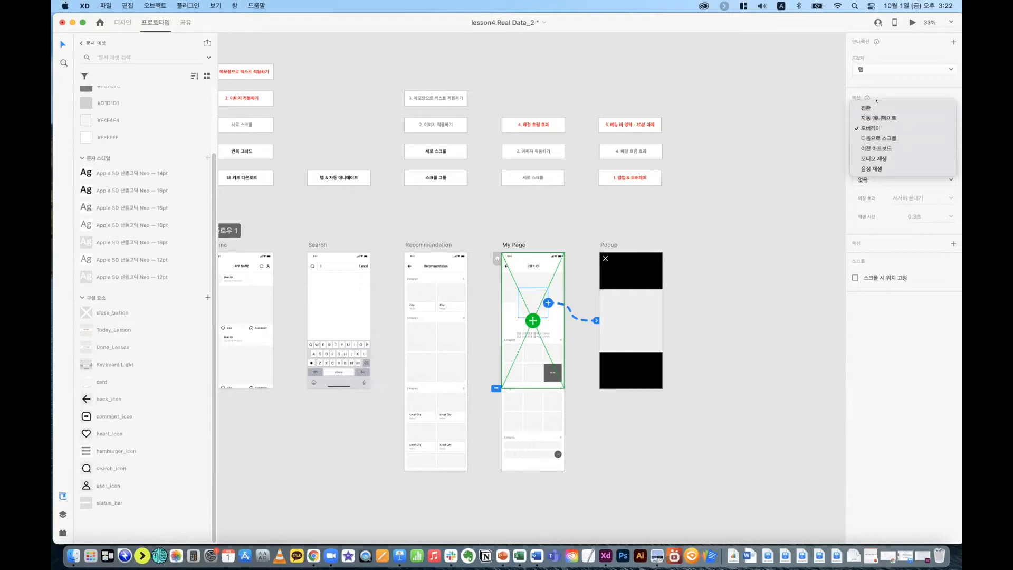
pyautogui.click(876, 126)
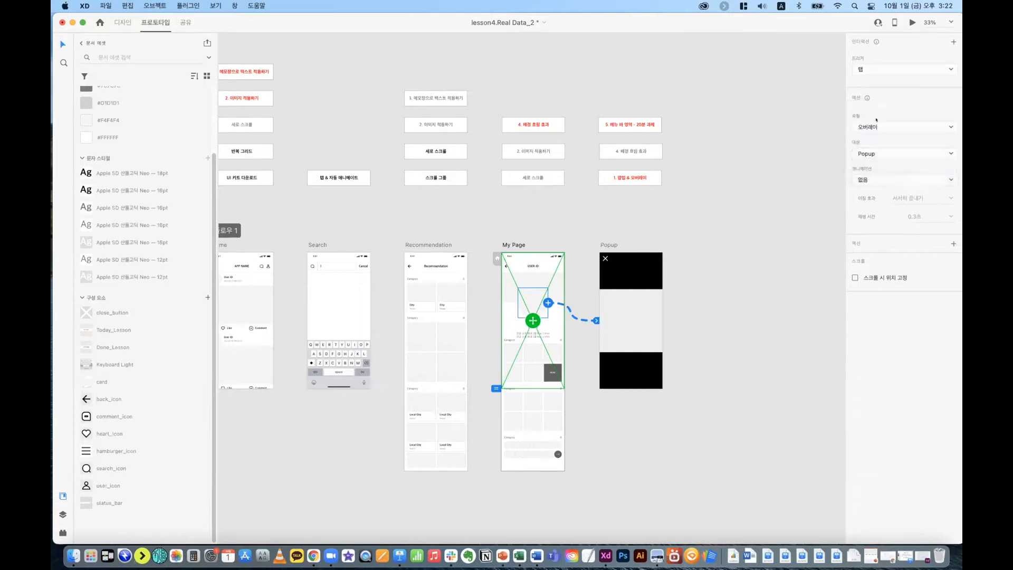
pyautogui.click(874, 176)
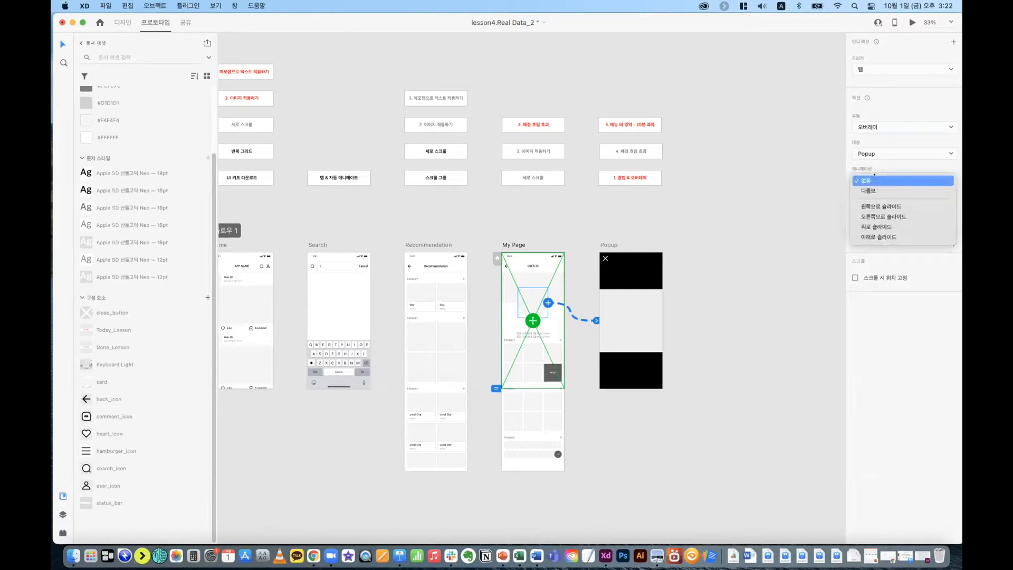
pyautogui.click(861, 180)
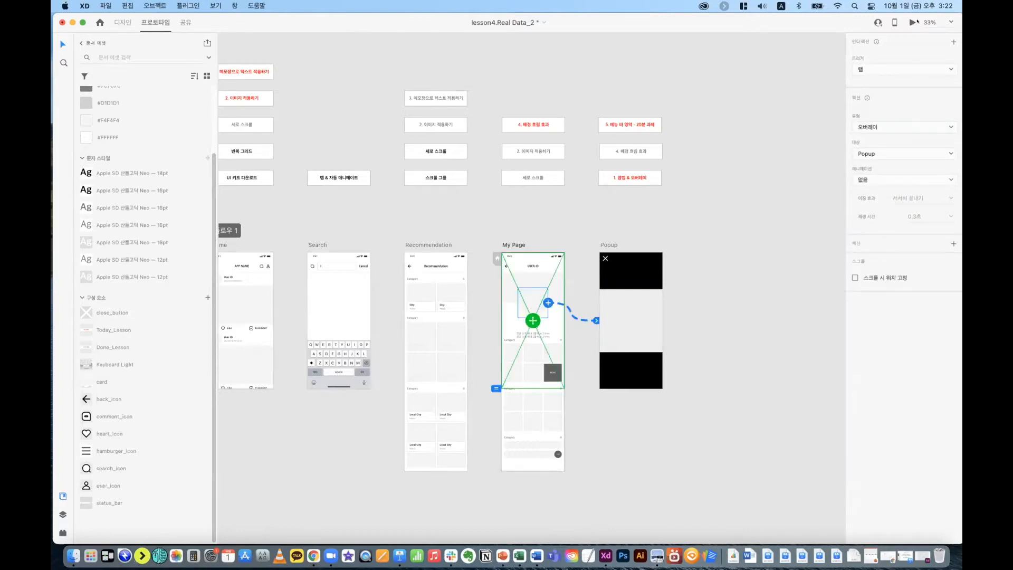
# Step: Test opening and closing the Popup overlay several times in the My Page preview, and close the preview
pyautogui.click(911, 22)
pyautogui.click(416, 208)
pyautogui.click(413, 107)
pyautogui.click(407, 217)
pyautogui.click(447, 95)
pyautogui.click(411, 211)
pyautogui.click(321, 71)
pyautogui.click(313, 43)
pyautogui.click(745, 232)
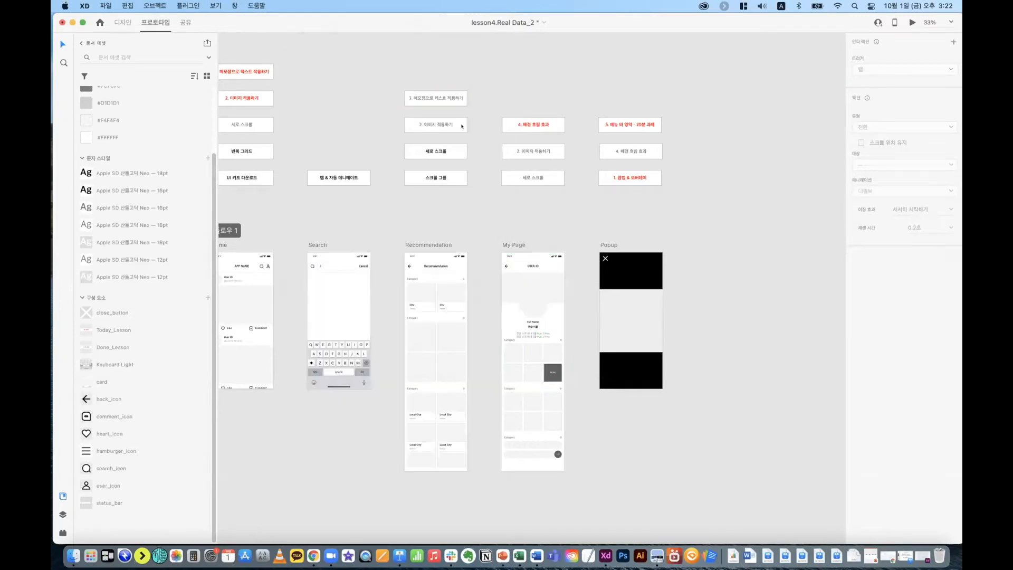
# Step: Return to Design mode and save the document
pyautogui.click(123, 22)
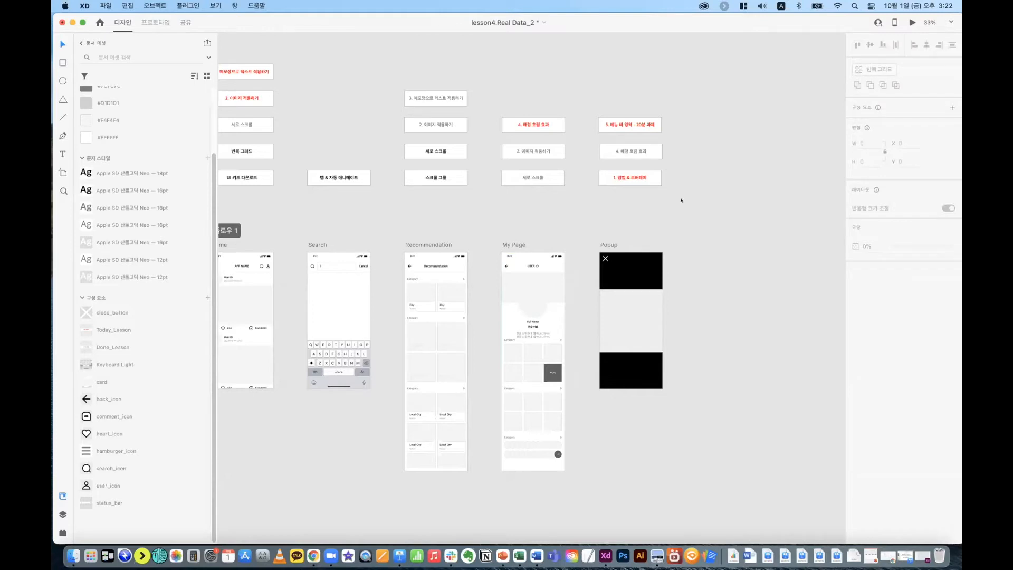
pyautogui.press('super+s')
pyautogui.press('super+minus')
pyautogui.moveTo(544, 226); pyautogui.dragTo(598, 224)
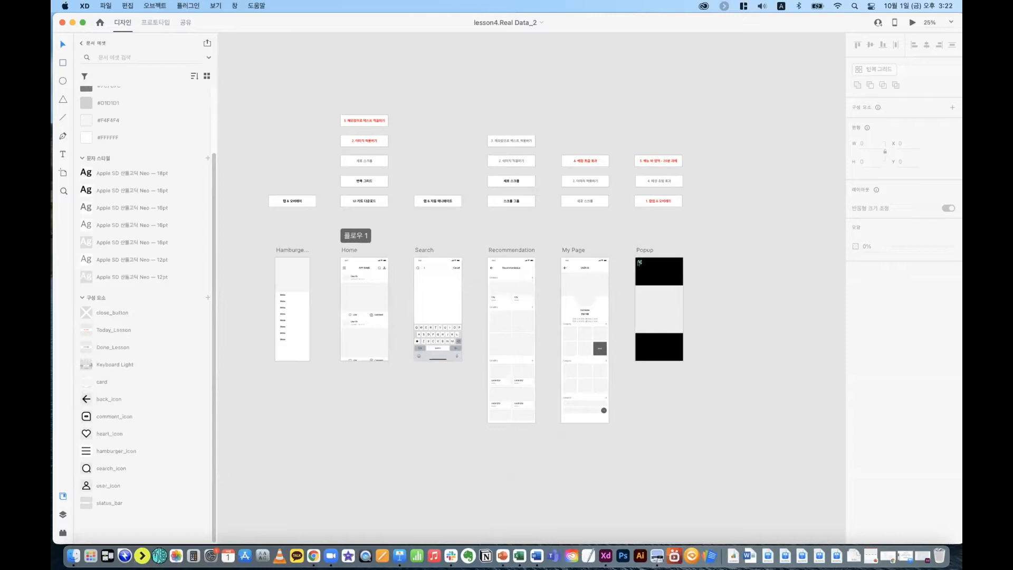
# Step: Bring the blue Close component from wireframes-mobile-2021 into lesson4.Real Data_2, placing it beside the Popup artboard
pyautogui.click(640, 262)
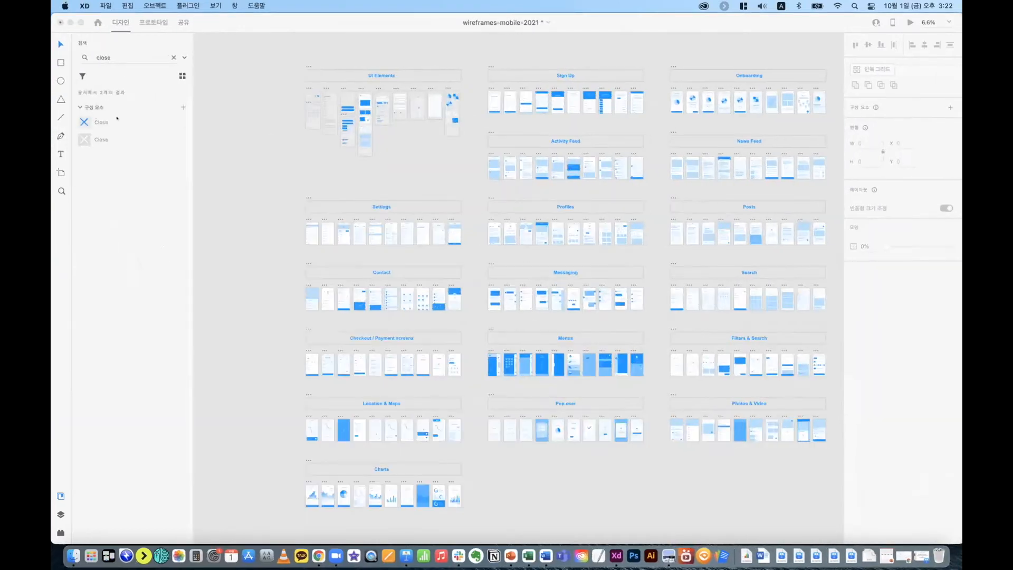
pyautogui.moveTo(88, 122); pyautogui.dragTo(219, 148)
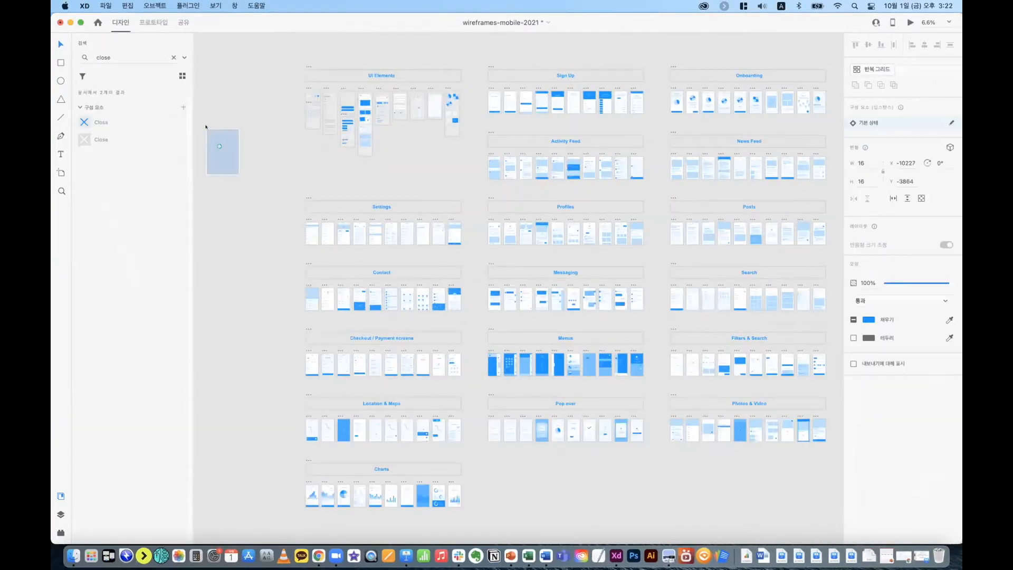
pyautogui.press('super+z')
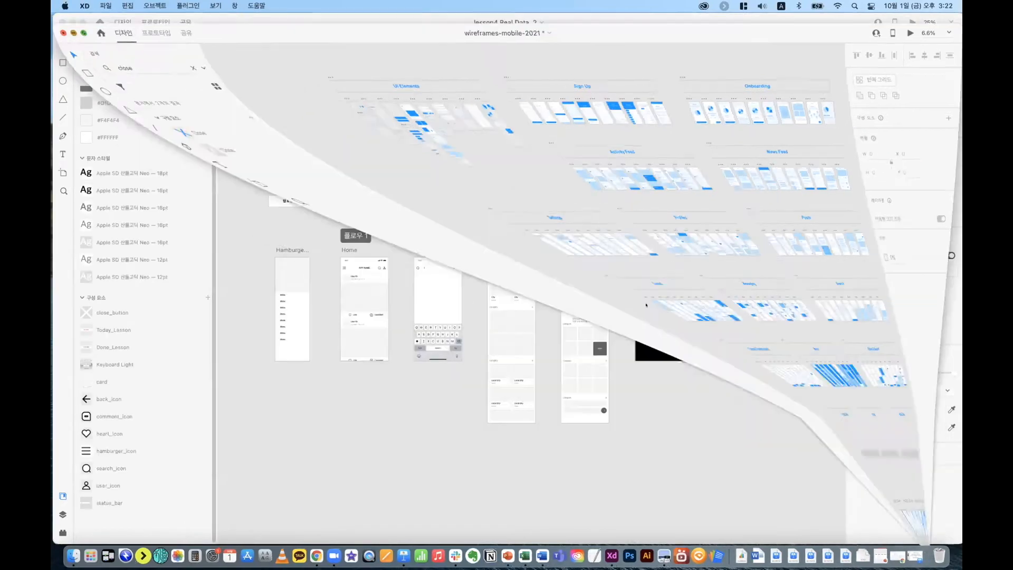
pyautogui.press('super+1')
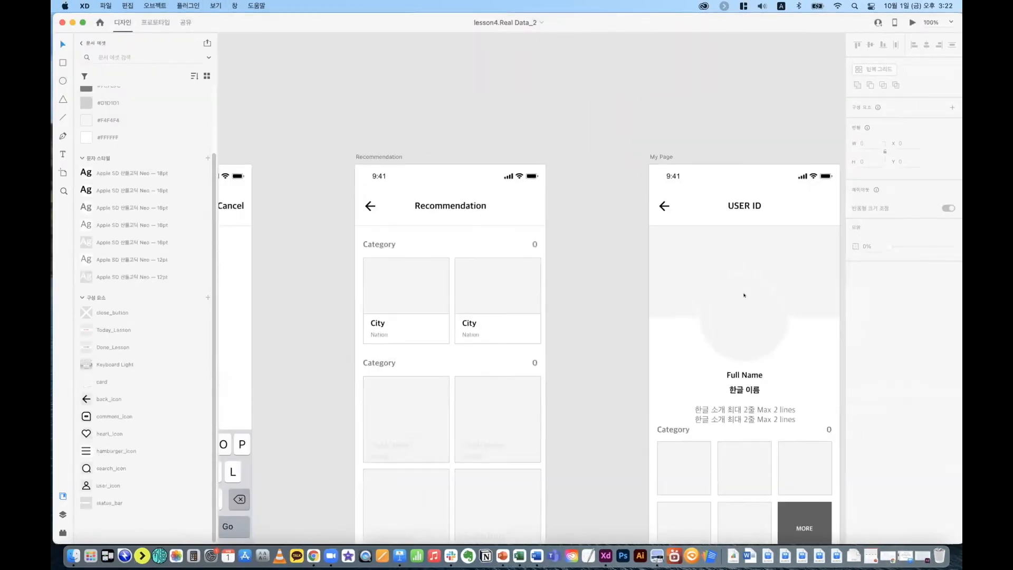
pyautogui.hscroll(10, 713, 280)
pyautogui.press('super+v')
pyautogui.click(647, 306)
# Step: Enlarge the pasted Close icon to about 163 × 163
pyautogui.click(533, 288)
pyautogui.moveTo(536, 292); pyautogui.dragTo(612, 368)
pyautogui.click(670, 274)
# Step: Try to move the blue X shape inside the enlarged Close component
pyautogui.click(566, 322)
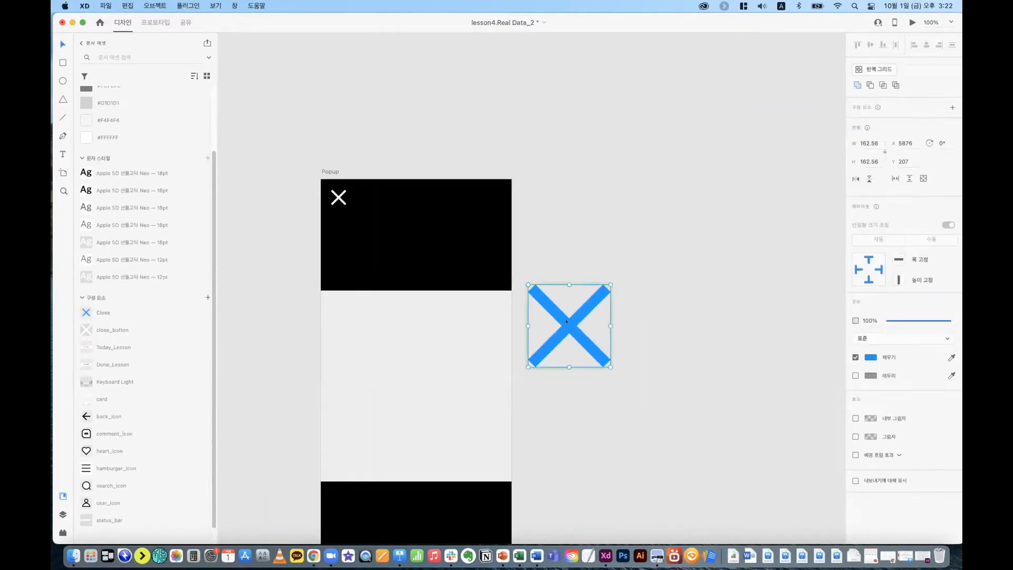
pyautogui.doubleClick(565, 311)
pyautogui.moveTo(565, 319); pyautogui.dragTo(602, 337)
pyautogui.press('super+z')
# Step: Turn on the fill for the whole enlarged Close component
pyautogui.click(615, 256)
pyautogui.click(569, 326)
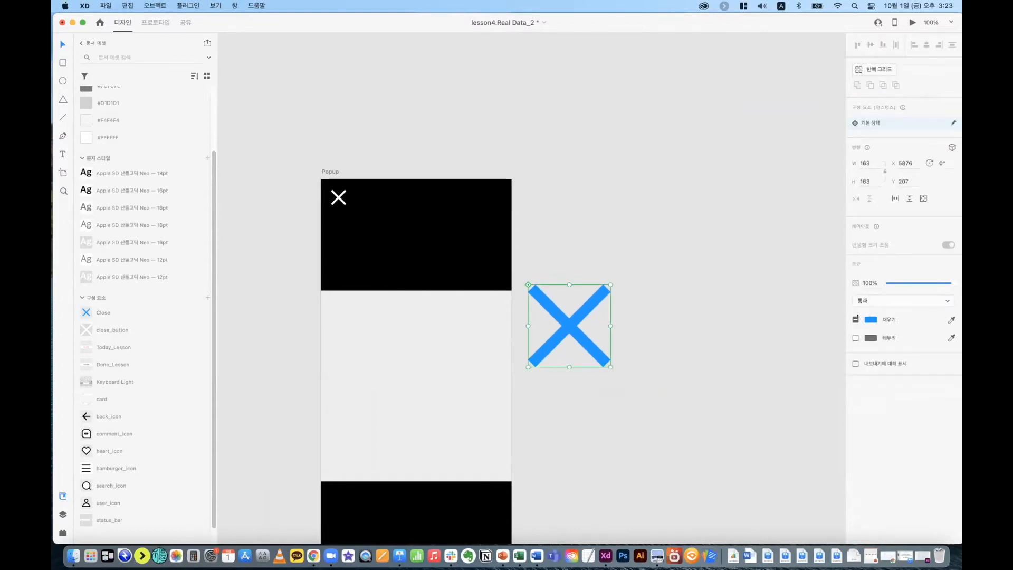
pyautogui.click(856, 320)
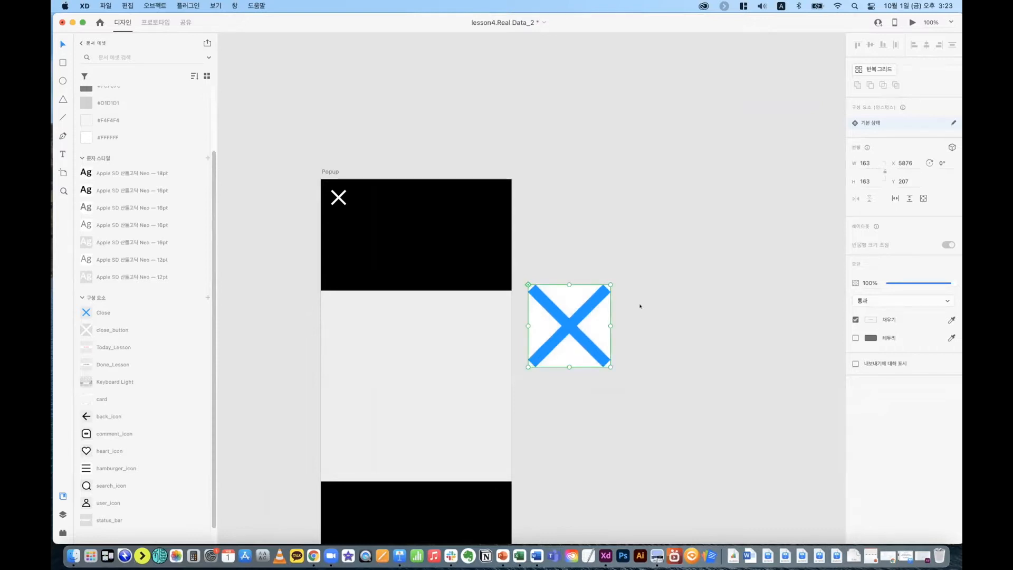
# Step: Turn off the fill of the background square inside the enlarged Close component
pyautogui.doubleClick(590, 322)
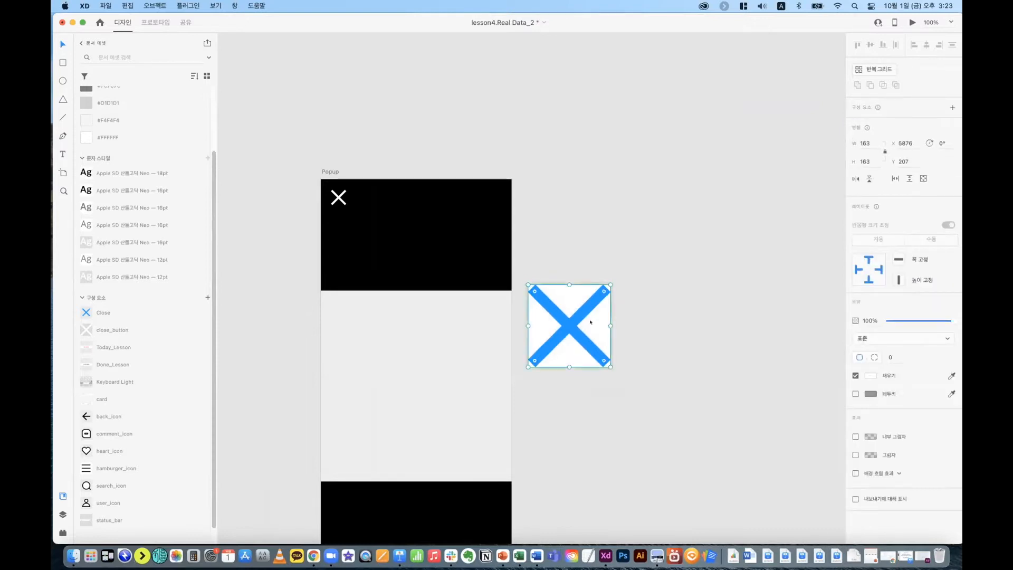
pyautogui.moveTo(599, 315); pyautogui.dragTo(581, 327)
pyautogui.click(855, 375)
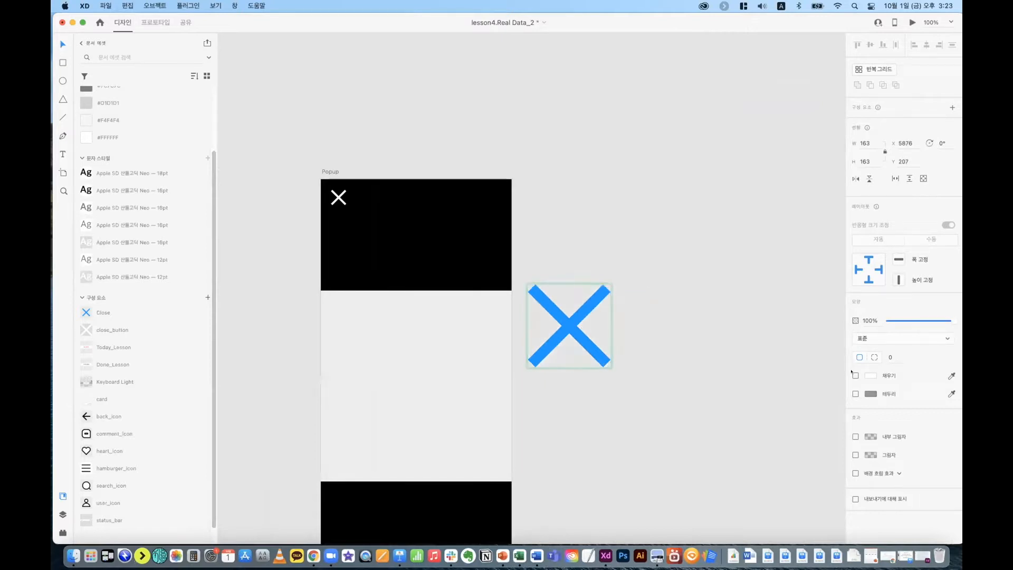
# Step: Change the fill colour of the X shape inside the enlarged Close component to black
pyautogui.click(574, 336)
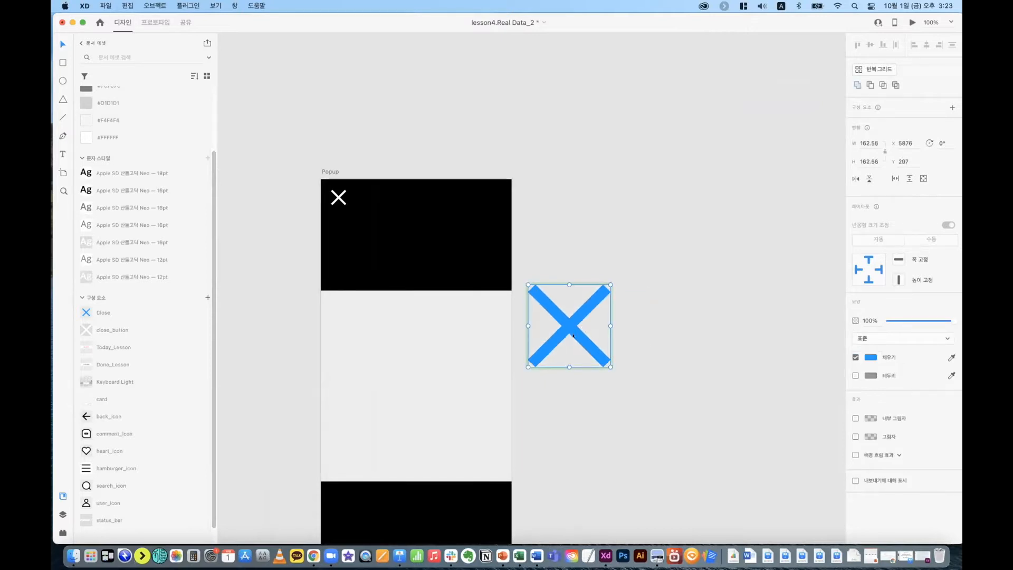
pyautogui.click(871, 358)
pyautogui.click(757, 381)
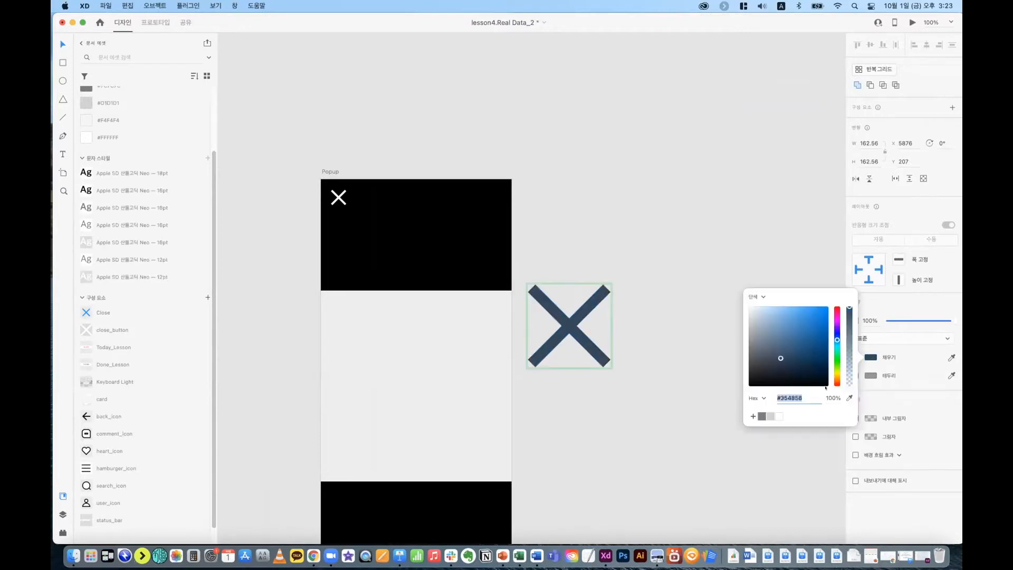
pyautogui.click(661, 233)
pyautogui.click(574, 315)
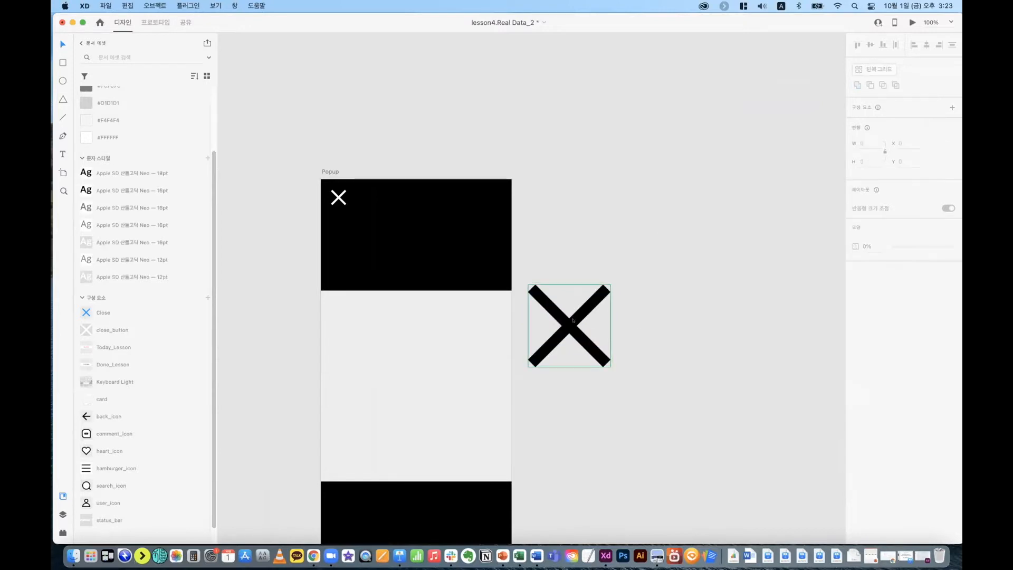
pyautogui.click(630, 313)
pyautogui.click(575, 320)
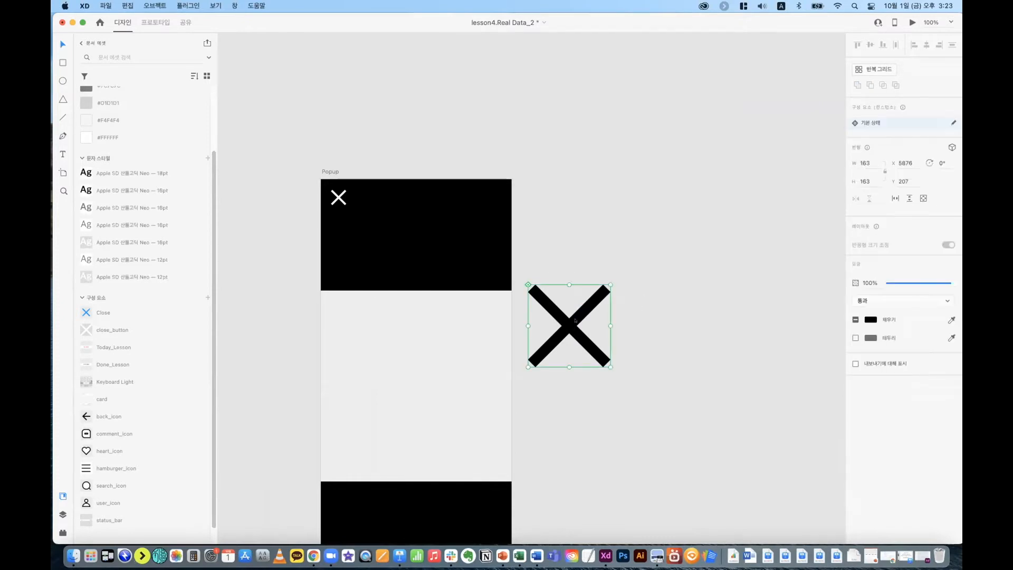
# Step: Delete the enlarged Close component beside the Popup artboard
pyautogui.click(670, 306)
pyautogui.click(559, 331)
pyautogui.press('Delete')
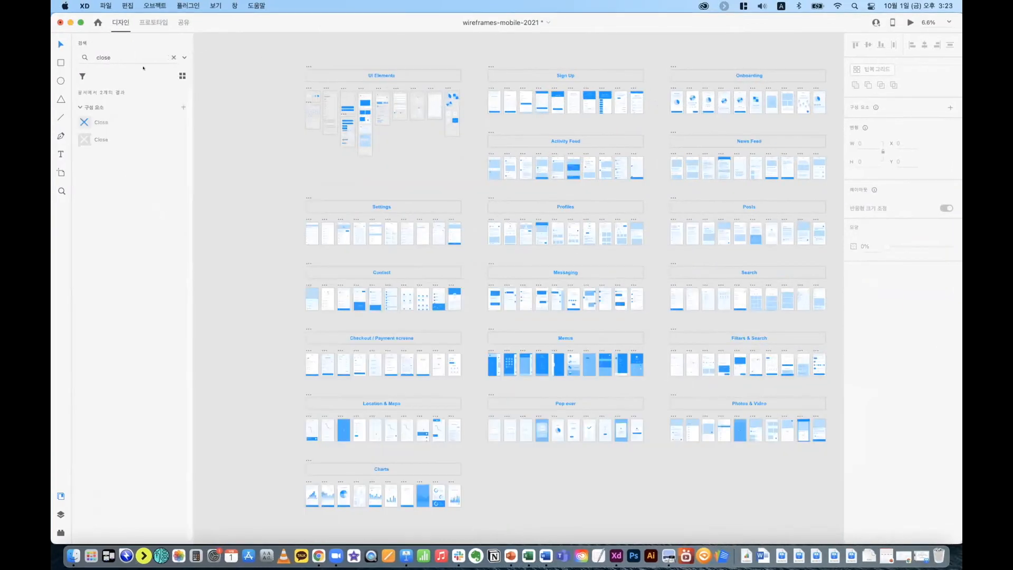
# Step: Search wireframes-mobile-2021's assets for close and bring the white Close component into lesson4.Real Data_2, placing it beside the Popup artboard
pyautogui.click(169, 56)
pyautogui.click(170, 56)
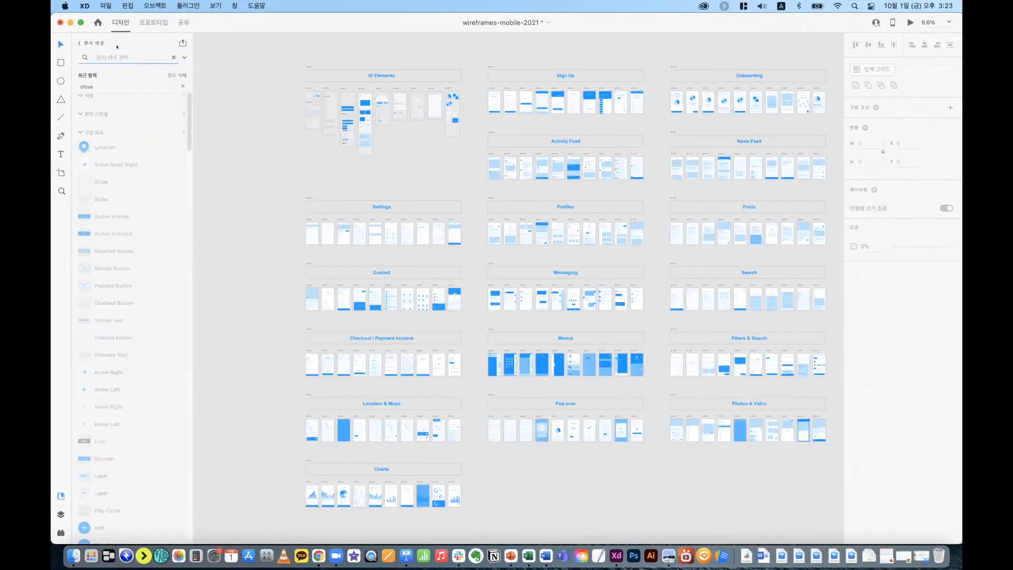
pyautogui.write('clse')
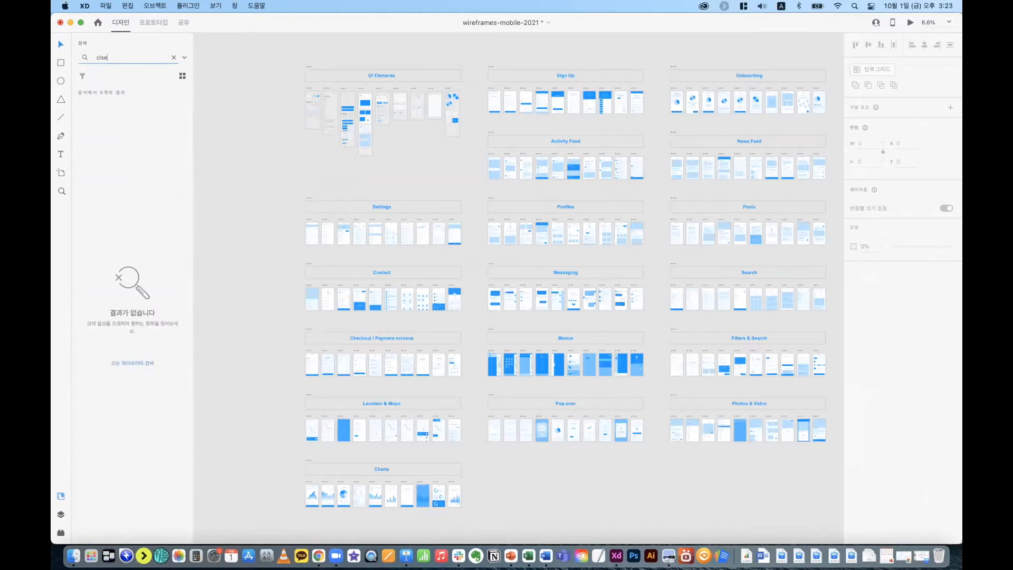
pyautogui.write('oes')
pyautogui.write('close')
pyautogui.press('super+a')
pyautogui.moveTo(87, 136); pyautogui.dragTo(215, 79)
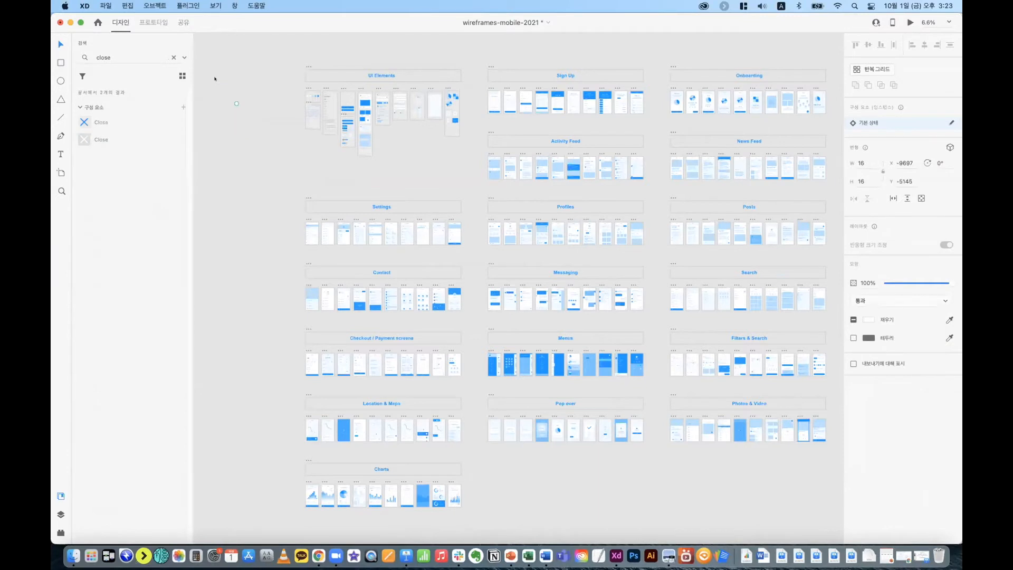
pyautogui.click(216, 78)
pyautogui.click(69, 21)
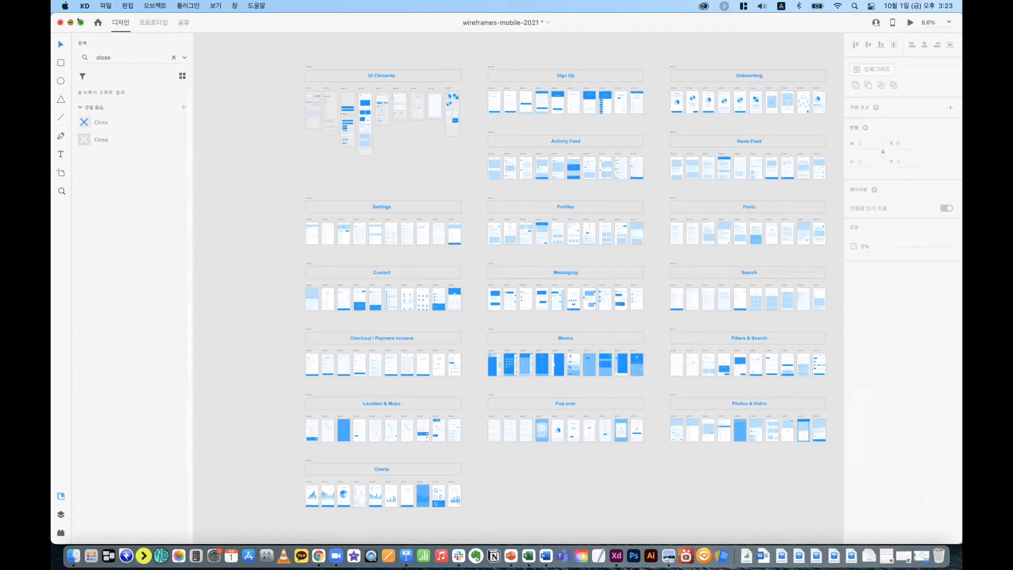
pyautogui.press('super+z')
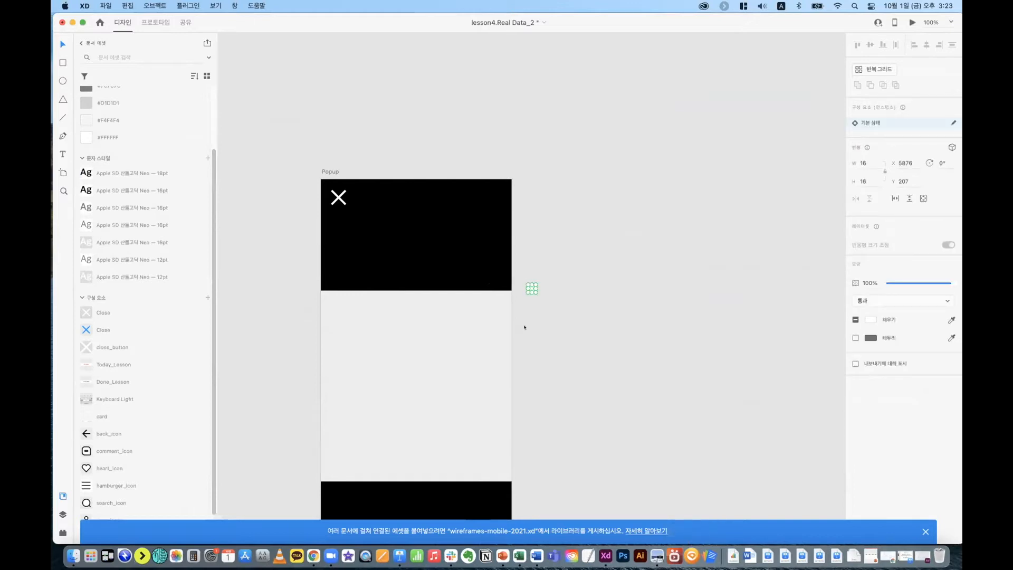
# Step: Ungroup the pasted white Close component and regroup its X shape and background square as a plain group
pyautogui.rightClick(530, 283)
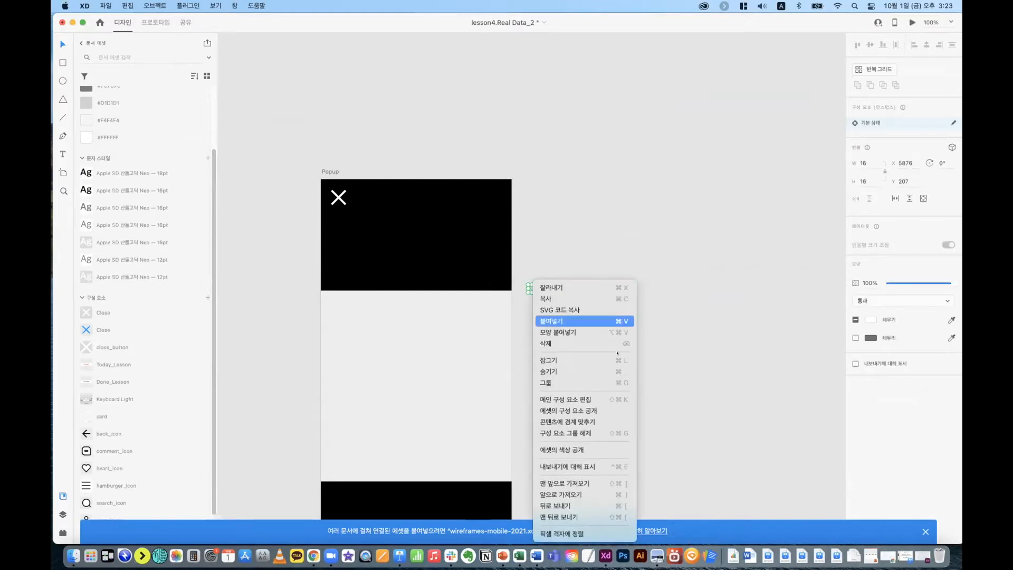
pyautogui.click(592, 435)
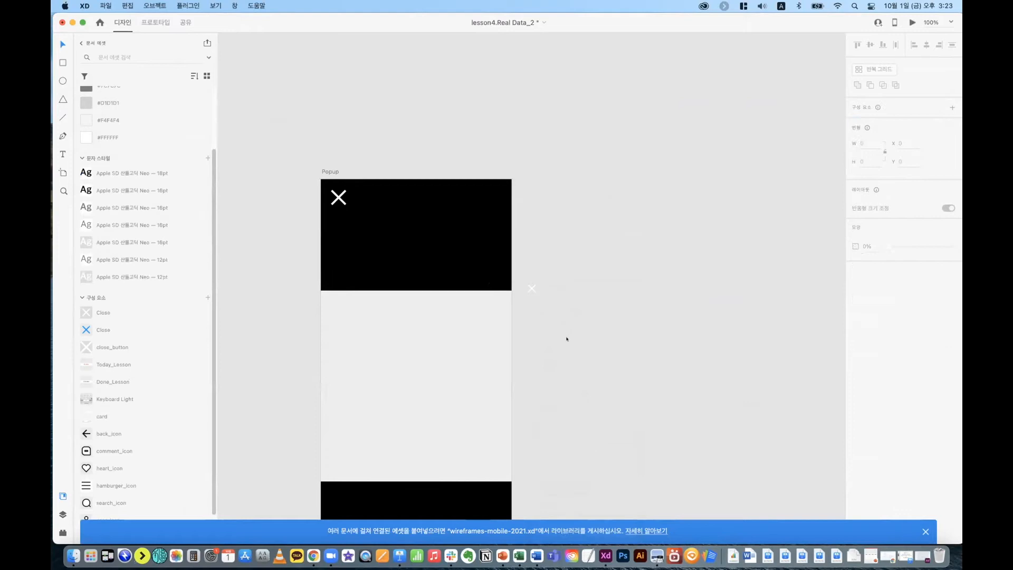
pyautogui.press('super+3')
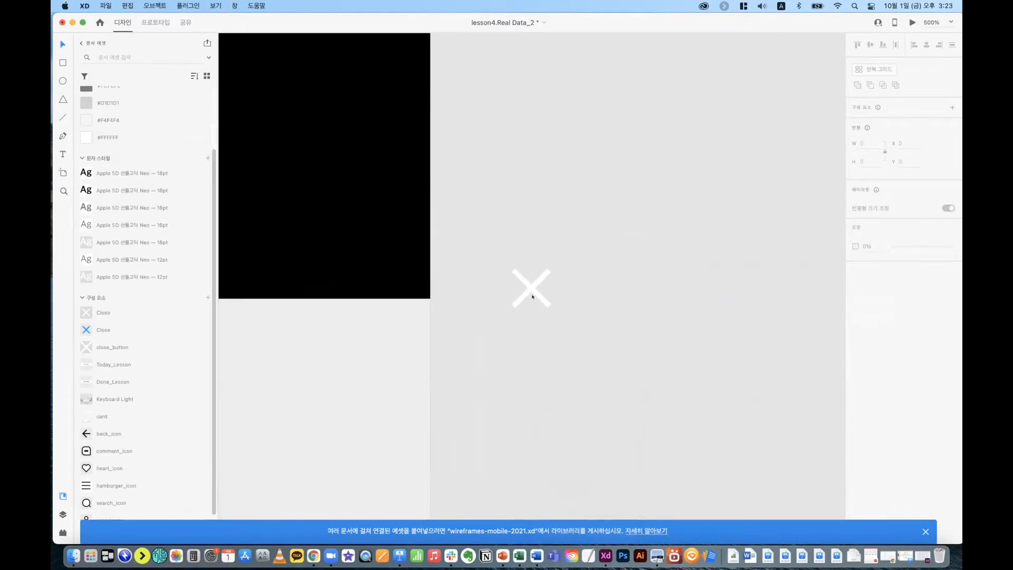
pyautogui.click(532, 297)
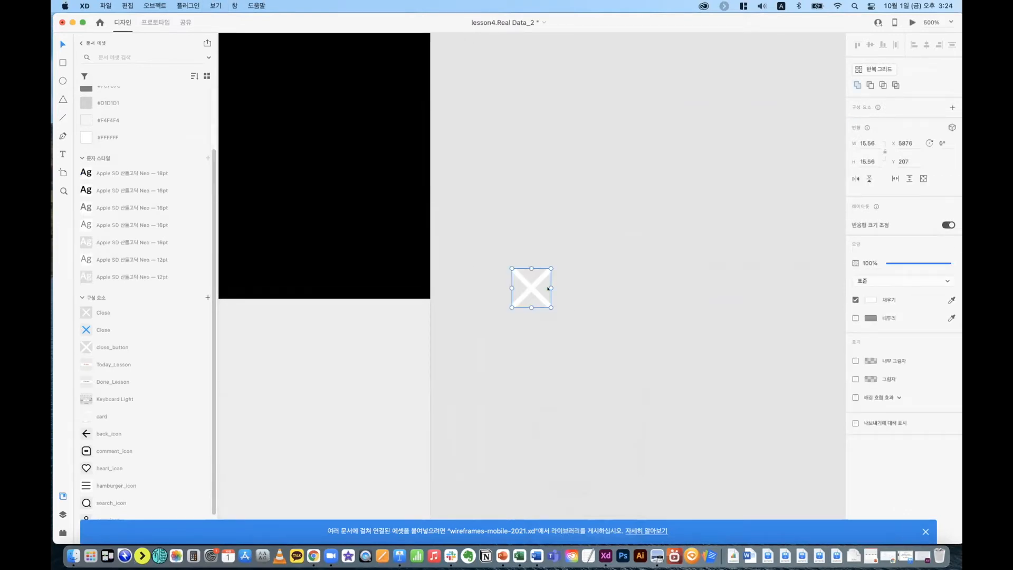
pyautogui.doubleClick(532, 283)
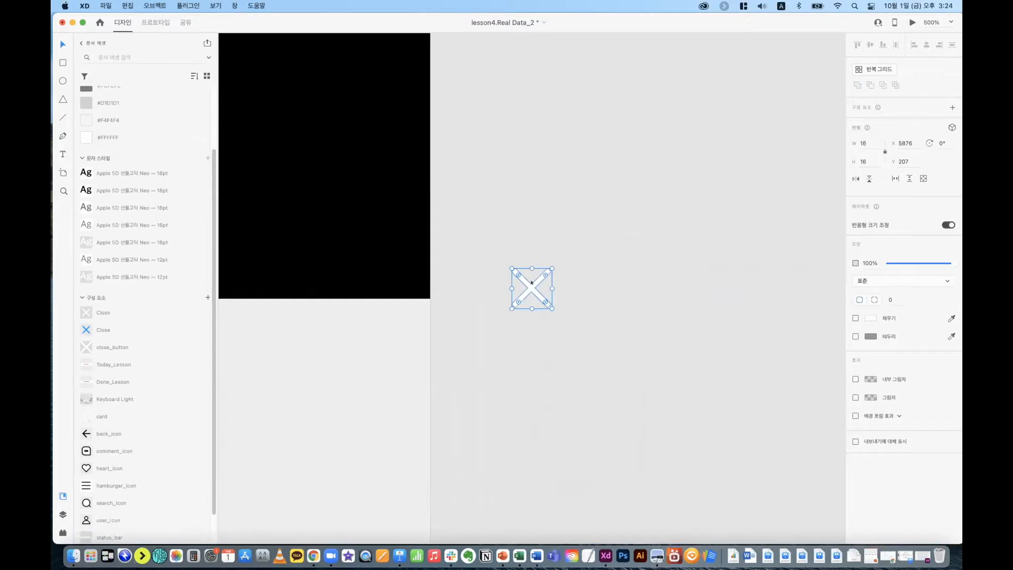
pyautogui.press('super+a')
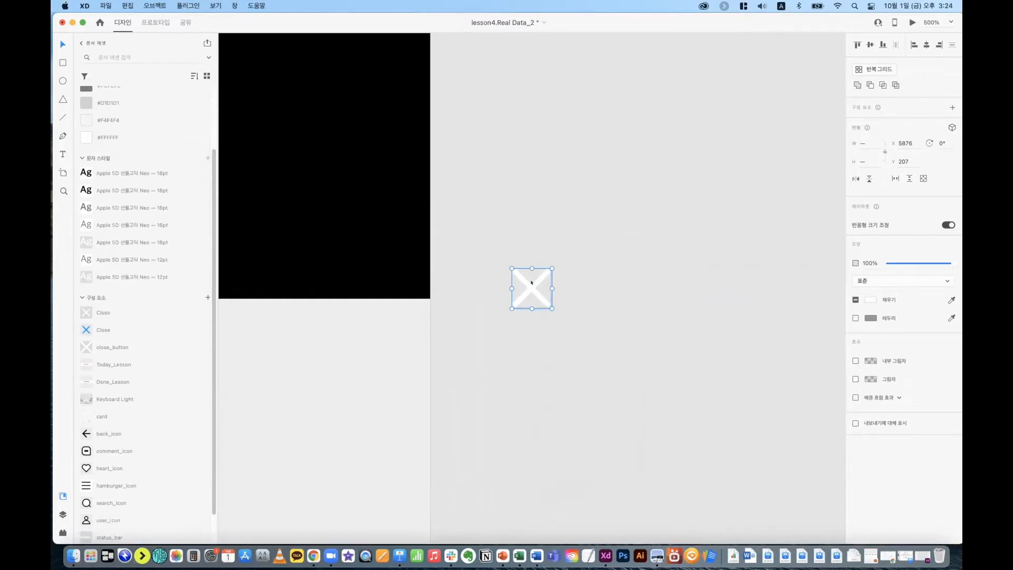
pyautogui.press('super+g')
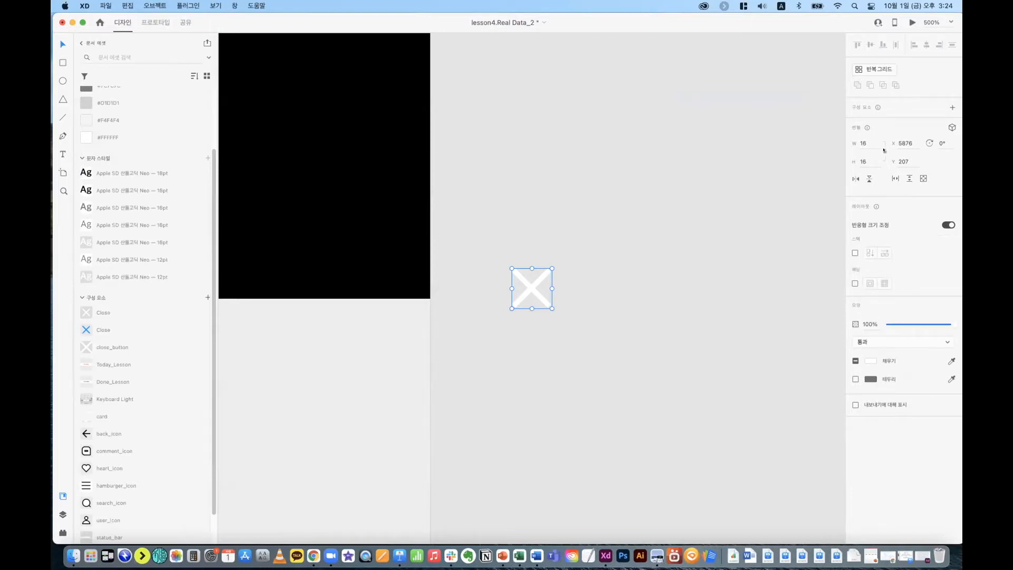
# Step: Resize the grouped white X icon to 30 × 30
pyautogui.click(868, 143)
pyautogui.write('30')
pyautogui.press('Return')
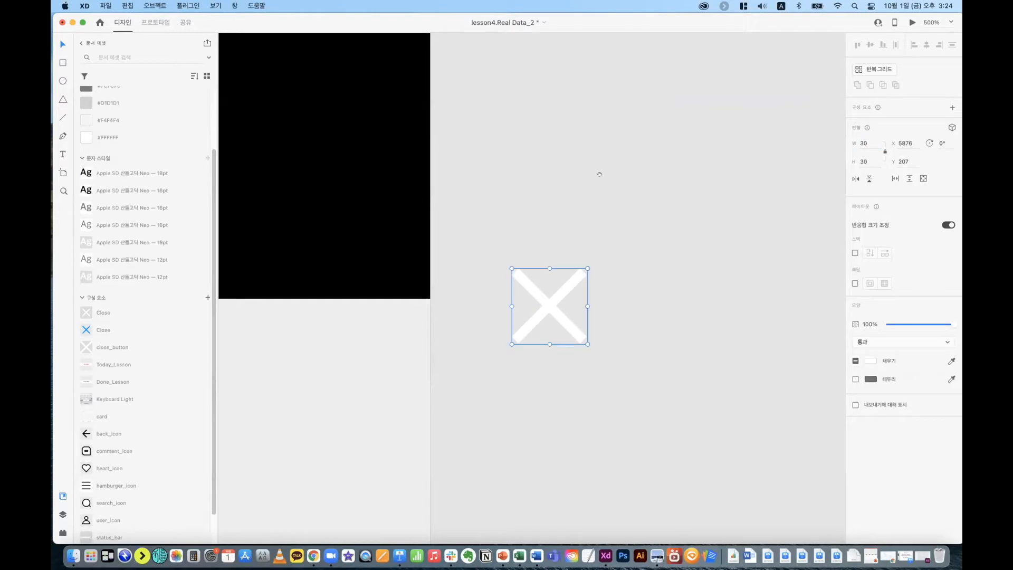
# Step: Move the white X icon onto the existing close icon in the Popup artboard's corner, at X 20, Y 21
pyautogui.hscroll(-5, 600, 174)
pyautogui.moveTo(645, 298); pyautogui.dragTo(390, 173)
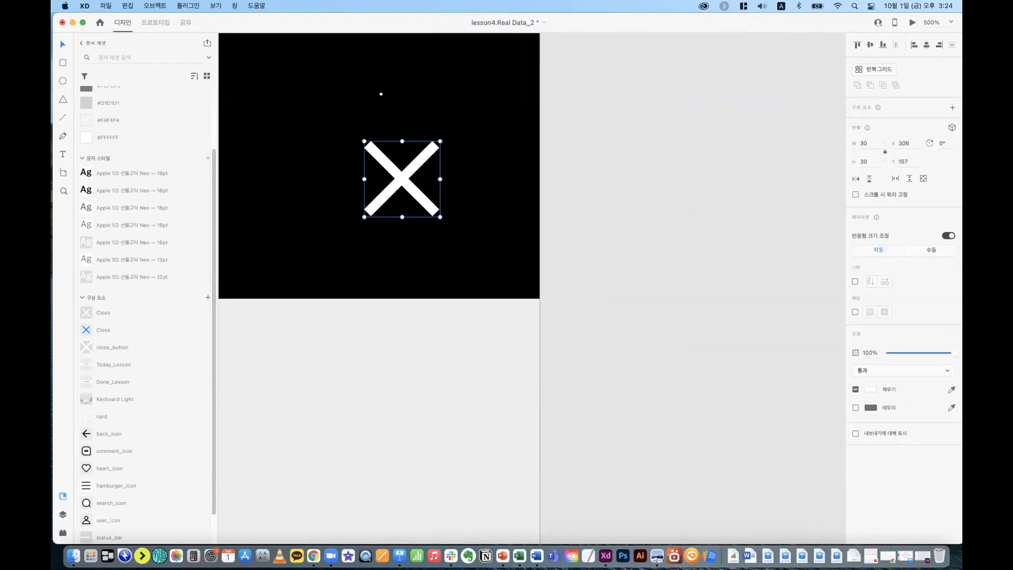
pyautogui.hscroll(-10, 381, 94)
pyautogui.scroll(5, 381, 94)
pyautogui.moveTo(741, 337); pyautogui.dragTo(351, 184)
pyautogui.hscroll(-10, 405, 132)
pyautogui.scroll(6, 405, 132)
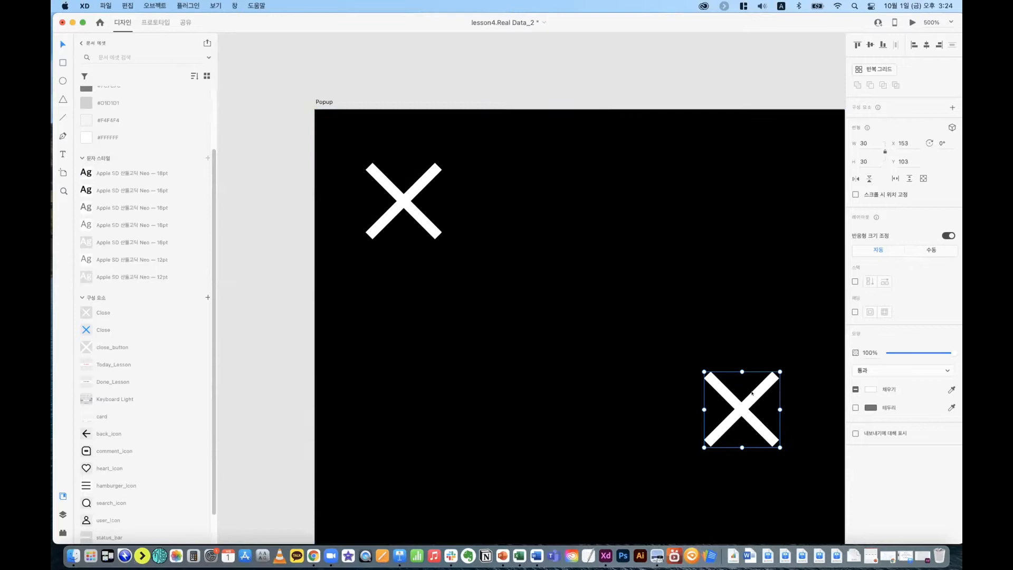
pyautogui.moveTo(752, 393); pyautogui.dragTo(402, 201)
# Step: Delete the close icon in the Popup artboard's corner and undo the deletion
pyautogui.press('Escape')
pyautogui.click(401, 199)
pyautogui.press('Delete')
pyautogui.press('super+z')
pyautogui.press('Escape')
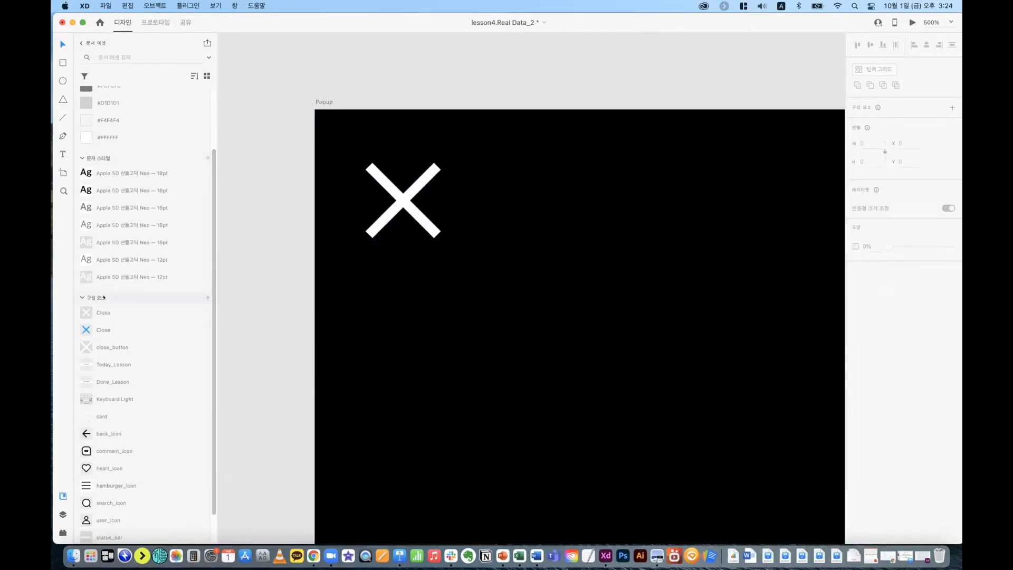
# Step: Make the grouped X icon in the Popup artboard's corner a component
pyautogui.click(201, 297)
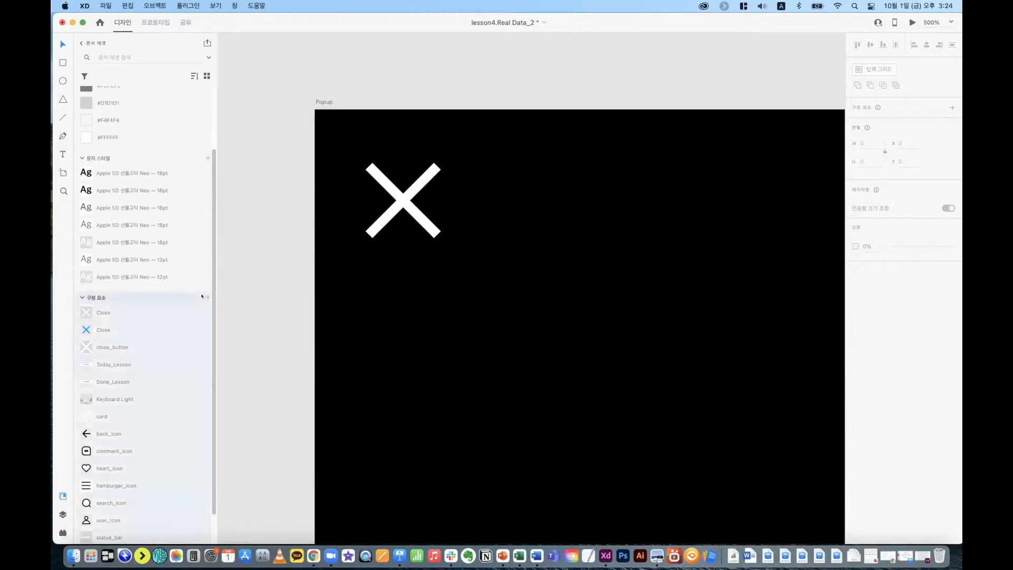
pyautogui.click(364, 221)
pyautogui.click(385, 185)
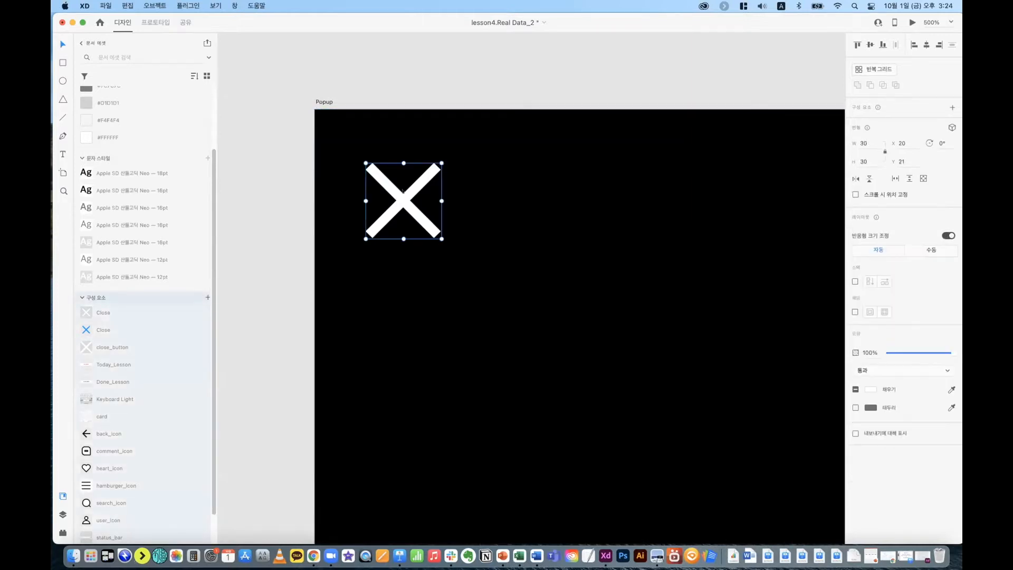
pyautogui.click(207, 296)
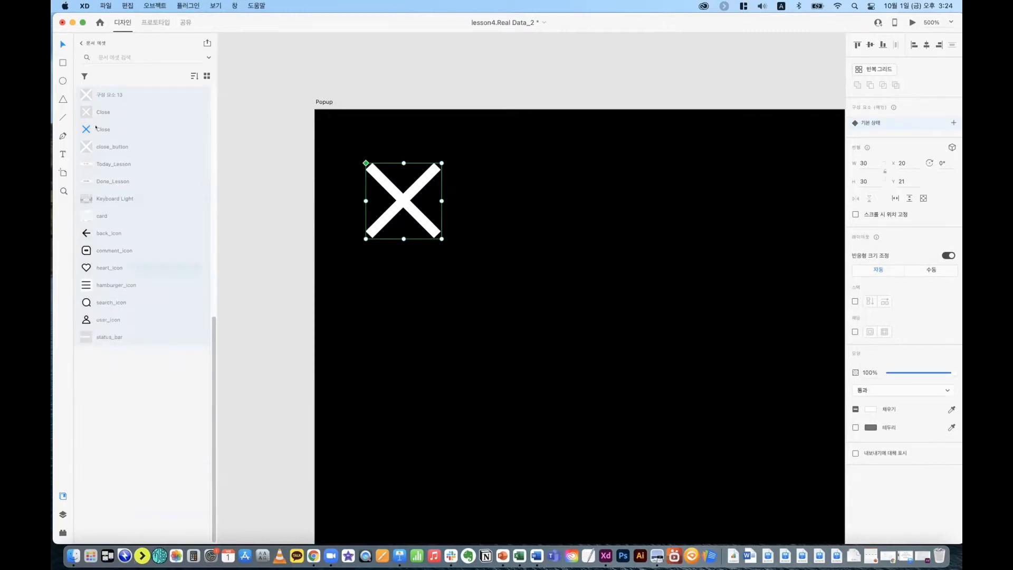
# Step: Rename the new X icon component as close_00 in the document assets
pyautogui.doubleClick(104, 93)
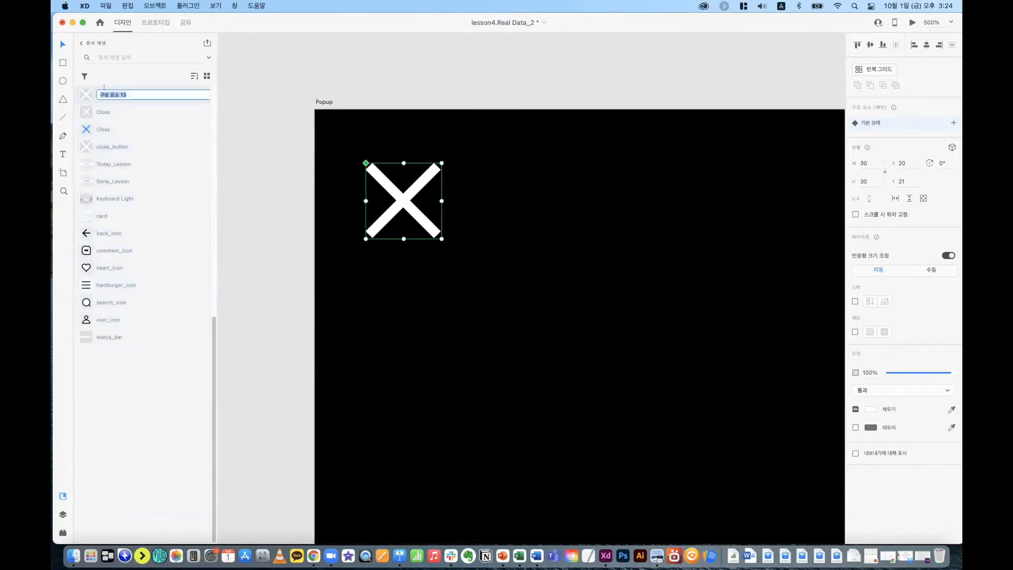
pyautogui.write('ㅊlose_00')
pyautogui.press('Return')
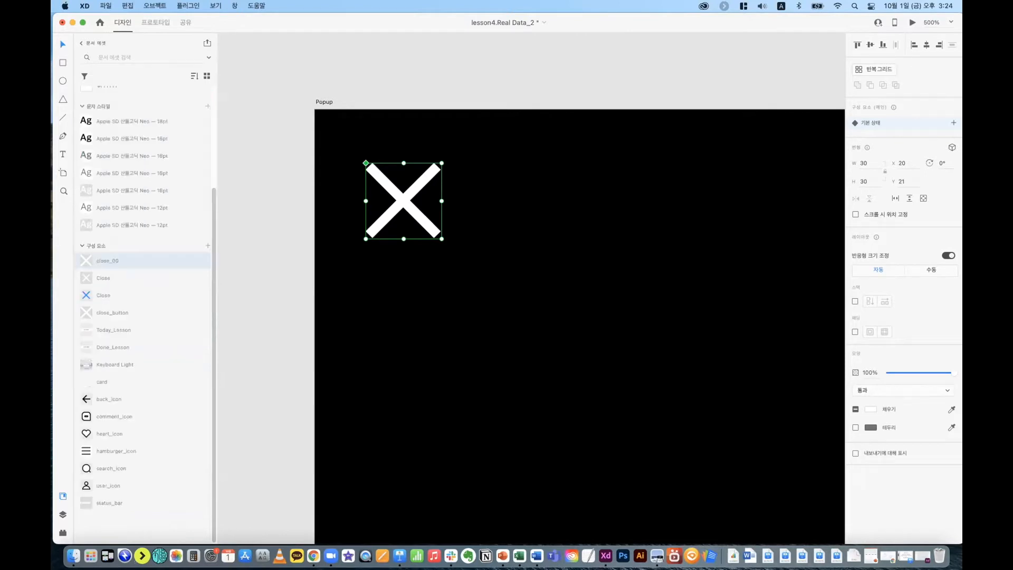
# Step: Delete close_00 and the two imported Close components from the document assets
pyautogui.keyDown('shift'); pyautogui.click(114, 295); pyautogui.keyUp('shift')
pyautogui.rightClick(114, 294)
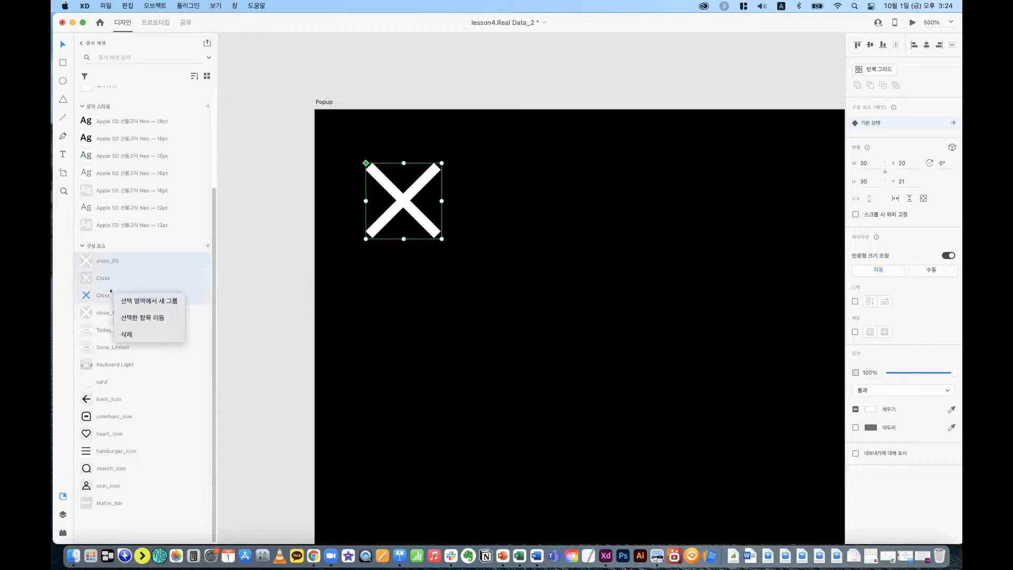
pyautogui.click(149, 334)
pyautogui.click(247, 307)
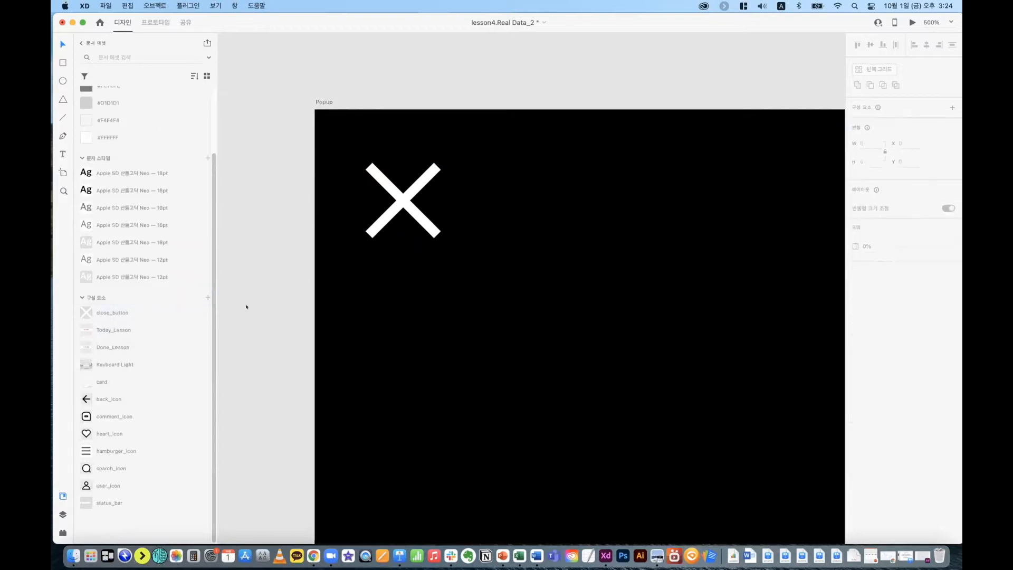
# Step: Undo the deletion of the three components and the rename of the new X icon component
pyautogui.press('super+z')
pyautogui.press('super+z')
# Step: Examine the whole set of artboards from Hamburger Menu to Popup, with their lesson labels
pyautogui.press('super+minus')
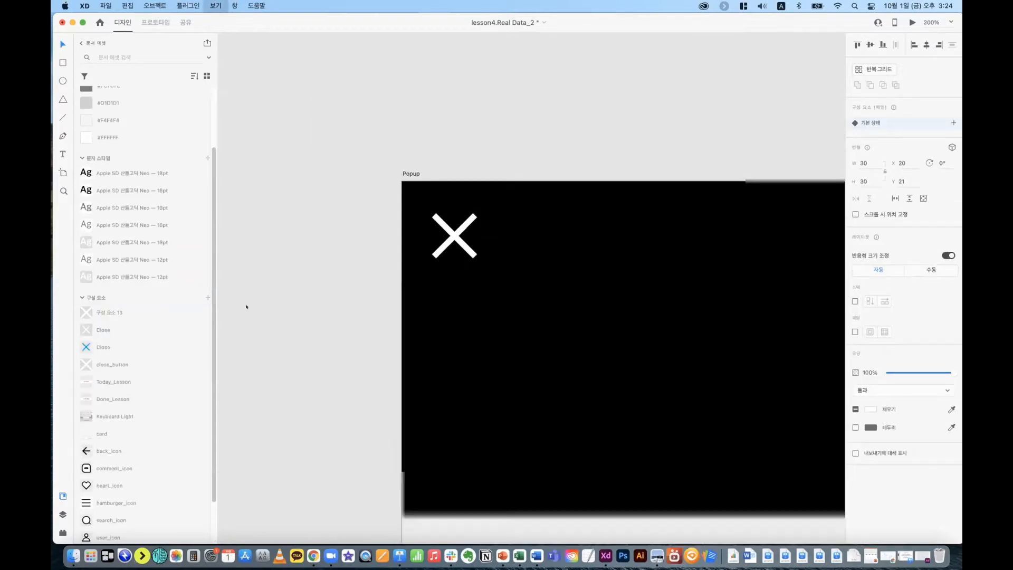
pyautogui.scroll(-5, 778, 380)
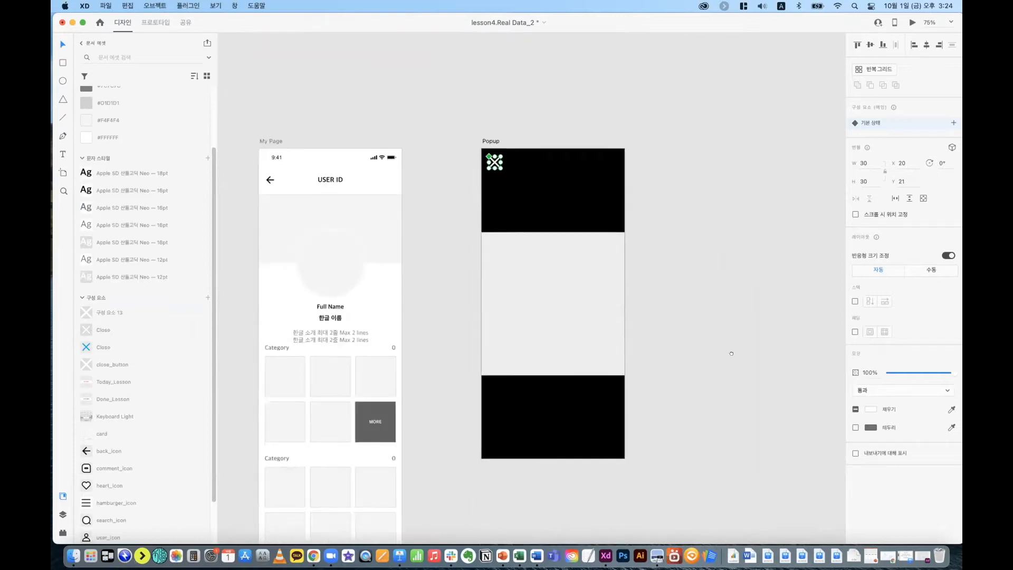
pyautogui.click(712, 387)
pyautogui.scroll(3, 700, 394)
pyautogui.hscroll(-2, 699, 395)
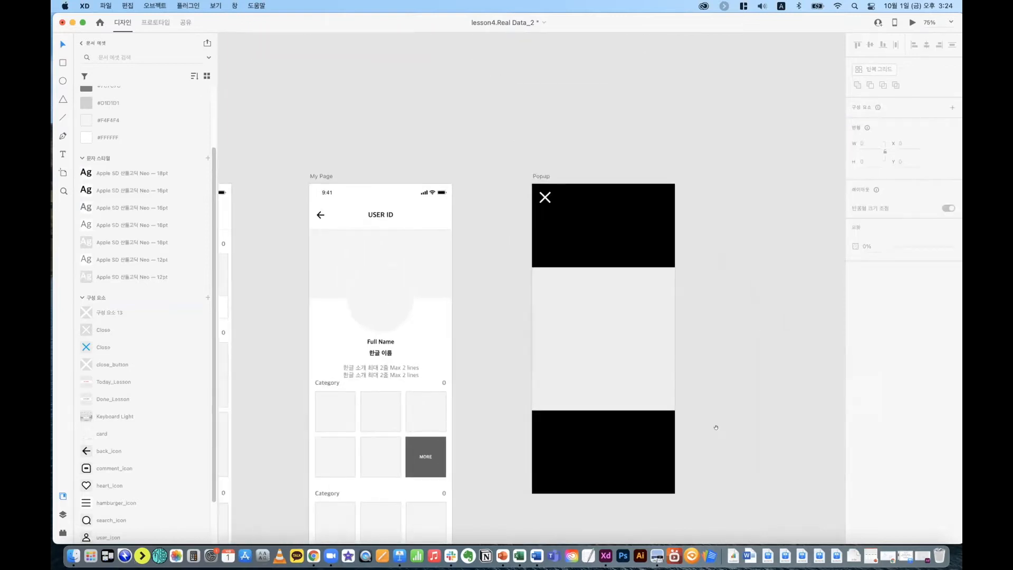
pyautogui.press('super+minus')
pyautogui.press('super+minus')
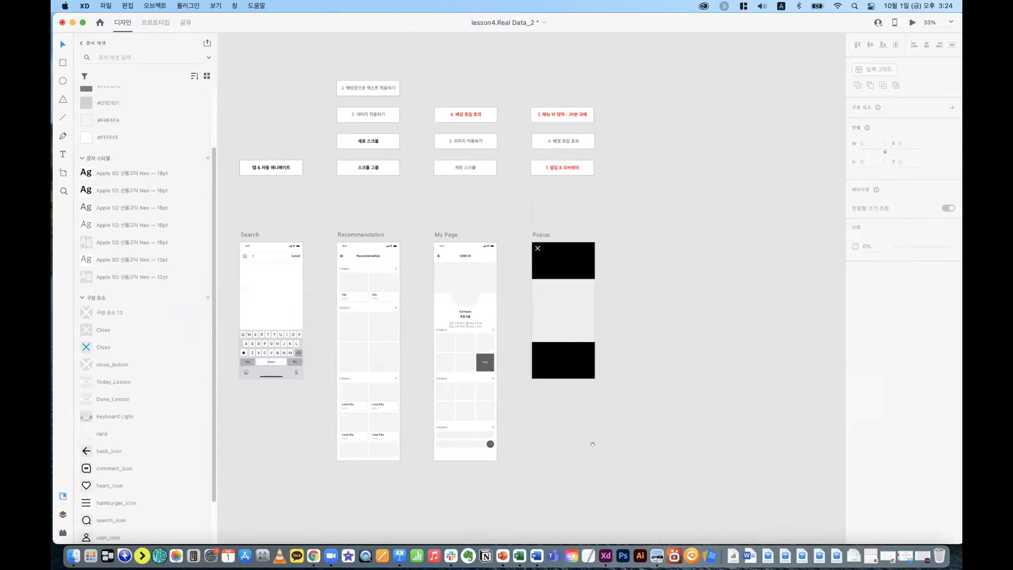
pyautogui.hscroll(-8, 665, 439)
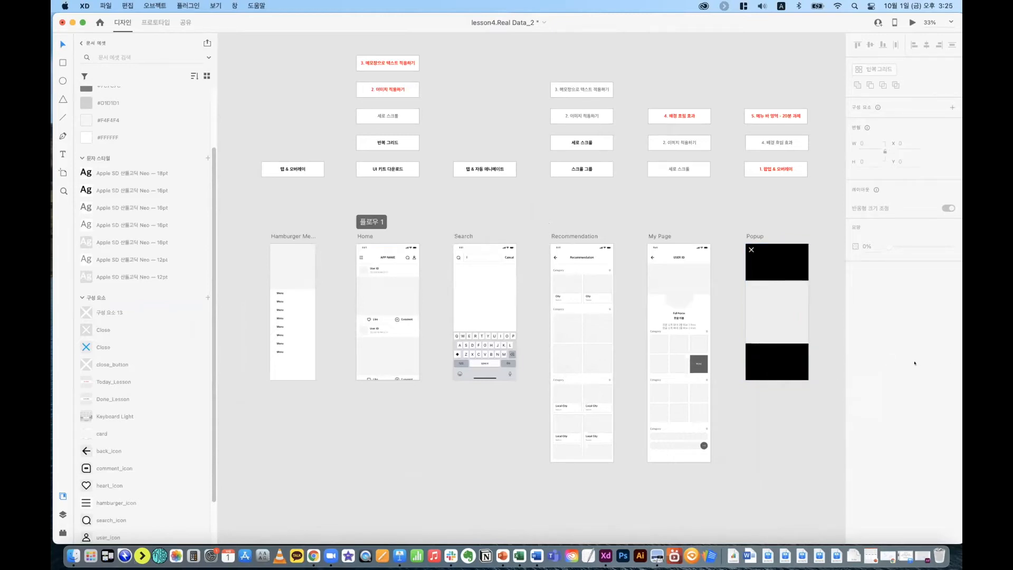
# Step: Narrow the XD window, switch to Finder and open the lesson4.Real_Data folder inside 2021_2nd
pyautogui.moveTo(957, 539); pyautogui.dragTo(899, 541)
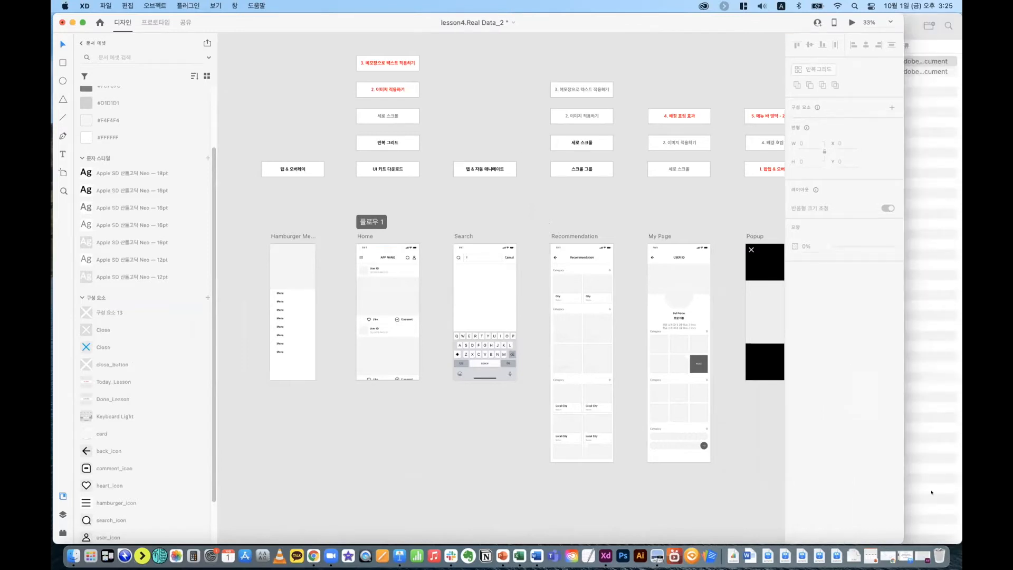
pyautogui.click(931, 492)
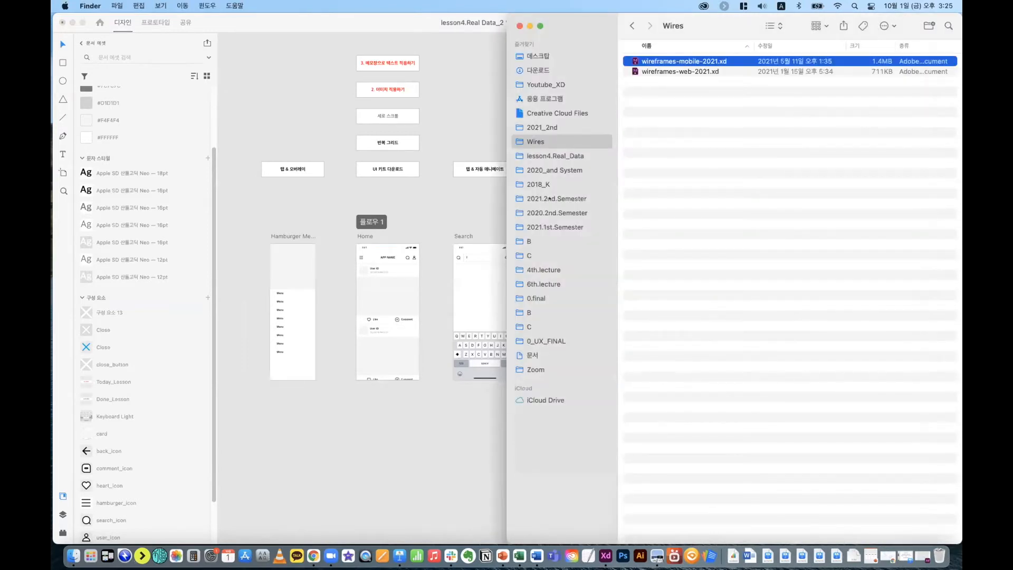
pyautogui.click(542, 127)
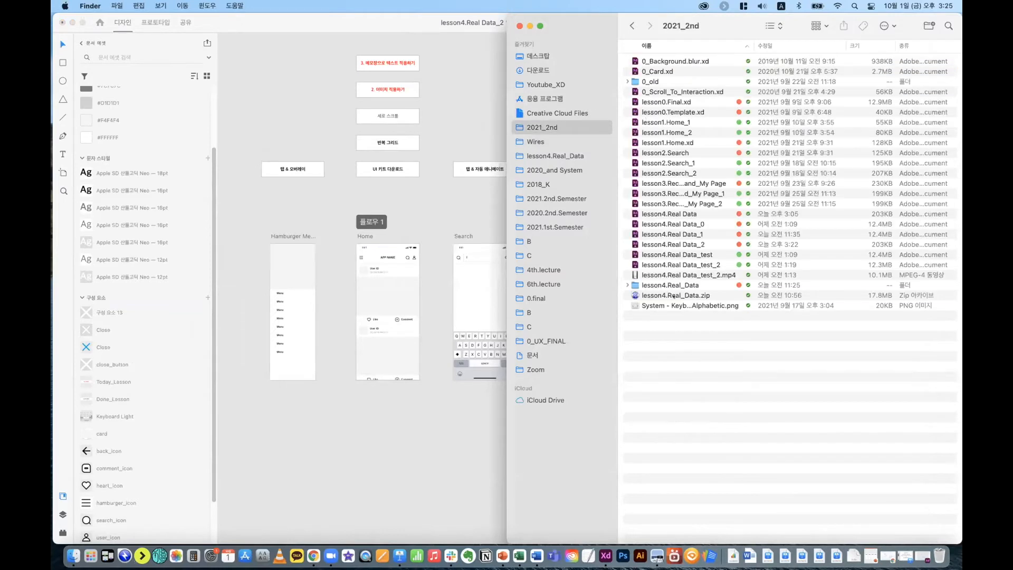
pyautogui.click(674, 297)
pyautogui.click(645, 285)
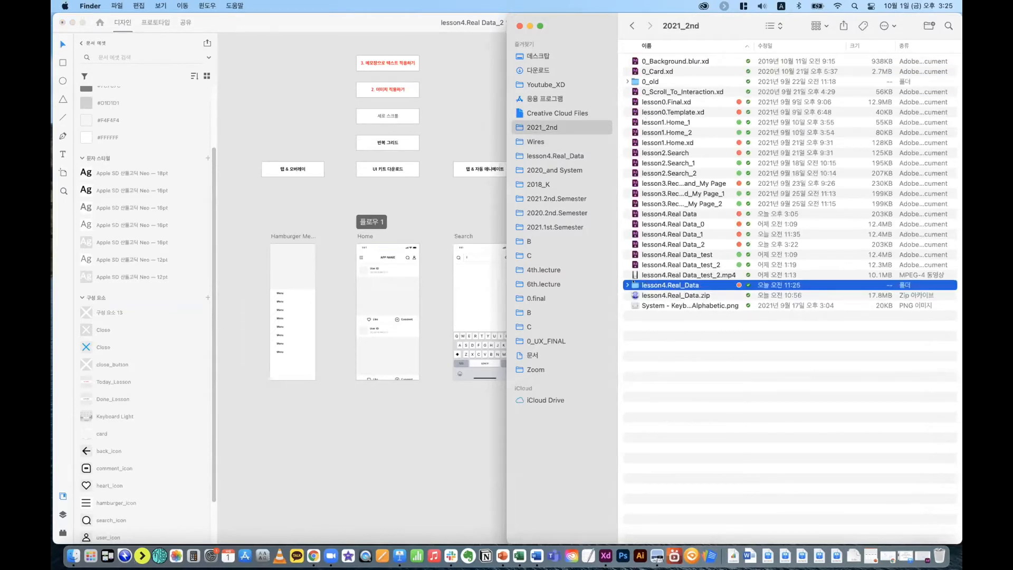
pyautogui.doubleClick(655, 284)
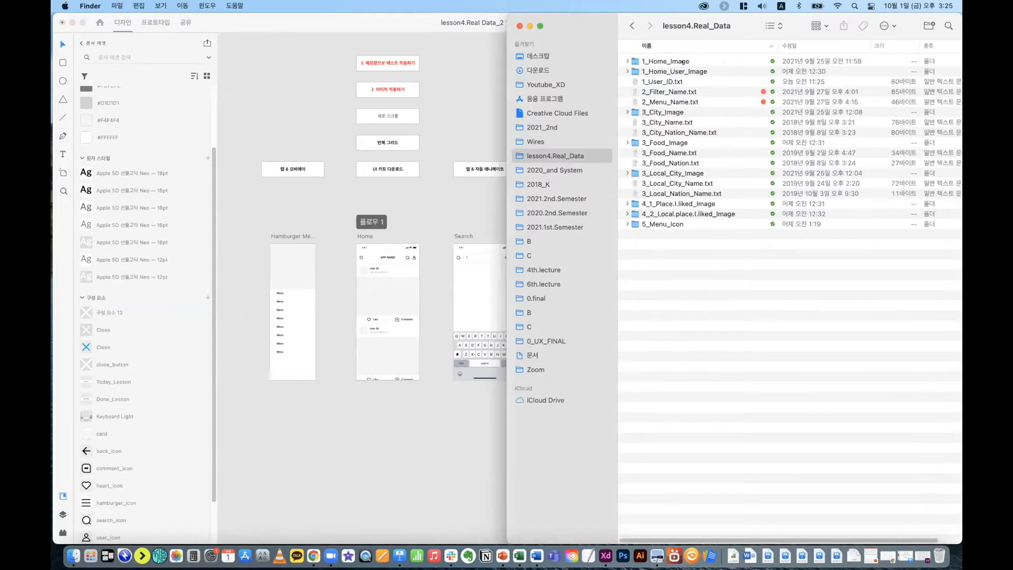
pyautogui.click(683, 62)
pyautogui.press('super+a')
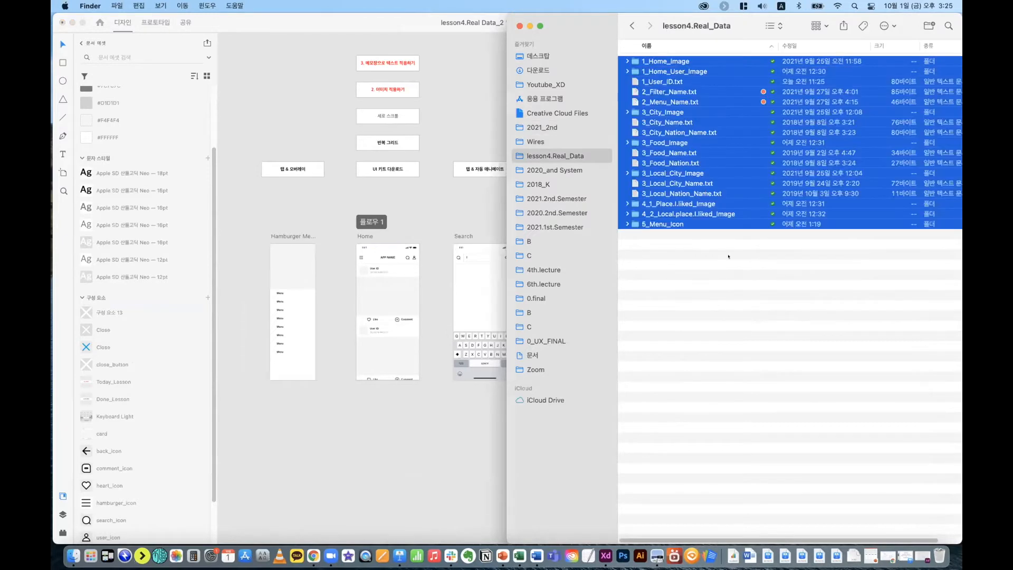
pyautogui.click(728, 256)
pyautogui.click(714, 191)
# Step: Bring the Recommendation artboard into close view in XD and open the 3_City_Image folder in Finder beside it
pyautogui.click(430, 215)
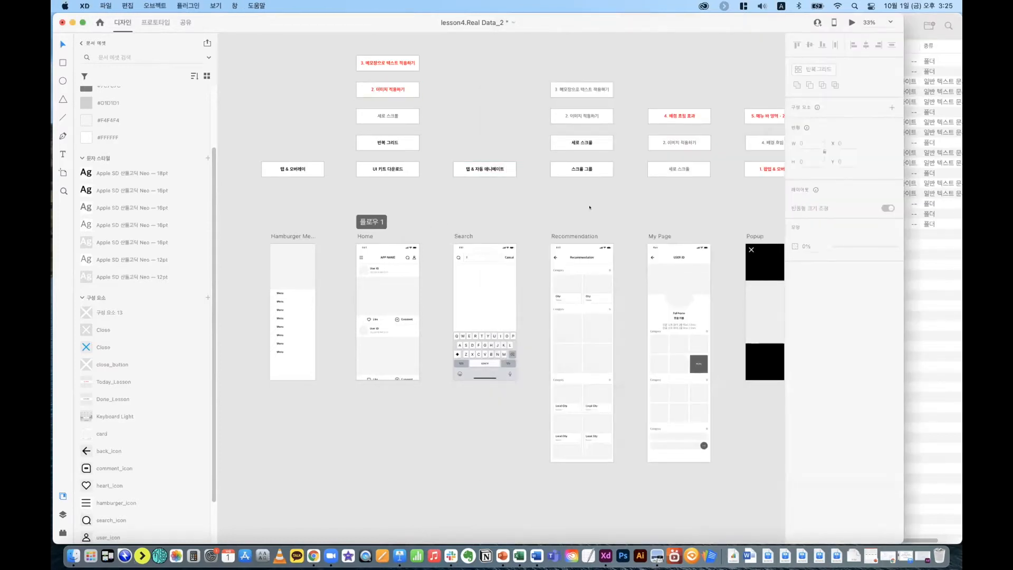
pyautogui.hscroll(5, 462, 191)
pyautogui.click(419, 217)
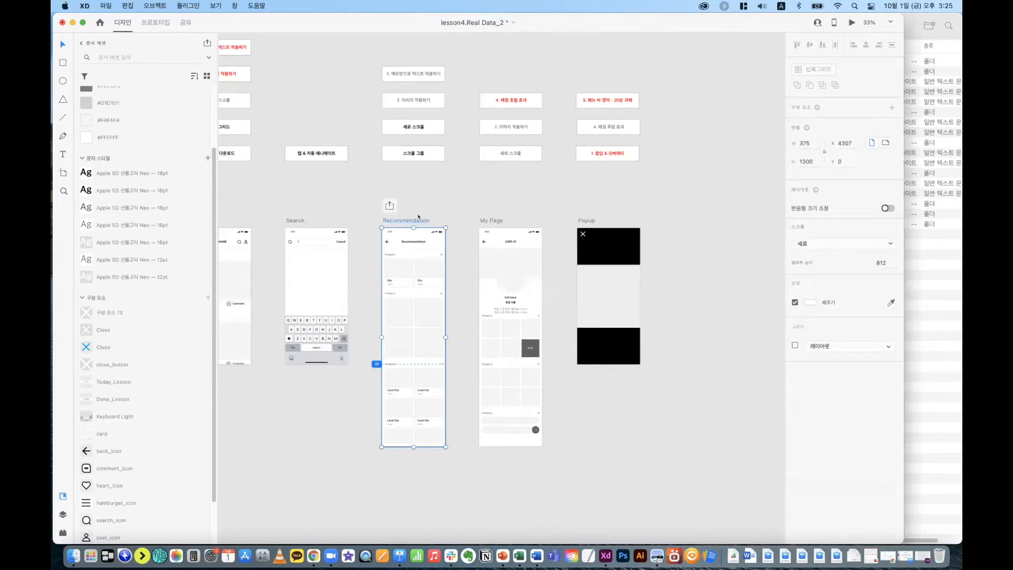
pyautogui.press('super+equal')
pyautogui.press('super+equal')
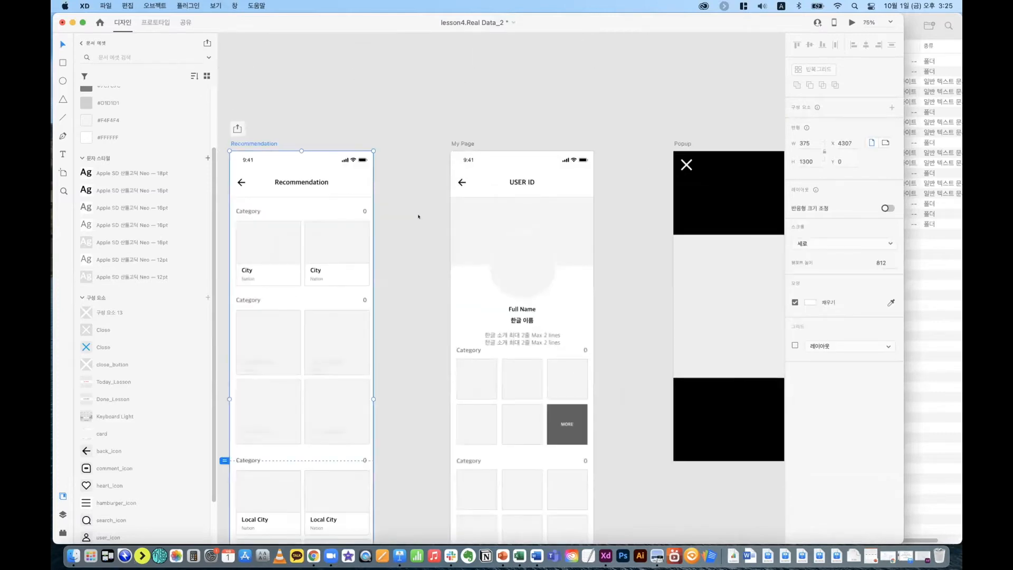
pyautogui.moveTo(365, 108); pyautogui.dragTo(402, 74)
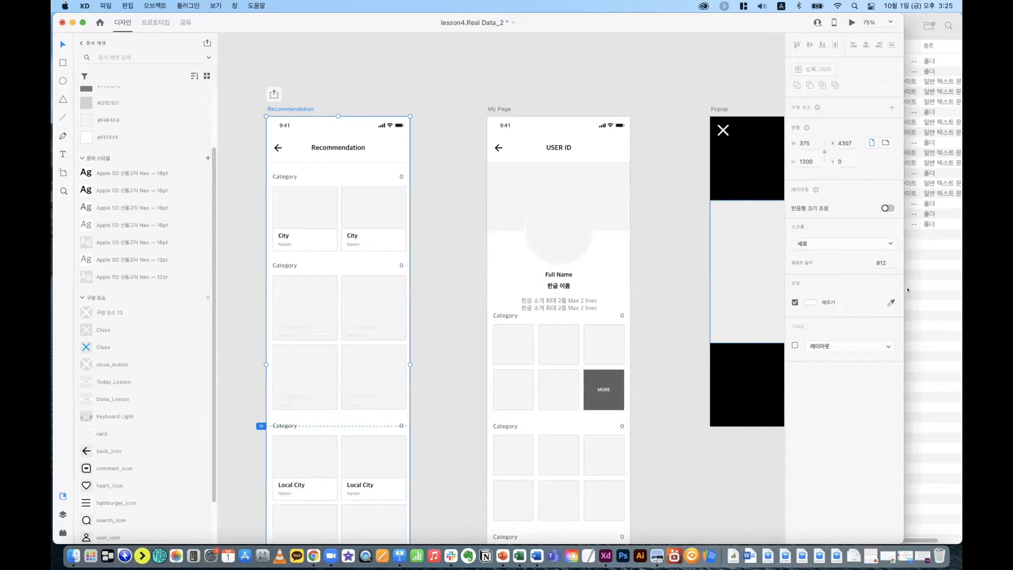
pyautogui.click(908, 289)
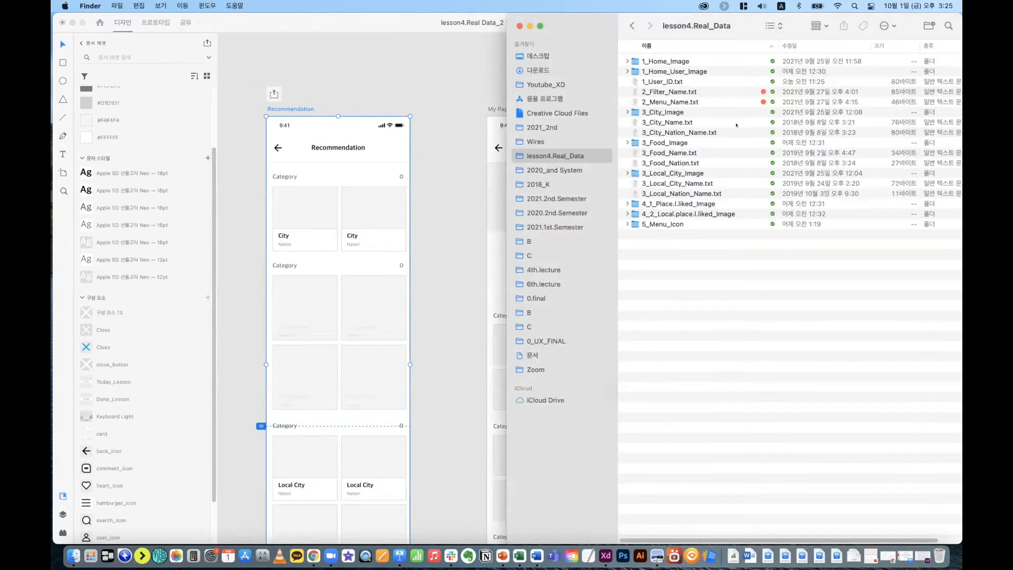
pyautogui.click(654, 112)
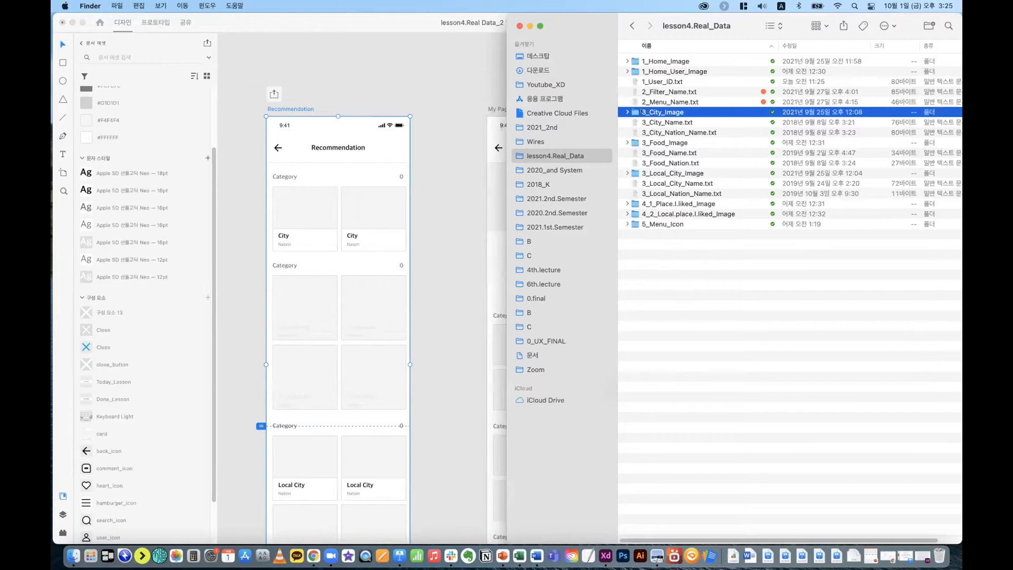
pyautogui.doubleClick(679, 112)
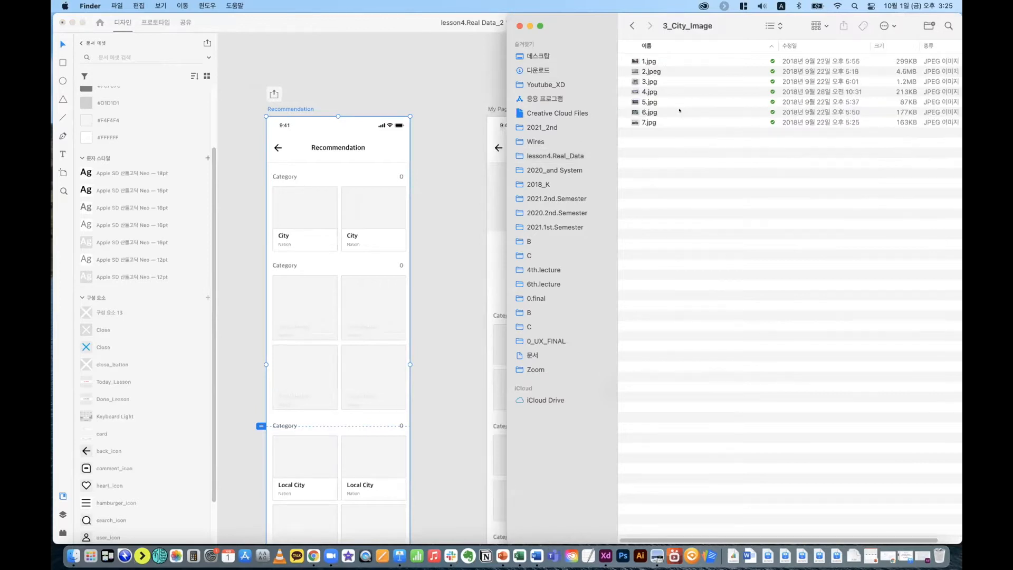
pyautogui.click(666, 61)
pyautogui.keyDown('shift'); pyautogui.click(672, 124); pyautogui.keyUp('shift')
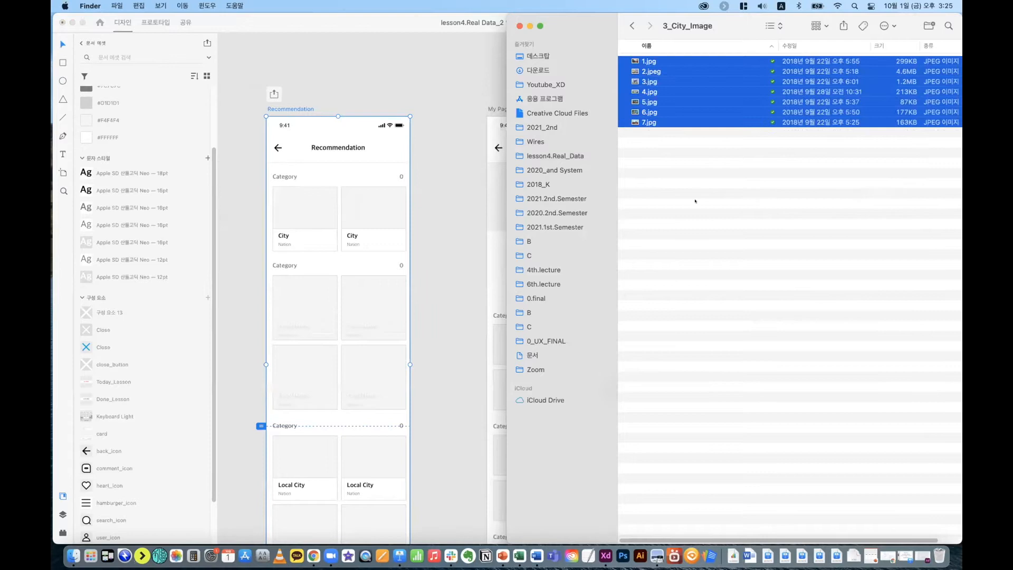
pyautogui.click(695, 201)
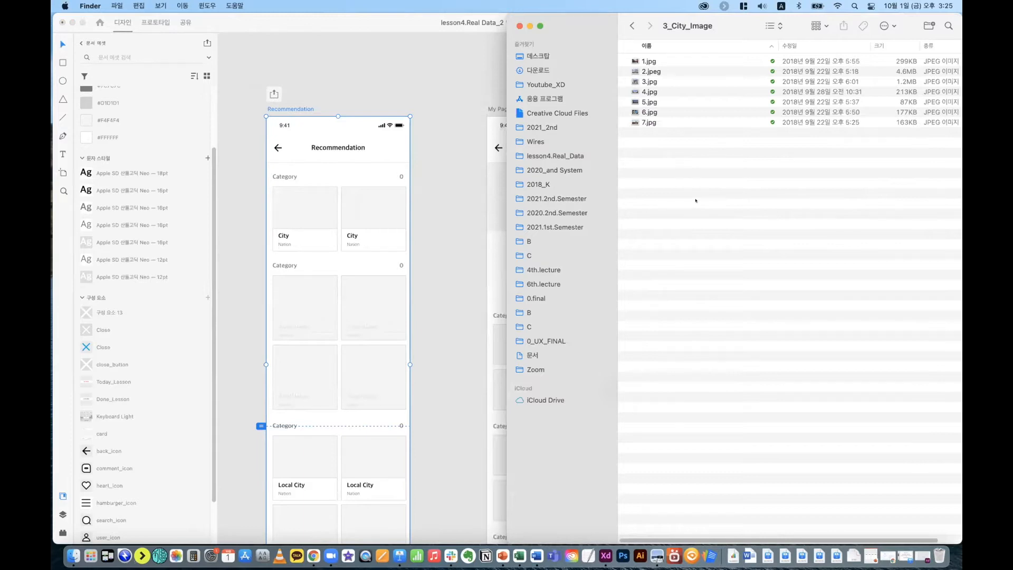
# Step: Place 1.jpg from 3_City_Image into the first City card's image placeholder on the Recommendation artboard
pyautogui.click(630, 61)
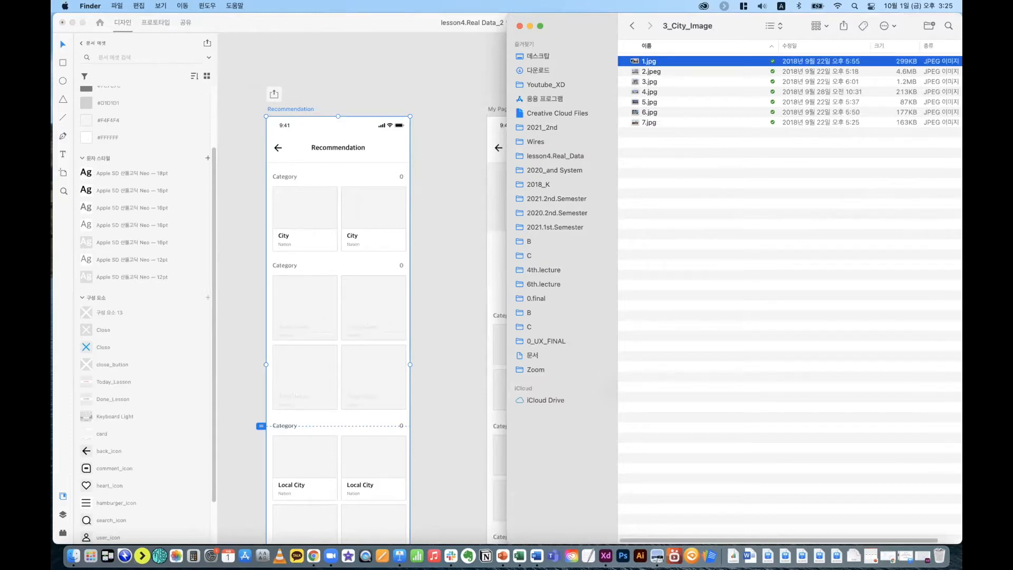
pyautogui.moveTo(635, 61); pyautogui.dragTo(314, 203)
pyautogui.click(451, 319)
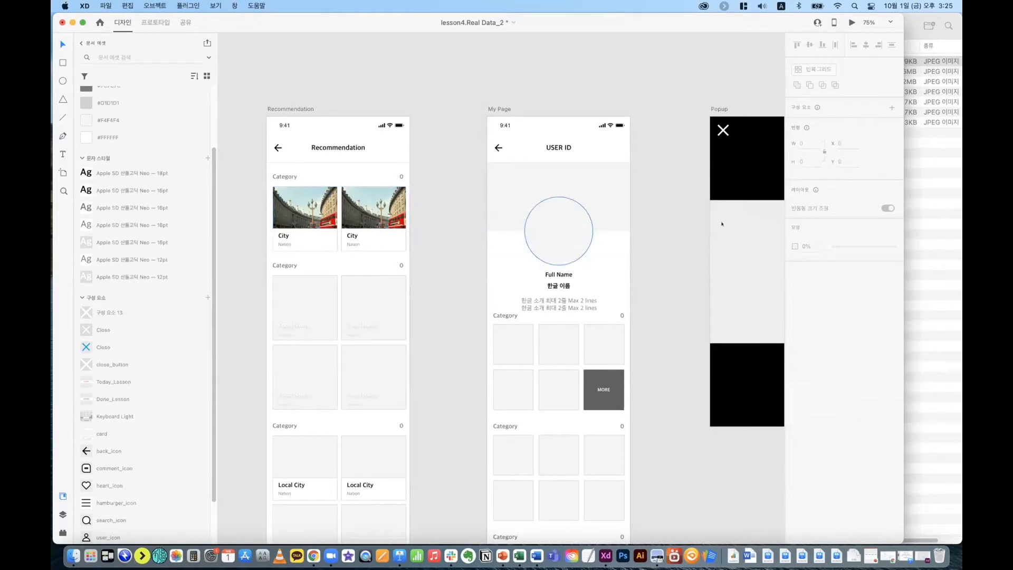
pyautogui.click(660, 233)
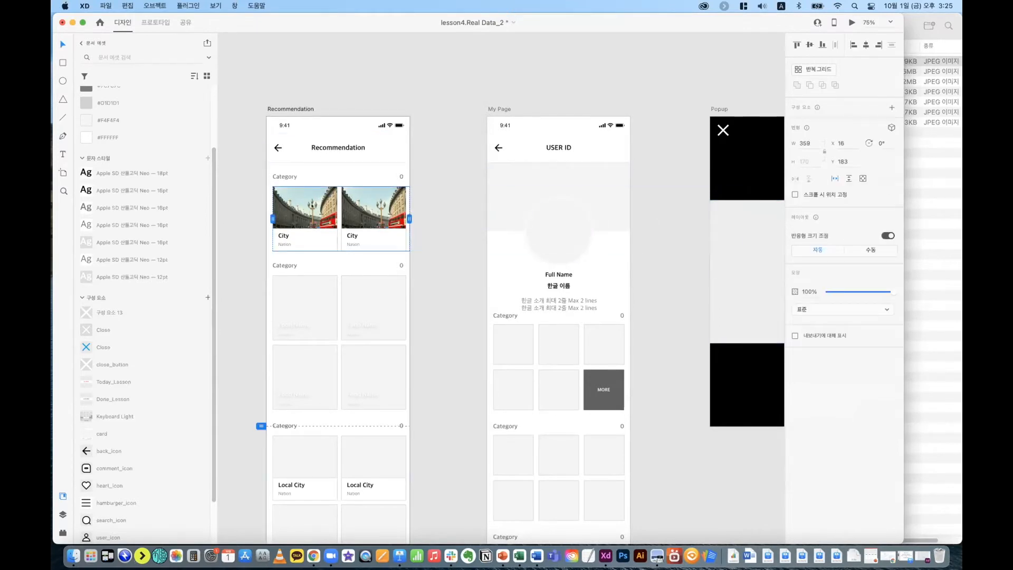
pyautogui.click(672, 290)
# Step: Fill the City repeat grid's image placeholders on Recommendation with all seven images from the 3_City_Image folder in Finder
pyautogui.click(916, 231)
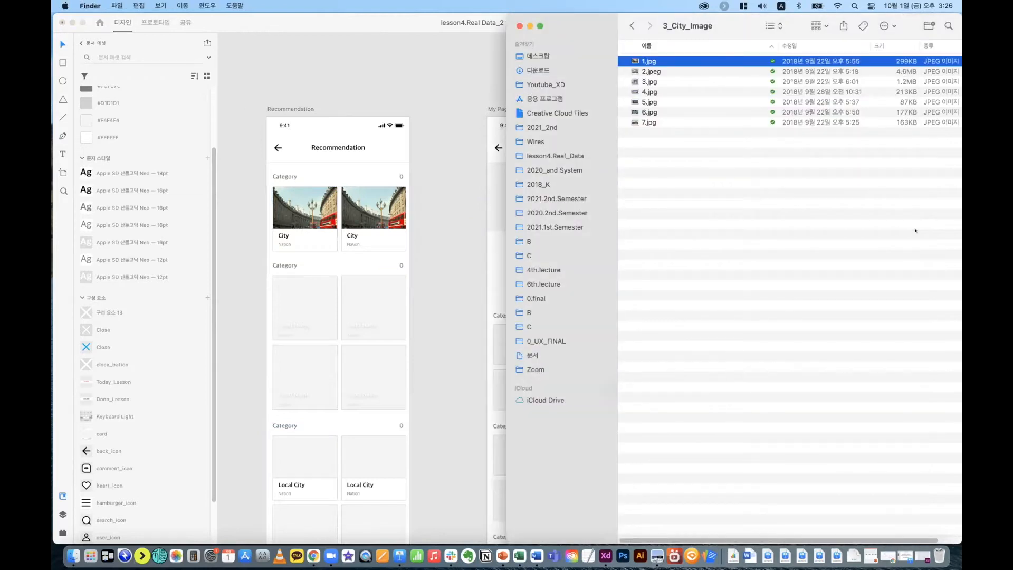
pyautogui.press('super+a')
pyautogui.moveTo(617, 70); pyautogui.dragTo(305, 217)
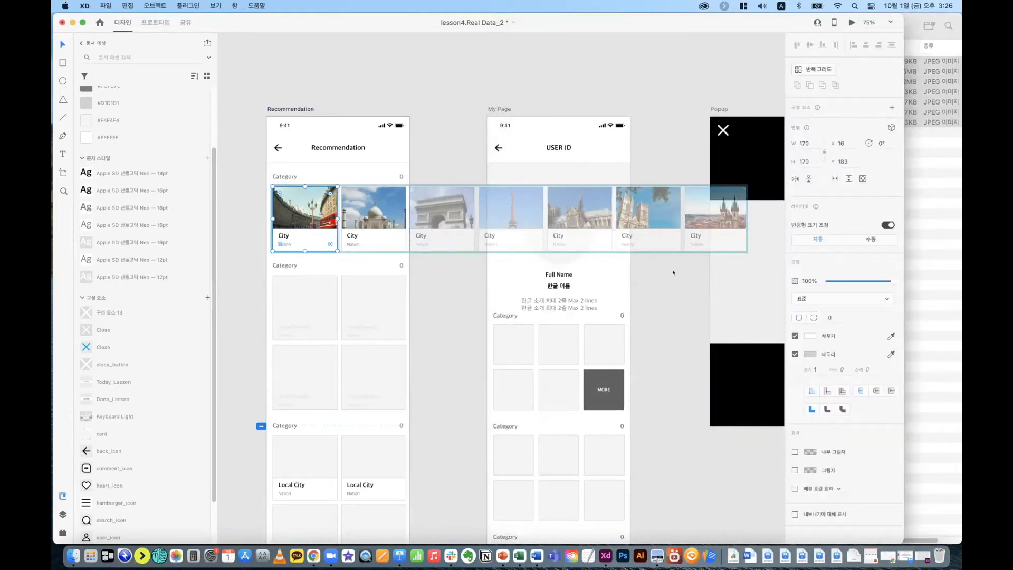
pyautogui.press('Escape')
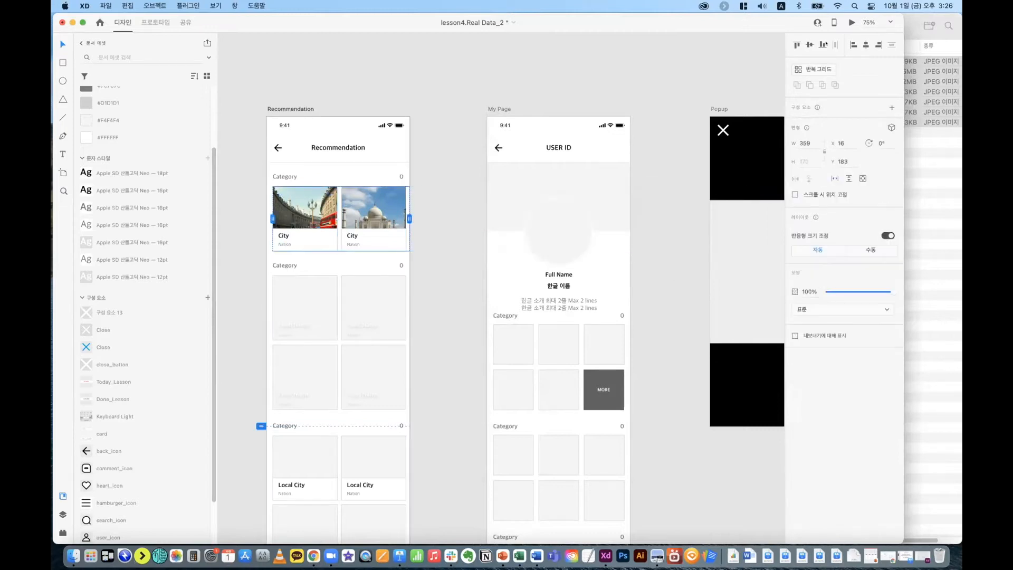
# Step: Preview the Recommendation artboard to check the scrolling City images, and close the preview
pyautogui.press('super+Return')
pyautogui.scroll(-3, 400, 237)
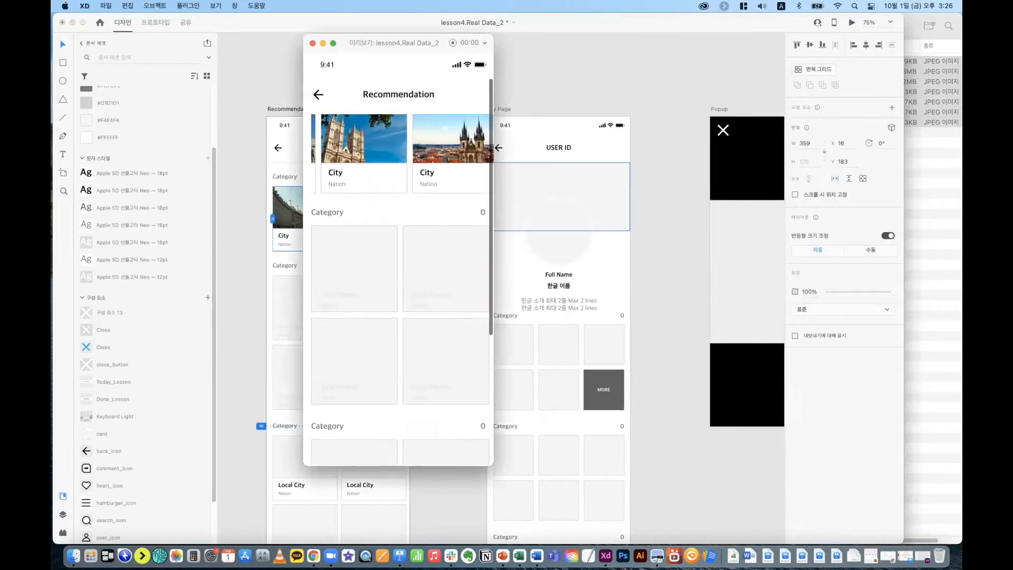
pyautogui.click(313, 43)
pyautogui.click(436, 257)
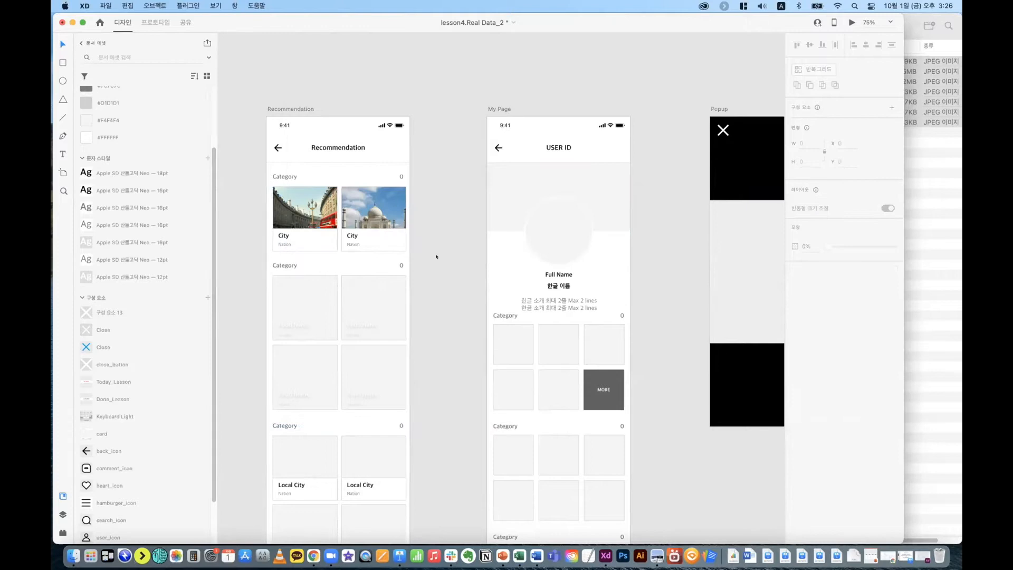
# Step: Fill the second Category's repeat grid on Recommendation with all six images from the 3_Food_Image folder in Finder
pyautogui.press('super+Tab')
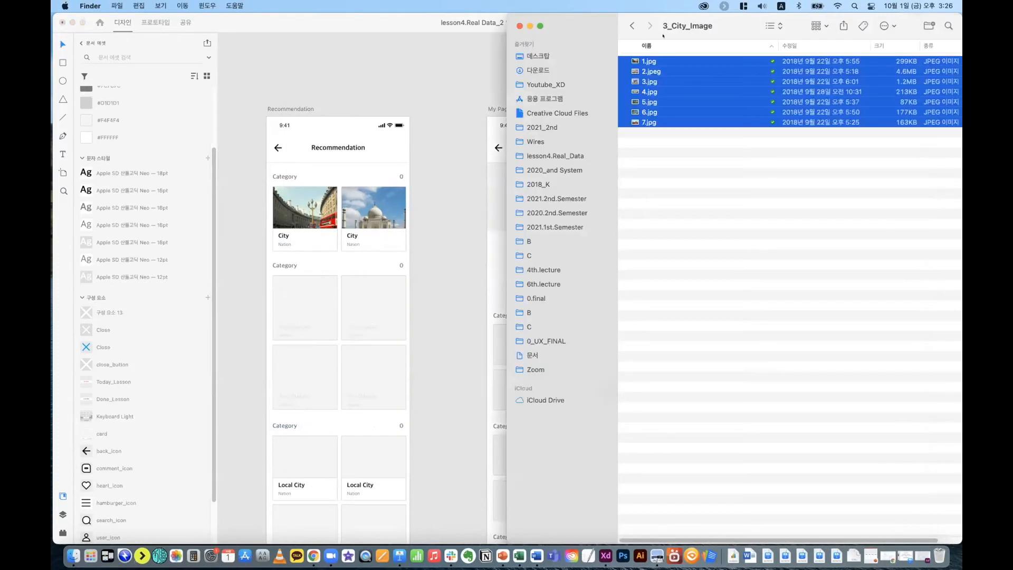
pyautogui.click(632, 25)
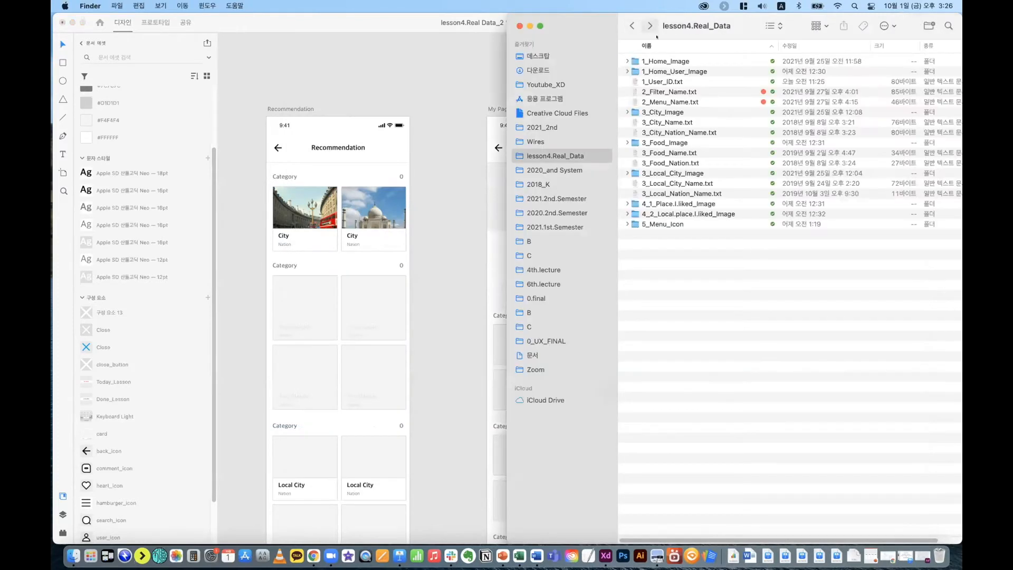
pyautogui.doubleClick(680, 143)
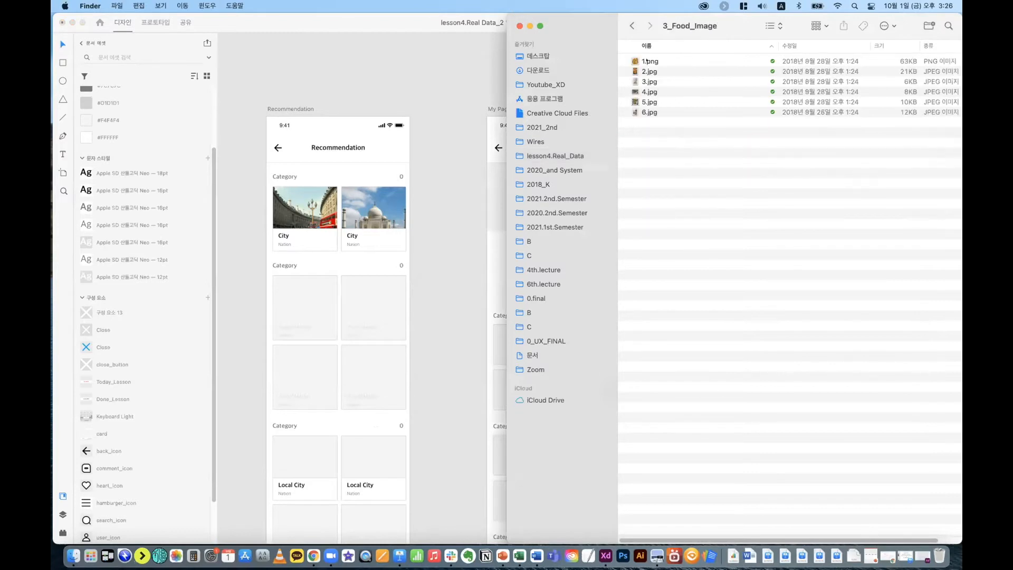
pyautogui.click(648, 61)
pyautogui.press('super+a')
pyautogui.moveTo(650, 84); pyautogui.dragTo(343, 306)
pyautogui.click(248, 329)
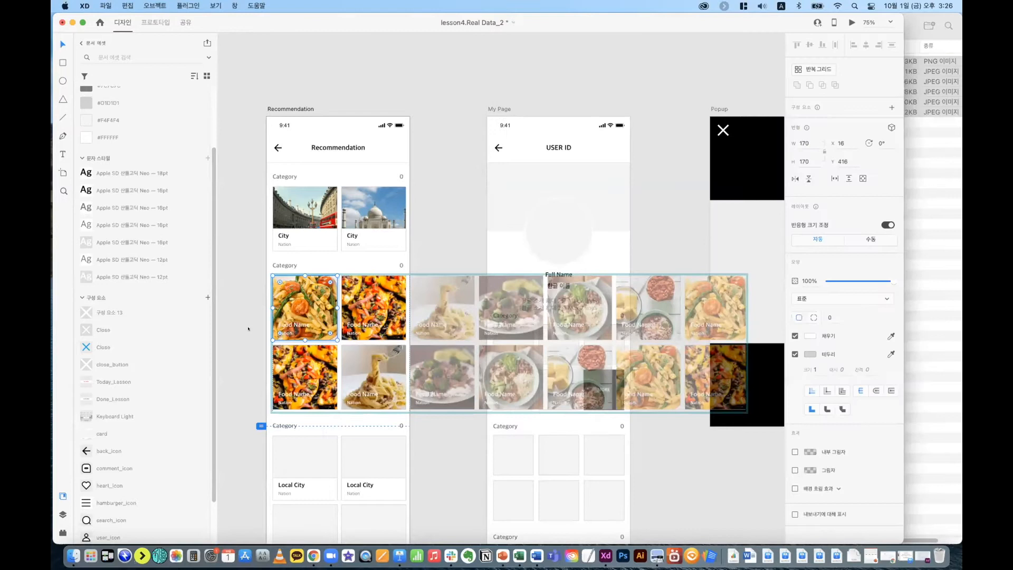
# Step: Fill the Local City repeat grid on Recommendation with all four images from the 3_Local_City_Image folder in Finder
pyautogui.press('super+minus')
pyautogui.press('super+minus')
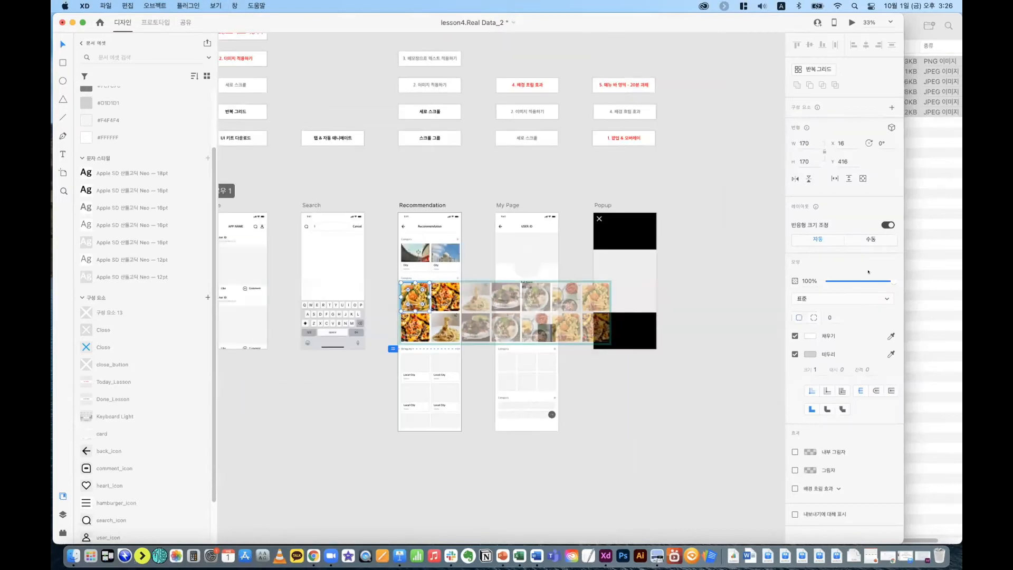
pyautogui.click(939, 267)
pyautogui.click(632, 26)
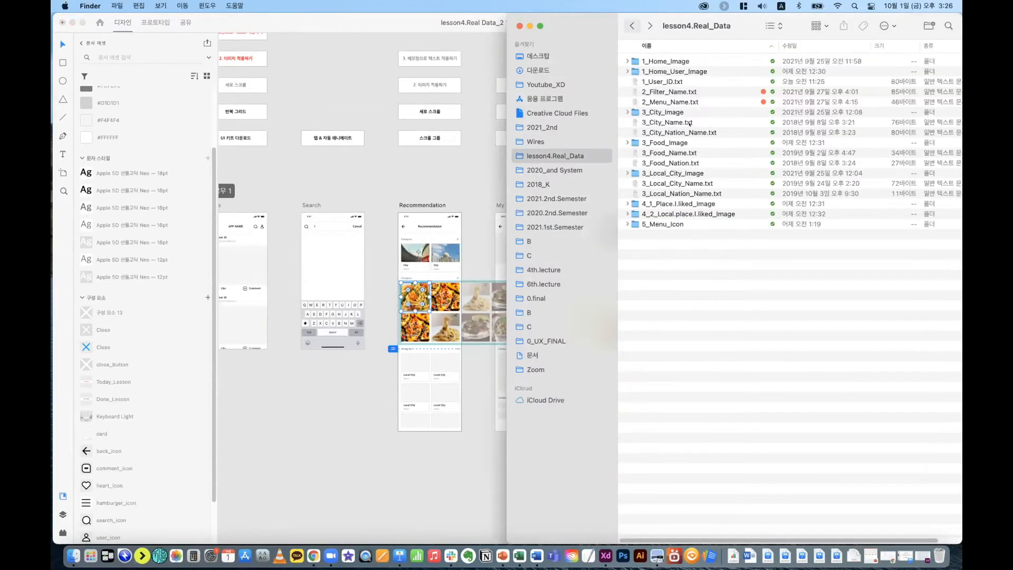
pyautogui.click(664, 174)
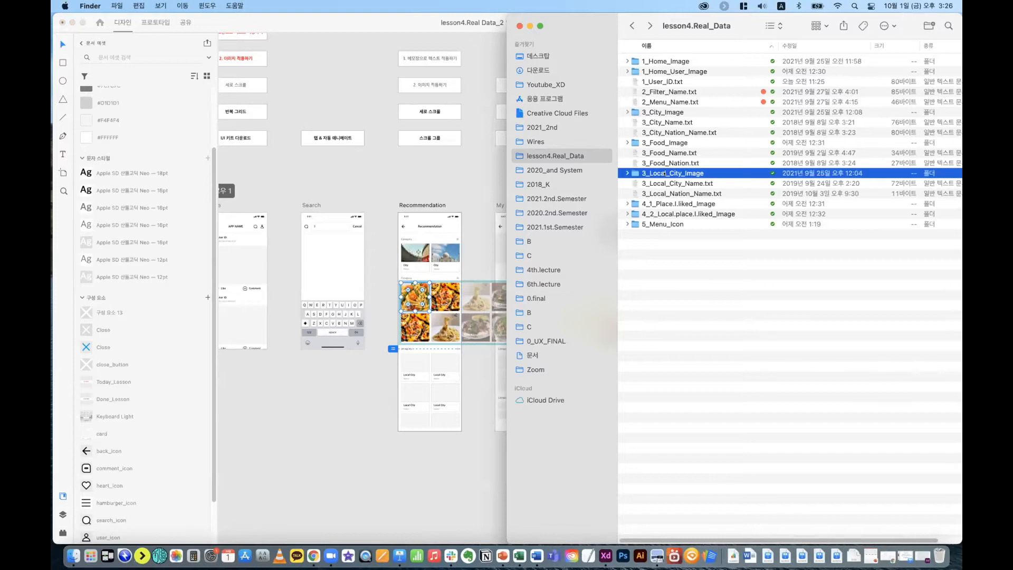
pyautogui.doubleClick(664, 173)
pyautogui.click(654, 61)
pyautogui.press('super+a')
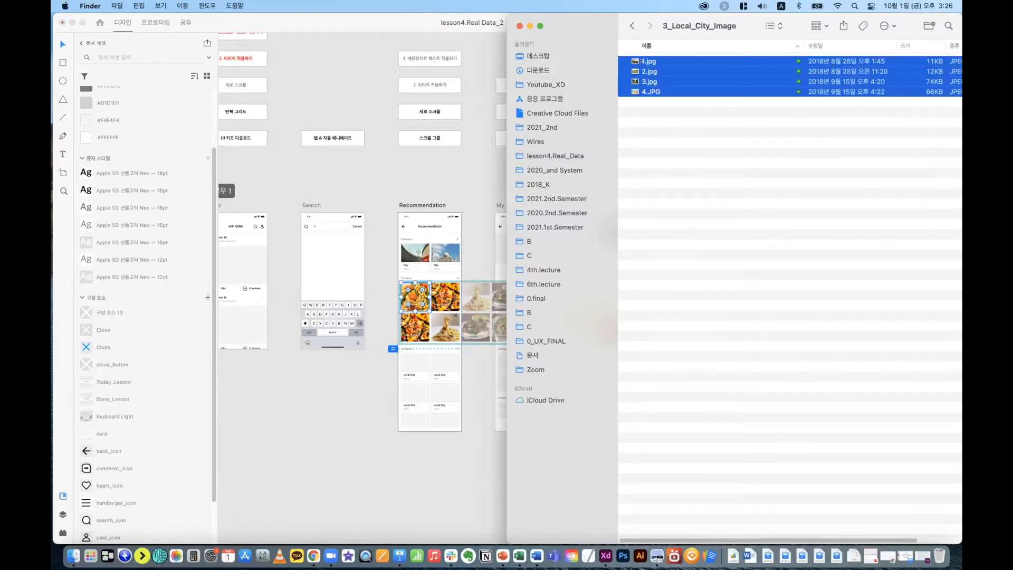
pyautogui.moveTo(646, 62); pyautogui.dragTo(415, 364)
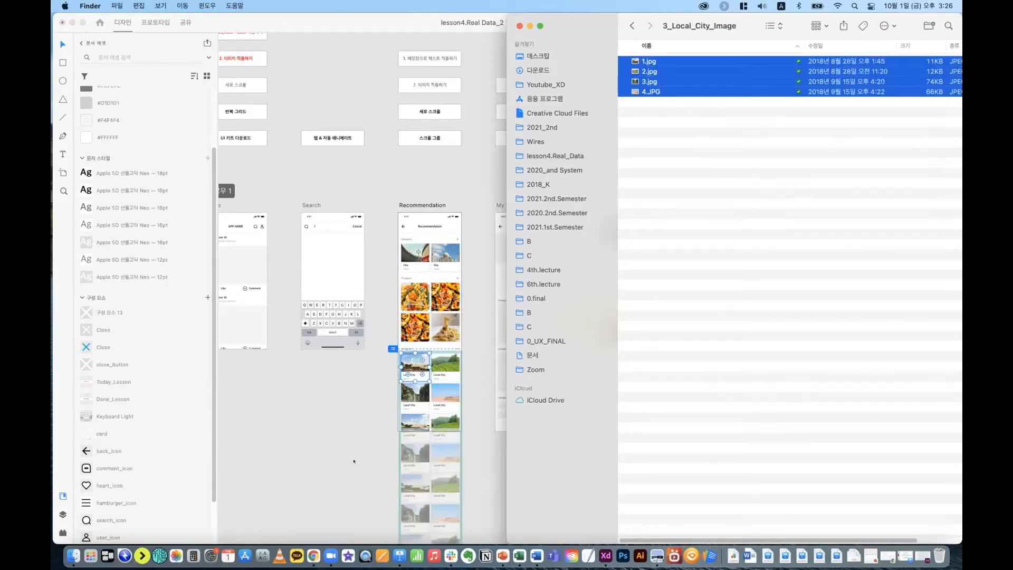
# Step: Preview the Recommendation artboard, checking the horizontal scrolling of the city and food grids and the vertical page scroll
pyautogui.click(426, 204)
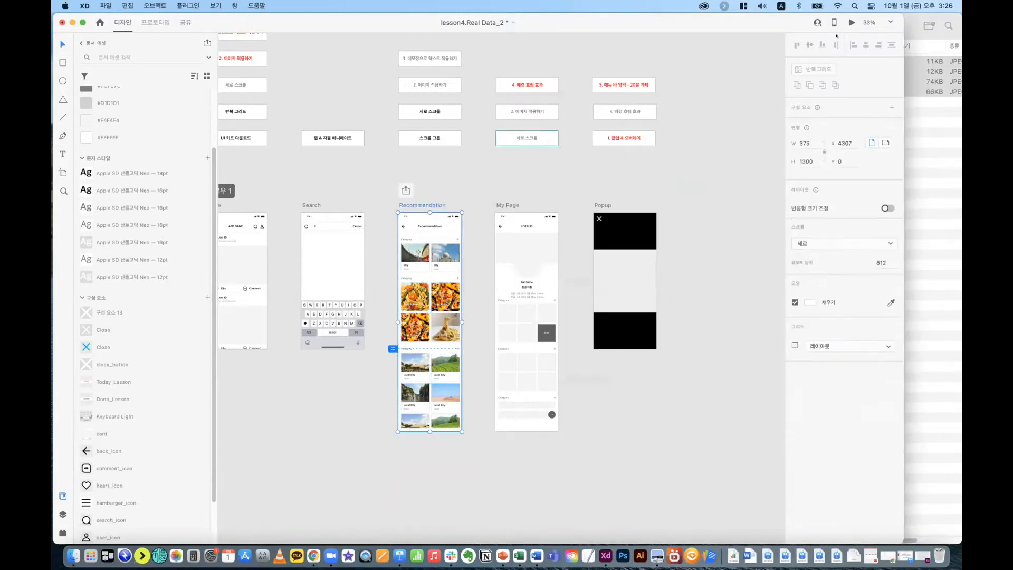
pyautogui.press('super+Return')
pyautogui.hscroll(3, 476, 182)
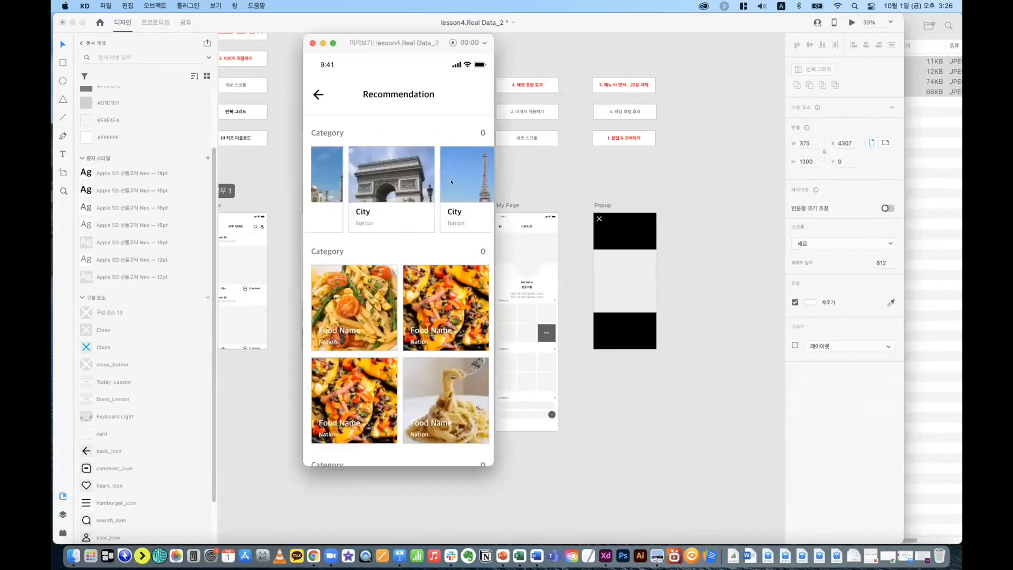
pyautogui.scroll(-3, 454, 227)
pyautogui.hscroll(2, 427, 273)
pyautogui.scroll(3, 422, 306)
pyautogui.scroll(-5, 425, 314)
pyautogui.scroll(-2, 428, 321)
pyautogui.scroll(5, 434, 305)
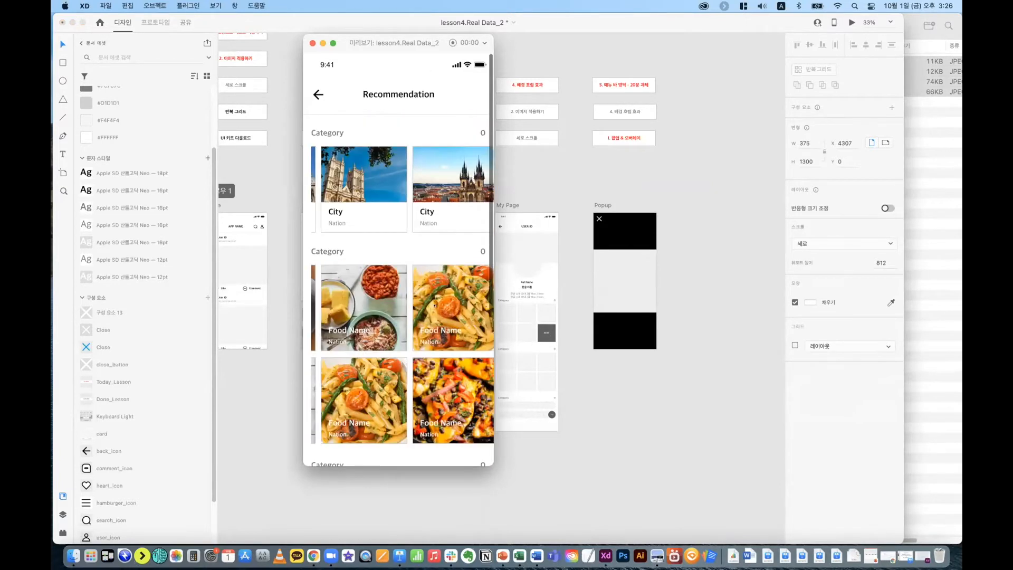
# Step: Close the preview and examine the feed repeat grid on the Home artboard
pyautogui.click(313, 43)
pyautogui.moveTo(366, 173); pyautogui.dragTo(558, 151)
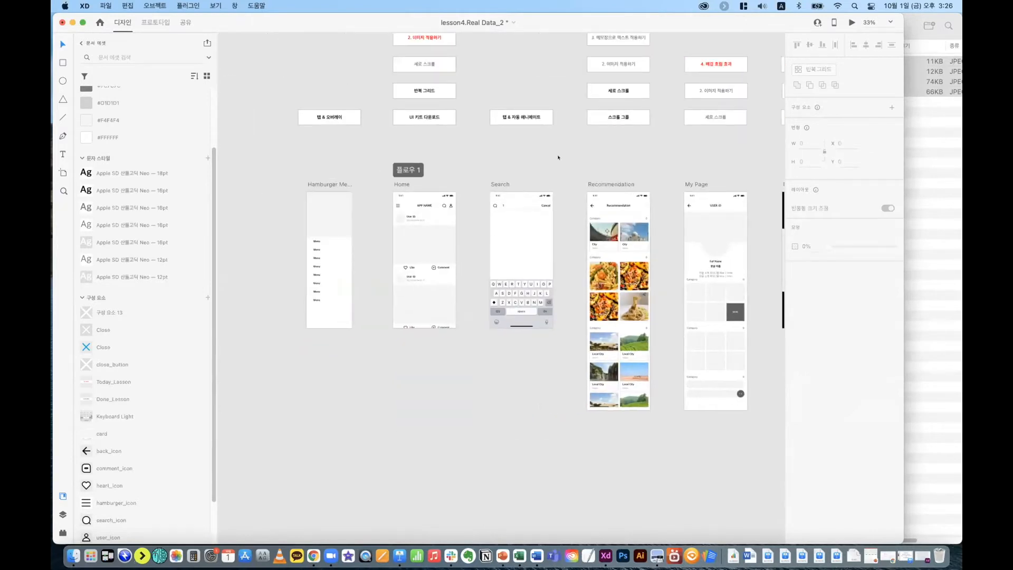
pyautogui.click(417, 231)
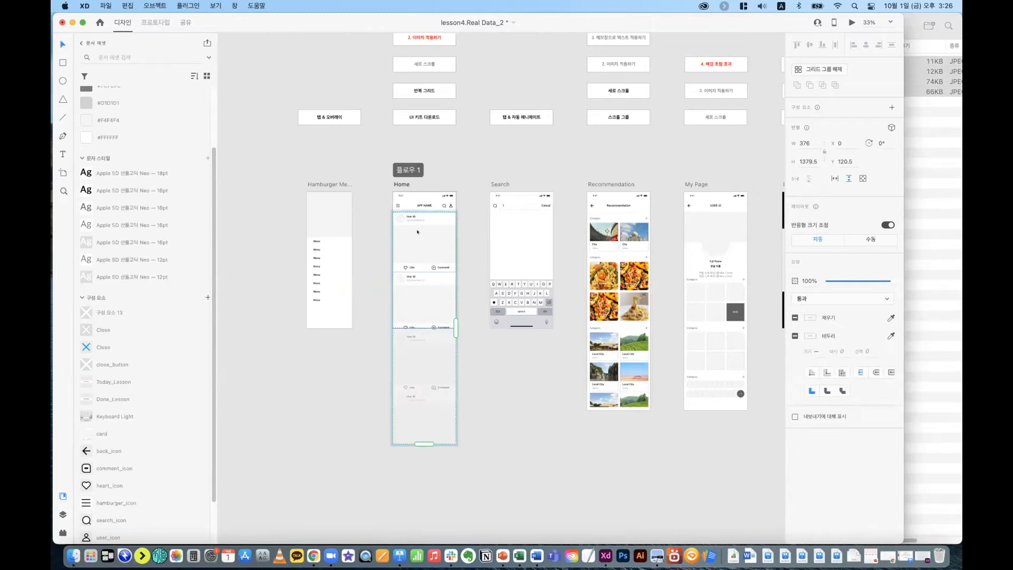
pyautogui.click(495, 352)
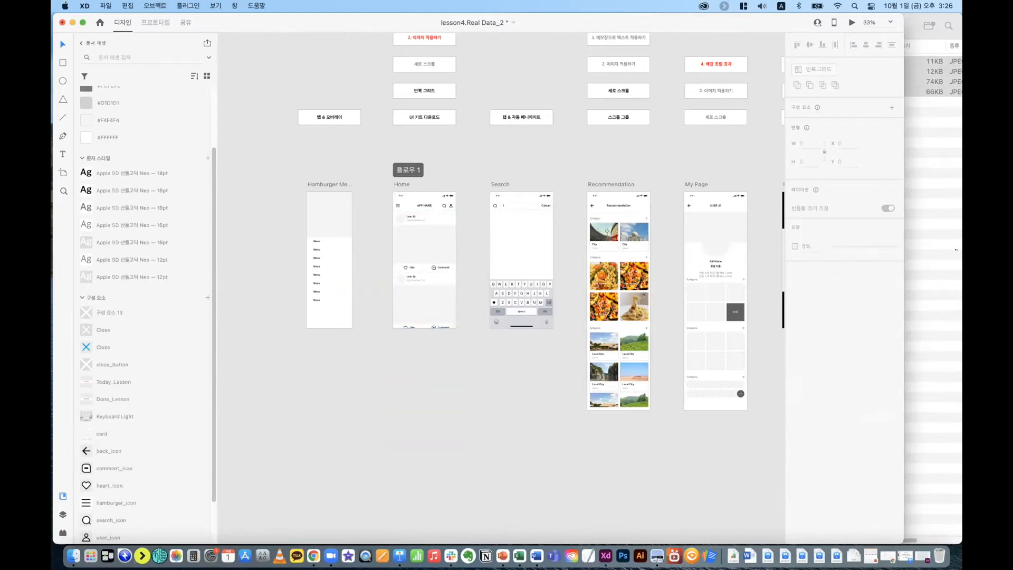
# Step: Switch to Finder, open the 1_Home_Image folder in lesson4.Real_Data, and select all nine images
pyautogui.click(931, 248)
pyautogui.press('cmd+[')
pyautogui.click(468, 175)
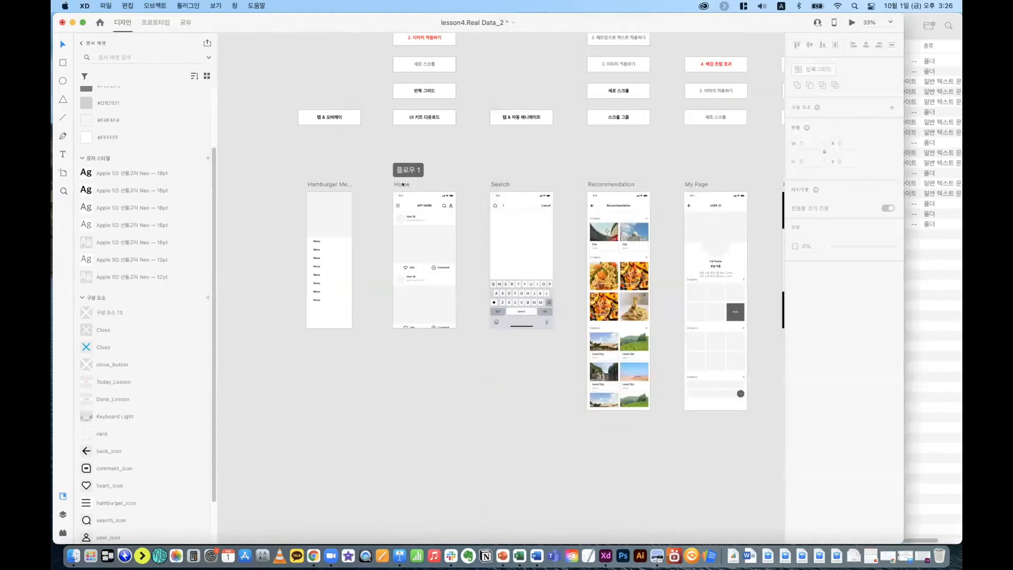
pyautogui.click(945, 163)
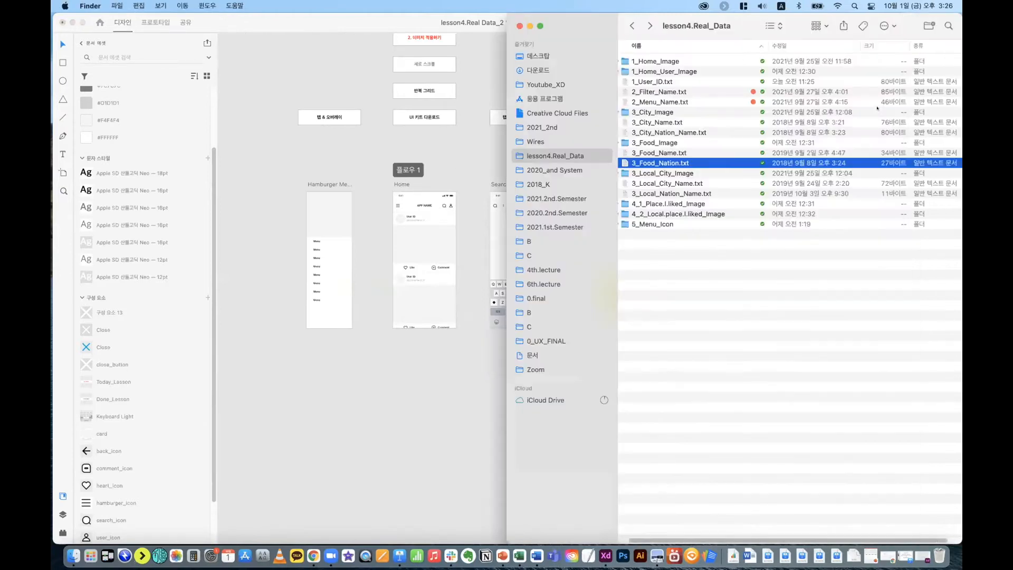
pyautogui.doubleClick(681, 61)
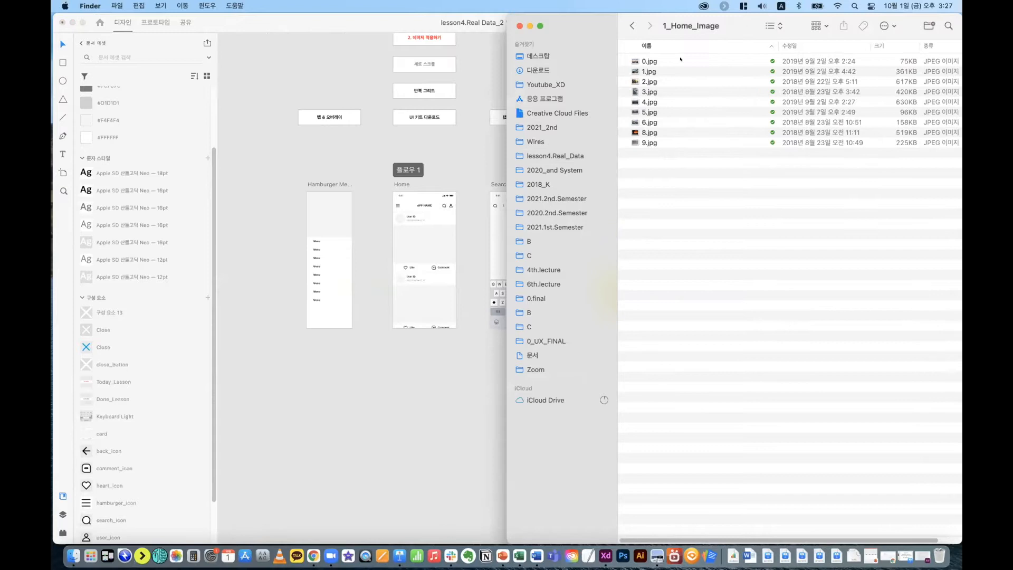
pyautogui.click(671, 60)
pyautogui.keyDown('shift'); pyautogui.click(675, 143); pyautogui.keyUp('shift')
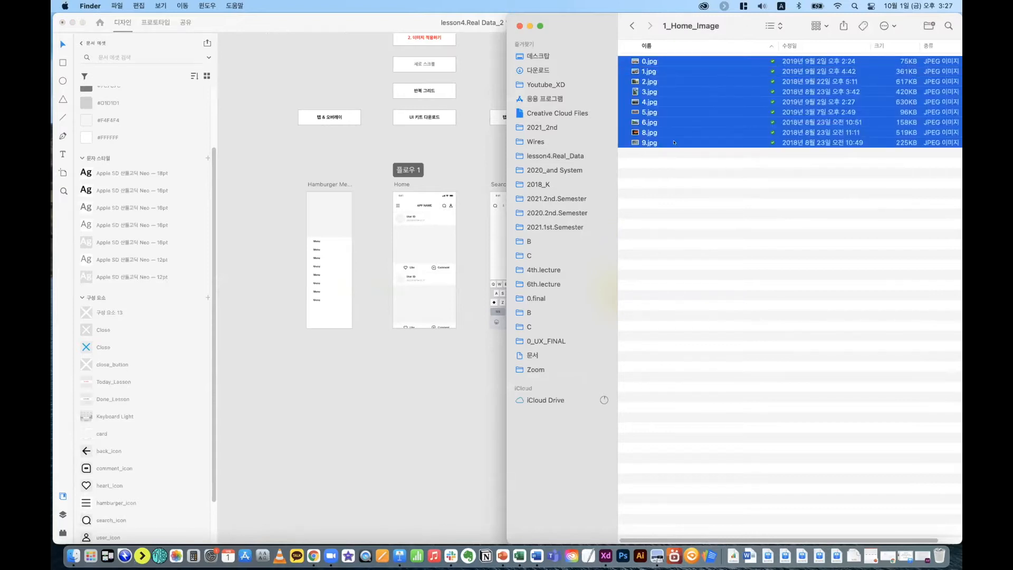
# Step: Try to fill the post images of Home's repeat grid with the nine selected images from 1_Home_Image
pyautogui.moveTo(634, 62); pyautogui.dragTo(422, 246)
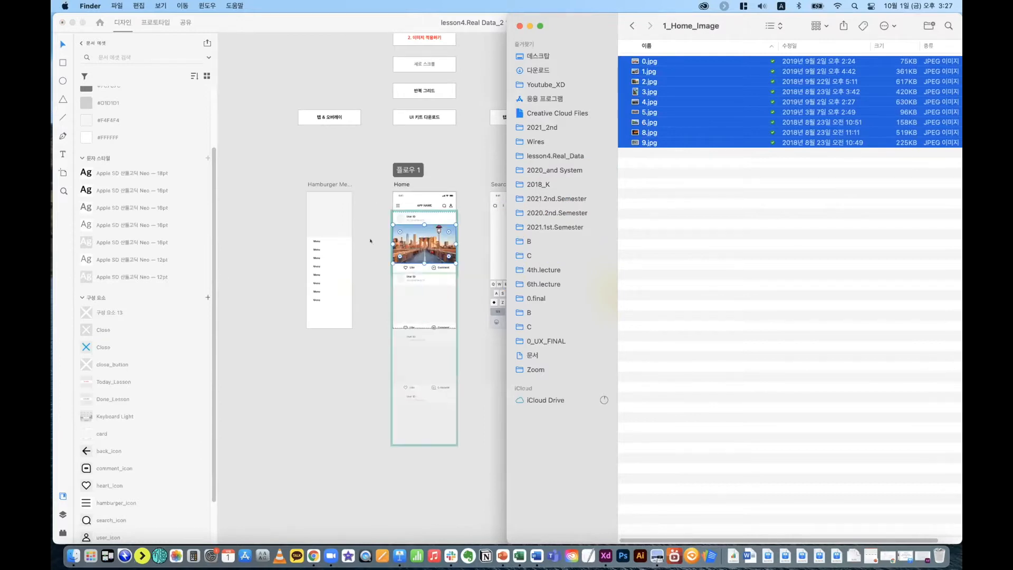
pyautogui.click(371, 240)
pyautogui.click(509, 353)
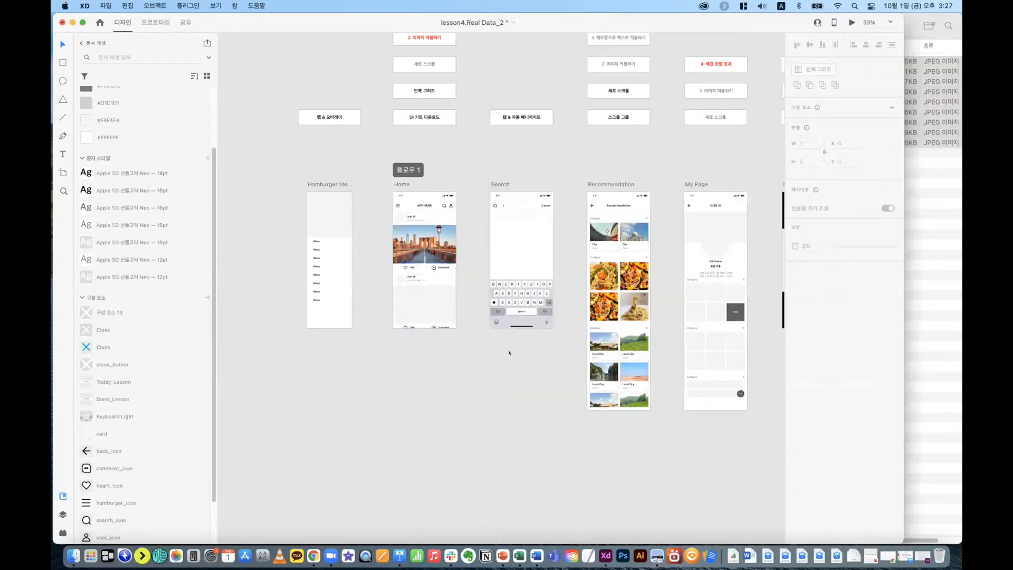
pyautogui.press('super+3')
pyautogui.moveTo(325, 234); pyautogui.dragTo(640, 351)
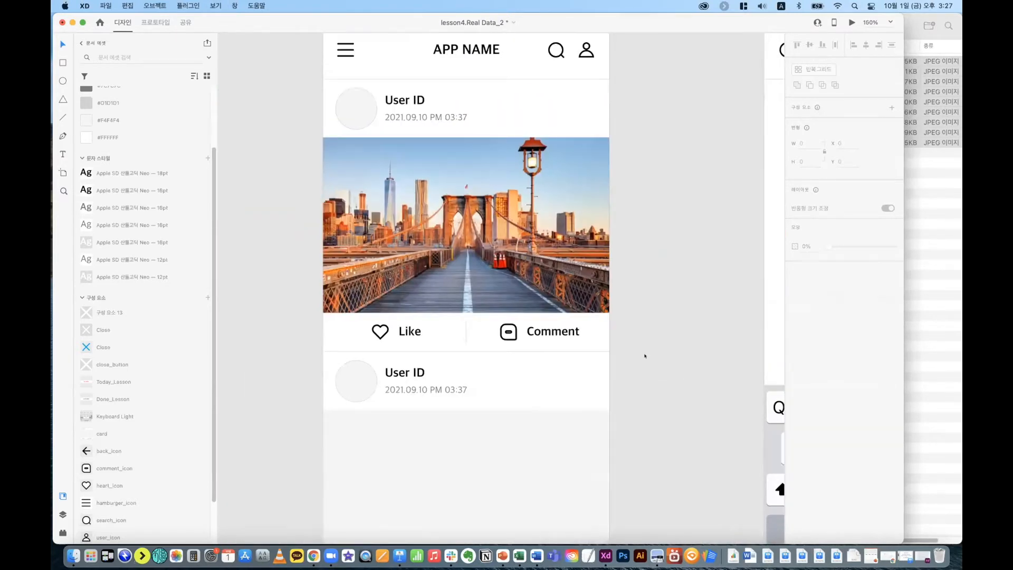
pyautogui.press('super+equal')
pyautogui.press('super+minus')
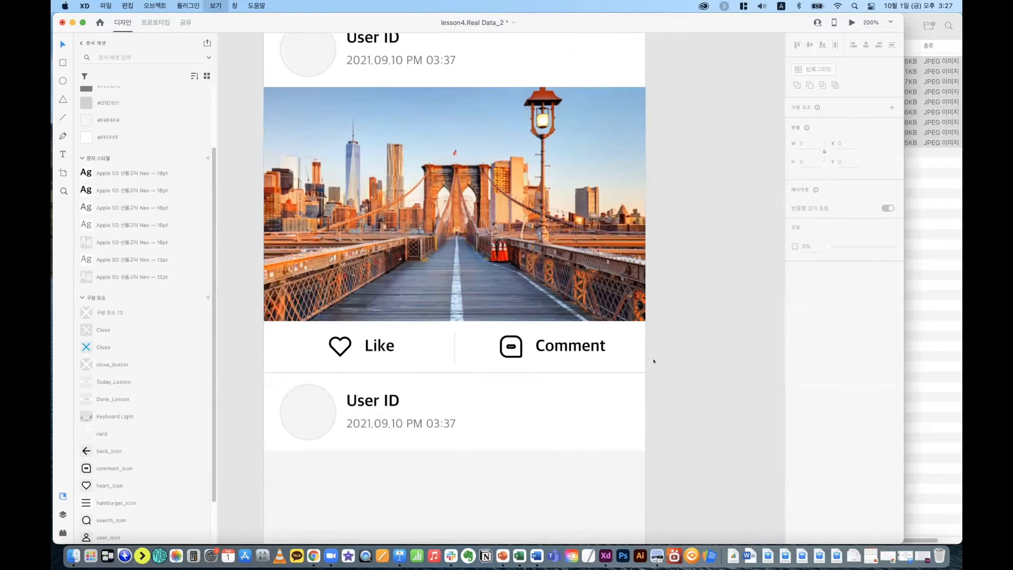
# Step: Ungroup the post card component inside the Home artboard's repeat grid
pyautogui.click(462, 217)
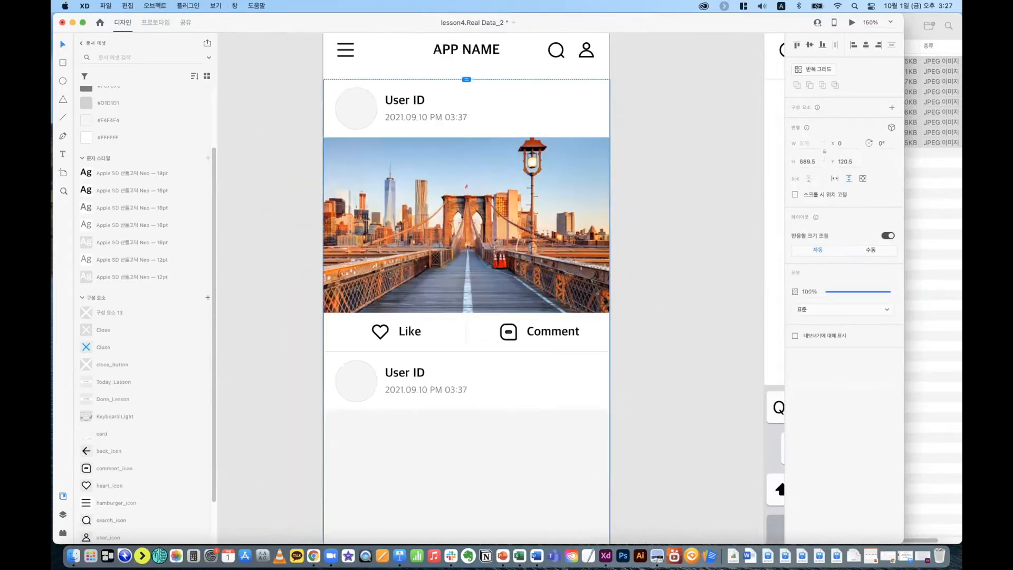
pyautogui.doubleClick(467, 255)
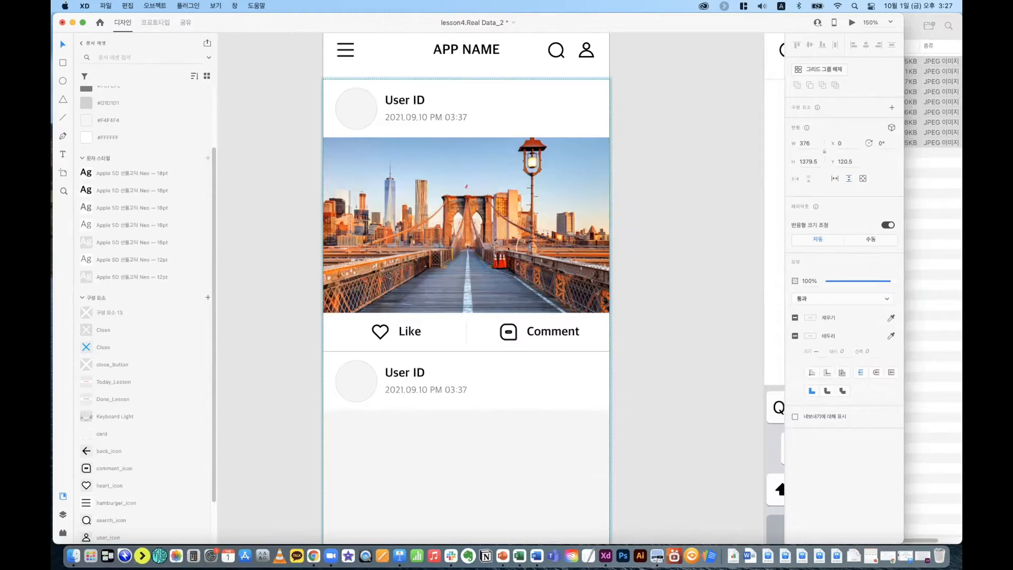
pyautogui.doubleClick(517, 111)
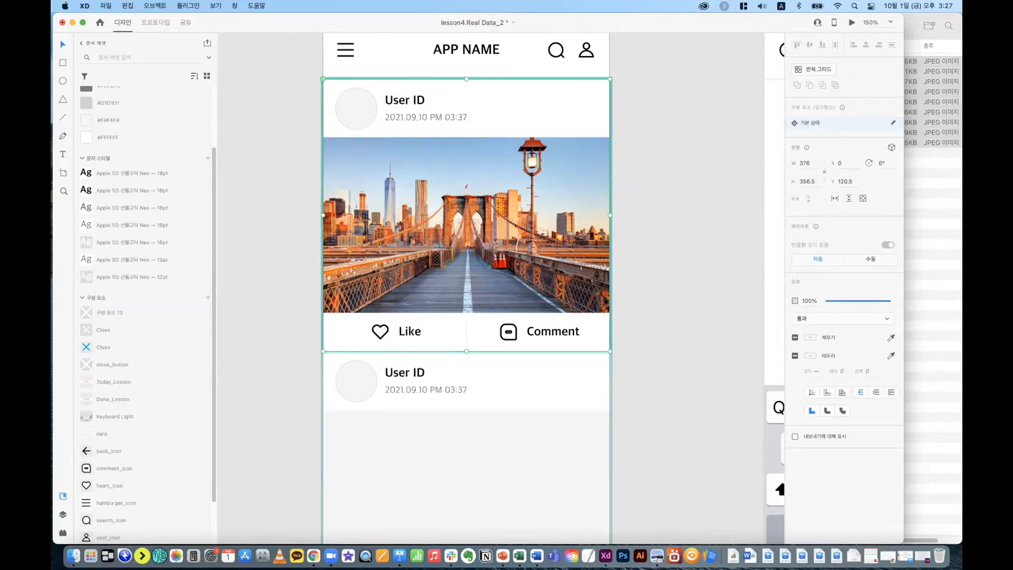
pyautogui.rightClick(517, 198)
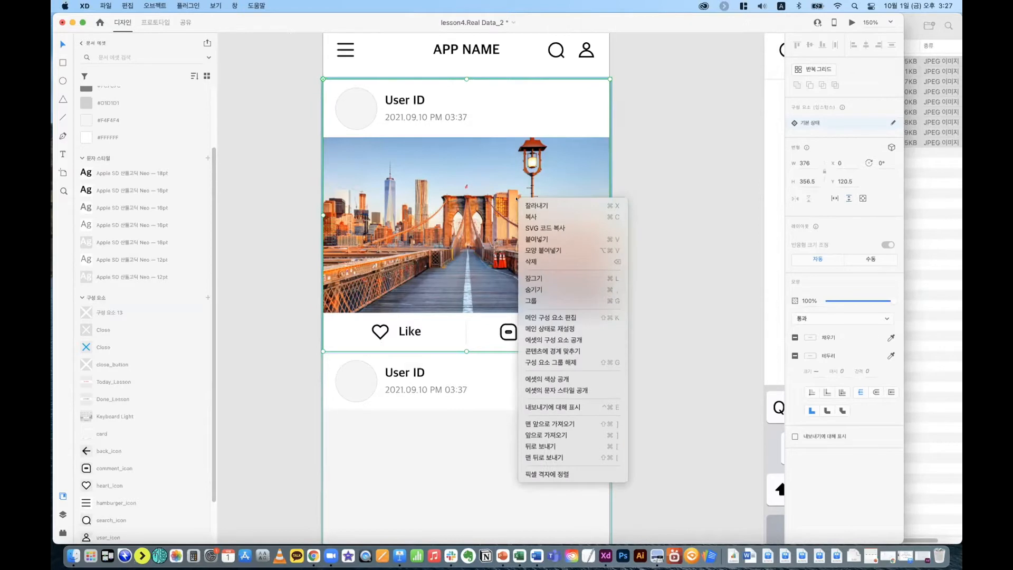
pyautogui.click(567, 362)
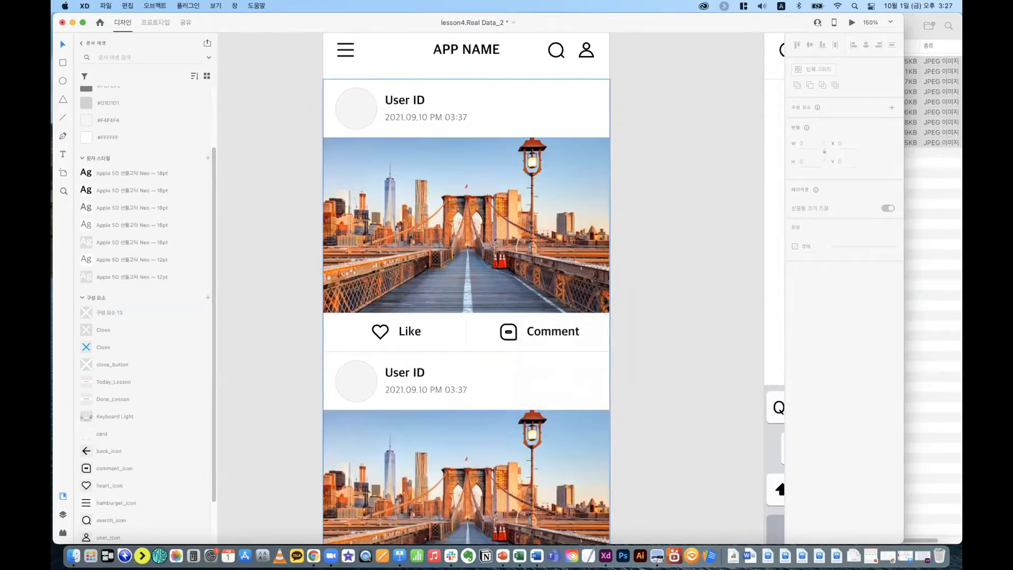
# Step: Check the ungrouped structure of Home's repeat grid by selecting the grid and then the first post's image directly
pyautogui.click(475, 106)
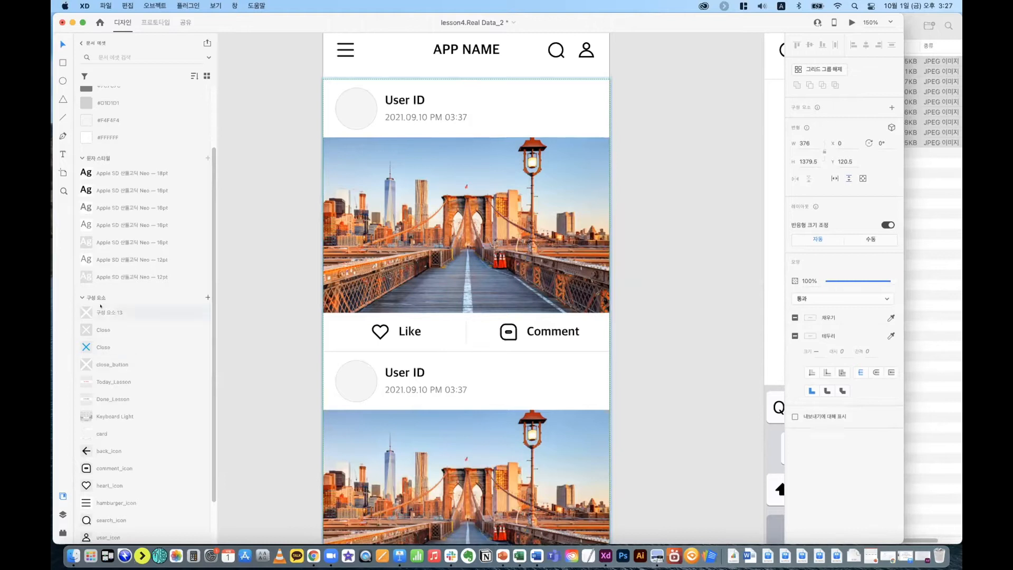
pyautogui.press('Escape')
pyautogui.doubleClick(475, 202)
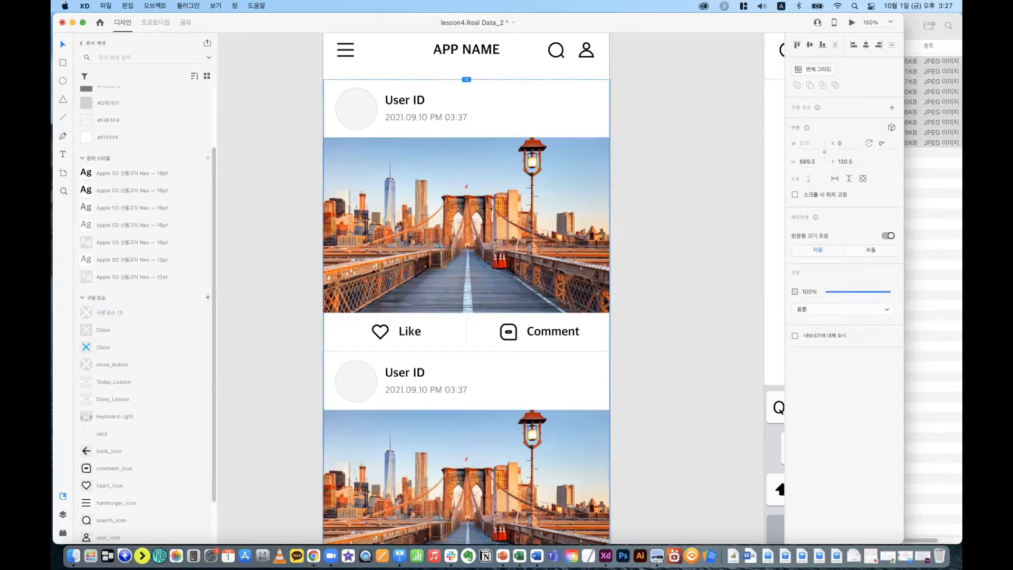
pyautogui.doubleClick(484, 199)
pyautogui.press('Escape')
pyautogui.press('Escape')
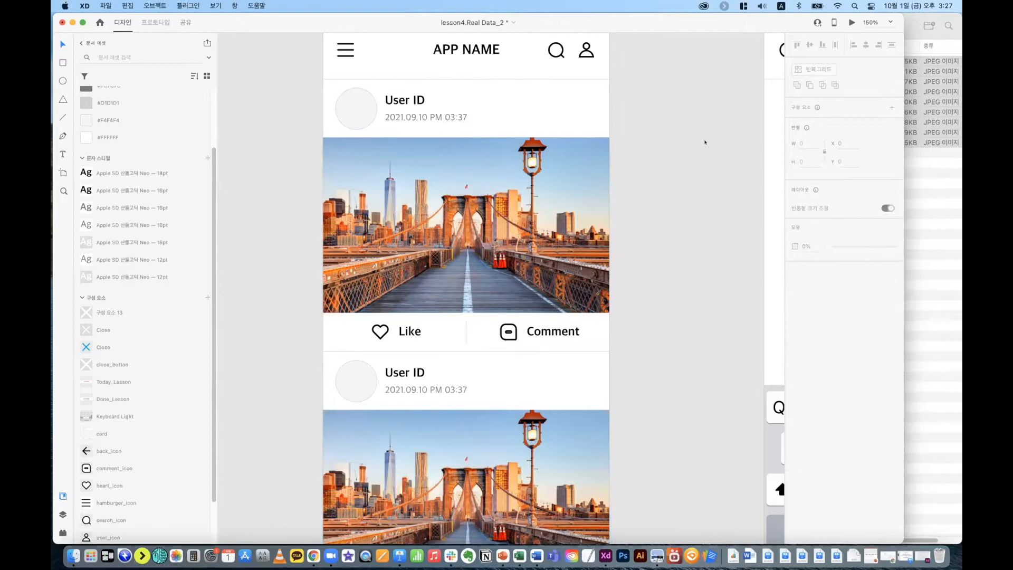
pyautogui.click(576, 176)
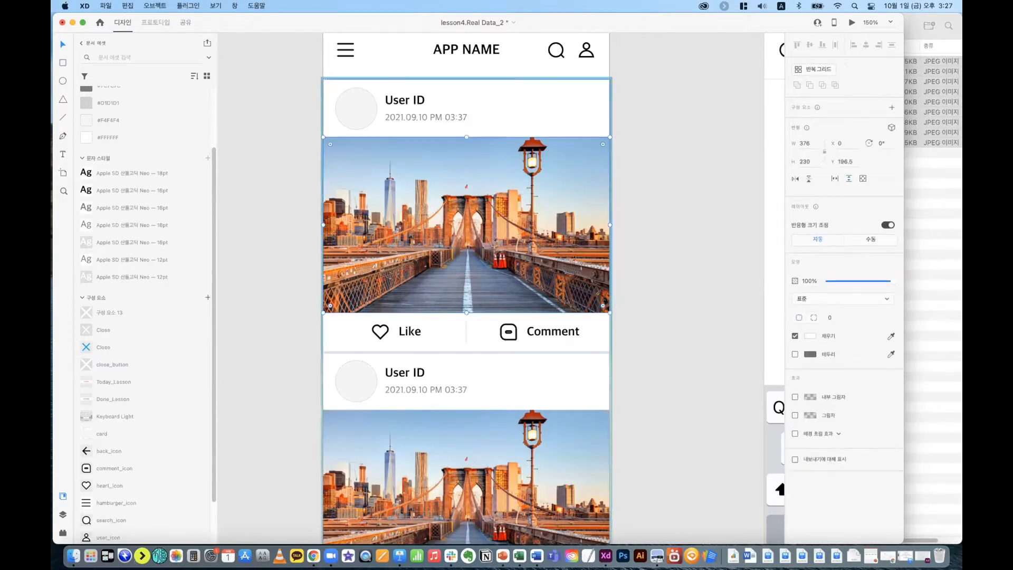
# Step: Fill the post images in Home's repeat grid with all nine images from 1_Home_Image and check the repeated rows
pyautogui.click(672, 347)
pyautogui.click(931, 192)
pyautogui.moveTo(756, 117); pyautogui.dragTo(403, 181)
pyautogui.moveTo(649, 62); pyautogui.dragTo(411, 304)
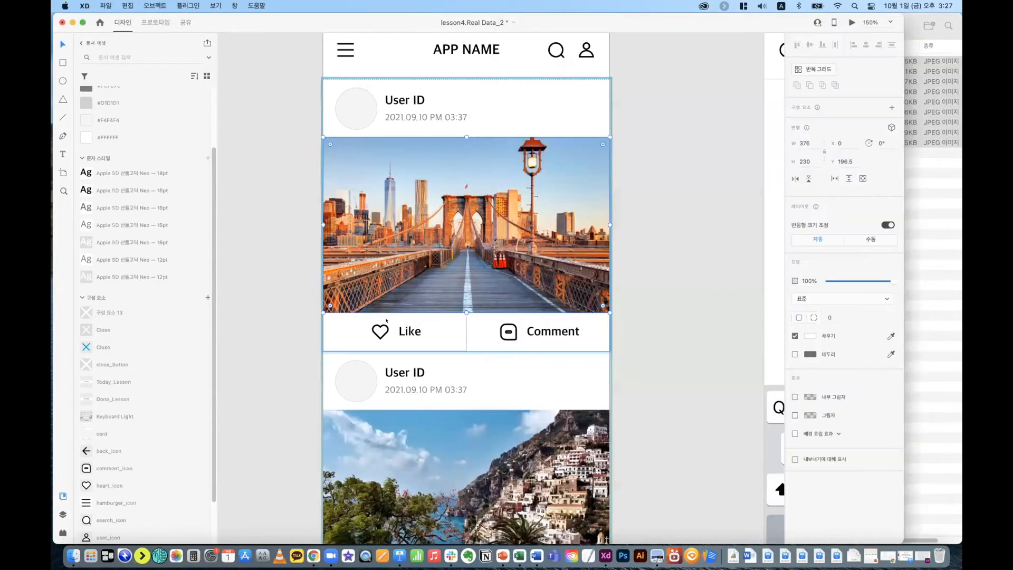
pyautogui.press('super+minus')
pyautogui.press('super+minus')
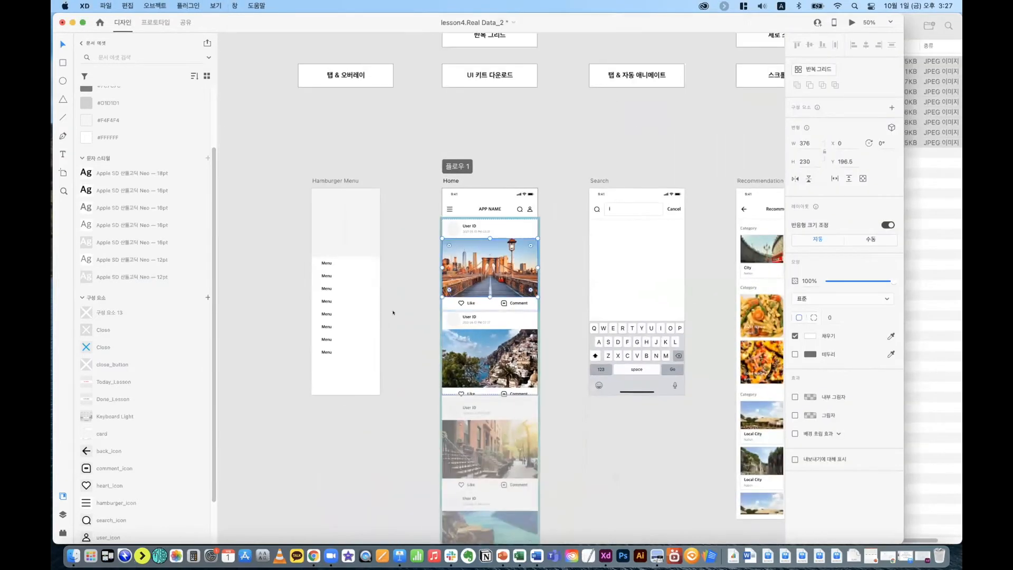
pyautogui.scroll(-4, 560, 407)
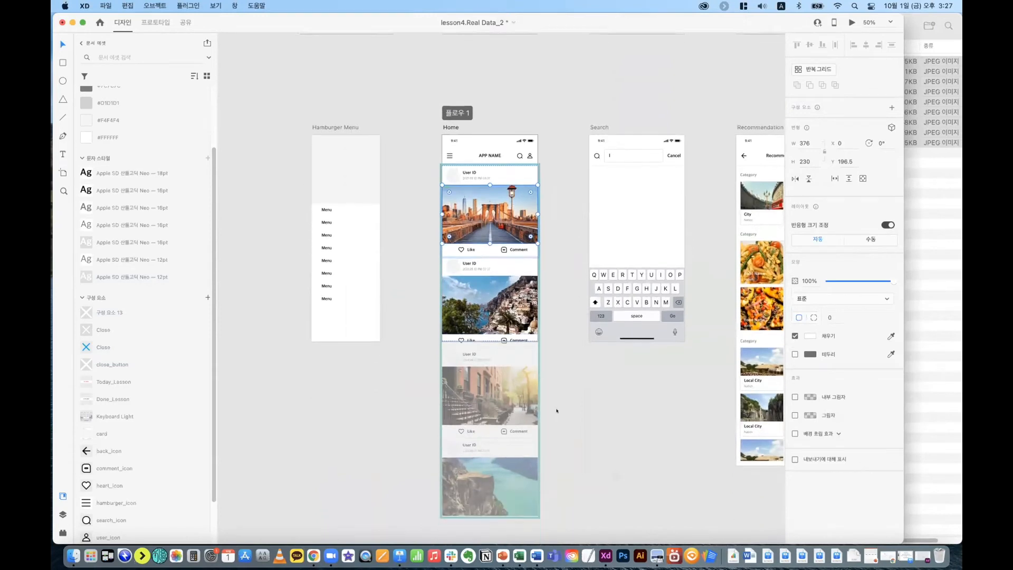
pyautogui.click(580, 379)
pyautogui.click(486, 223)
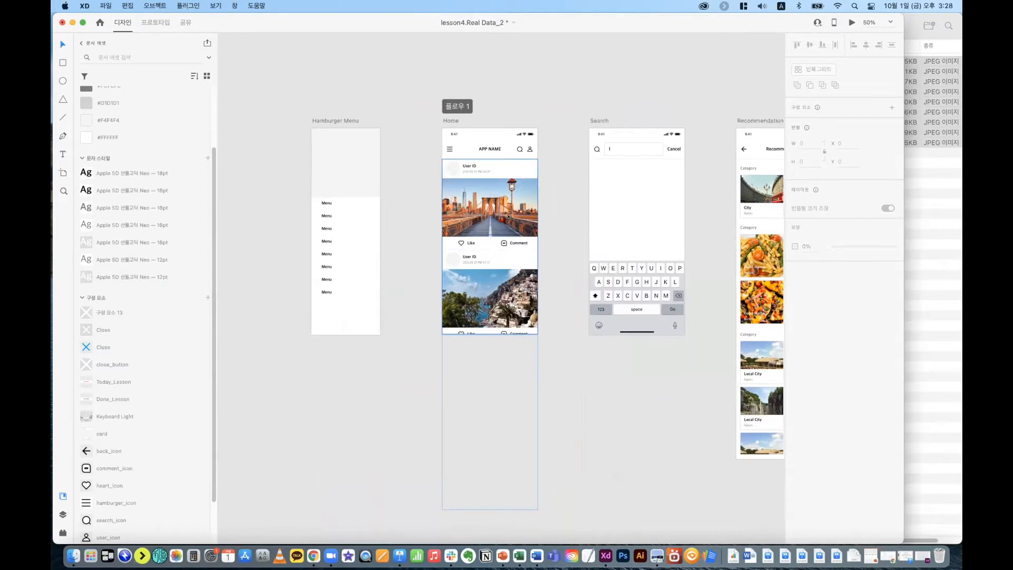
pyautogui.doubleClick(493, 205)
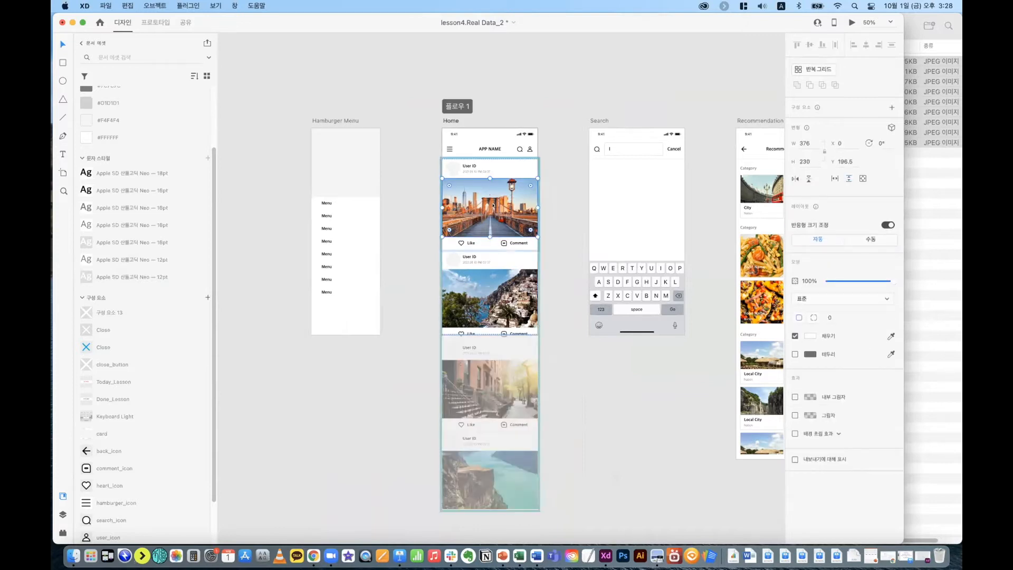
pyautogui.click(559, 216)
# Step: Fill the profile circles in Home's repeat grid with all eleven images from the 1_Home_User_Image folder in Finder
pyautogui.press('super+1')
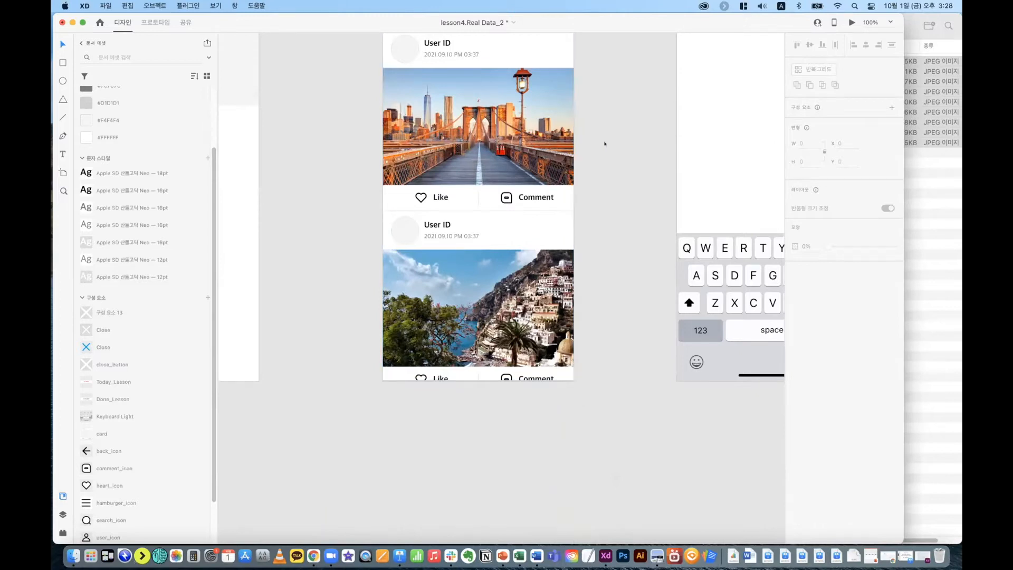
pyautogui.press('super+minus')
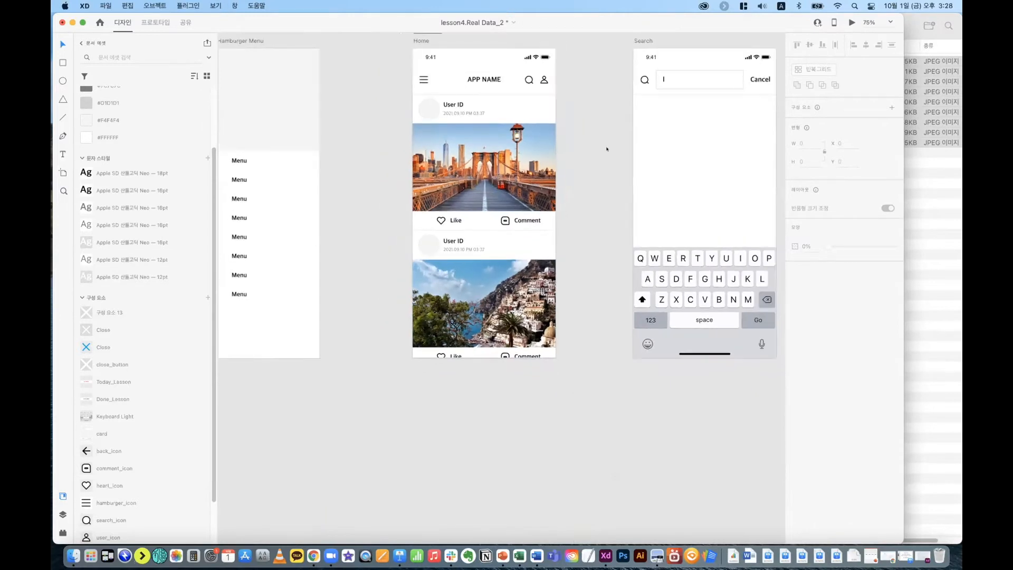
pyautogui.click(924, 192)
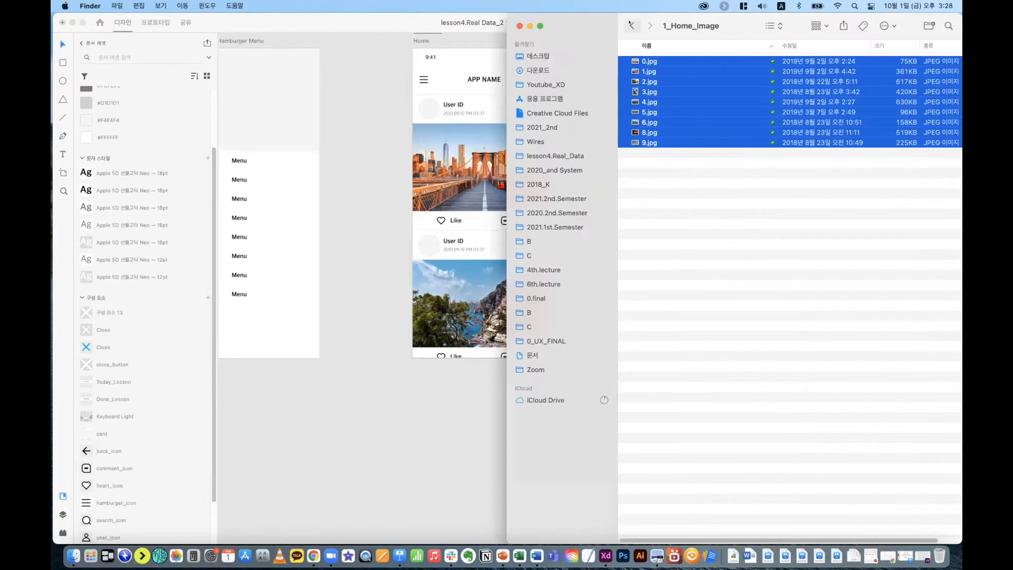
pyautogui.click(632, 26)
pyautogui.doubleClick(687, 71)
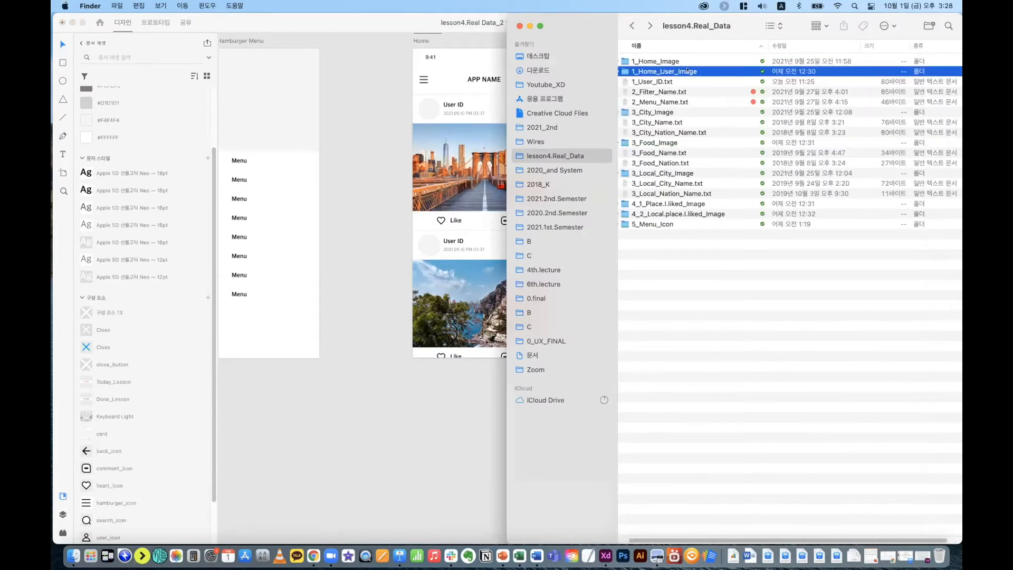
pyautogui.click(656, 61)
pyautogui.press('super+a')
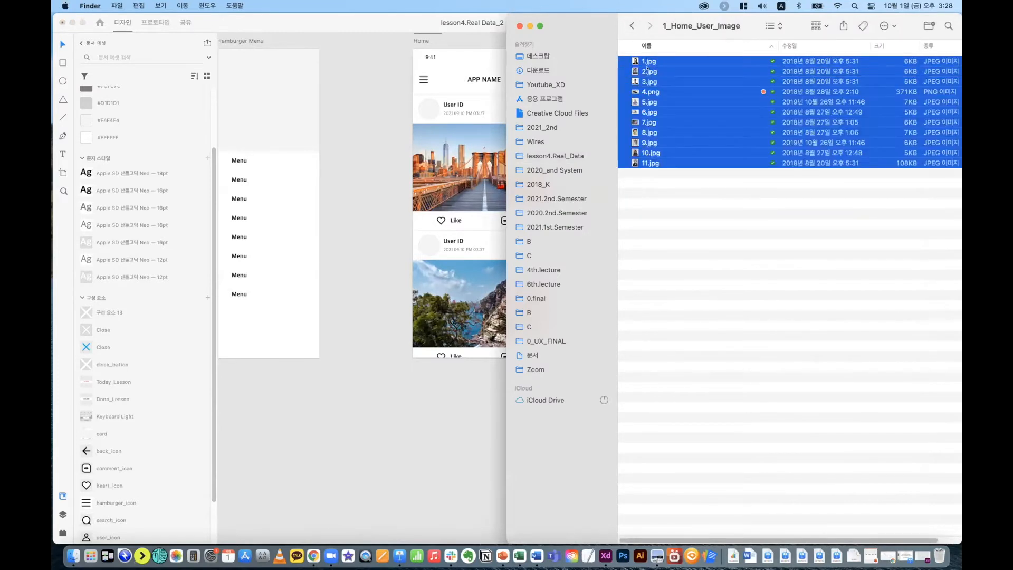
pyautogui.moveTo(518, 94); pyautogui.dragTo(429, 109)
pyautogui.click(364, 176)
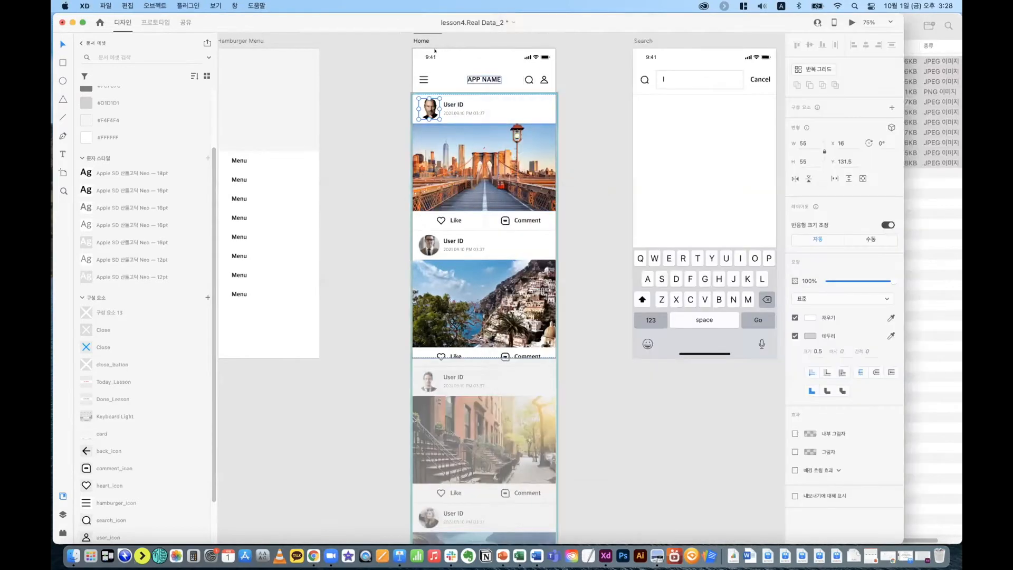
# Step: Preview the Home artboard, scroll through the feed to check the post and profile images, and close the preview
pyautogui.click(421, 41)
pyautogui.click(851, 22)
pyautogui.scroll(-10, 394, 256)
pyautogui.scroll(10, 393, 256)
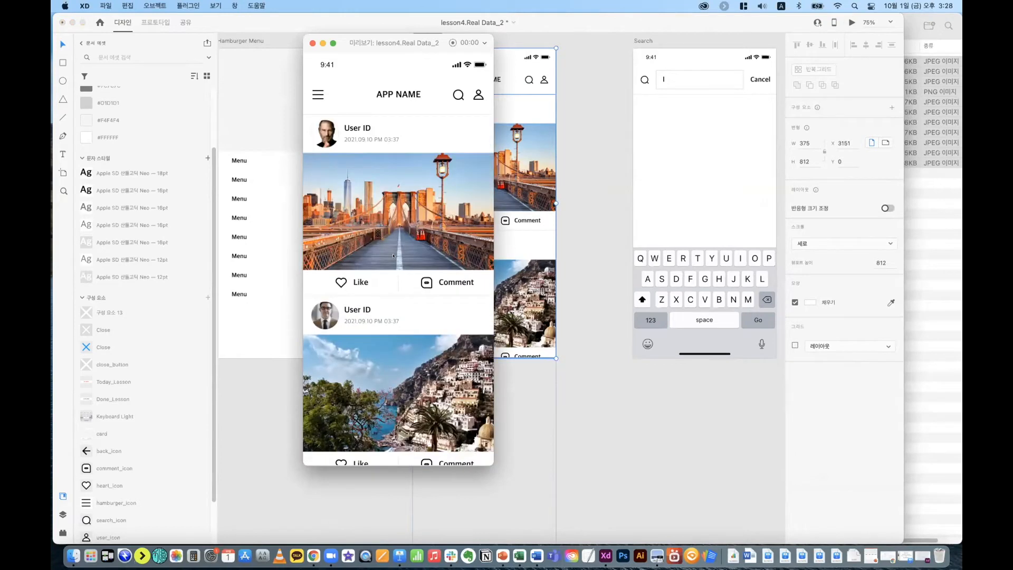
pyautogui.click(312, 43)
pyautogui.click(583, 125)
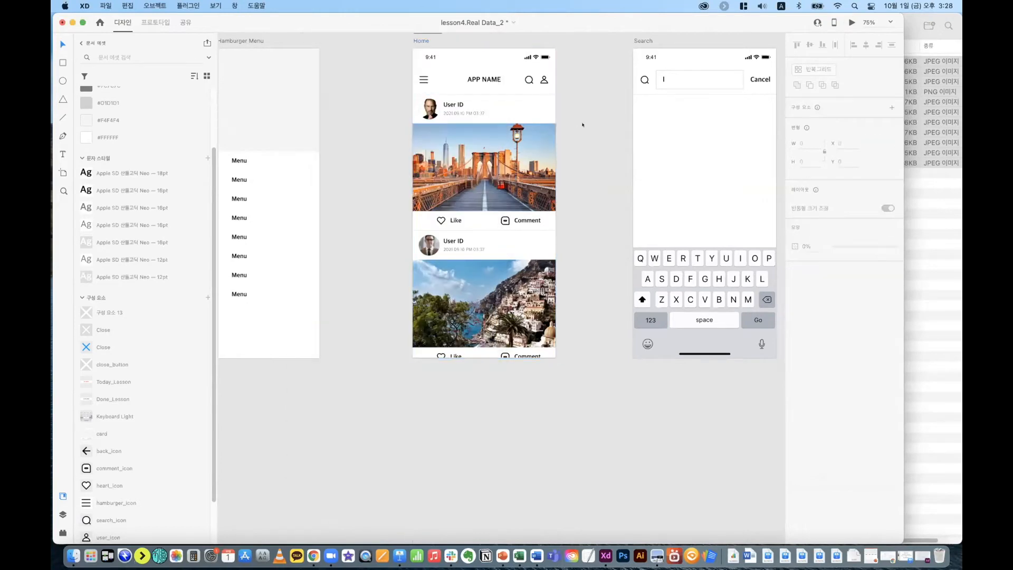
# Step: Fill the Hamburger Menu artboard's image placeholder with 4.png from the 1_Home_User_Image folder in Finder
pyautogui.press('super+minus')
pyautogui.press('super+minus')
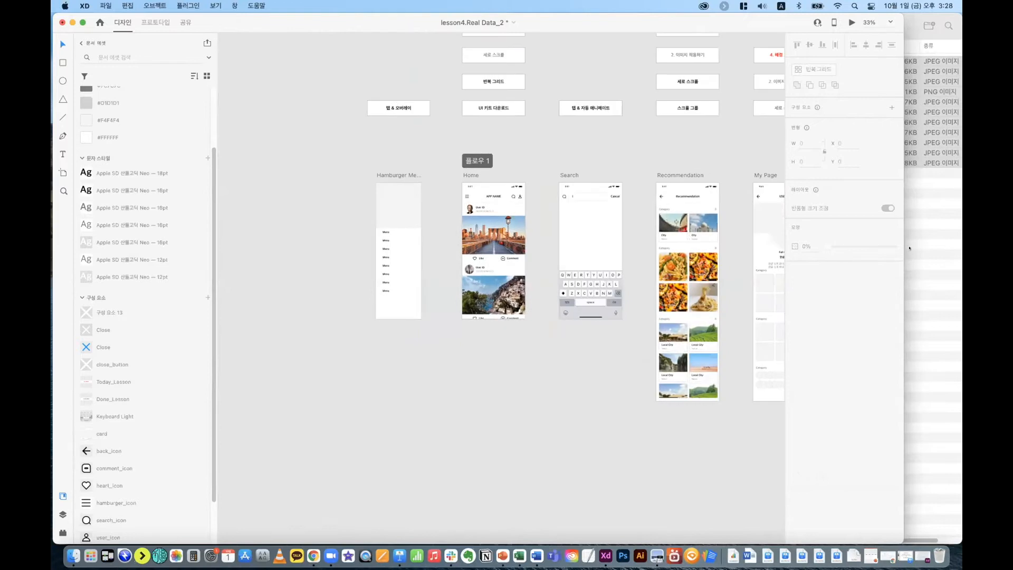
pyautogui.click(909, 248)
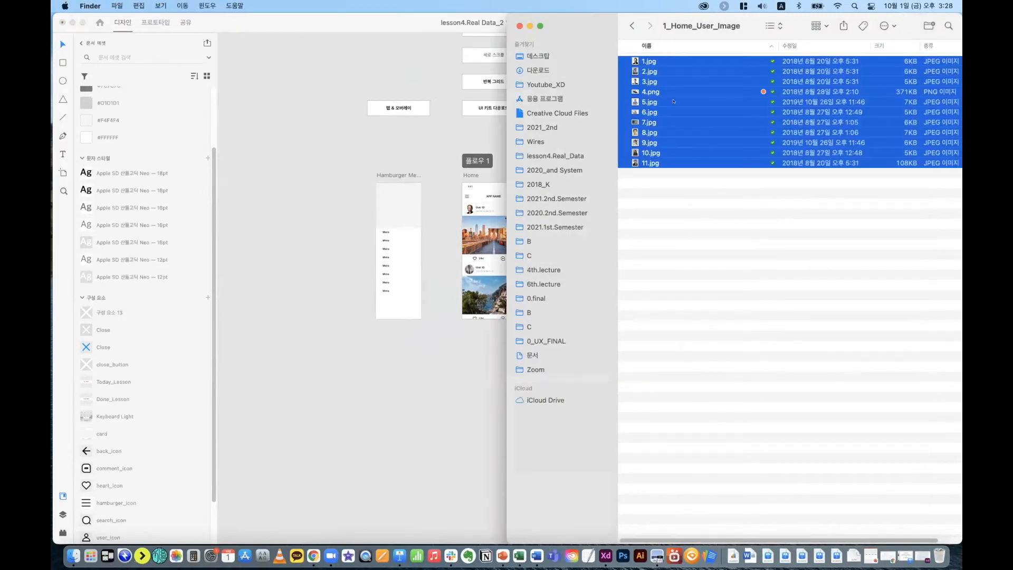
pyautogui.click(645, 92)
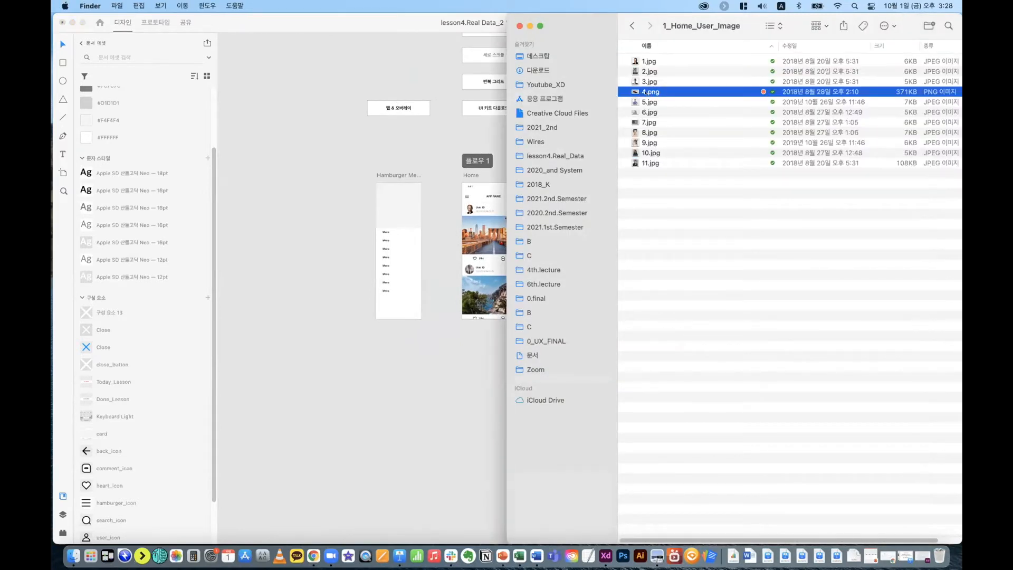
pyautogui.click(429, 158)
pyautogui.hscroll(2, 607, 143)
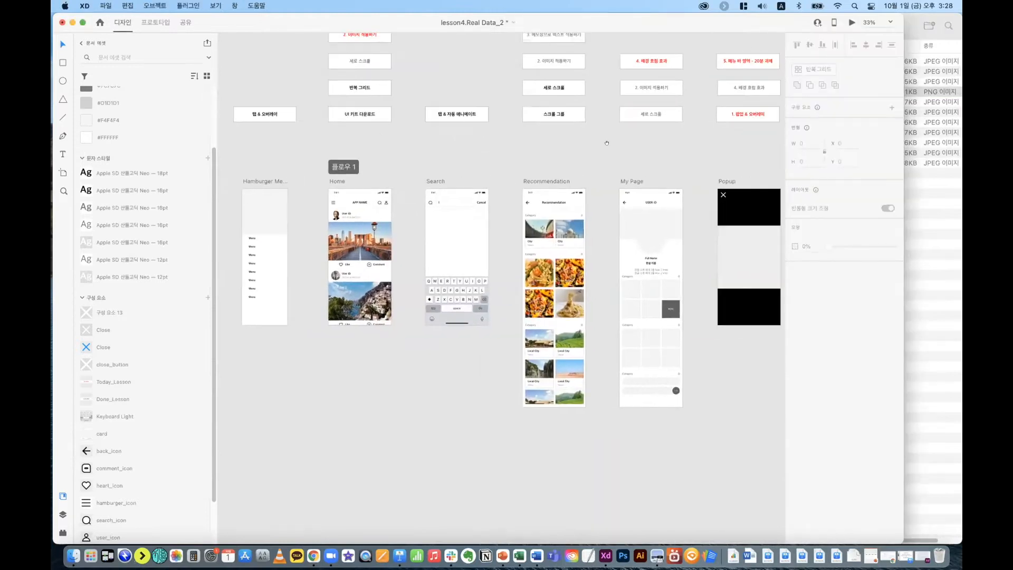
pyautogui.click(265, 214)
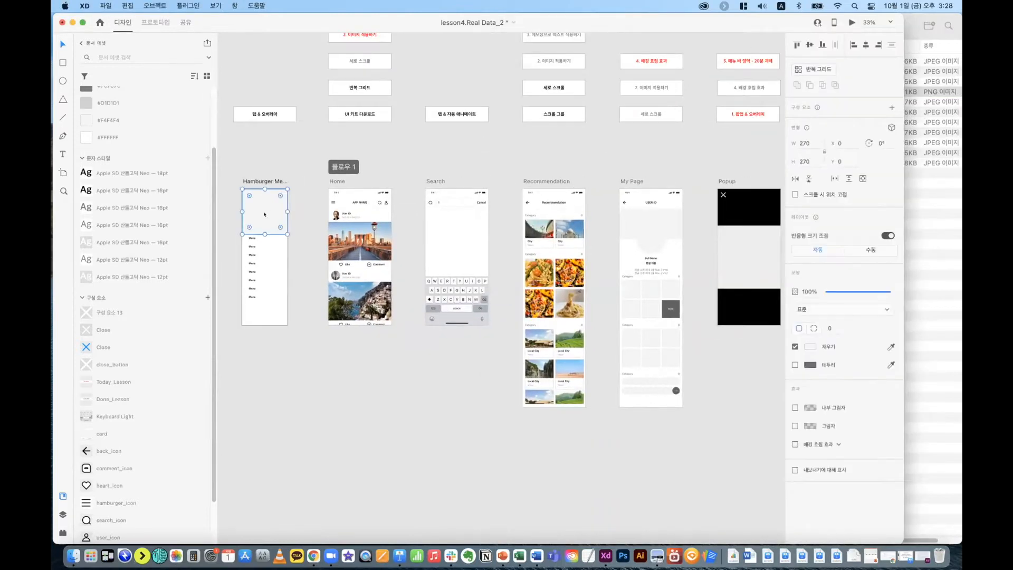
pyautogui.click(654, 238)
pyautogui.click(664, 213)
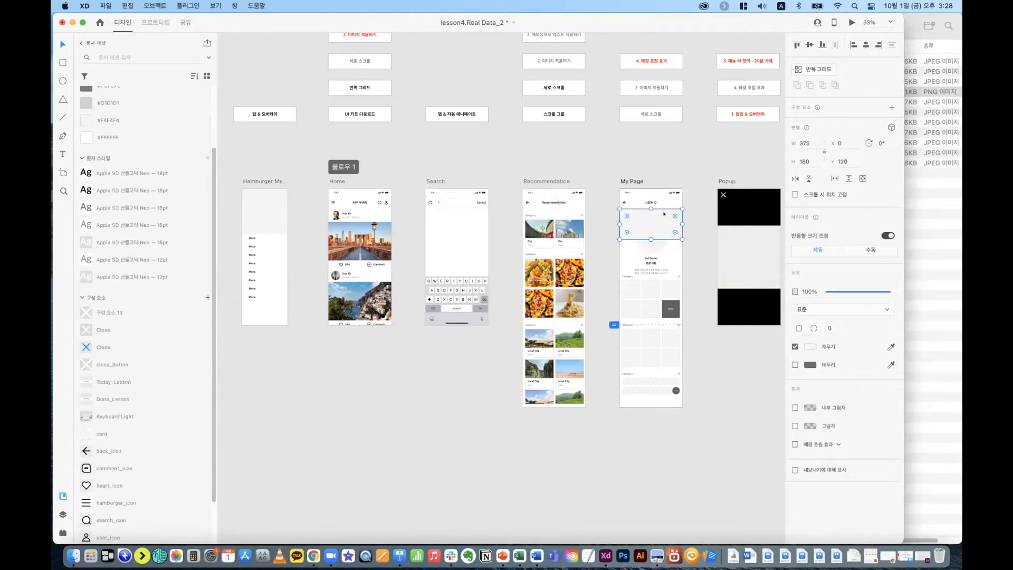
pyautogui.press('super+Tab')
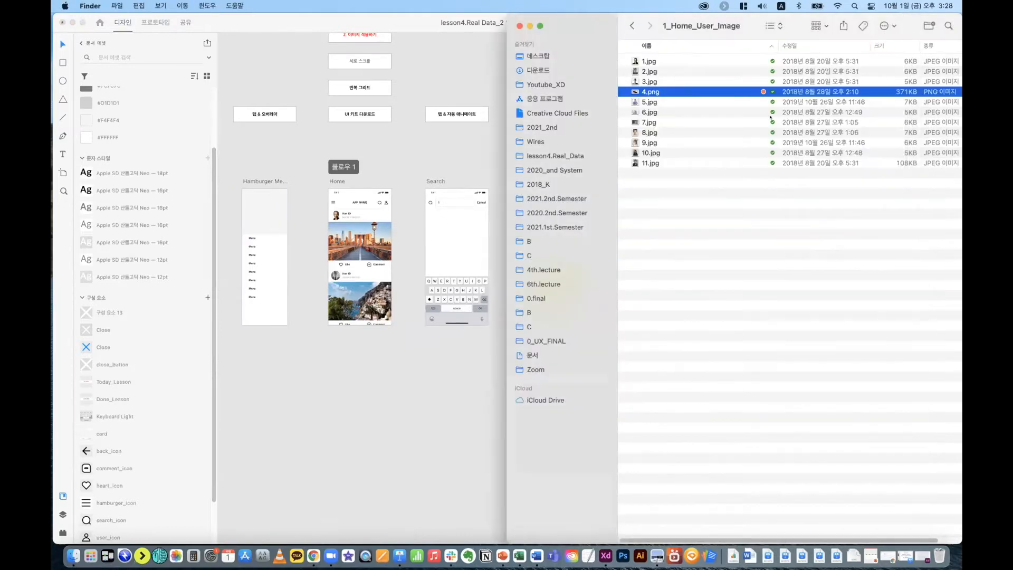
pyautogui.moveTo(345, 119); pyautogui.dragTo(264, 211)
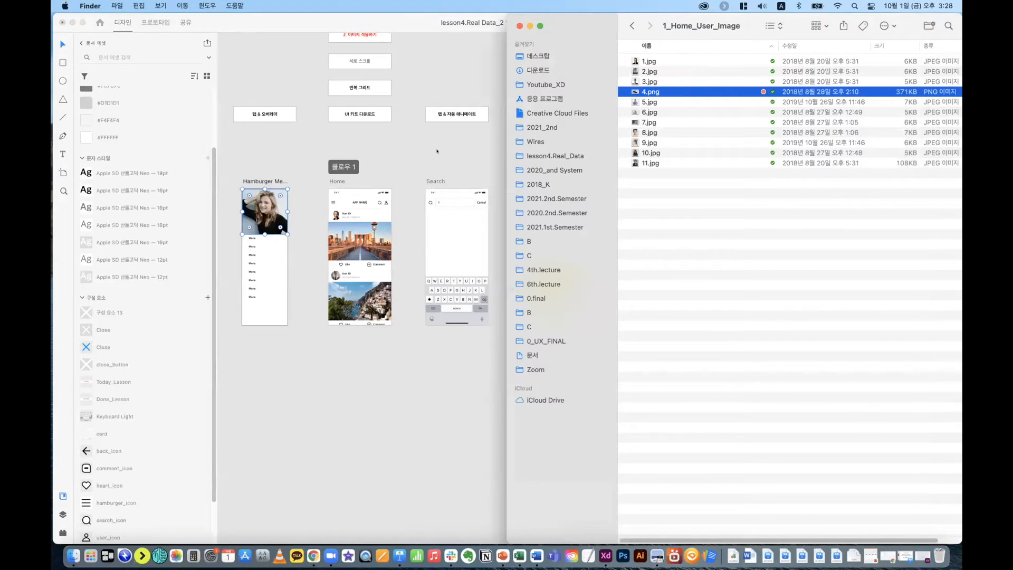
# Step: Fill My Page's cover area and profile circle and the Popup's image placeholder with 4.png from 1_Home_User_Image
pyautogui.hscroll(5, 423, 264)
pyautogui.click(915, 217)
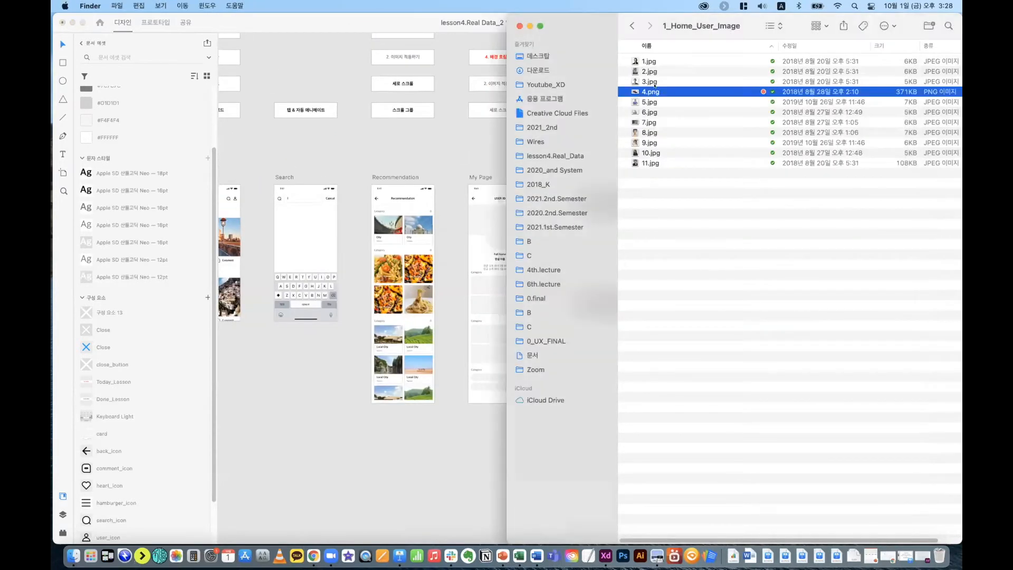
pyautogui.moveTo(590, 27); pyautogui.dragTo(735, 35)
pyautogui.moveTo(793, 153); pyautogui.dragTo(501, 220)
pyautogui.moveTo(771, 87); pyautogui.dragTo(500, 235)
pyautogui.moveTo(786, 91); pyautogui.dragTo(598, 252)
pyautogui.click(572, 418)
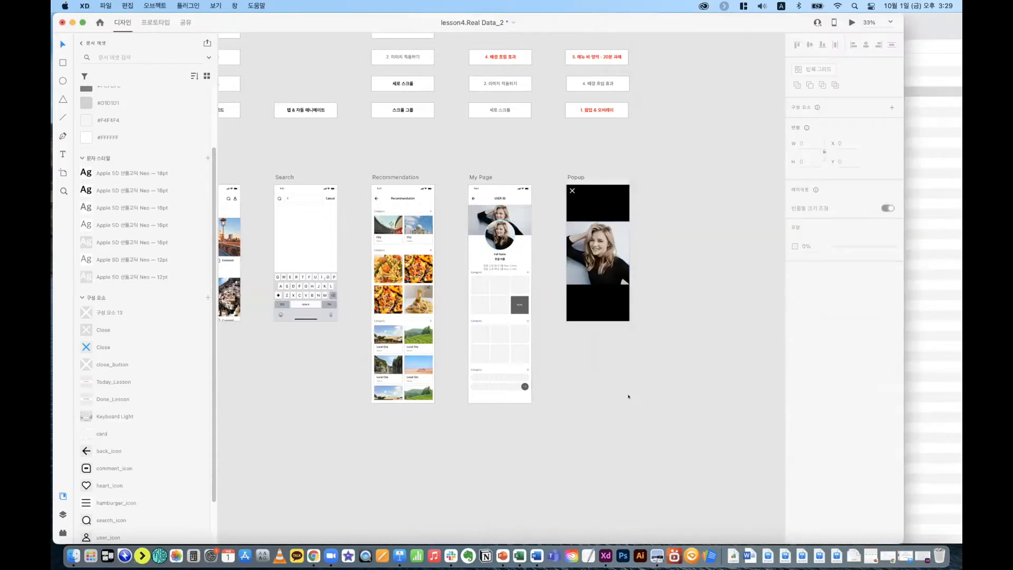
# Step: Preview the My Page artboard, open and dismiss the profile picture popup, and close the preview
pyautogui.hscroll(-5, 629, 397)
pyautogui.hscroll(4, 581, 264)
pyautogui.click(556, 207)
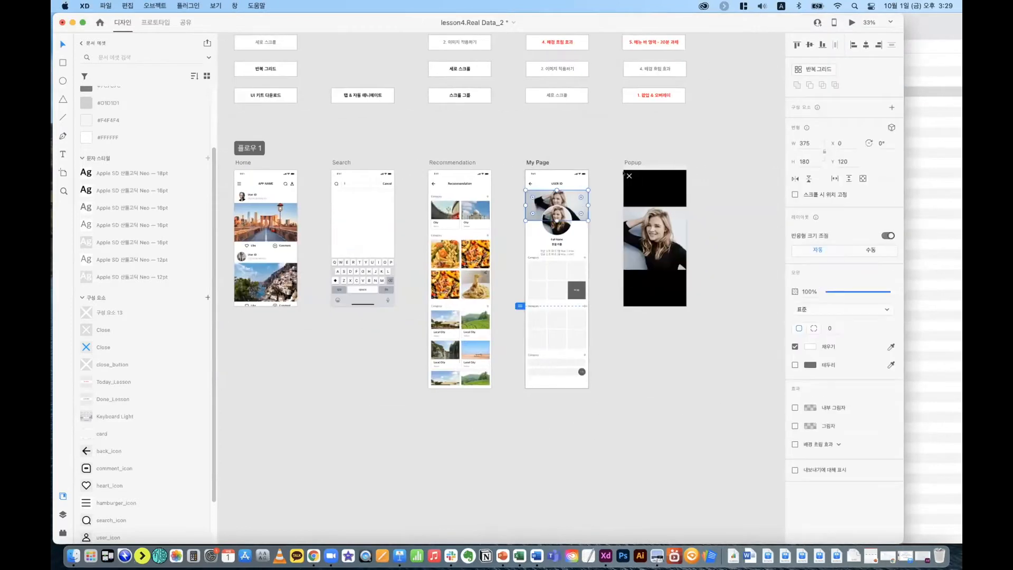
pyautogui.press('super+Return')
pyautogui.click(405, 199)
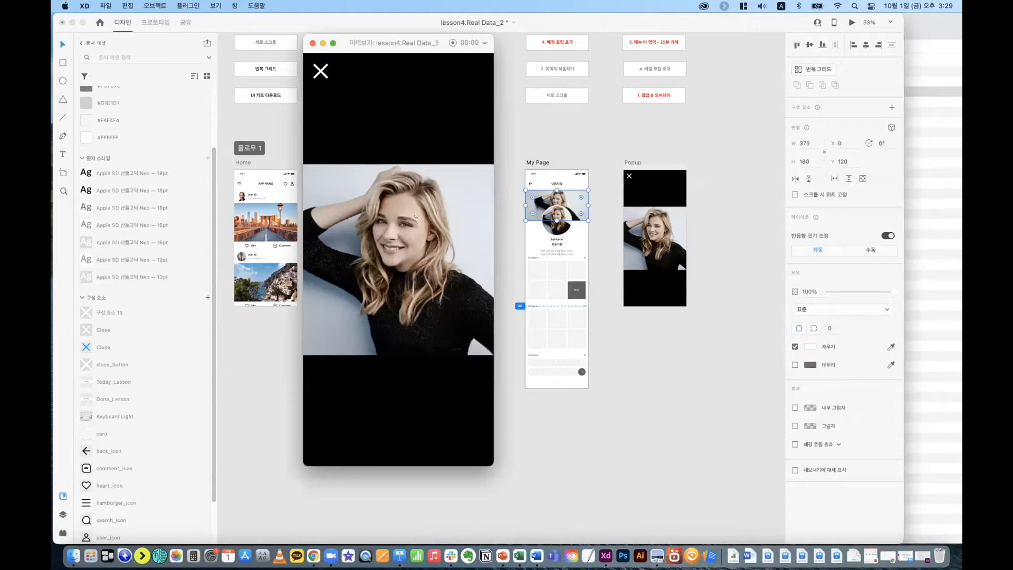
pyautogui.click(373, 94)
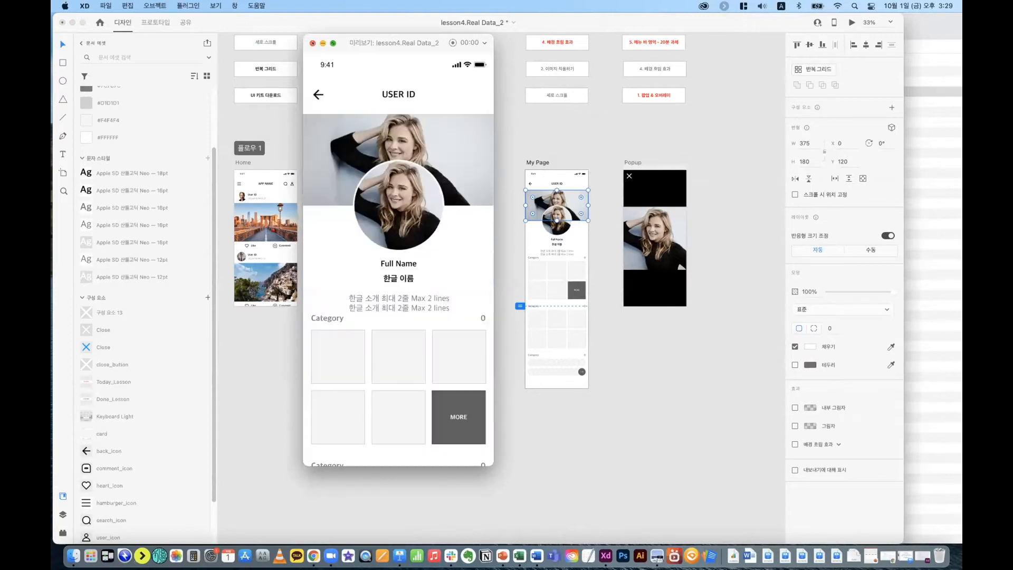
pyautogui.click(313, 42)
# Step: Preview the Home artboard, open and dismiss the hamburger menu to check its image, and close the preview
pyautogui.hscroll(-10, 320, 190)
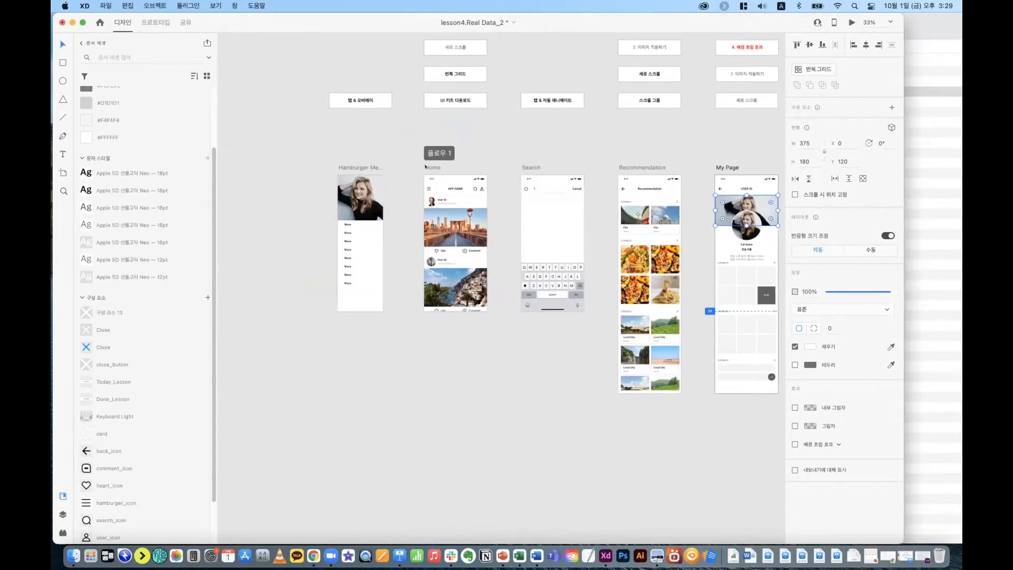
pyautogui.click(426, 167)
pyautogui.press('super+Return')
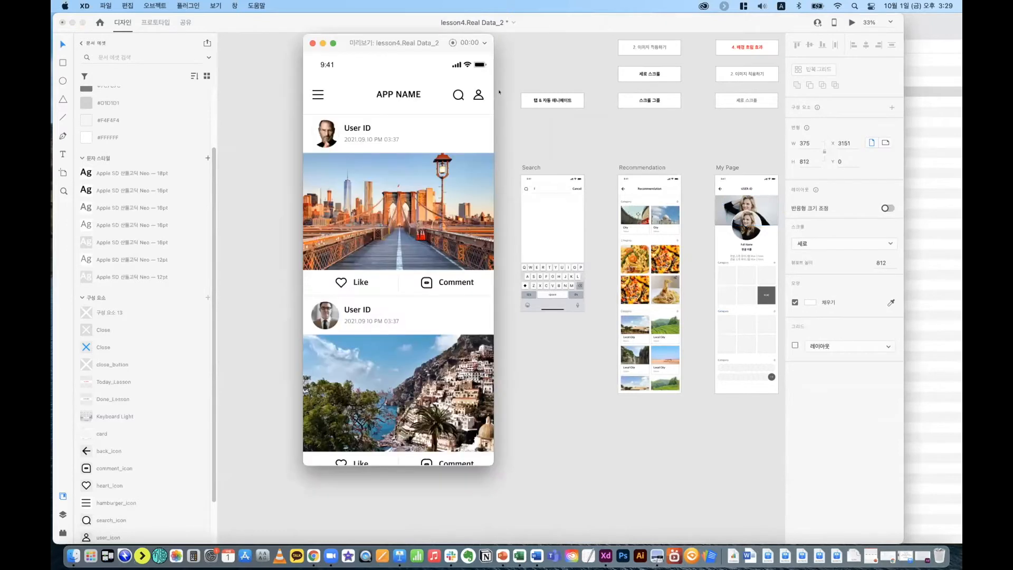
pyautogui.click(311, 94)
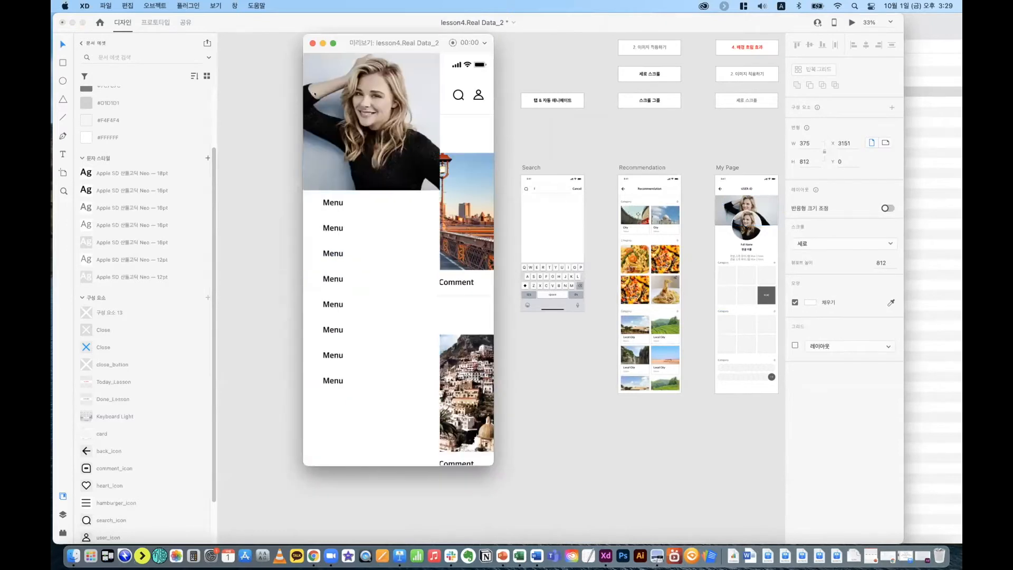
pyautogui.click(462, 134)
pyautogui.click(314, 96)
pyautogui.click(447, 120)
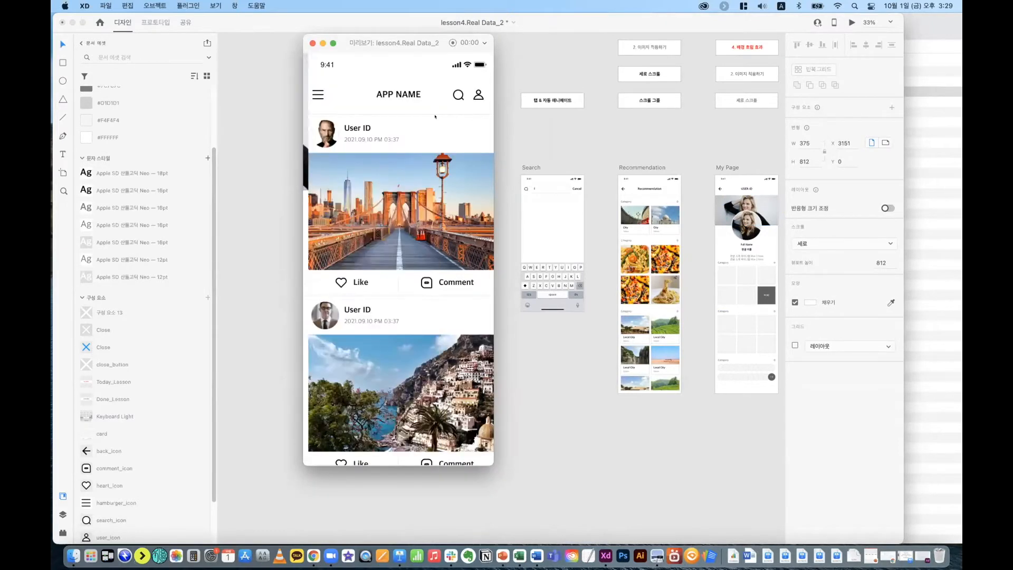
pyautogui.click(355, 74)
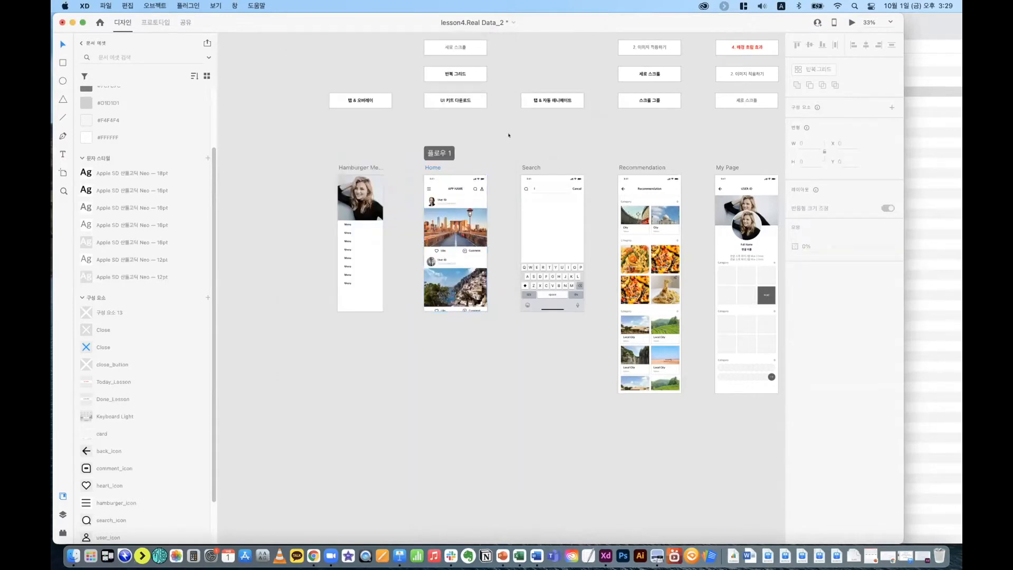
pyautogui.press('super+minus')
pyautogui.hscroll(6, 544, 467)
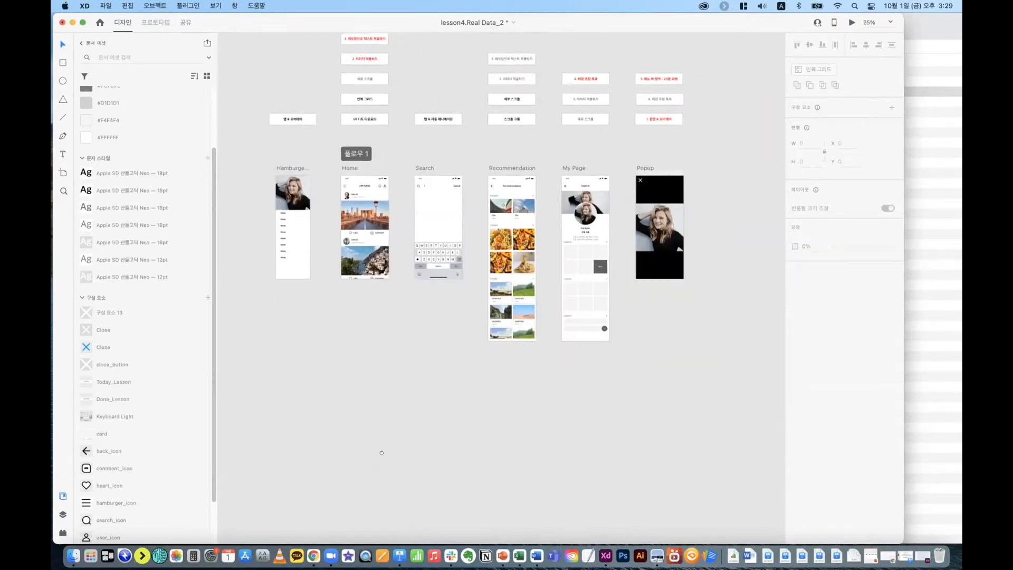
pyautogui.click(918, 306)
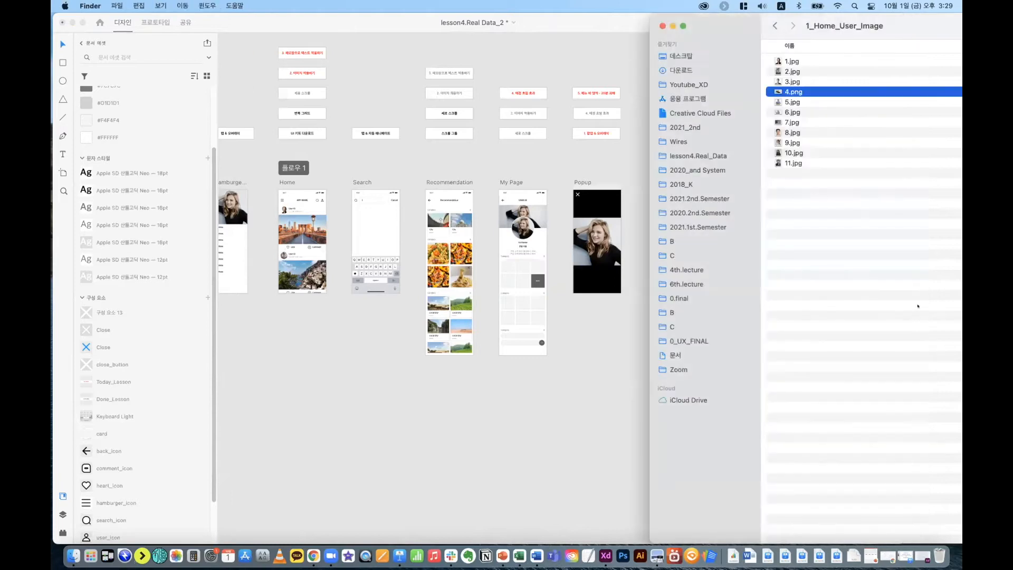
pyautogui.click(775, 26)
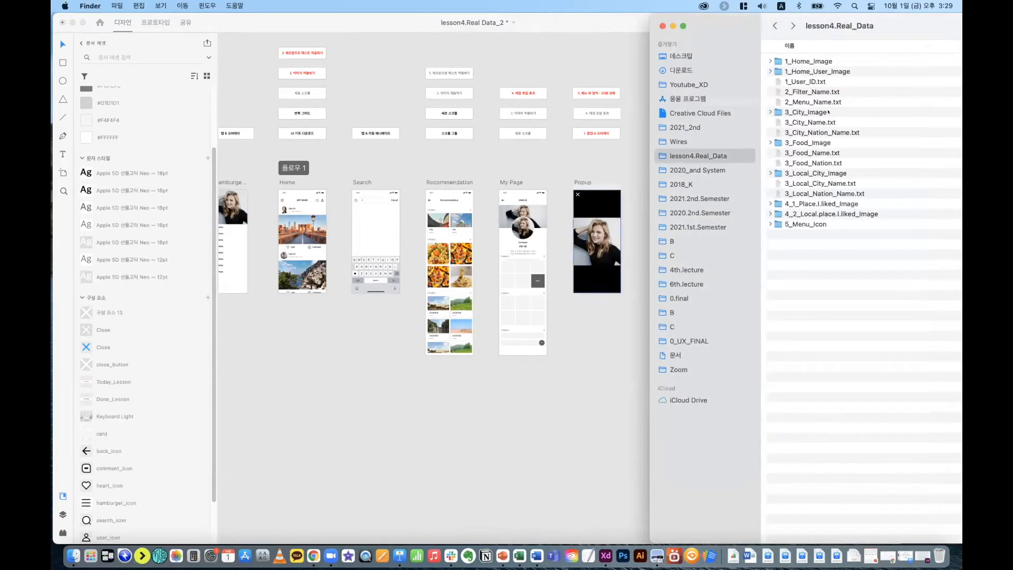
pyautogui.doubleClick(819, 173)
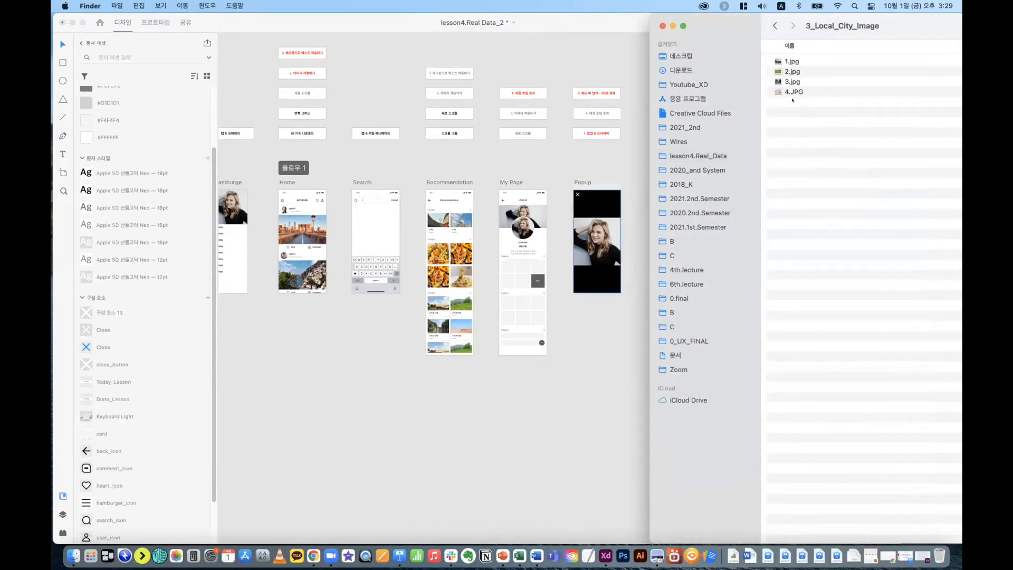
pyautogui.click(593, 355)
# Step: Fill the first category's image grid on My Page with the images from the 4_1_Place.I.liked_Image folder in Finder
pyautogui.click(510, 182)
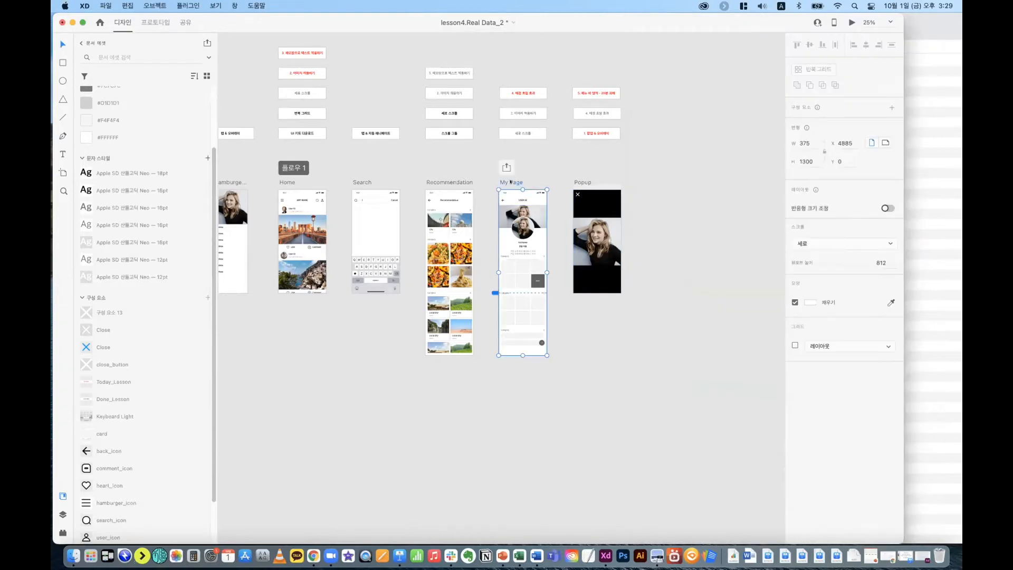
pyautogui.press('super+equal')
pyautogui.click(941, 257)
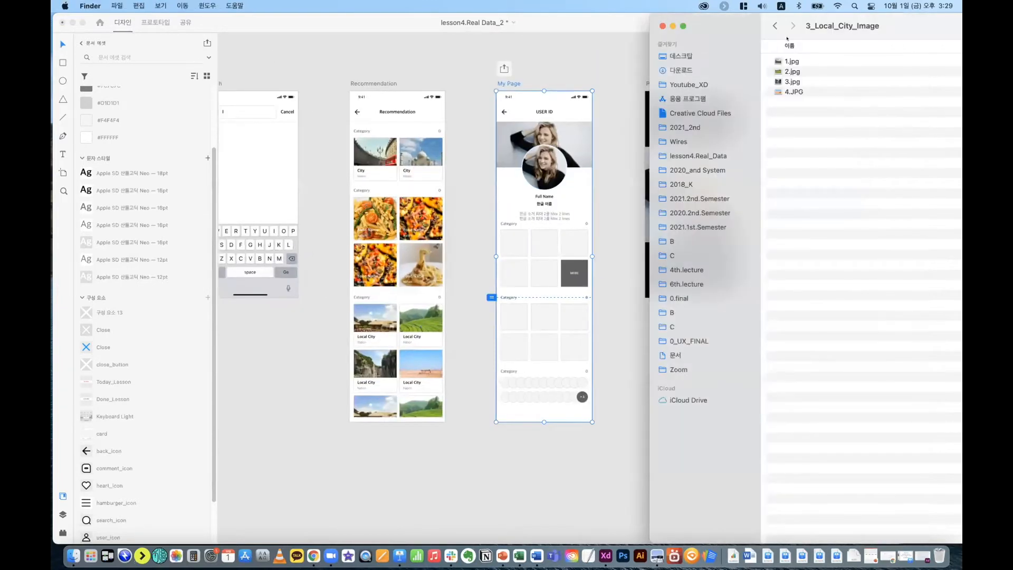
pyautogui.click(776, 26)
pyautogui.click(794, 204)
pyautogui.click(793, 213)
pyautogui.doubleClick(793, 203)
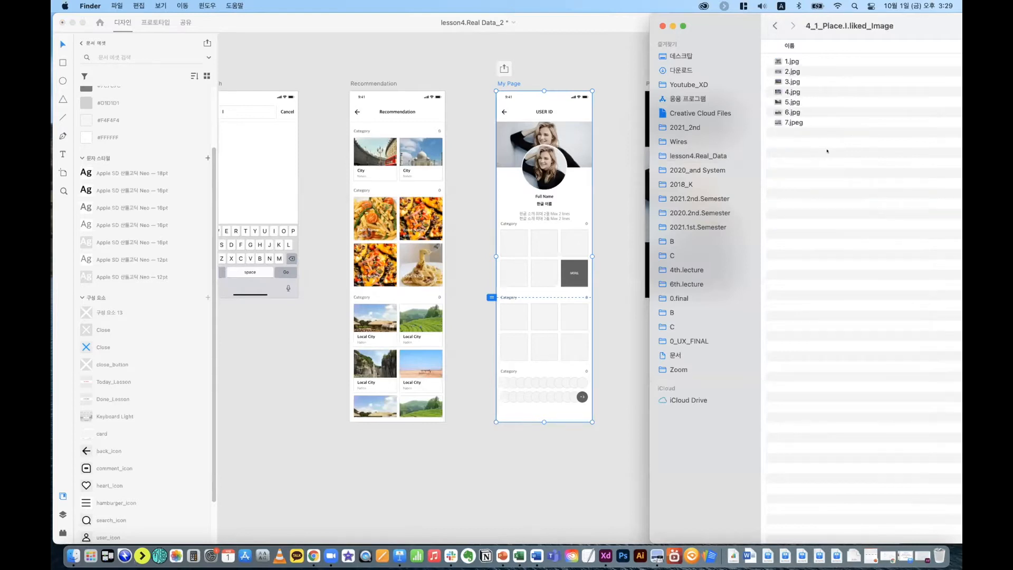
pyautogui.moveTo(819, 134); pyautogui.dragTo(514, 243)
pyautogui.click(779, 43)
# Step: Fill the second category's image grid on My Page with all six images from 4_2_Local.place.I.liked_Image
pyautogui.click(776, 26)
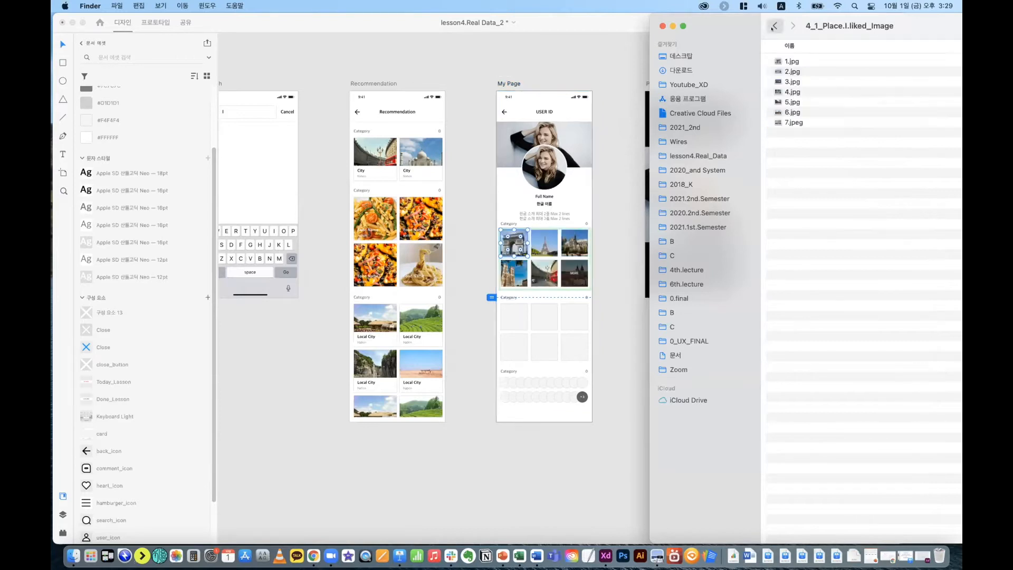
pyautogui.doubleClick(801, 214)
pyautogui.click(793, 61)
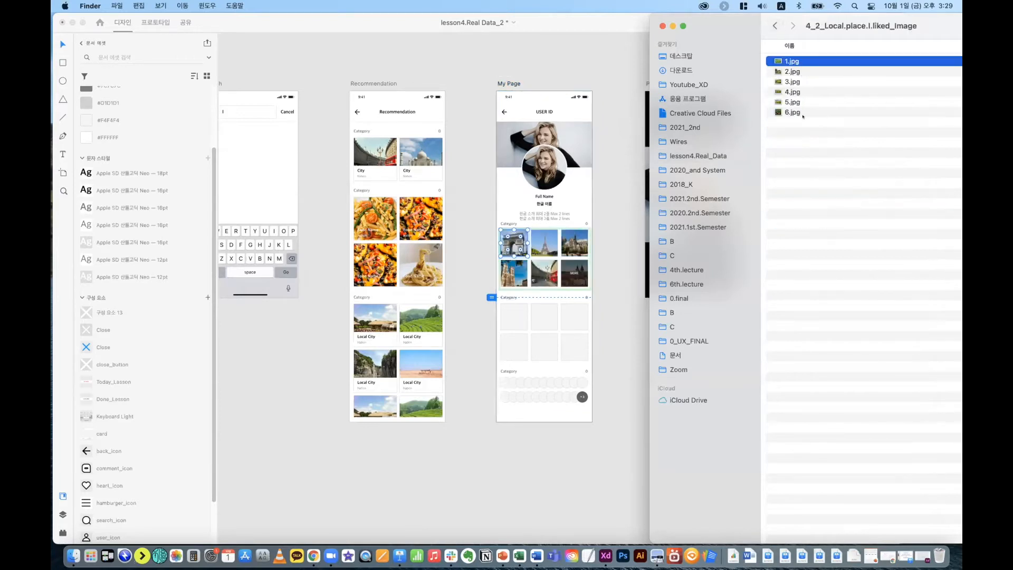
pyautogui.press('super+a')
pyautogui.moveTo(788, 60); pyautogui.dragTo(514, 317)
pyautogui.click(921, 159)
# Step: Try to fill the first row of overlapping user circles on My Page with all eleven images from 1_Home_User_Image
pyautogui.click(776, 26)
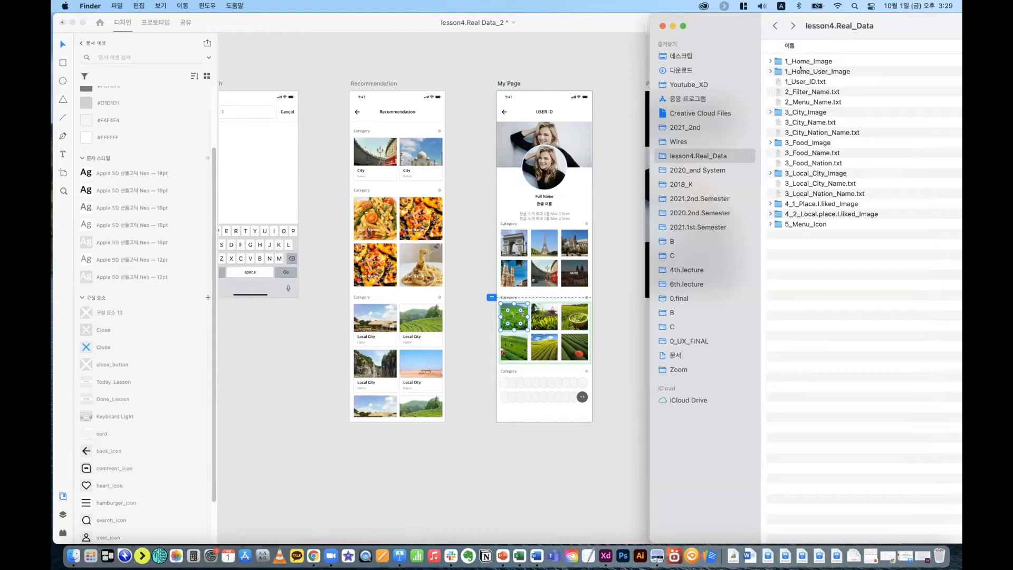
pyautogui.doubleClick(817, 71)
pyautogui.click(792, 61)
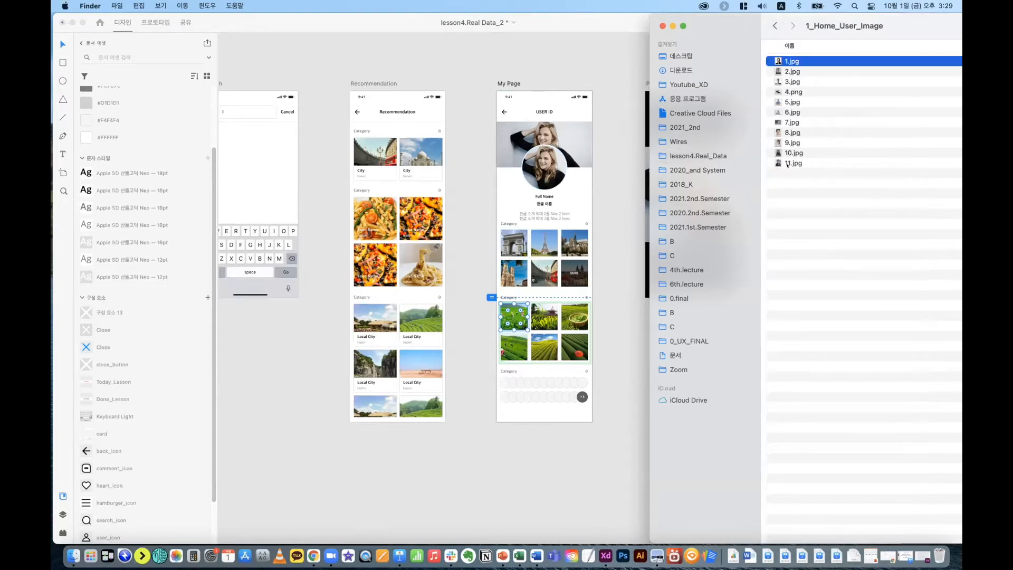
pyautogui.keyDown('shift'); pyautogui.click(787, 163); pyautogui.keyUp('shift')
pyautogui.moveTo(787, 163); pyautogui.dragTo(512, 388)
pyautogui.click(516, 442)
pyautogui.press('super+3')
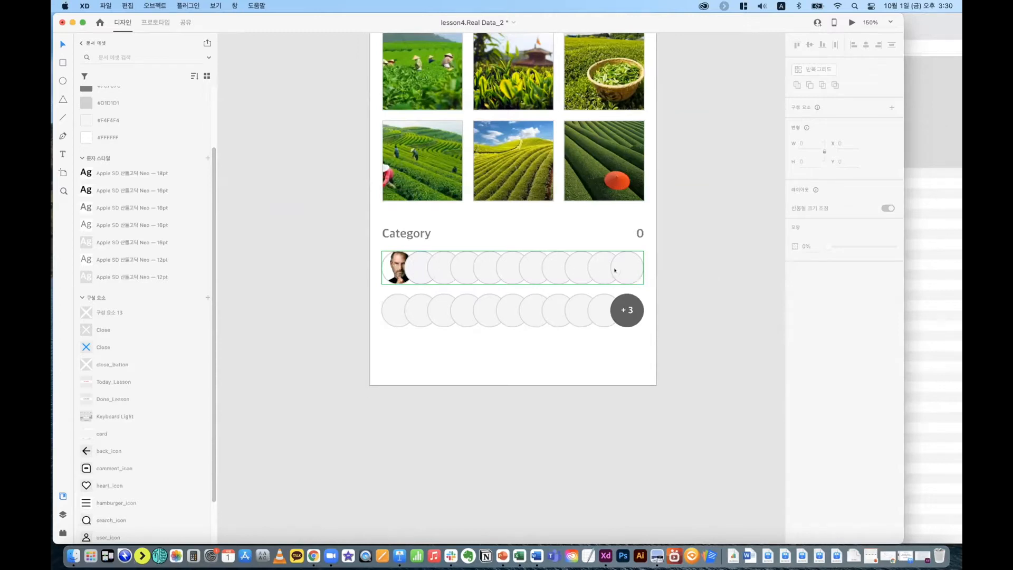
pyautogui.click(931, 149)
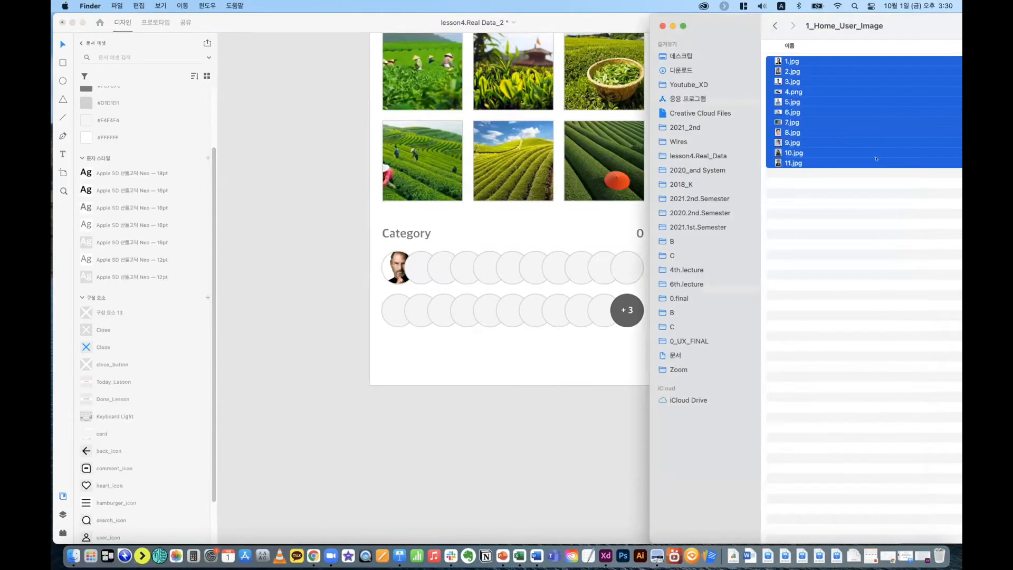
pyautogui.moveTo(851, 160); pyautogui.dragTo(419, 258)
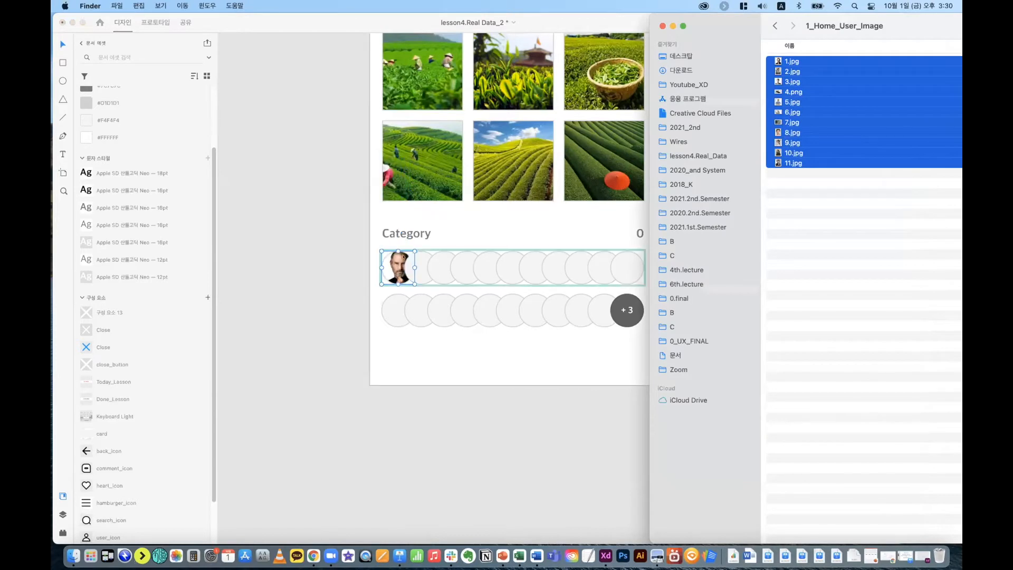
pyautogui.click(317, 369)
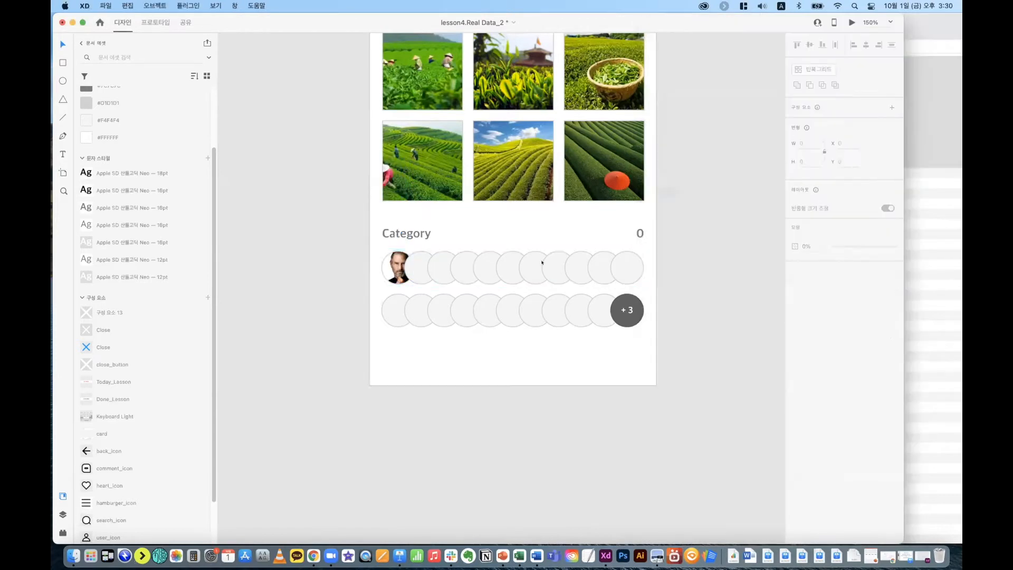
# Step: Place 8.jpg in the upper row's seventh circle, 4.png in its last circle, and 5.jpg in the lower row's fifth circle
pyautogui.click(931, 149)
pyautogui.click(792, 132)
pyautogui.moveTo(792, 132); pyautogui.dragTo(535, 266)
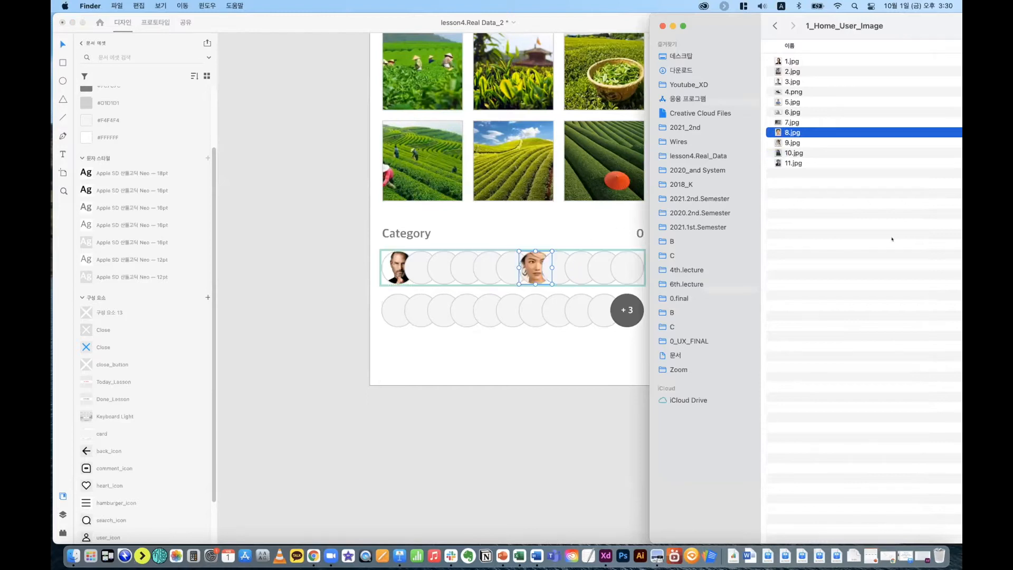
pyautogui.moveTo(794, 93); pyautogui.dragTo(627, 268)
pyautogui.click(859, 134)
pyautogui.moveTo(793, 102); pyautogui.dragTo(493, 311)
pyautogui.click(541, 412)
pyautogui.click(541, 412)
pyautogui.press('super+minus')
pyautogui.press('super+minus')
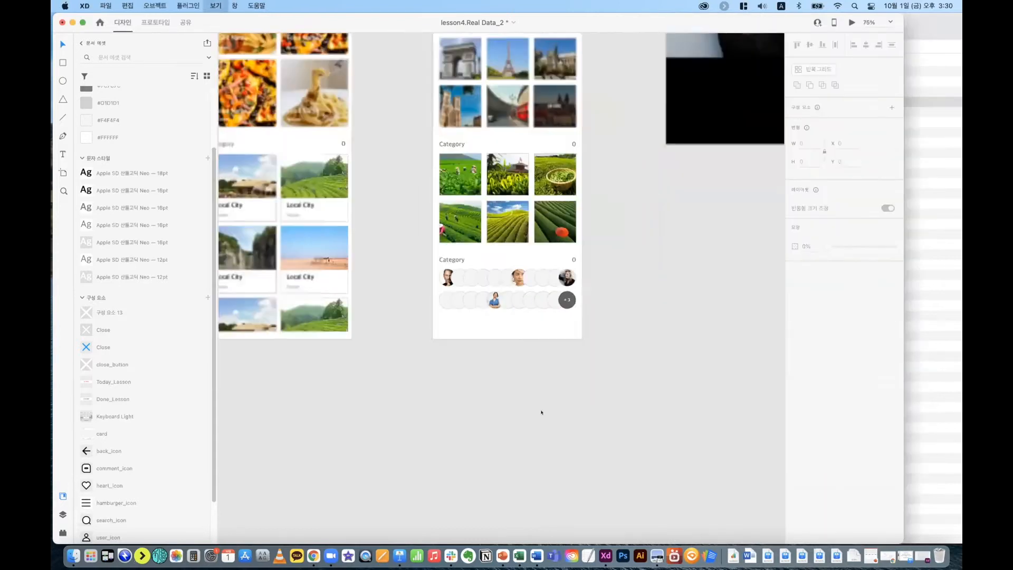
# Step: Save the document and check the food image grid on the Recommendation artboard at full size
pyautogui.press('super+0')
pyautogui.press('super+s')
pyautogui.press('super+0')
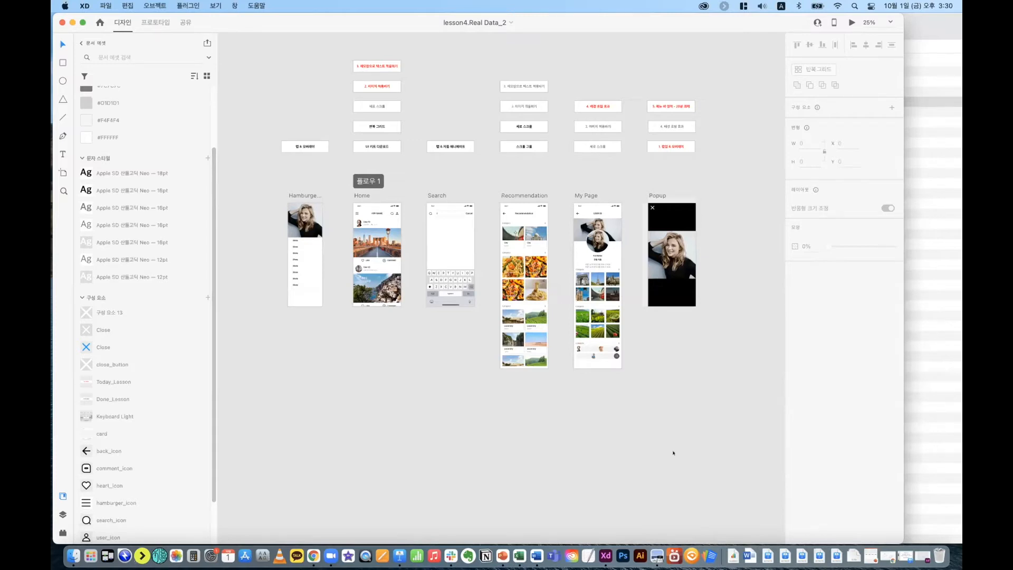
pyautogui.click(535, 195)
pyautogui.click(536, 264)
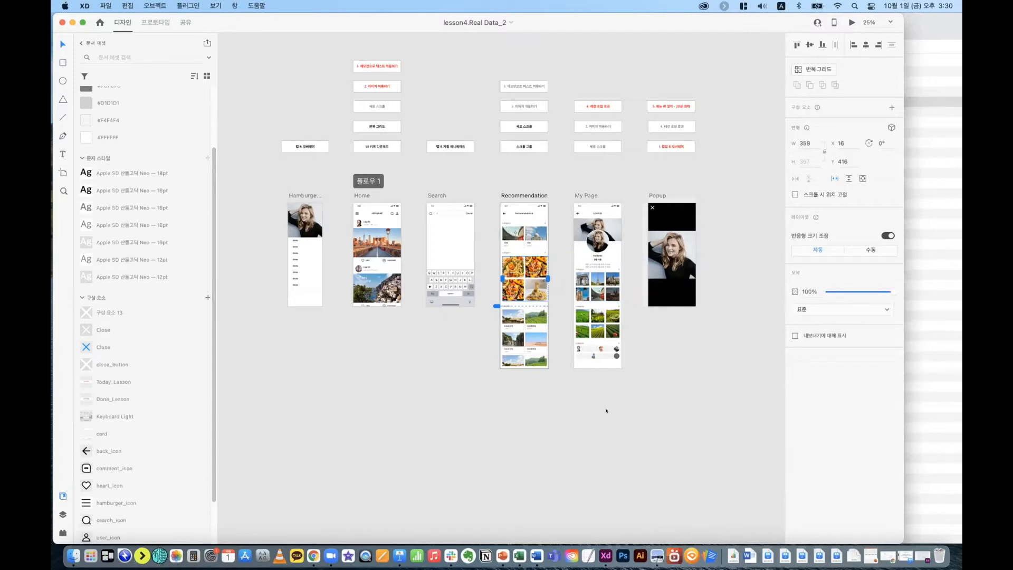
pyautogui.press('super+1')
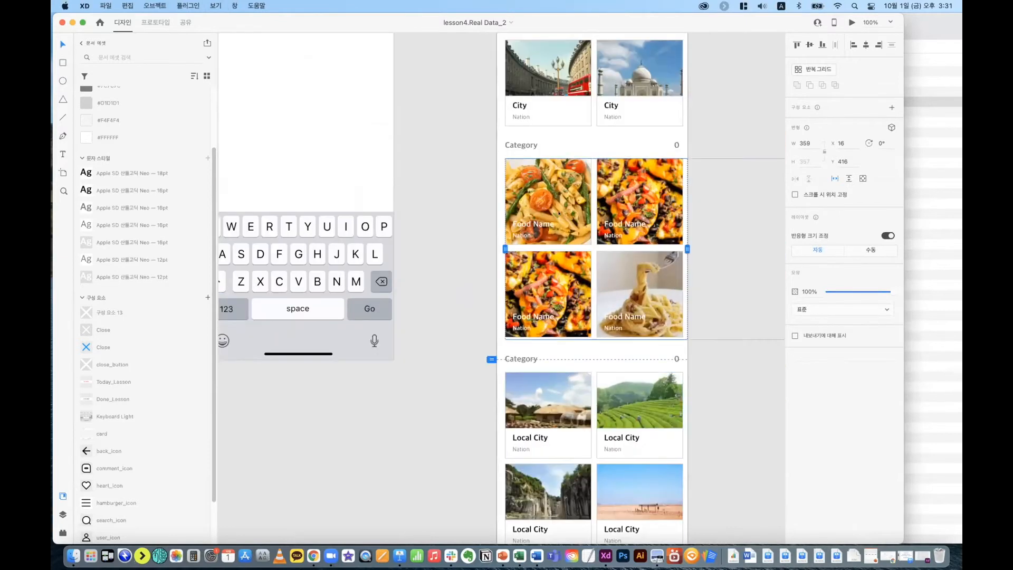
pyautogui.click(402, 419)
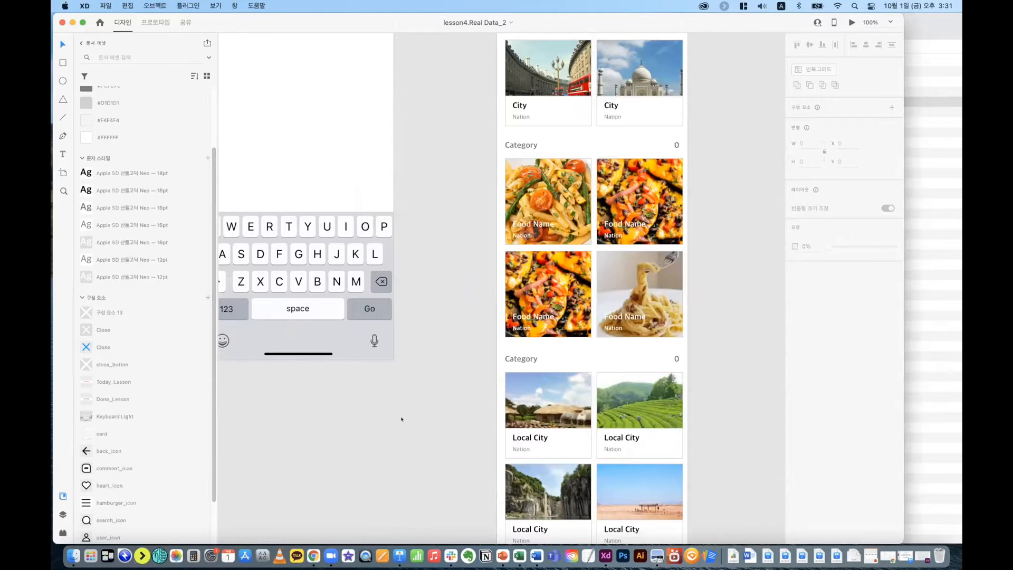
pyautogui.press('super+minus')
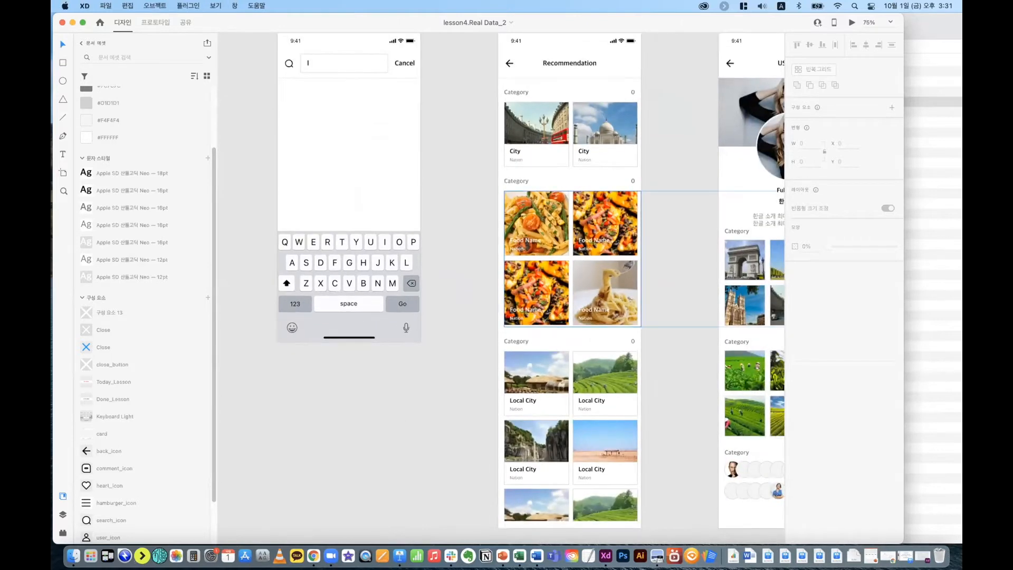
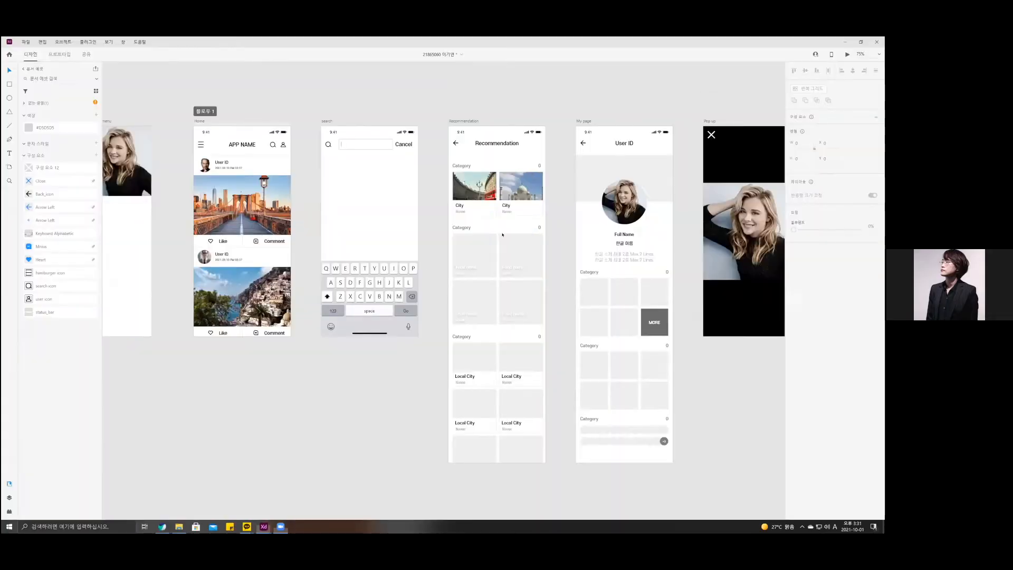
# Step: Fill the food grid on the Recommendation artboard with all six images from the 3_Food_Image folder
pyautogui.click(179, 527)
pyautogui.moveTo(131, 284); pyautogui.dragTo(481, 255)
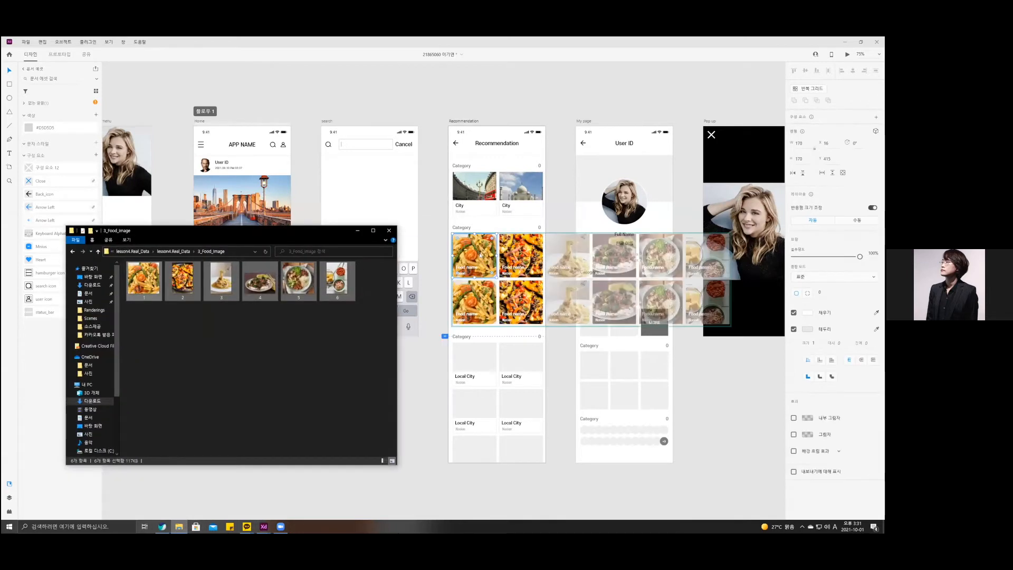
pyautogui.click(389, 231)
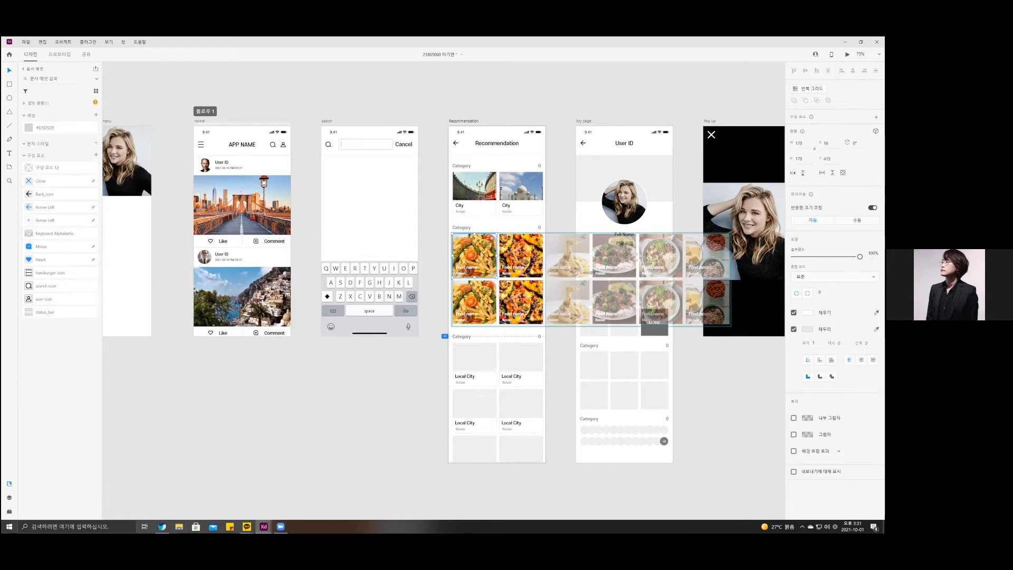
# Step: Examine how the food images repeat across the Recommendation grid, including the columns extending past the artboard
pyautogui.scroll(3, 443, 292)
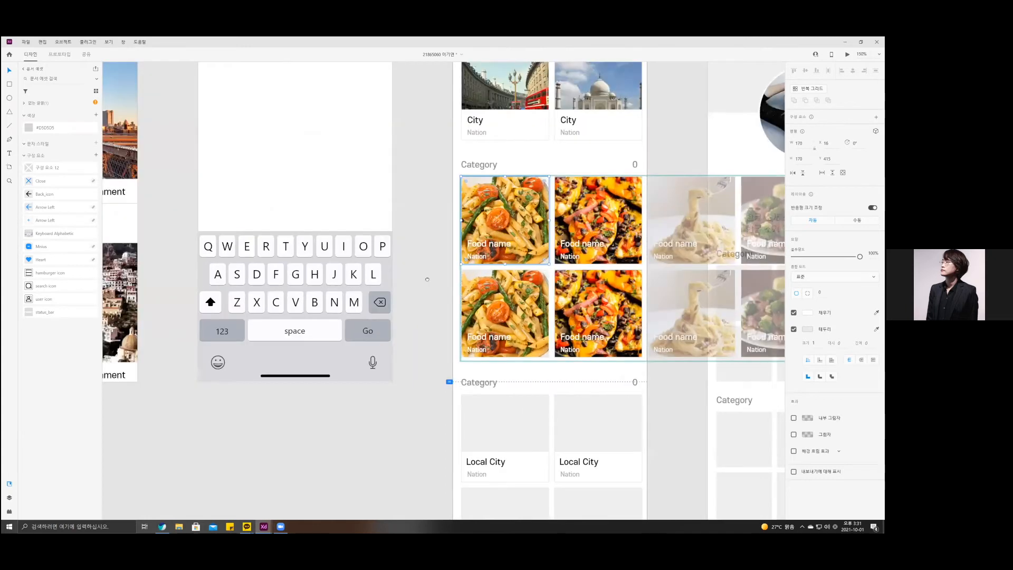
pyautogui.hscroll(2, 296, 302)
pyautogui.hscroll(2, 296, 301)
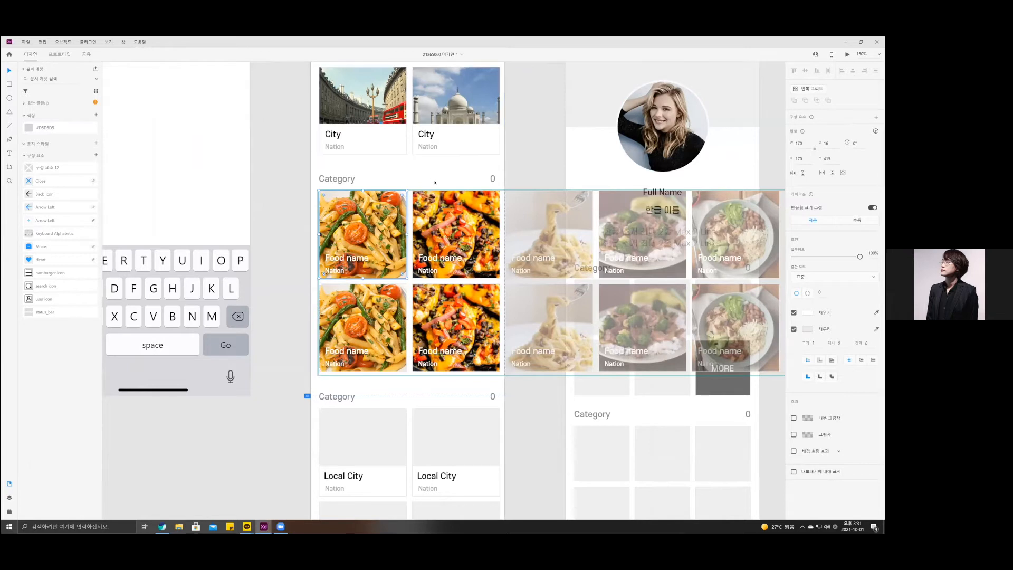
pyautogui.hotkey('ctrl', 'z')
pyautogui.click(284, 270)
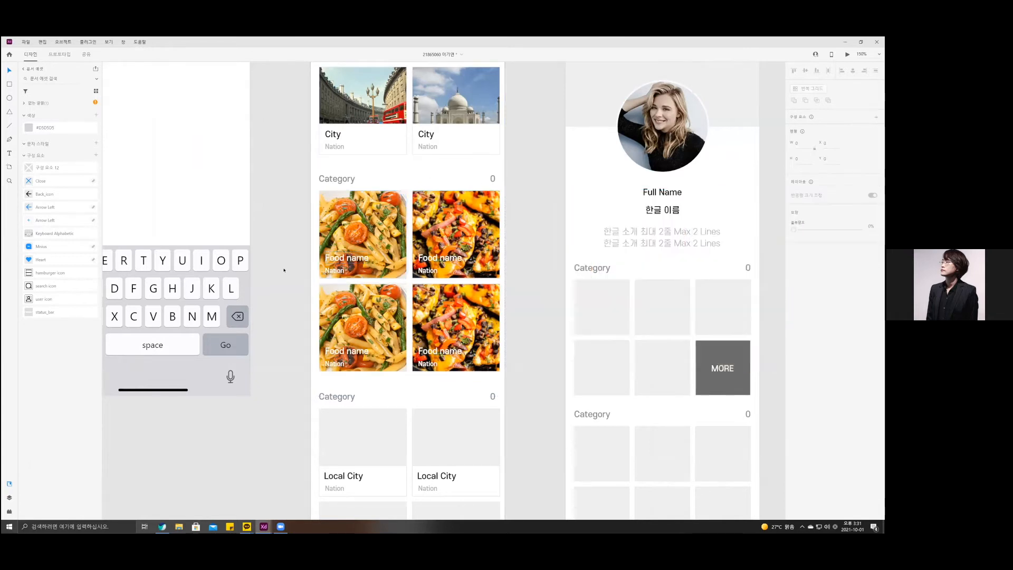
pyautogui.click(357, 234)
pyautogui.hotkey('ctrl', 'shift', 'z')
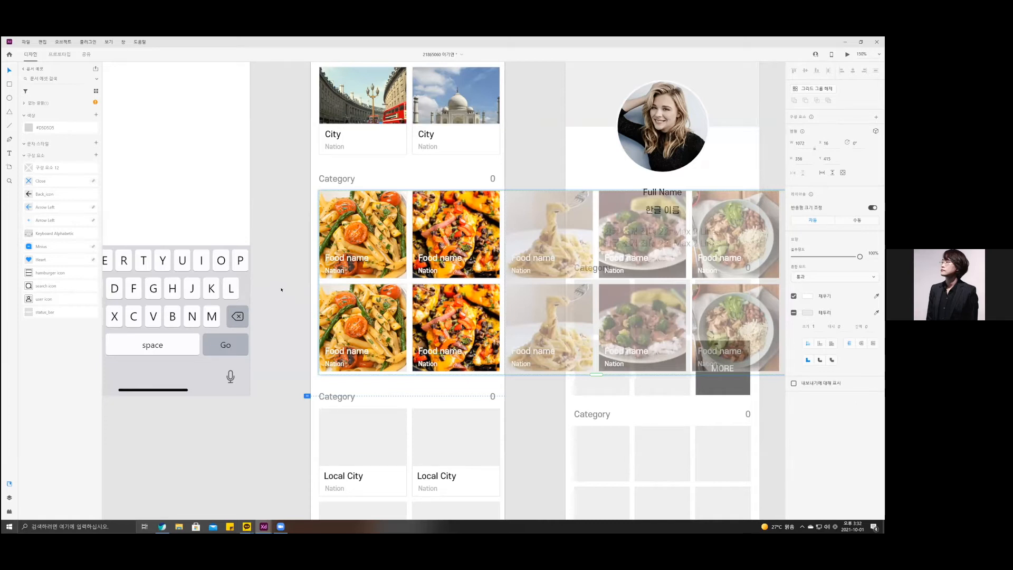
pyautogui.hotkey('ctrl', 'z')
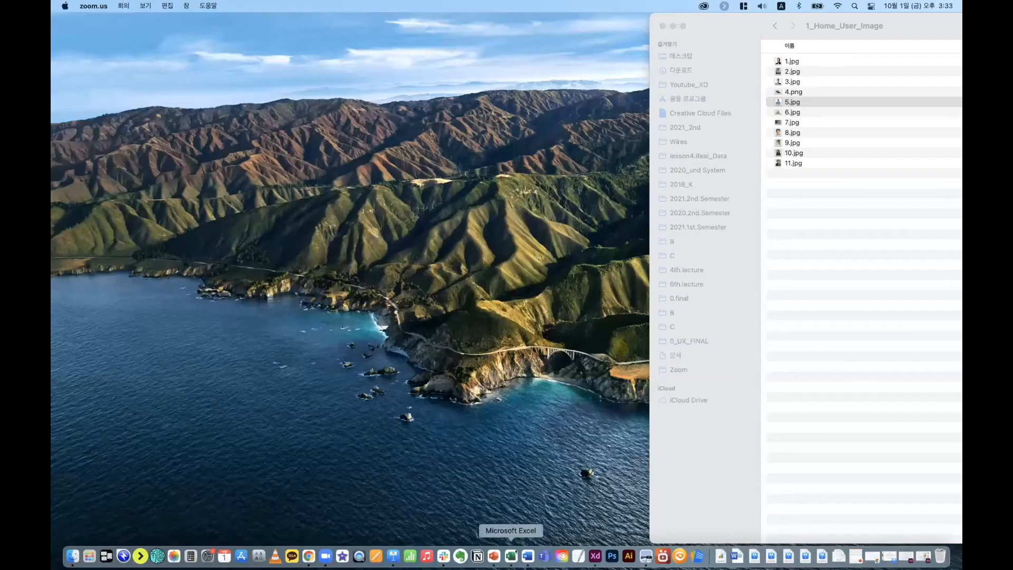
# Step: Back in the lesson4.Real Data_2 document, draw a 92 by 92 square on Search and repeat it into a grid about 230 by 192
pyautogui.click(595, 556)
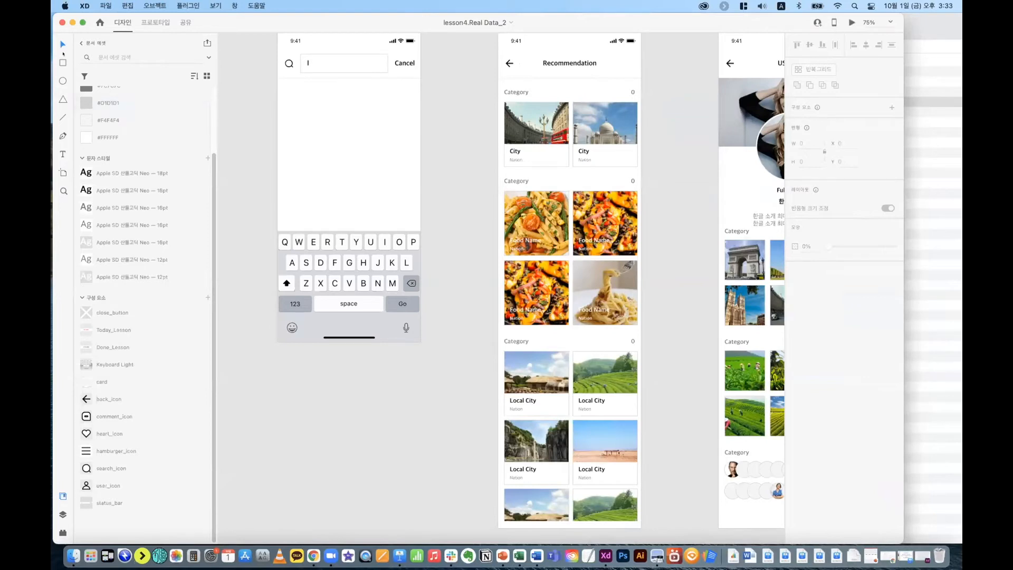
pyautogui.moveTo(291, 100); pyautogui.dragTo(320, 153)
pyautogui.click(306, 118)
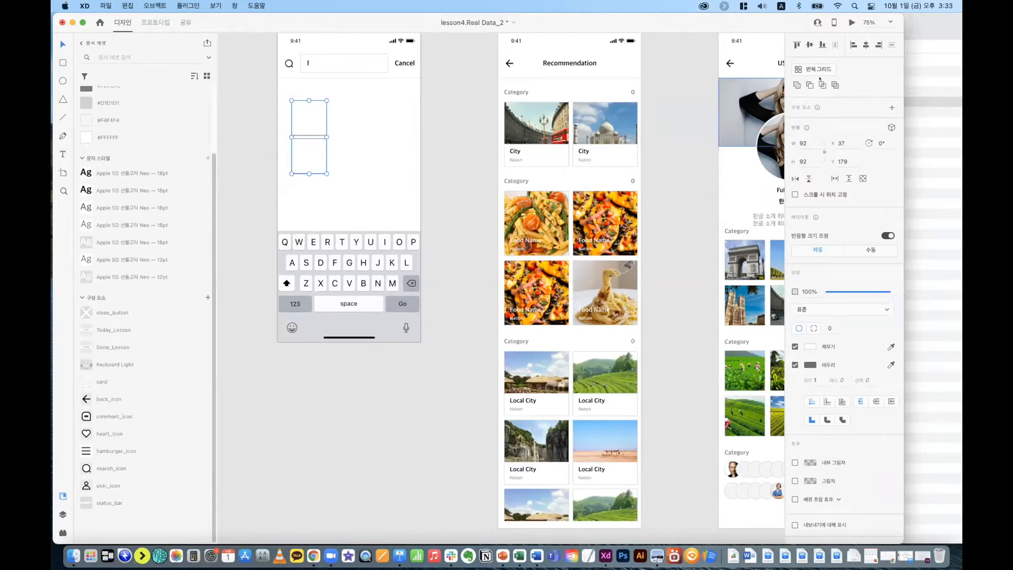
pyautogui.press('super+r')
pyautogui.moveTo(327, 137); pyautogui.dragTo(379, 137)
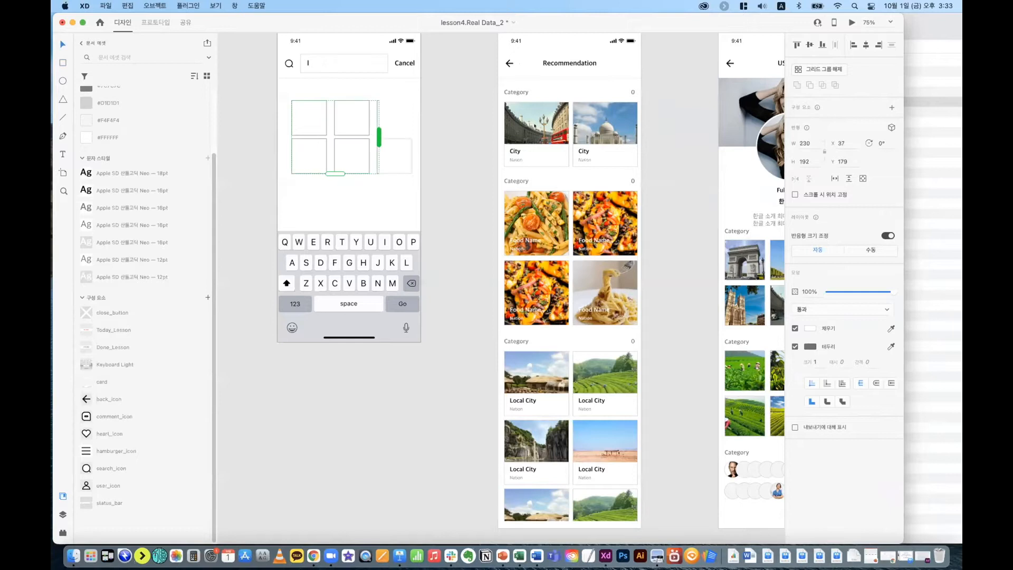
# Step: Try to fill the two-row square grid on Search with all eleven images from 1_Home_User_Image in Finder
pyautogui.press('super+Tab')
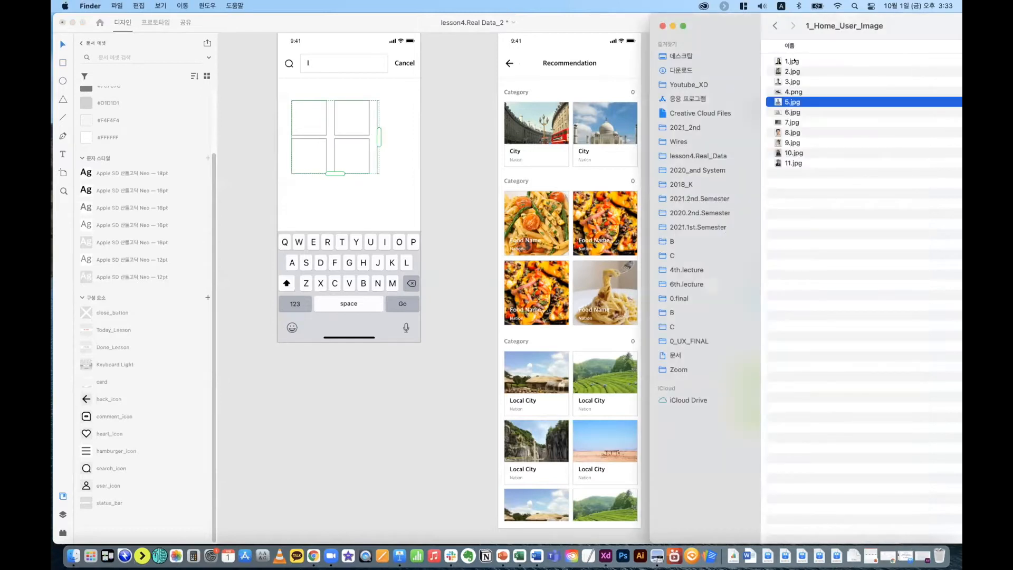
pyautogui.press('Up')
pyautogui.press('super+a')
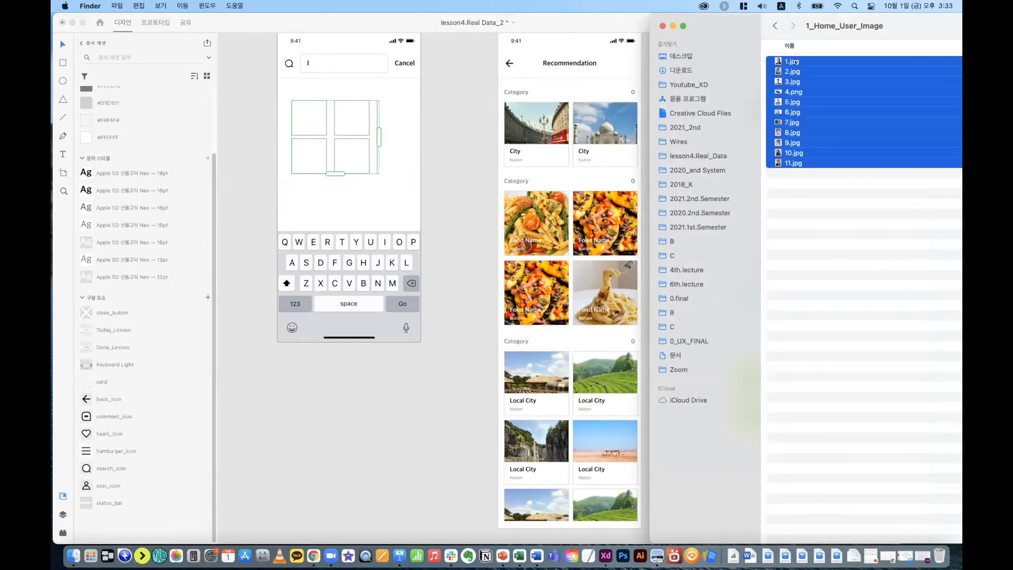
pyautogui.moveTo(567, 94); pyautogui.dragTo(310, 117)
pyautogui.click(273, 214)
pyautogui.click(393, 371)
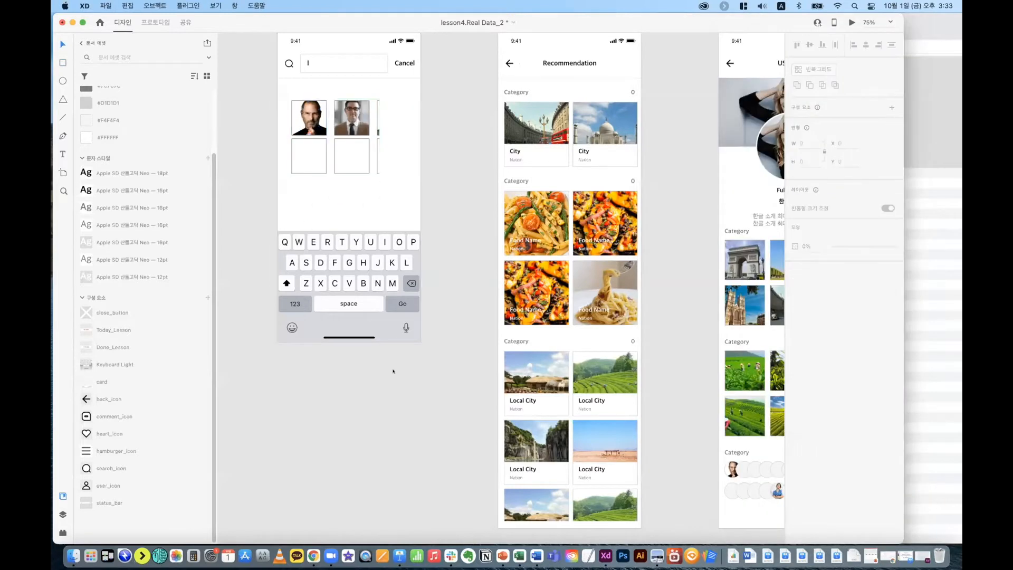
# Step: Undo the image fill and the repeat grid on Search, back to the single square
pyautogui.press('super+z')
pyautogui.click(358, 132)
pyautogui.press('super+z')
pyautogui.press('super+z')
pyautogui.press('super+z')
# Step: Duplicate the square on Search into a row of three and distribute the squares evenly horizontally
pyautogui.click(308, 119)
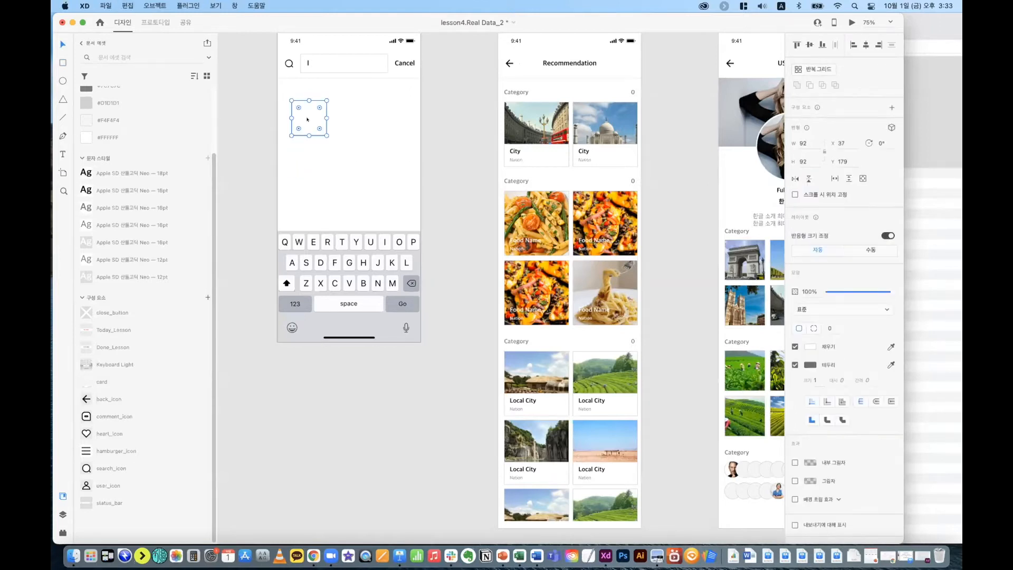
pyautogui.moveTo(308, 120); pyautogui.dragTo(393, 119)
pyautogui.click(352, 132)
pyautogui.keyDown('shift'); pyautogui.click(309, 119); pyautogui.keyUp('shift')
pyautogui.keyDown('shift'); pyautogui.click(390, 118); pyautogui.keyUp('shift')
pyautogui.click(834, 45)
pyautogui.click(450, 108)
# Step: Turn the three squares together into one repeat grid about 418 wide and 227 high
pyautogui.click(307, 120)
pyautogui.keyDown('shift'); pyautogui.click(351, 119); pyautogui.keyUp('shift')
pyautogui.keyDown('shift'); pyautogui.click(396, 116); pyautogui.keyUp('shift')
pyautogui.click(816, 69)
pyautogui.moveTo(348, 127); pyautogui.dragTo(350, 186)
pyautogui.moveTo(408, 144); pyautogui.dragTo(446, 141)
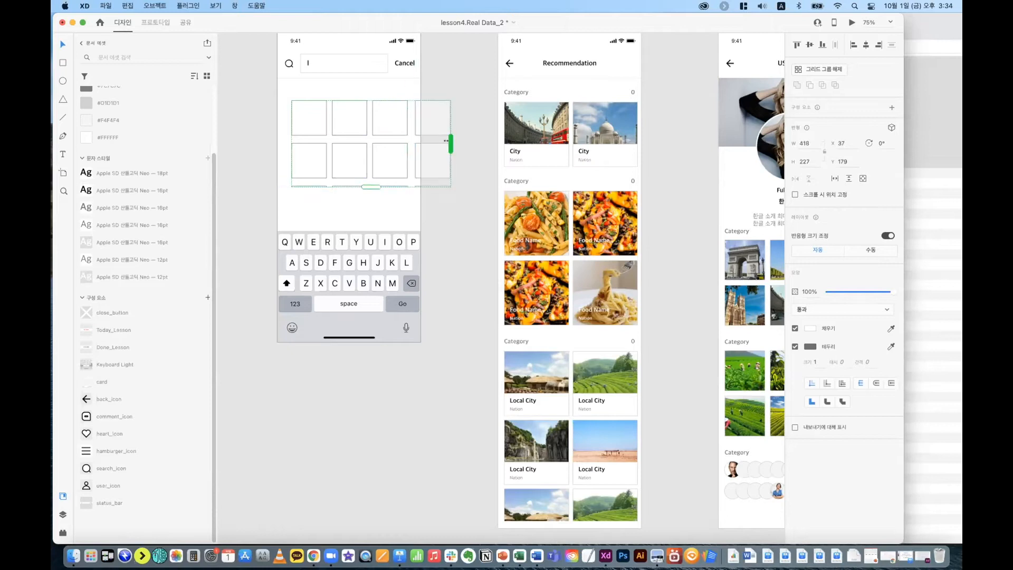
# Step: Try to fill the repeat grid of three-square sets with all eleven images from 1_Home_User_Image
pyautogui.press('super+Tab')
pyautogui.press('super+a')
pyautogui.moveTo(396, 104); pyautogui.dragTo(327, 117)
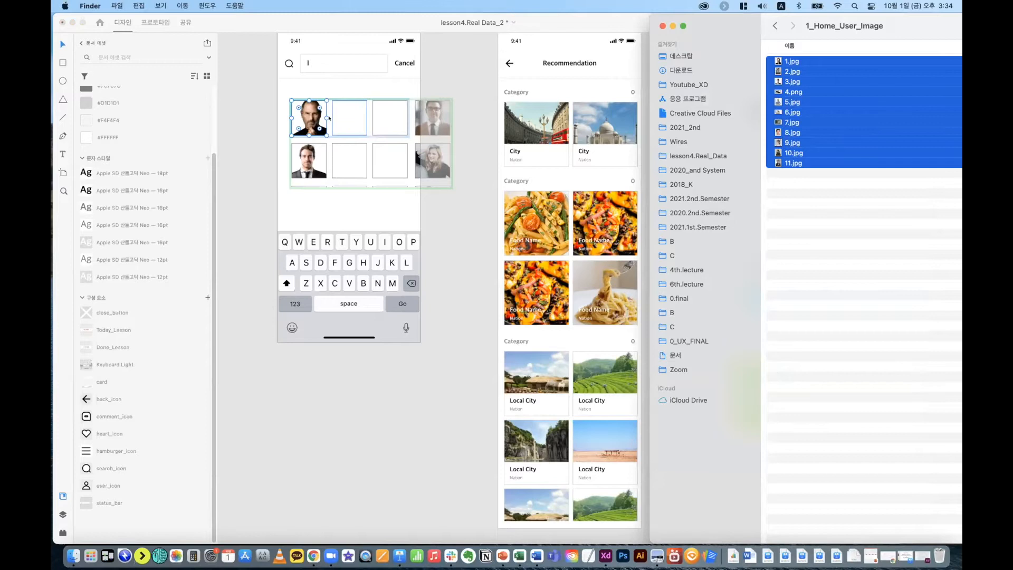
pyautogui.click(851, 230)
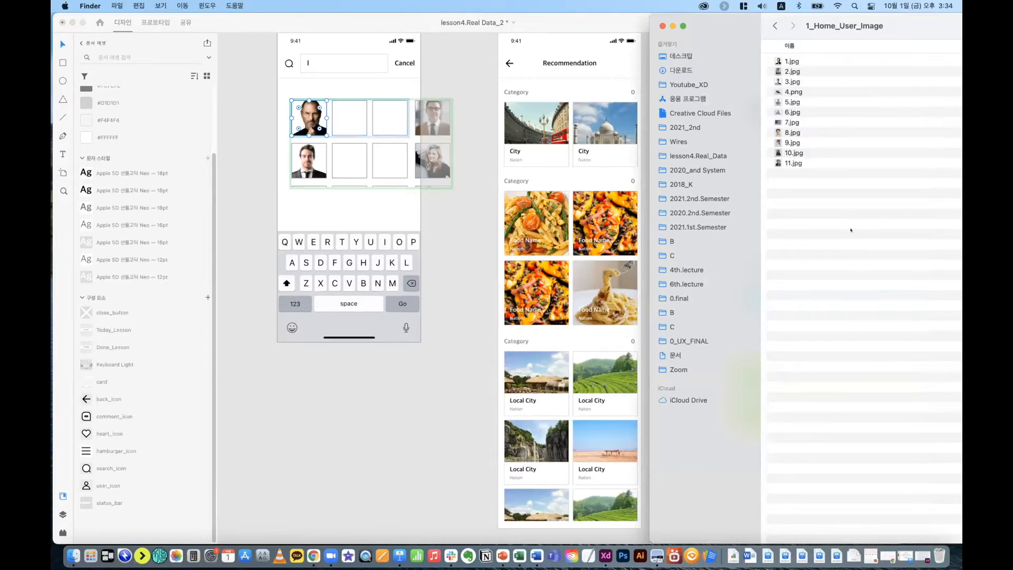
pyautogui.press('super+Tab')
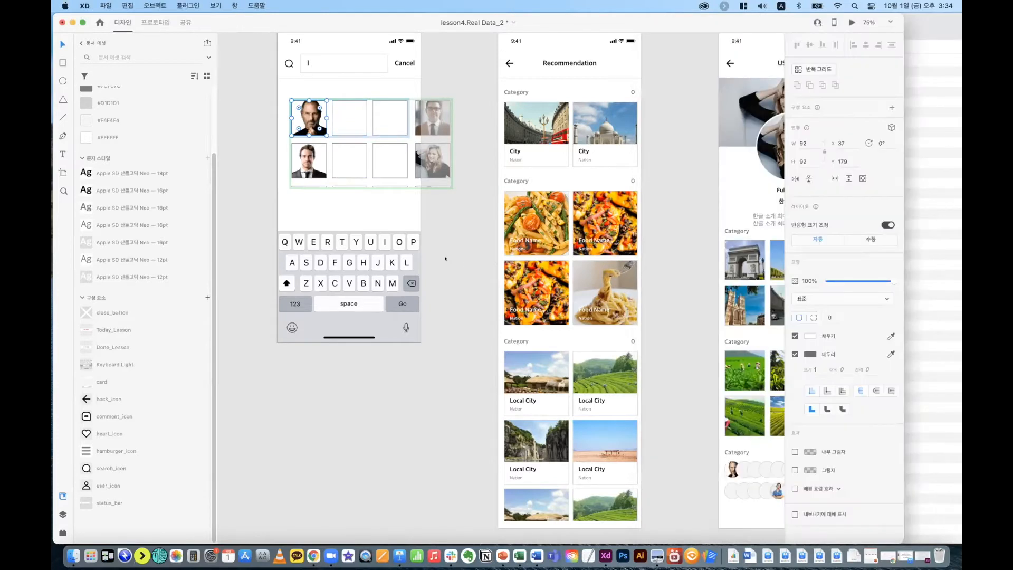
pyautogui.moveTo(445, 259); pyautogui.dragTo(473, 161)
pyautogui.click(467, 227)
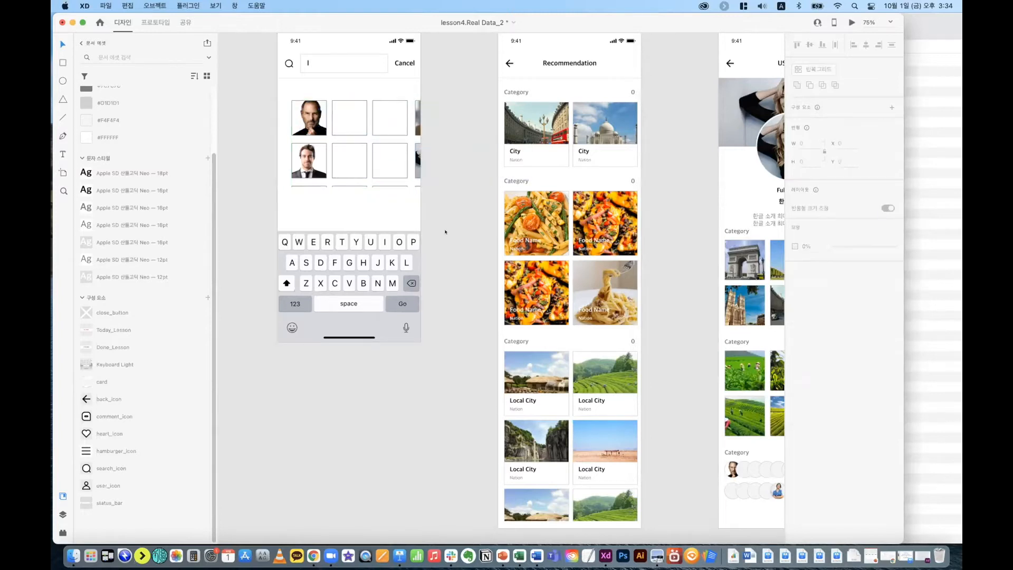
# Step: Undo the fill, the three-square repeat grid and the duplicated squares, keeping only the original square on Search
pyautogui.press('super+z')
pyautogui.press('super+z')
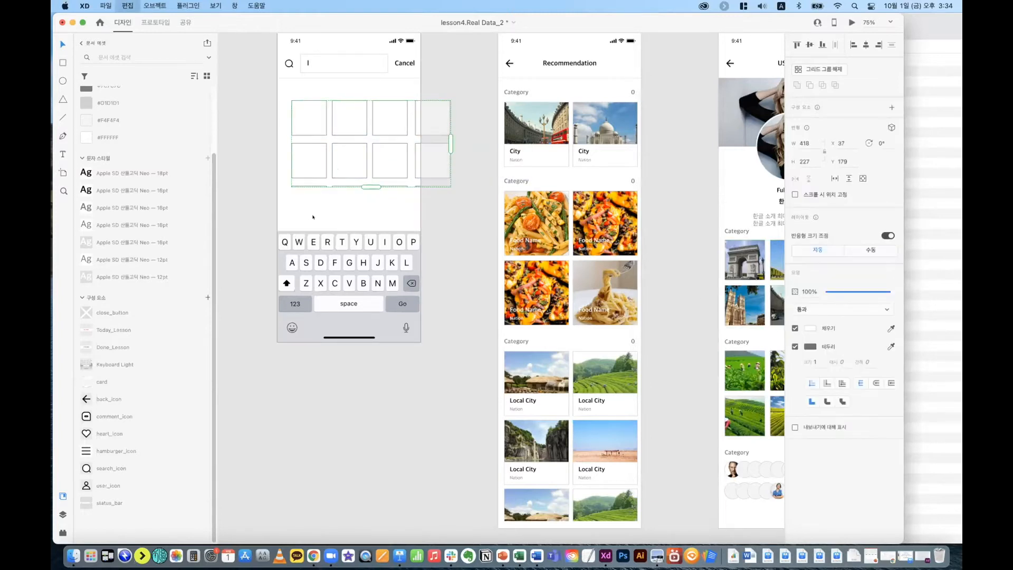
pyautogui.press('super+z')
pyautogui.press('super+z')
pyautogui.press('super+z')
pyautogui.press('super+z')
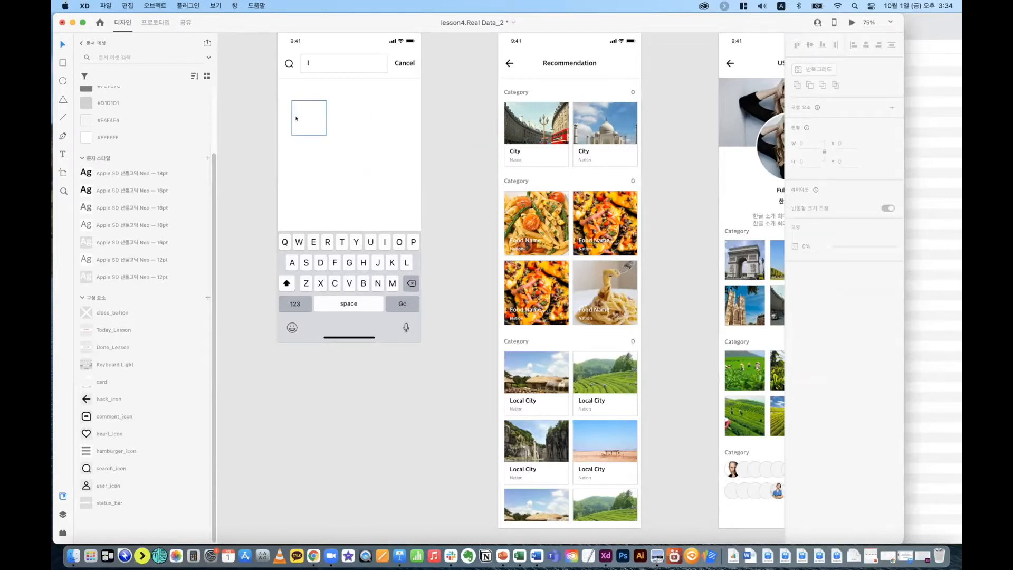
# Step: Repeat the single square on Search into a three-row grid about 392 wide and 288 high
pyautogui.press('super+r')
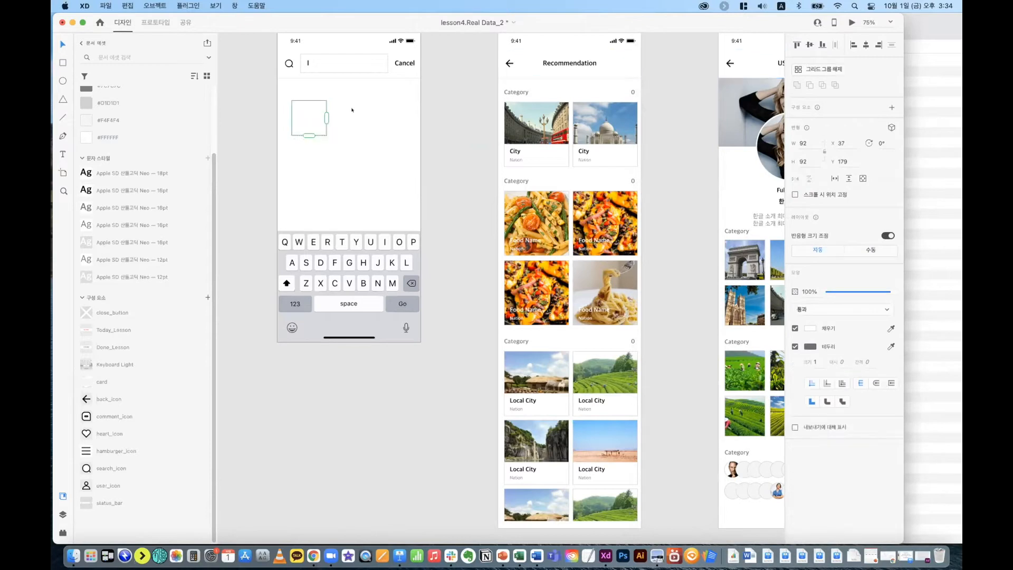
pyautogui.moveTo(328, 119); pyautogui.dragTo(437, 117)
pyautogui.moveTo(367, 136); pyautogui.dragTo(366, 210)
# Step: Fill the three-row grid made from the single square with all eleven 1_Home_User_Image images
pyautogui.press('super+Tab')
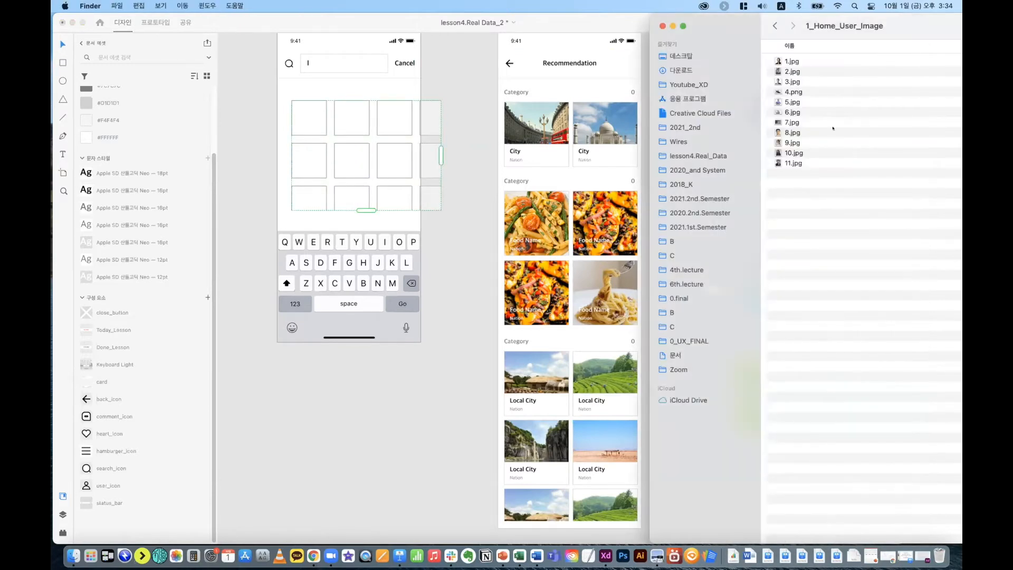
pyautogui.click(833, 128)
pyautogui.press('super+a')
pyautogui.moveTo(833, 127); pyautogui.dragTo(304, 119)
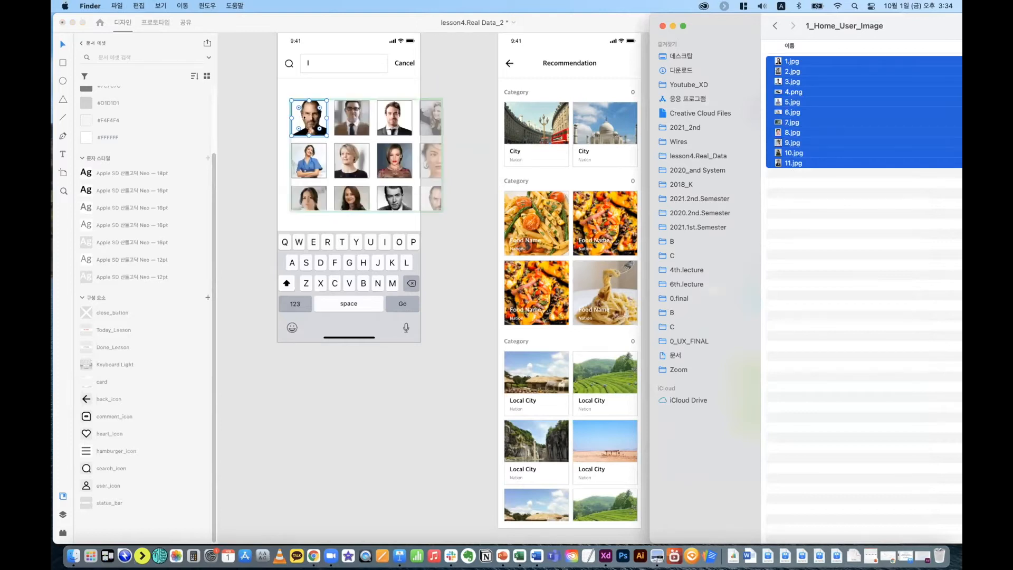
pyautogui.press('super+Tab')
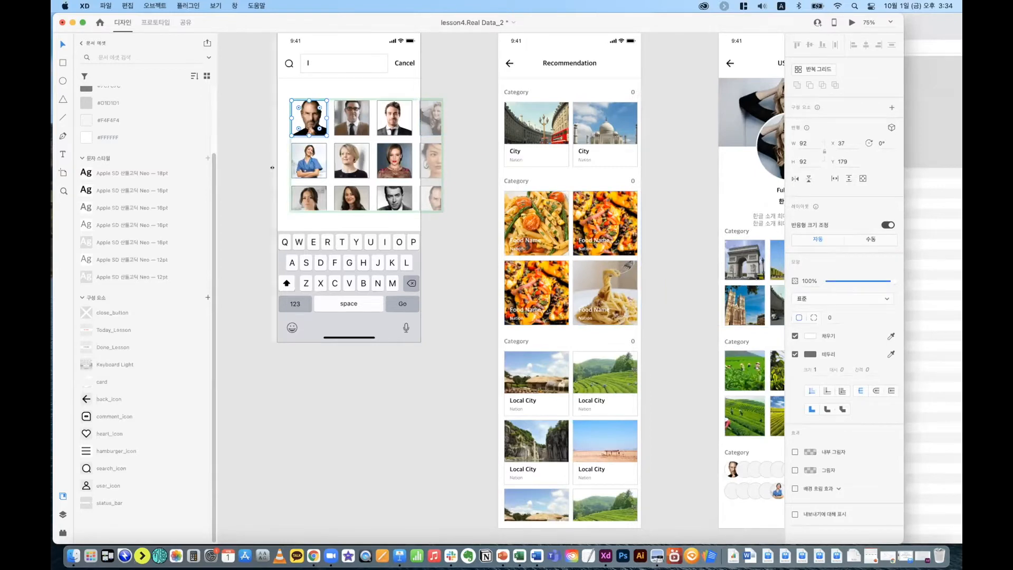
# Step: Undo the image fill, the repeat grid and the square so the Search artboard is empty above its keyboard
pyautogui.press('Delete')
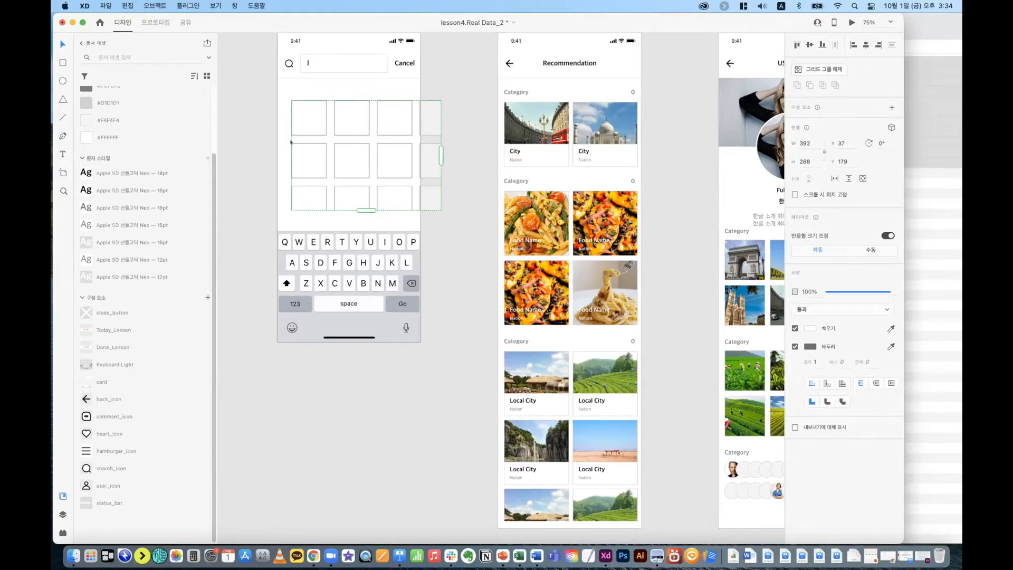
pyautogui.click(241, 186)
pyautogui.press('super+z')
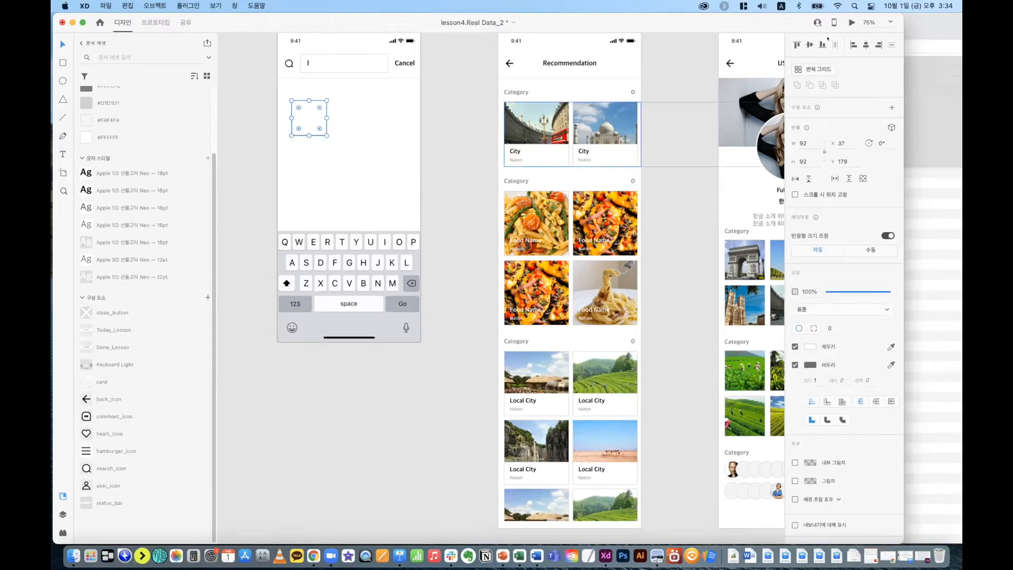
pyautogui.press('super+z')
pyautogui.press('super+z')
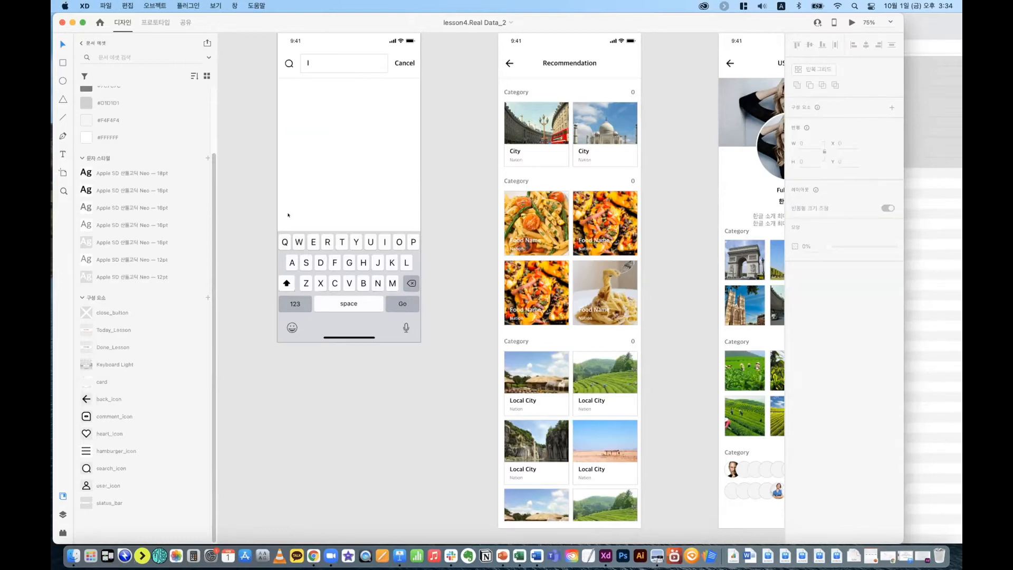
pyautogui.press('super+0')
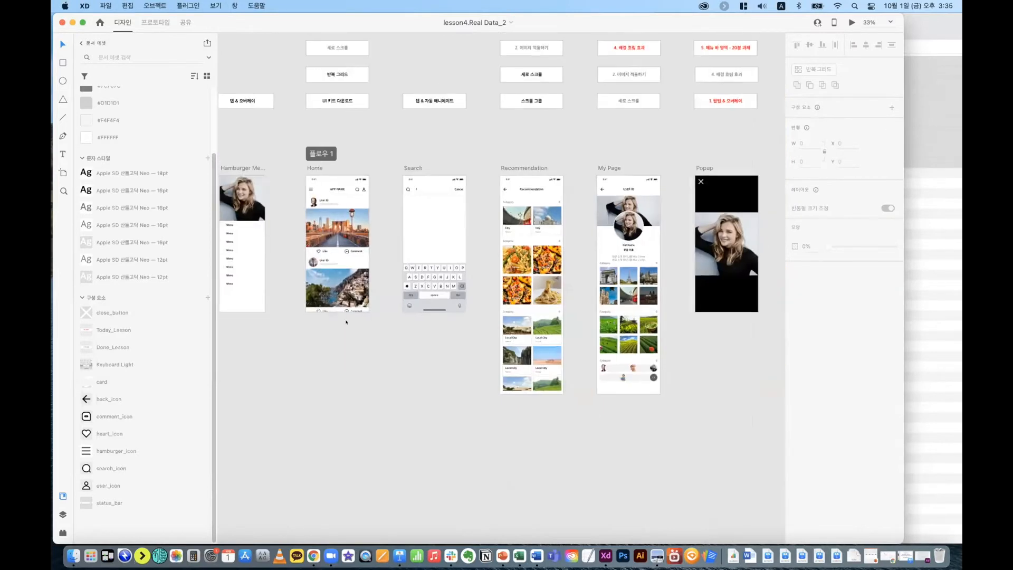
# Step: Switch to Finder, go up from 1_Home_User_Image to the lesson4.Real_Data folder, and return to the Adobe XD document
pyautogui.moveTo(382, 401); pyautogui.dragTo(436, 387)
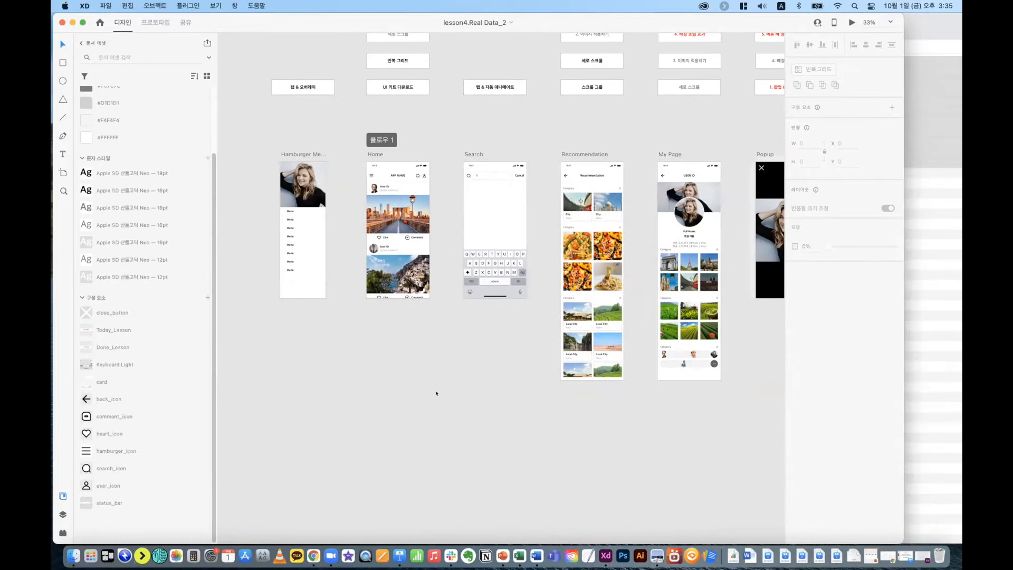
pyautogui.press('super+Tab')
pyautogui.press('super+a')
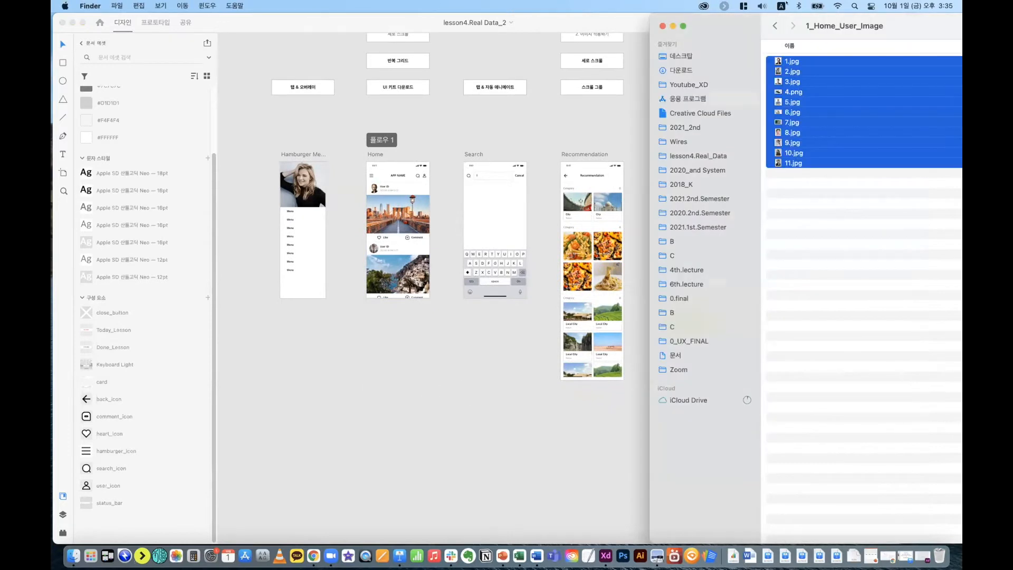
pyautogui.click(776, 26)
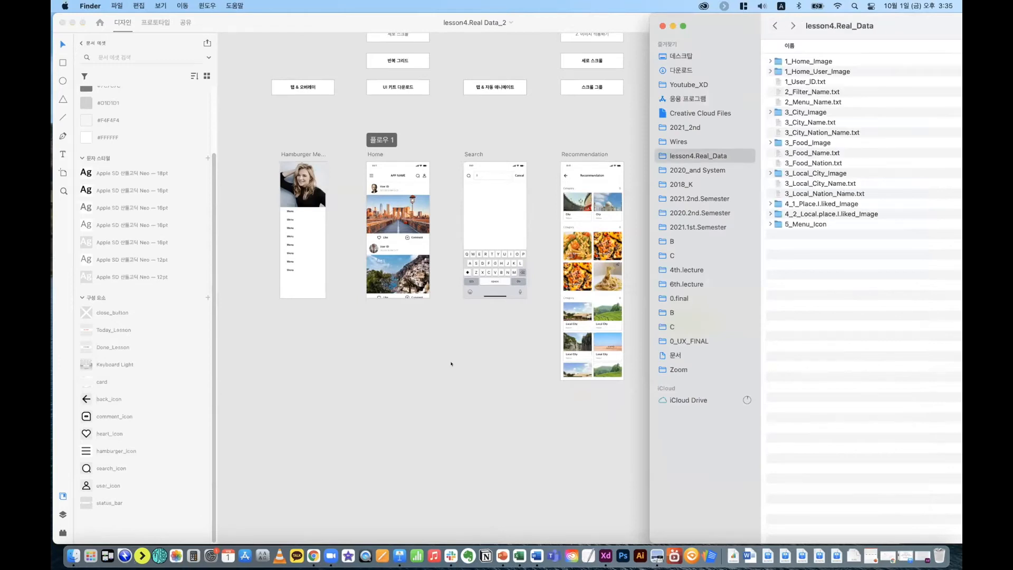
pyautogui.click(451, 364)
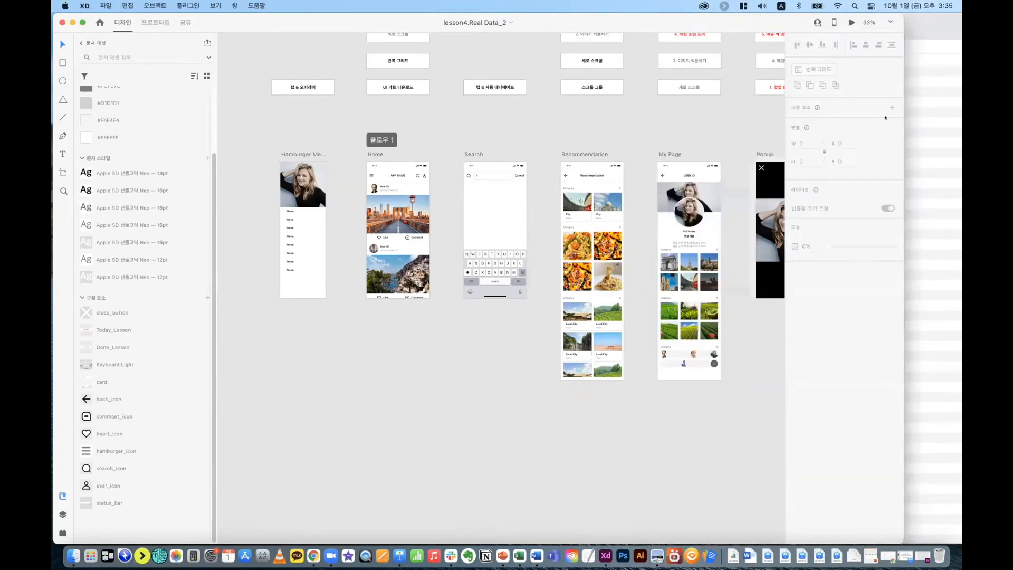
# Step: Replace the first post's User ID text on the Home artboard with "Silver"
pyautogui.press('super+1')
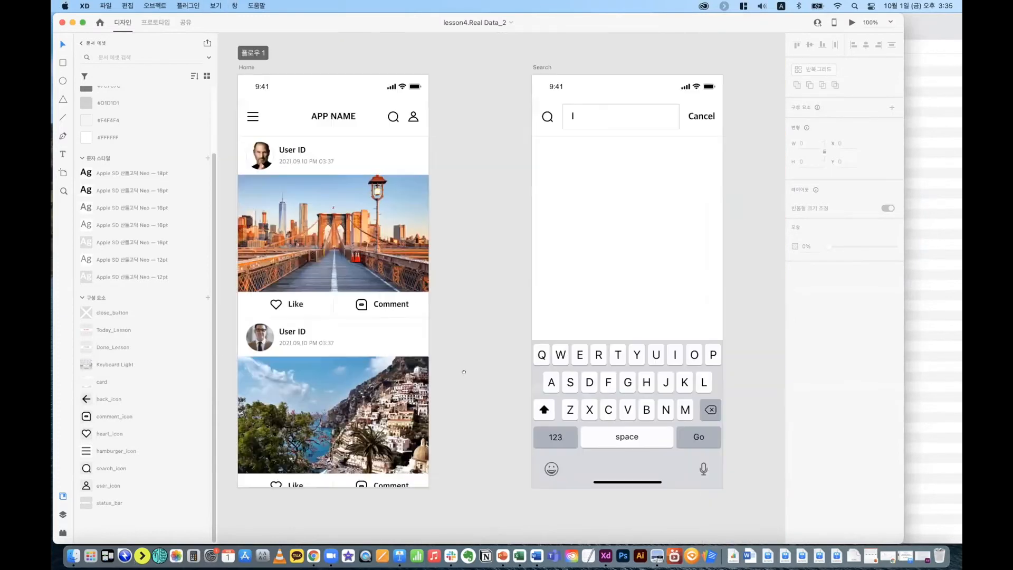
pyautogui.click(363, 180)
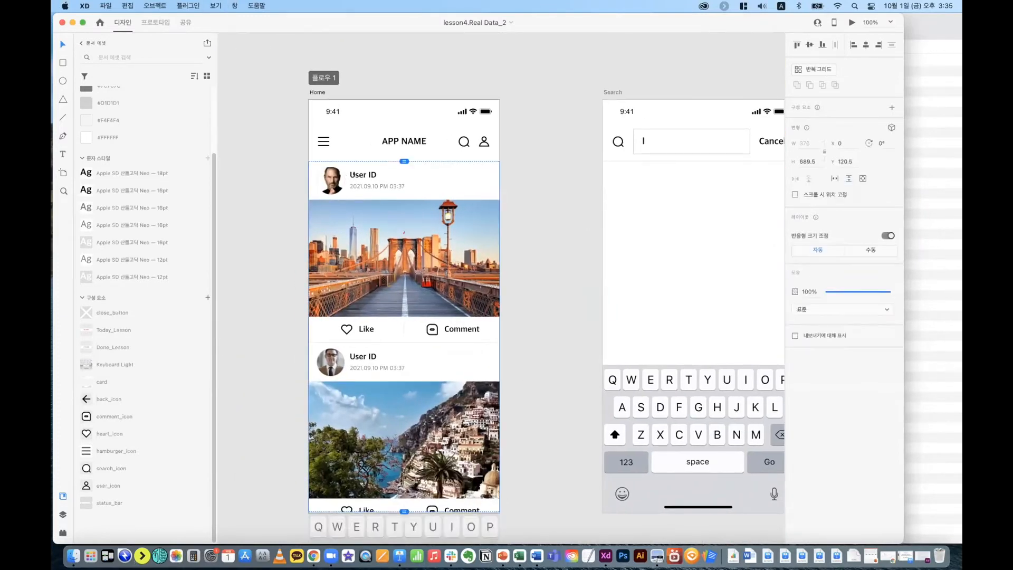
pyautogui.doubleClick(363, 180)
pyautogui.write('S')
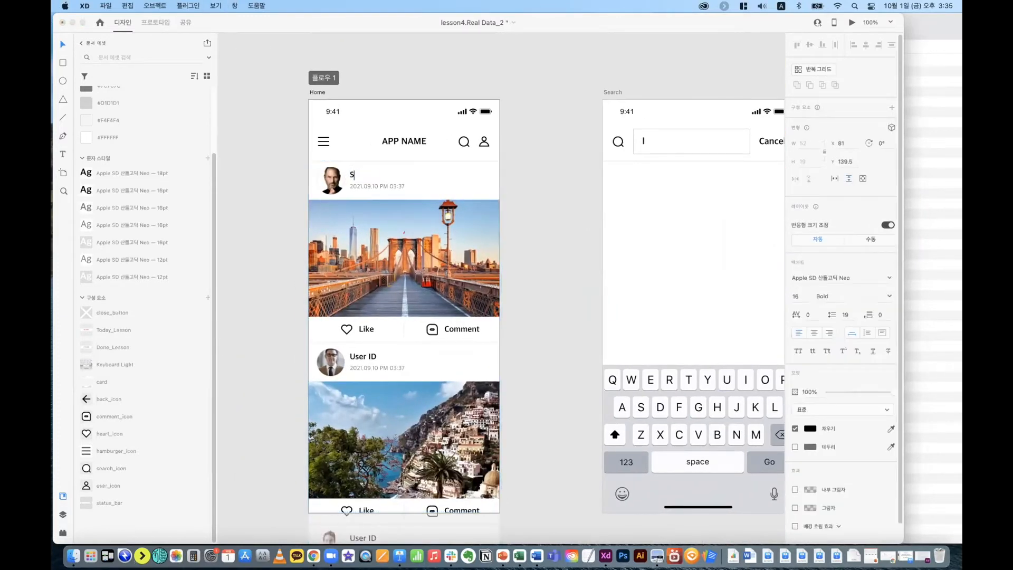
pyautogui.press('BackSpace')
pyautogui.write('silver')
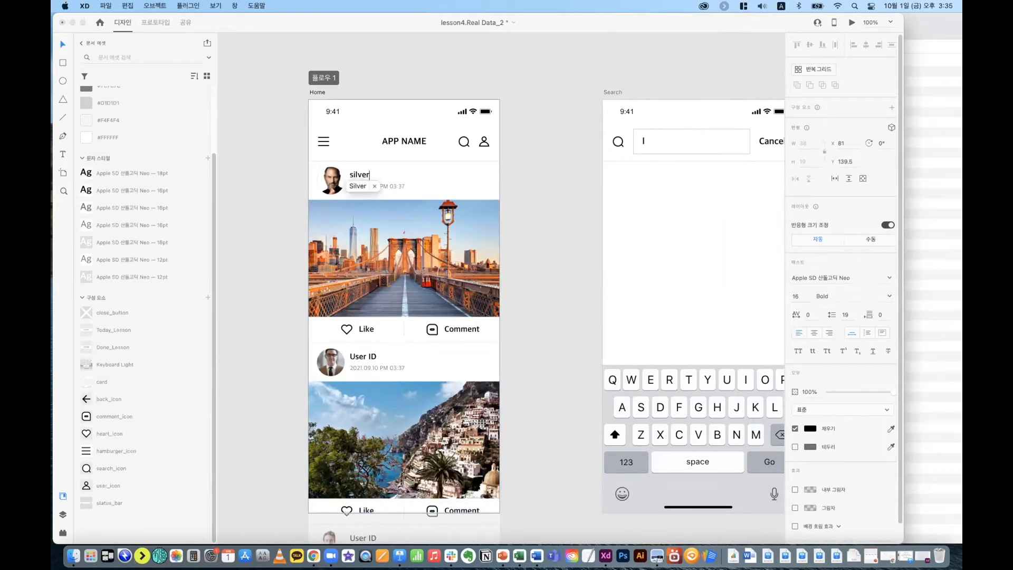
pyautogui.press('Escape')
# Step: Open 1_User_ID.txt from lesson4.Real_Data, examine how its user IDs are listed line by line, and close it
pyautogui.click(938, 230)
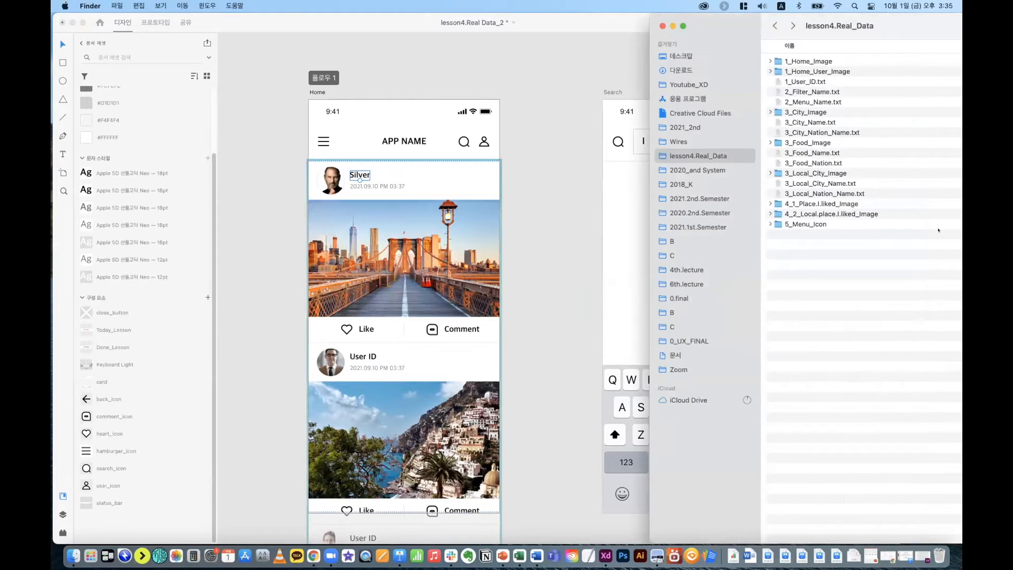
pyautogui.doubleClick(802, 81)
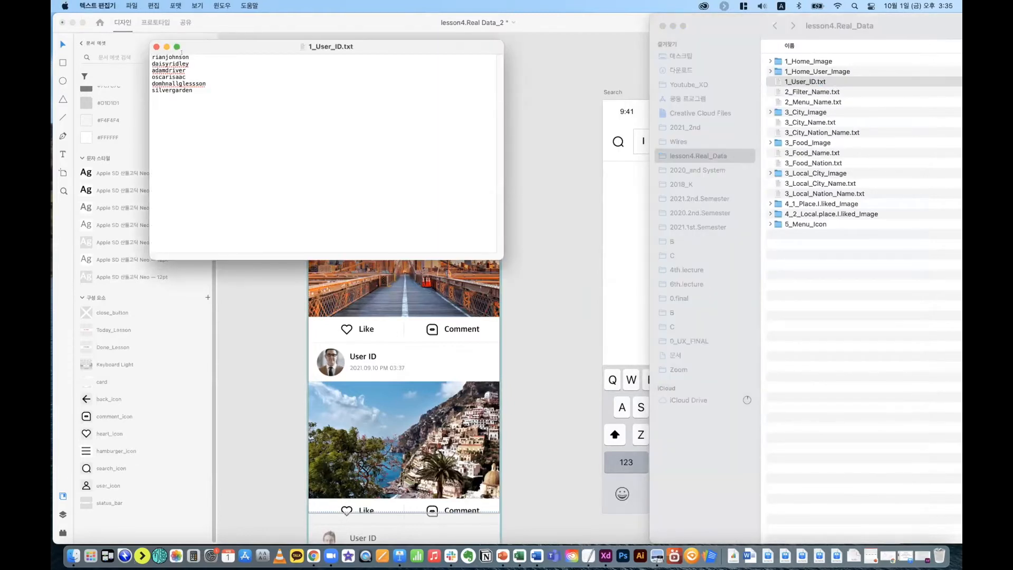
pyautogui.tripleClick(170, 57)
pyautogui.tripleClick(170, 64)
pyautogui.tripleClick(172, 90)
pyautogui.click(218, 94)
pyautogui.click(156, 46)
pyautogui.click(566, 151)
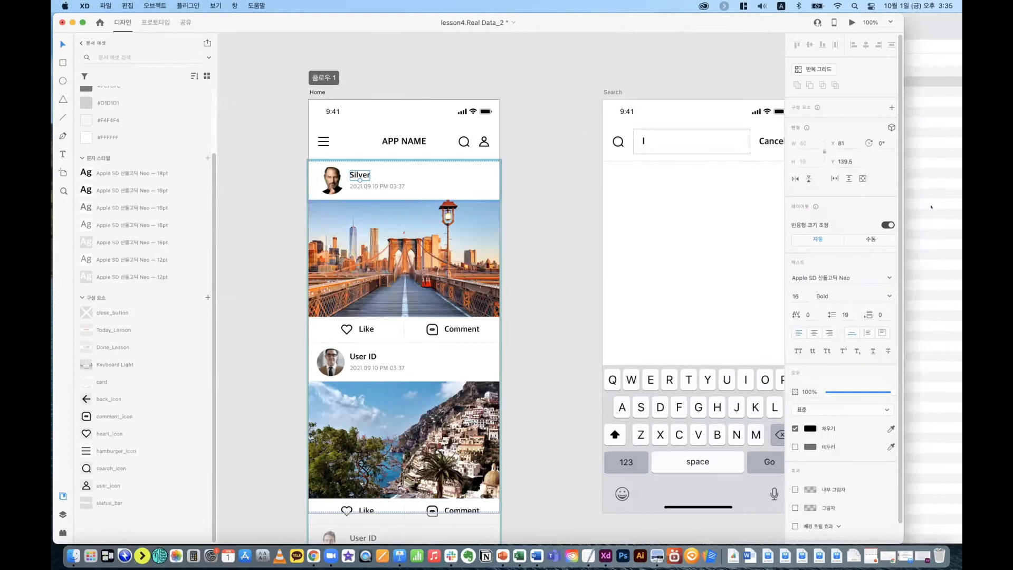
# Step: Fill the user ID labels of the Home feed's repeat grid with the entries in 1_User_ID.txt
pyautogui.click(801, 86)
pyautogui.moveTo(801, 80); pyautogui.dragTo(355, 175)
pyautogui.scroll(-10, 361, 368)
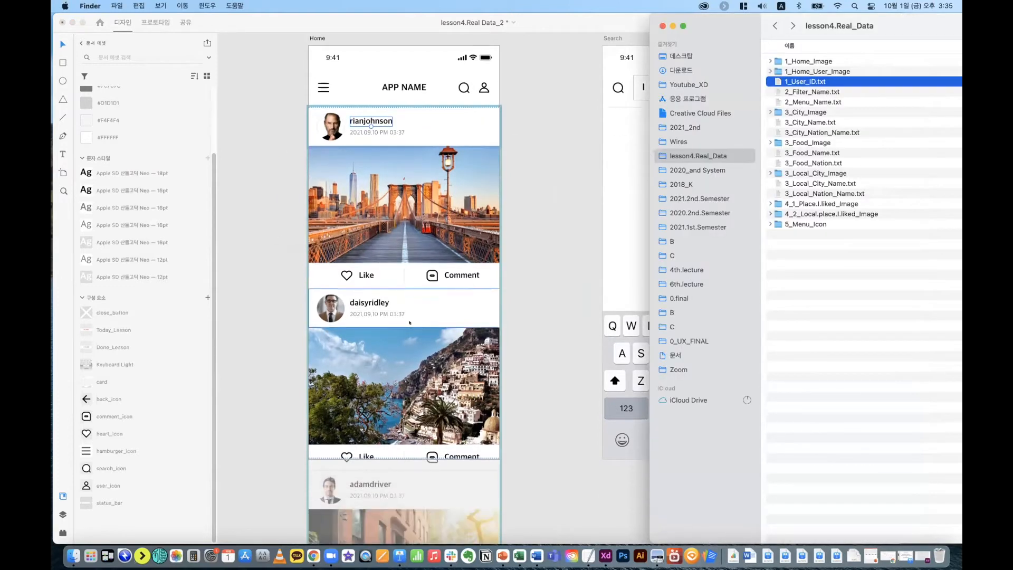
pyautogui.scroll(10, 410, 322)
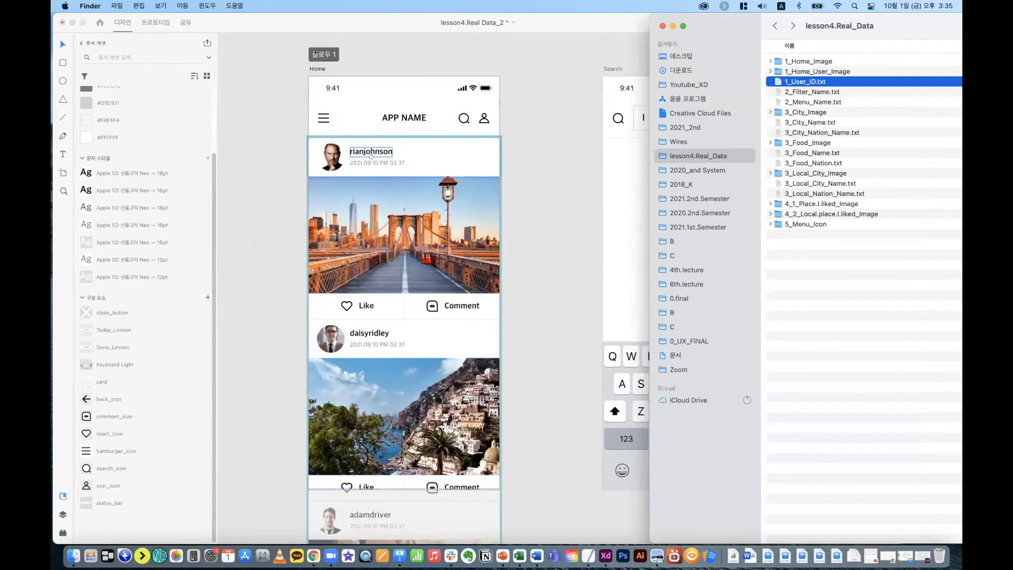
# Step: Preview the Home artboard, scroll through its feed to check the user IDs, and close the preview
pyautogui.click(307, 61)
pyautogui.click(317, 68)
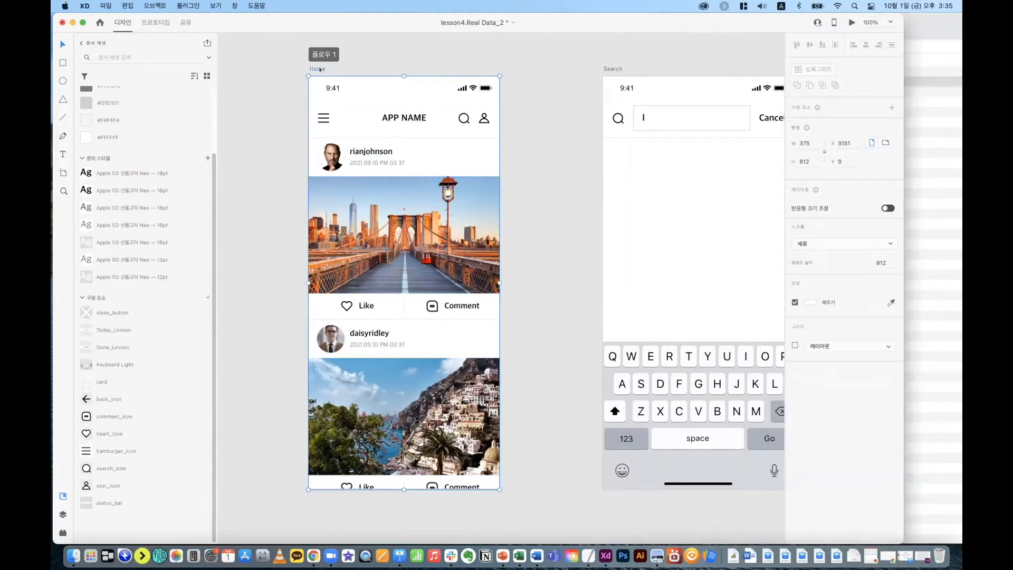
pyautogui.press('super+Return')
pyautogui.scroll(-10, 402, 281)
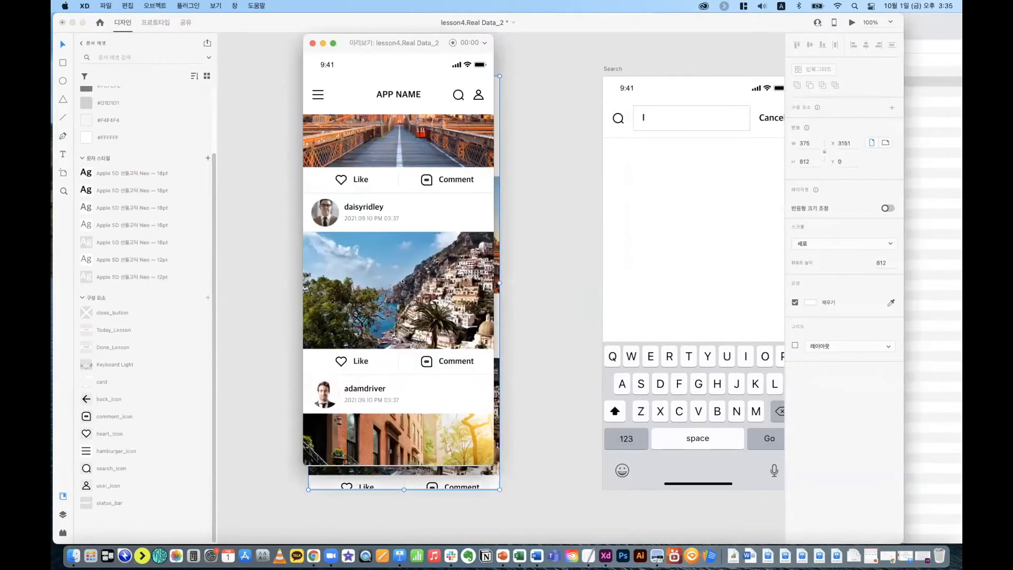
pyautogui.scroll(10, 403, 281)
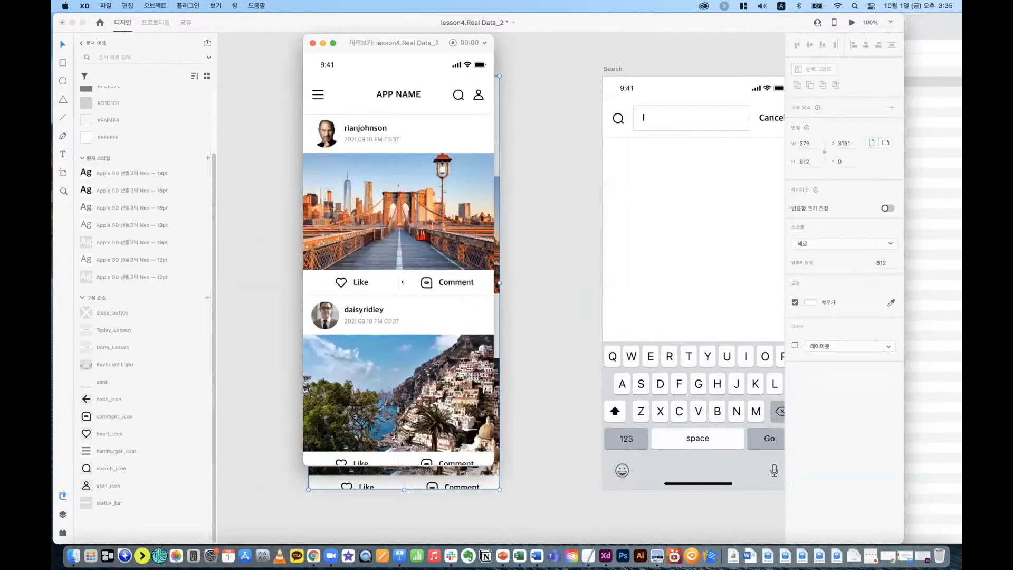
pyautogui.click(541, 207)
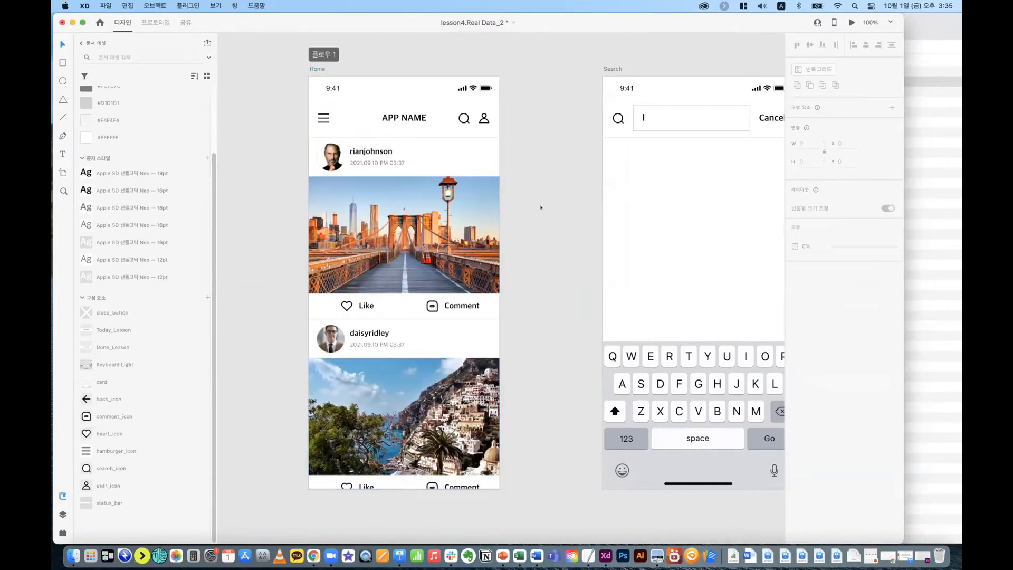
# Step: Fill the menu labels of the Hamburger Menu artboard's repeat grid with the entries in 2_Filter_Name.txt
pyautogui.press('super+minus')
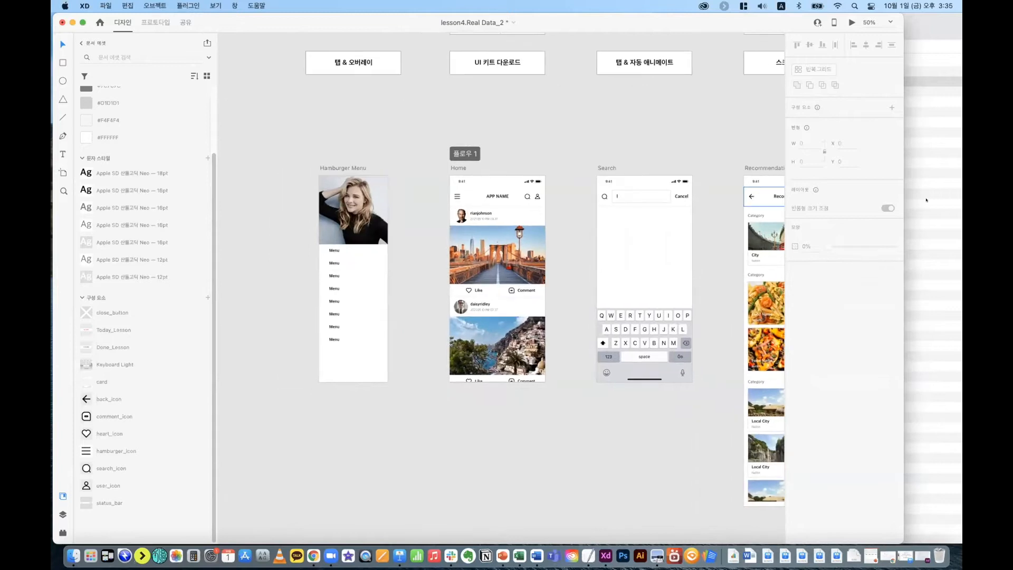
pyautogui.click(926, 200)
pyautogui.click(808, 92)
pyautogui.moveTo(809, 92); pyautogui.dragTo(354, 167)
pyautogui.click(353, 167)
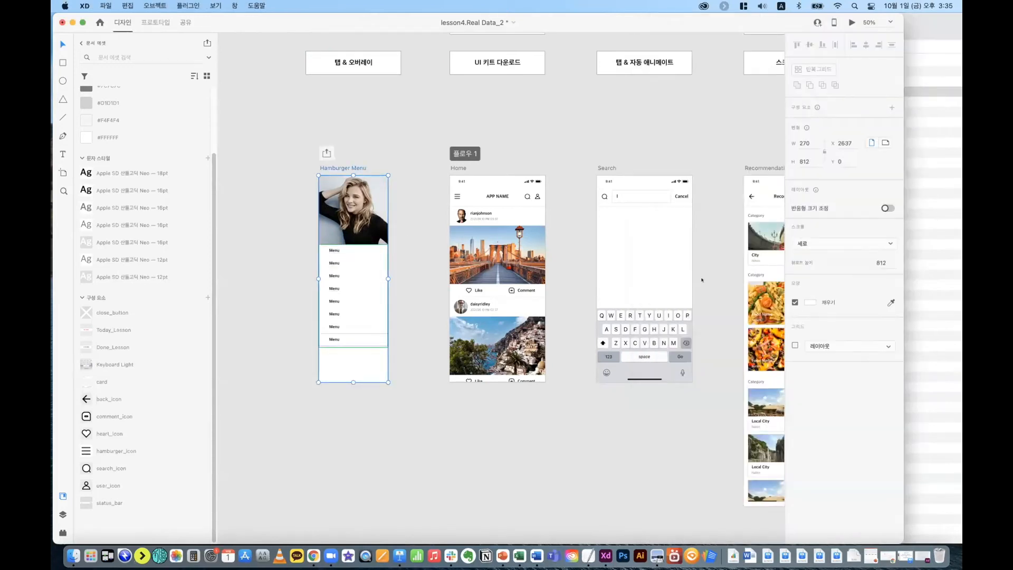
pyautogui.press('super+Tab')
pyautogui.moveTo(815, 91); pyautogui.dragTo(332, 249)
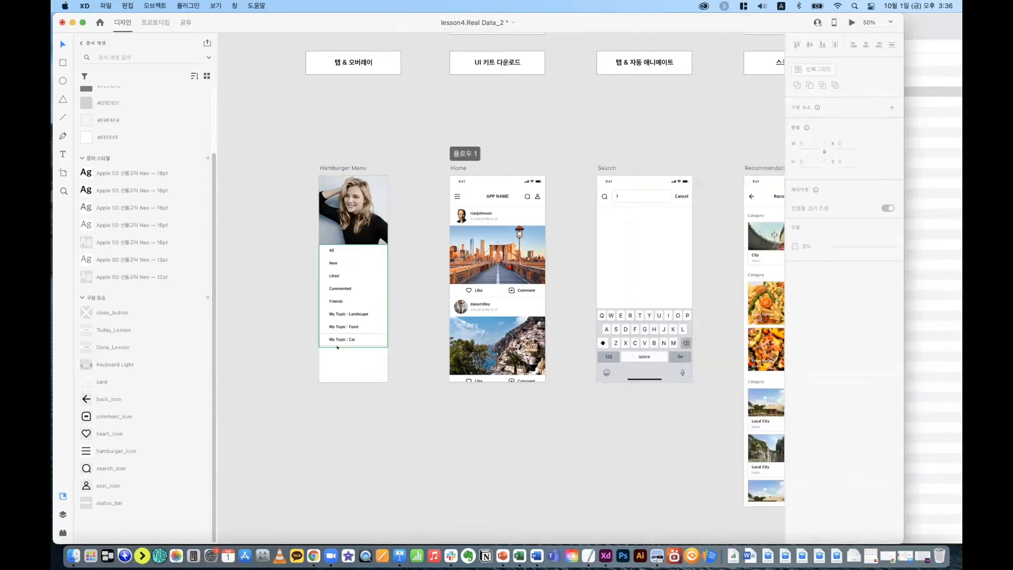
# Step: Preview Home, scroll its feed, open and dismiss the hamburger menu overlay to check its labels, and close the preview
pyautogui.click(459, 168)
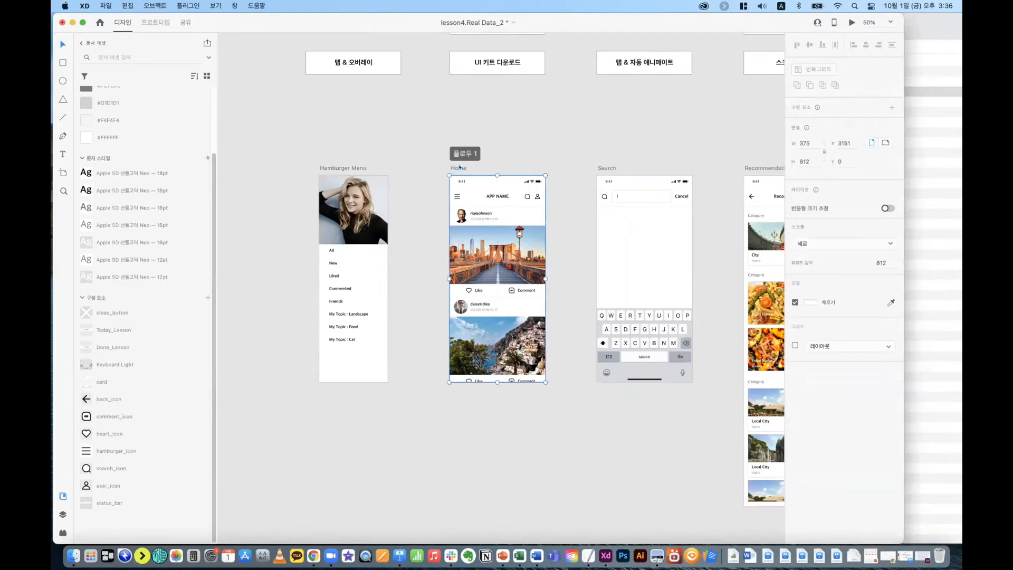
pyautogui.press('super+Return')
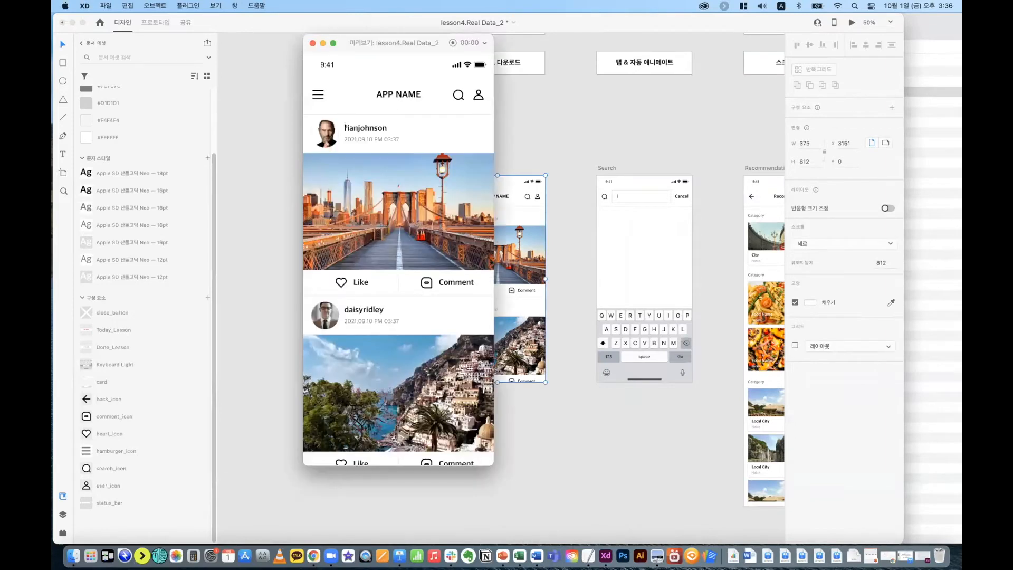
pyautogui.scroll(-10, 397, 239)
pyautogui.scroll(10, 393, 249)
pyautogui.click(317, 94)
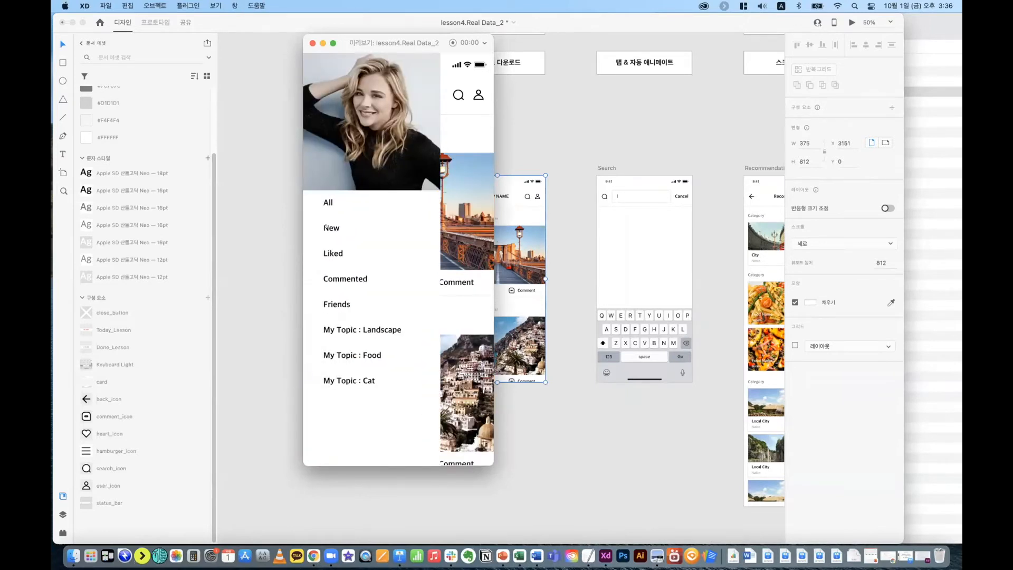
pyautogui.click(443, 152)
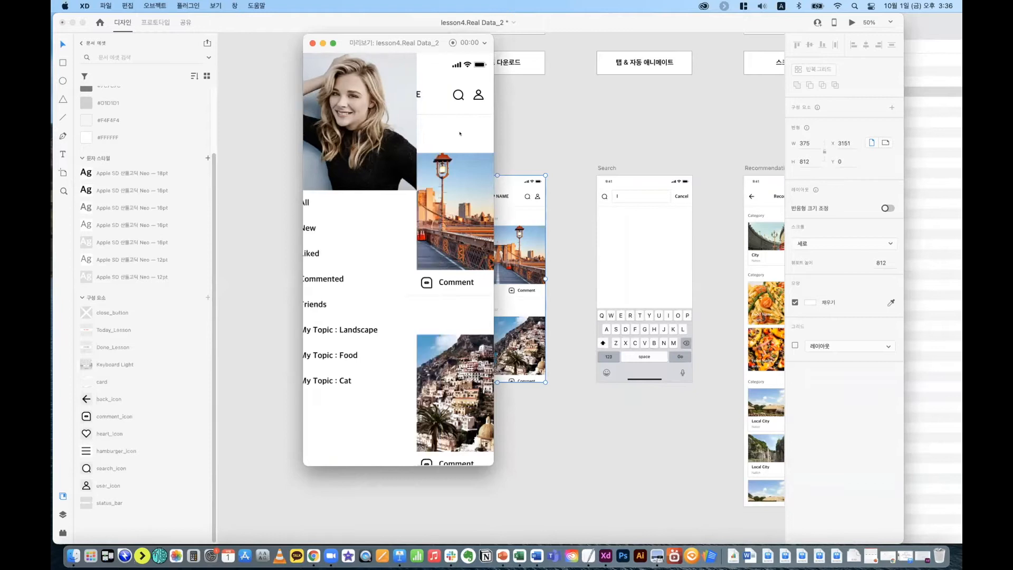
pyautogui.click(310, 95)
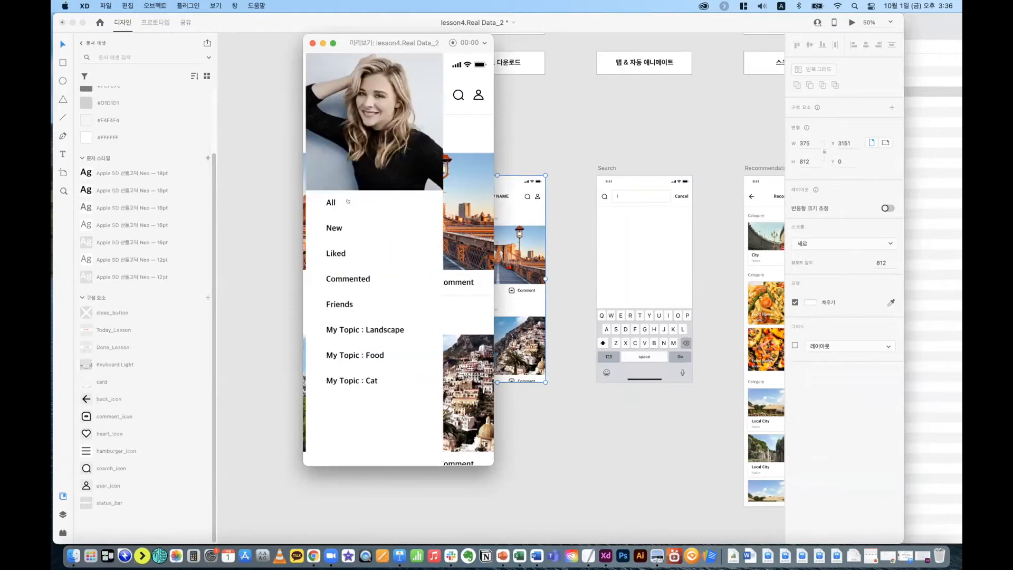
pyautogui.click(318, 90)
pyautogui.click(320, 89)
pyautogui.click(452, 132)
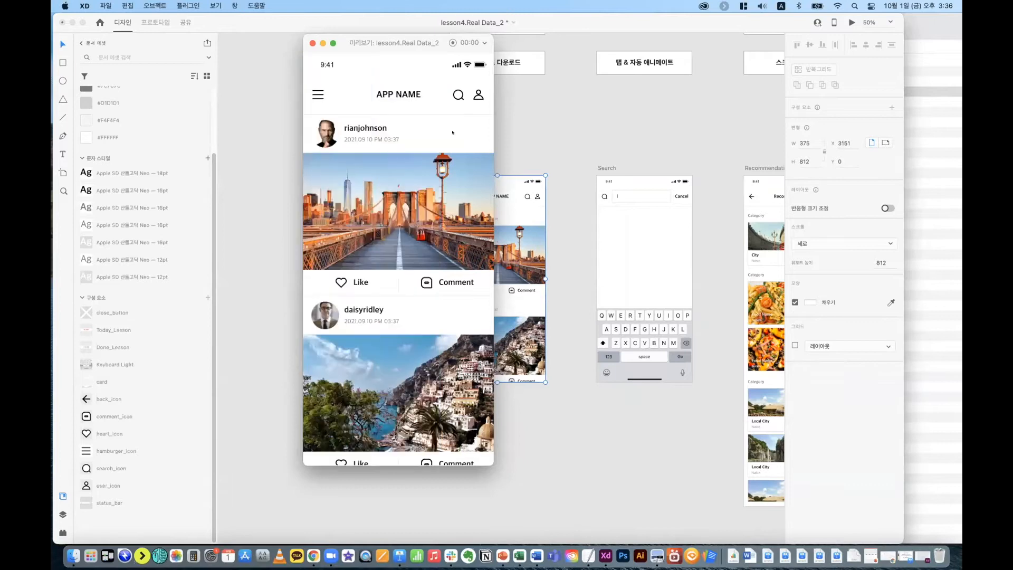
pyautogui.click(312, 43)
pyautogui.click(445, 118)
# Step: Fill the Recommendation artboard's City labels from 3_City_Name.txt and the Nation labels below them from 3_City_Nation_Name.txt
pyautogui.hscroll(5, 446, 117)
pyautogui.hscroll(5, 446, 118)
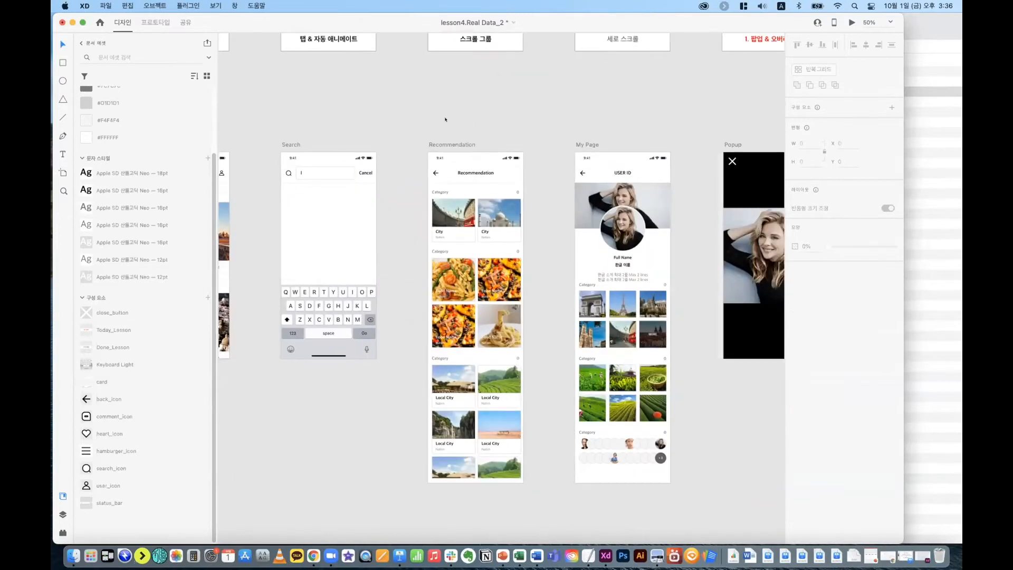
pyautogui.press('super+1')
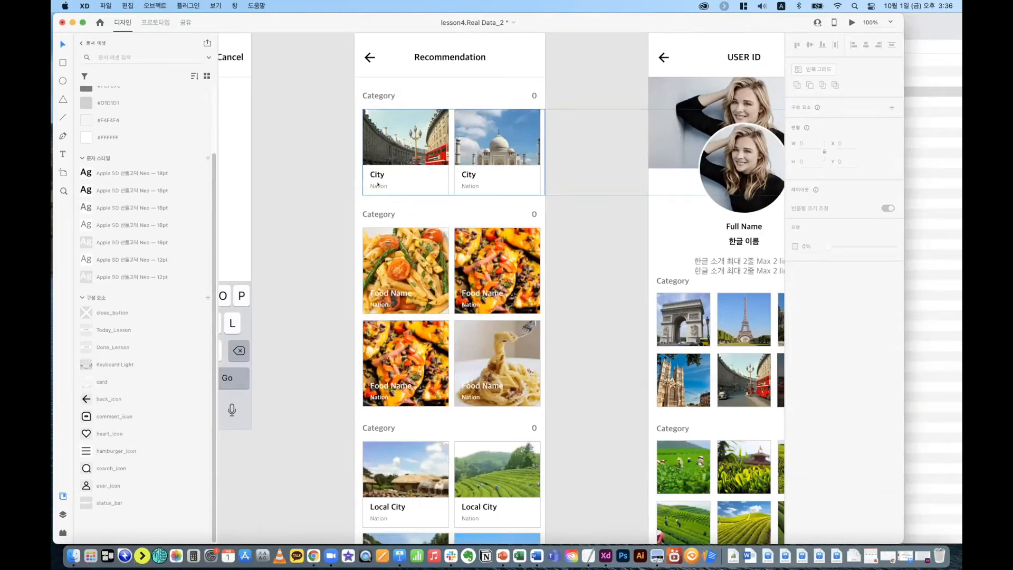
pyautogui.press('super+Tab')
pyautogui.click(776, 25)
pyautogui.click(793, 25)
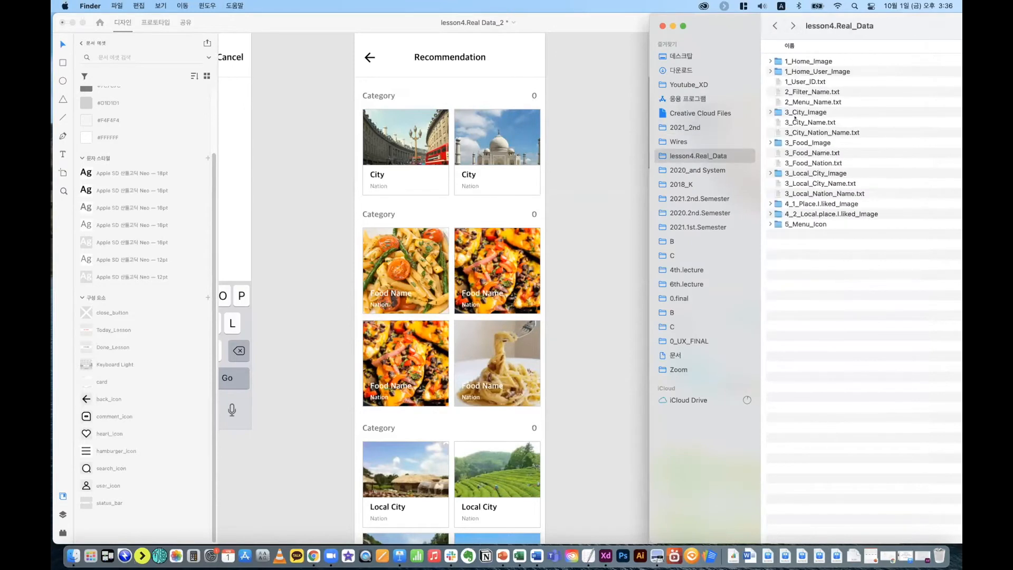
pyautogui.moveTo(795, 120); pyautogui.dragTo(372, 169)
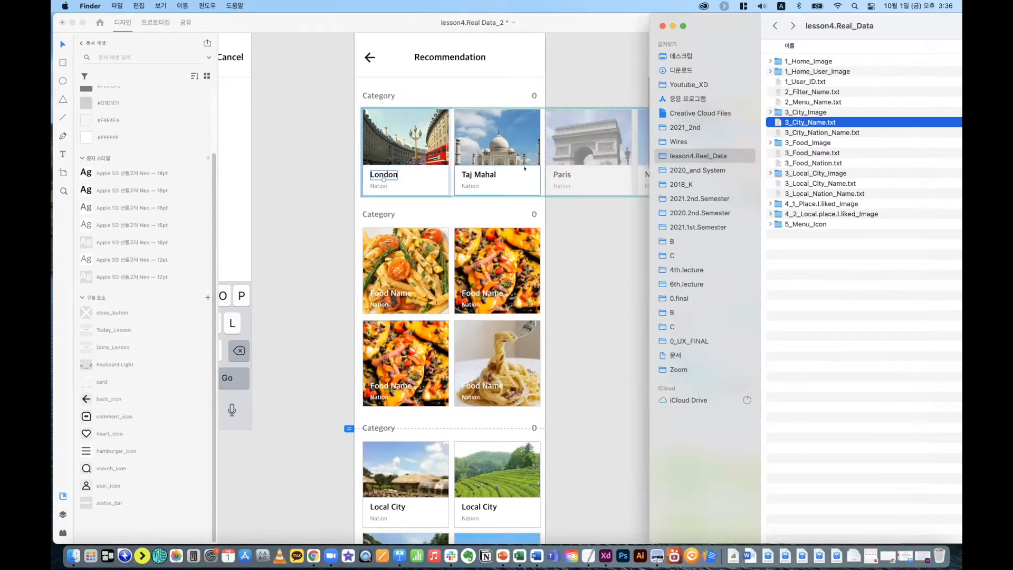
pyautogui.click(820, 133)
pyautogui.moveTo(820, 133); pyautogui.dragTo(380, 186)
# Step: Fill the Recommendation food cards' name labels from 3_Food_Name.txt and their nation labels from 3_Food_Nation.txt
pyautogui.moveTo(811, 150); pyautogui.dragTo(411, 292)
pyautogui.moveTo(819, 168); pyautogui.dragTo(378, 302)
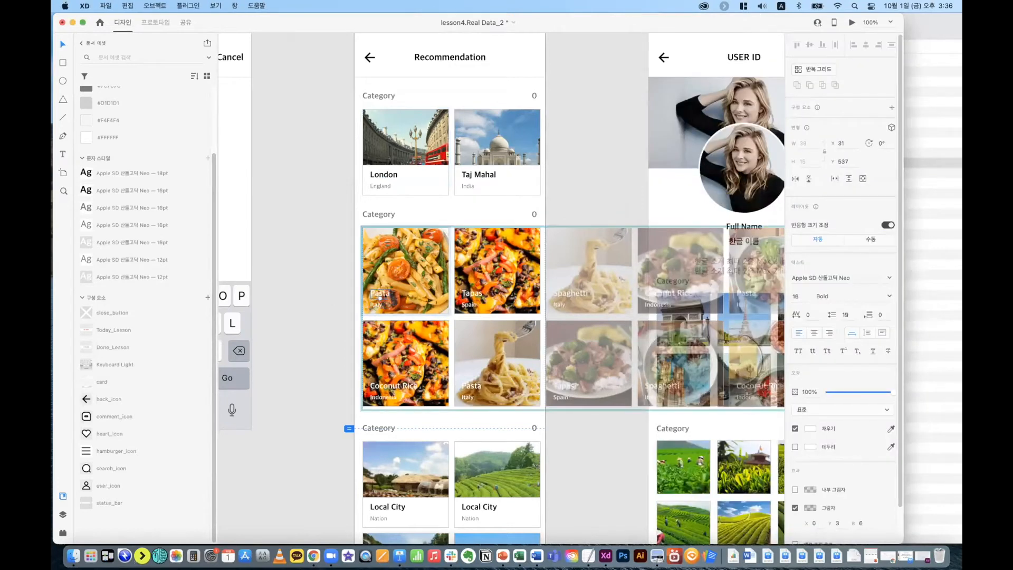
pyautogui.scroll(-1, 812, 484)
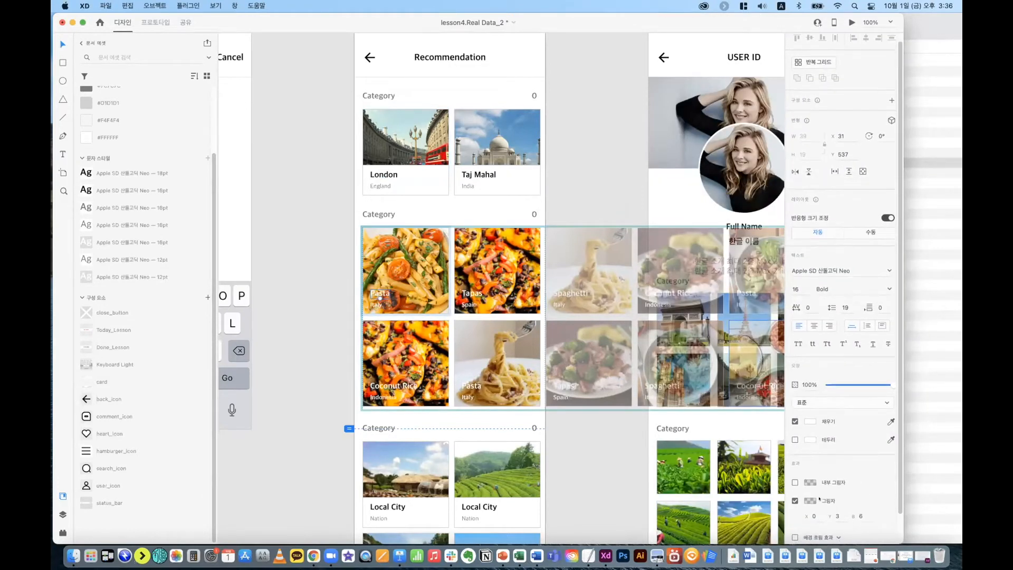
pyautogui.click(340, 312)
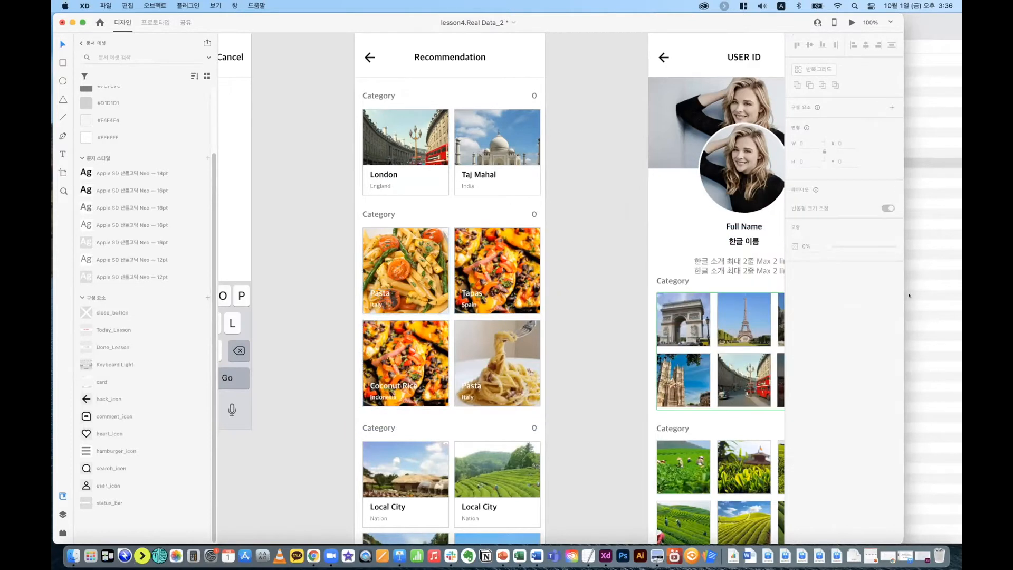
# Step: Fill the Recommendation artboard's Local City labels from 3_Local_City_Name.txt and their nation labels from 3_Local_Nation_Name.txt
pyautogui.click(910, 296)
pyautogui.scroll(-3, 443, 297)
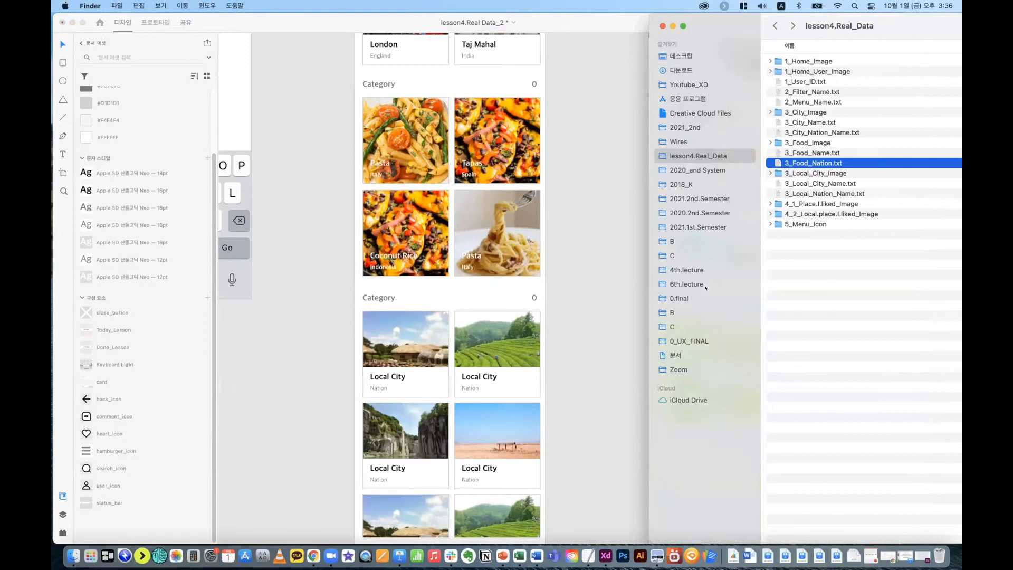
pyautogui.moveTo(815, 183); pyautogui.dragTo(392, 376)
pyautogui.moveTo(817, 193); pyautogui.dragTo(386, 392)
pyautogui.click(606, 361)
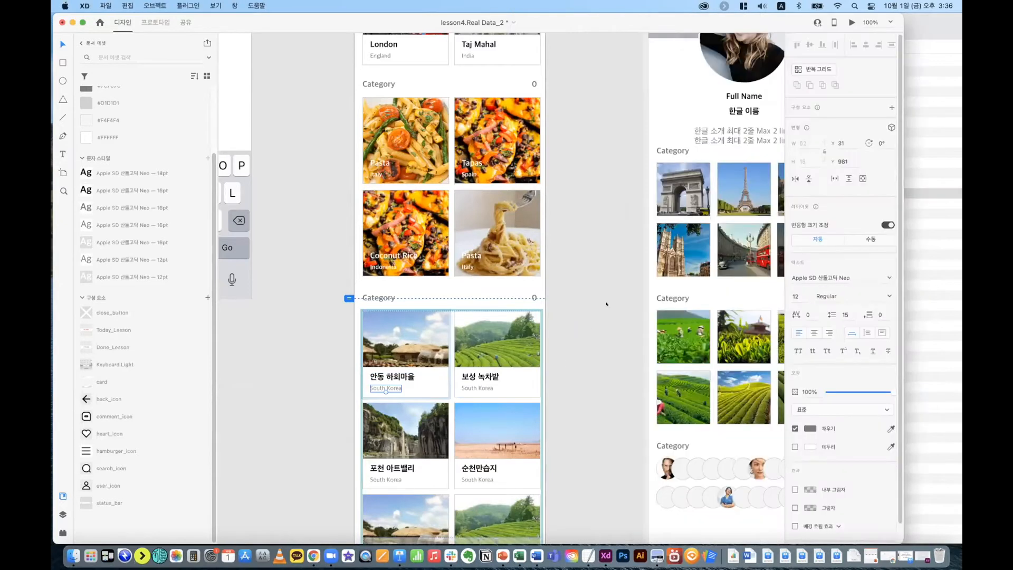
# Step: Examine the artboards with their topic labels and inspect the repeat grid of cards on the Home artboard
pyautogui.click(600, 281)
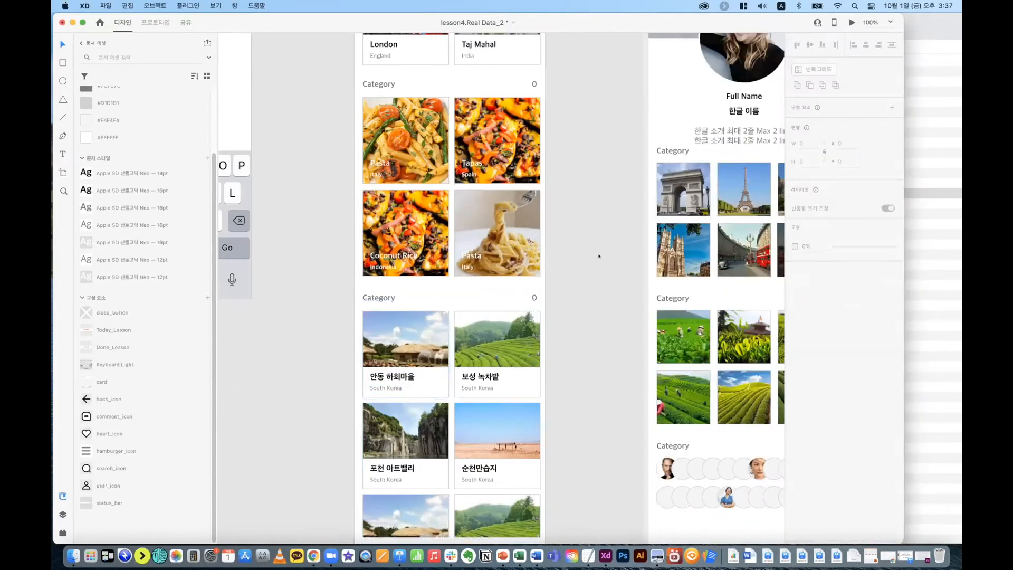
pyautogui.hscroll(10, 599, 256)
pyautogui.press('super+minus')
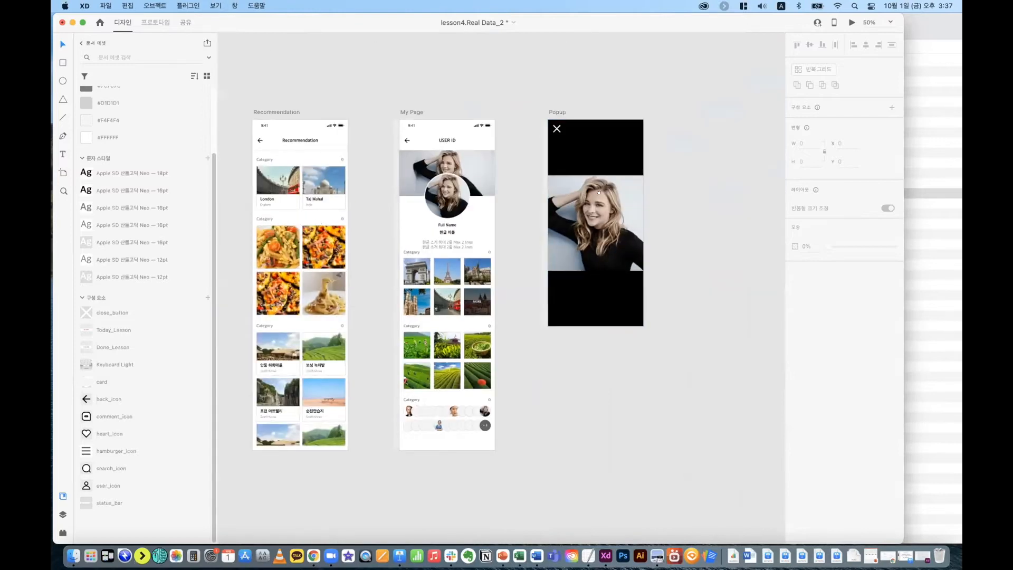
pyautogui.hscroll(-10, 599, 193)
pyautogui.scroll(2, 468, 409)
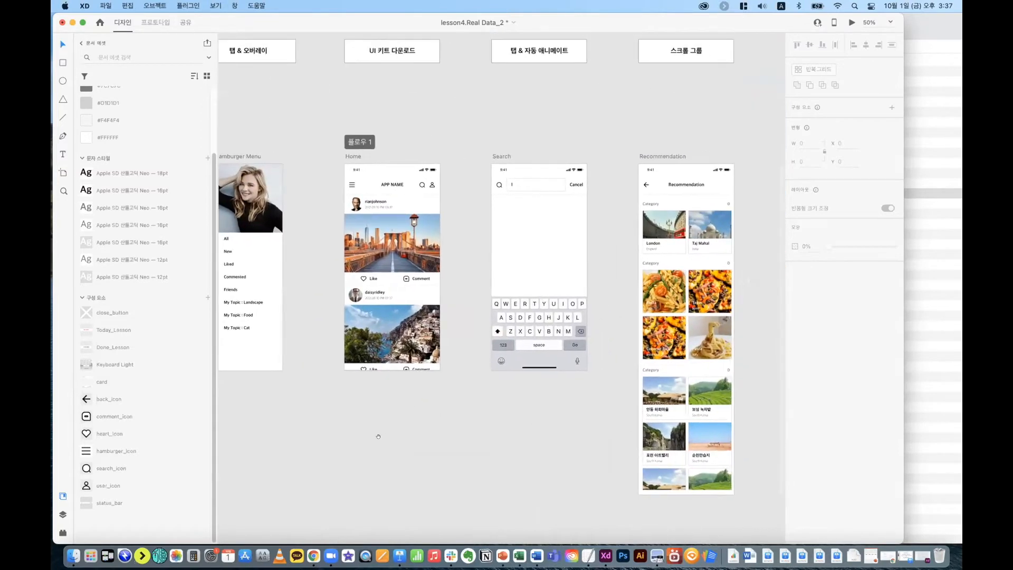
pyautogui.press('super+minus')
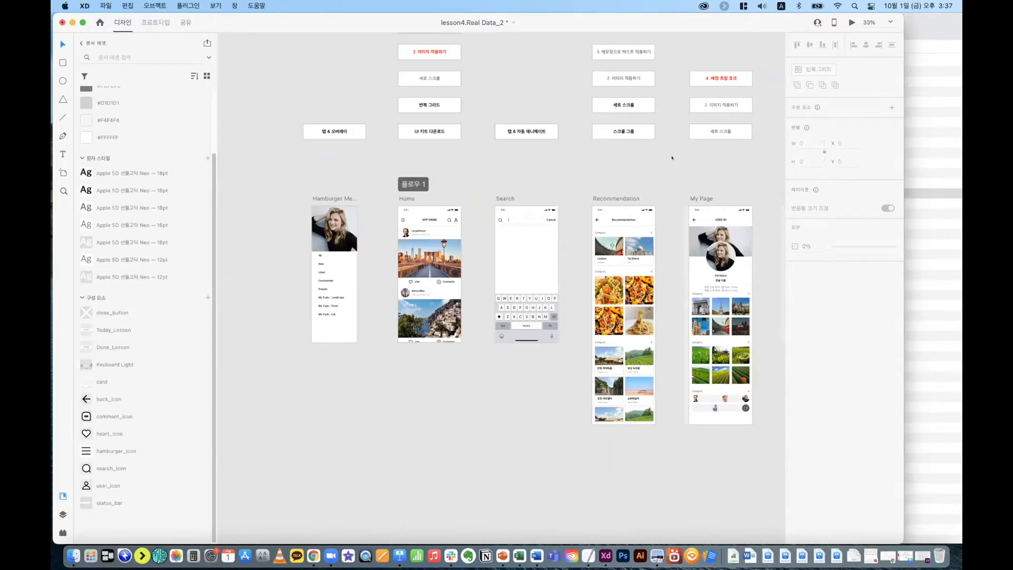
pyautogui.click(430, 317)
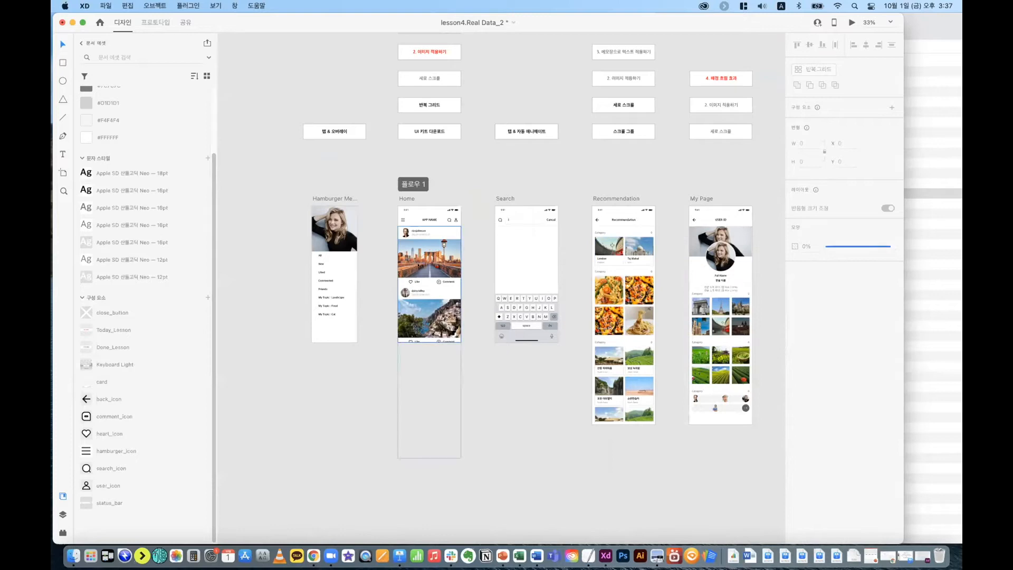
pyautogui.click(474, 403)
pyautogui.click(437, 266)
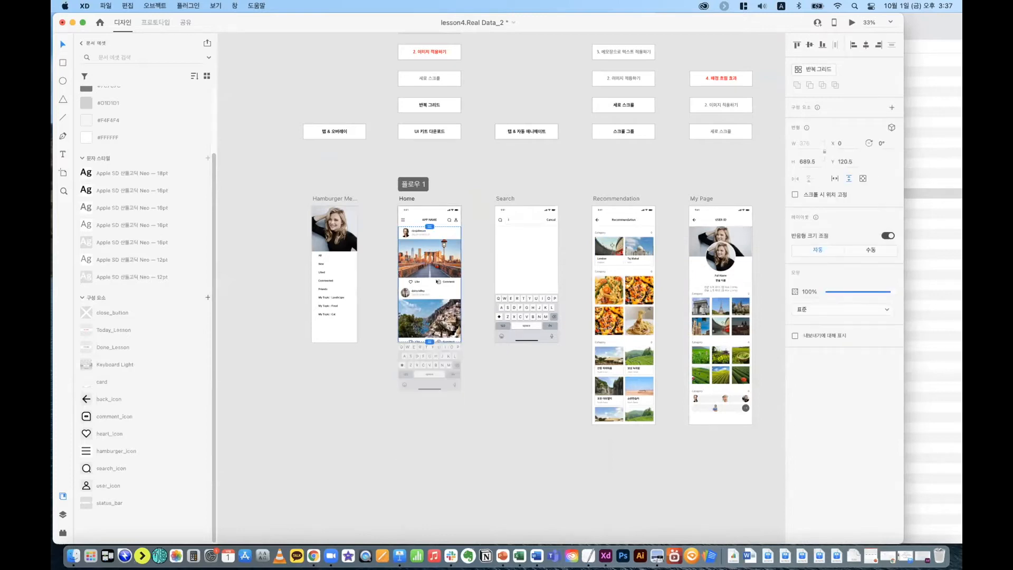
pyautogui.doubleClick(437, 264)
pyautogui.click(346, 272)
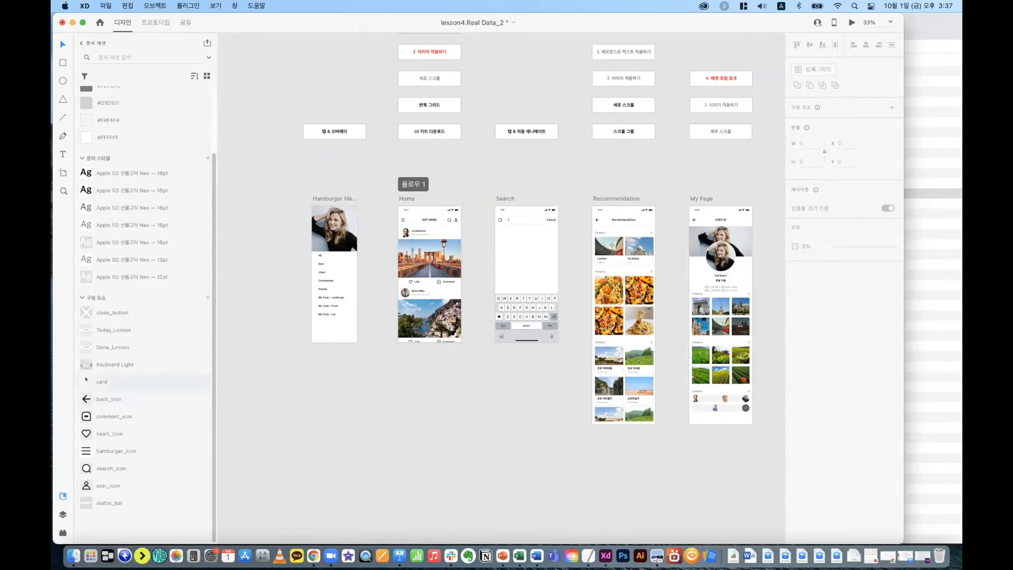
# Step: Place the card component on the Search artboard below the search bar and repeat it vertically as a grid of three cards
pyautogui.moveTo(85, 379); pyautogui.dragTo(507, 242)
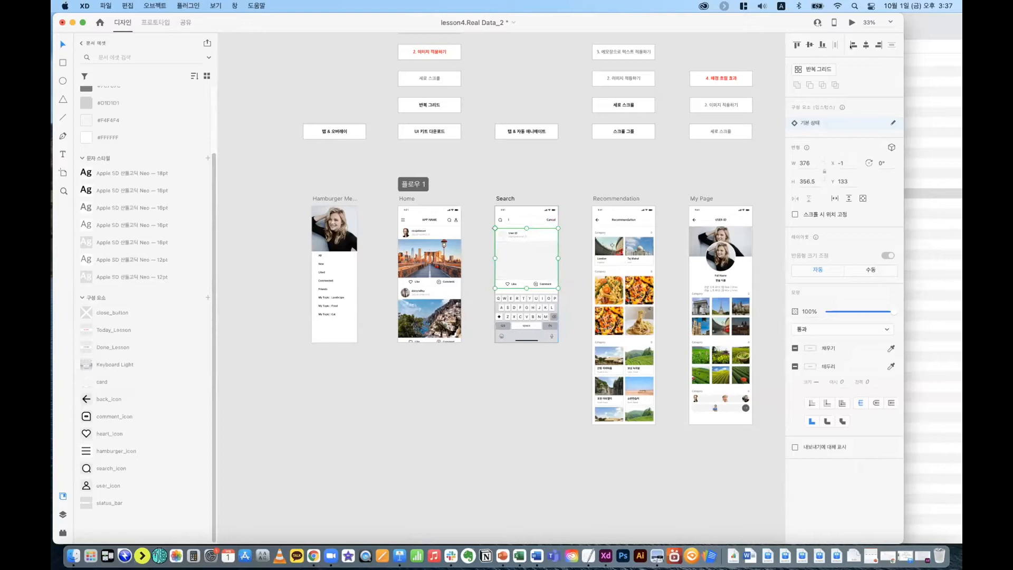
pyautogui.press('super+r')
pyautogui.moveTo(526, 284); pyautogui.dragTo(526, 409)
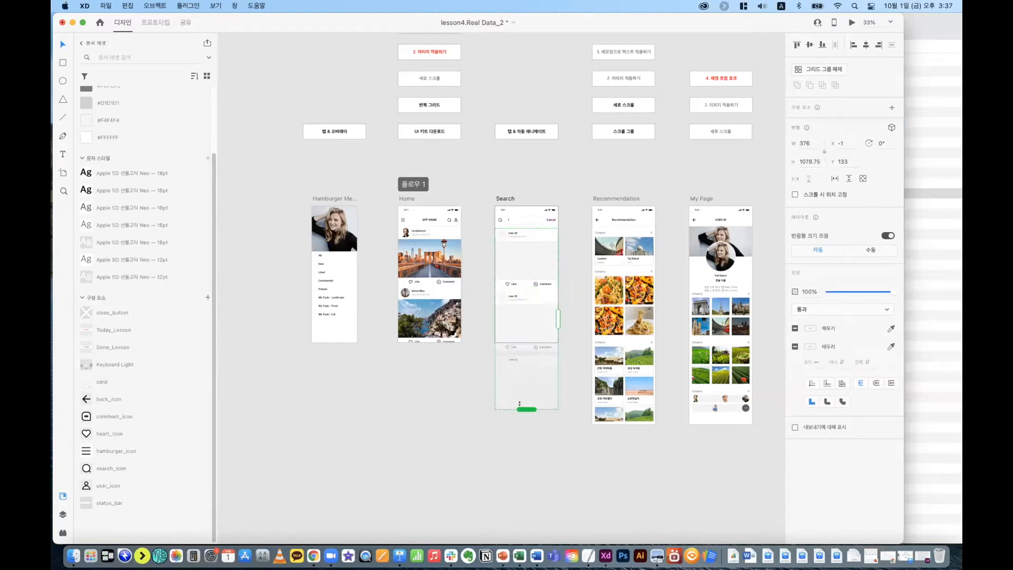
pyautogui.moveTo(534, 284); pyautogui.dragTo(534, 281)
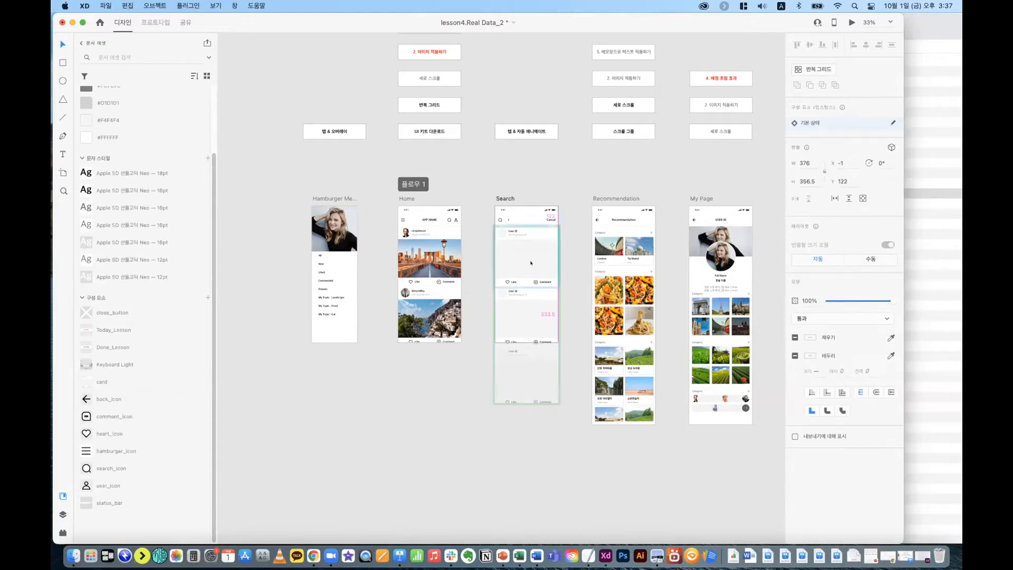
# Step: Try to fill the Search grid's card image areas with all the images from the 1_Home_Image folder
pyautogui.press('super+Tab')
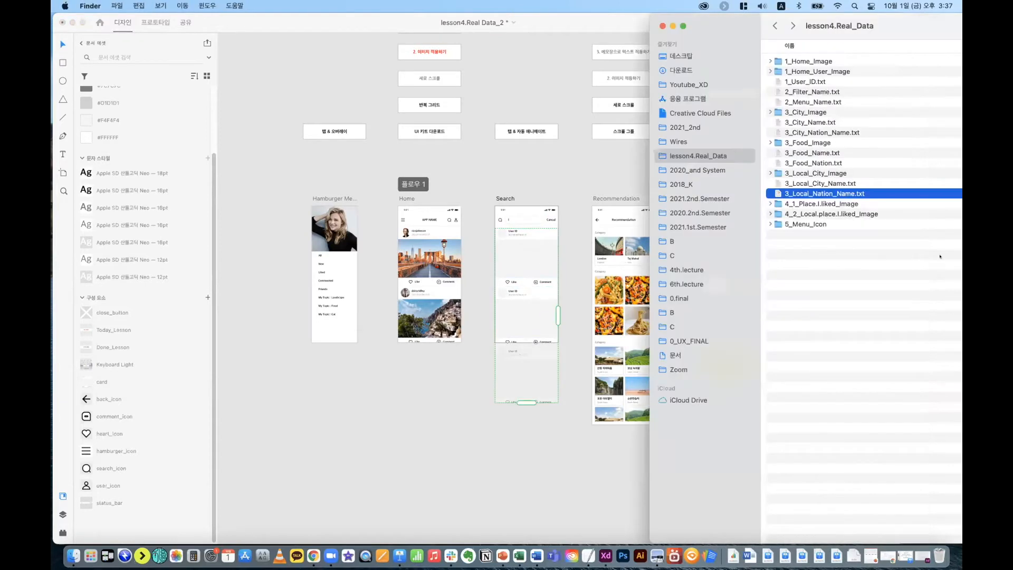
pyautogui.press('super+Tab')
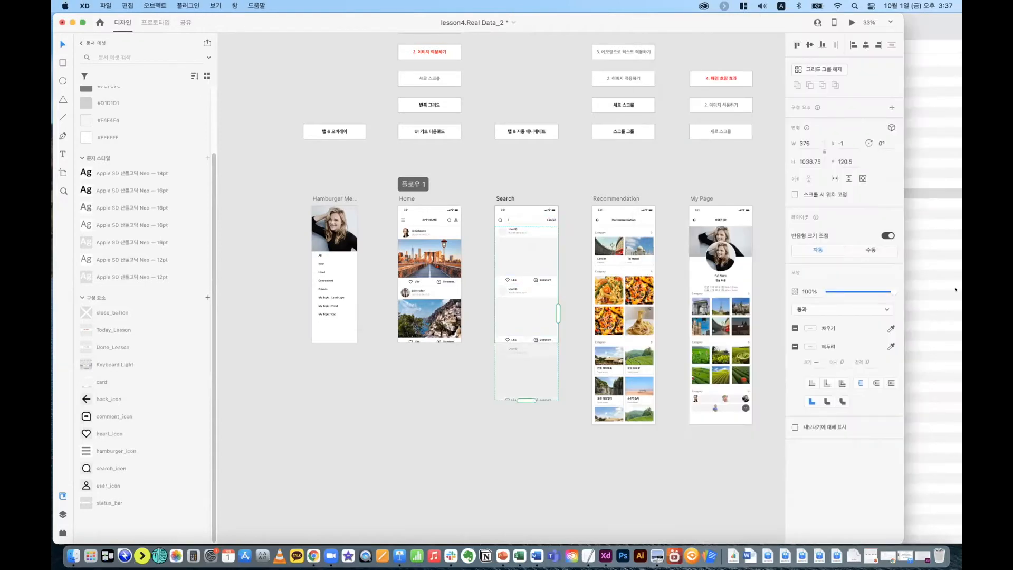
pyautogui.press('super+Tab')
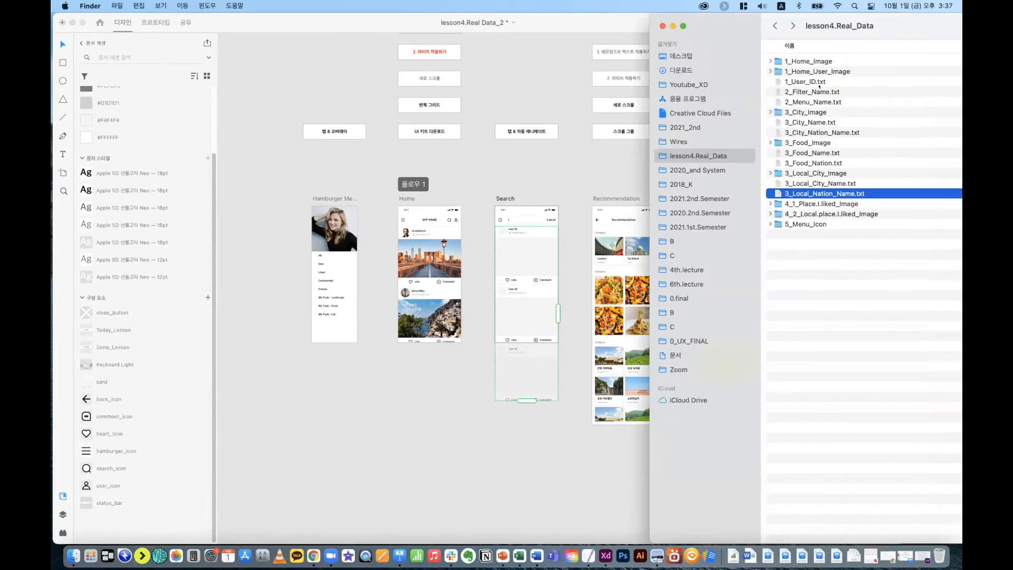
pyautogui.doubleClick(803, 62)
pyautogui.click(787, 61)
pyautogui.press('super+a')
pyautogui.moveTo(729, 103); pyautogui.dragTo(523, 285)
pyautogui.click(443, 400)
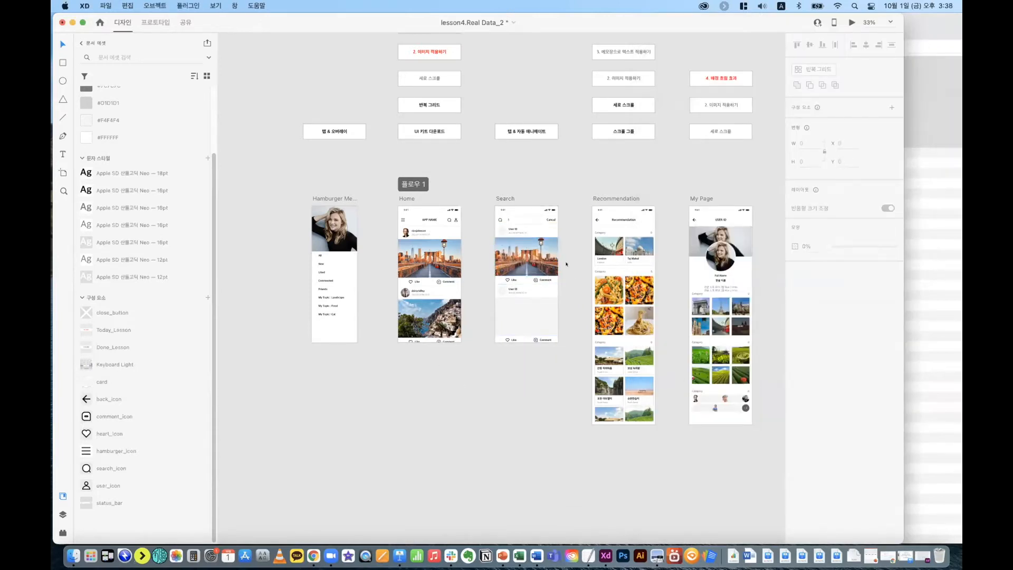
# Step: Ungroup the card component inside the Search artboard's repeat grid
pyautogui.press('super+1')
pyautogui.click(608, 173)
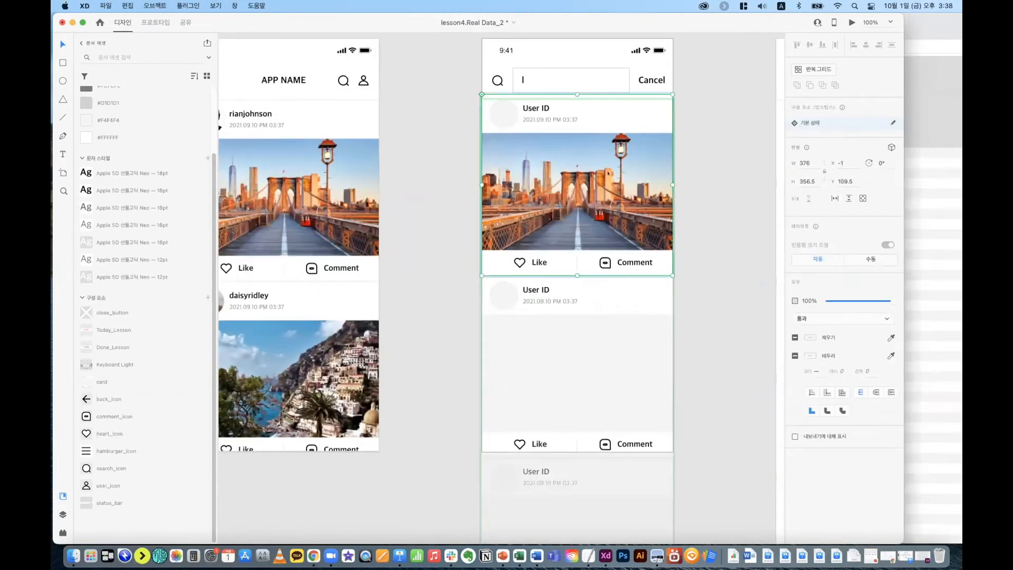
pyautogui.click(712, 222)
pyautogui.click(588, 191)
pyautogui.rightClick(589, 186)
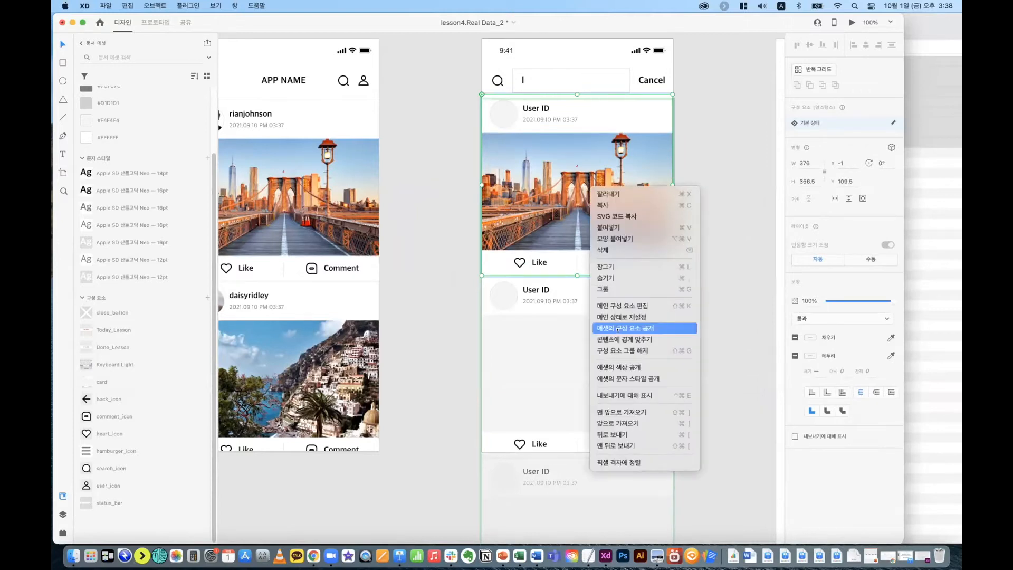
pyautogui.press('shift+super+g')
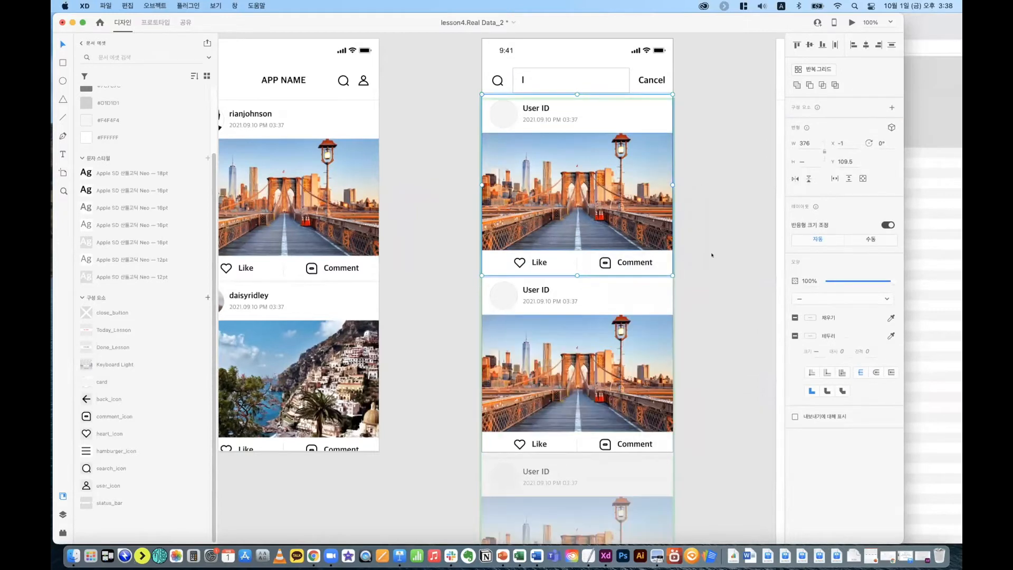
pyautogui.click(711, 255)
# Step: Fill the ungrouped Search cards' image areas with all the images from the 1_Home_Image folder
pyautogui.doubleClick(579, 206)
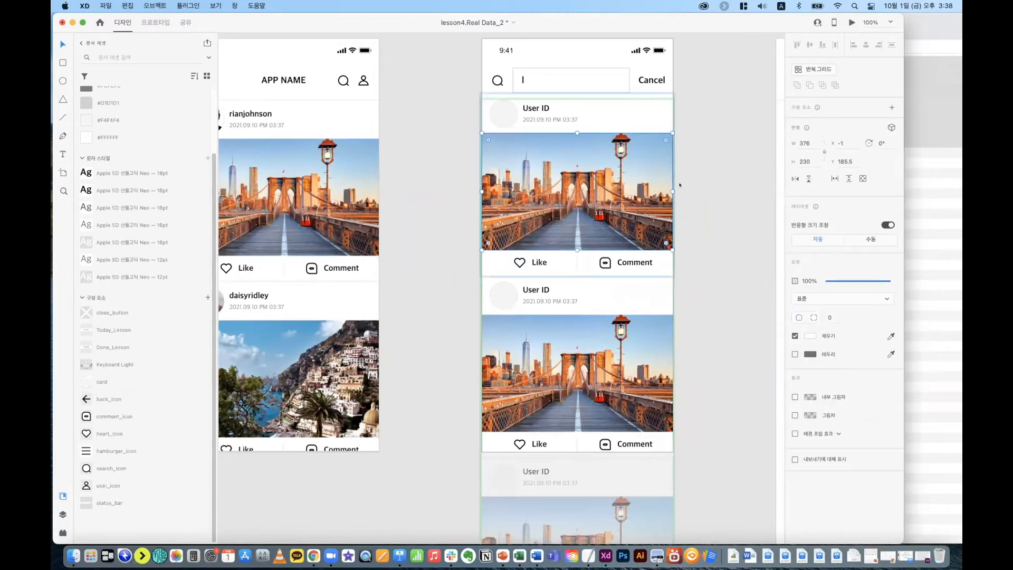
pyautogui.click(711, 189)
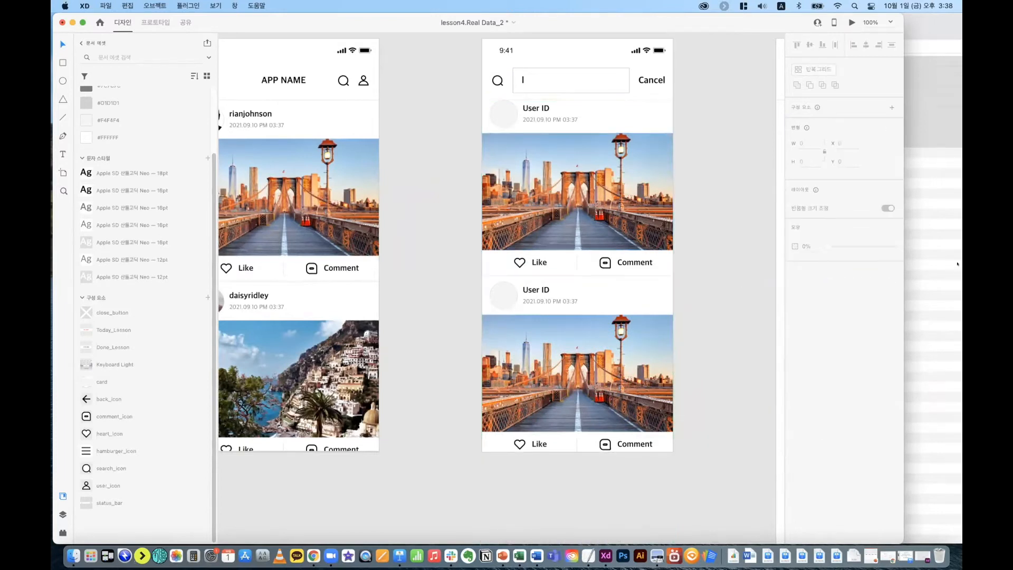
pyautogui.click(958, 264)
pyautogui.moveTo(791, 102); pyautogui.dragTo(577, 211)
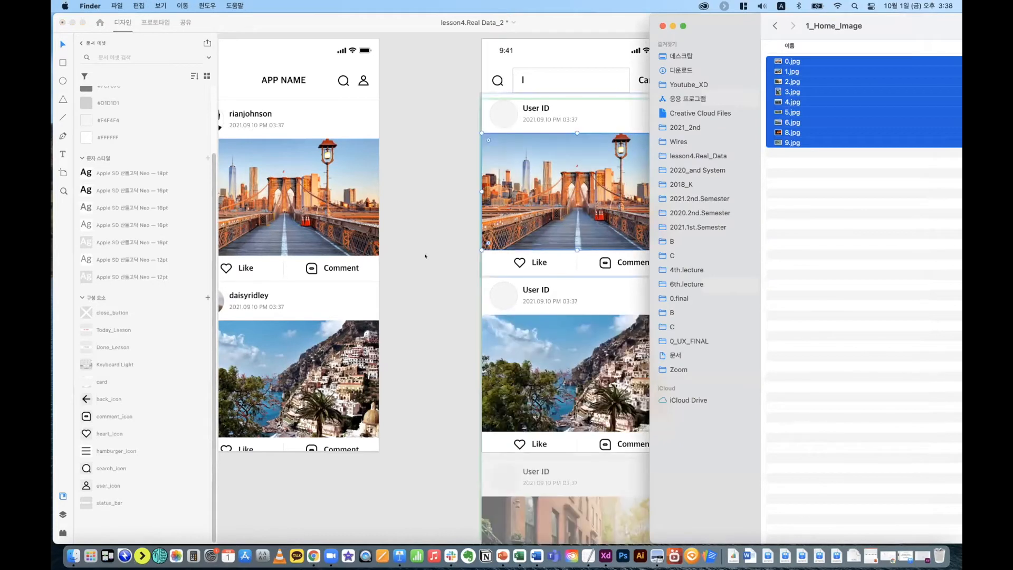
pyautogui.click(448, 334)
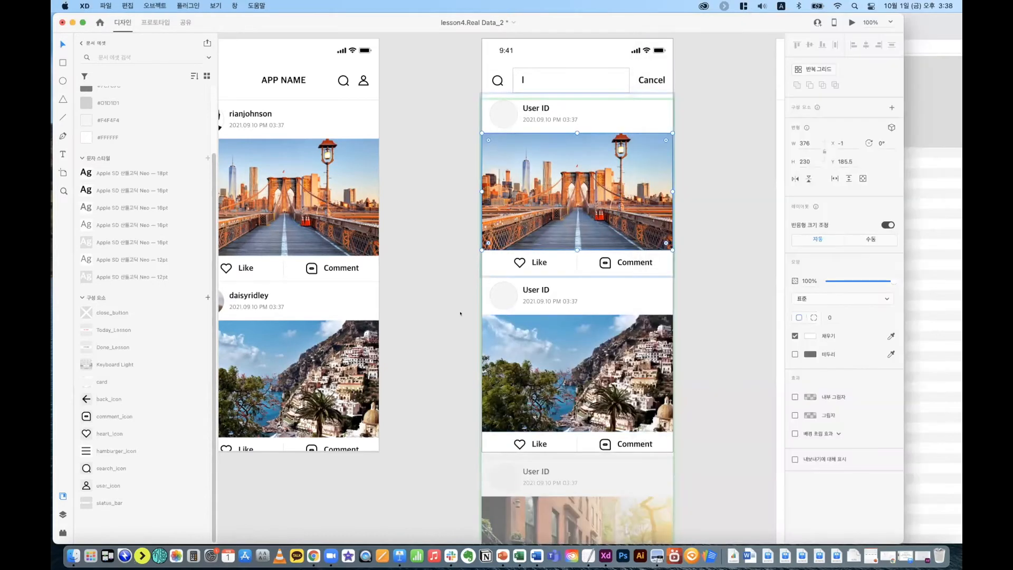
# Step: Delete the repeat grid of cards from the Search artboard
pyautogui.click(704, 271)
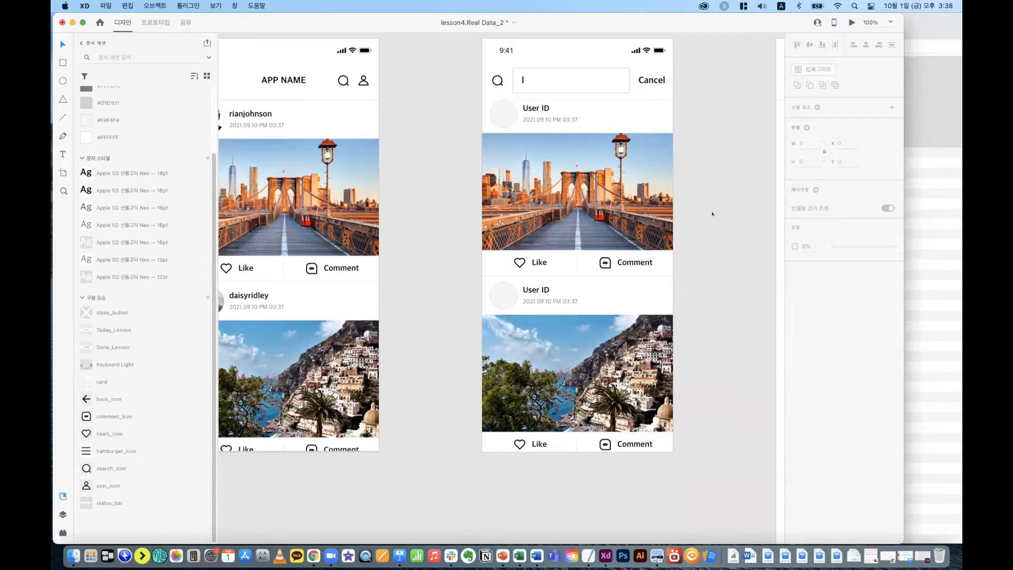
pyautogui.moveTo(502, 119); pyautogui.dragTo(502, 135)
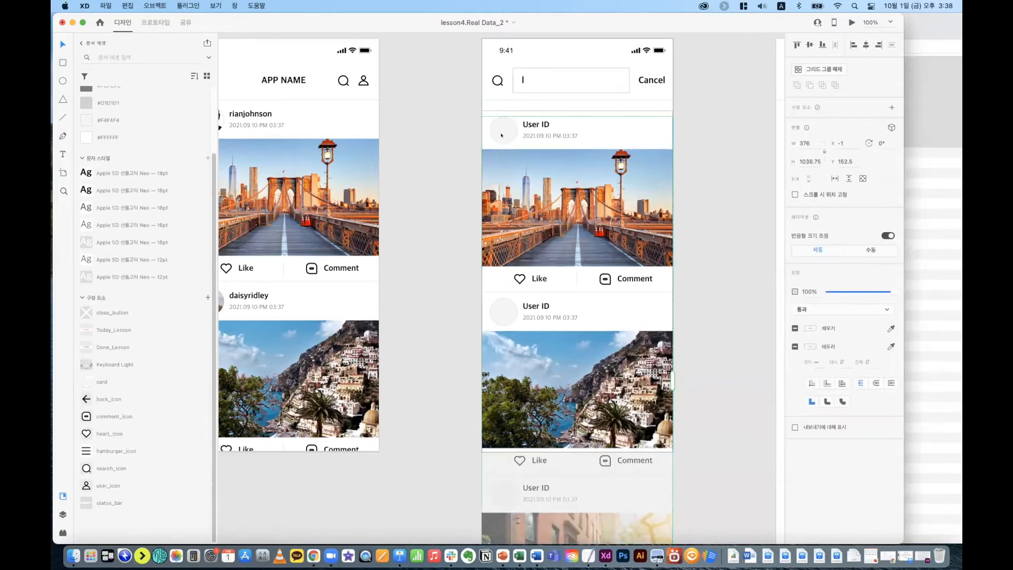
pyautogui.press('BackSpace')
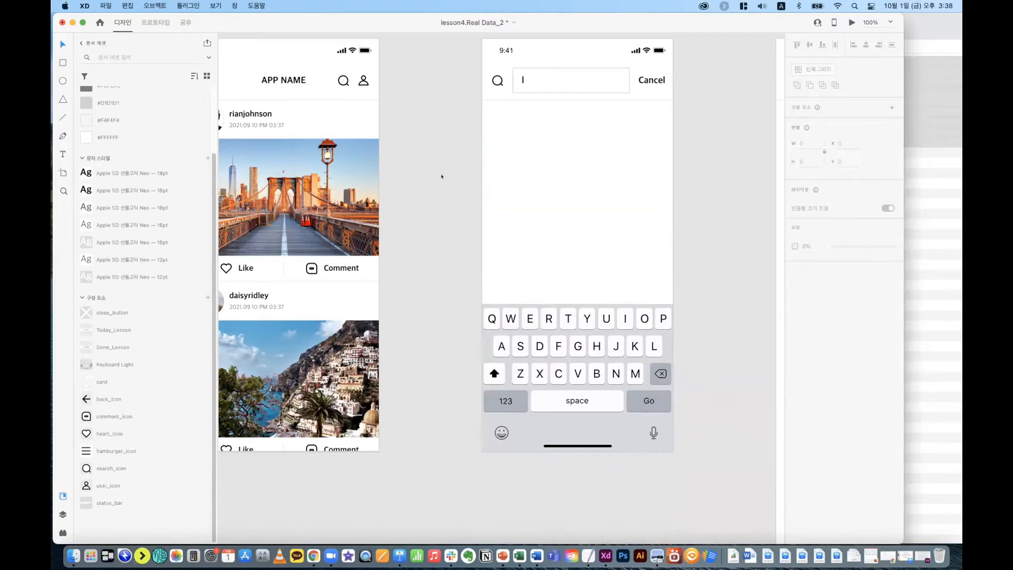
# Step: Widen the application window to show all the artboards and save the document
pyautogui.press('super+minus')
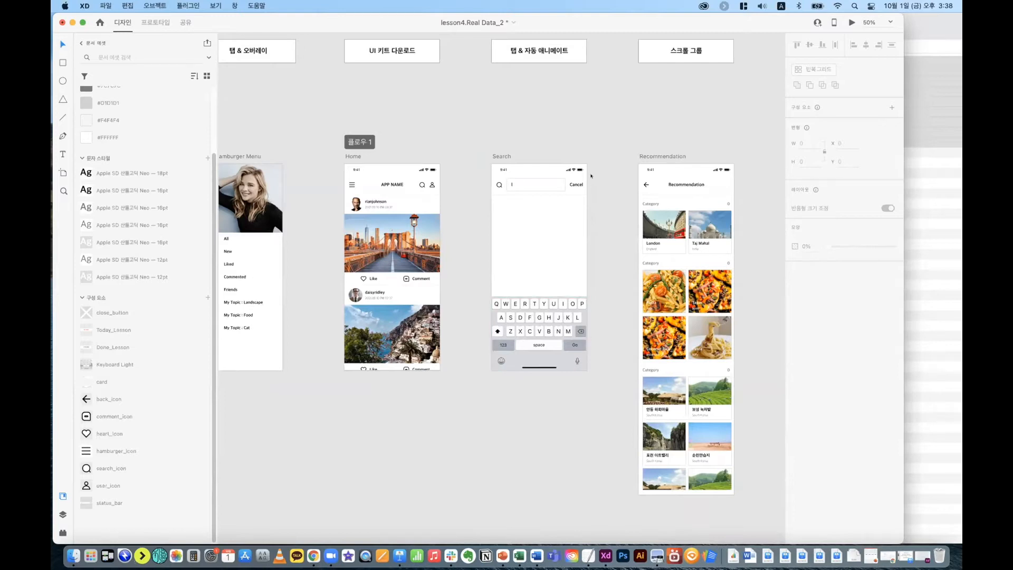
pyautogui.scroll(-3, 591, 176)
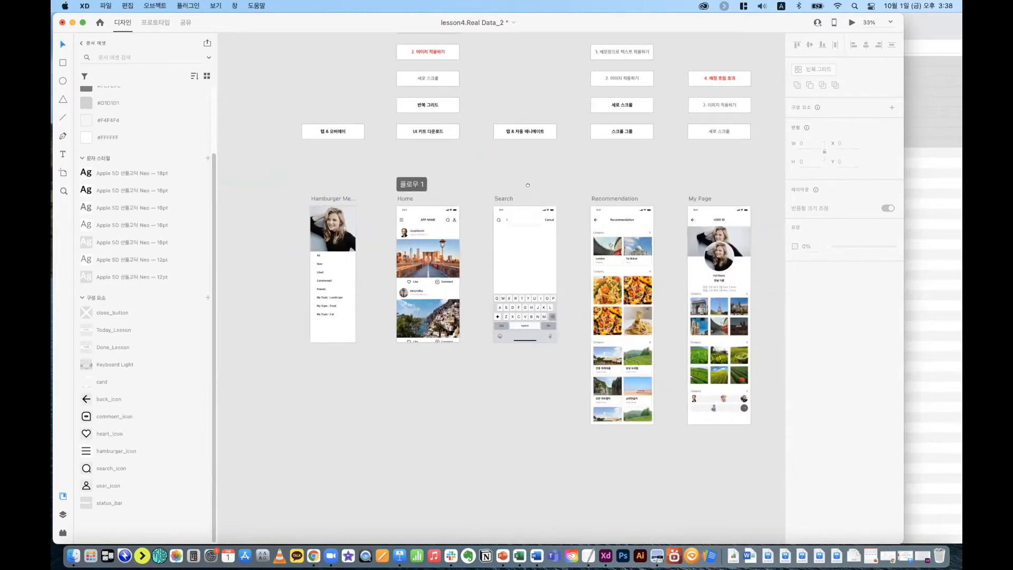
pyautogui.scroll(1, 495, 200)
pyautogui.hscroll(-2, 495, 200)
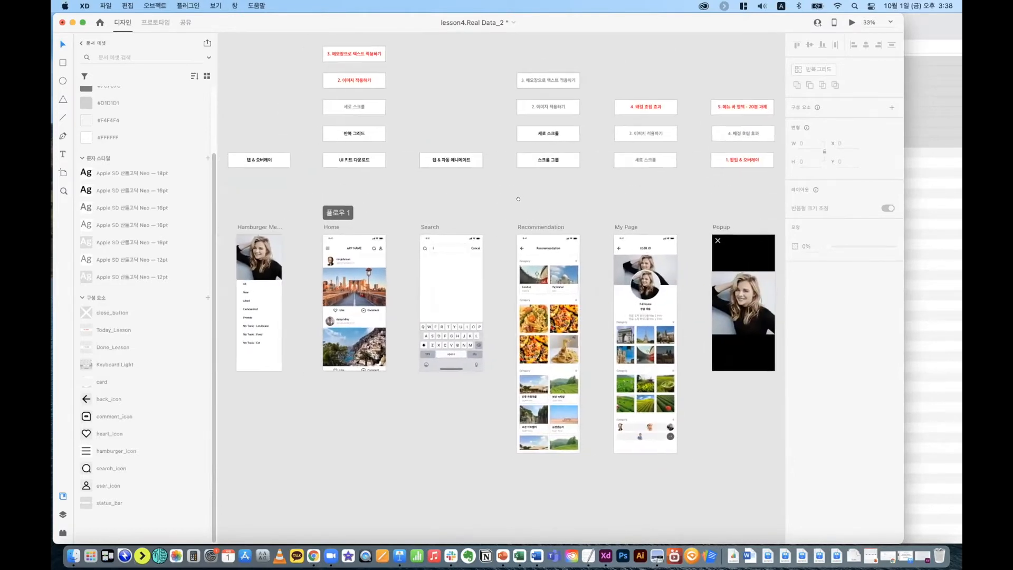
pyautogui.doubleClick(901, 255)
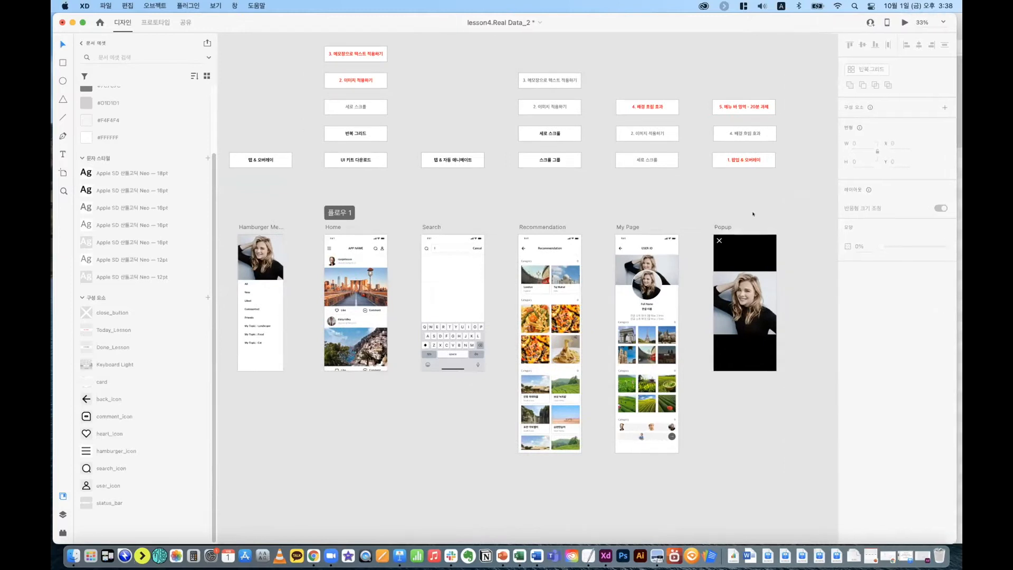
pyautogui.hscroll(-2, 609, 209)
pyautogui.scroll(1, 609, 209)
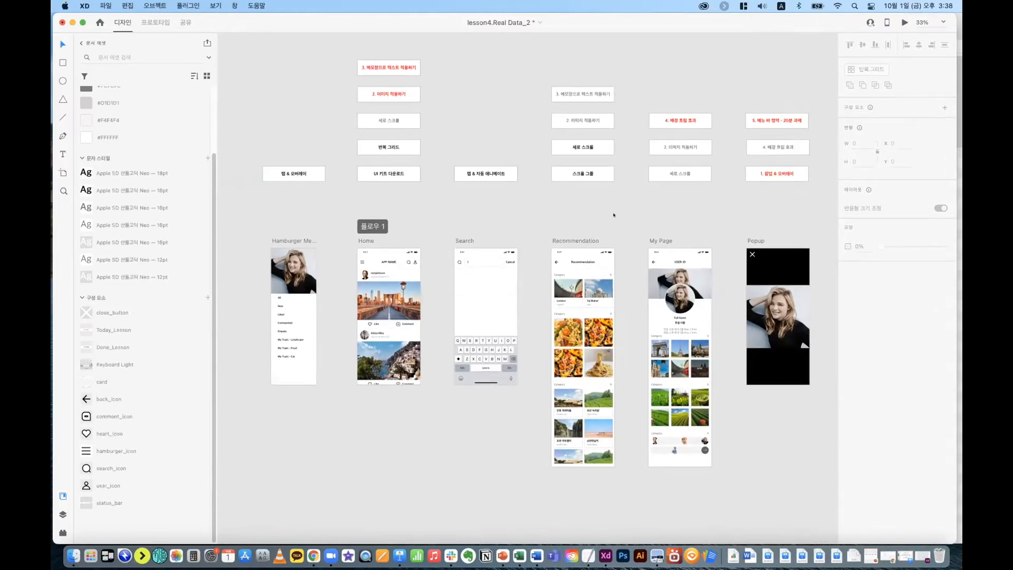
pyautogui.press('super+s')
# Step: Duplicate the cover photo on the My Page artboard and move the copy off the original to X 153, Y 266
pyautogui.scroll(5, 718, 223)
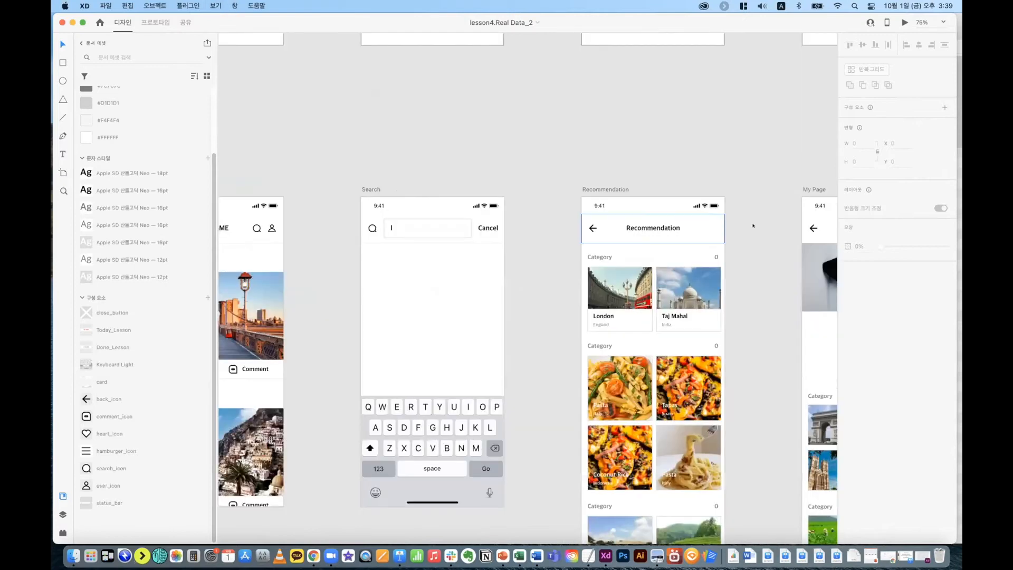
pyautogui.hscroll(5, 565, 158)
pyautogui.hscroll(3, 568, 152)
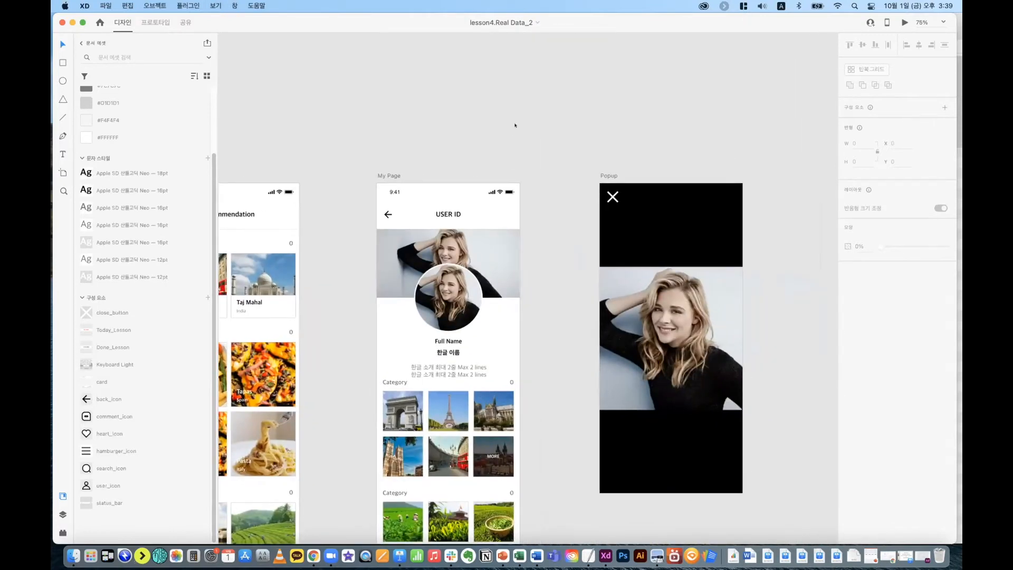
pyautogui.scroll(-3, 515, 125)
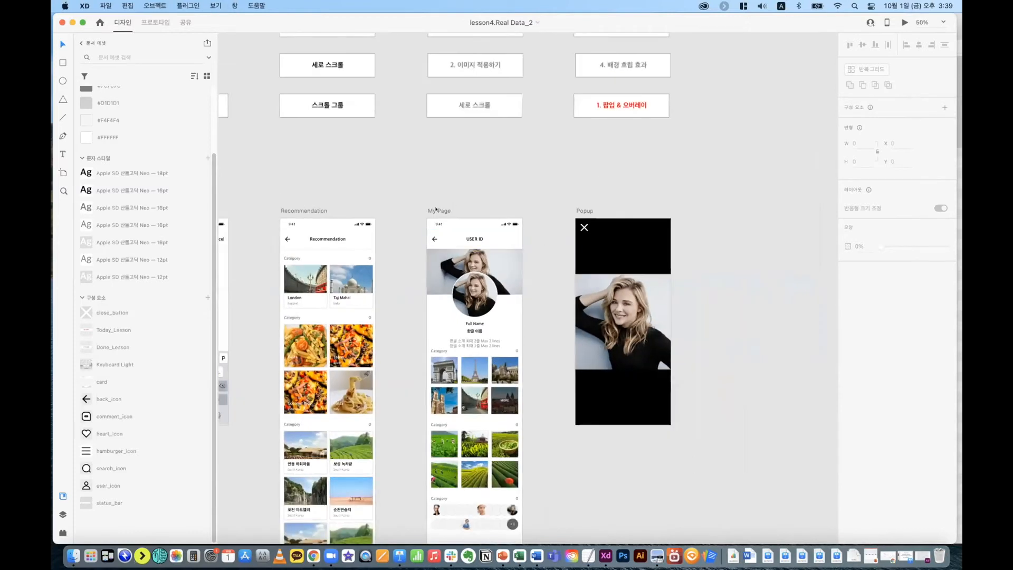
pyautogui.click(499, 257)
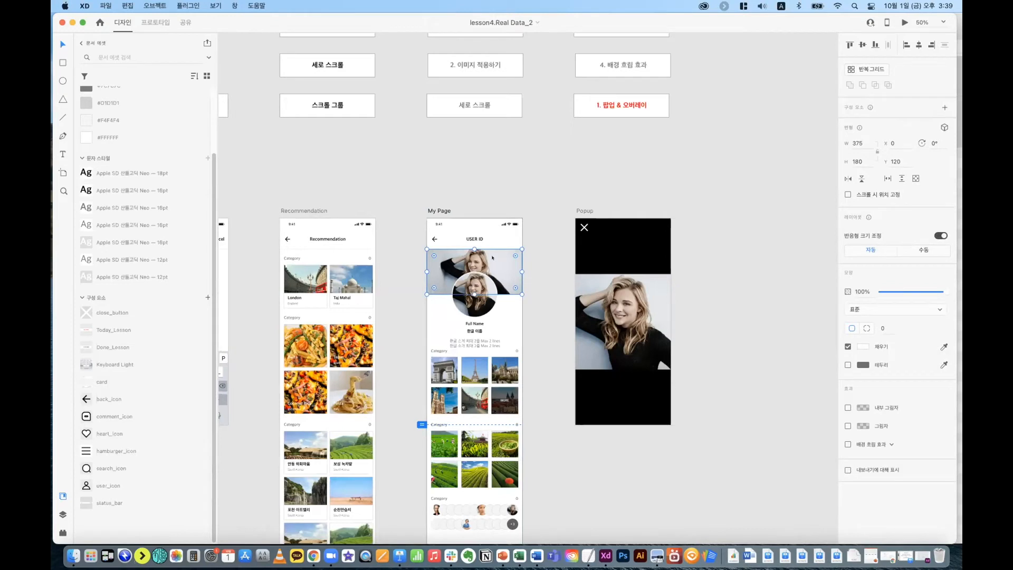
pyautogui.press('super+shift+bracketright')
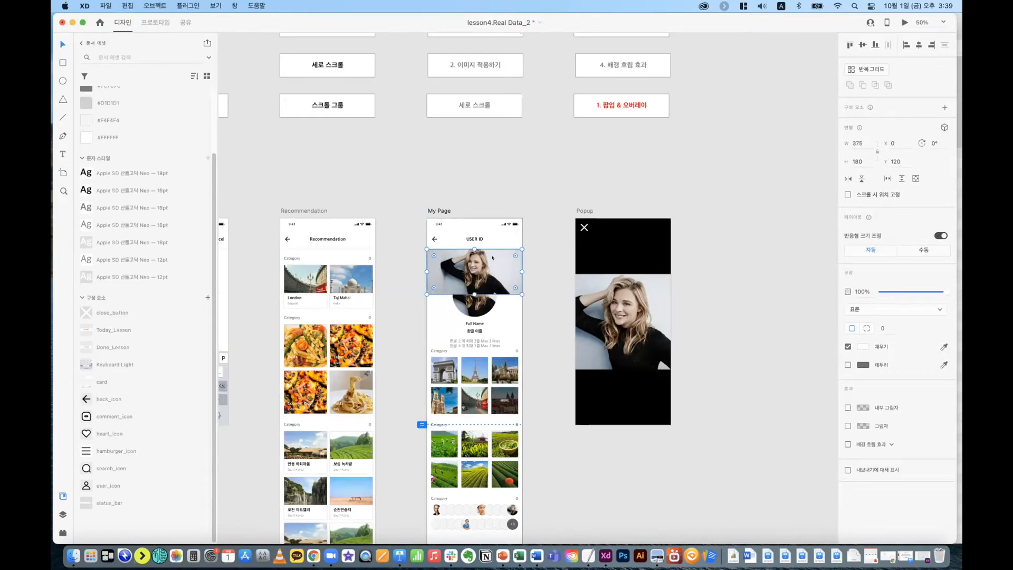
pyautogui.moveTo(492, 257); pyautogui.dragTo(532, 294)
pyautogui.keyDown('shift'); pyautogui.click(508, 269); pyautogui.keyUp('shift')
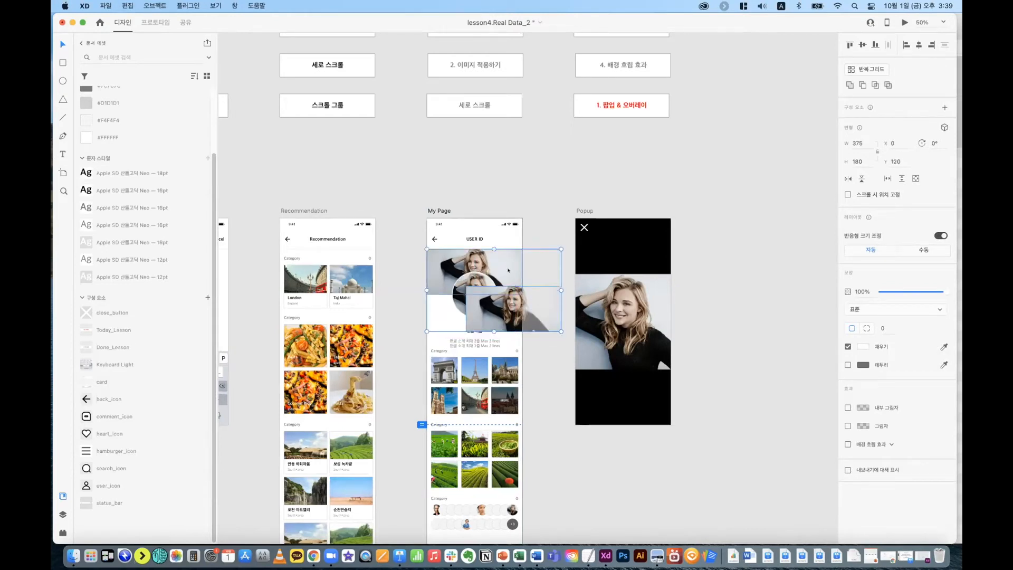
pyautogui.click(411, 314)
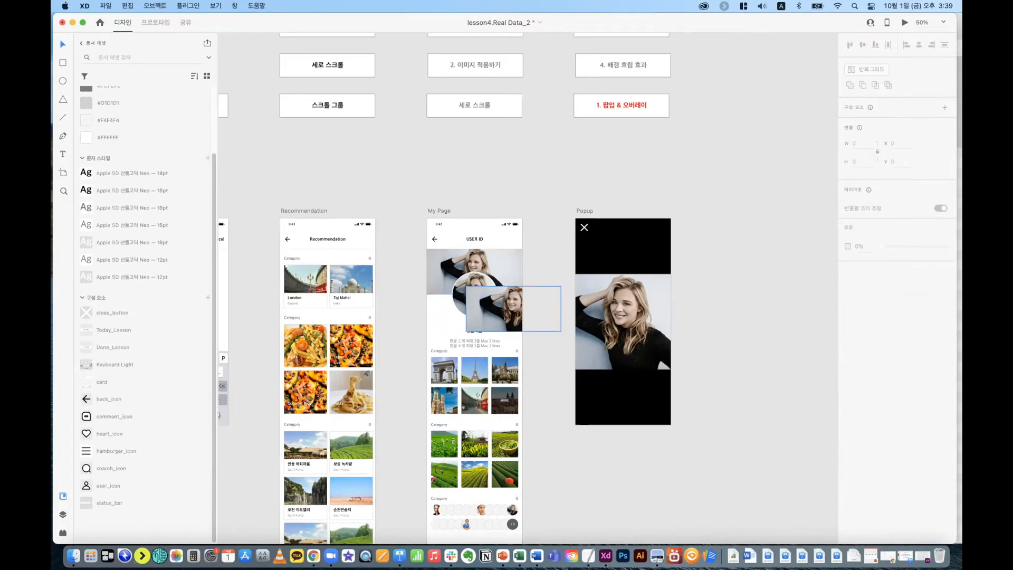
# Step: Apply background blur to the copied cover photo with a #000000 fill and an effect opacity of 67%
pyautogui.click(515, 309)
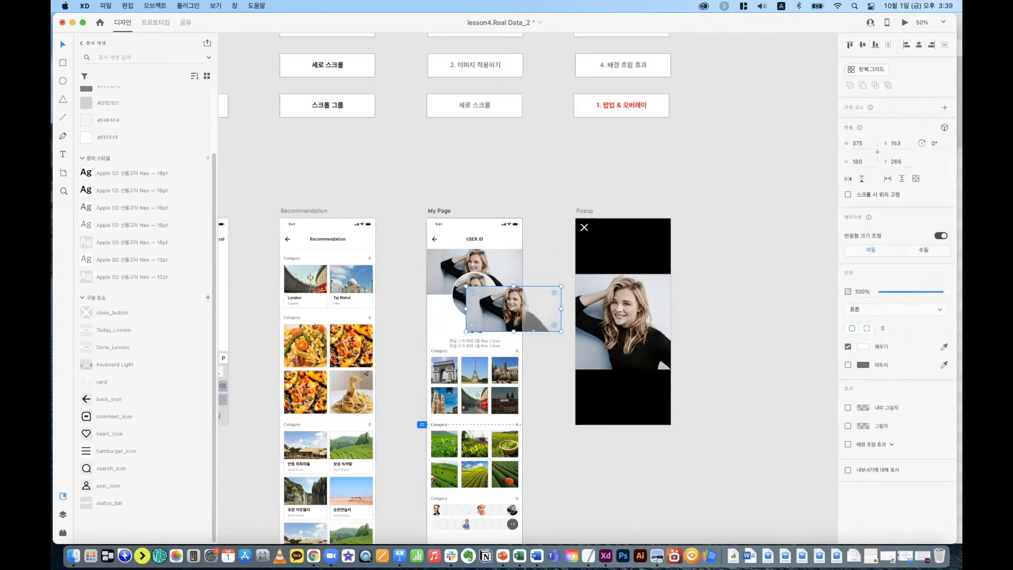
pyautogui.click(848, 445)
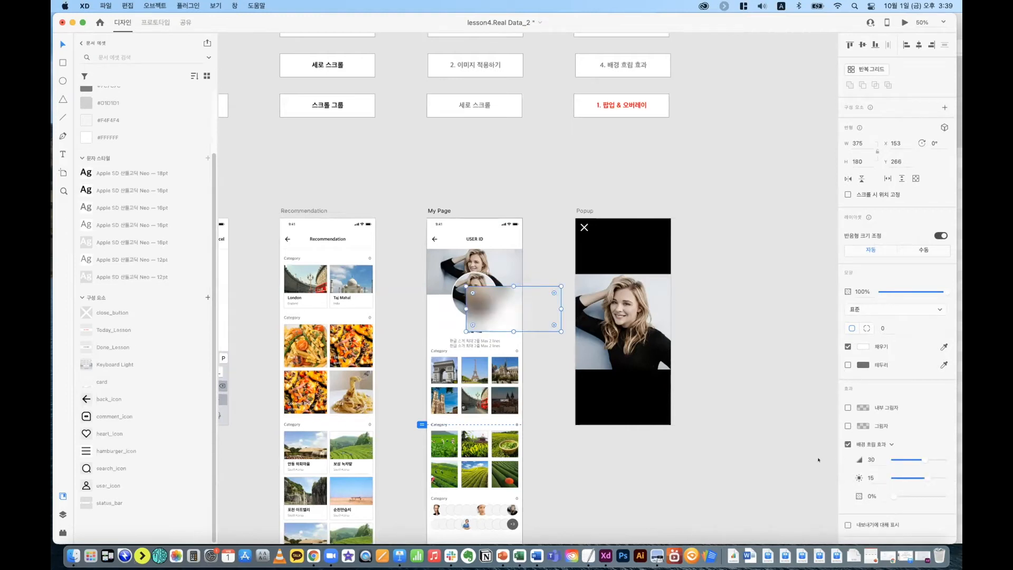
pyautogui.click(861, 347)
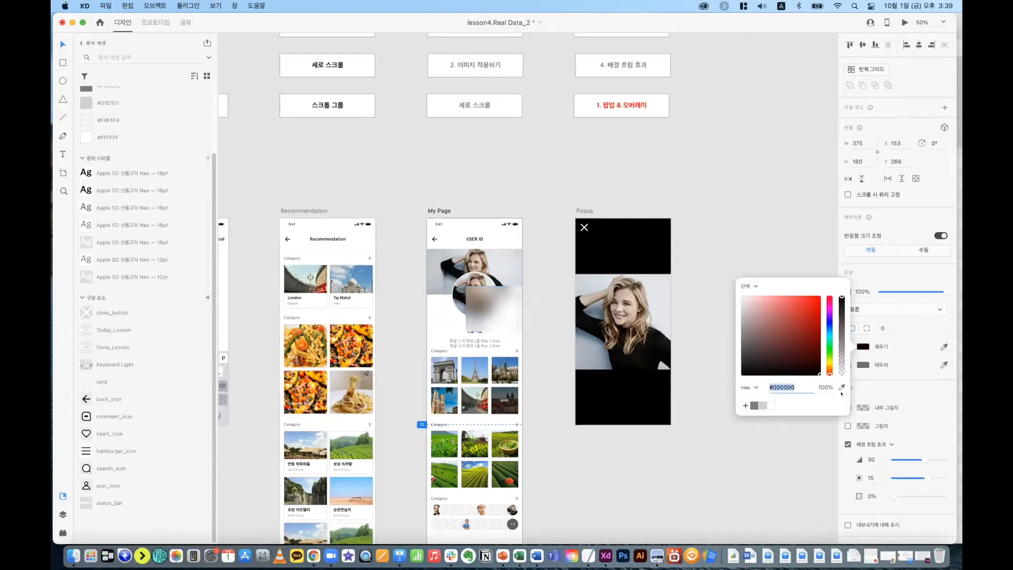
pyautogui.moveTo(892, 498); pyautogui.dragTo(923, 498)
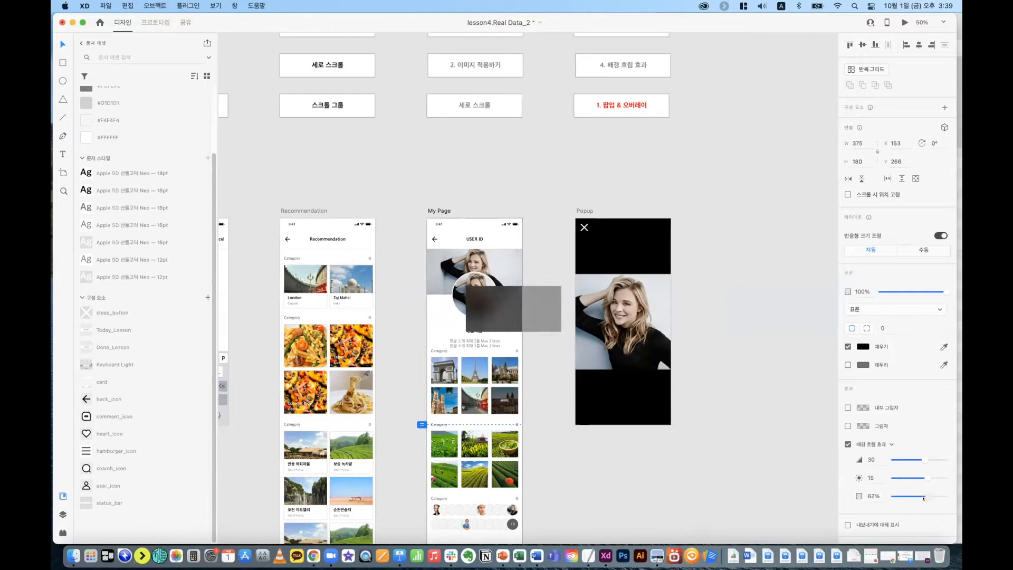
# Step: Align the blurred copy exactly over My Page's original cover photo and bring the round profile photo to the front
pyautogui.keyDown('shift'); pyautogui.click(492, 258); pyautogui.keyUp('shift')
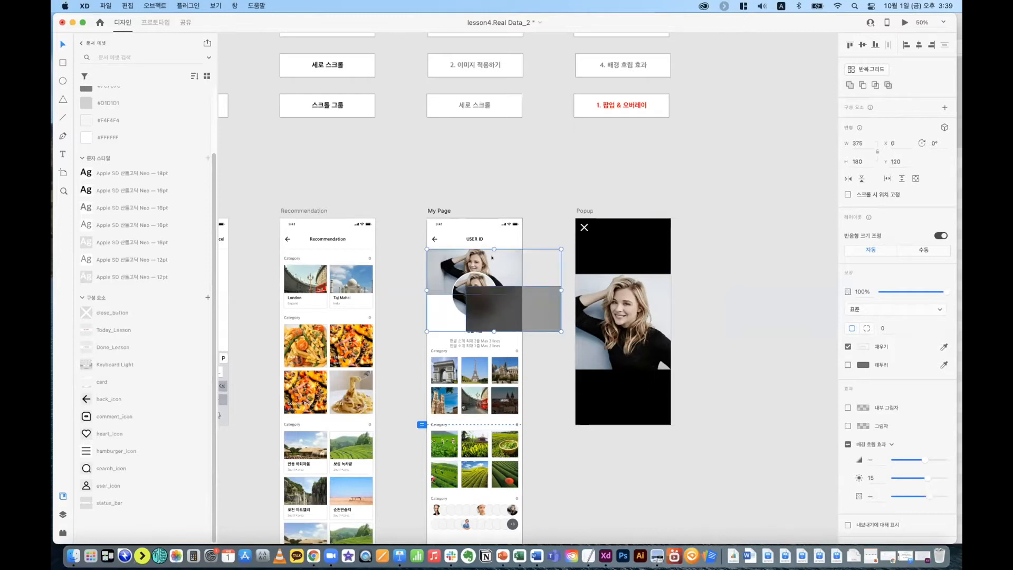
pyautogui.press('ctrl+super+Up')
pyautogui.press('ctrl+super+Left')
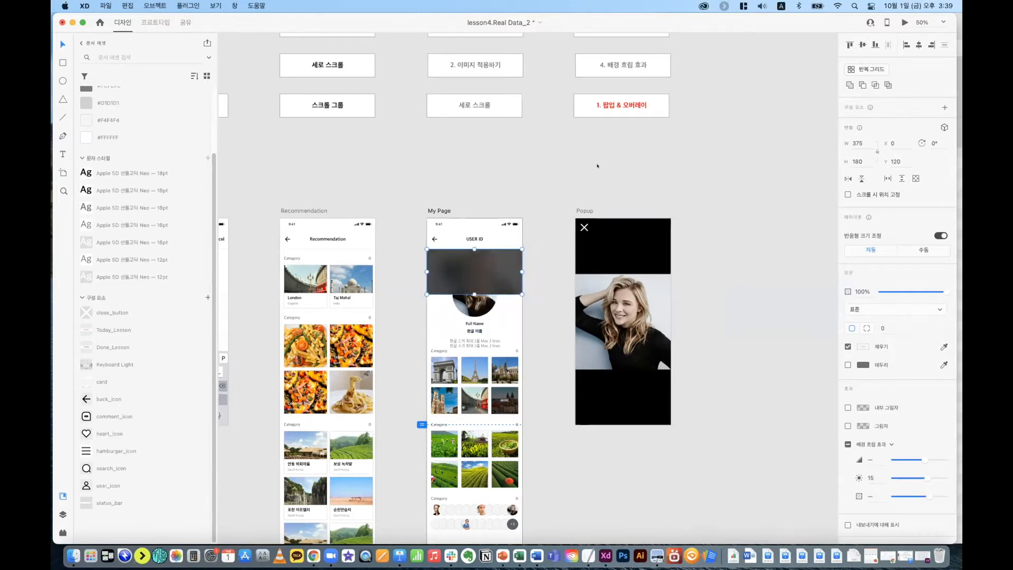
pyautogui.click(599, 165)
pyautogui.click(475, 306)
pyautogui.press('super+shift+bracketright')
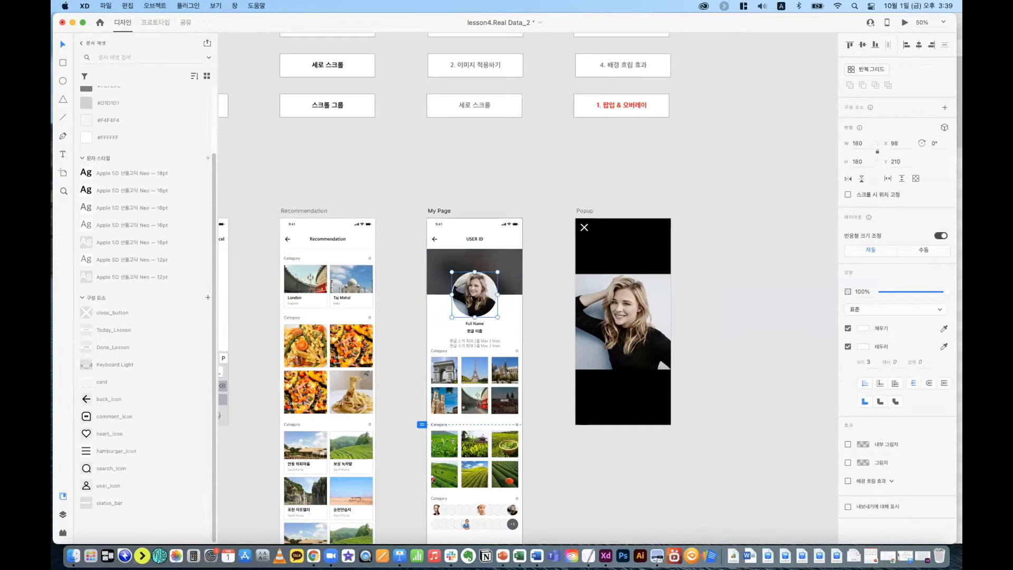
# Step: Preview the My Page artboard and check how its blurred cover scrolls against the header
pyautogui.click(443, 210)
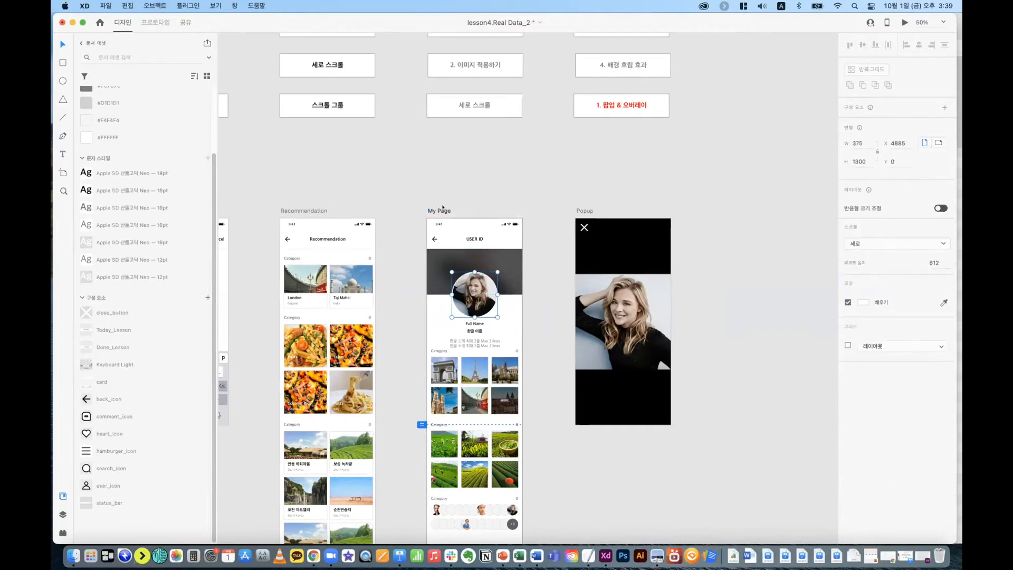
pyautogui.click(904, 22)
pyautogui.scroll(-5, 399, 264)
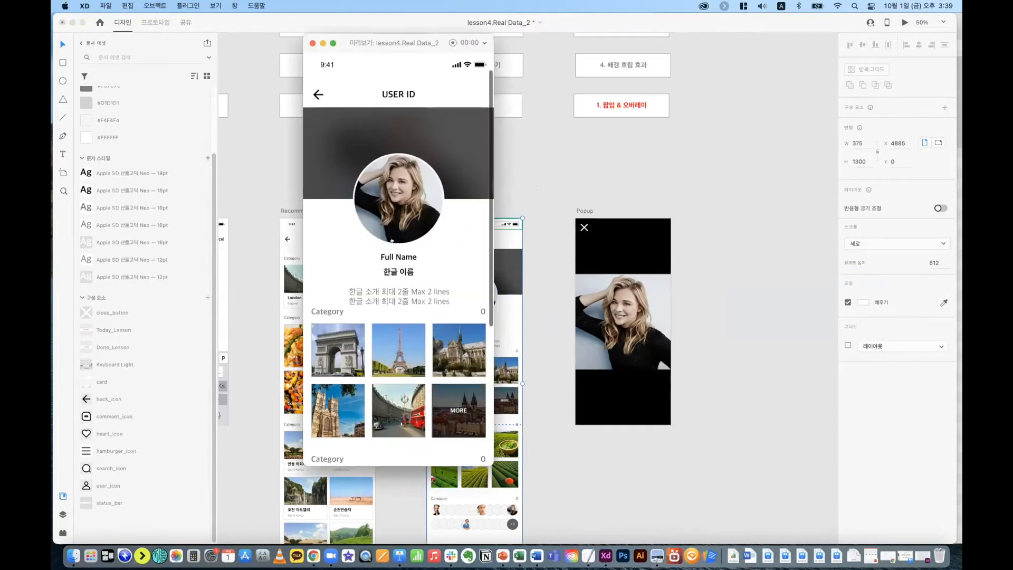
pyautogui.scroll(3, 399, 264)
pyautogui.click(312, 43)
pyautogui.click(517, 198)
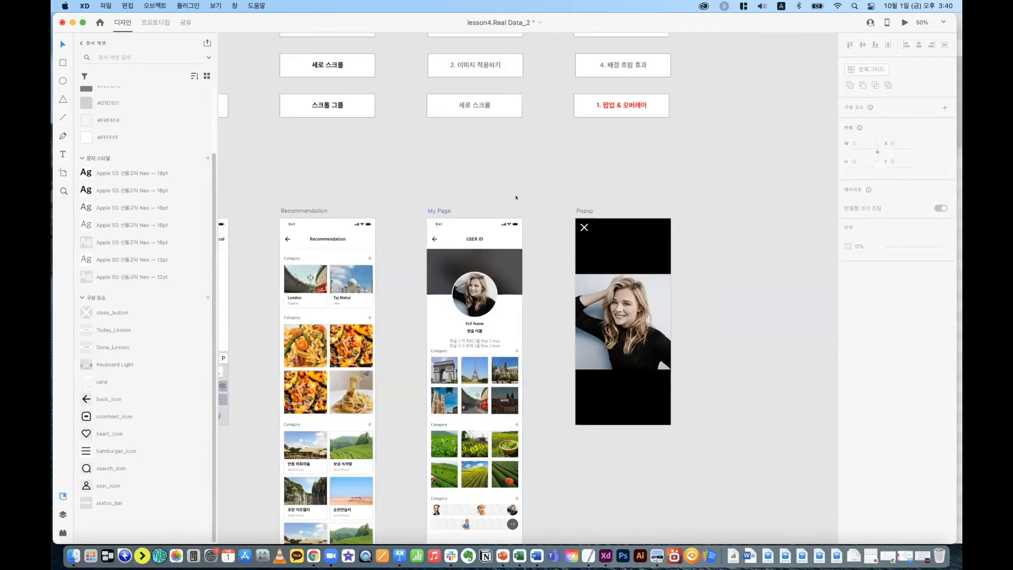
# Step: Select My Page's fixed status bar and header, and preview the artboard again, scrolling it up and down
pyautogui.click(519, 239)
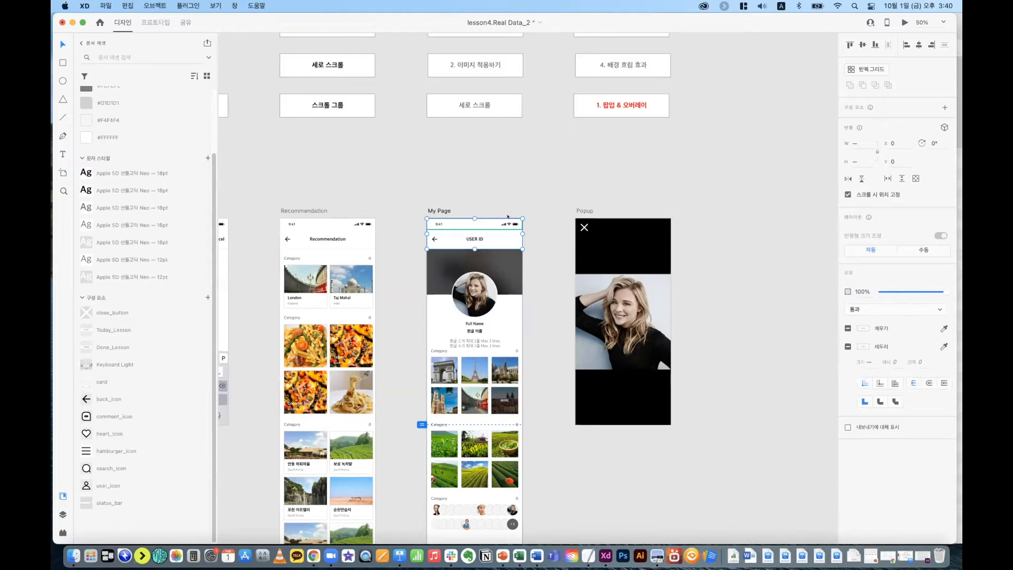
pyautogui.click(436, 211)
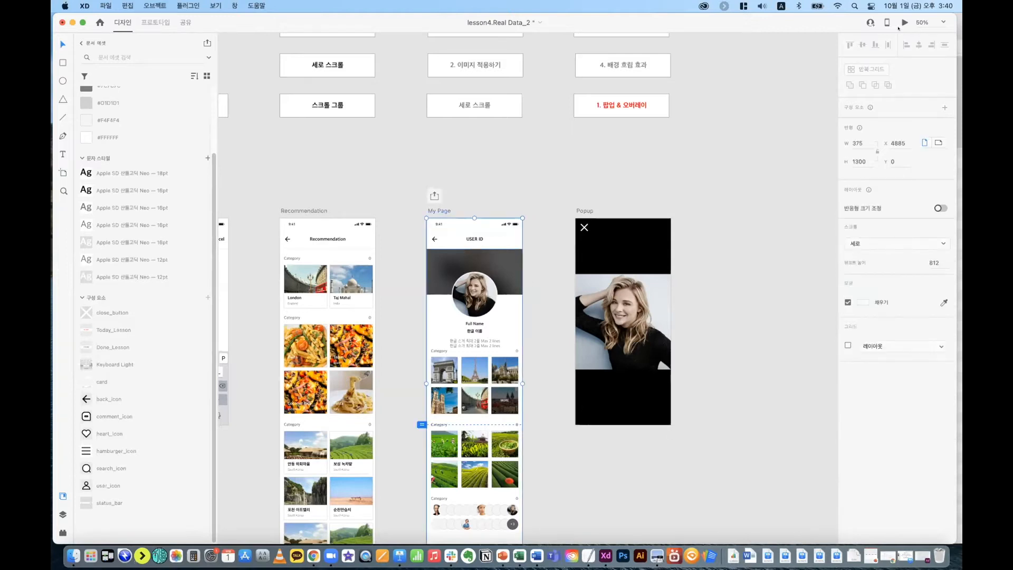
pyautogui.press('super+Return')
pyautogui.scroll(-5, 347, 223)
pyautogui.scroll(5, 351, 211)
pyautogui.scroll(-5, 351, 211)
pyautogui.scroll(5, 357, 193)
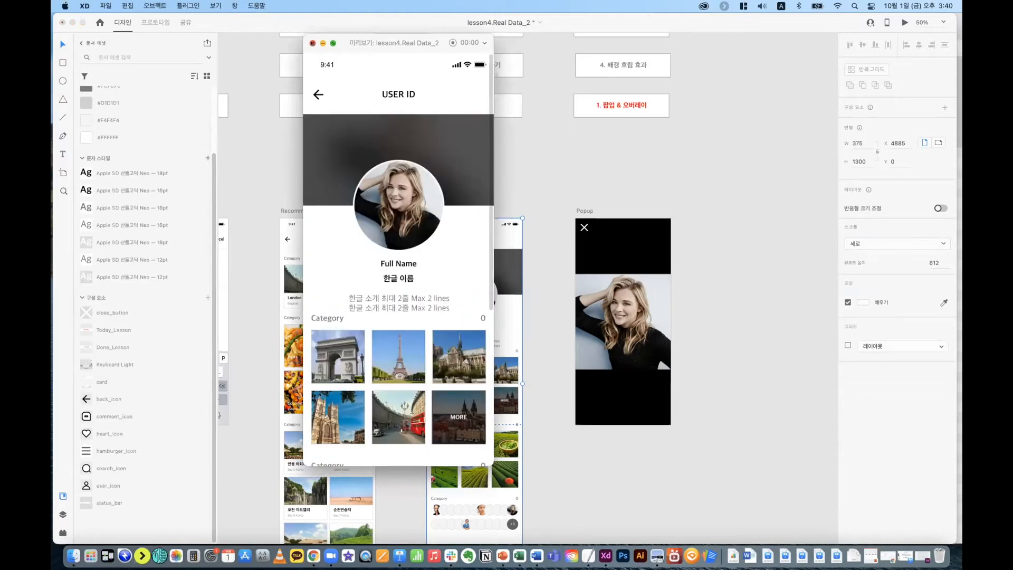
pyautogui.click(313, 42)
# Step: Lower the opacity of the Popup artboard's black background rectangle to 71%
pyautogui.press('super+0')
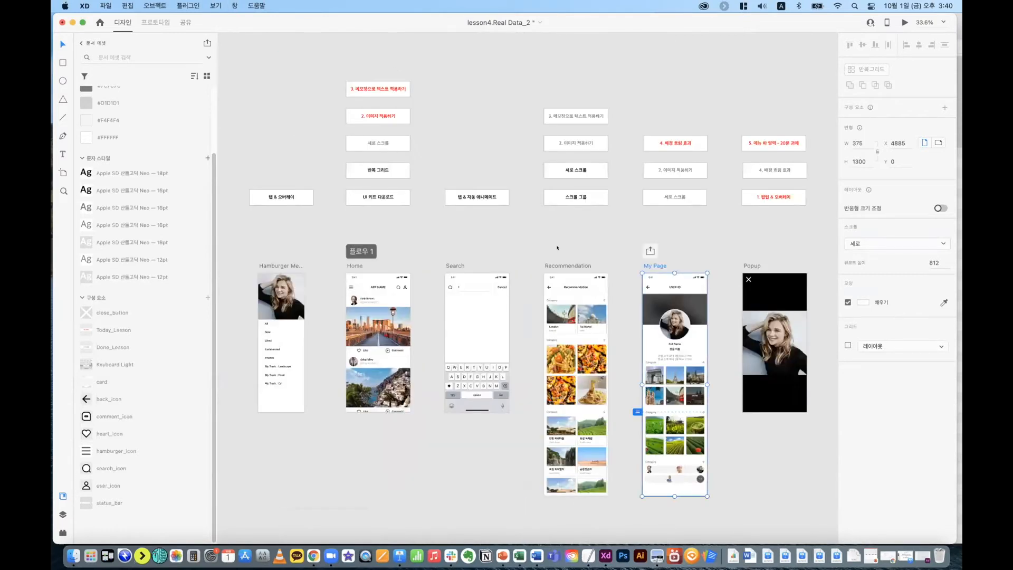
pyautogui.hscroll(5, 702, 232)
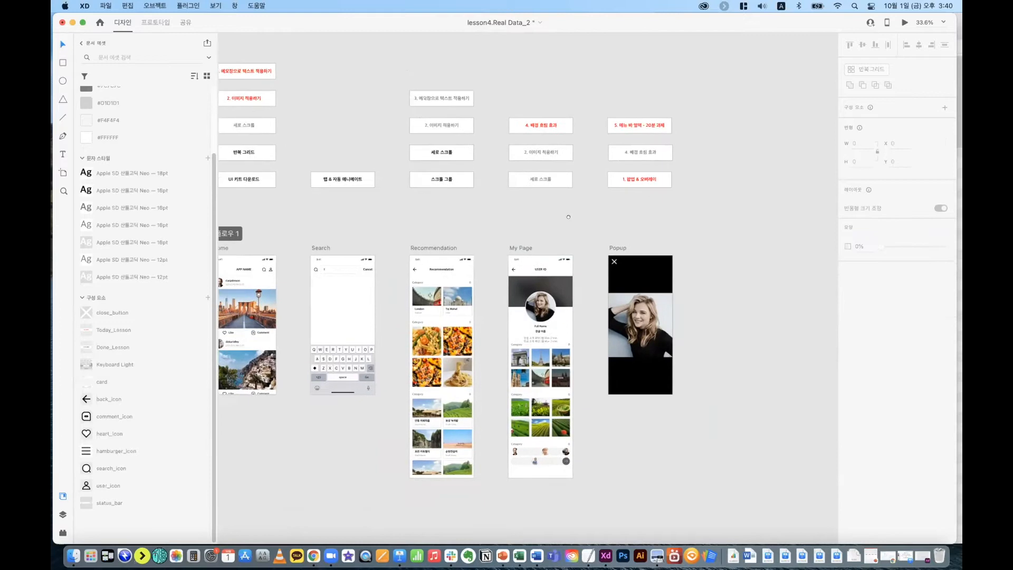
pyautogui.click(638, 266)
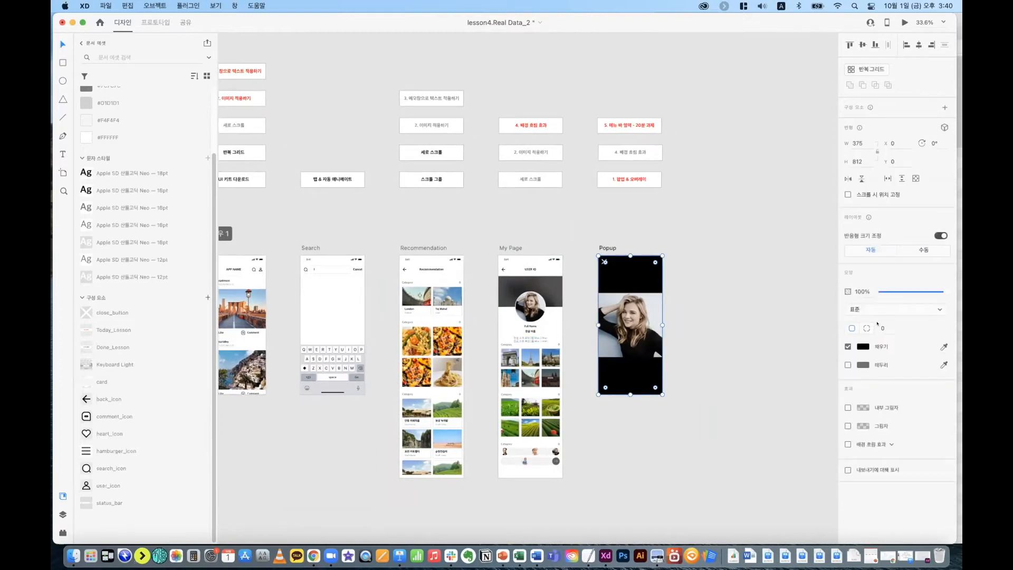
pyautogui.moveTo(941, 290); pyautogui.dragTo(923, 296)
pyautogui.click(607, 445)
# Step: Preview My Page, opening the photo popup from the profile photo and closing it again
pyautogui.click(530, 306)
pyautogui.click(904, 22)
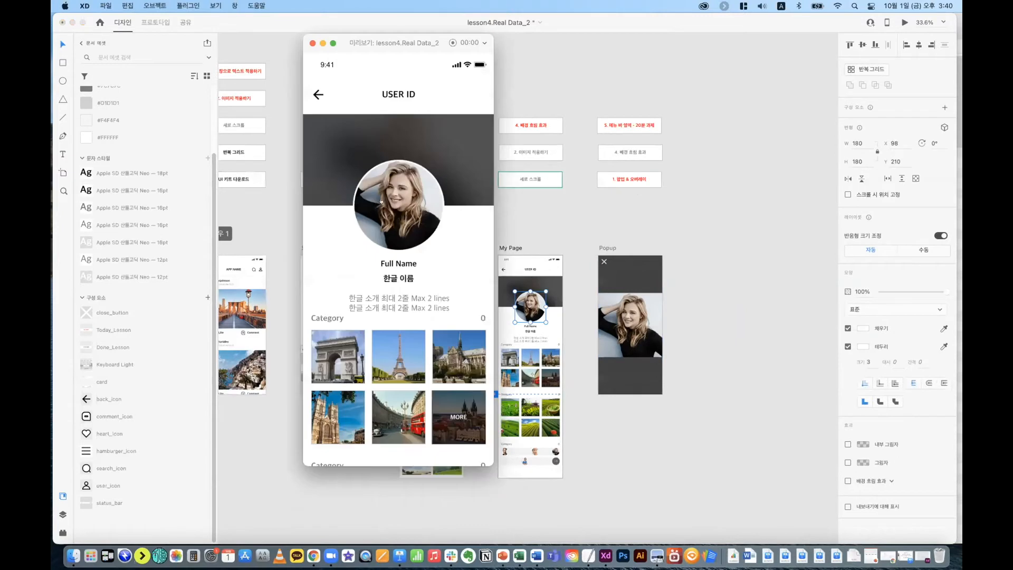
pyautogui.click(381, 201)
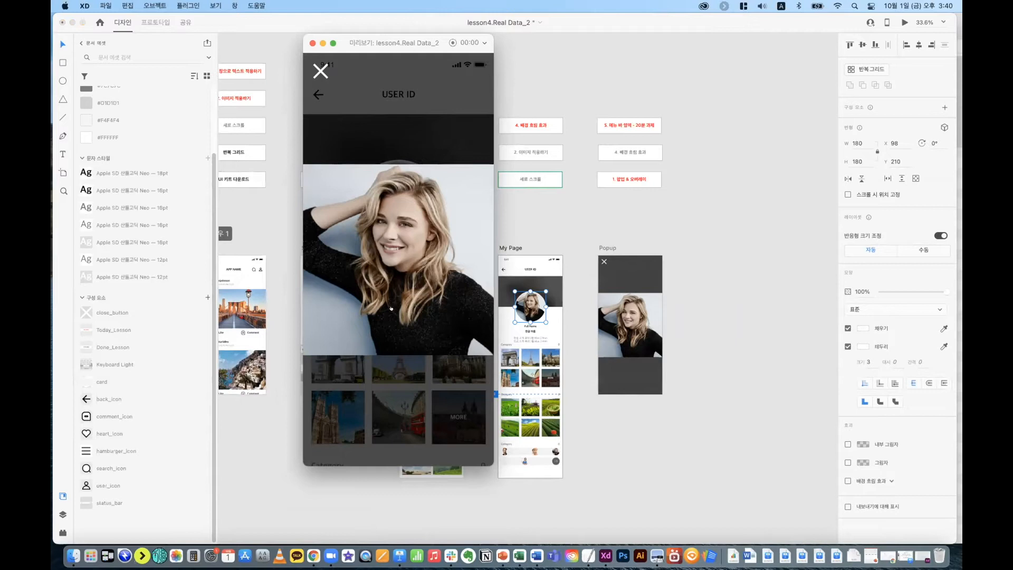
pyautogui.click(320, 70)
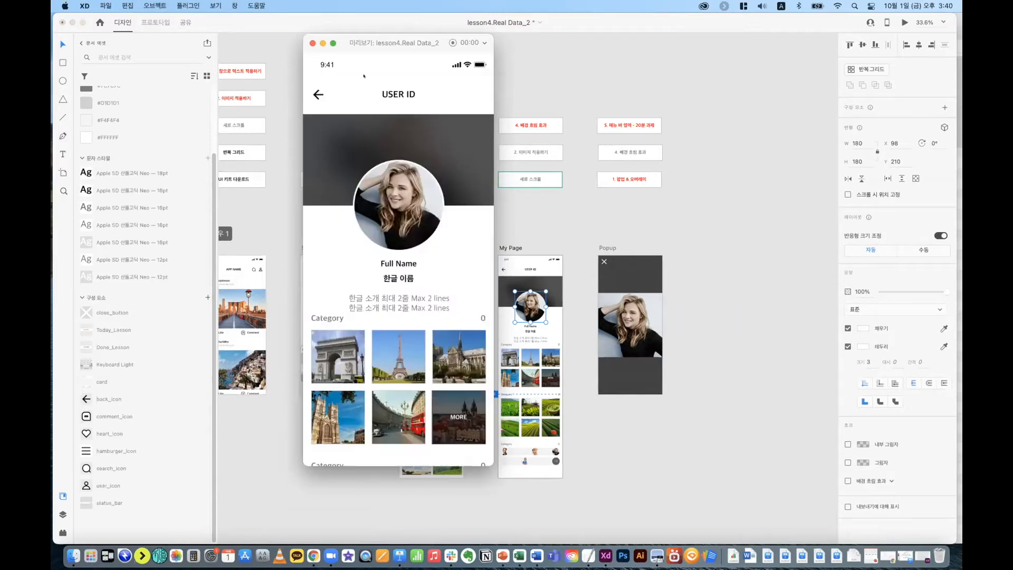
pyautogui.click(313, 43)
# Step: Reset the Popup background rectangle's opacity to 100% and apply background blur with an effect opacity of 68%
pyautogui.click(614, 272)
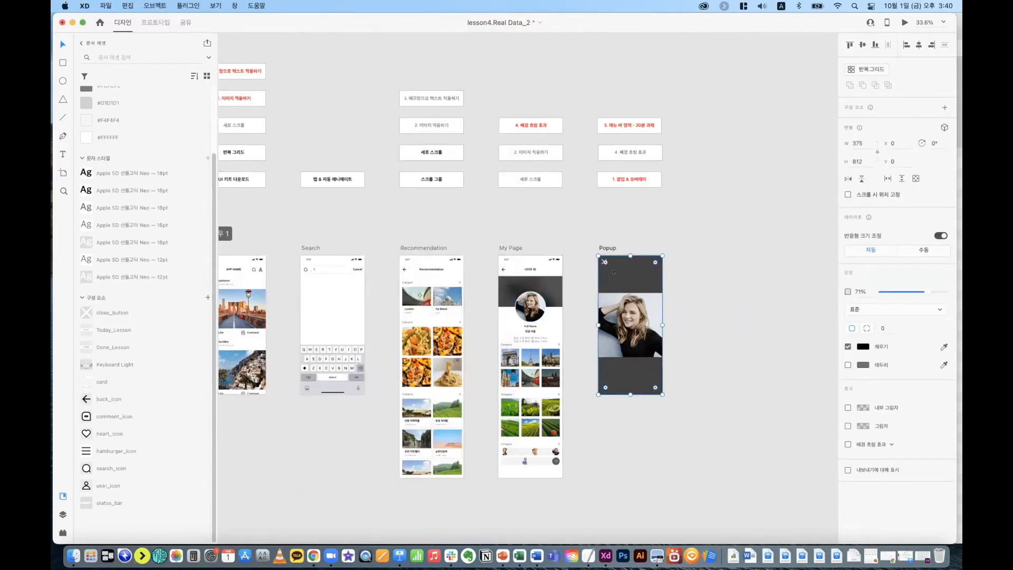
pyautogui.press('0')
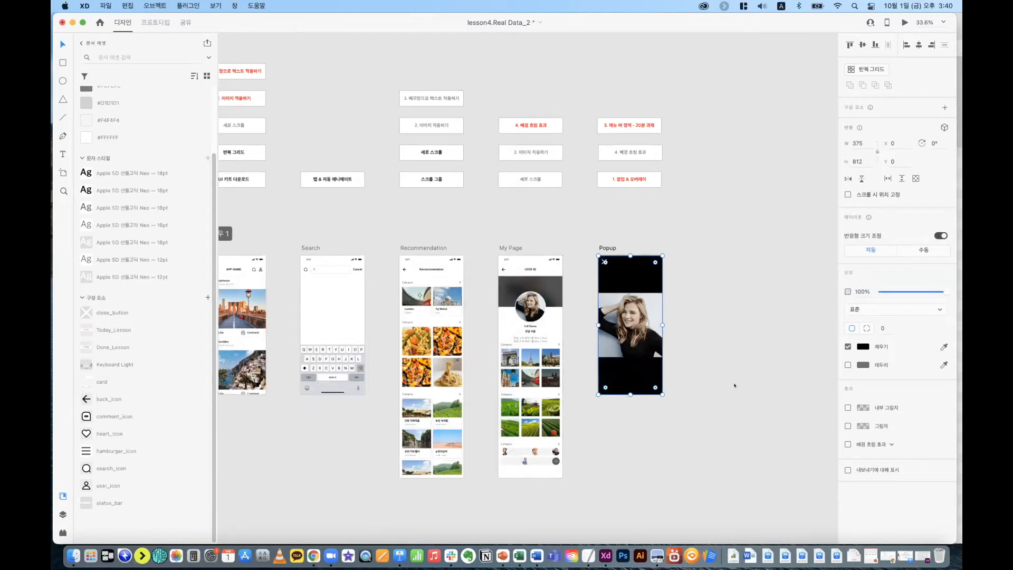
pyautogui.click(846, 445)
pyautogui.moveTo(901, 493); pyautogui.dragTo(925, 494)
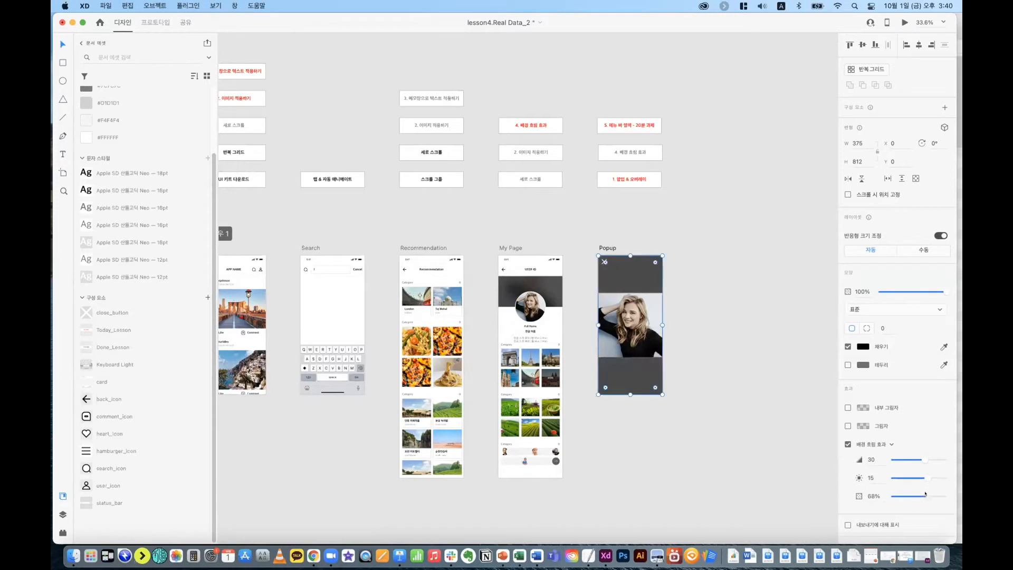
pyautogui.click(736, 410)
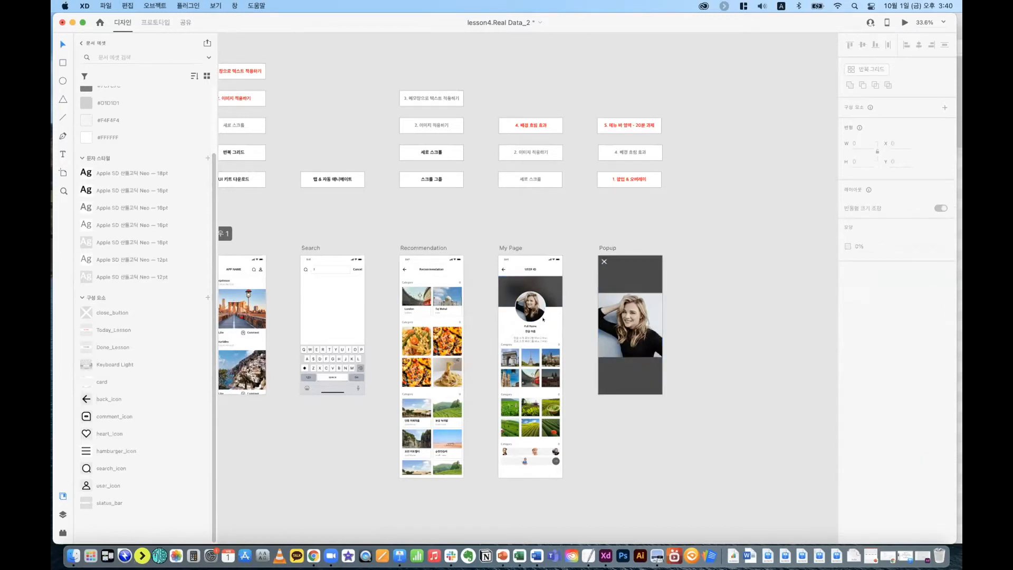
# Step: Preview the profile photo's popup over My Page with its blurred background, and close the preview
pyautogui.click(530, 307)
pyautogui.click(904, 22)
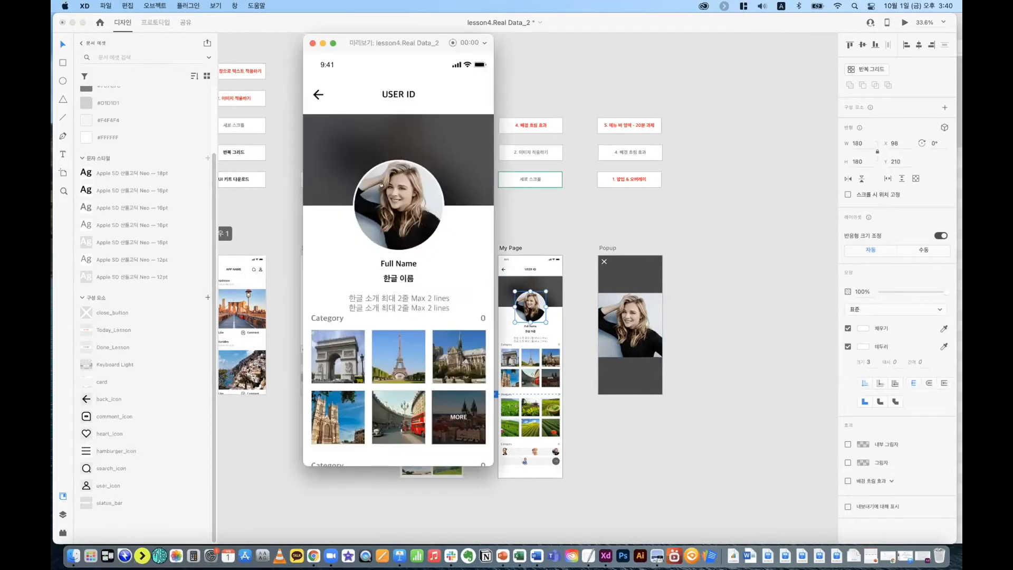
pyautogui.click(384, 243)
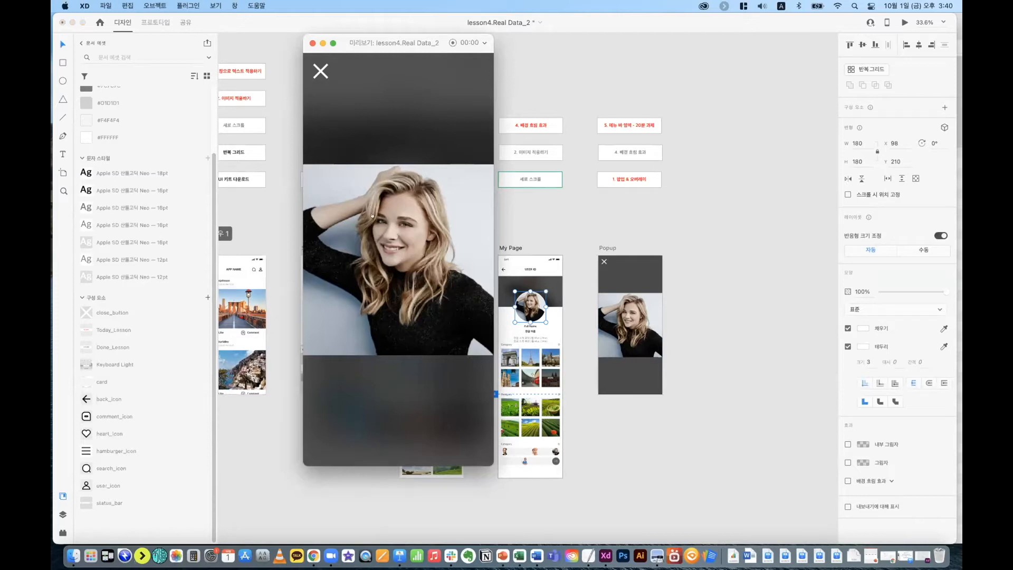
pyautogui.click(363, 110)
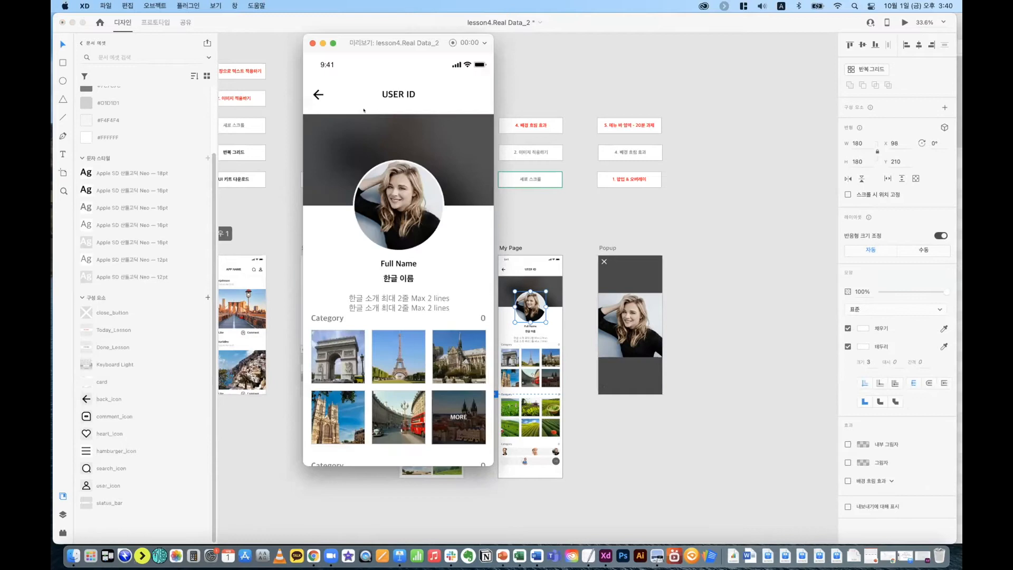
pyautogui.click(312, 43)
# Step: Examine the background blur settings of the Popup artboard's background rectangle
pyautogui.click(573, 239)
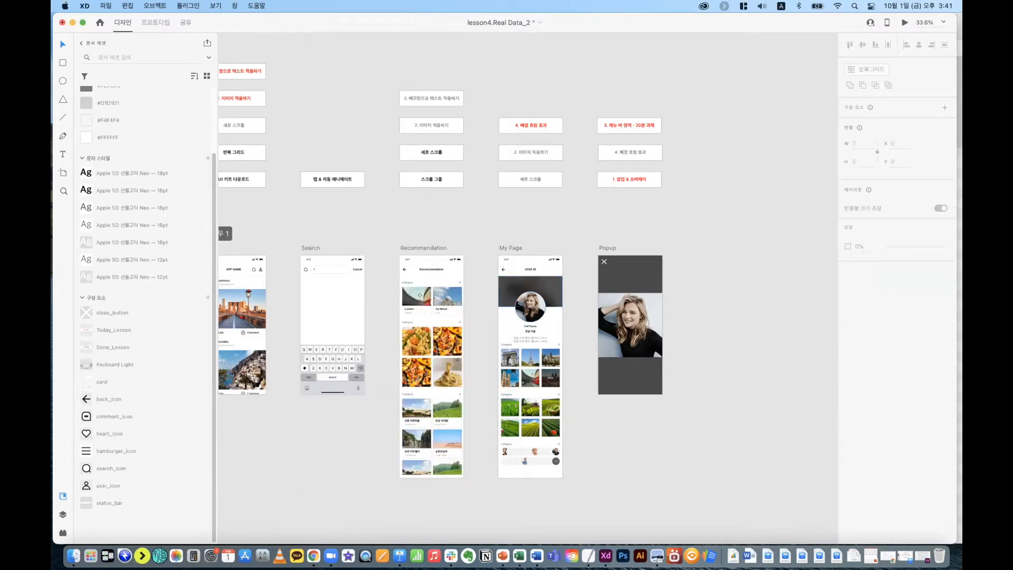
pyautogui.click(537, 305)
pyautogui.click(620, 281)
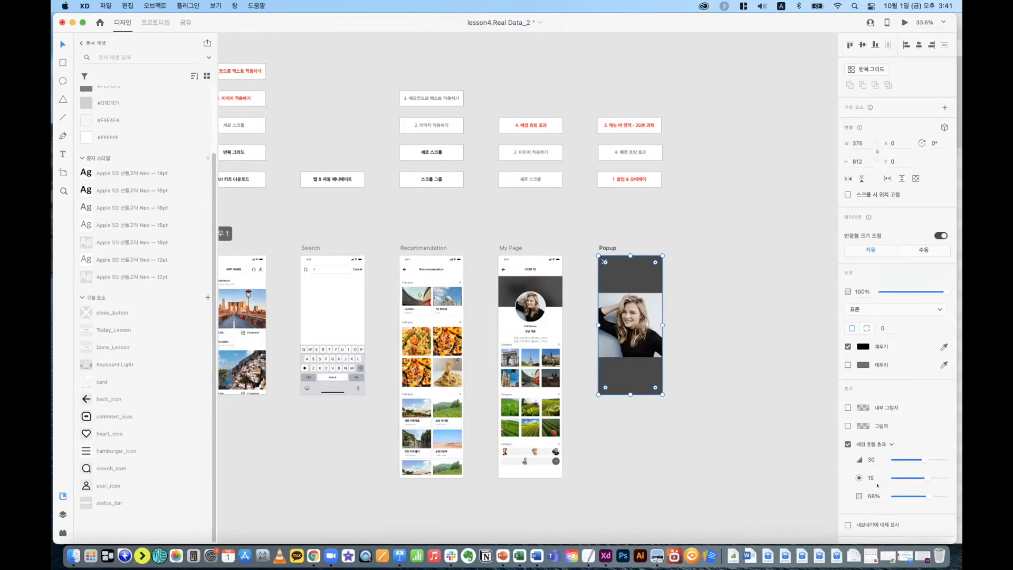
# Step: Raise the background blur's effect opacity to 75% on the Popup artboard's background rectangle and deselect it
pyautogui.moveTo(925, 494)
pyautogui.mouseDown()
pyautogui.moveTo(914, 495)
pyautogui.moveTo(932, 494)
pyautogui.mouseUp()
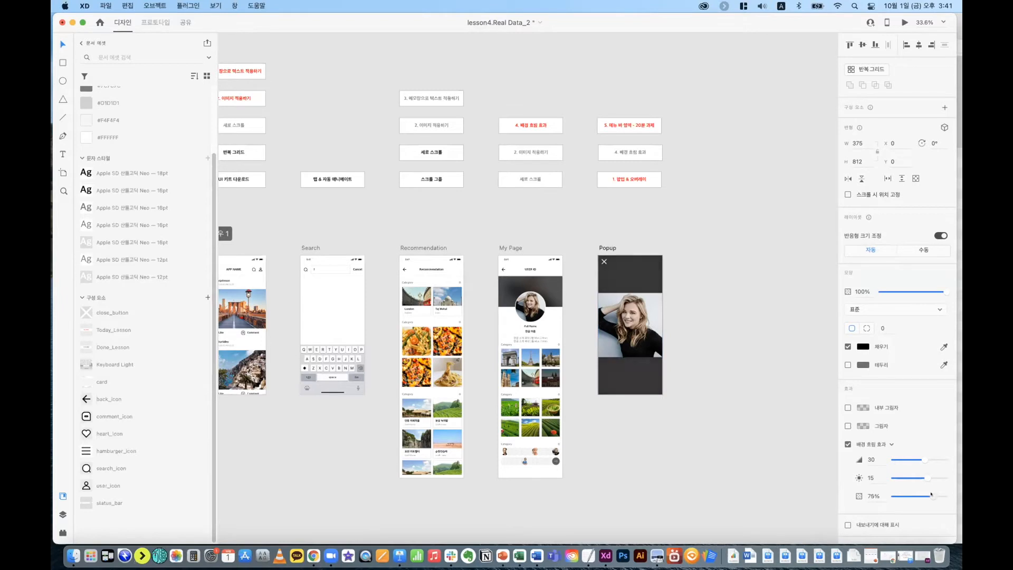
pyautogui.click(737, 411)
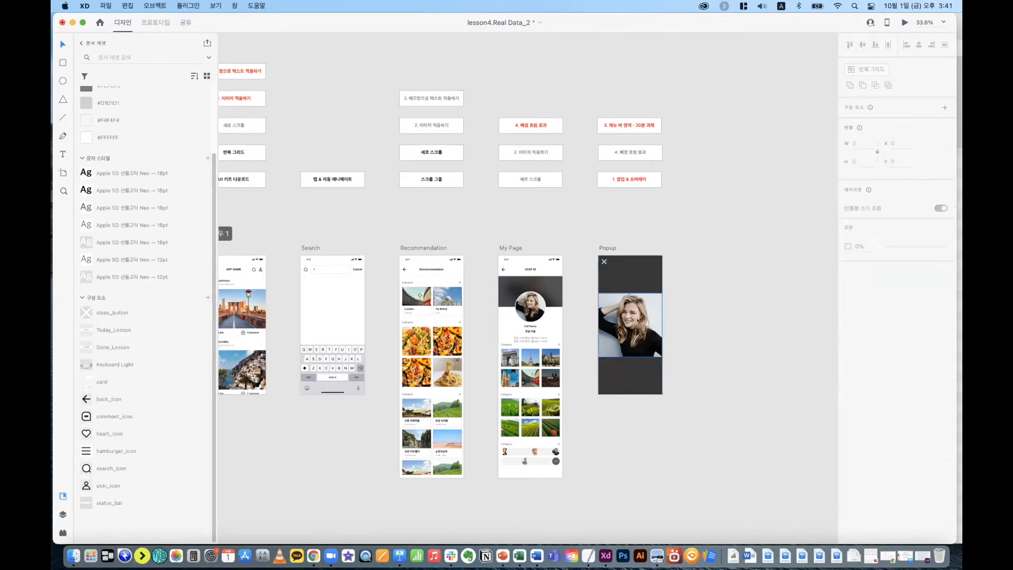
# Step: Preview the profile photo's popup over My Page to check the darker blurred background, and close the preview
pyautogui.click(638, 320)
pyautogui.click(532, 308)
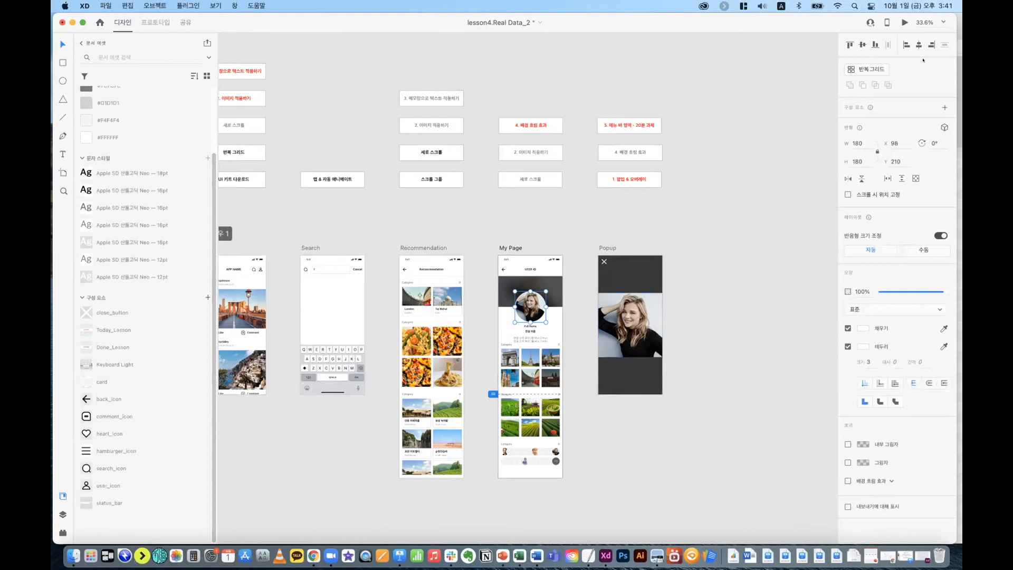
pyautogui.press('super+Return')
pyautogui.click(438, 178)
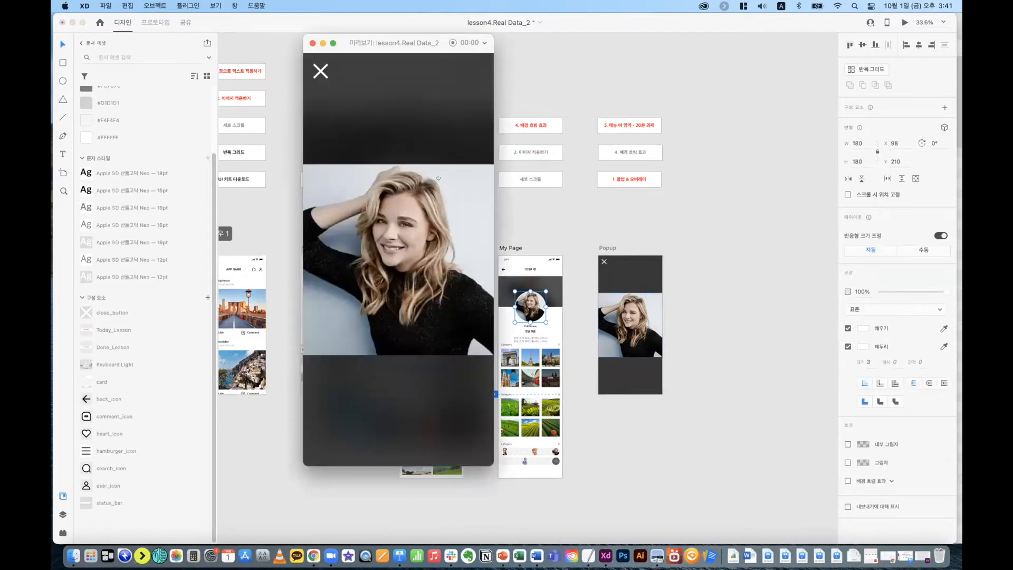
pyautogui.click(425, 106)
pyautogui.click(437, 180)
pyautogui.click(323, 68)
pyautogui.click(313, 43)
pyautogui.click(760, 232)
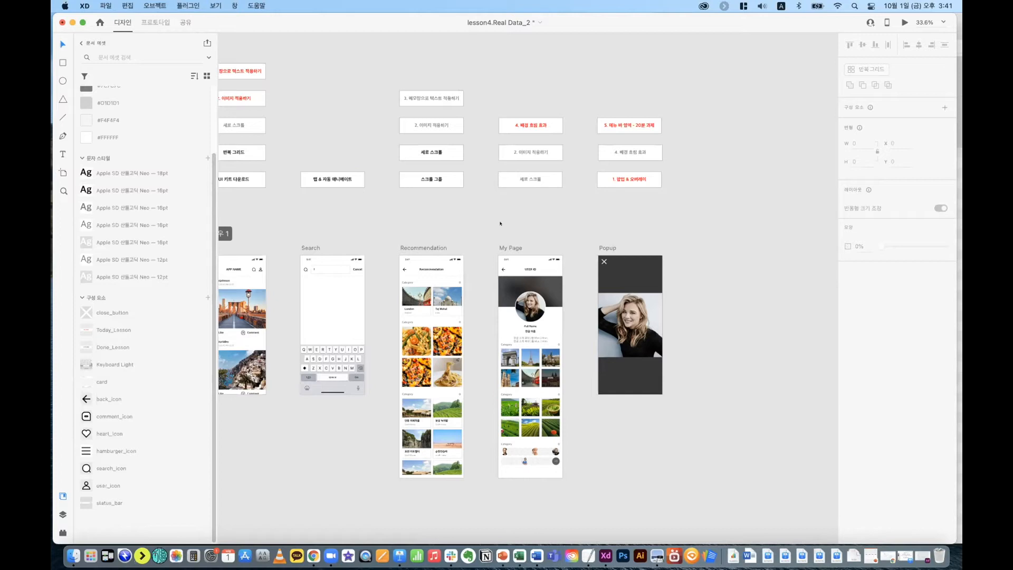
# Step: Preview the My Page artboard once more, open its popup from the profile photo, and close the preview window
pyautogui.hscroll(-5, 519, 180)
pyautogui.scroll(-3, 520, 180)
pyautogui.hscroll(-4, 640, 144)
pyautogui.scroll(-1, 641, 144)
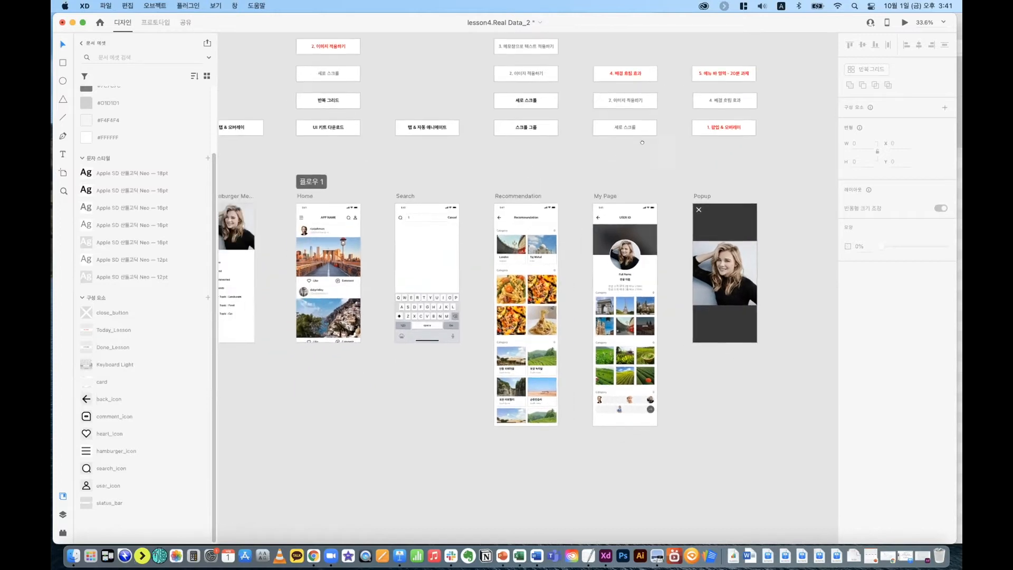
pyautogui.click(657, 173)
pyautogui.click(904, 22)
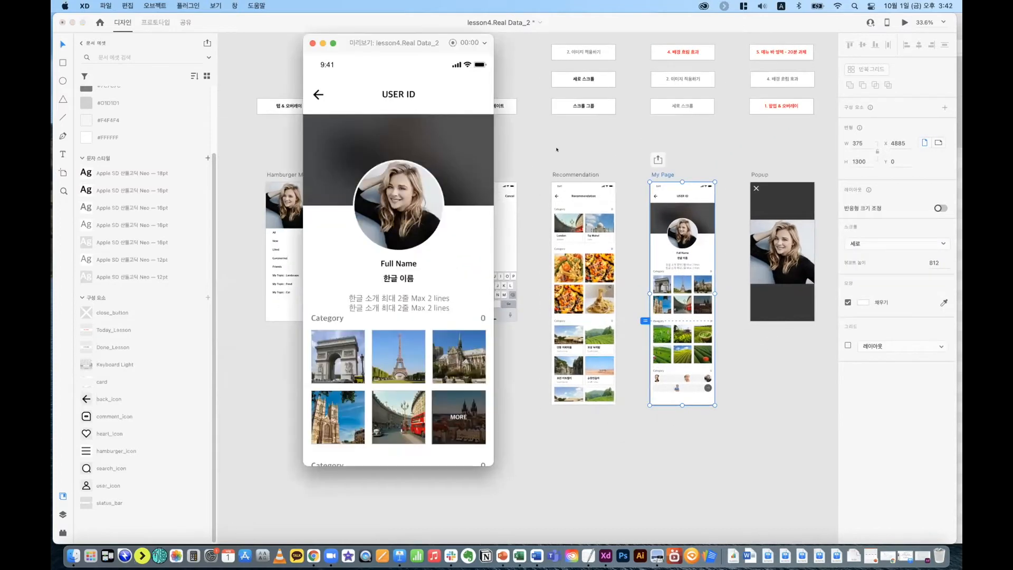
pyautogui.click(421, 202)
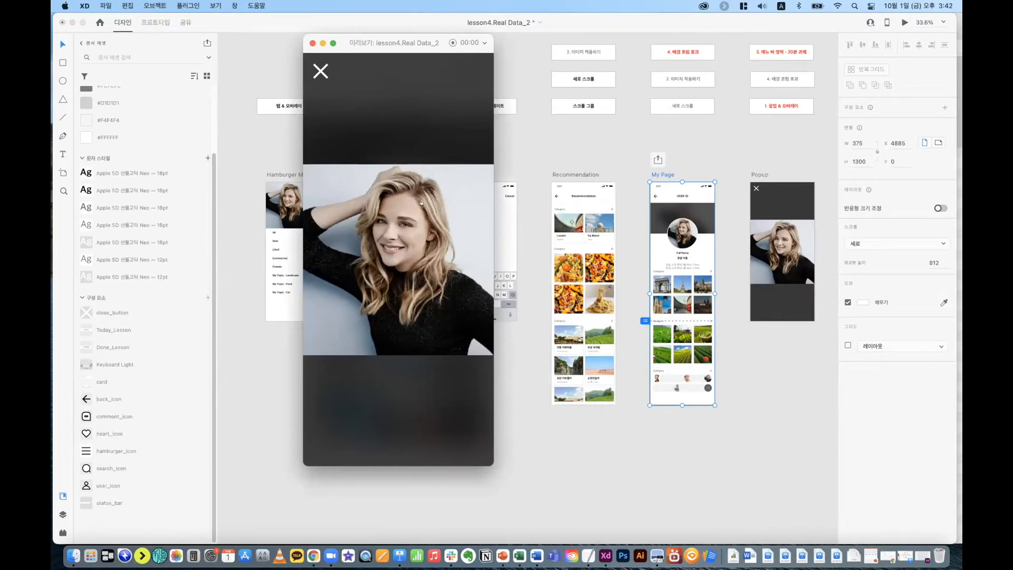
pyautogui.click(313, 43)
pyautogui.click(715, 153)
pyautogui.moveTo(715, 153); pyautogui.dragTo(683, 159)
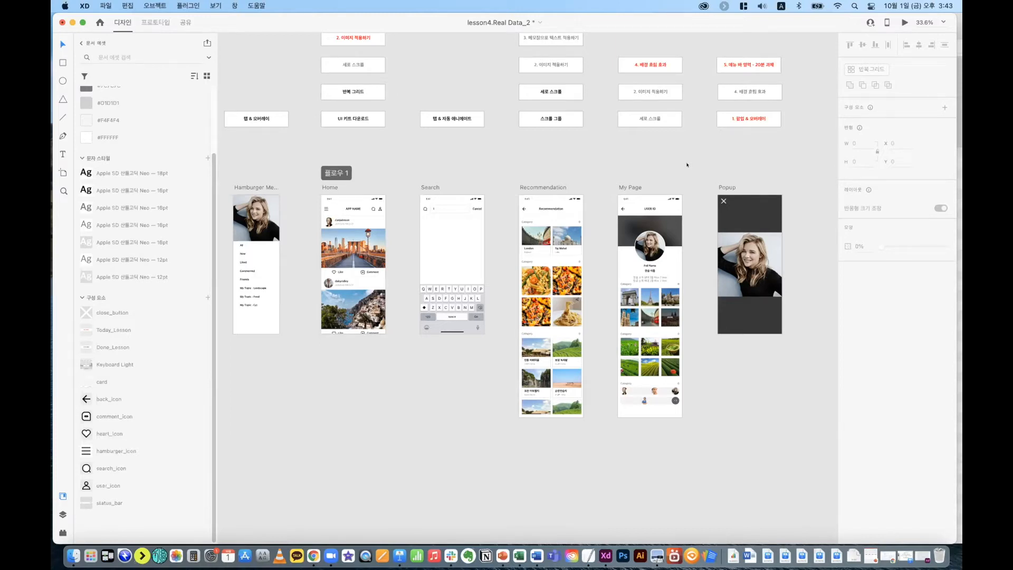
# Step: Preview the lesson4.Real Data_2 prototype and check the Home feed's scrolling, hamburger menu and search link
pyautogui.click(900, 22)
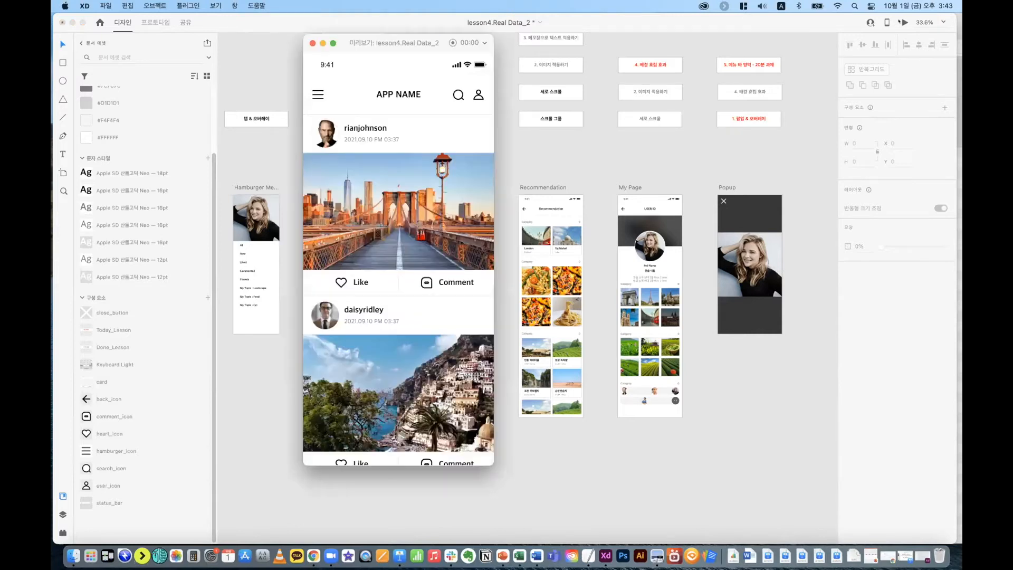
pyautogui.scroll(-6, 405, 281)
pyautogui.scroll(8, 379, 320)
pyautogui.click(317, 95)
pyautogui.click(458, 95)
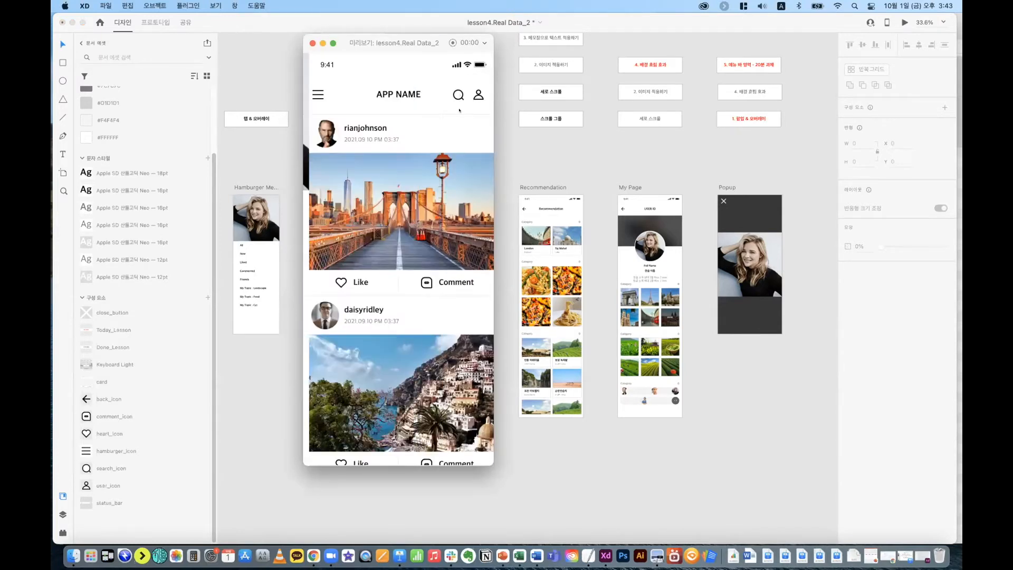
pyautogui.click(459, 94)
pyautogui.click(361, 393)
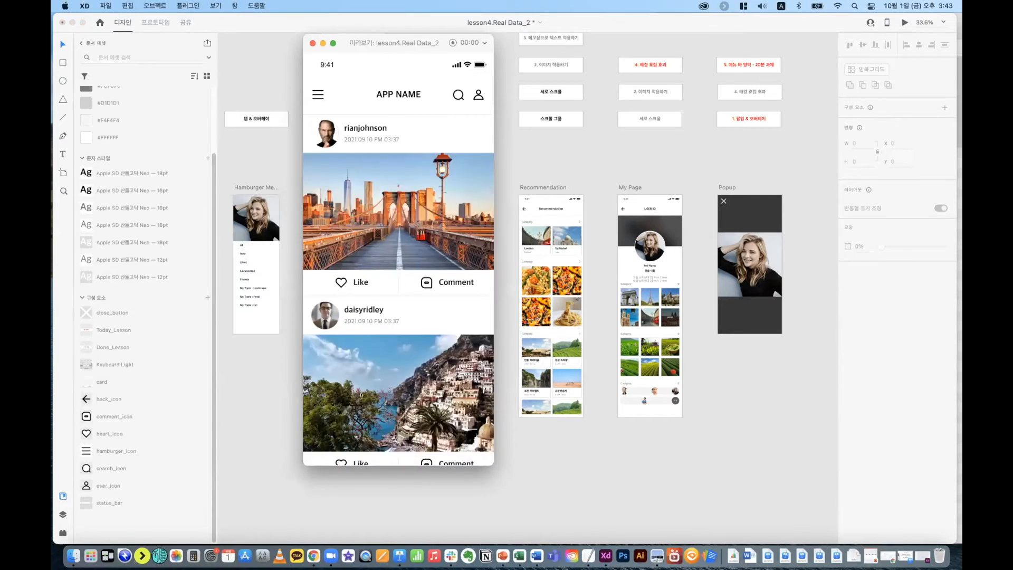
pyautogui.scroll(-5, 403, 347)
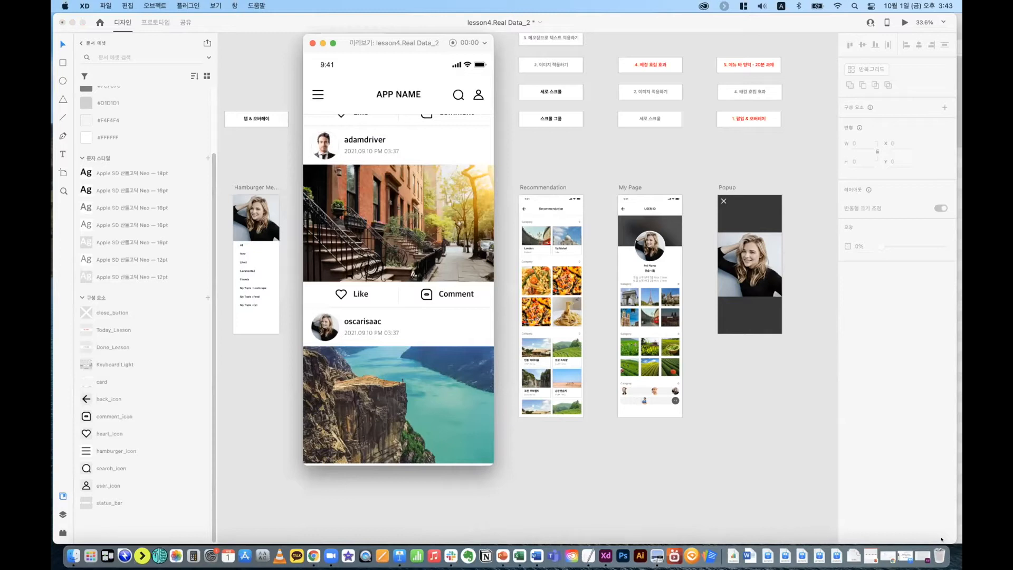
# Step: Close the 1_Home_Image folder window and narrow the design window to uncover the desktop files
pyautogui.click(957, 515)
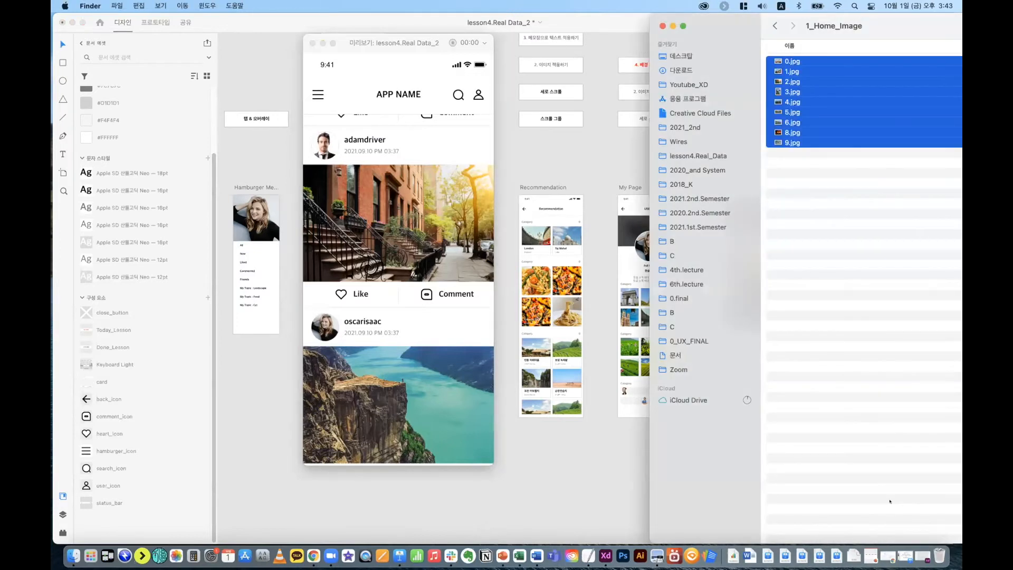
pyautogui.press('super+w')
pyautogui.click(956, 165)
pyautogui.moveTo(956, 165); pyautogui.dragTo(886, 161)
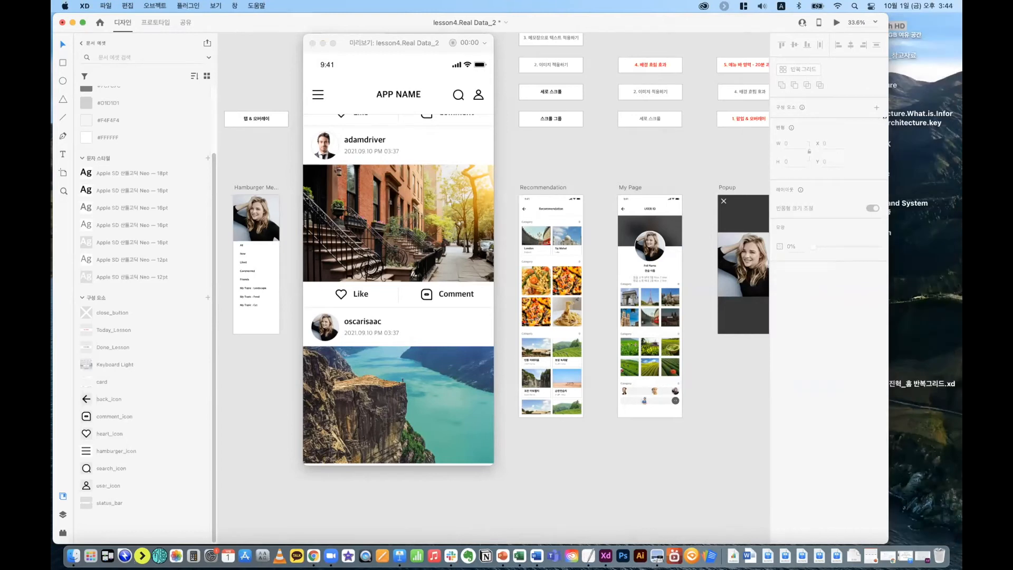
pyautogui.moveTo(885, 117); pyautogui.dragTo(820, 120)
# Step: Open 5th.Lecture.What.is.Information.Architecture.key in Keynote and show slide 13 on the components of information architecture
pyautogui.doubleClick(851, 117)
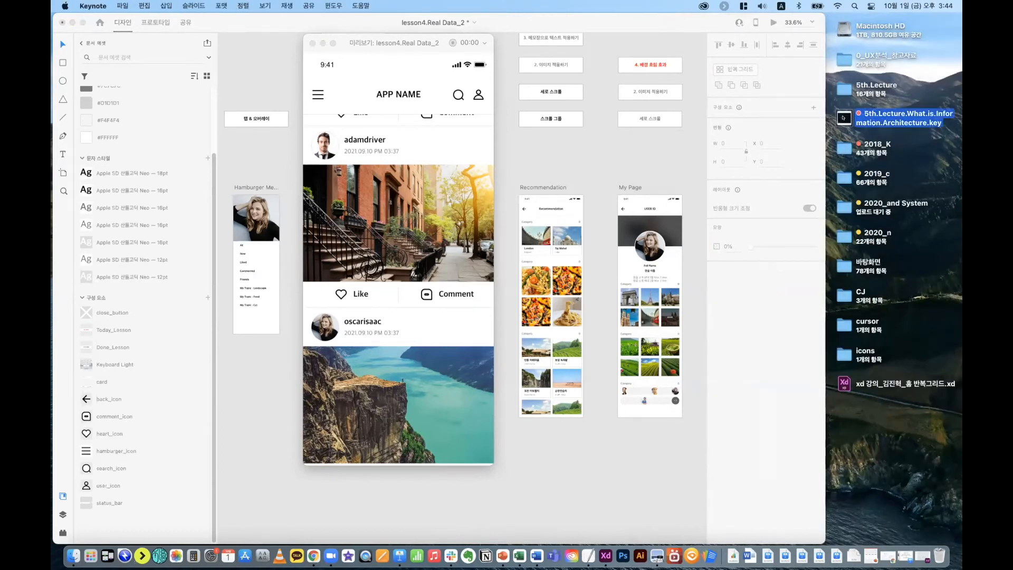
pyautogui.scroll(10, 90, 211)
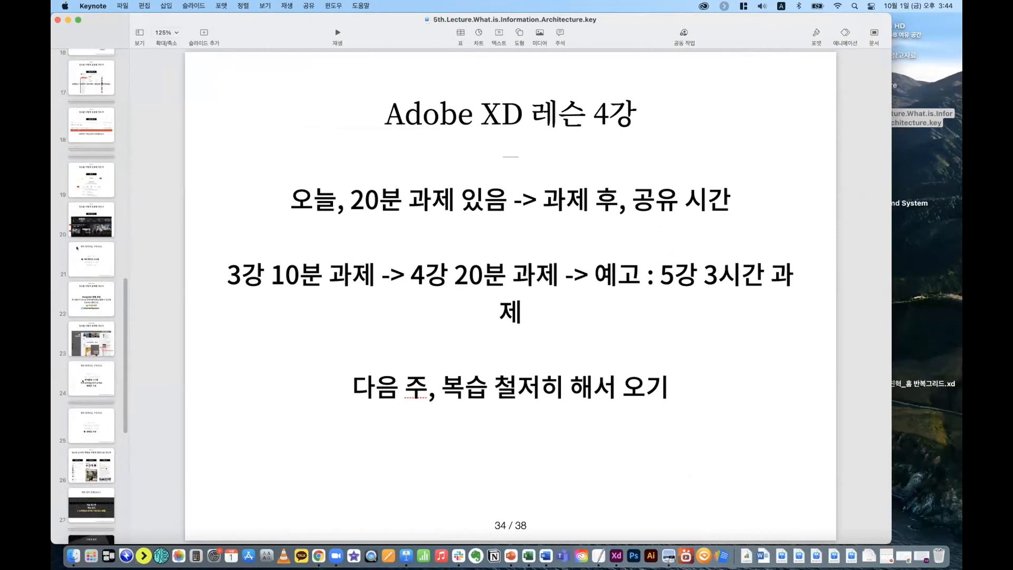
pyautogui.scroll(5, 79, 367)
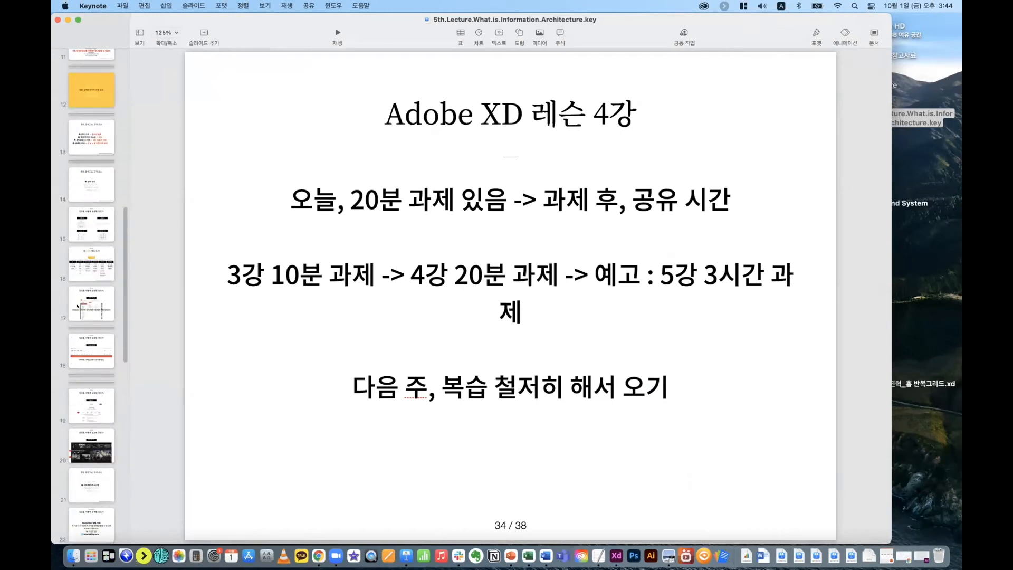
pyautogui.click(87, 152)
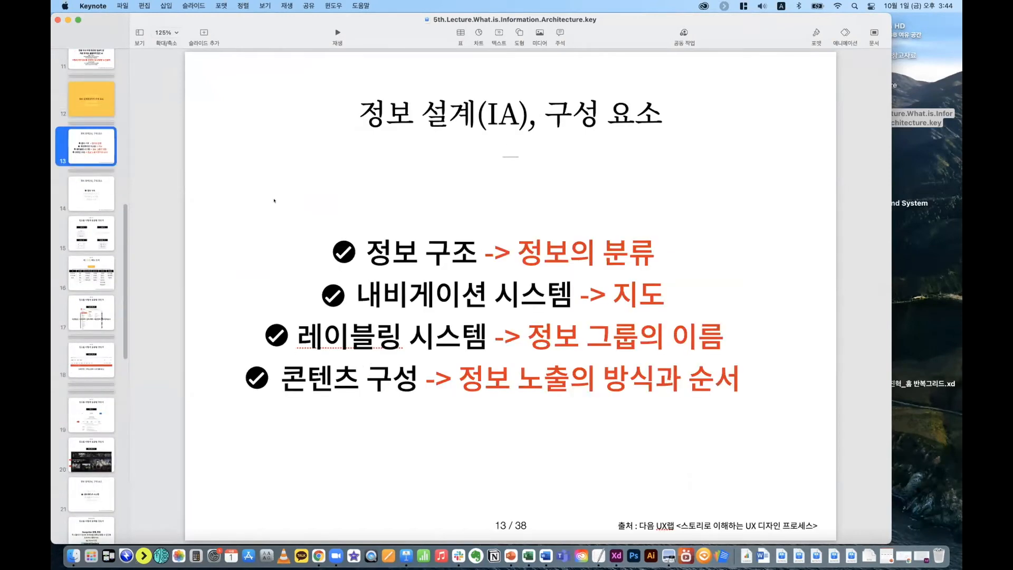
# Step: Switch back to Adobe XD and test the Home preview's scrolling and its header links for menu, search and user page
pyautogui.click(616, 556)
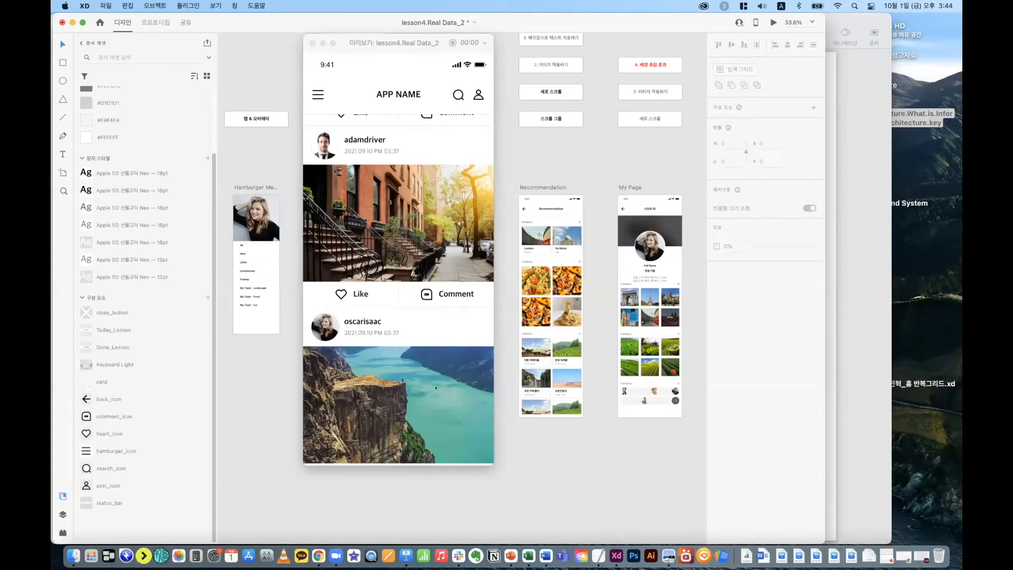
pyautogui.scroll(5, 435, 388)
pyautogui.scroll(-5, 435, 388)
pyautogui.scroll(5, 436, 388)
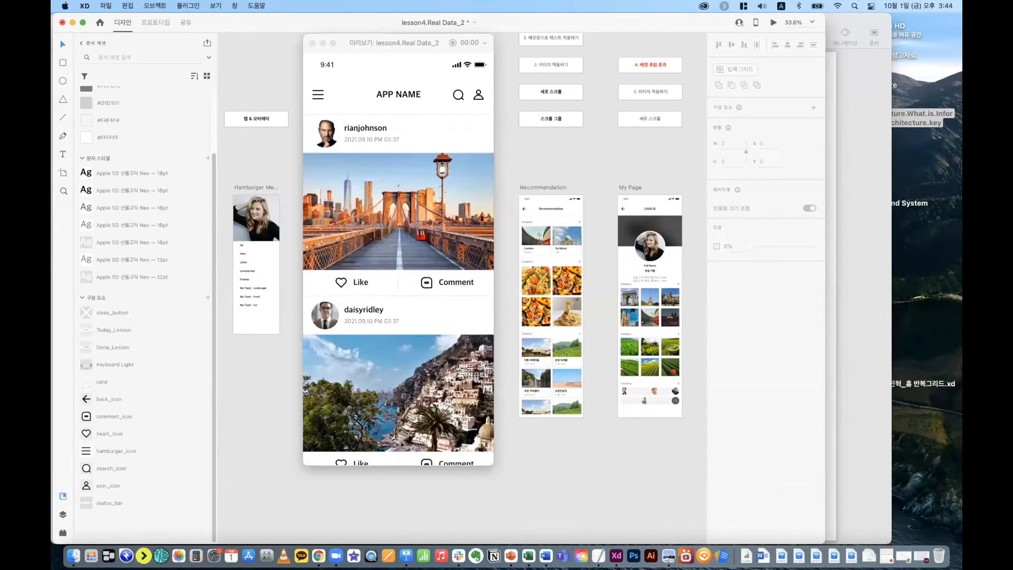
pyautogui.click(484, 101)
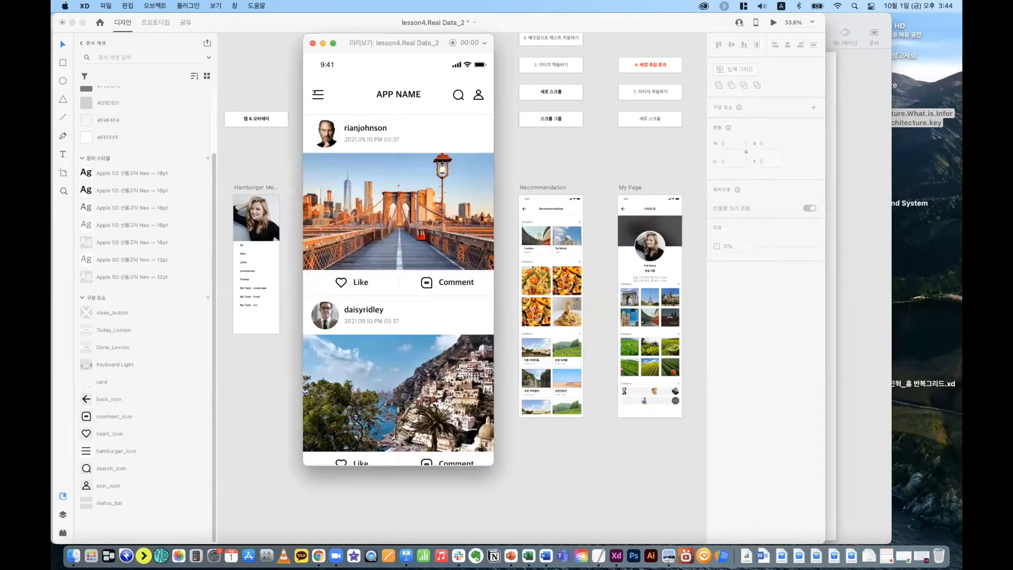
pyautogui.click(470, 111)
pyautogui.click(459, 94)
pyautogui.click(477, 95)
# Step: Return to the Keynote lecture, show slide 23 on global, local and contextual navigation, and minimize the presentation
pyautogui.click(840, 410)
pyautogui.scroll(-10, 88, 418)
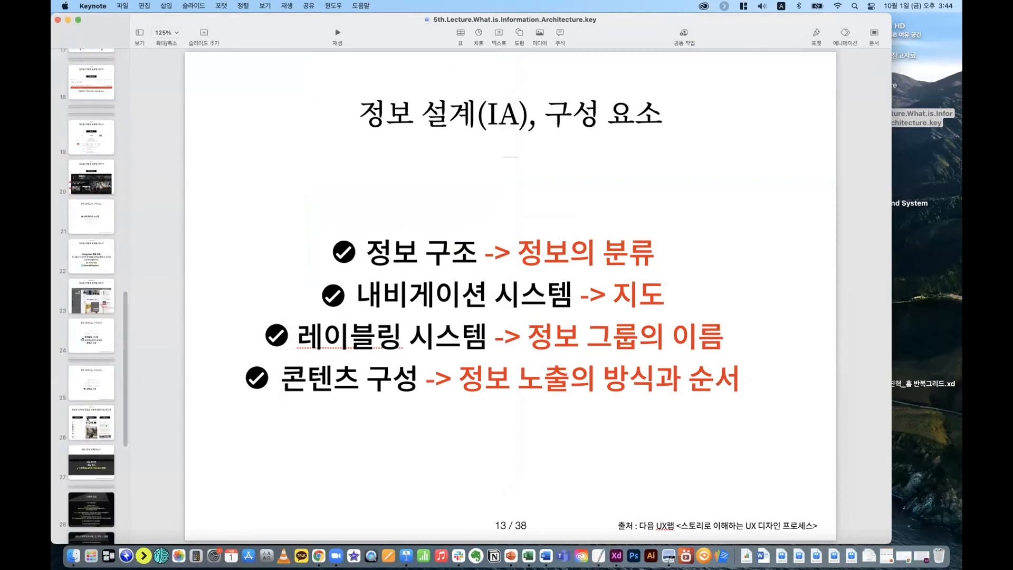
pyautogui.click(102, 280)
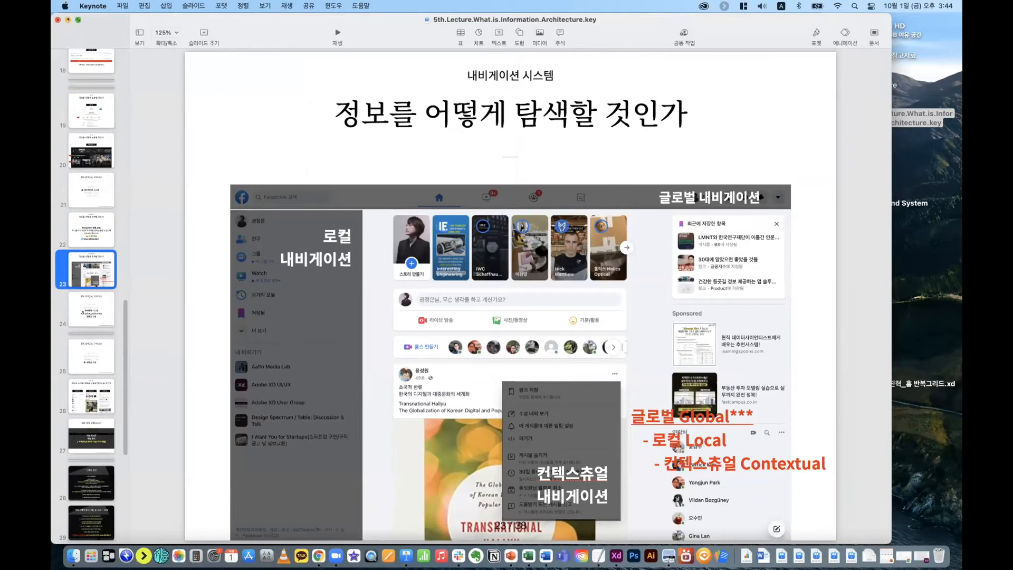
pyautogui.click(68, 20)
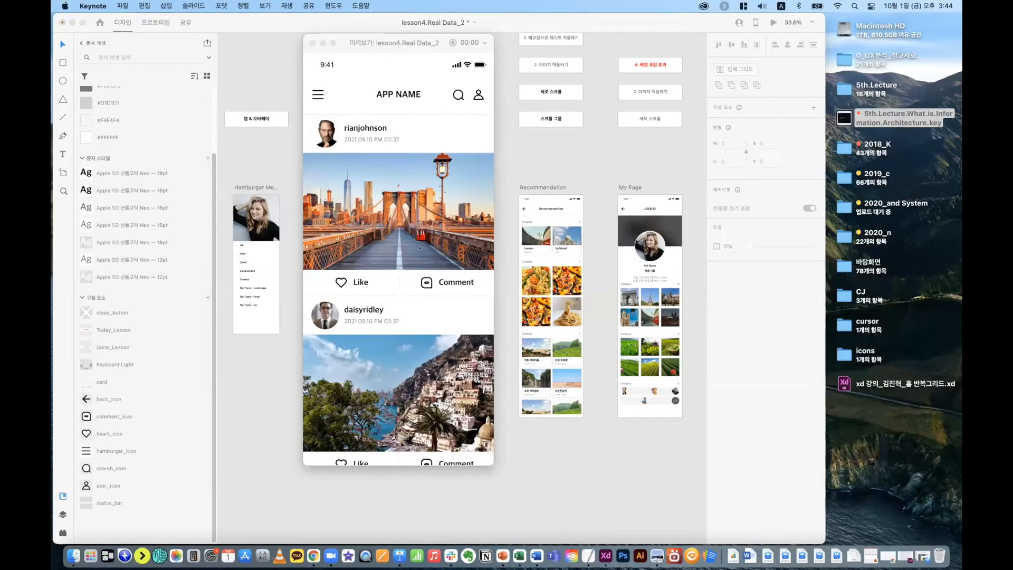
# Step: Close the prototype preview and open lesson4.Real Data_test_2 from the 2021_2nd folder
pyautogui.moveTo(389, 44); pyautogui.dragTo(442, 75)
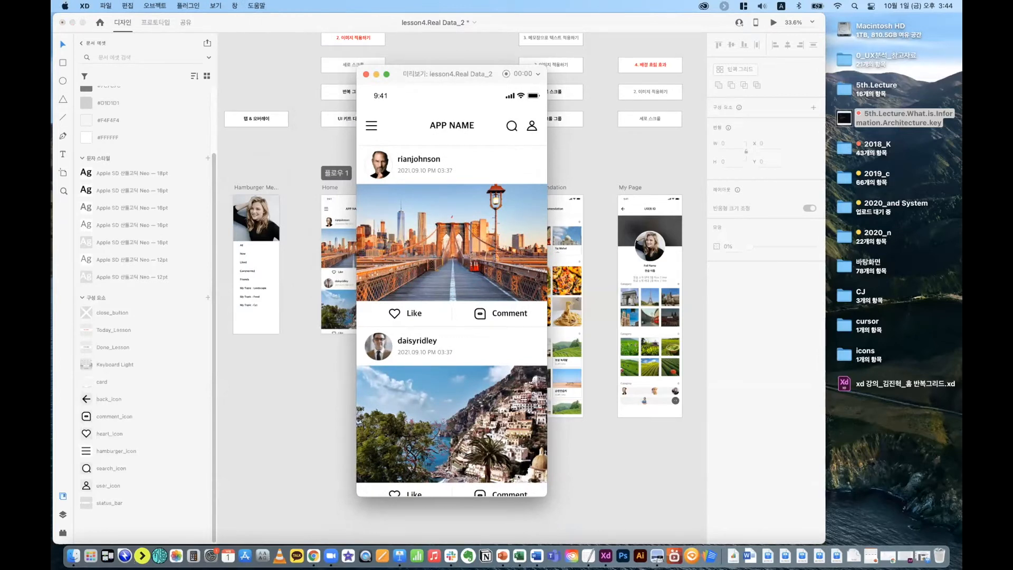
pyautogui.click(366, 74)
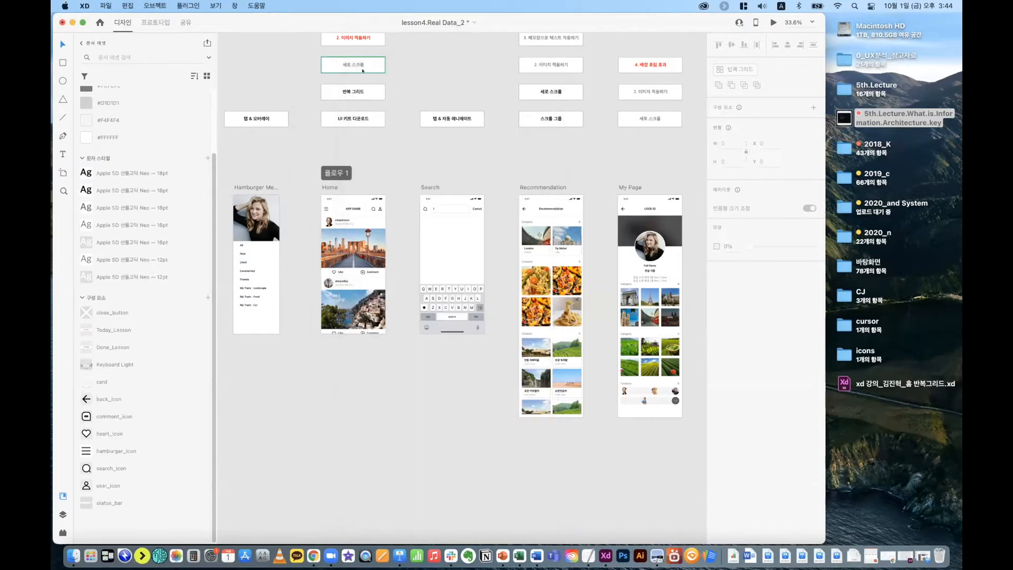
pyautogui.click(844, 31)
pyautogui.doubleClick(843, 30)
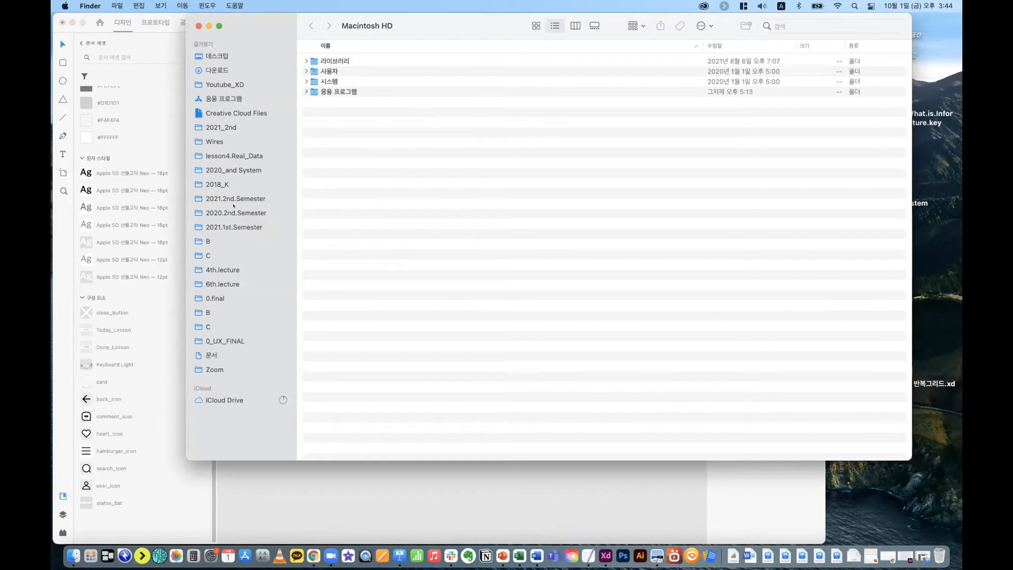
pyautogui.click(222, 128)
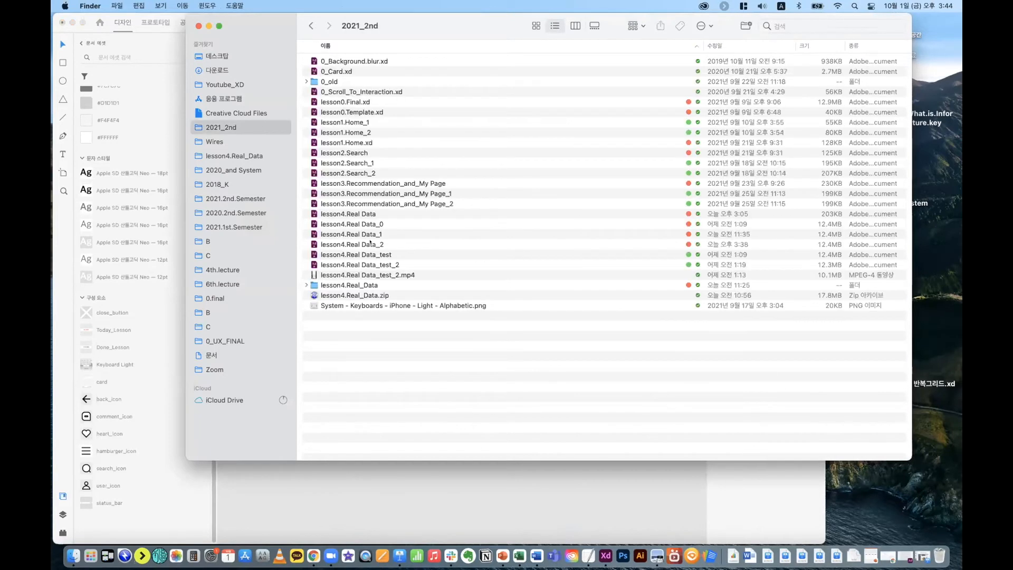
pyautogui.doubleClick(364, 264)
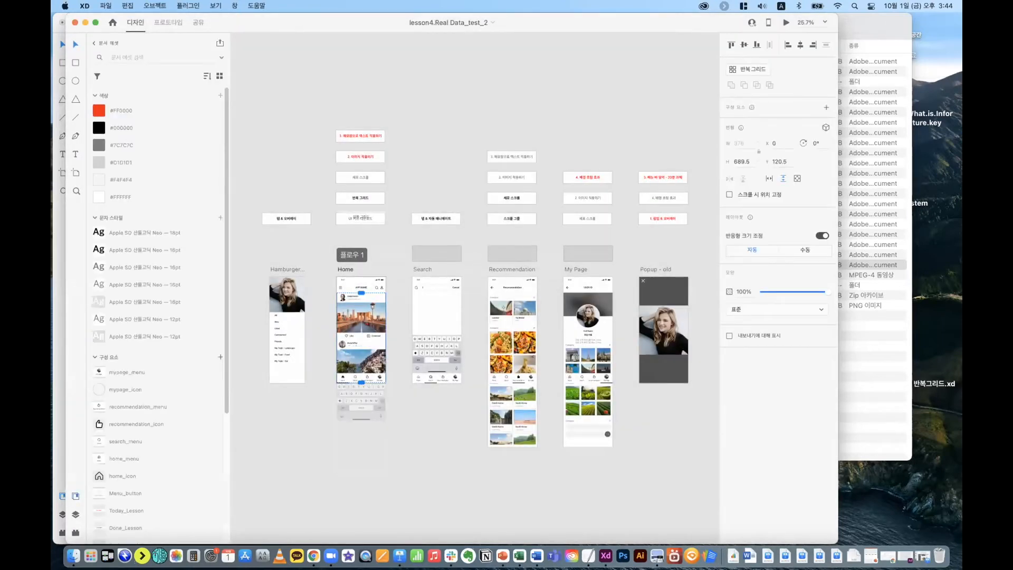
# Step: Preview the test_2 prototype and go through Search, Recommendation and My Page and back to Home with its tab bar
pyautogui.press('super+Return')
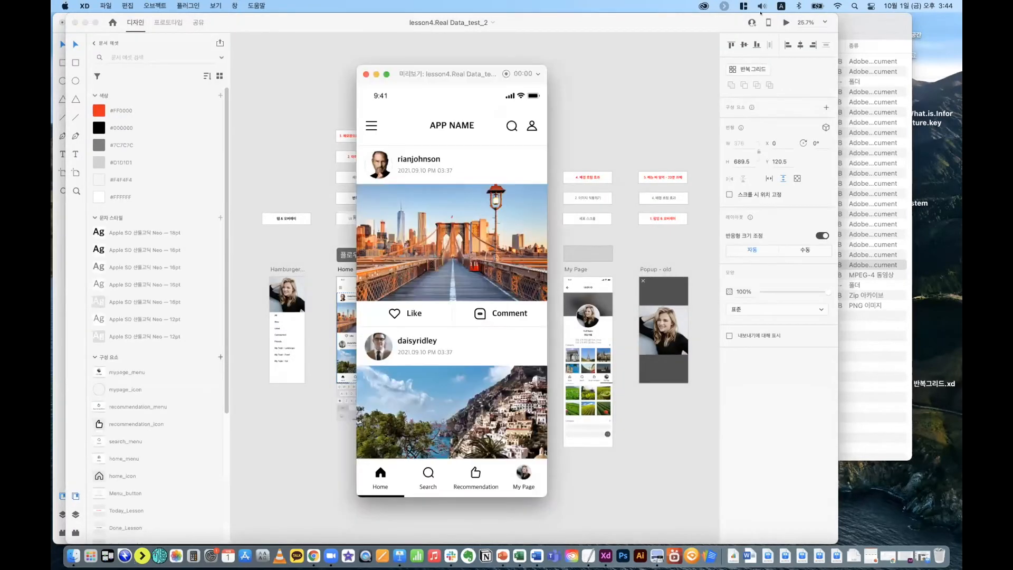
pyautogui.click(425, 472)
pyautogui.click(475, 473)
pyautogui.click(516, 476)
pyautogui.click(471, 477)
pyautogui.click(426, 473)
pyautogui.click(379, 475)
# Step: Cycle through all the prototype's tab bar pages again, enlarge the preview window and close it
pyautogui.click(428, 475)
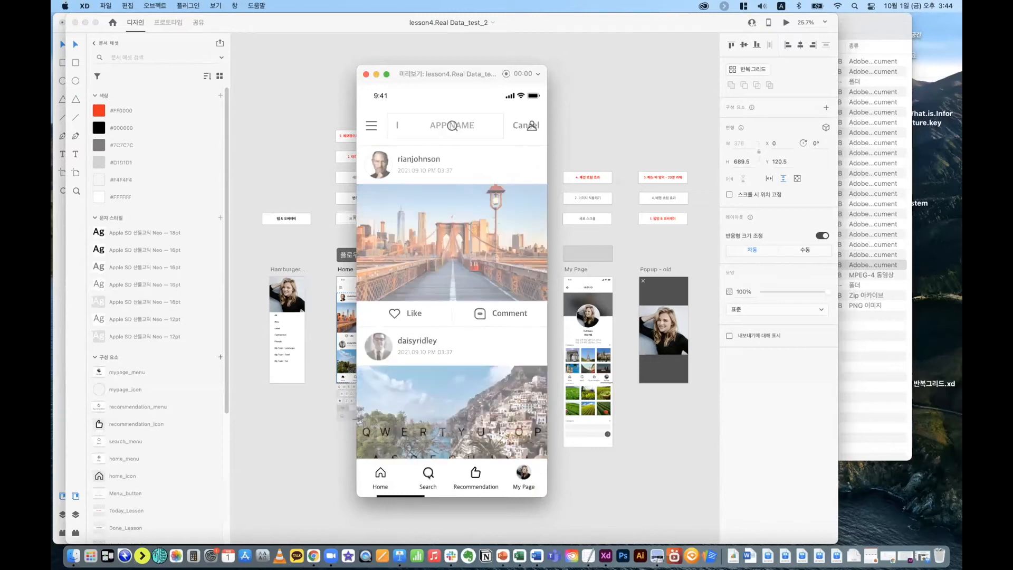
pyautogui.click(475, 473)
pyautogui.click(524, 475)
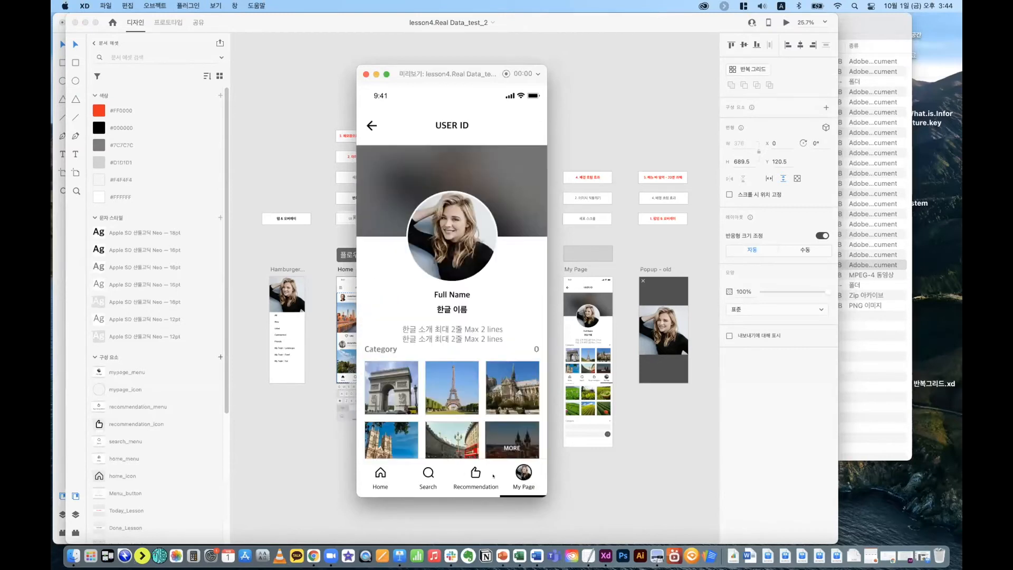
pyautogui.click(475, 473)
pyautogui.click(428, 473)
pyautogui.click(380, 472)
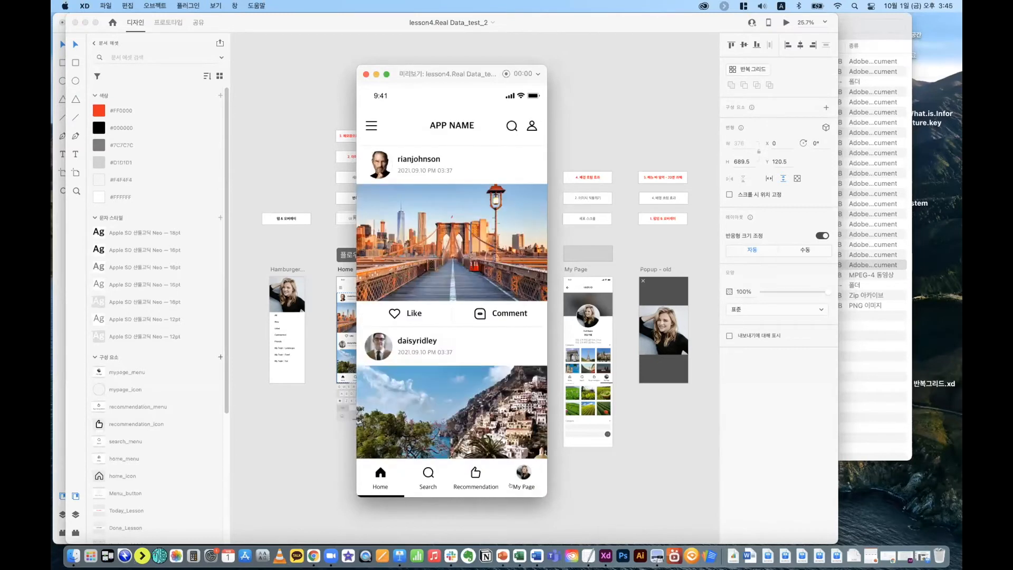
pyautogui.moveTo(535, 492); pyautogui.dragTo(630, 509)
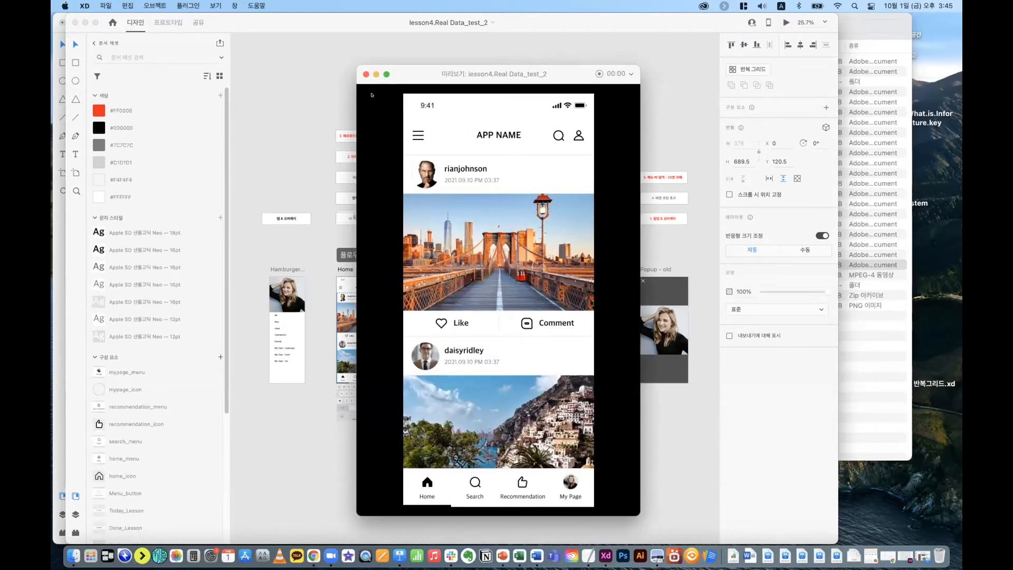
pyautogui.click(366, 74)
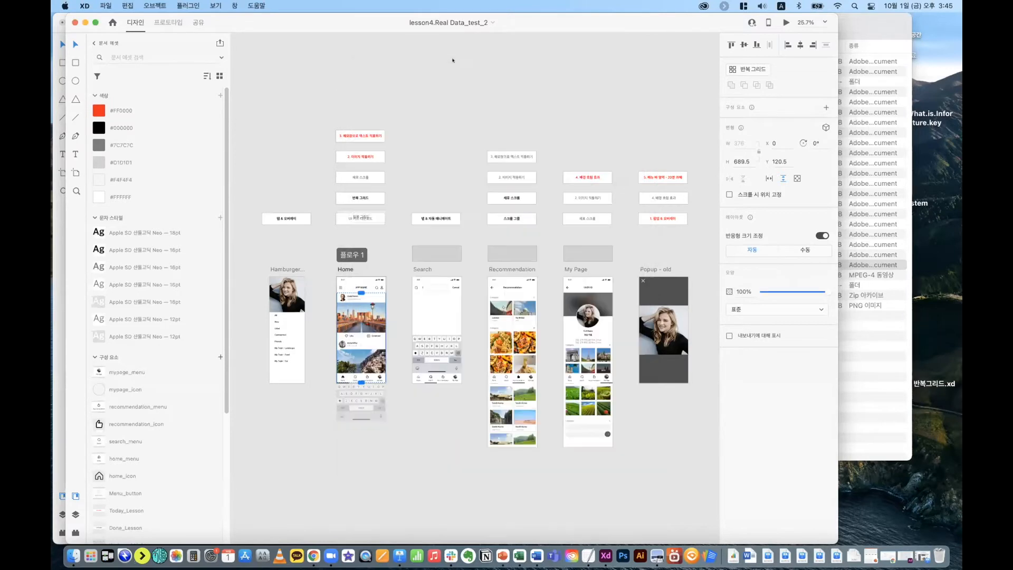
# Step: Relaunch the preview and demonstrate moving between Search, Recommendation and My Page, ending on Home
pyautogui.click(784, 21)
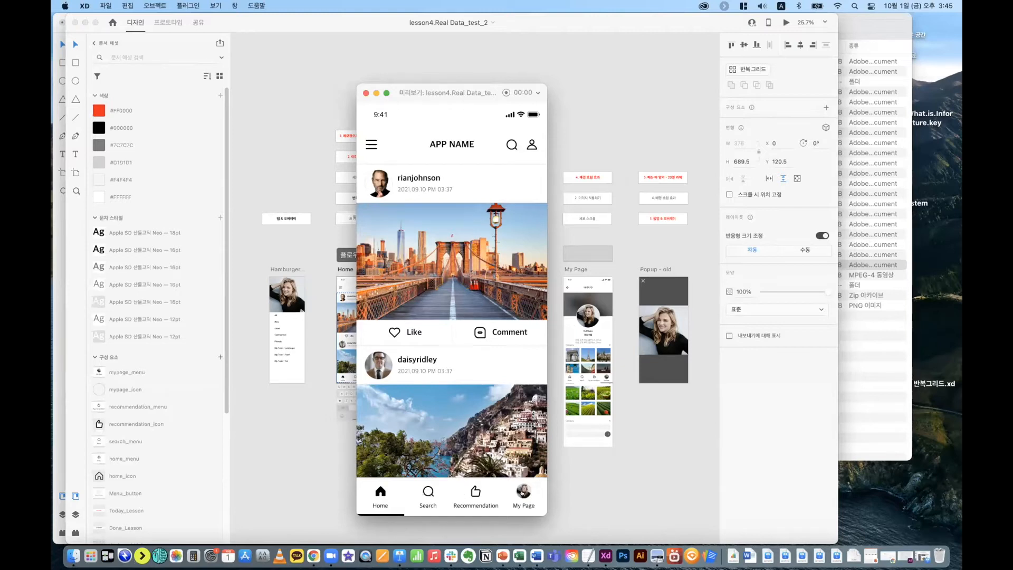
pyautogui.click(429, 493)
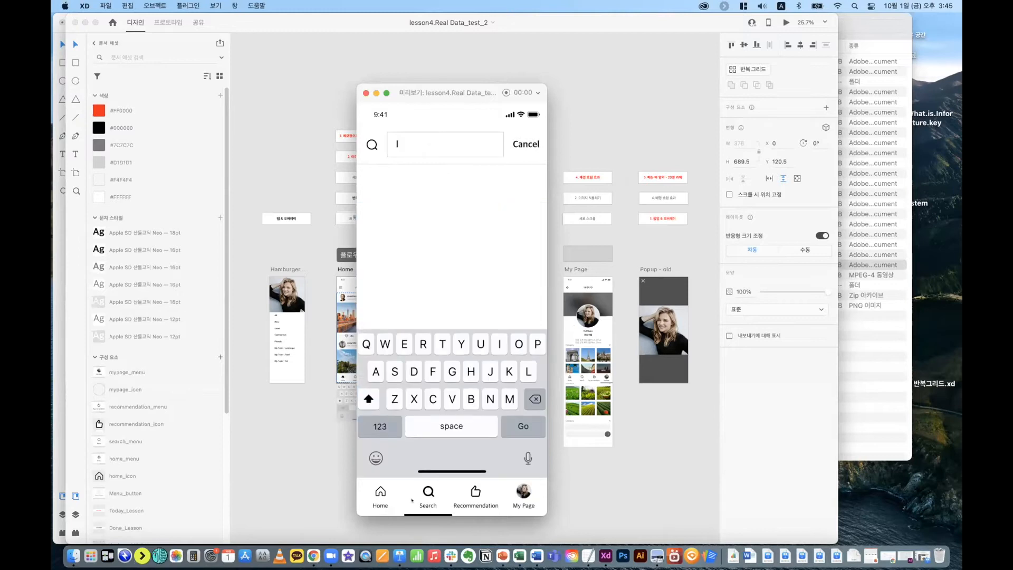
pyautogui.click(476, 492)
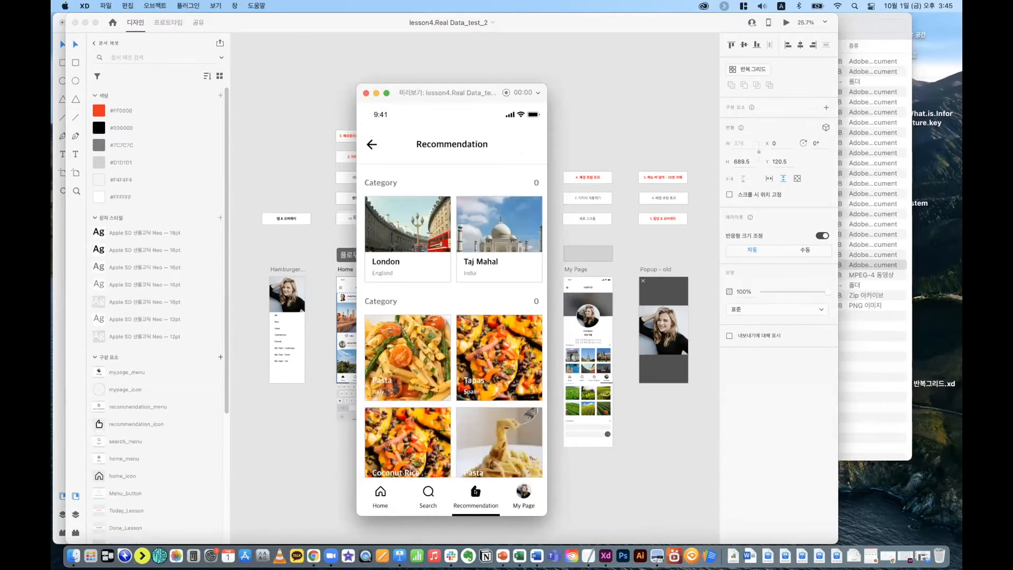
pyautogui.click(428, 493)
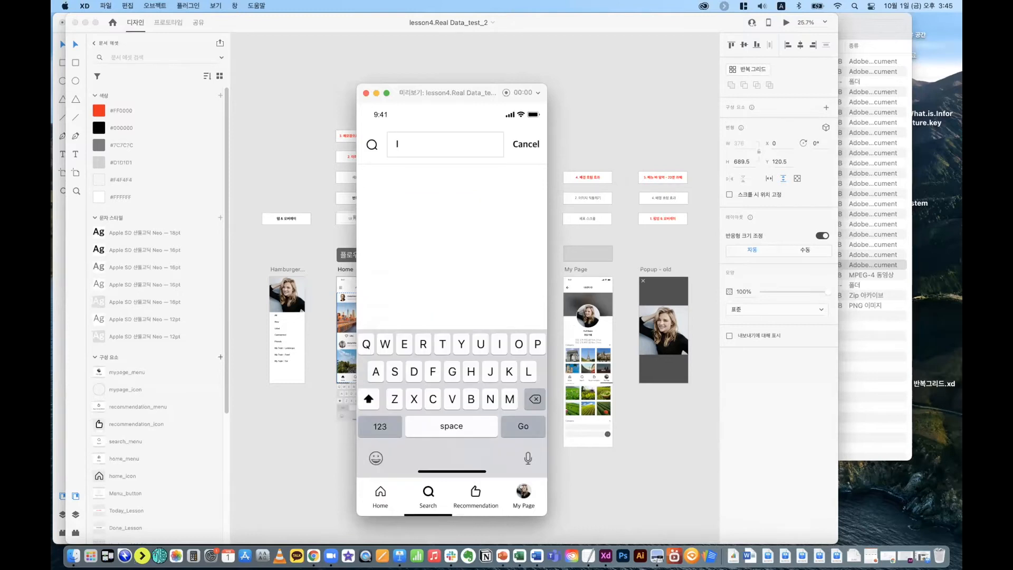
pyautogui.click(531, 489)
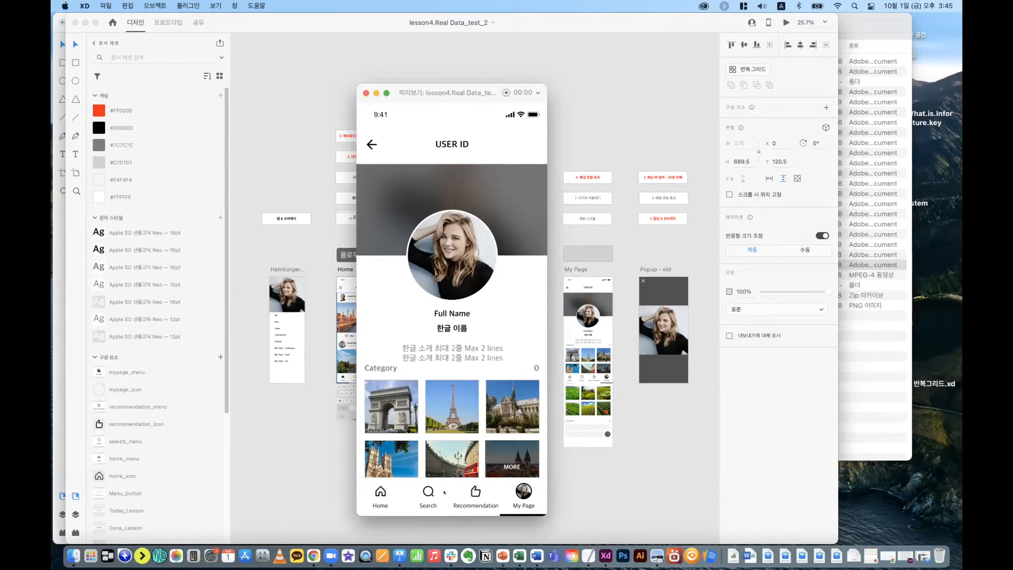
pyautogui.click(474, 493)
pyautogui.click(428, 492)
pyautogui.click(380, 492)
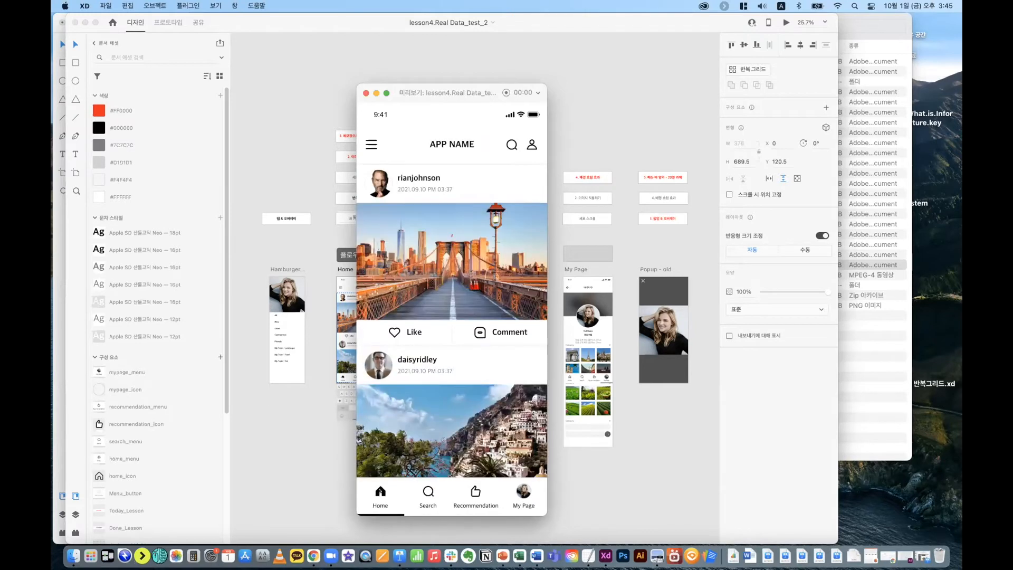
# Step: Compare the tab bar transitions between Home and Search, finishing on the Recommendation page
pyautogui.click(424, 492)
pyautogui.click(380, 492)
pyautogui.click(422, 491)
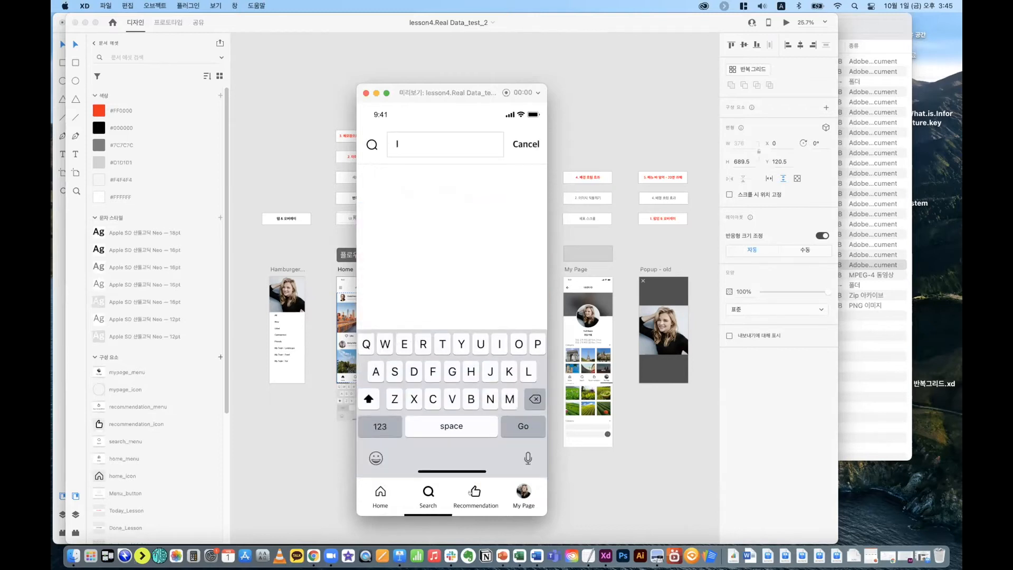
pyautogui.click(476, 494)
pyautogui.click(481, 495)
pyautogui.click(479, 494)
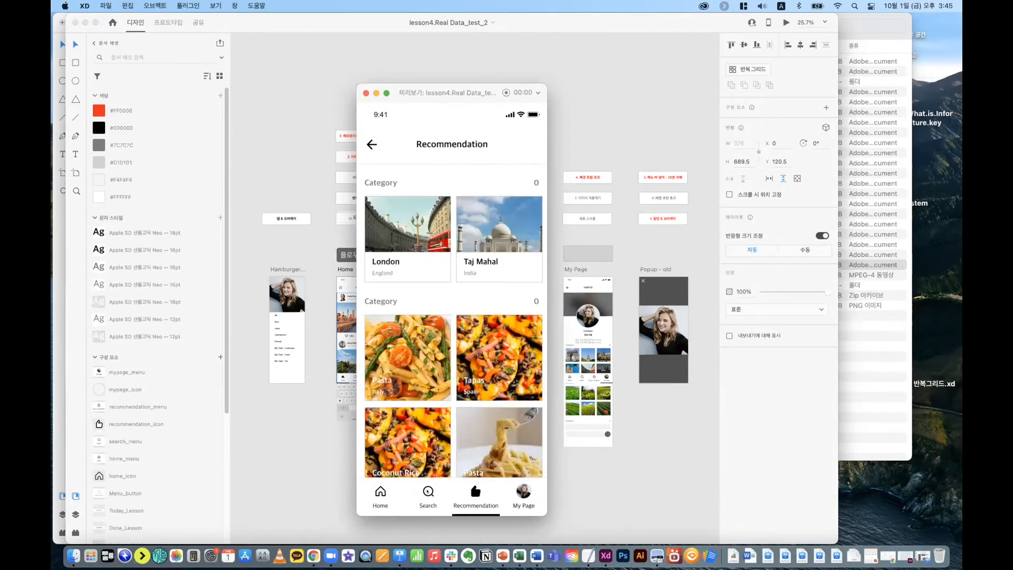
# Step: Demonstrate the tab bar transitions among Home, Search, Recommendation and My Page, ending on Search, and close the preview
pyautogui.click(428, 491)
pyautogui.click(373, 491)
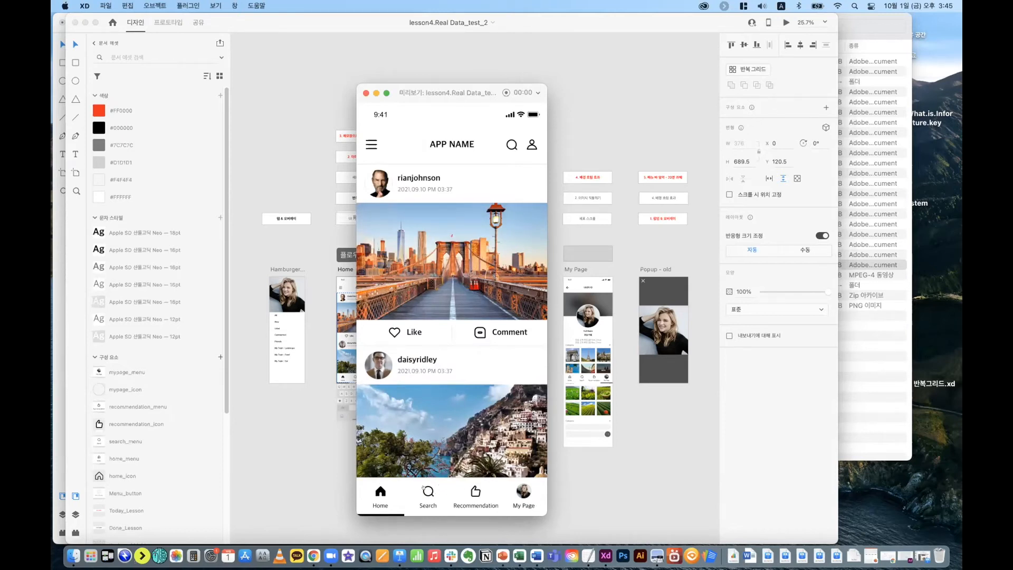
pyautogui.click(423, 487)
pyautogui.click(476, 493)
pyautogui.click(516, 490)
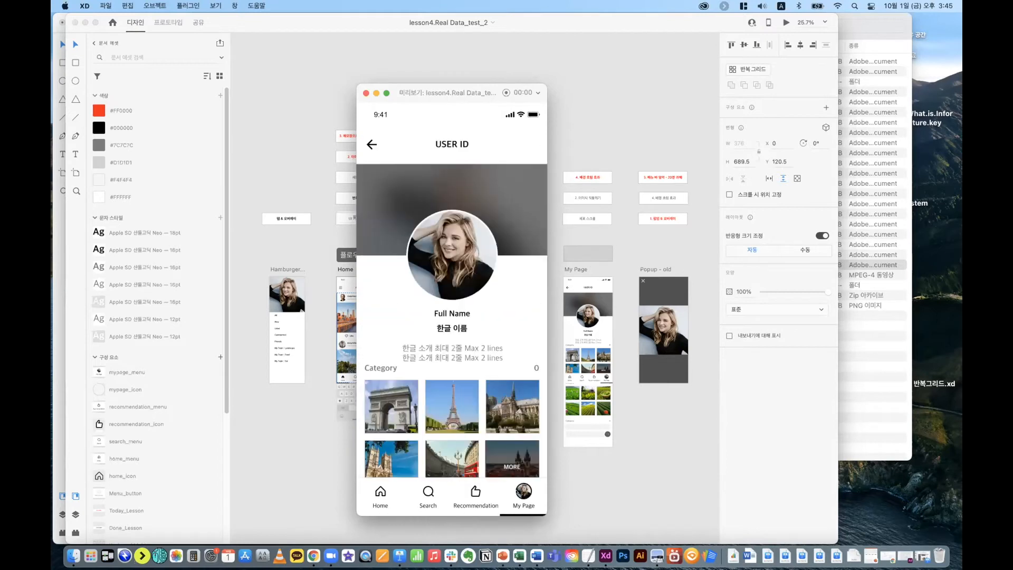
pyautogui.click(475, 492)
pyautogui.click(380, 492)
pyautogui.click(428, 491)
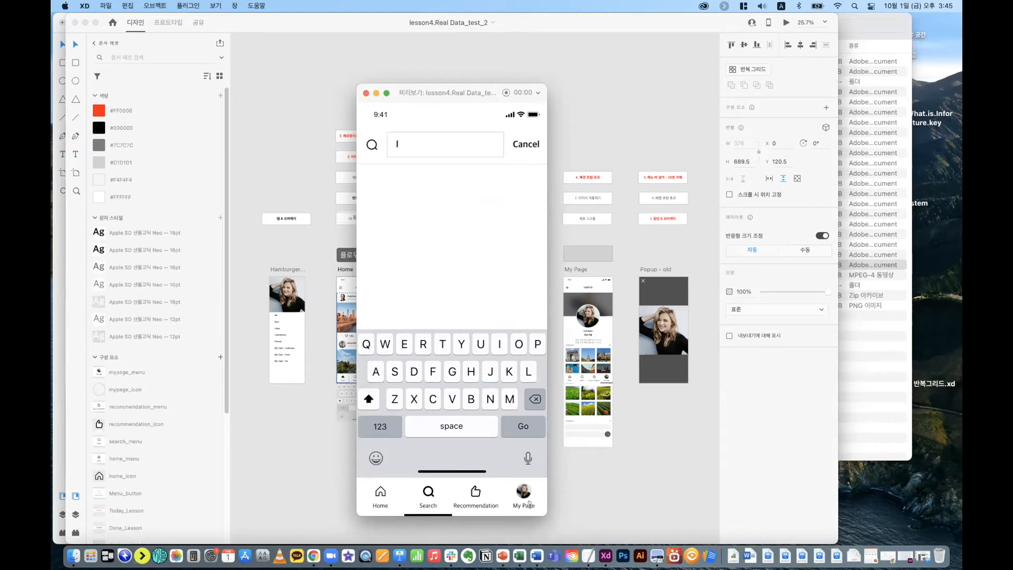
pyautogui.click(366, 93)
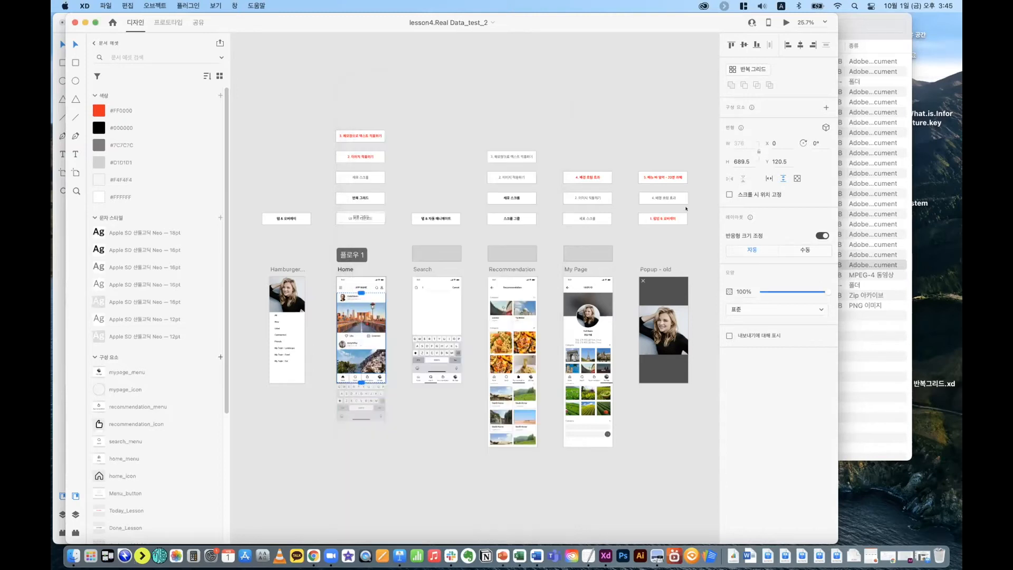
# Step: Switch to Finder and open the lesson4.Real Data_Menu_Icons document from the 5_Menu_Icon folder inside lesson4.Real_Data
pyautogui.press('super+Tab')
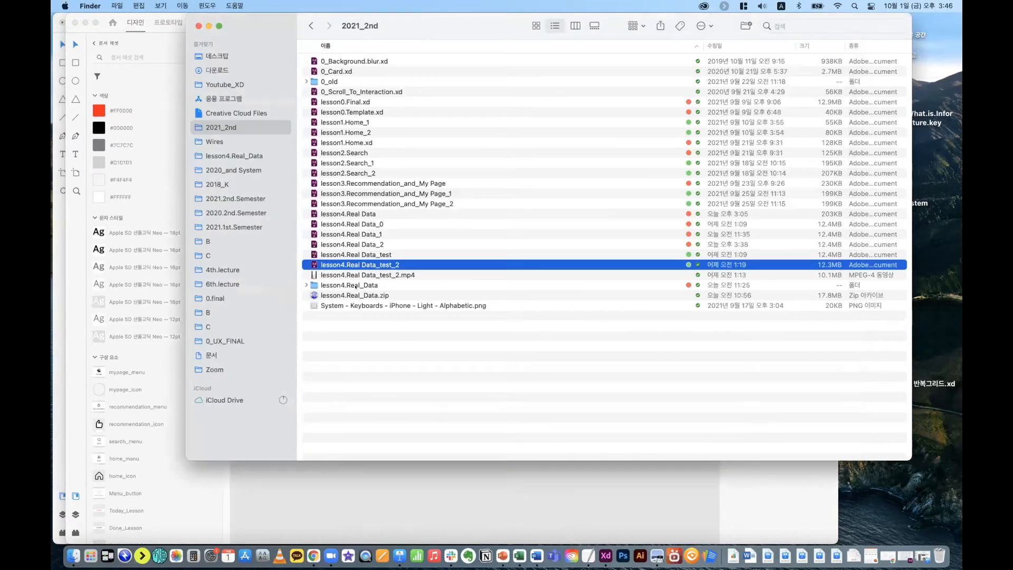
pyautogui.doubleClick(357, 286)
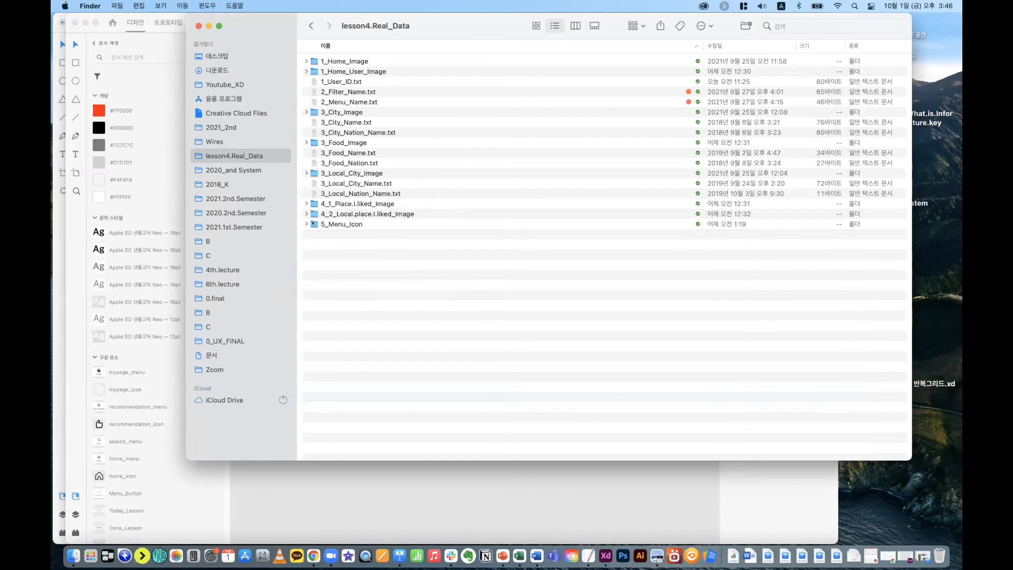
pyautogui.doubleClick(331, 224)
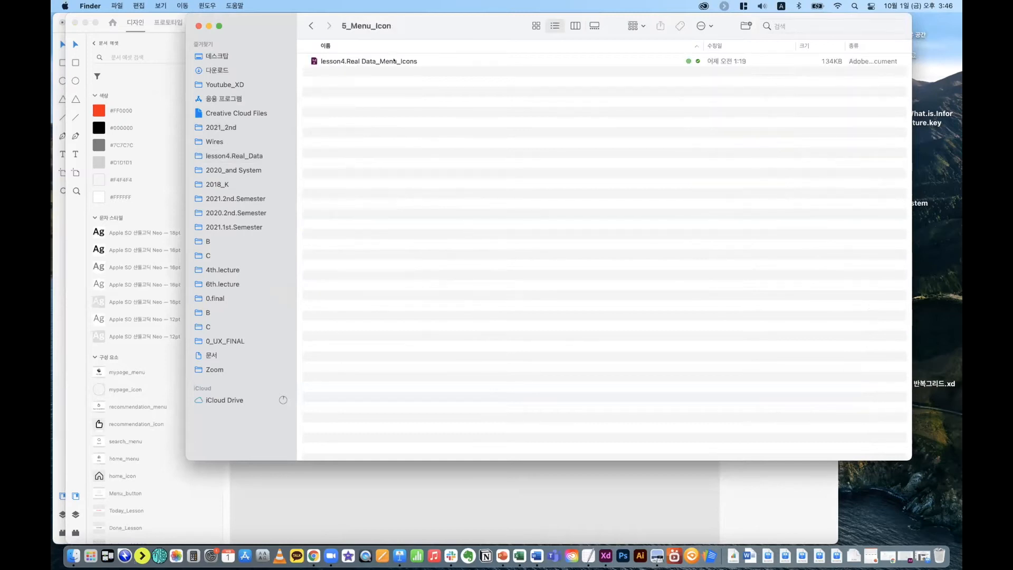
pyautogui.doubleClick(395, 61)
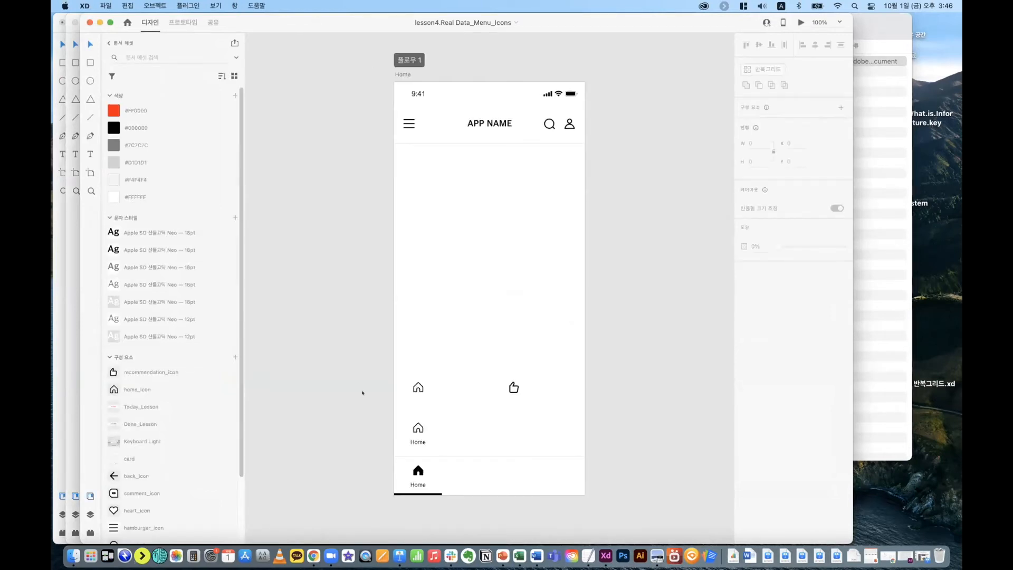
# Step: Inspect the home and recommendation icons and the inactive and active Home menu items on the Home artboard
pyautogui.click(418, 387)
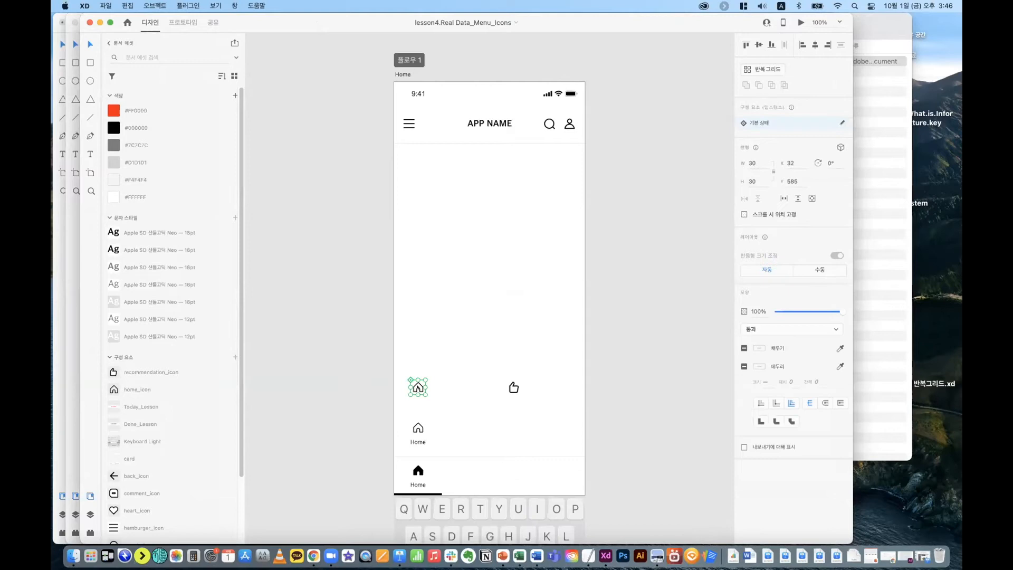
pyautogui.click(514, 388)
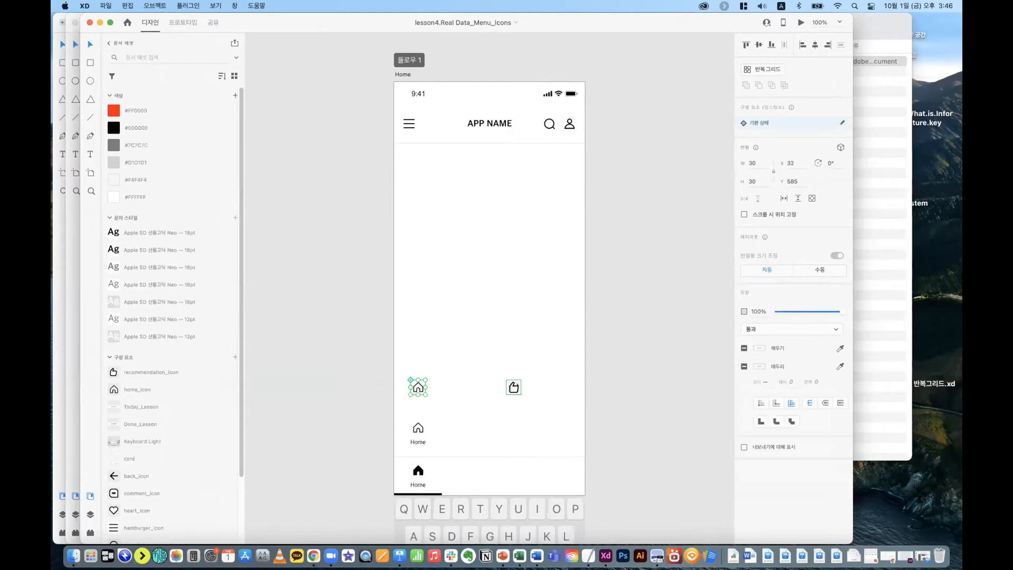
pyautogui.click(425, 426)
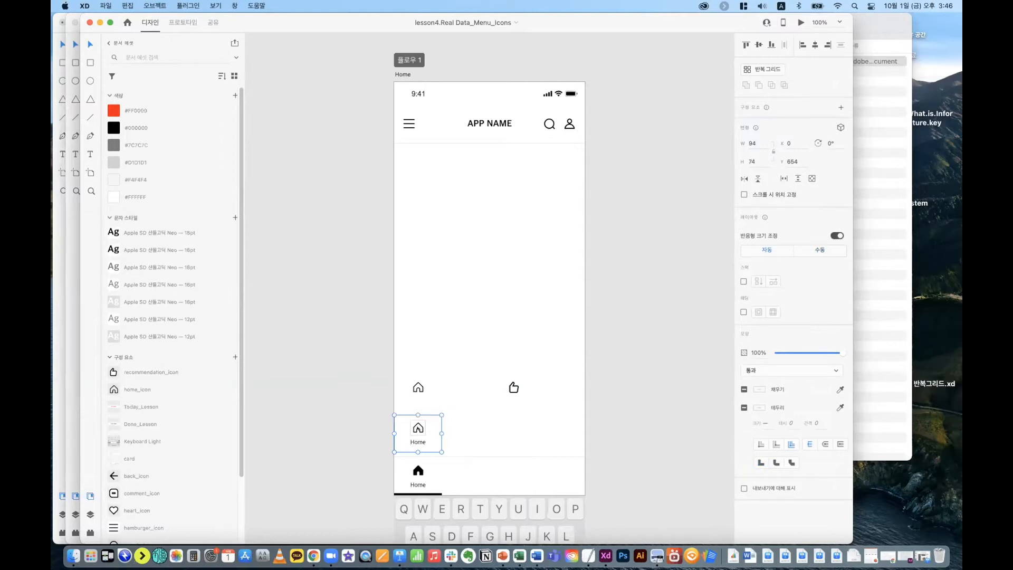
pyautogui.click(426, 476)
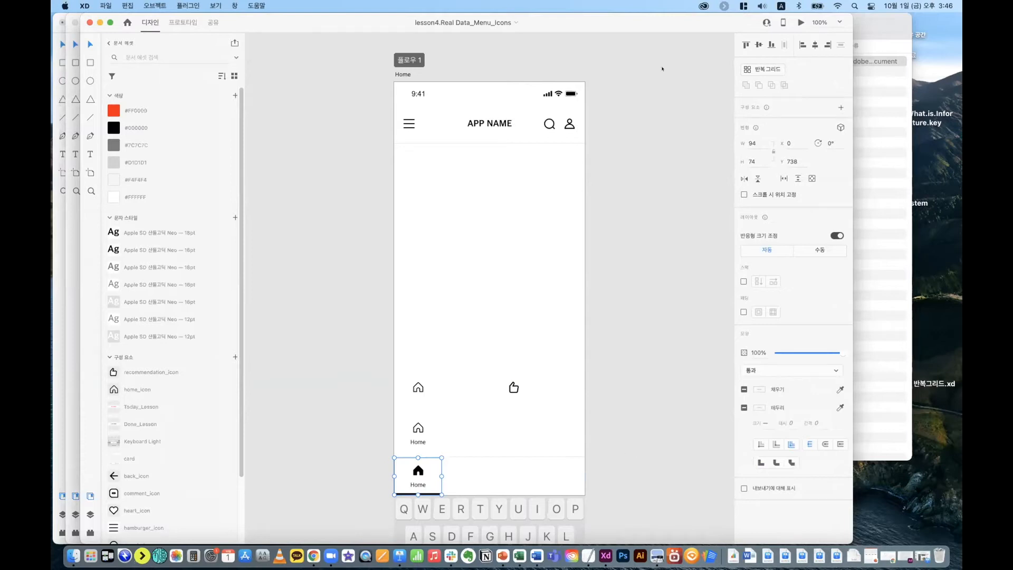
# Step: Move the Menu_Icons window aside and open and play lesson4.Real Data_test_2.mp4 from the 2021_2nd folder
pyautogui.moveTo(625, 22); pyautogui.dragTo(959, 173)
pyautogui.click(413, 76)
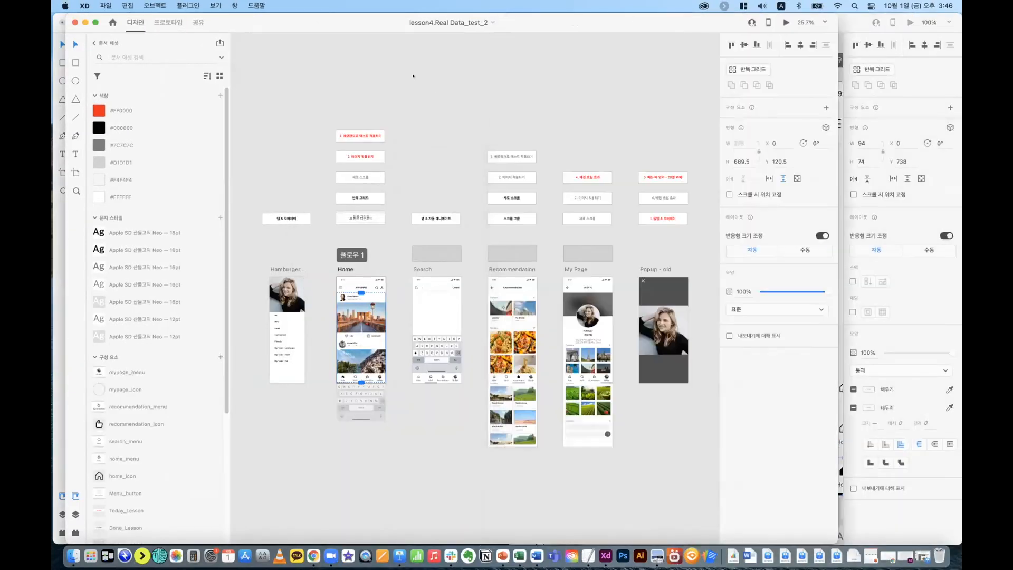
pyautogui.click(73, 555)
pyautogui.click(312, 26)
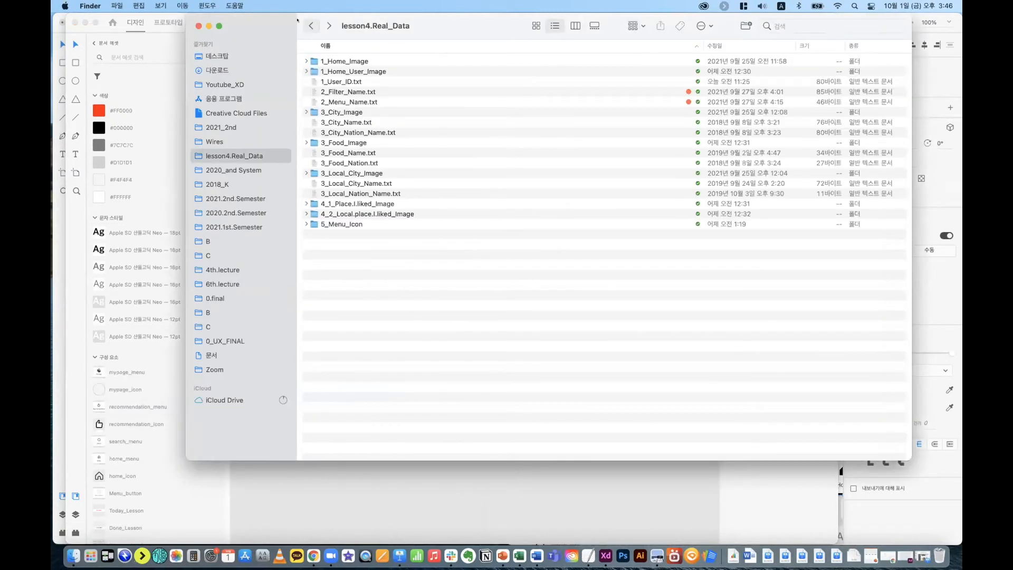
pyautogui.click(238, 141)
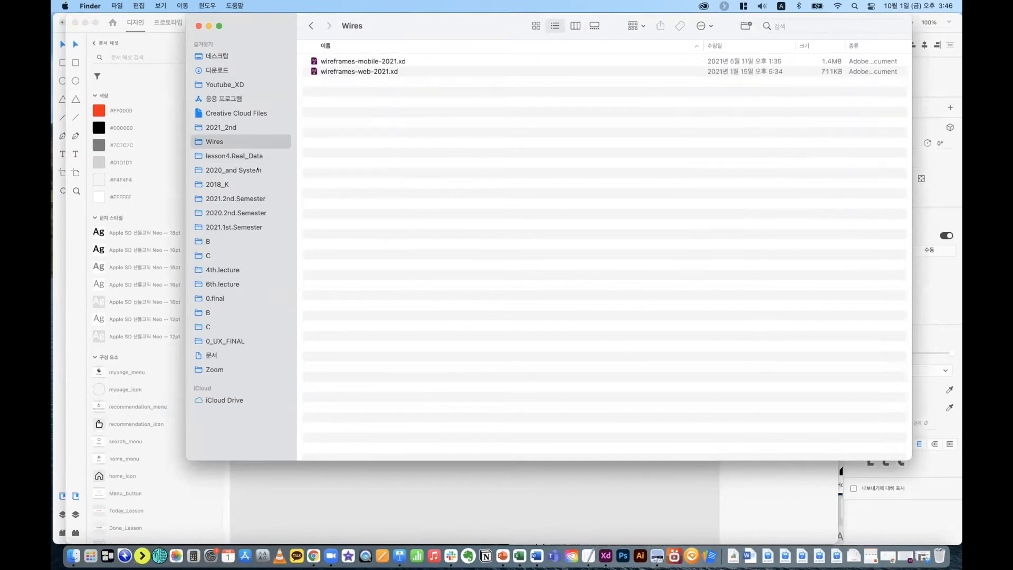
pyautogui.click(243, 155)
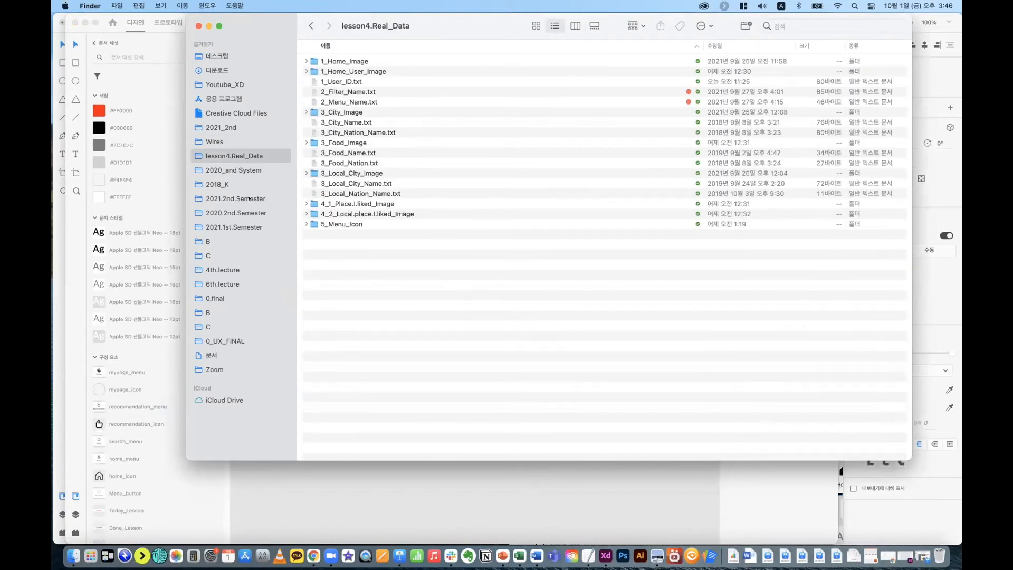
pyautogui.click(232, 128)
pyautogui.doubleClick(353, 272)
pyautogui.click(195, 436)
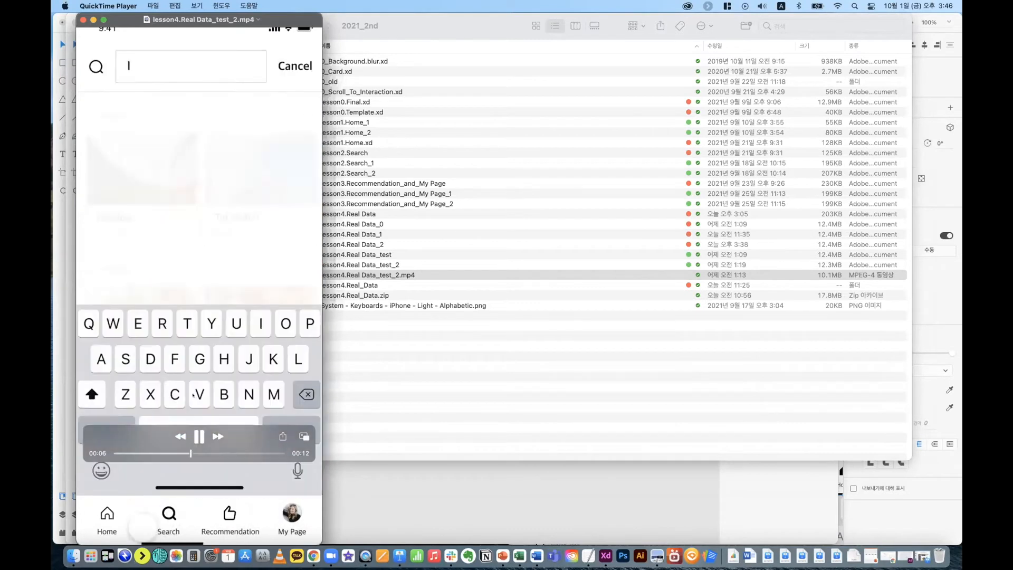
# Step: Close the Finder window and minimize the lesson4.Real Data_test_2 and lesson4.Real Data_2 documents
pyautogui.click(476, 331)
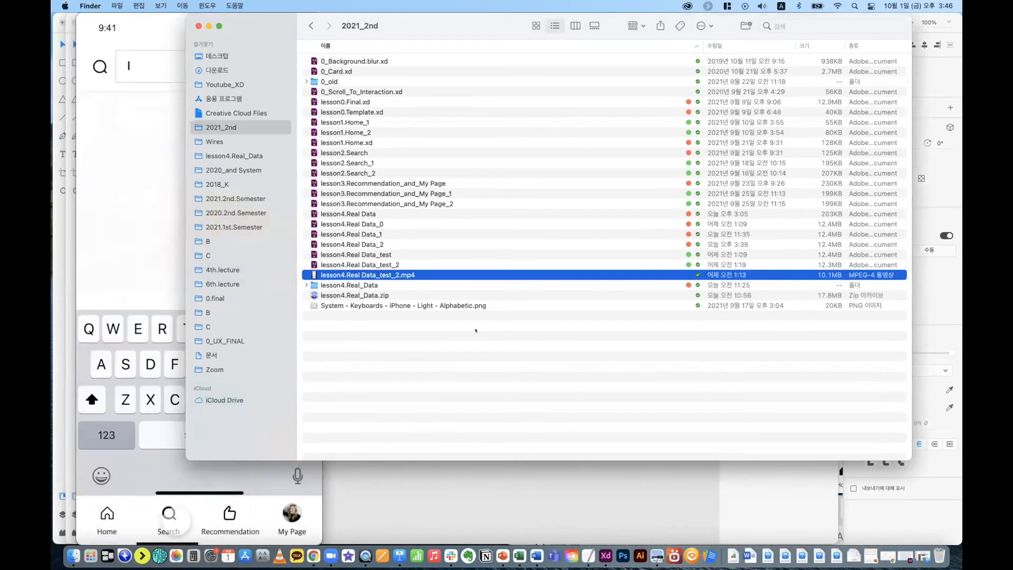
pyautogui.press('super+w')
pyautogui.click(445, 444)
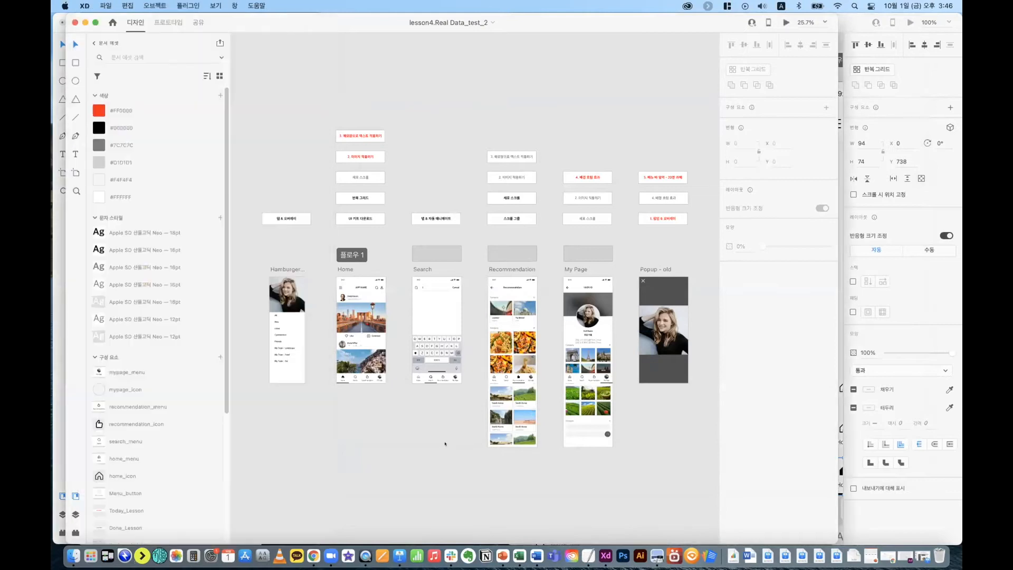
pyautogui.press('super+m')
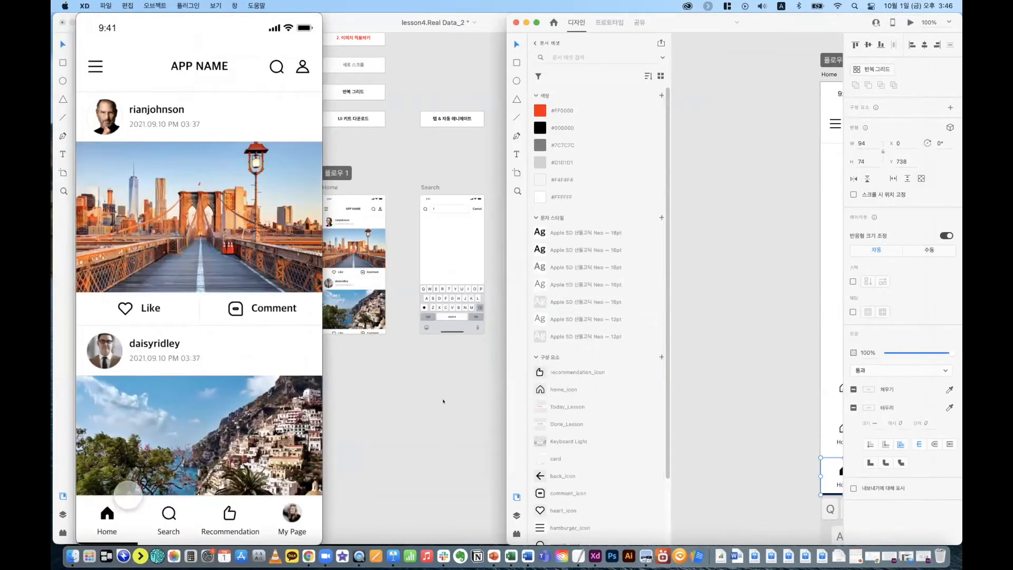
pyautogui.click(443, 401)
pyautogui.press('super+m')
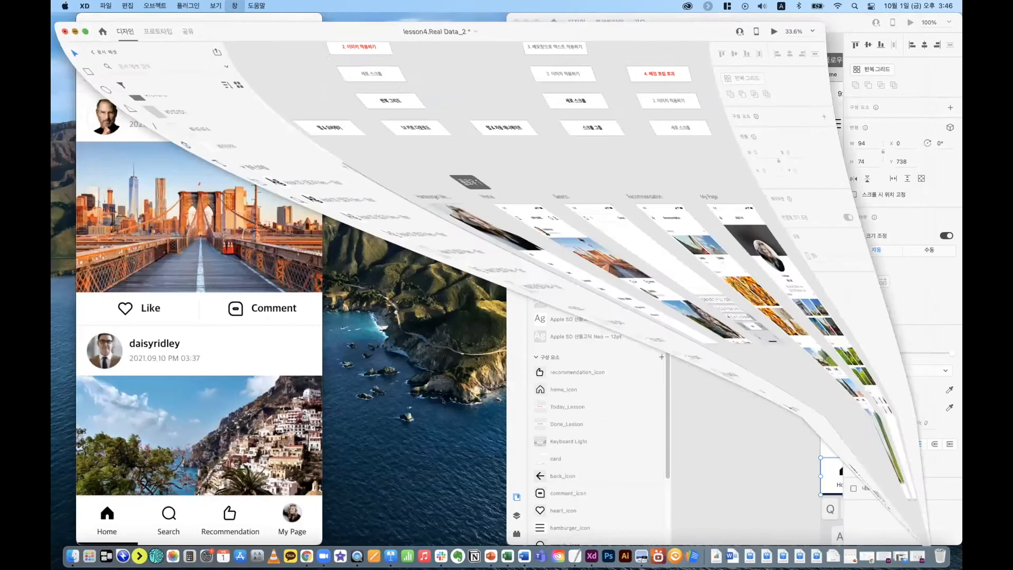
pyautogui.click(776, 68)
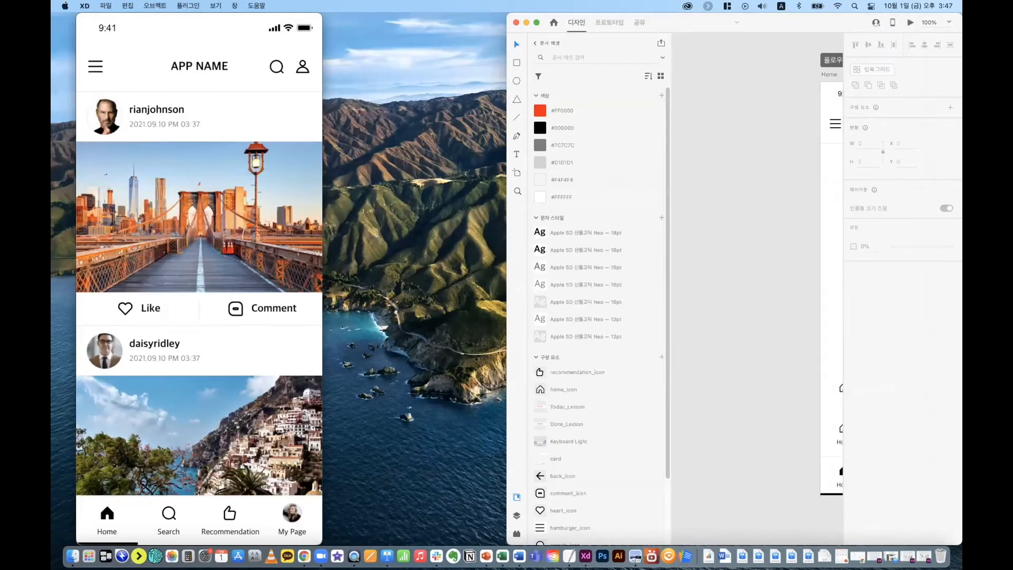
# Step: Arrange the Menu_Icons document behind the tab bar recording so its artboard shows beside it, and replay the recording
pyautogui.moveTo(106, 174); pyautogui.dragTo(55, 177)
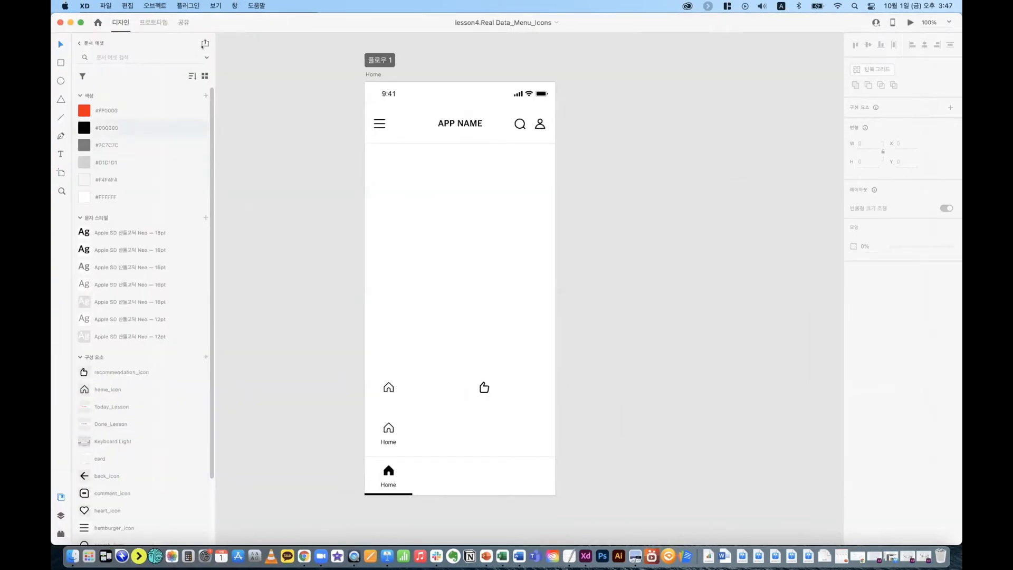
pyautogui.moveTo(223, 29); pyautogui.dragTo(224, 46)
pyautogui.click(229, 23)
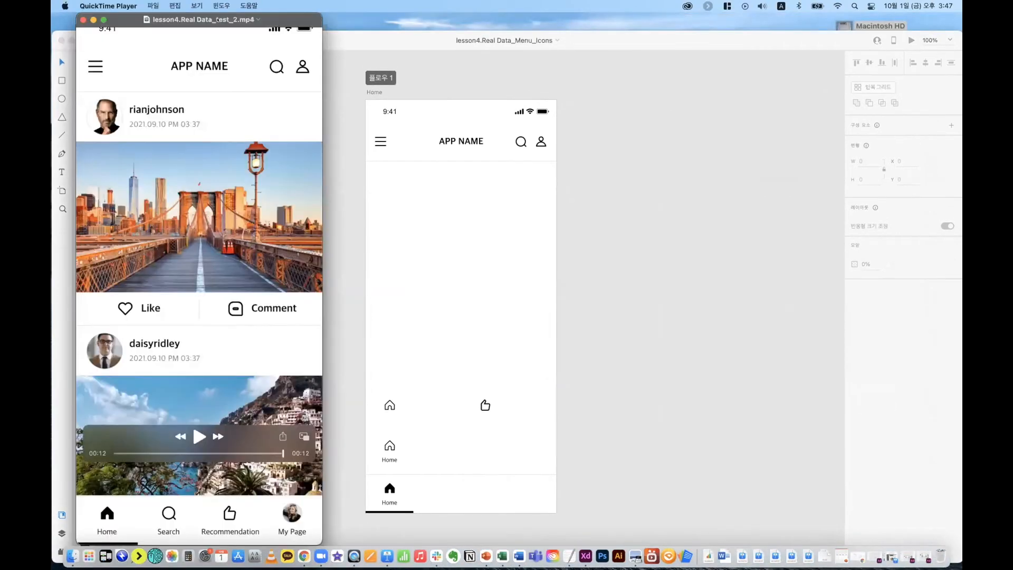
pyautogui.moveTo(348, 40); pyautogui.dragTo(346, 20)
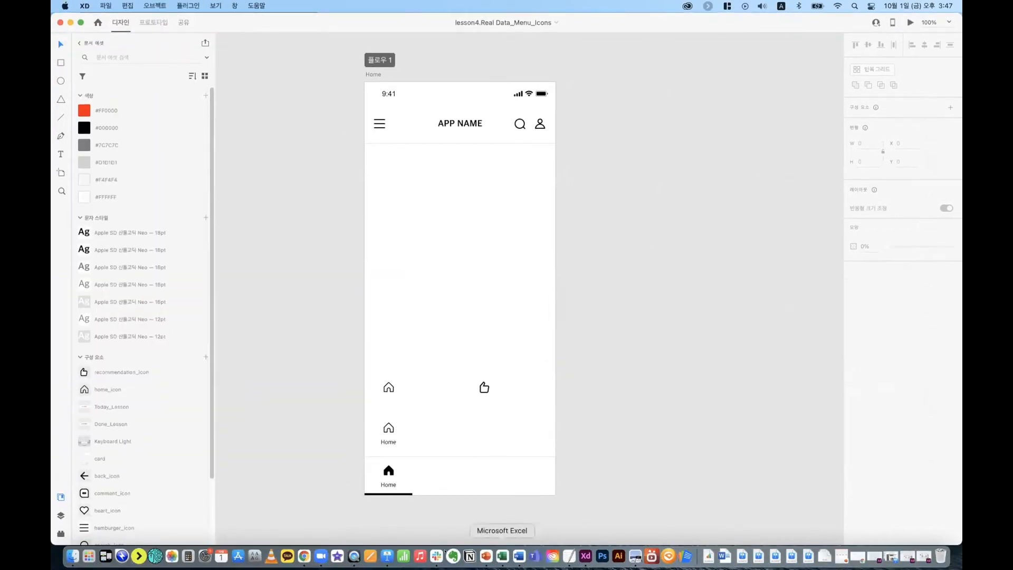
pyautogui.click(354, 556)
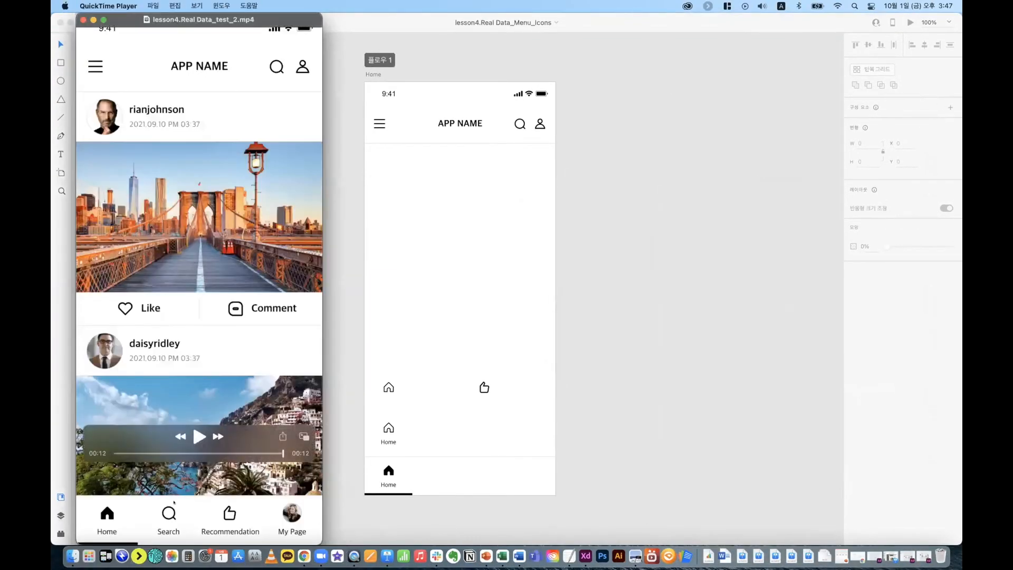
pyautogui.click(201, 433)
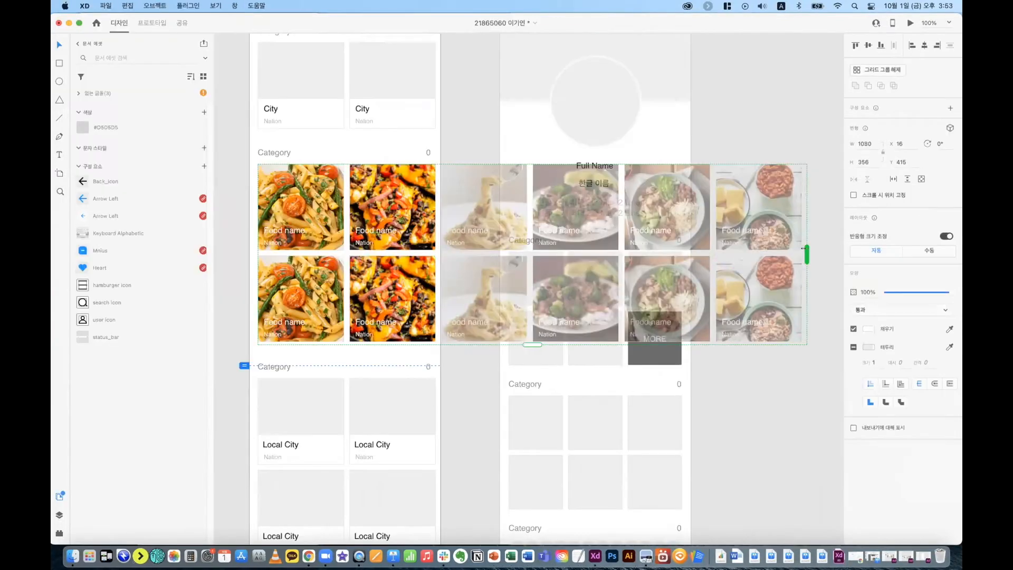
# Step: Try to widen the food card repeat grid on the Recommendation artboard to about 1086
pyautogui.moveTo(797, 248); pyautogui.dragTo(804, 248)
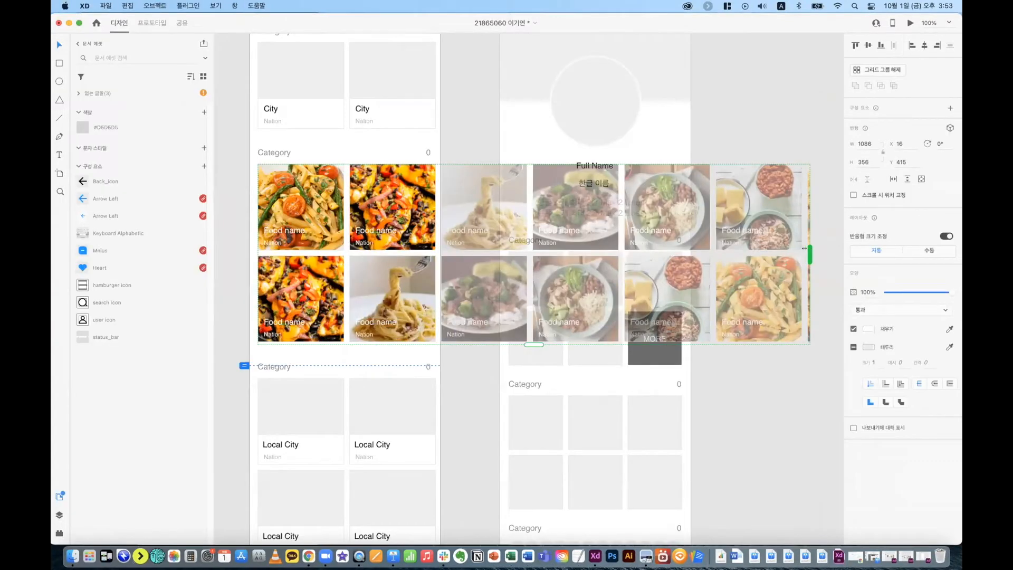
pyautogui.press('super+z')
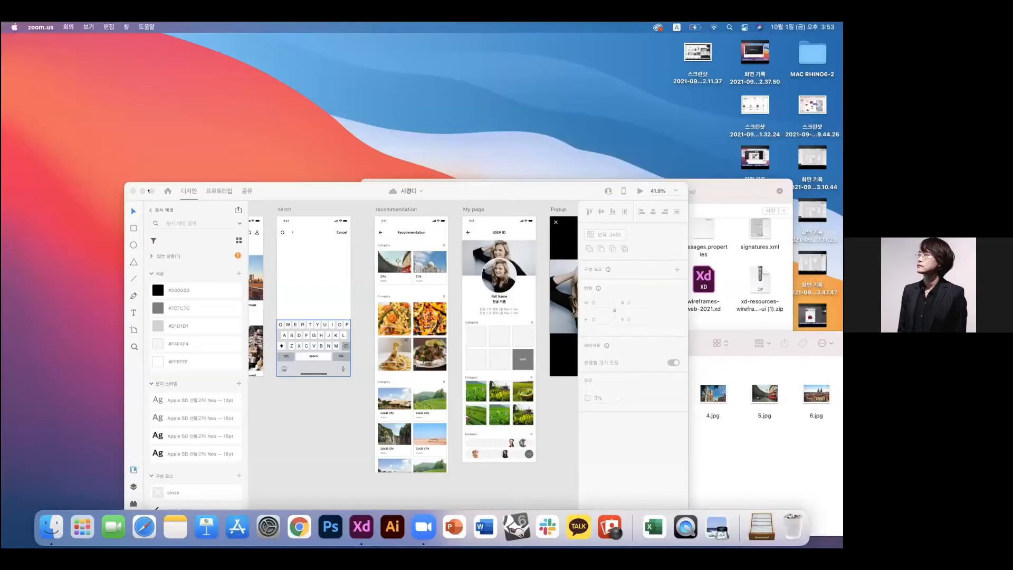
# Step: Preview the Recommendation artboard of the full-screen document, examine its vertical scrolling, and leave the full-screen preview
pyautogui.click(151, 190)
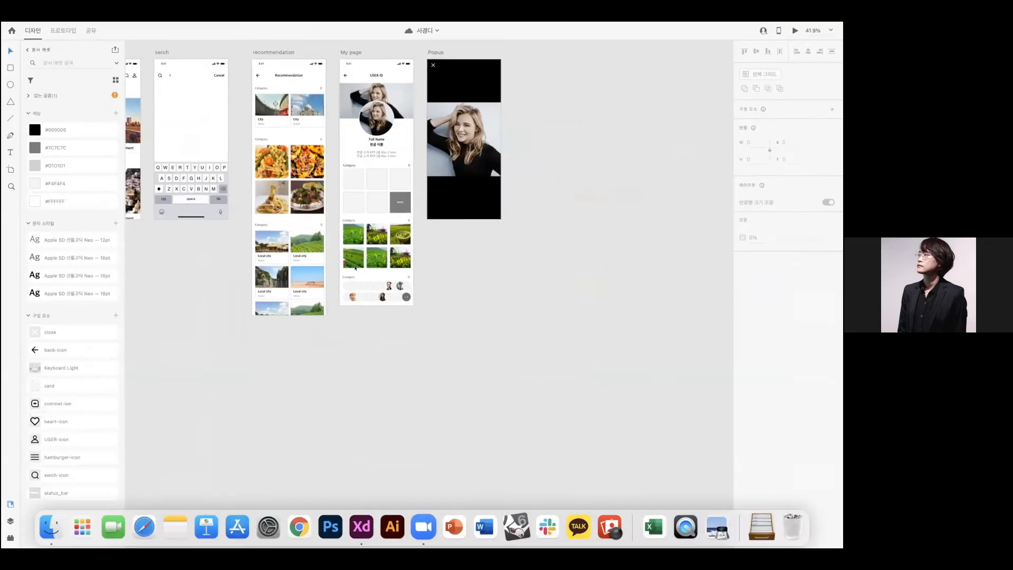
pyautogui.click(317, 137)
pyautogui.click(795, 31)
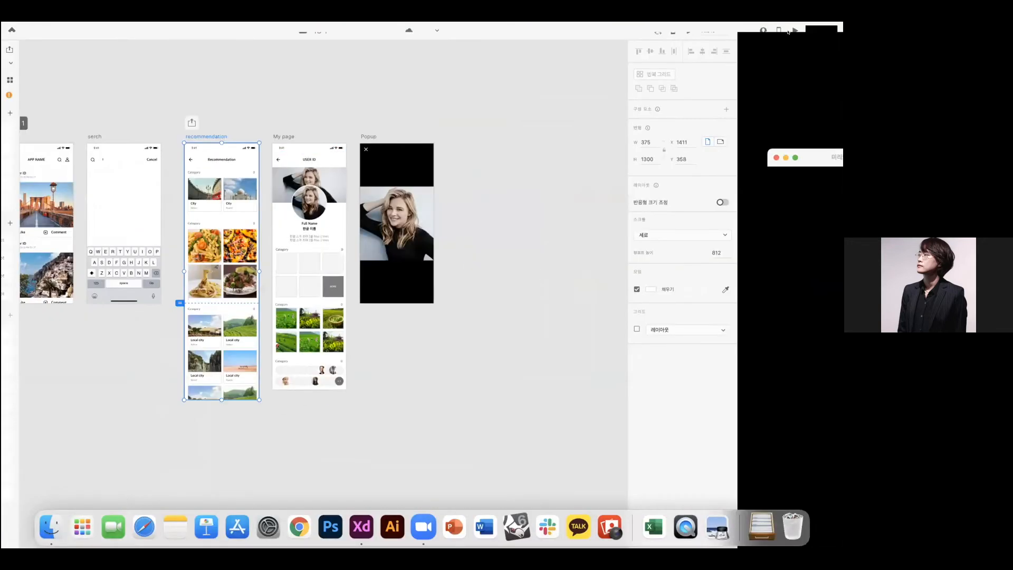
pyautogui.scroll(-6, 441, 266)
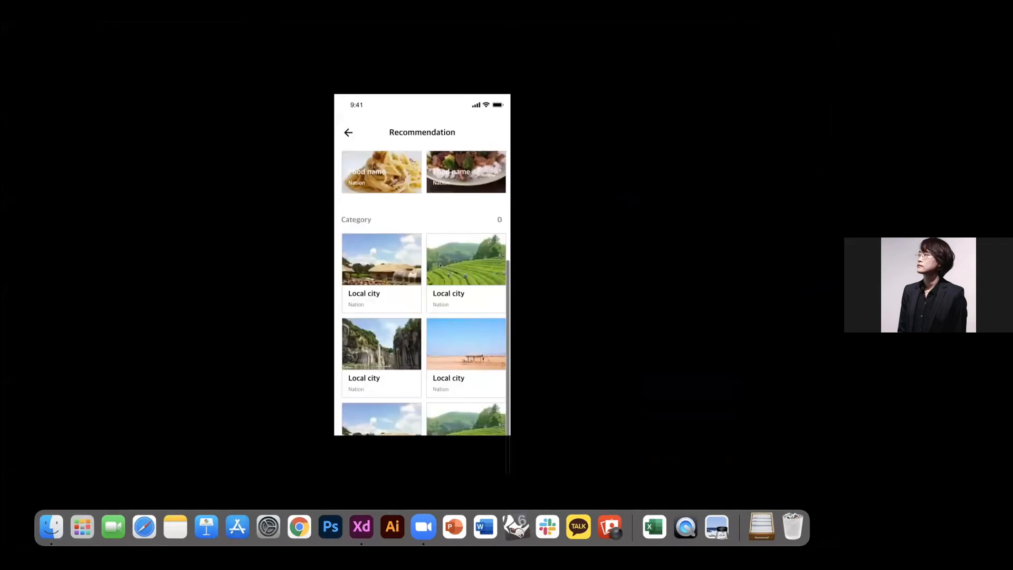
pyautogui.scroll(8, 440, 265)
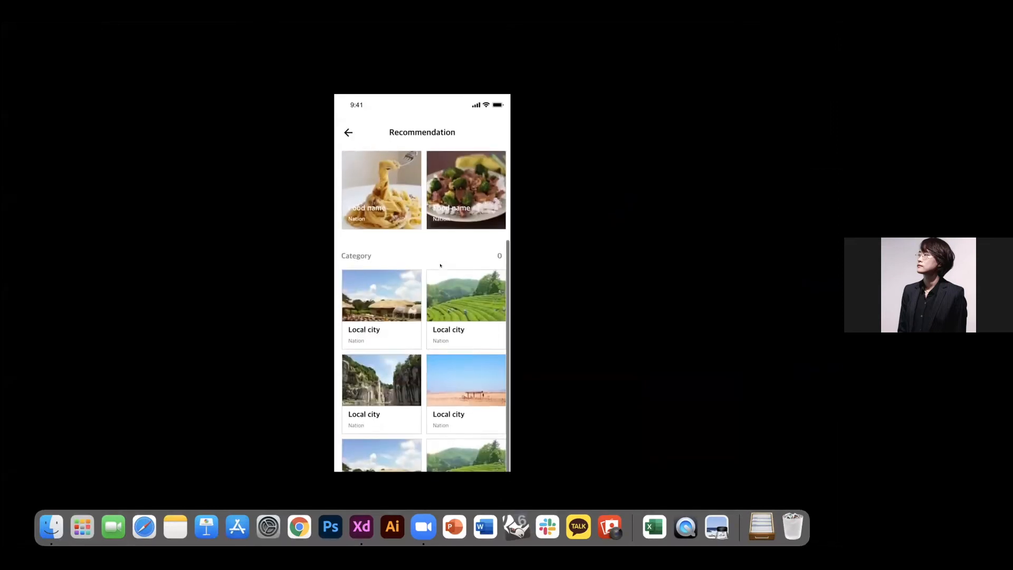
pyautogui.scroll(-5, 441, 265)
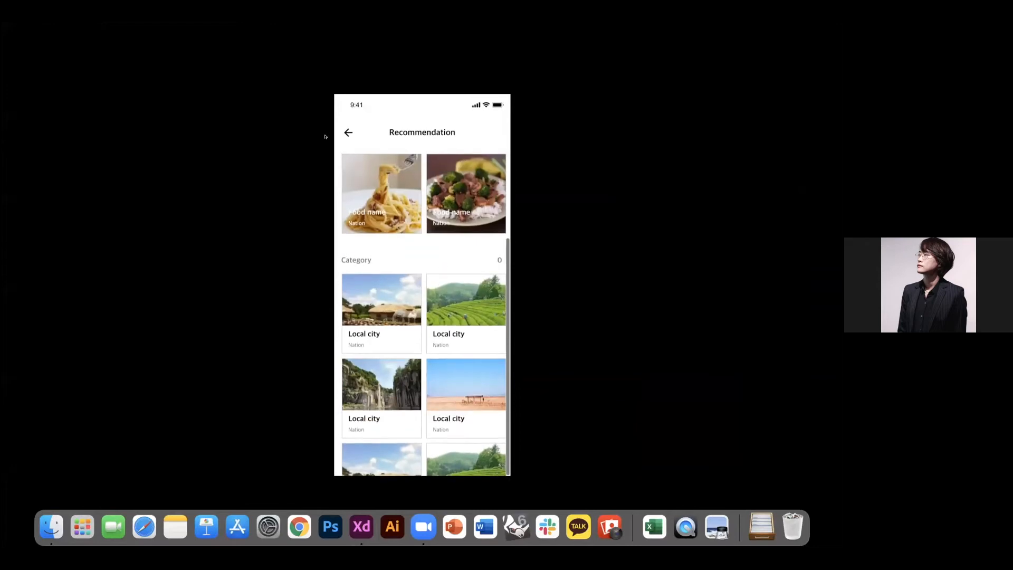
pyautogui.scroll(-2, 401, 359)
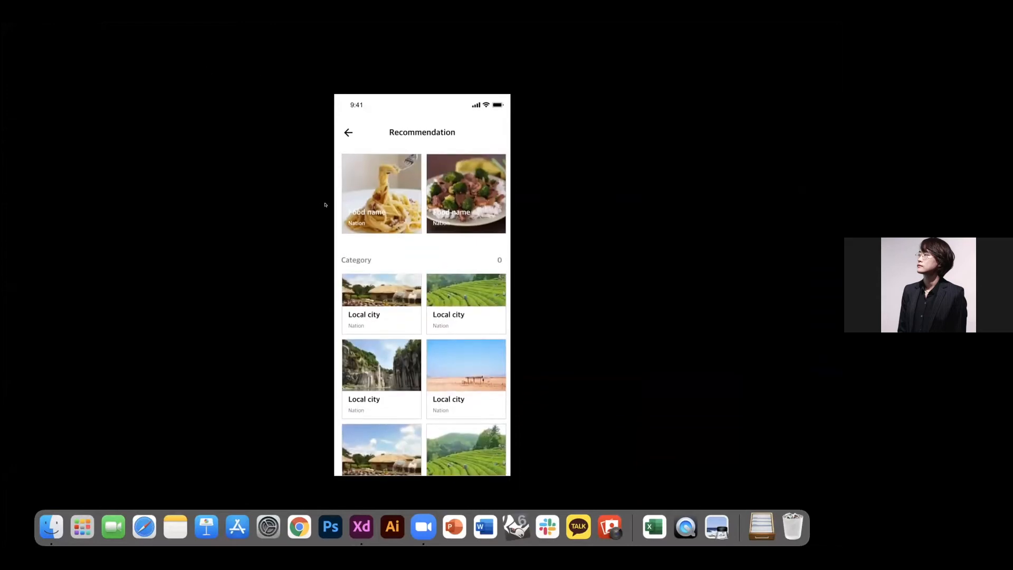
pyautogui.press('Escape')
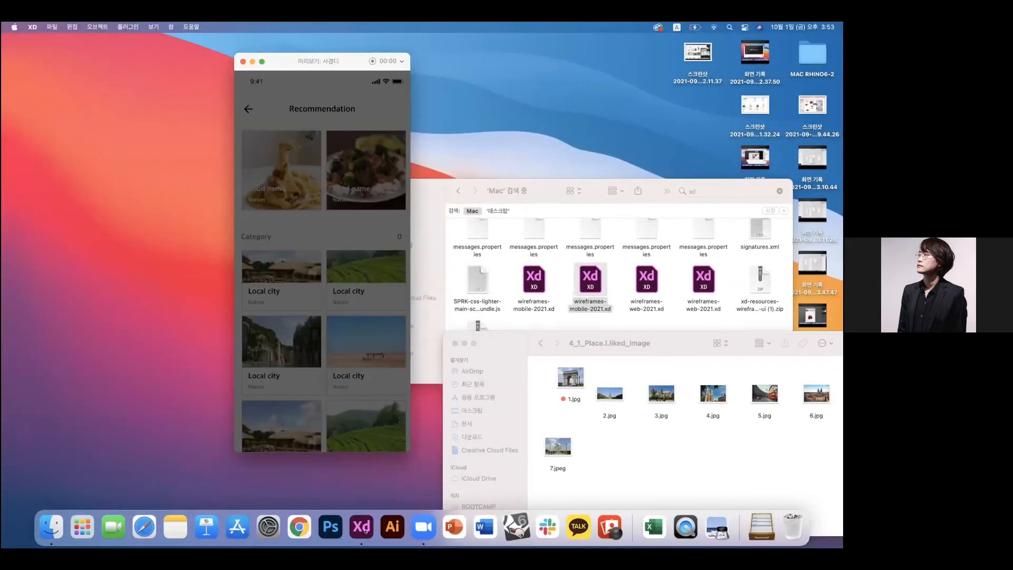
# Step: Return to the full-screen design document and select the image placeholder grid on the My page artboard
pyautogui.click(362, 526)
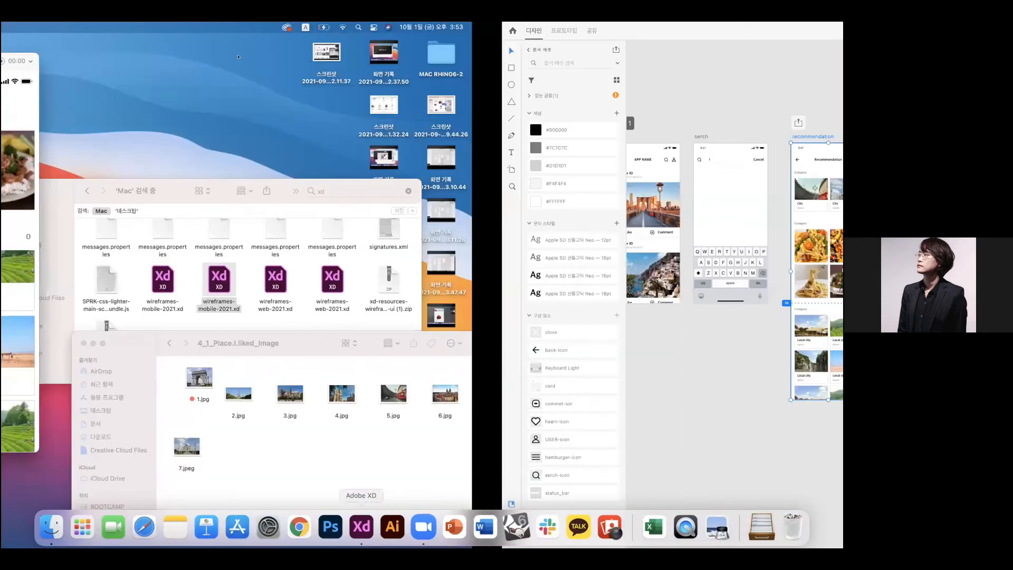
pyautogui.click(243, 61)
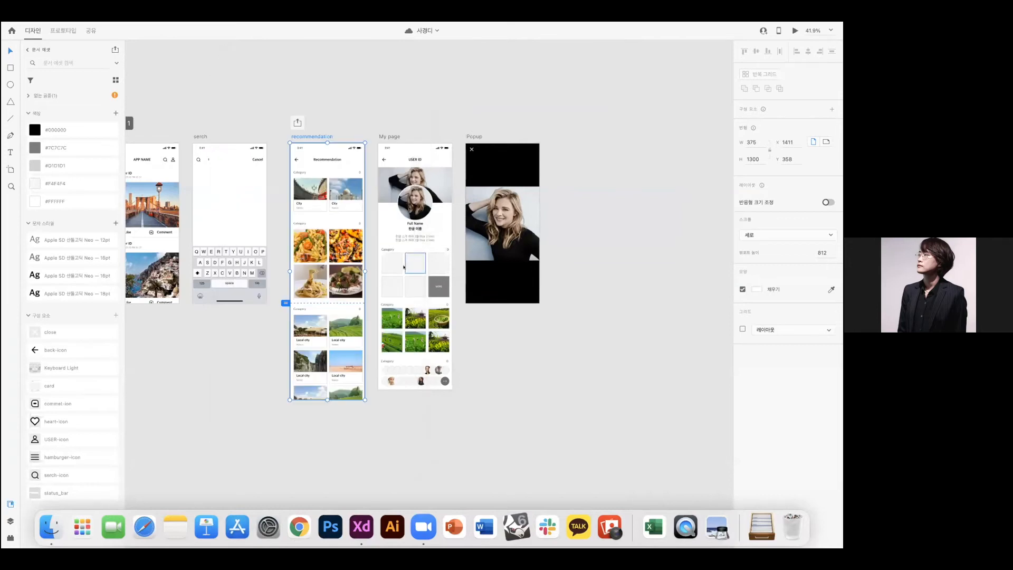
pyautogui.click(393, 271)
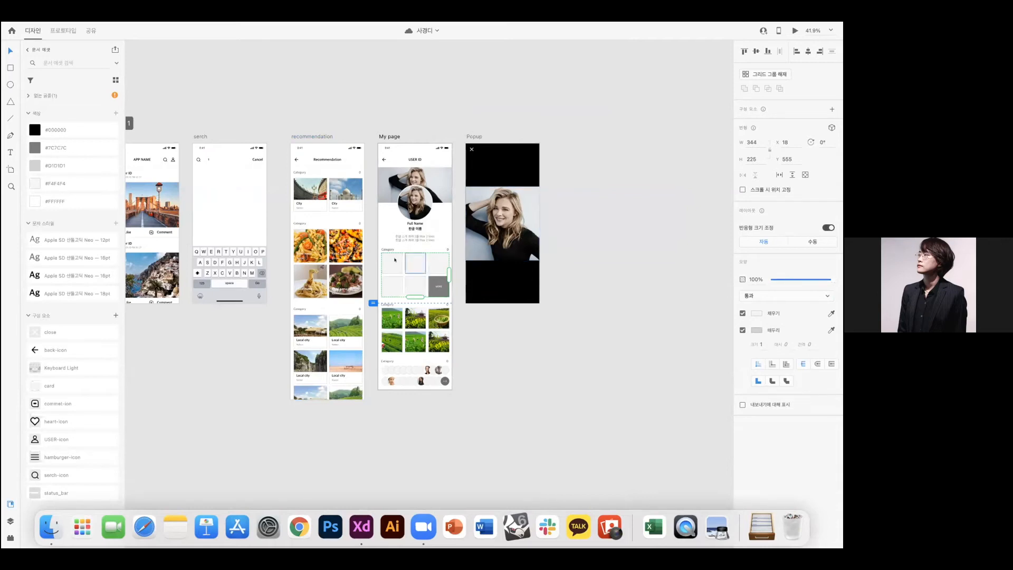
pyautogui.moveTo(402, 273)
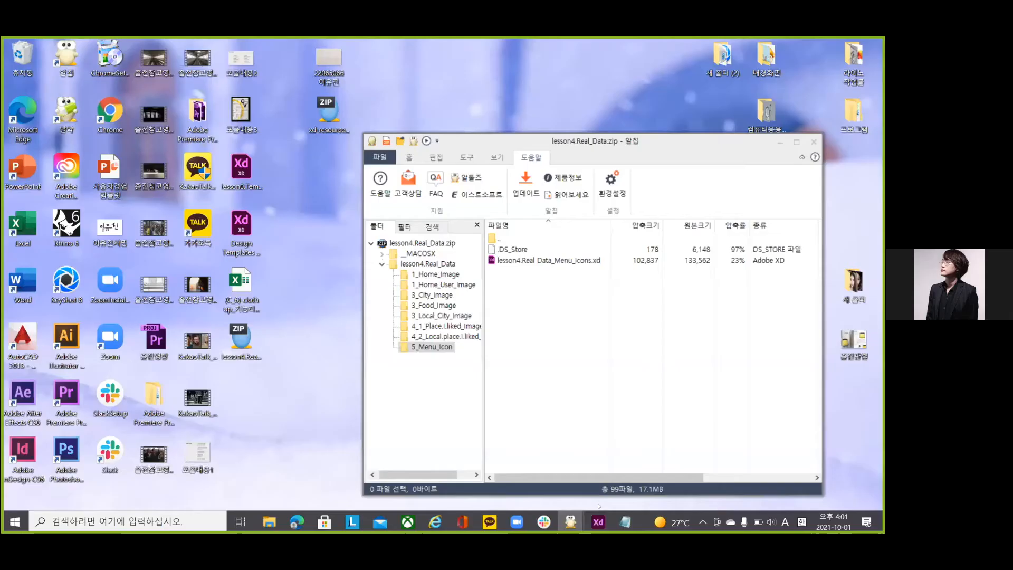
# Step: Show the lesson0.Template document in a reduced window and bring the lesson4.Real_Data.zip archive window in front of it
pyautogui.moveTo(598, 522)
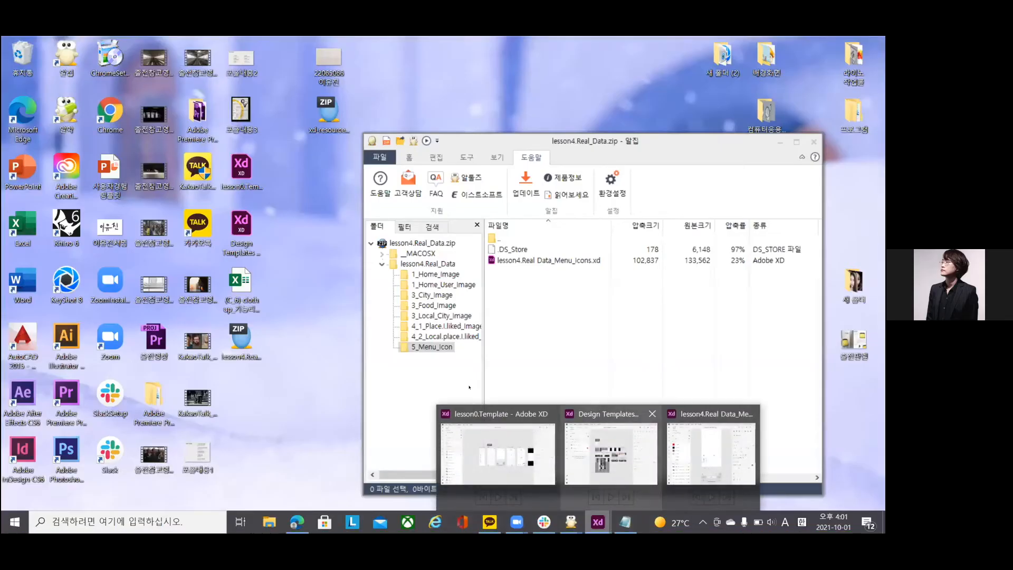
pyautogui.click(498, 448)
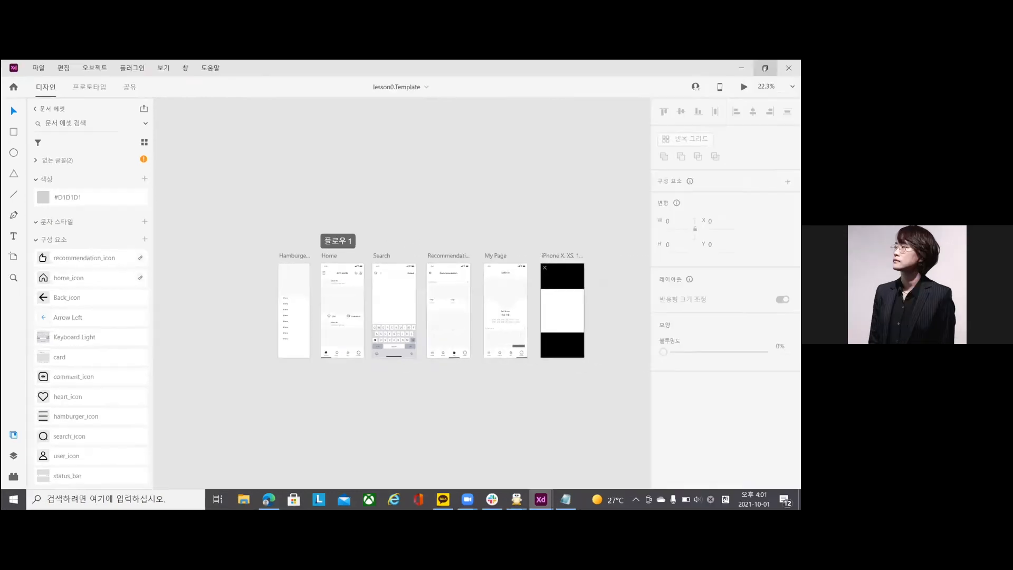
pyautogui.moveTo(572, 68); pyautogui.dragTo(571, 161)
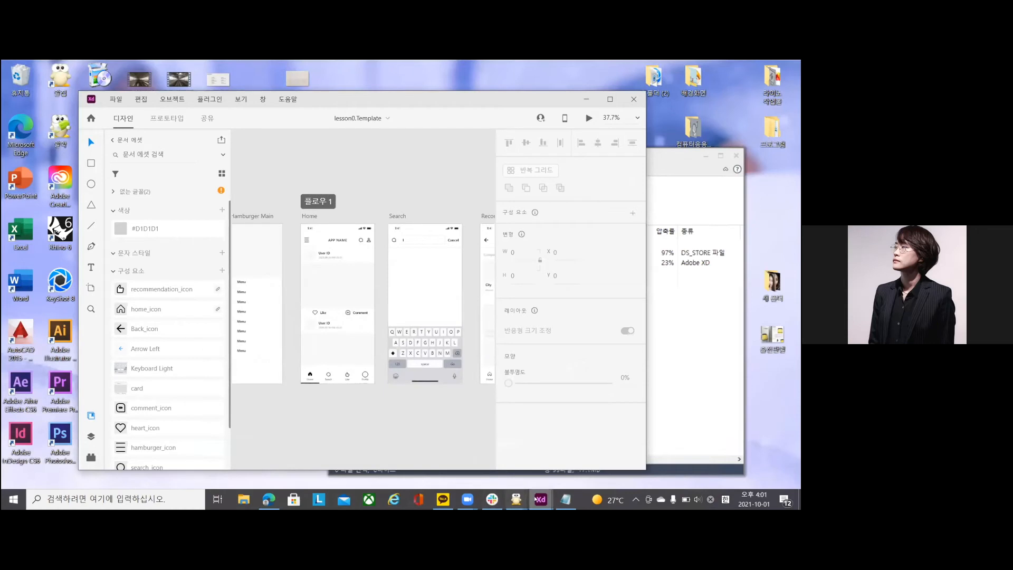
pyautogui.click(566, 499)
pyautogui.click(471, 225)
pyautogui.moveTo(517, 501)
pyautogui.click(538, 459)
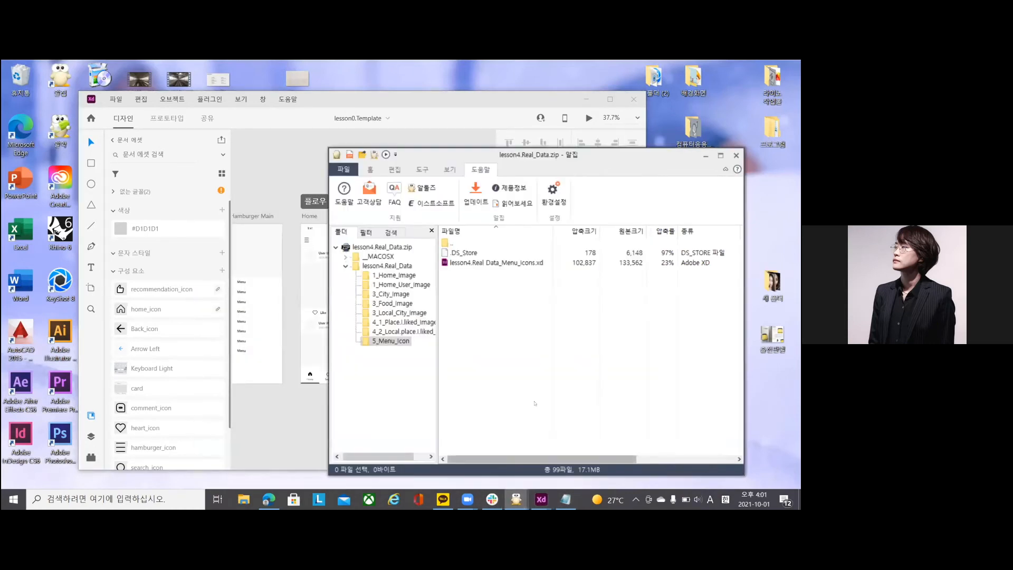
# Step: Place the archive window beside the artboards and try to bring all the 1_Home_Image pictures onto the canvas
pyautogui.click(394, 275)
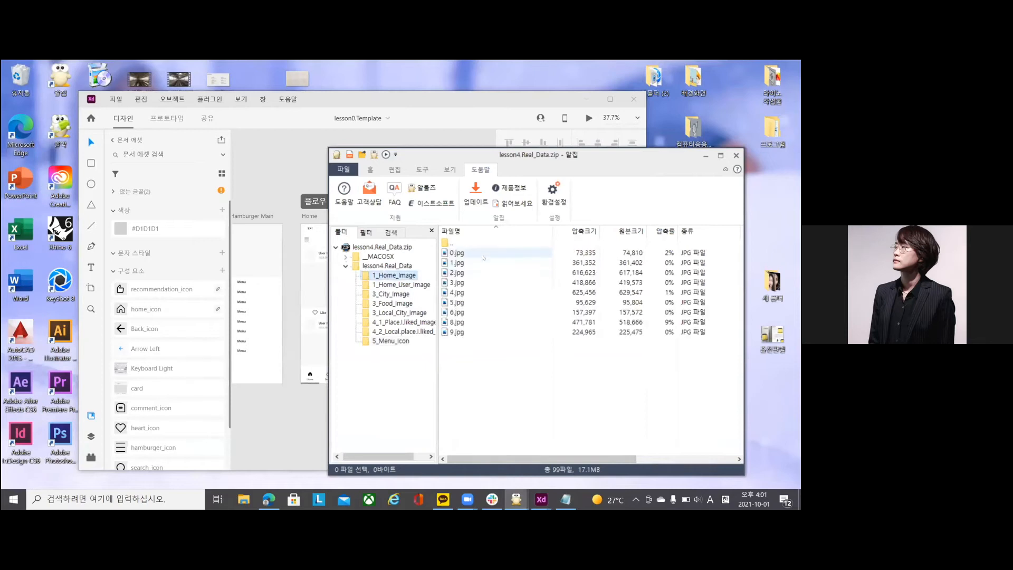
pyautogui.hotkey('ctrl', 'a')
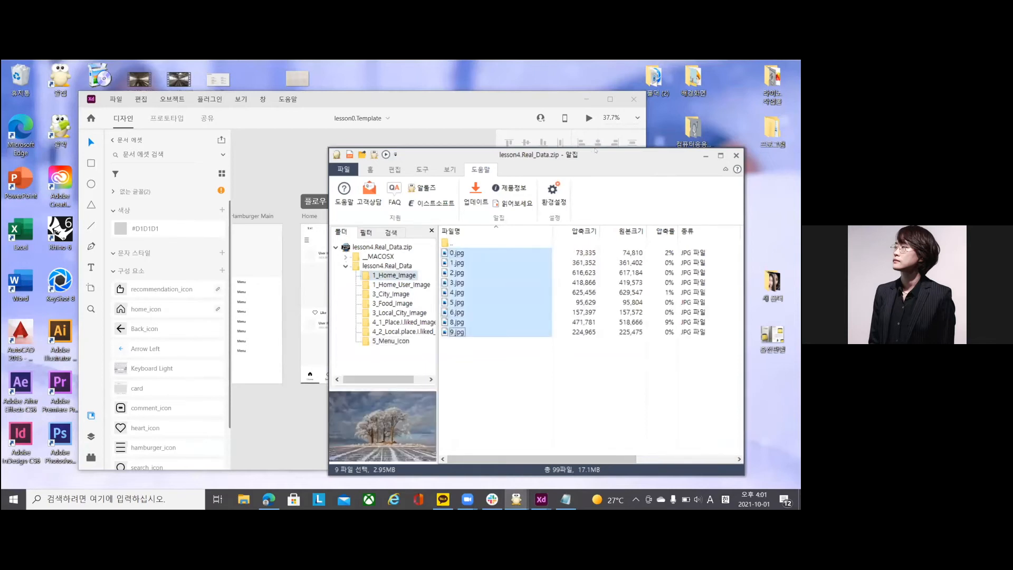
pyautogui.moveTo(612, 150); pyautogui.dragTo(758, 145)
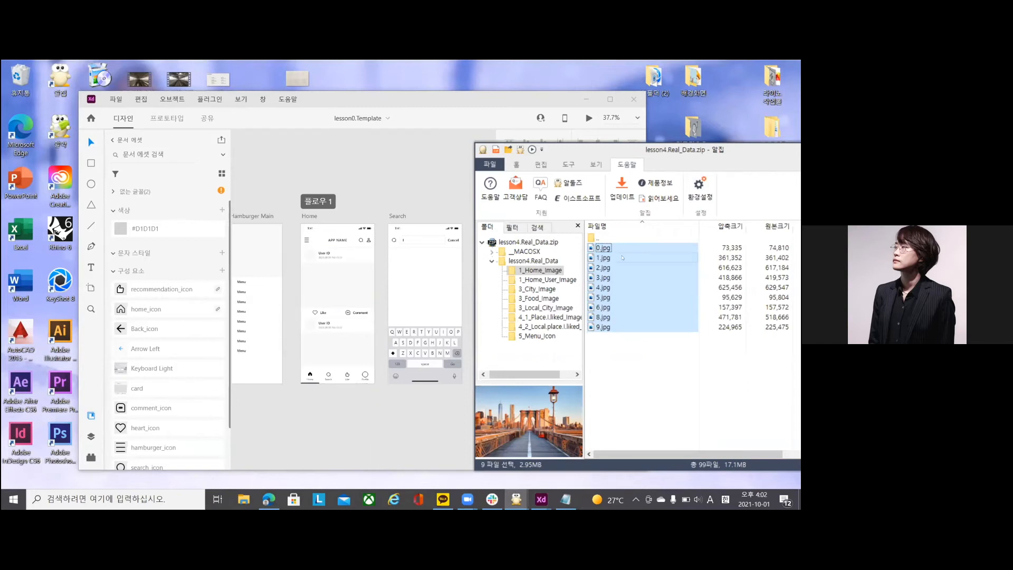
pyautogui.moveTo(592, 247); pyautogui.dragTo(444, 309)
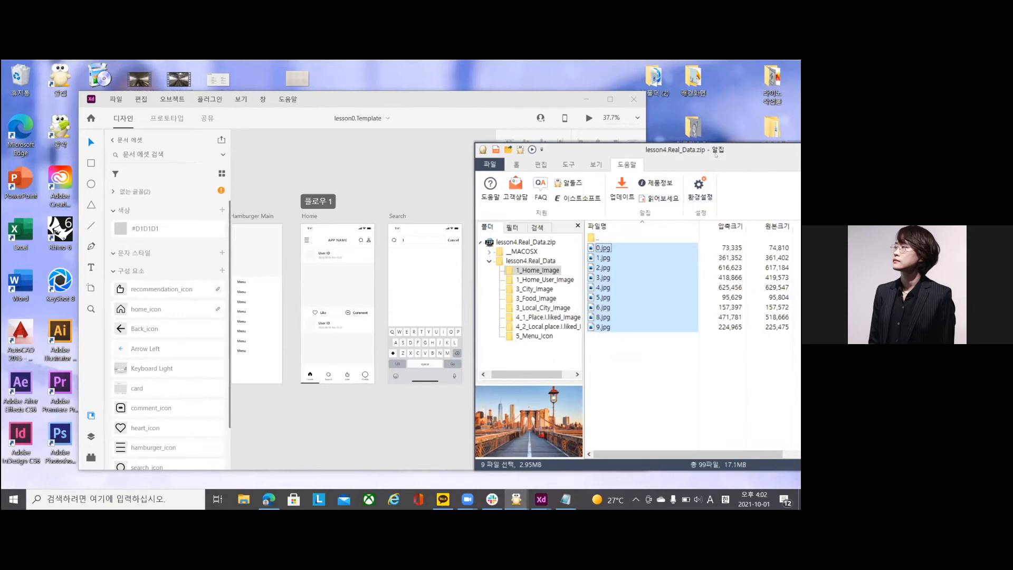
pyautogui.moveTo(580, 149); pyautogui.dragTo(253, 197)
pyautogui.click(285, 265)
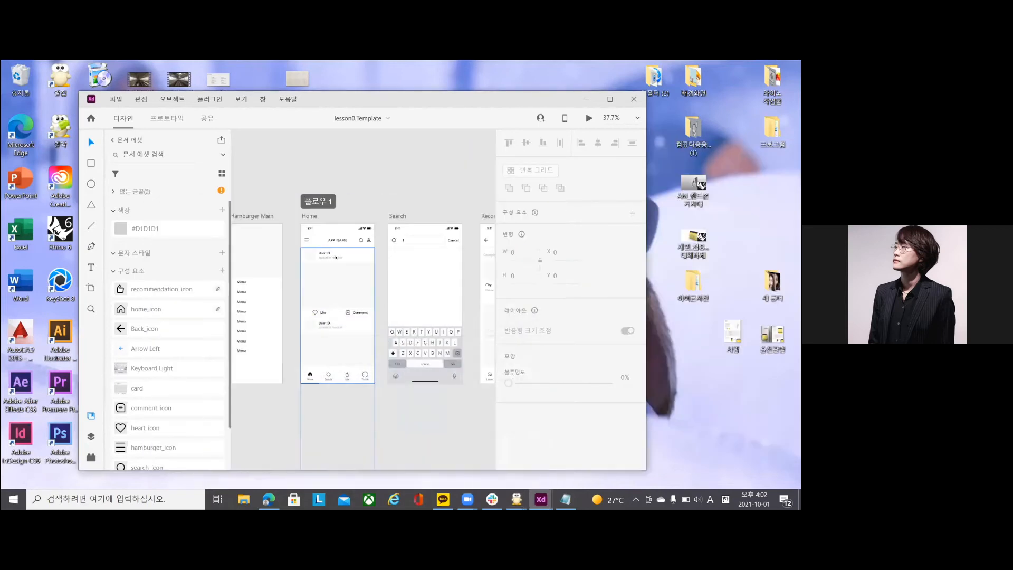
# Step: Try to link the My Page scroll group to the iPhone X, XS, 11 Pro – 1 artboard in Prototype mode
pyautogui.hscroll(8, 285, 265)
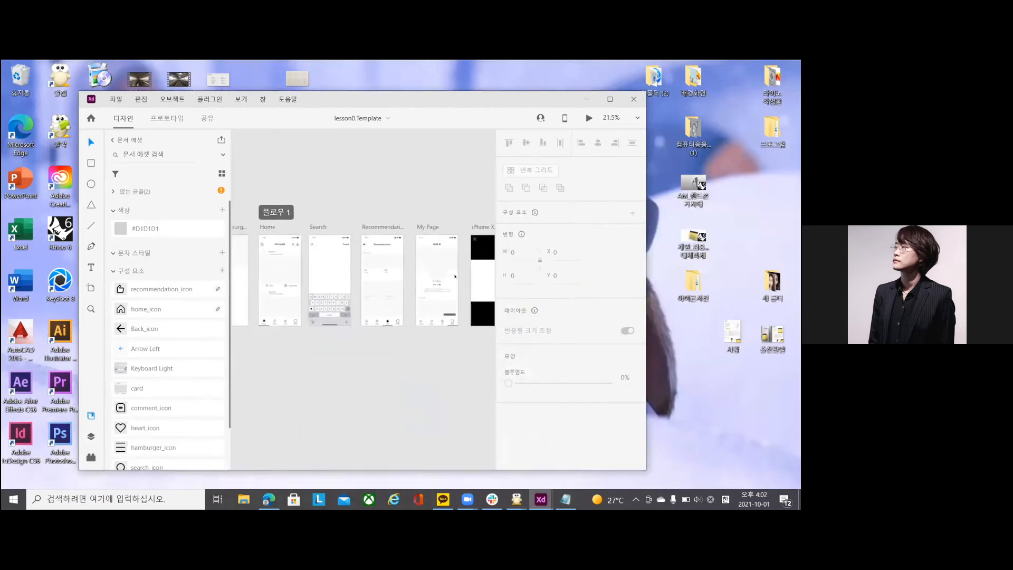
pyautogui.scroll(3, 450, 271)
pyautogui.click(410, 262)
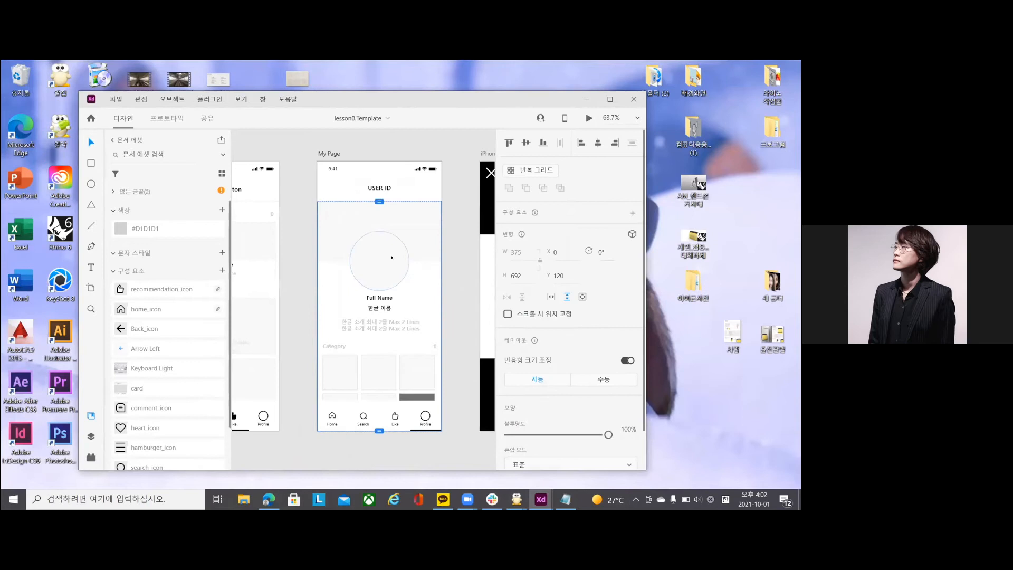
pyautogui.press('Escape')
pyautogui.scroll(-3, 380, 267)
pyautogui.click(175, 121)
pyautogui.click(362, 266)
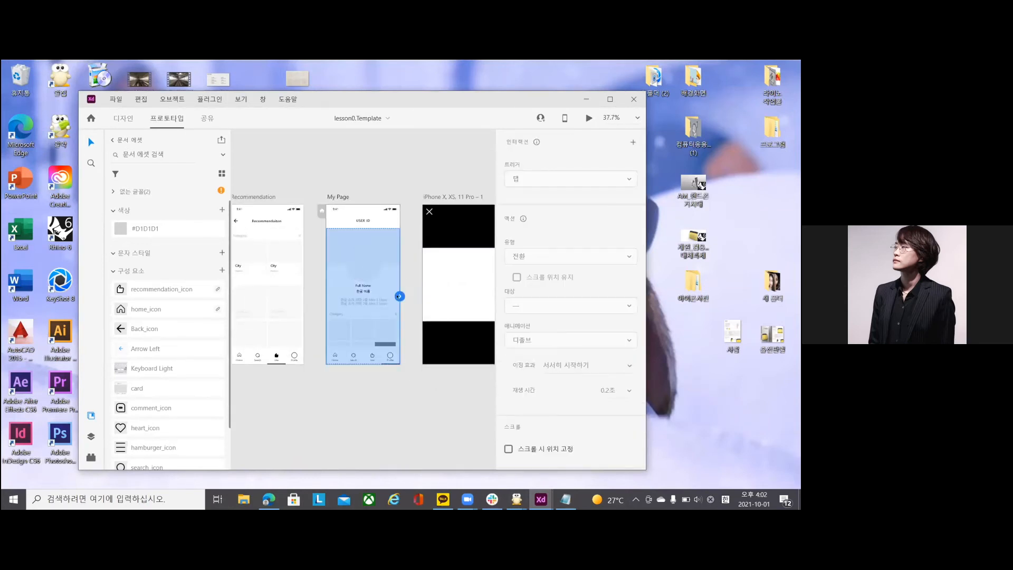
pyautogui.moveTo(399, 296); pyautogui.dragTo(429, 270)
pyautogui.hotkey('ctrl', 'z')
pyautogui.hotkey('ctrl', 'shift', 'z')
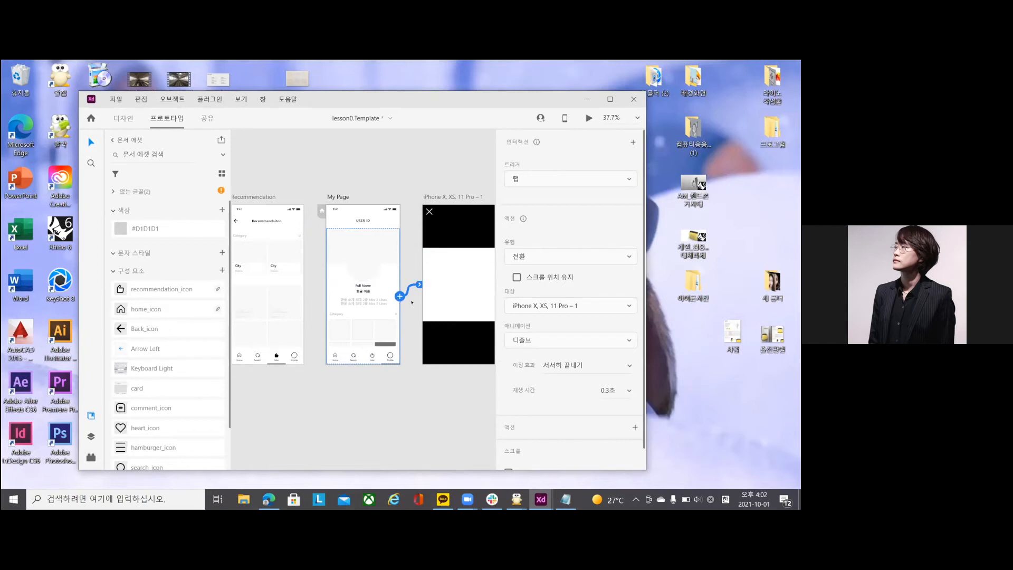
pyautogui.hotkey('ctrl', 'z')
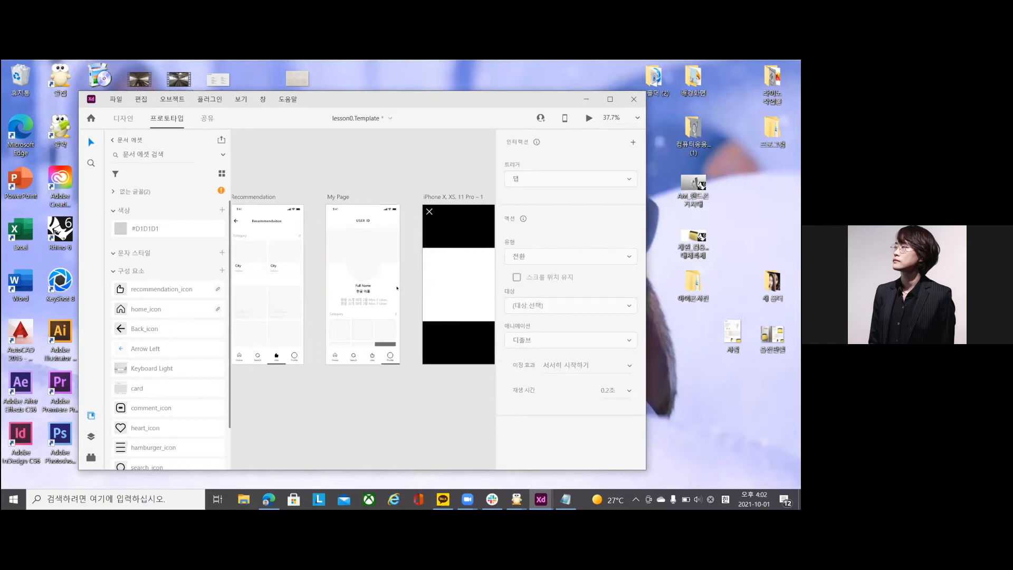
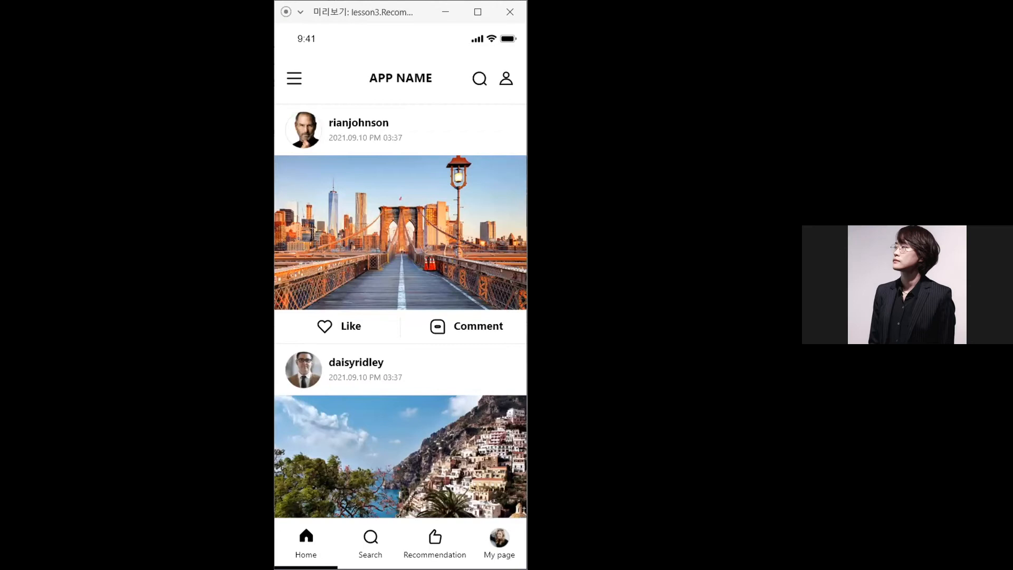
# Step: Test the tab bar in the preview by switching between Home, Search, Recommendation and My page, and check the My page scrolling
pyautogui.click(361, 547)
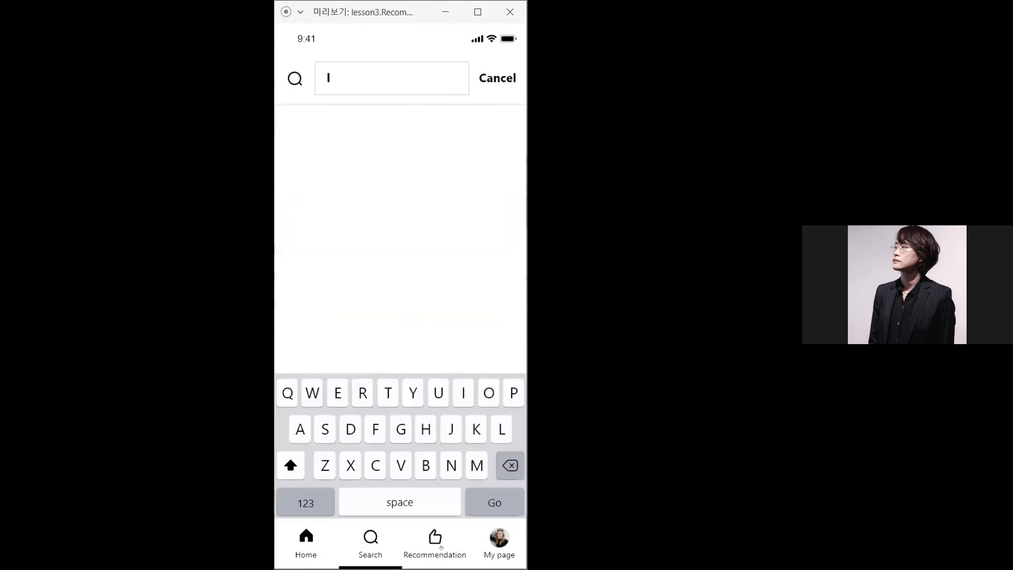
pyautogui.click(440, 546)
pyautogui.click(431, 538)
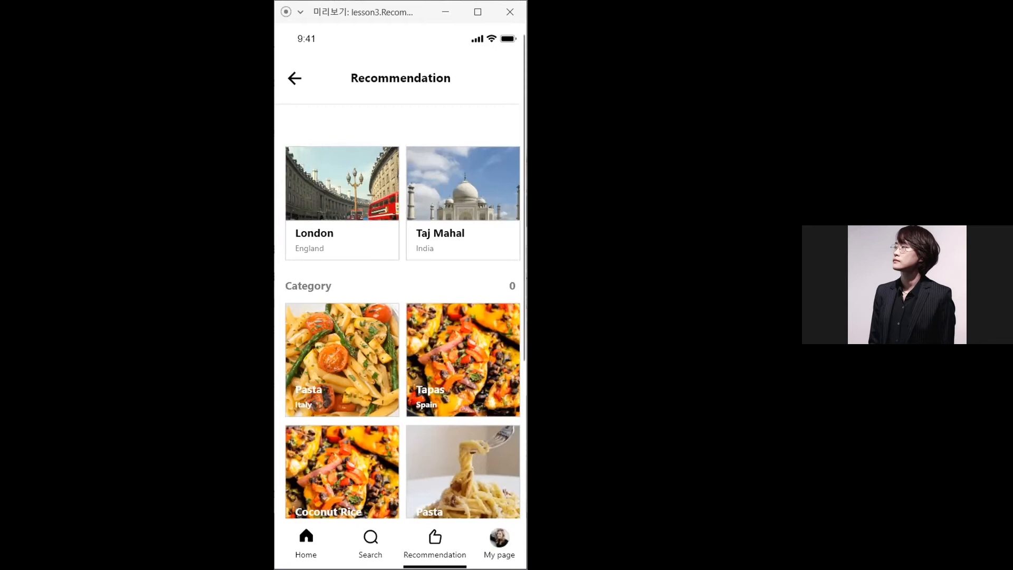
pyautogui.click(367, 536)
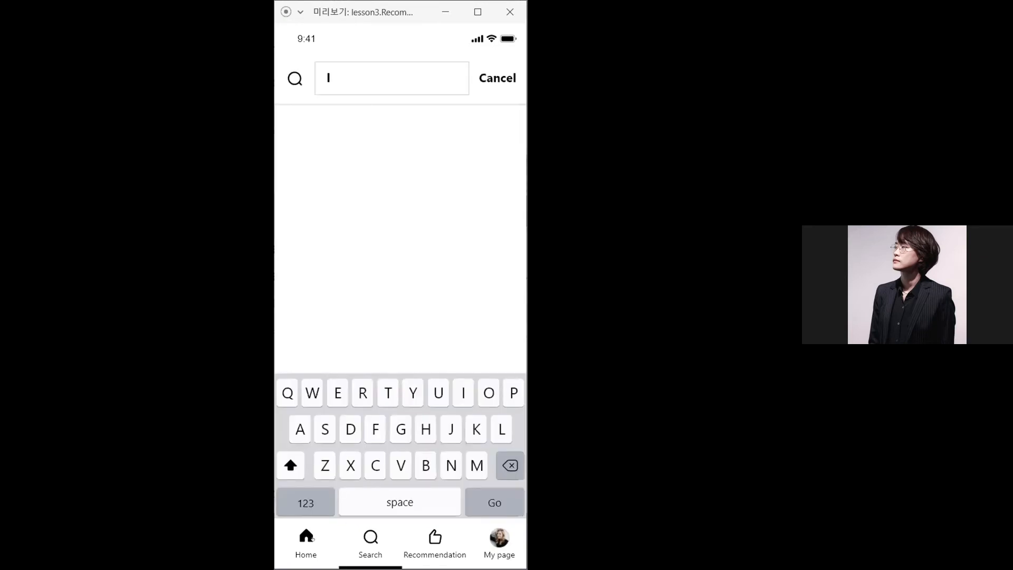
pyautogui.click(312, 537)
pyautogui.click(374, 533)
pyautogui.click(434, 538)
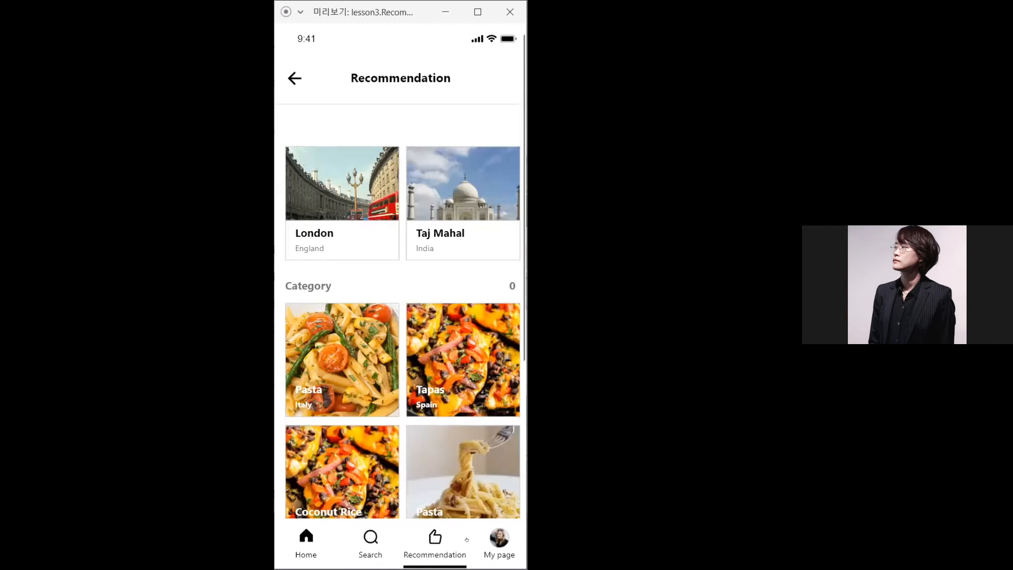
pyautogui.click(499, 538)
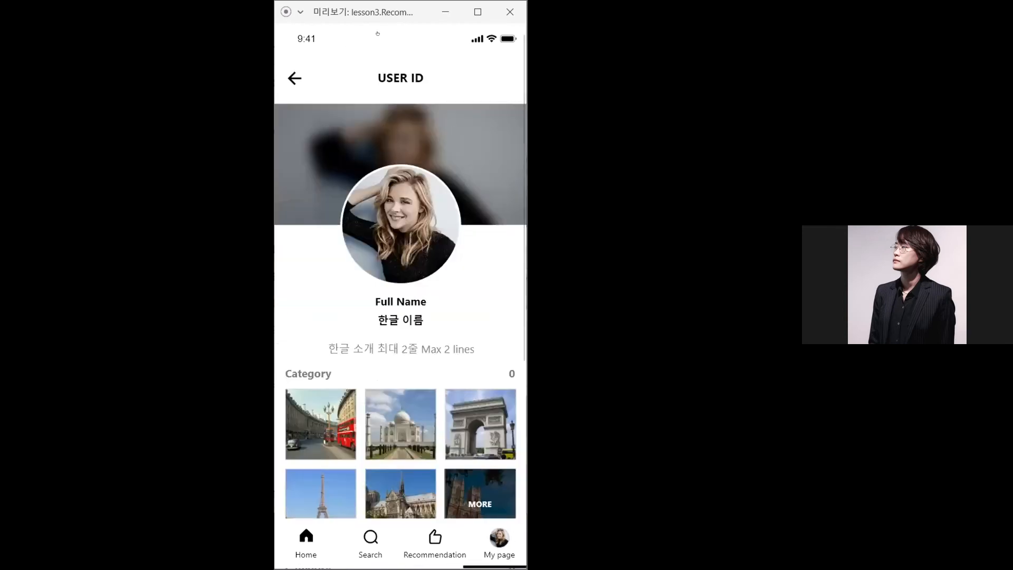
pyautogui.scroll(-3, 414, 386)
pyautogui.scroll(3, 459, 296)
pyautogui.click(311, 546)
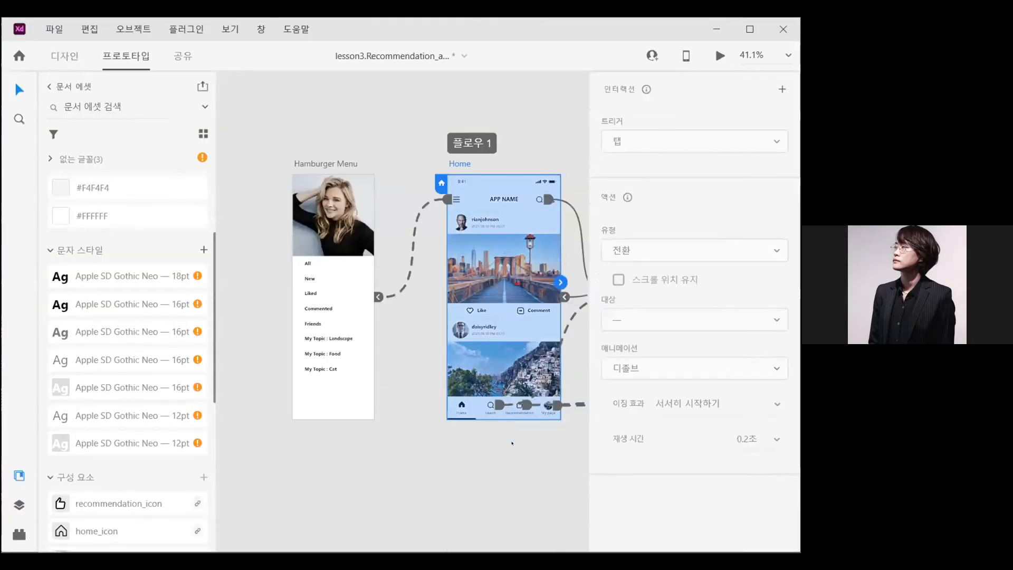
# Step: Examine the prototype links of the Home artboard and its fixed tab bar, ending with the whole Home artboard selected
pyautogui.moveTo(459, 463); pyautogui.dragTo(343, 484)
pyautogui.click(461, 153)
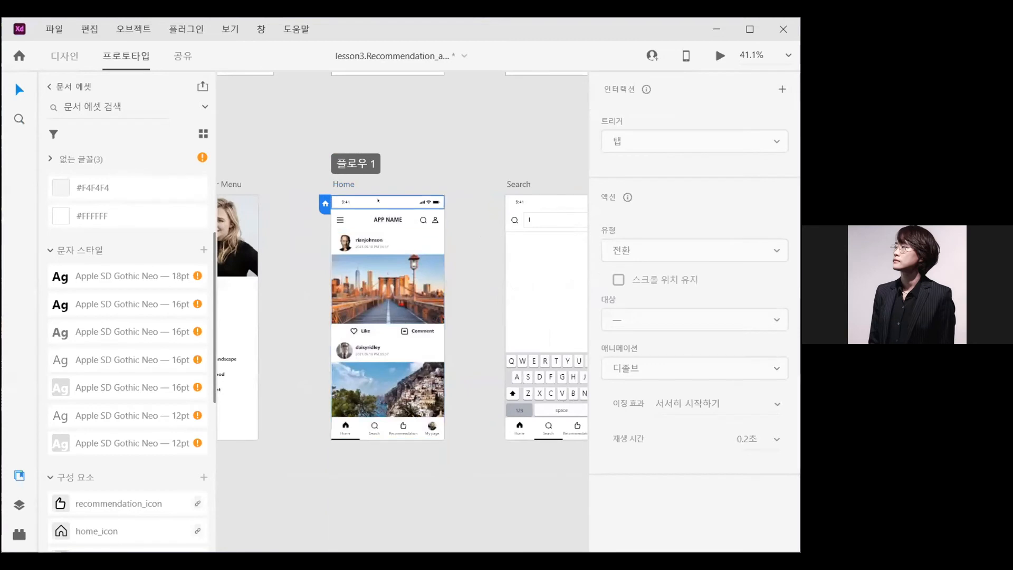
pyautogui.click(388, 203)
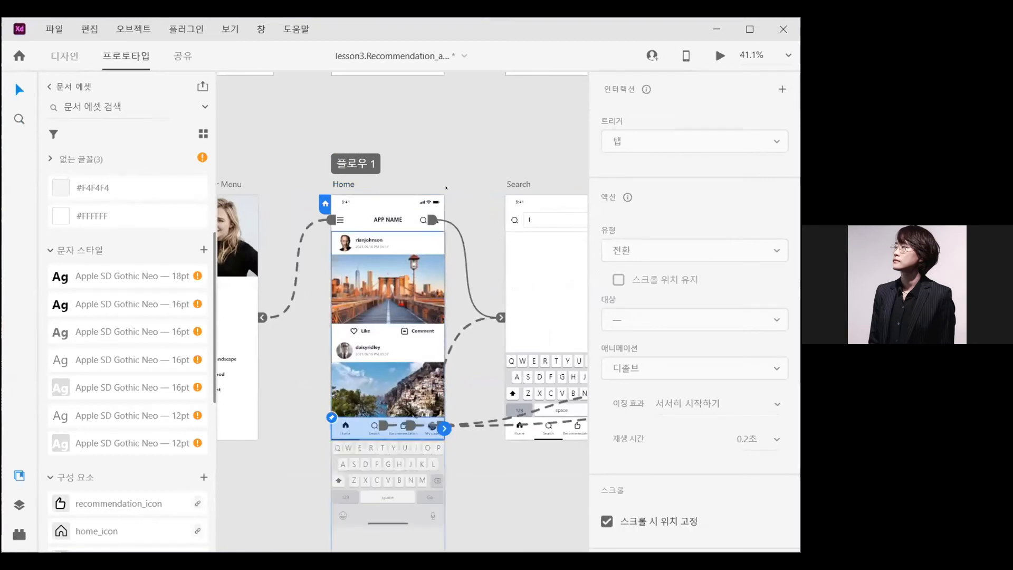
pyautogui.click(445, 341)
pyautogui.click(350, 181)
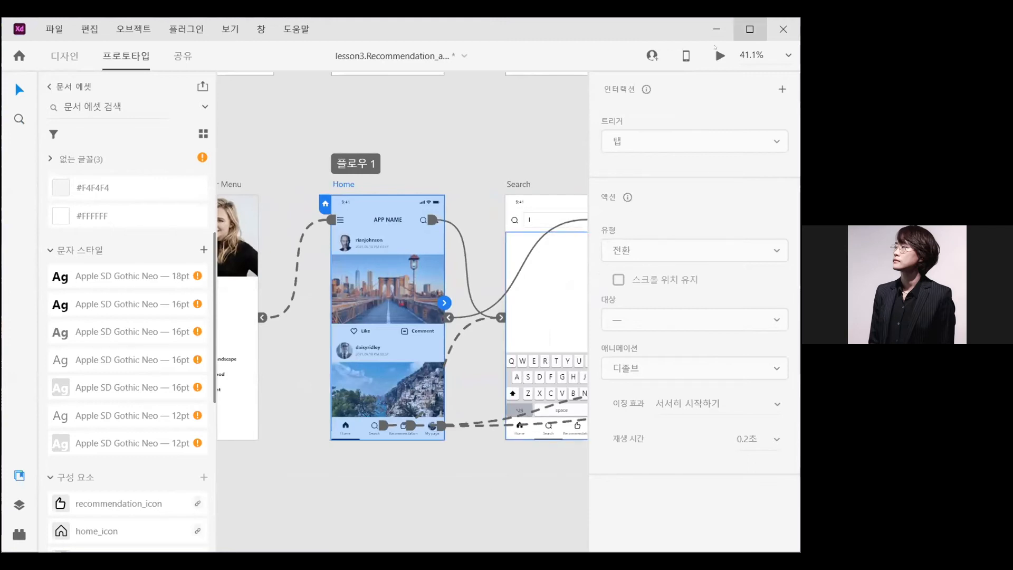
# Step: Maximize the XD window and check the Home artboard's size and vertical scroll settings in Design mode
pyautogui.click(750, 30)
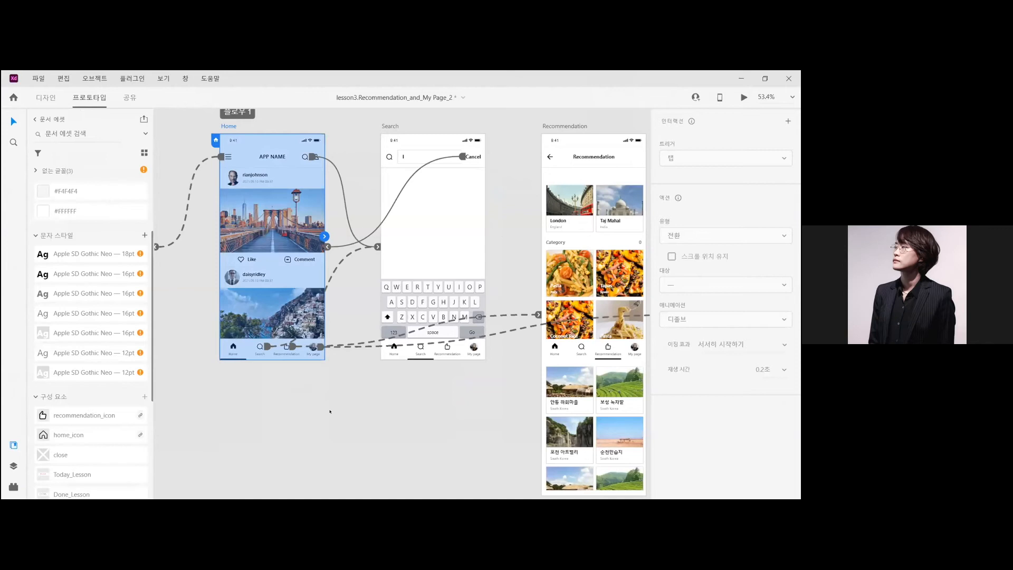
pyautogui.scroll(1, 366, 467)
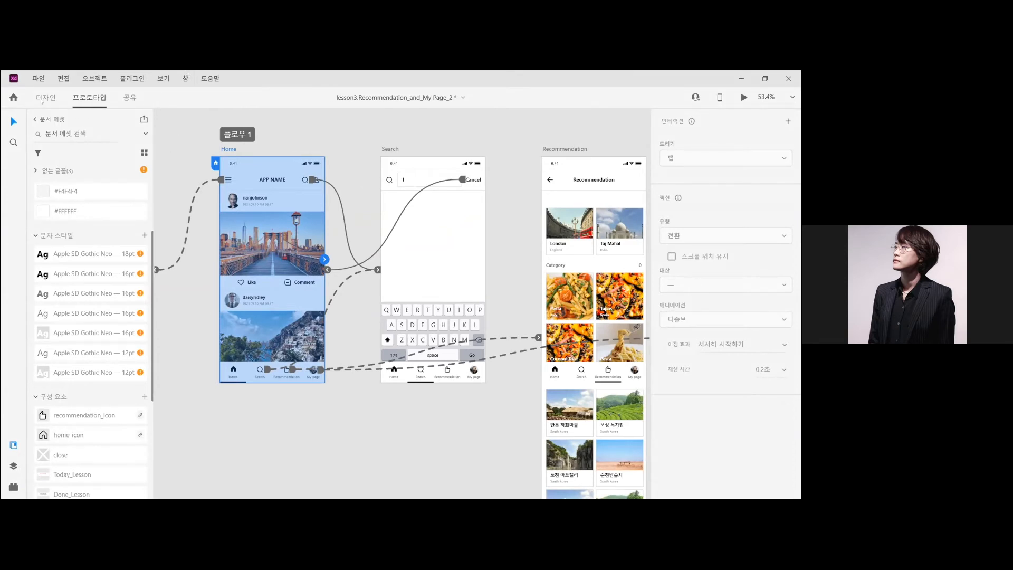
pyautogui.click(44, 99)
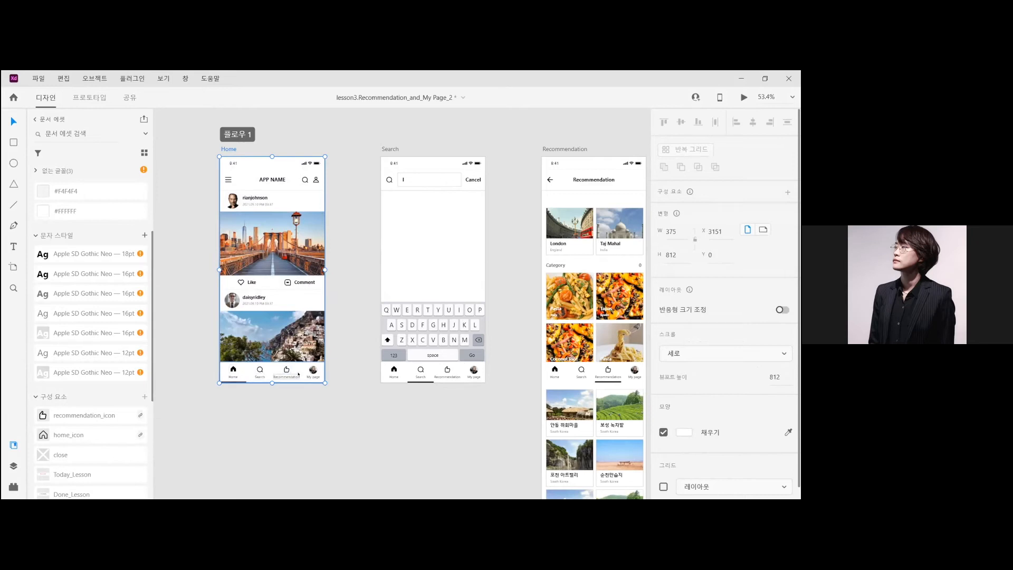
pyautogui.click(310, 413)
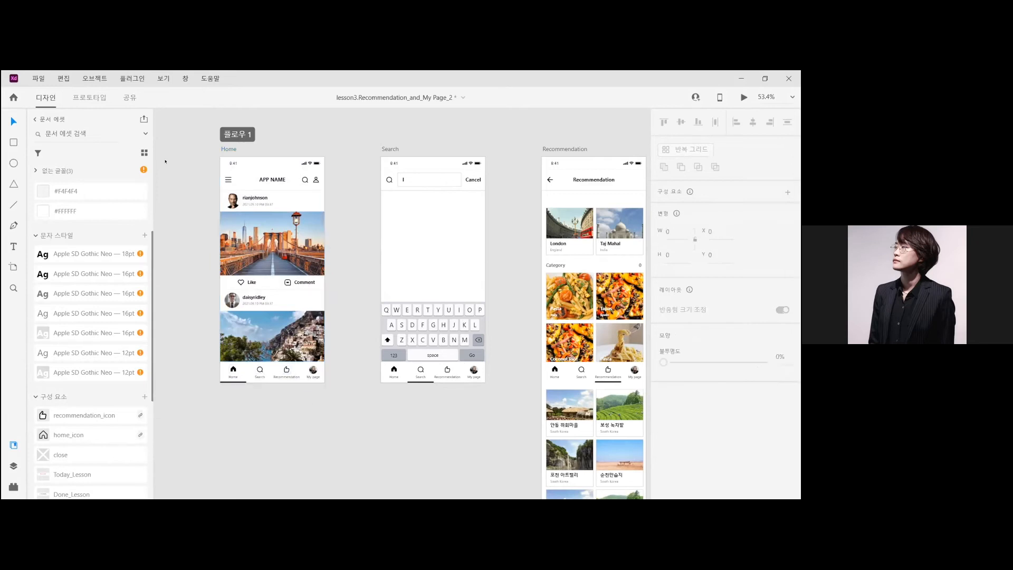
# Step: Return to Prototype mode and examine the links running from the Home artboard's fixed tab bar
pyautogui.click(89, 98)
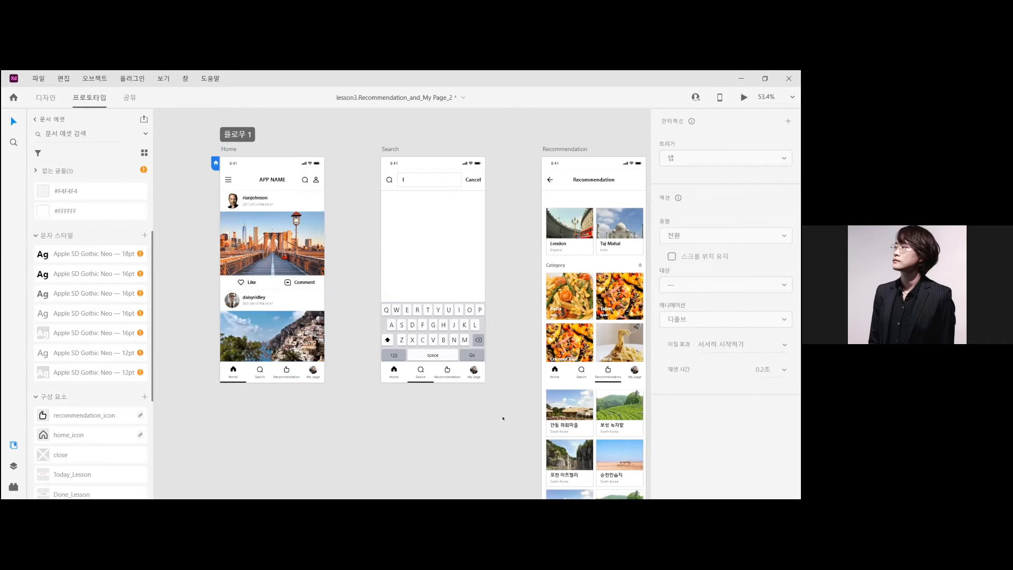
pyautogui.scroll(-1, 515, 380)
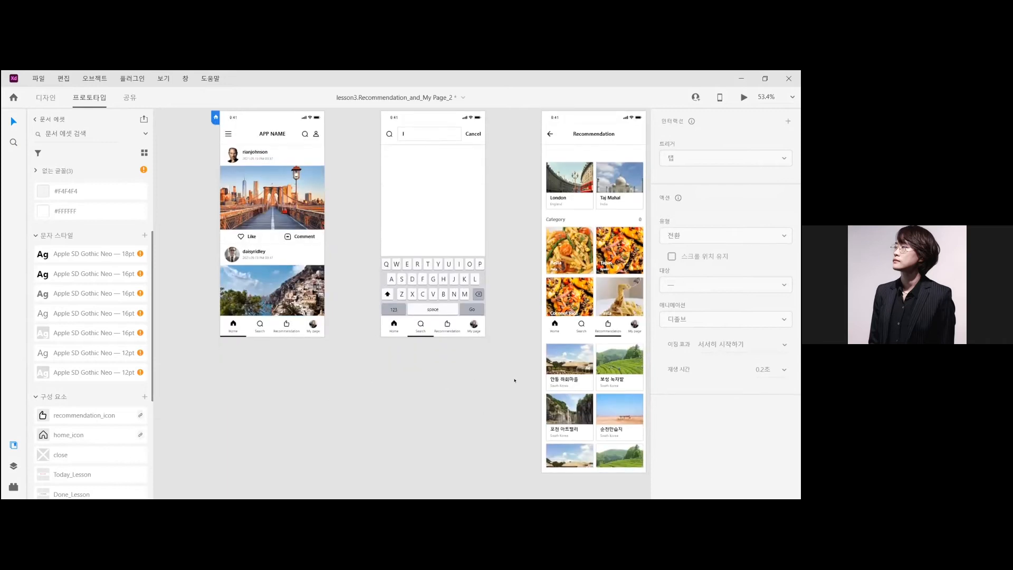
pyautogui.click(323, 361)
pyautogui.hscroll(5, 531, 388)
pyautogui.scroll(1, 531, 389)
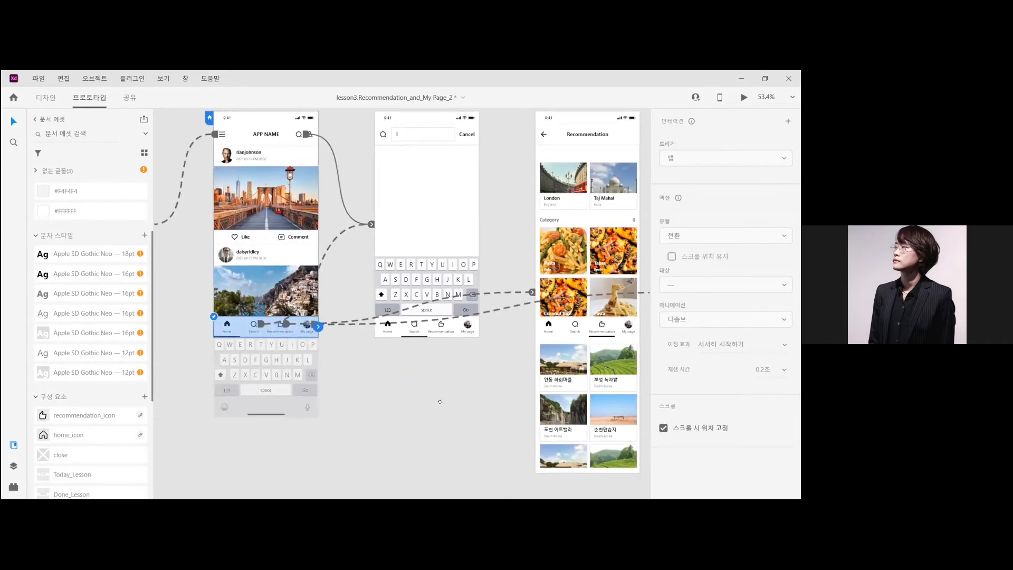
pyautogui.click(524, 340)
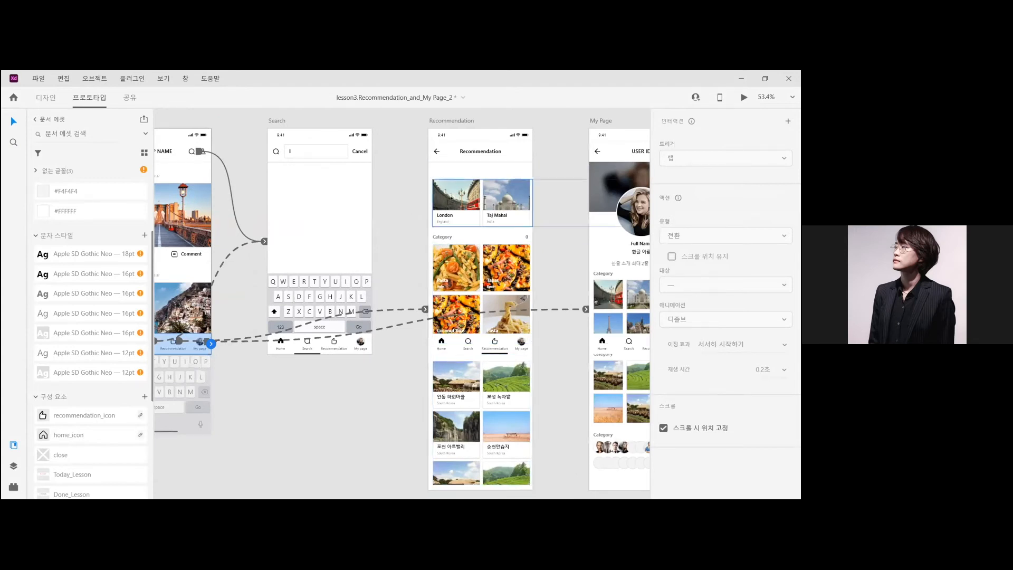
# Step: Check the place and food groups and the fixed tab bar on the Recommendation artboard for their prototype links
pyautogui.click(455, 199)
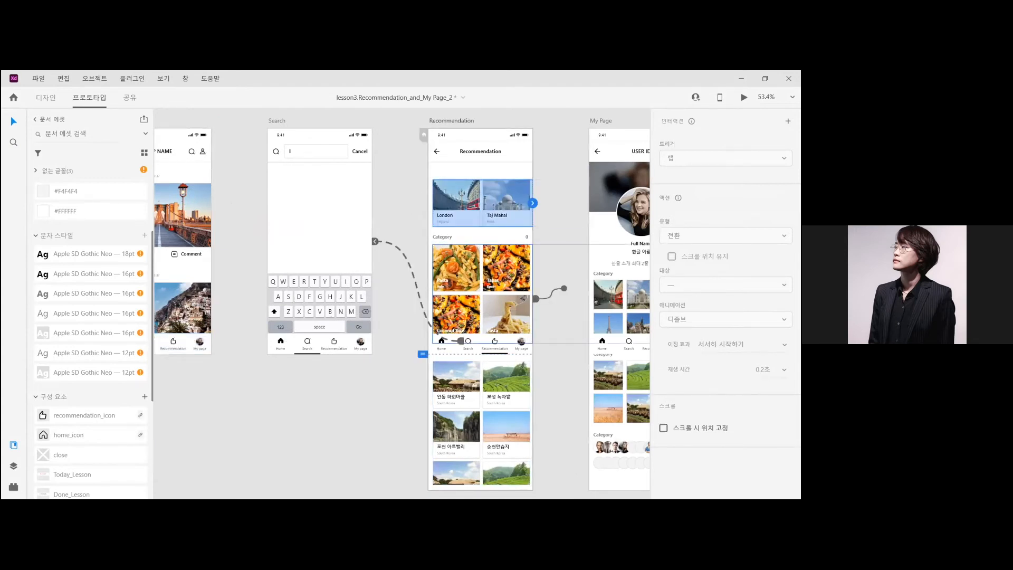
pyautogui.click(469, 316)
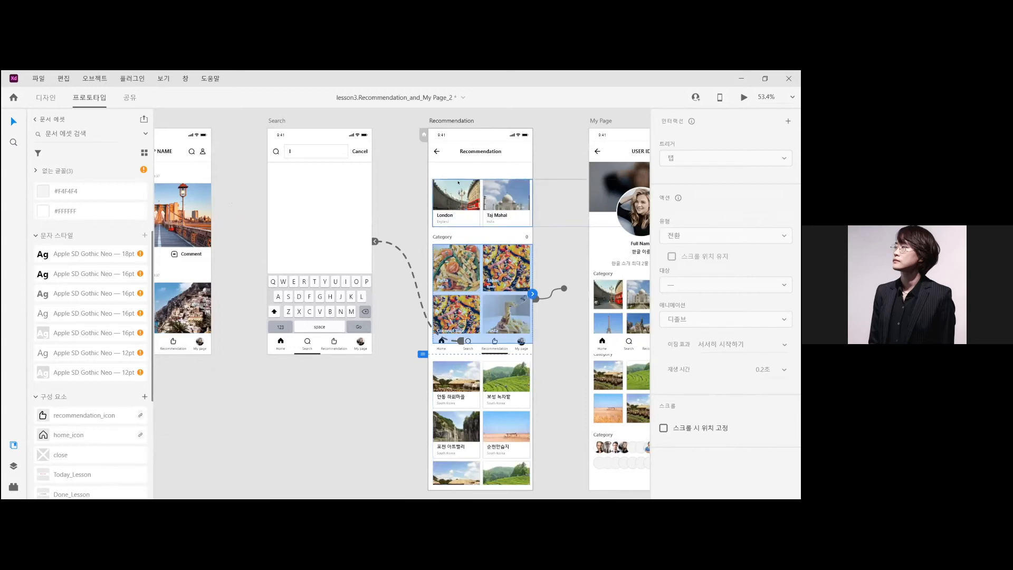
pyautogui.click(463, 405)
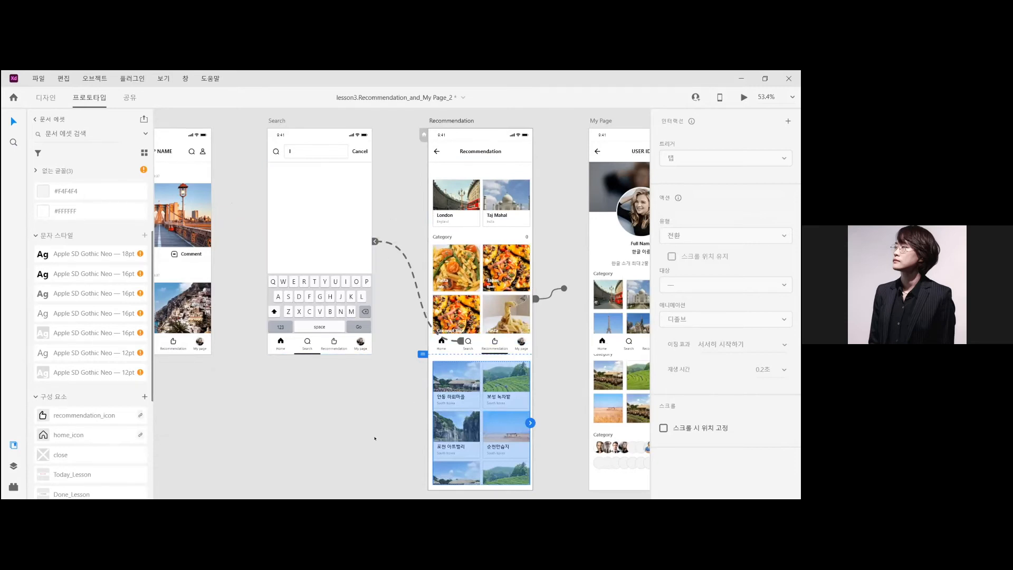
pyautogui.click(462, 351)
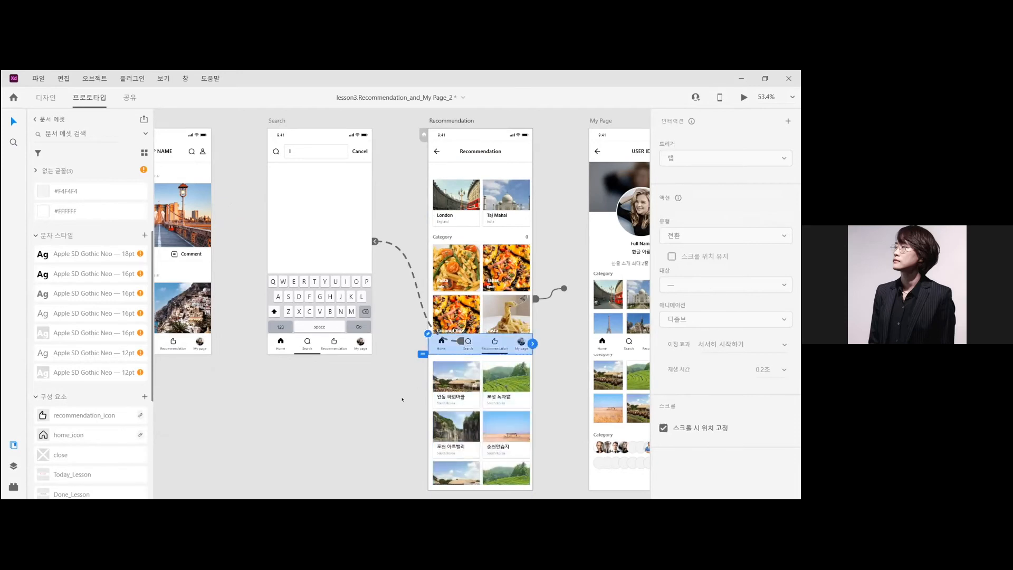
pyautogui.doubleClick(494, 341)
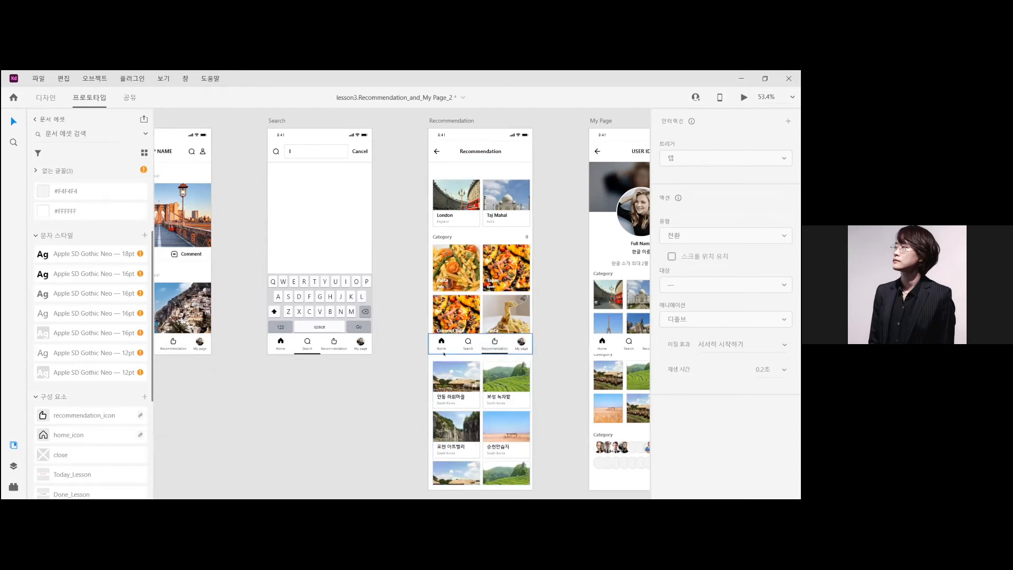
pyautogui.press('Escape')
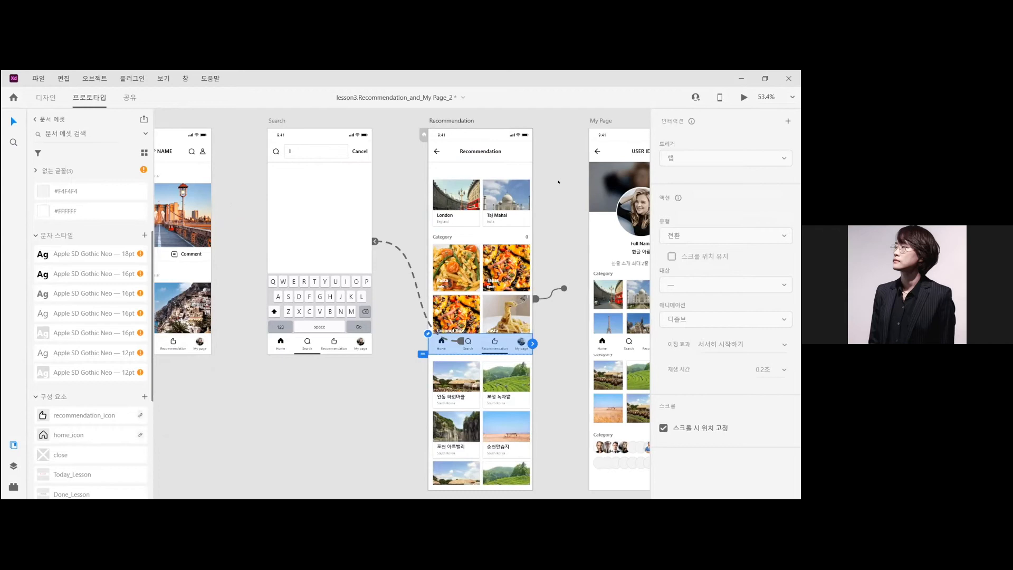
pyautogui.hscroll(6, 559, 182)
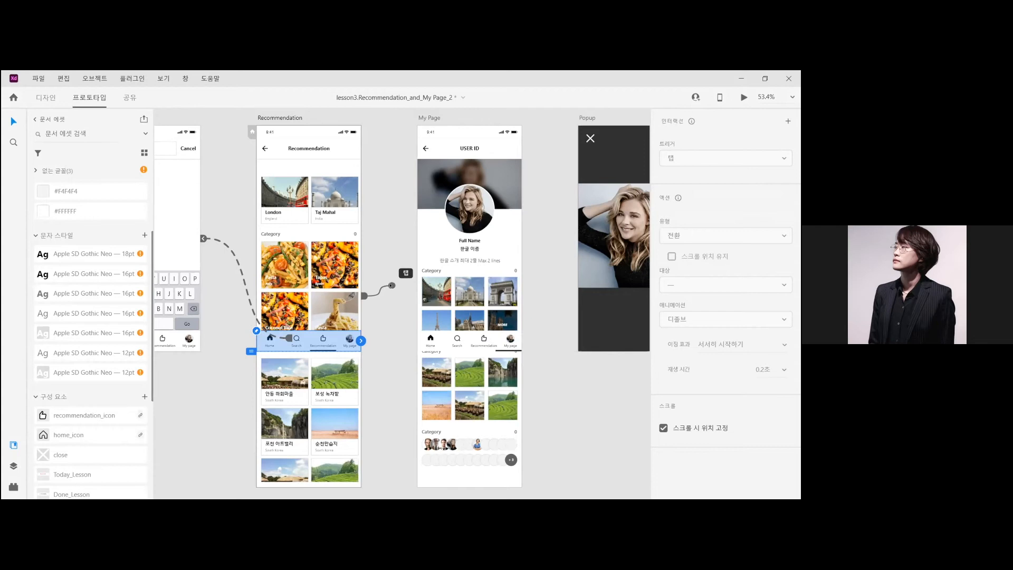
# Step: Remove the previous-artboard interaction wired to the whole Recommendation artboard and clear the selection
pyautogui.press('Escape')
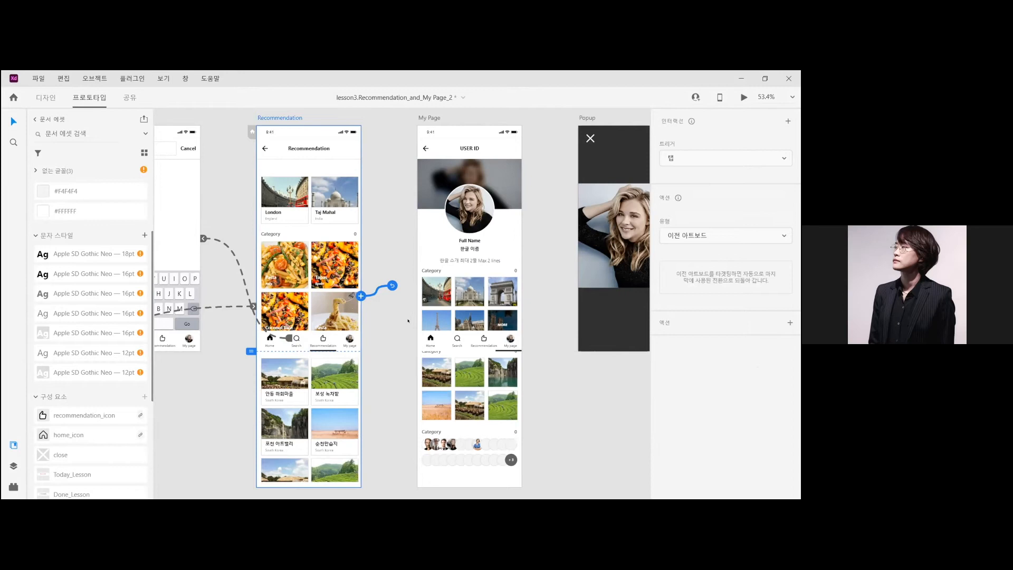
pyautogui.scroll(-2, 238, 379)
pyautogui.scroll(1, 238, 386)
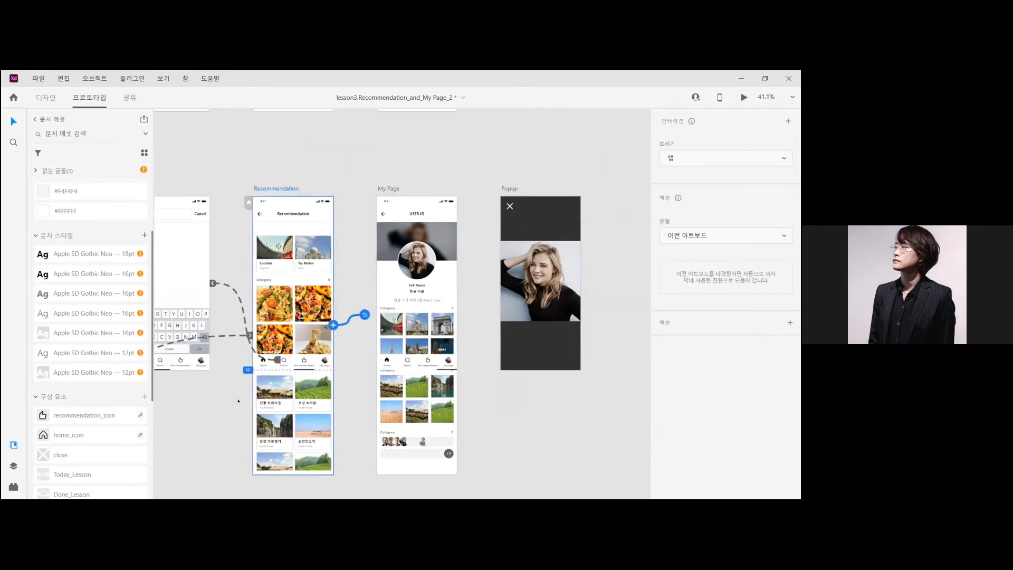
pyautogui.scroll(-1, 238, 401)
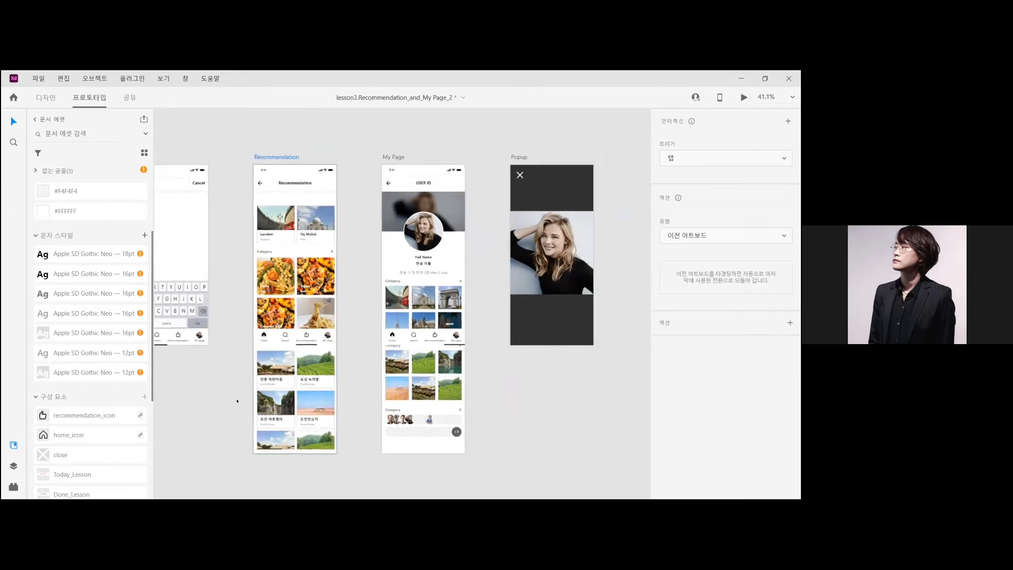
pyautogui.scroll(2, 241, 396)
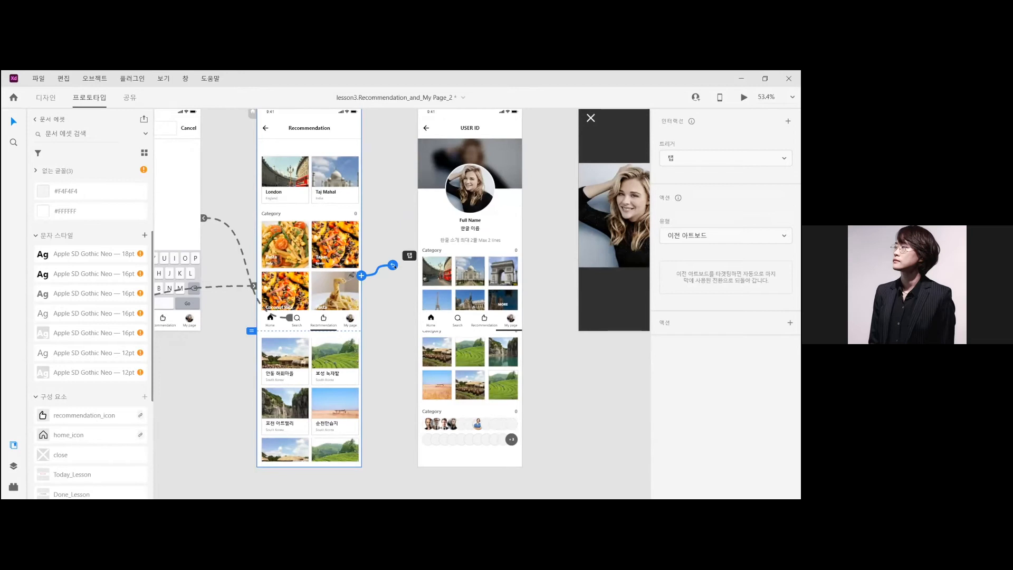
pyautogui.moveTo(394, 266); pyautogui.dragTo(395, 267)
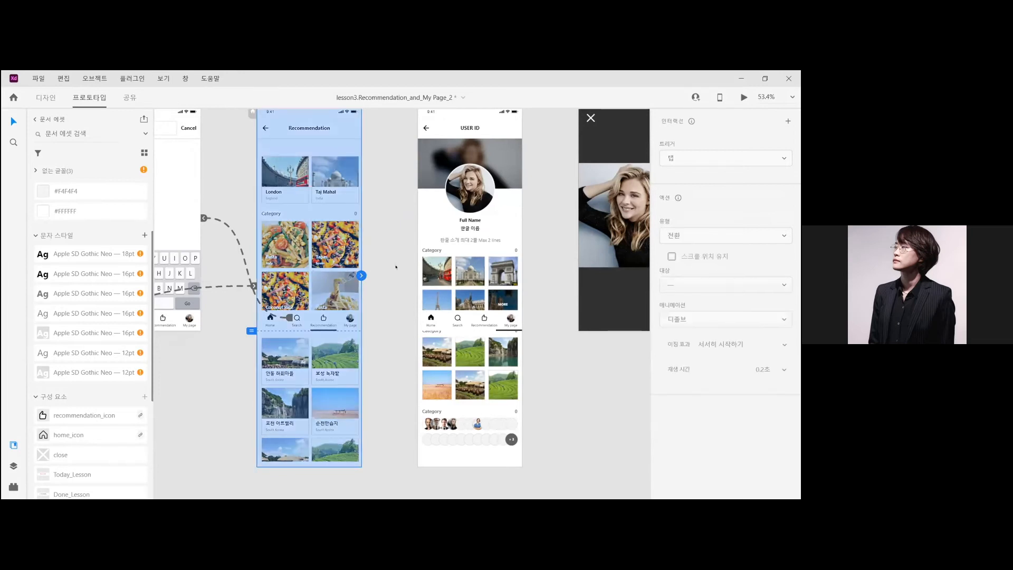
pyautogui.click(356, 327)
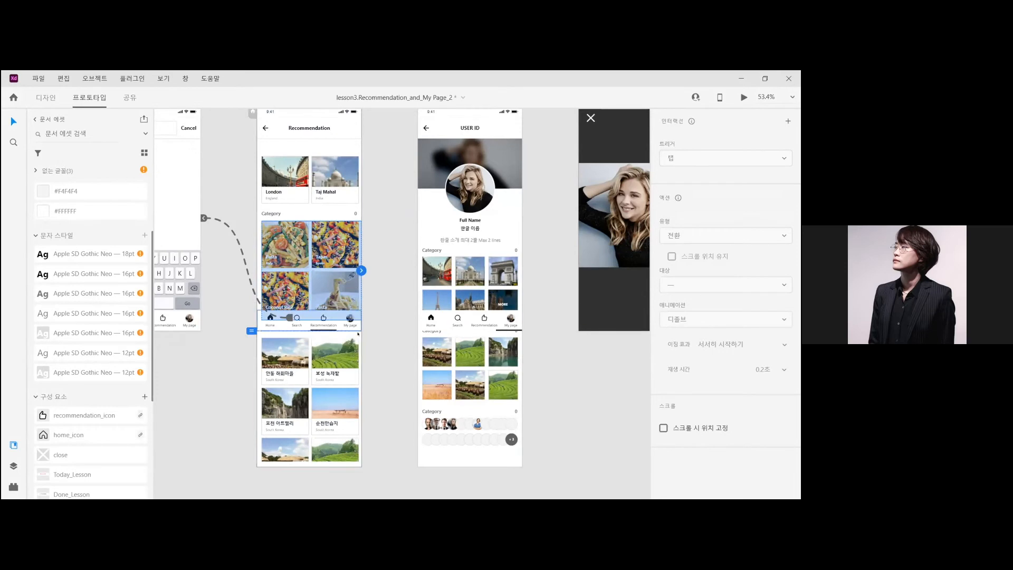
pyautogui.click(228, 373)
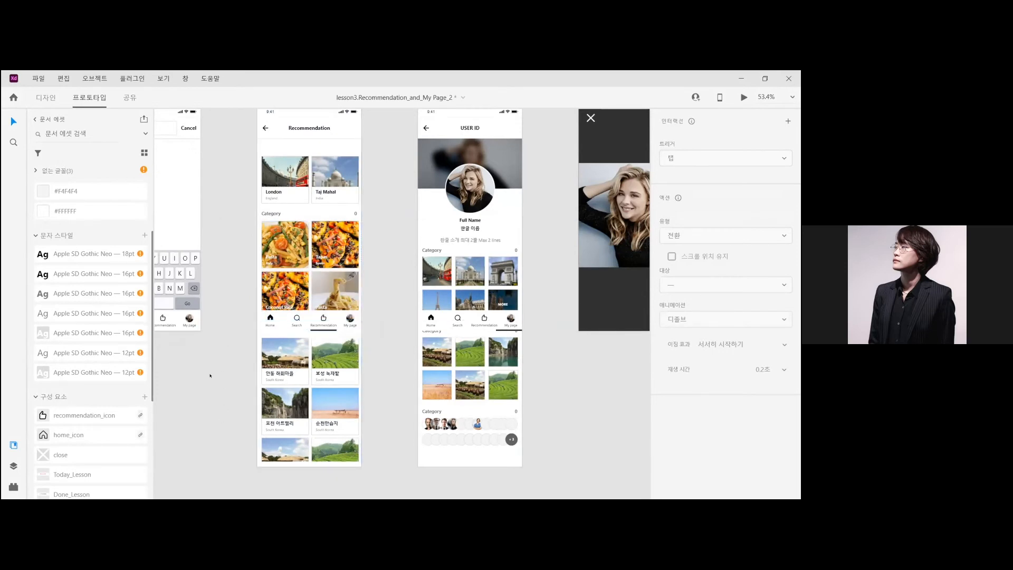
# Step: Inspect the Search artboard's tab bar for prototype links and compare it with the neighbouring artboards
pyautogui.scroll(-3, 211, 376)
pyautogui.scroll(3, 214, 369)
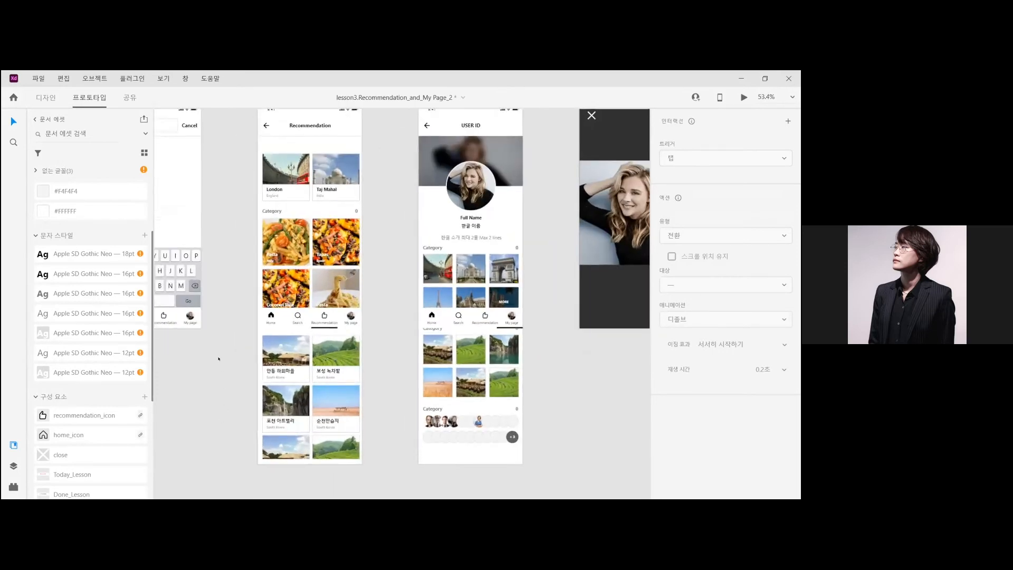
pyautogui.scroll(-2, 218, 354)
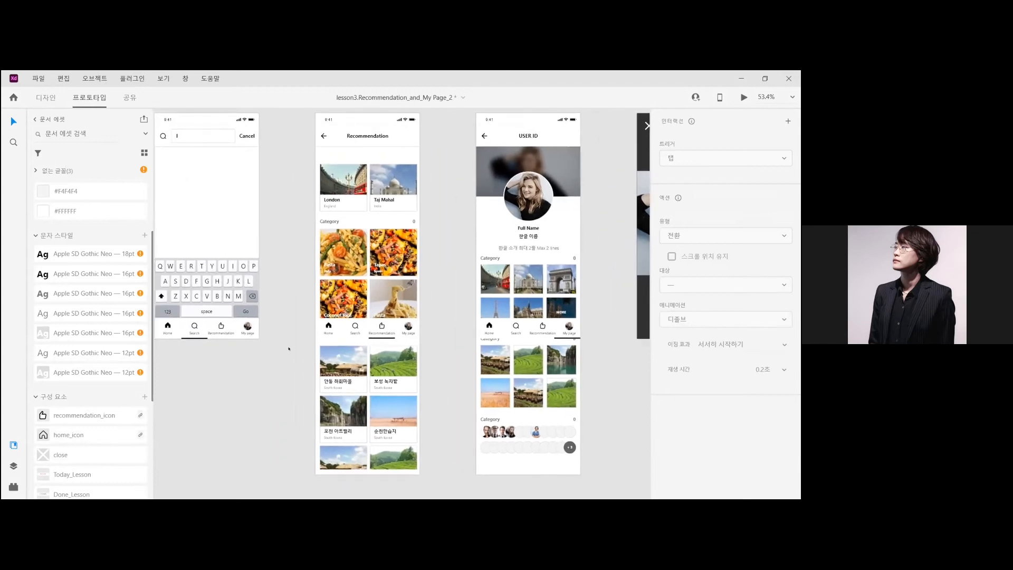
pyautogui.scroll(3, 243, 362)
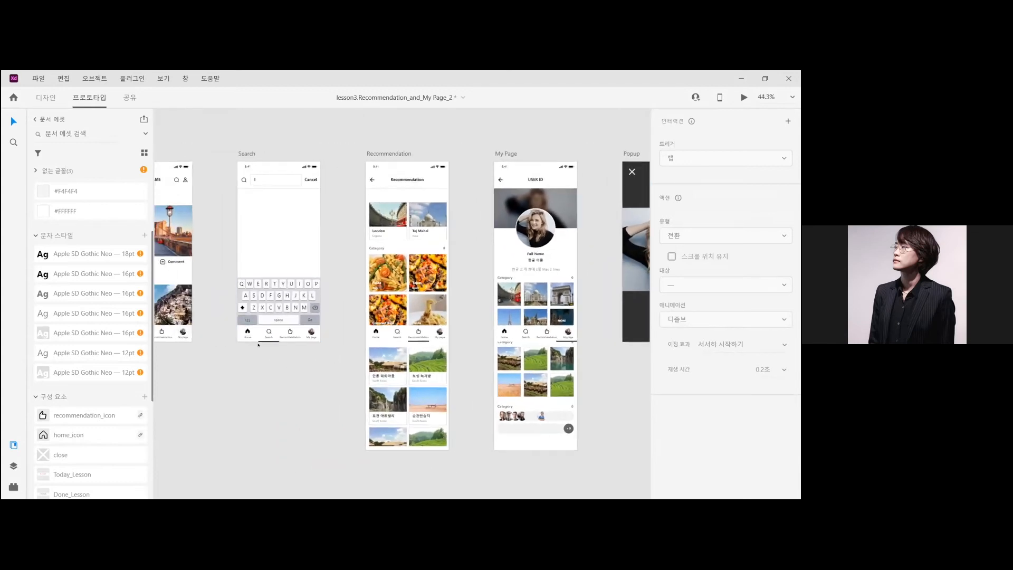
pyautogui.click(282, 342)
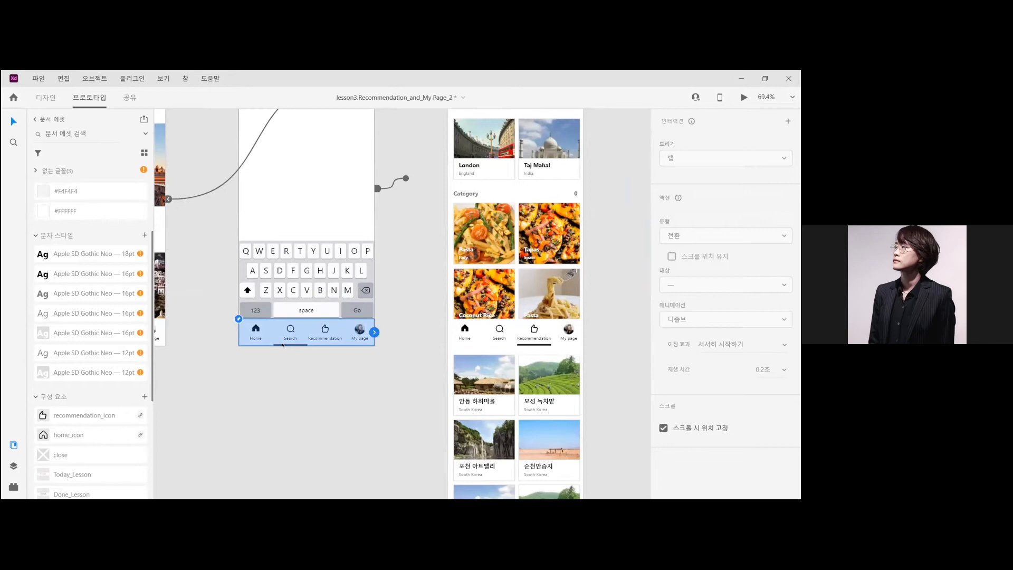
pyautogui.click(278, 392)
pyautogui.scroll(2, 285, 389)
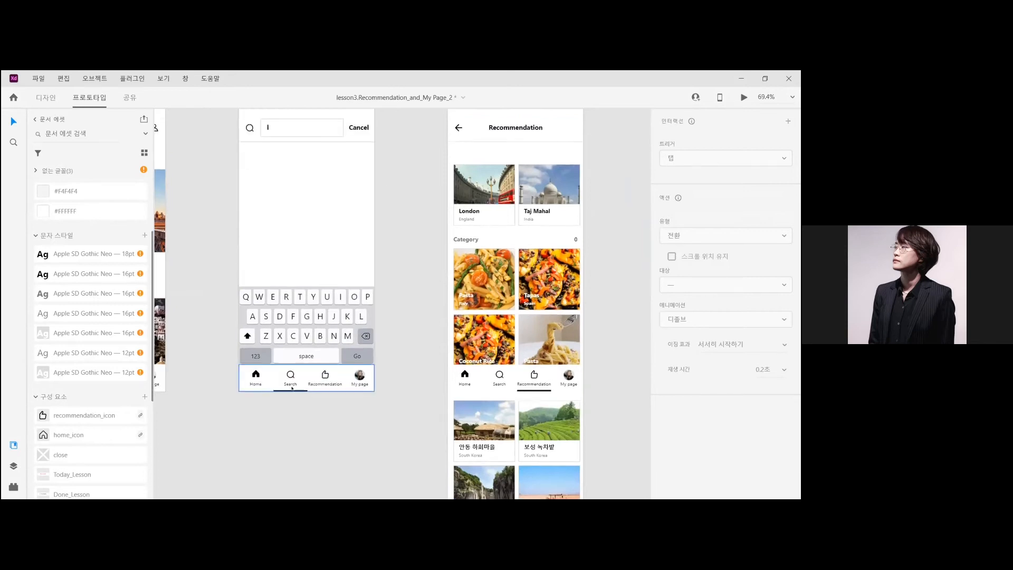
pyautogui.scroll(1, 292, 388)
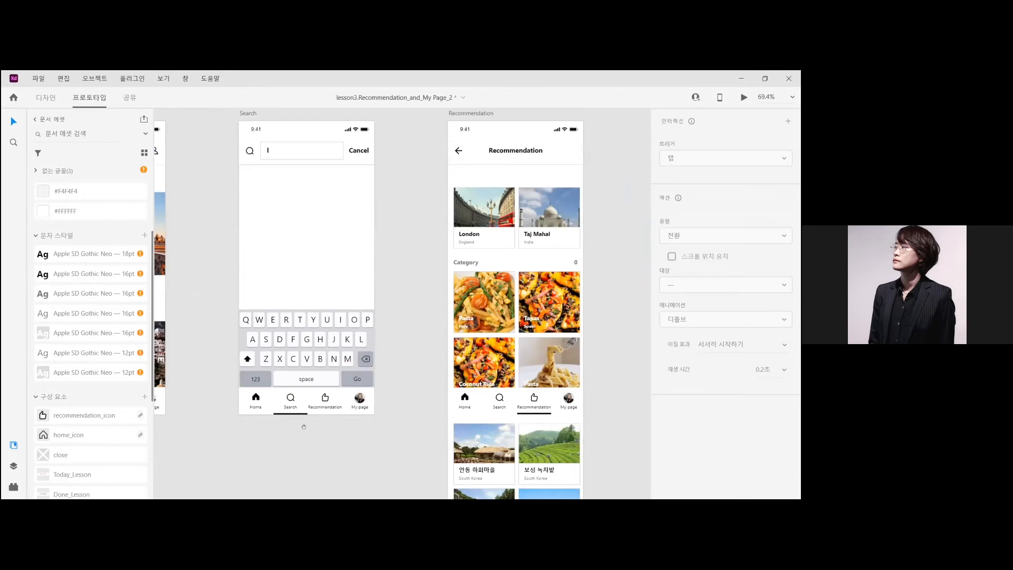
pyautogui.moveTo(304, 427); pyautogui.dragTo(330, 428)
pyautogui.scroll(-2, 330, 427)
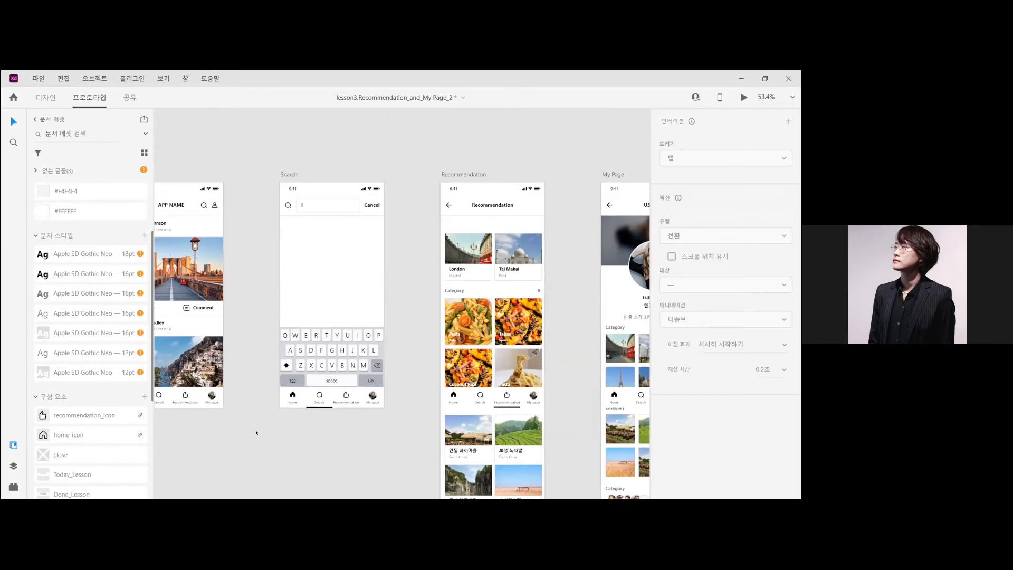
pyautogui.moveTo(248, 429); pyautogui.dragTo(336, 408)
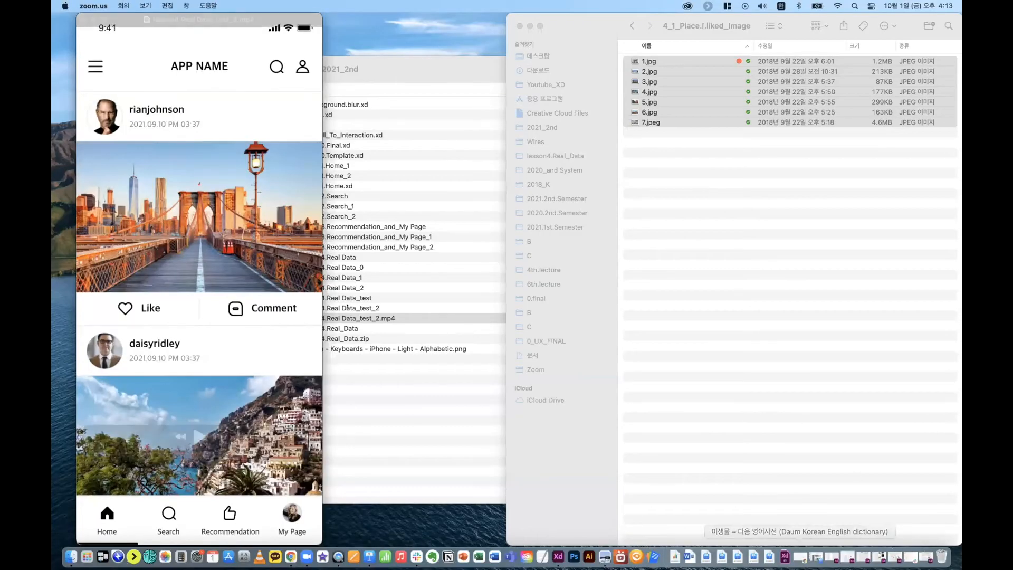
# Step: Switch to Finder, open lesson4.Real Data_test_2 from the 2021_2nd folder in XD and start its preview
pyautogui.click(362, 330)
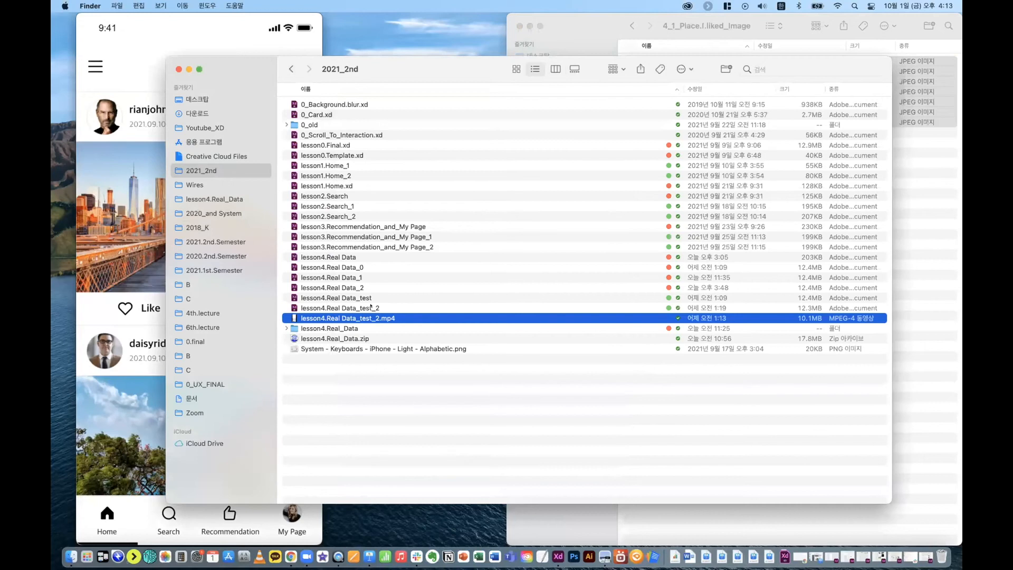
pyautogui.doubleClick(371, 308)
pyautogui.click(781, 22)
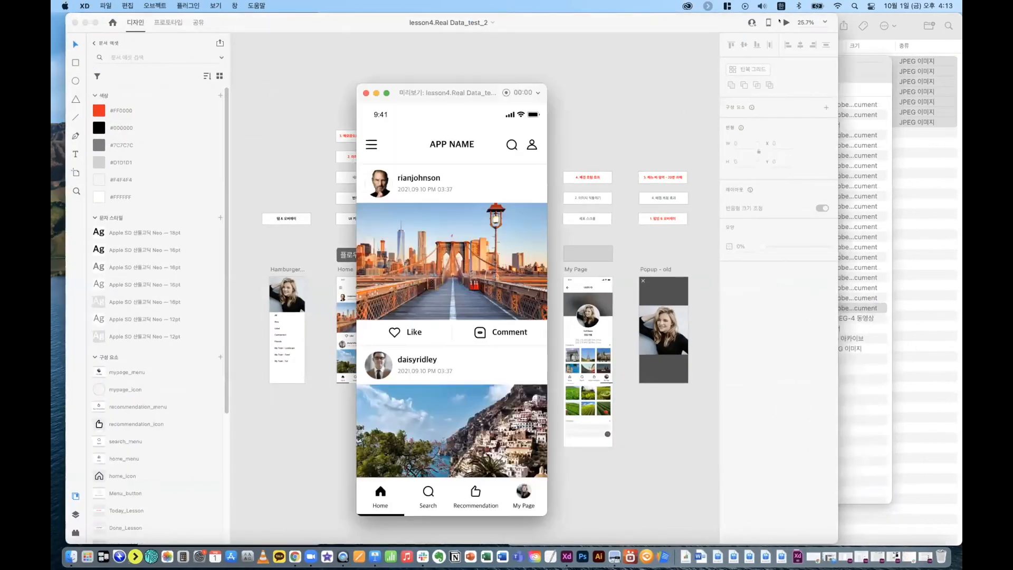
# Step: Test the tab bar in the preview by moving between Search, Recommendation, My Page and Home, ending on Home
pyautogui.click(421, 488)
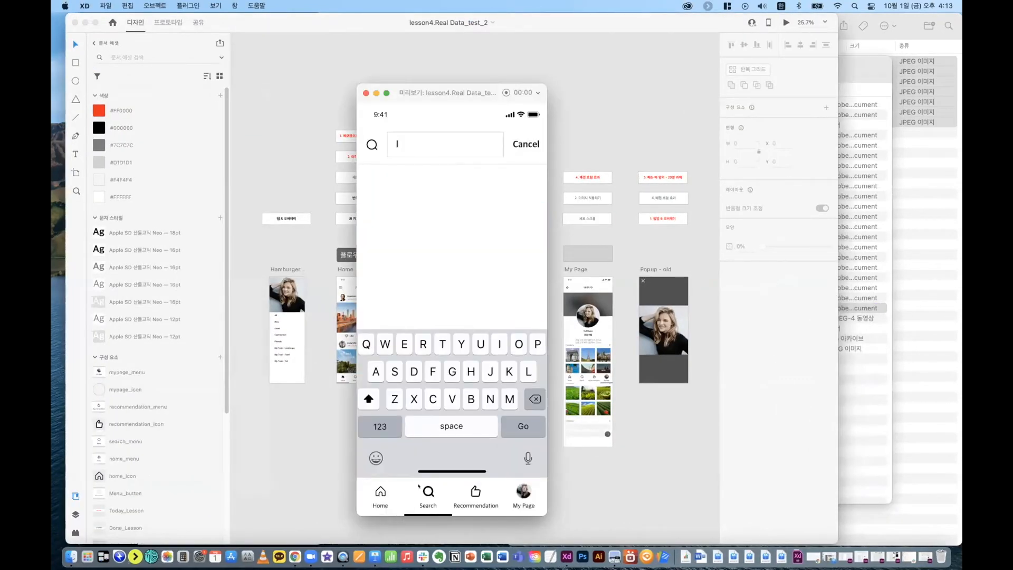
pyautogui.click(465, 490)
pyautogui.click(519, 493)
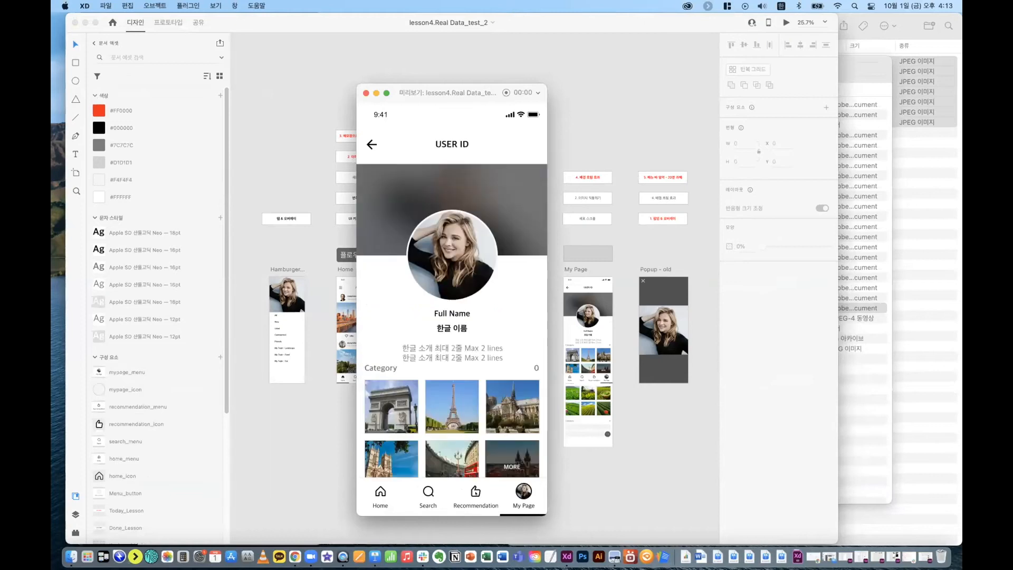
pyautogui.click(475, 492)
pyautogui.click(381, 493)
pyautogui.click(422, 489)
pyautogui.click(381, 493)
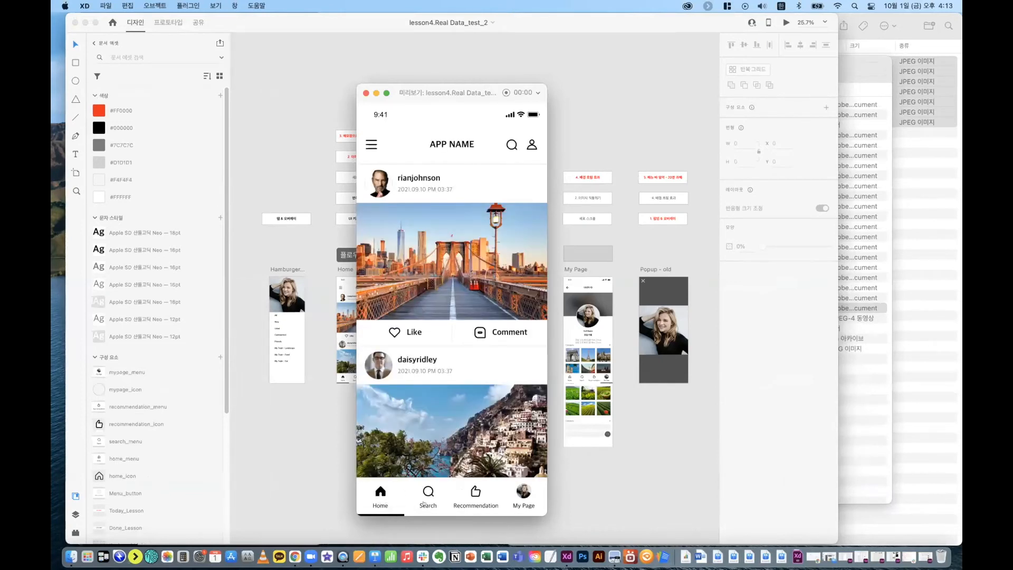
# Step: Test the tab bar again by moving through Search, Recommendation, Home and My Page, and close the preview
pyautogui.click(424, 504)
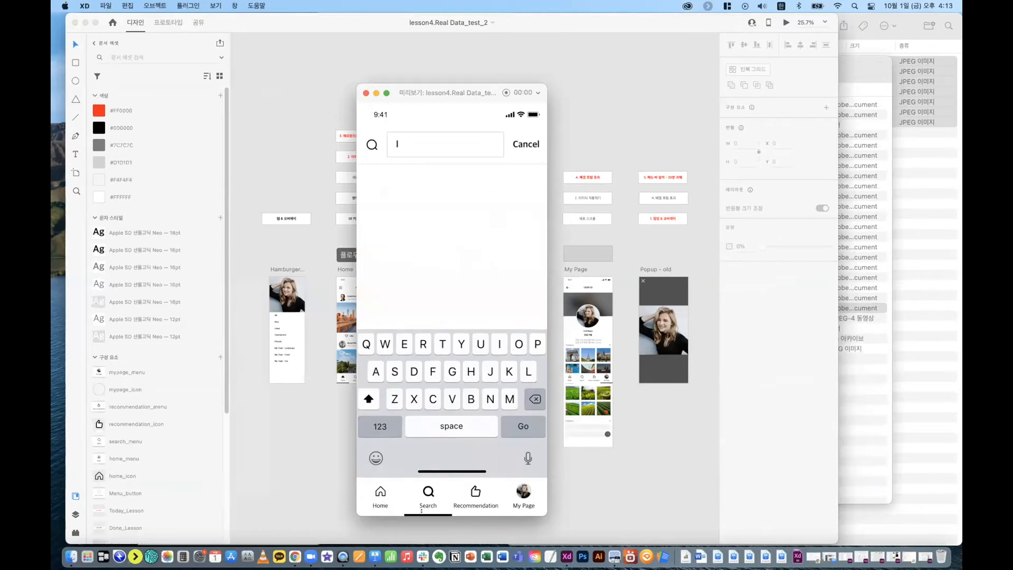
pyautogui.click(471, 494)
pyautogui.click(468, 493)
pyautogui.click(469, 493)
pyautogui.click(428, 492)
pyautogui.click(377, 491)
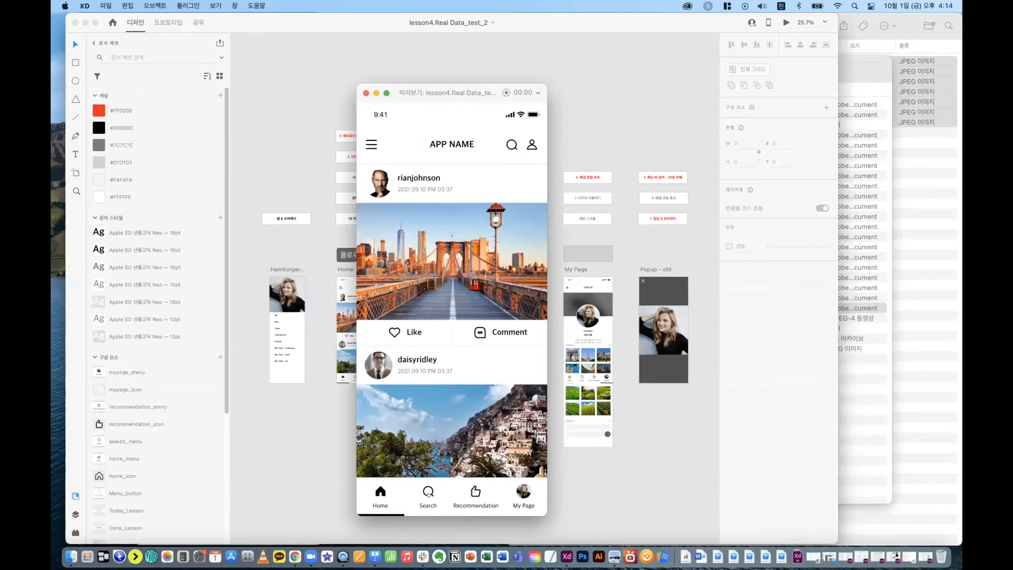
pyautogui.click(462, 492)
pyautogui.click(515, 494)
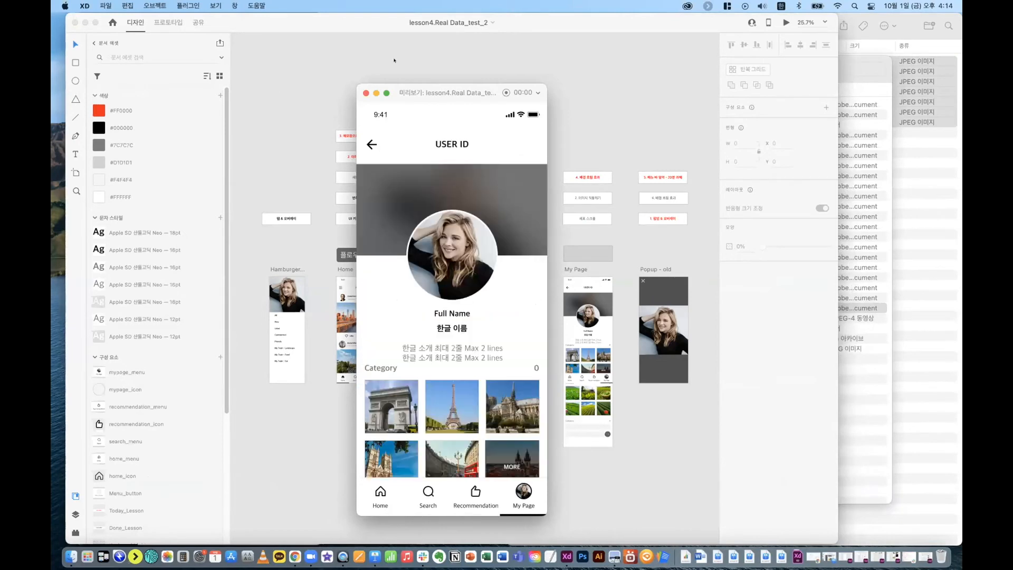
pyautogui.click(365, 93)
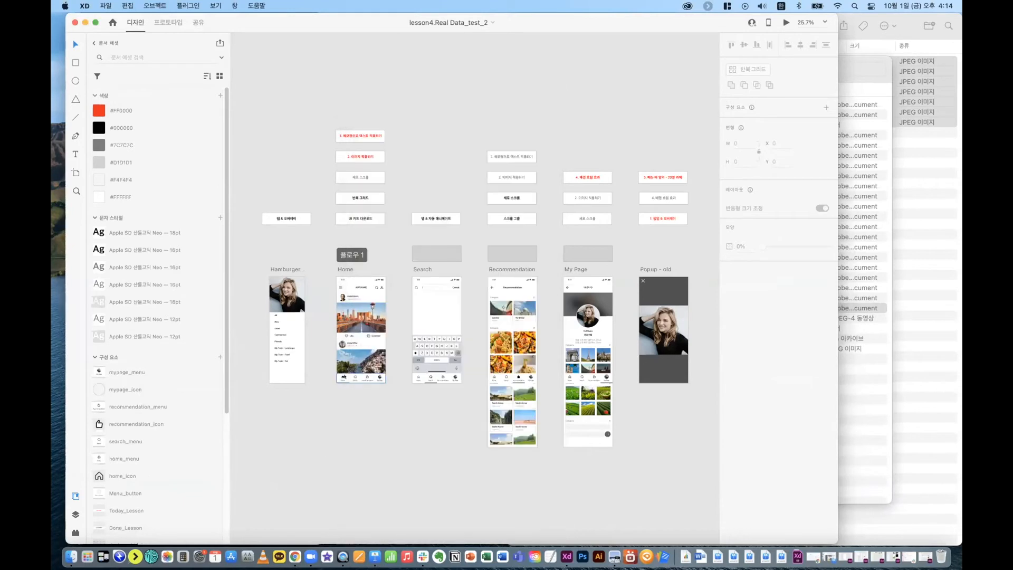
# Step: Inspect the prototype links on the Search and Recommendation items of the Home artboard's tab bar
pyautogui.click(344, 384)
pyautogui.press('super+equal')
pyautogui.press('super+equal')
pyautogui.press('super+equal')
pyautogui.hscroll(-10, 344, 377)
pyautogui.scroll(-5, 344, 376)
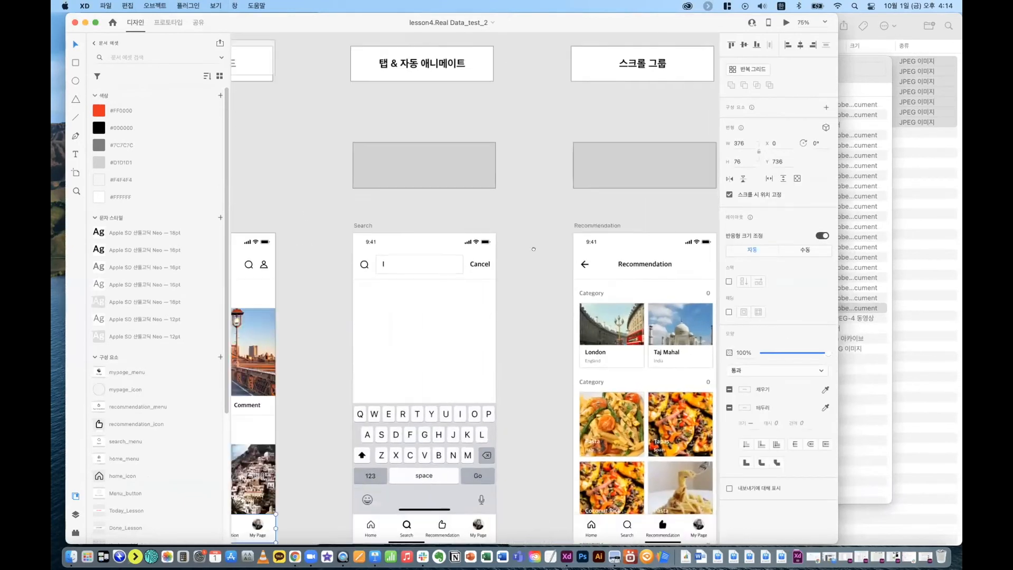
pyautogui.click(168, 22)
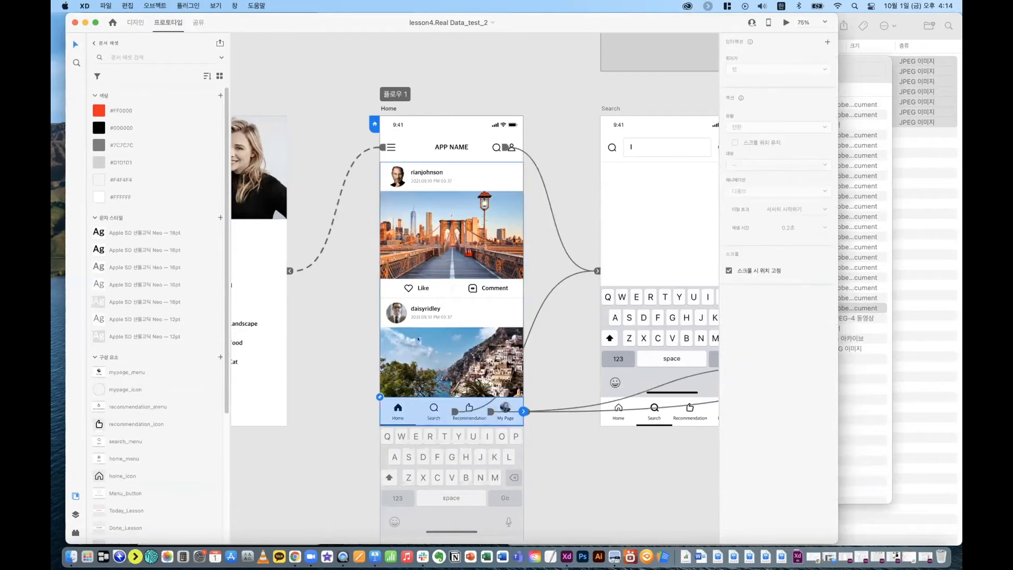
pyautogui.doubleClick(441, 417)
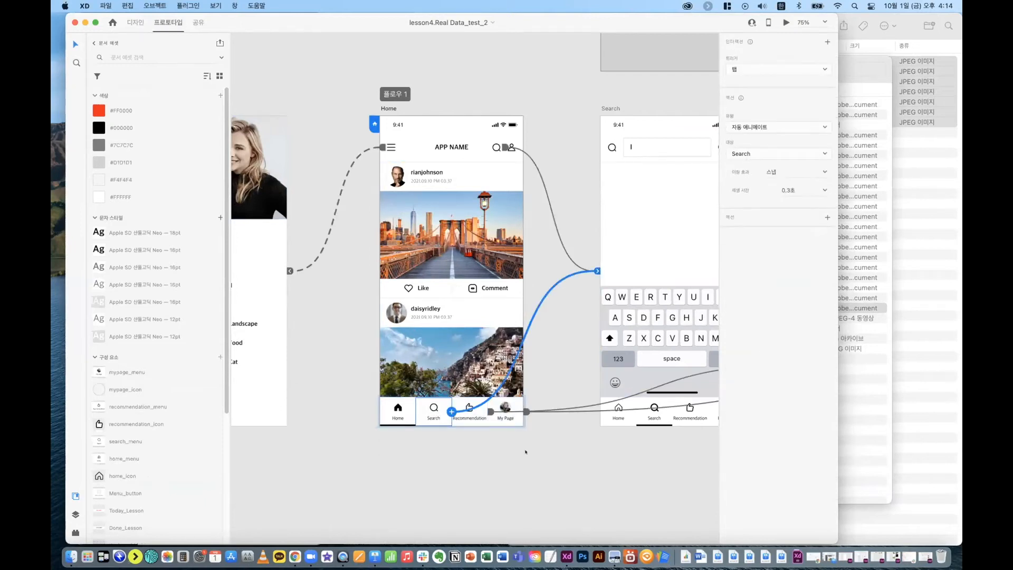
pyautogui.click(469, 411)
pyautogui.doubleClick(469, 411)
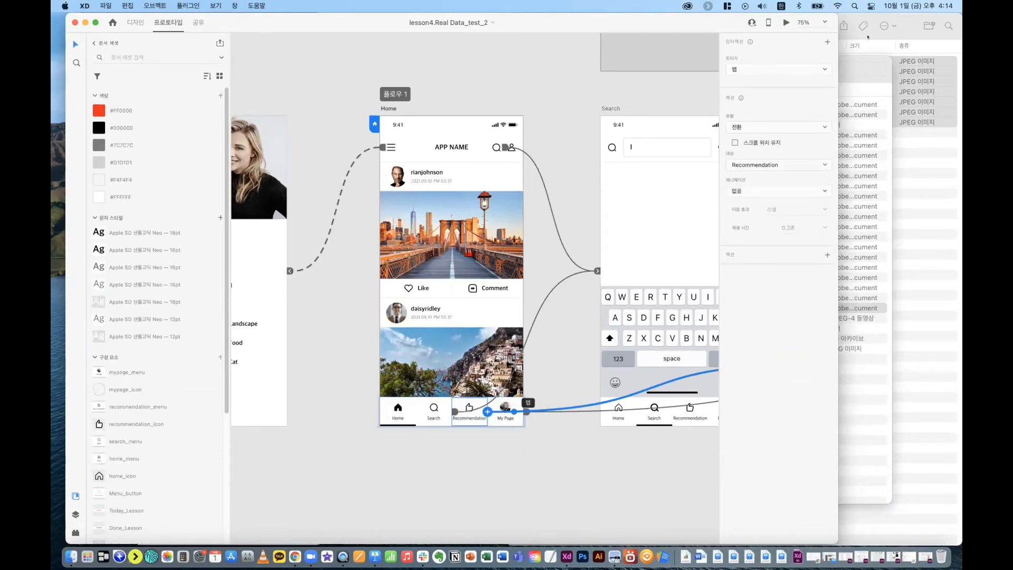
pyautogui.click(385, 412)
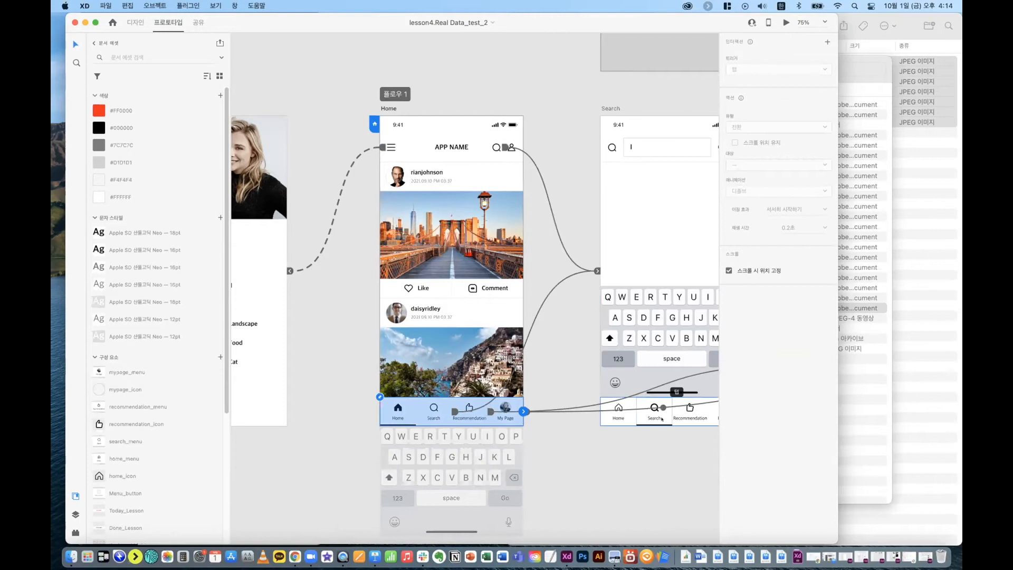
pyautogui.click(638, 453)
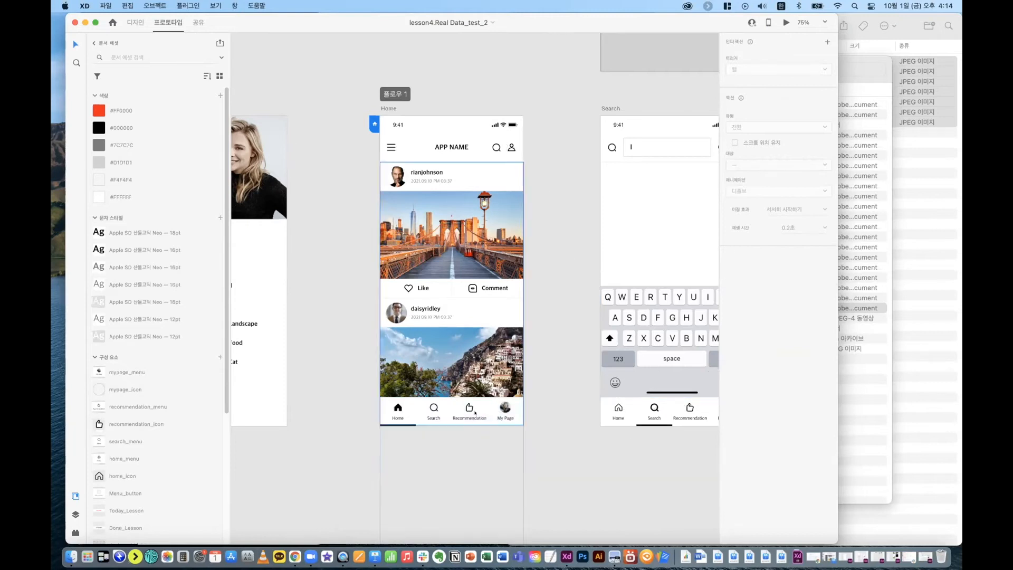
# Step: Inspect the prototype links on the Search artboard's tab bar items and its Cancel text, and clear the selection
pyautogui.click(656, 405)
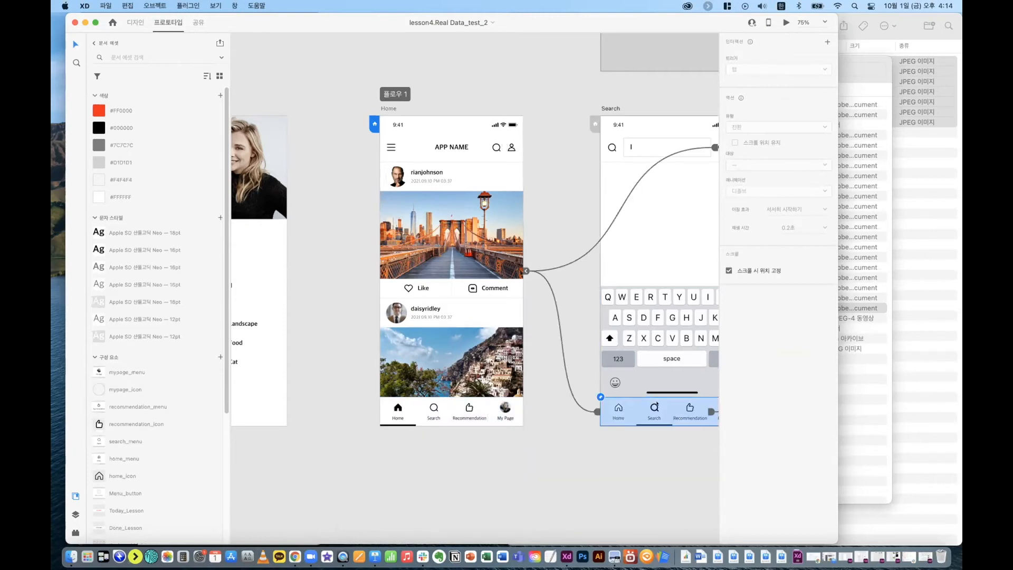
pyautogui.click(563, 352)
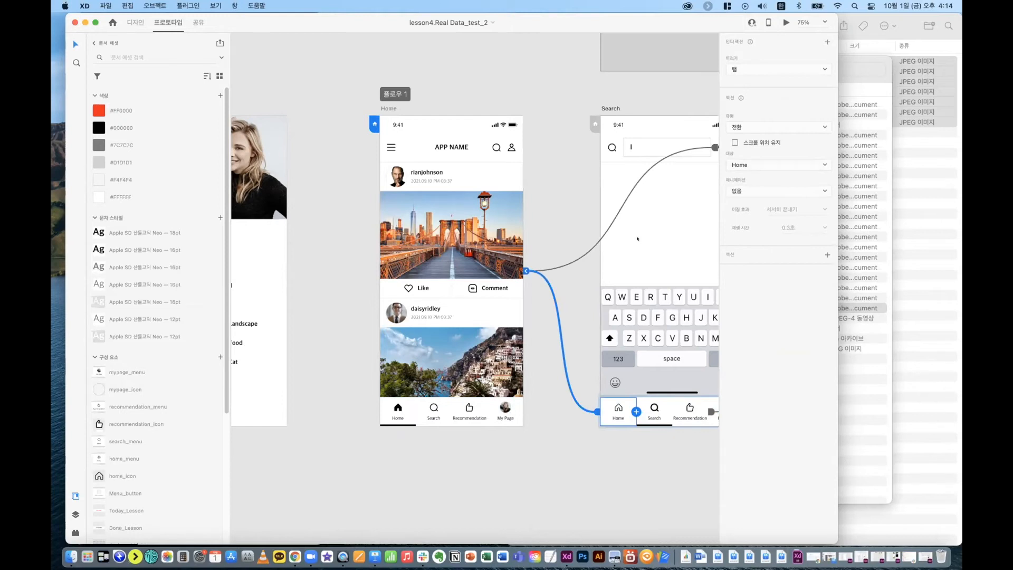
pyautogui.scroll(2, 637, 238)
pyautogui.hscroll(5, 649, 475)
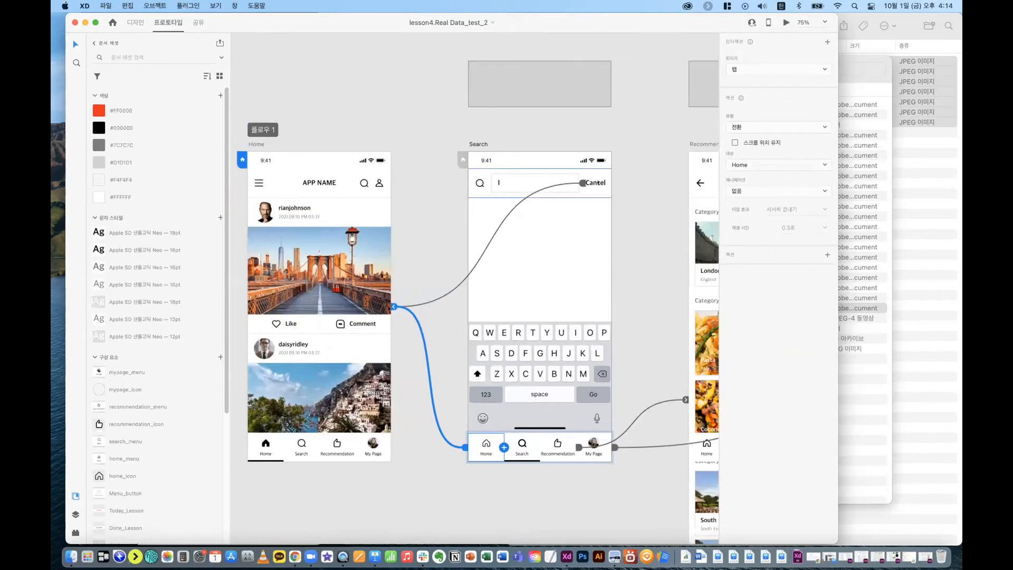
pyautogui.click(598, 182)
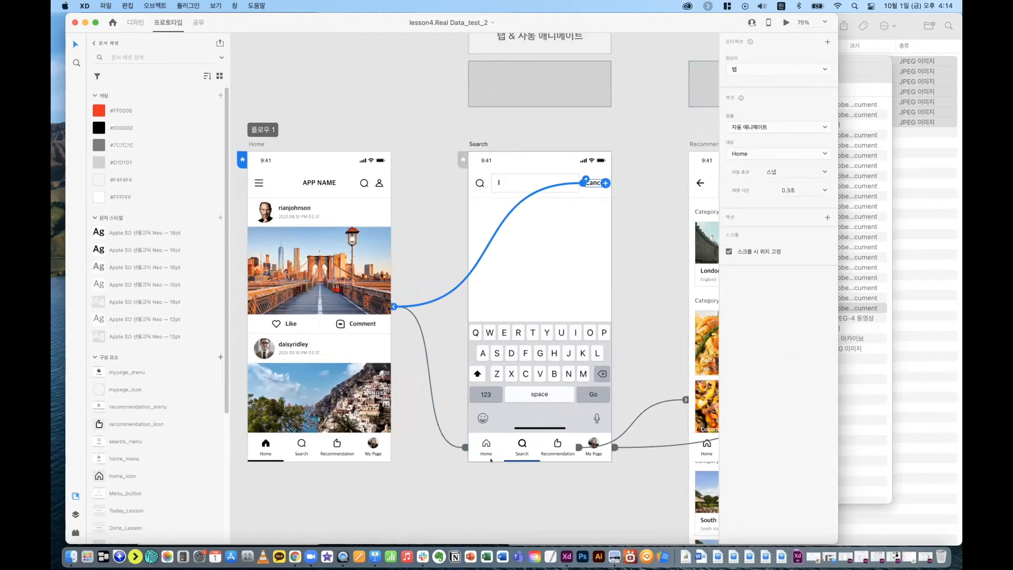
pyautogui.hscroll(5, 459, 451)
pyautogui.click(428, 442)
pyautogui.doubleClick(428, 442)
pyautogui.click(516, 452)
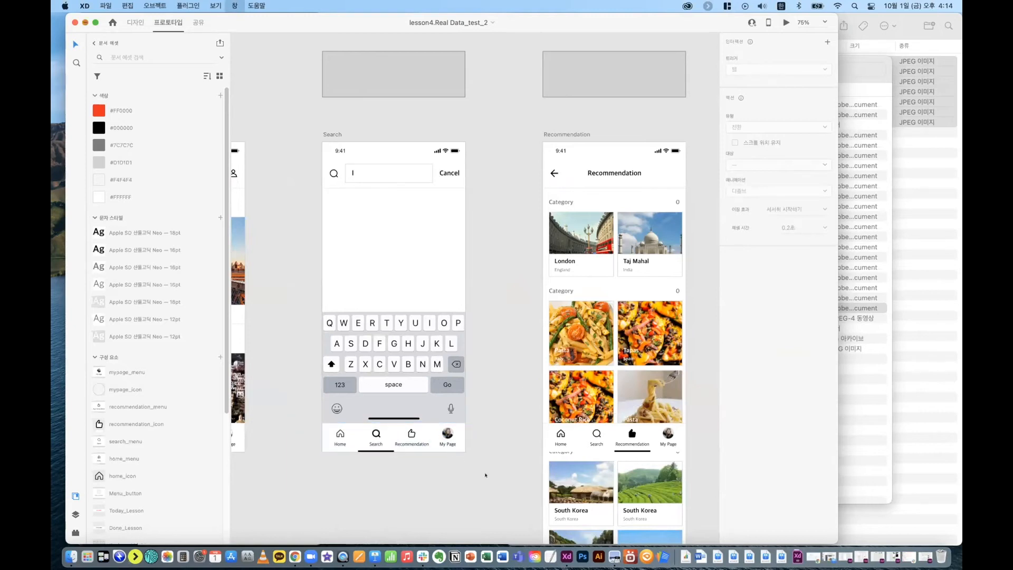
# Step: Close the example document and the 2021_2nd Finder window, and deselect the images in the 4_1_Place.I.liked_Image folder
pyautogui.press('super+w')
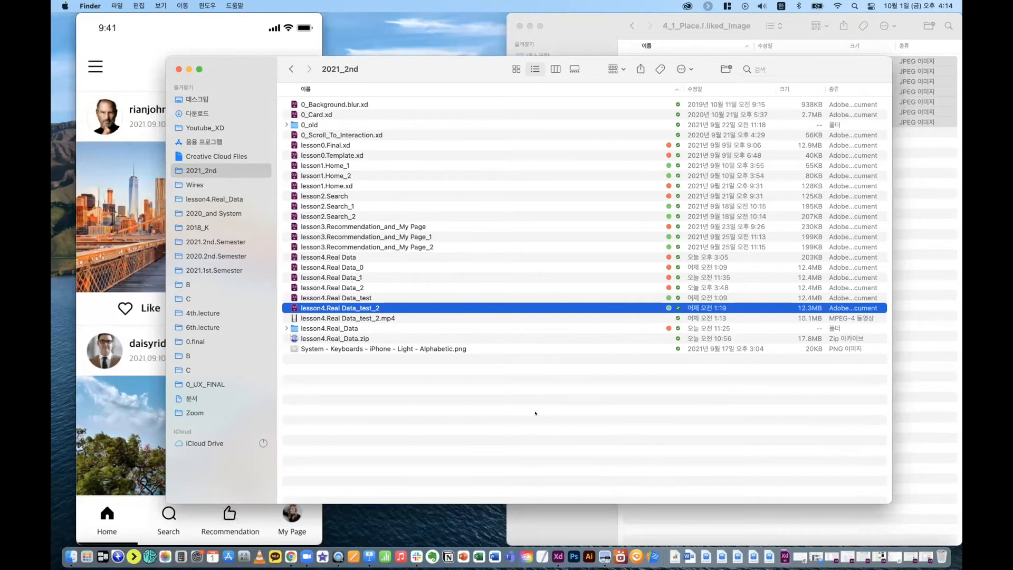
pyautogui.click(179, 70)
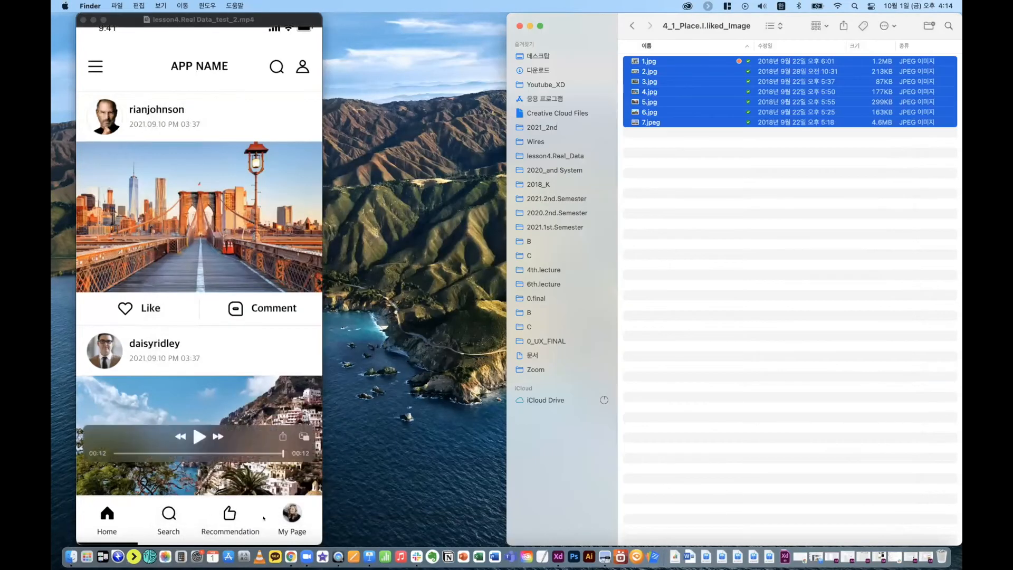
pyautogui.click(773, 297)
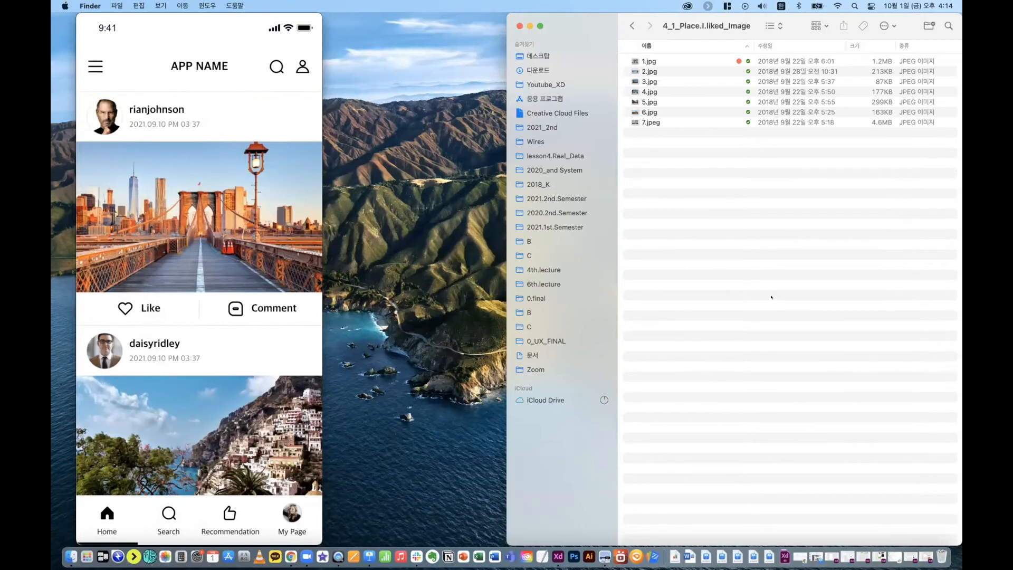
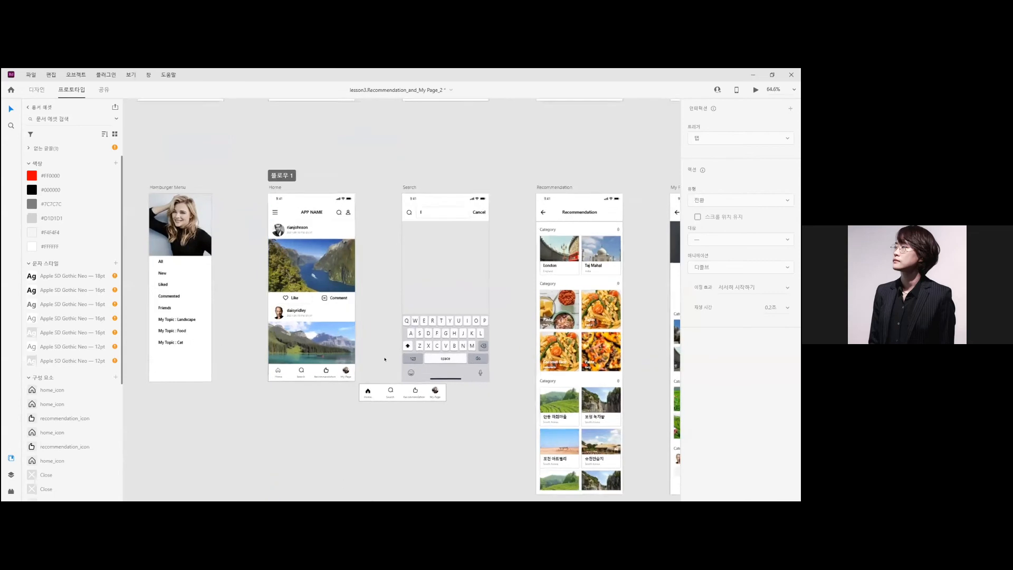
# Step: Link the Home icon in the Home artboard's tab bar to 사각형 1564 with a scroll-to action, and check the separate tab bar beneath for links
pyautogui.scroll(3, 373, 333)
pyautogui.scroll(-1, 255, 346)
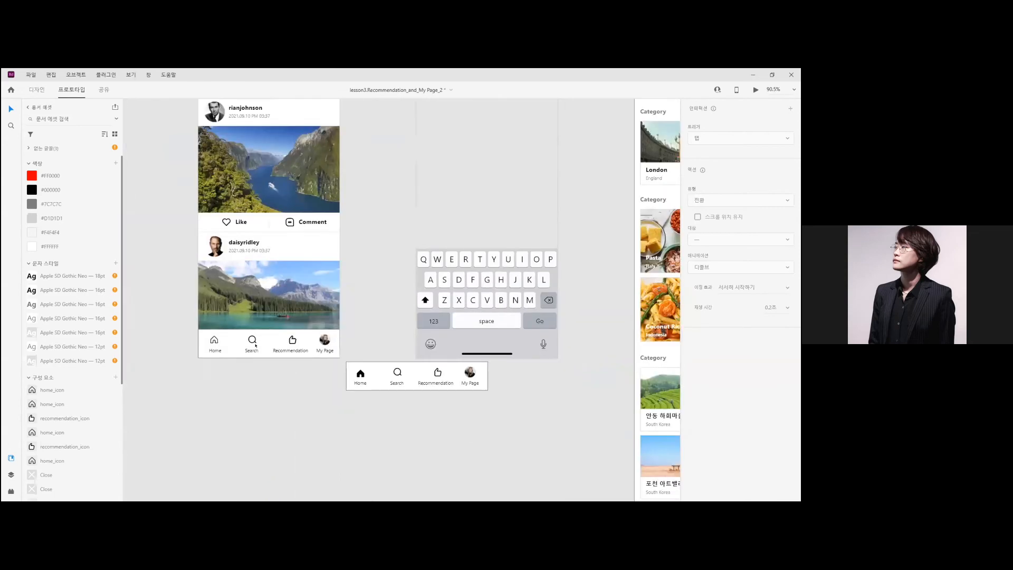
pyautogui.scroll(2, 183, 336)
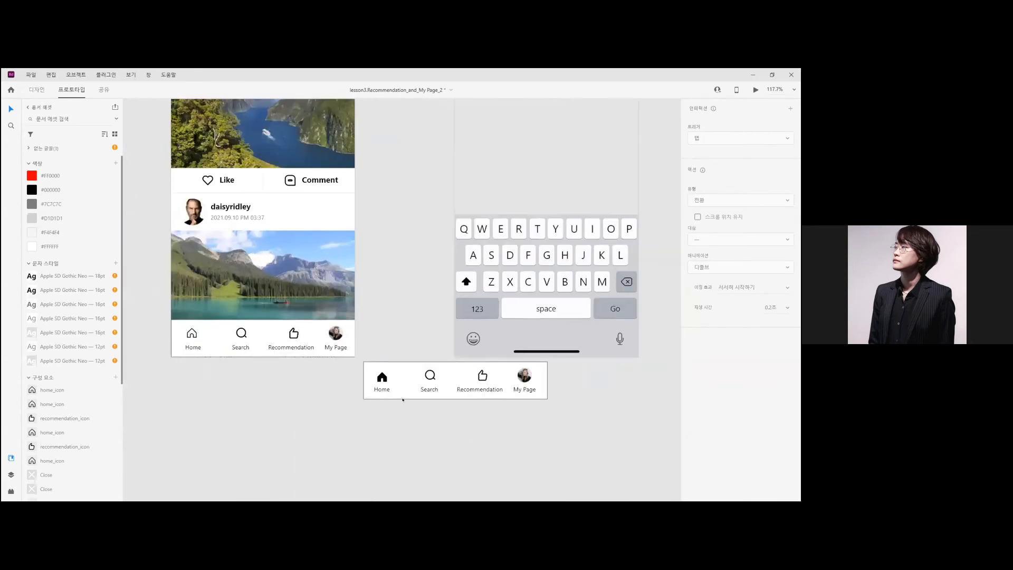
pyautogui.click(193, 333)
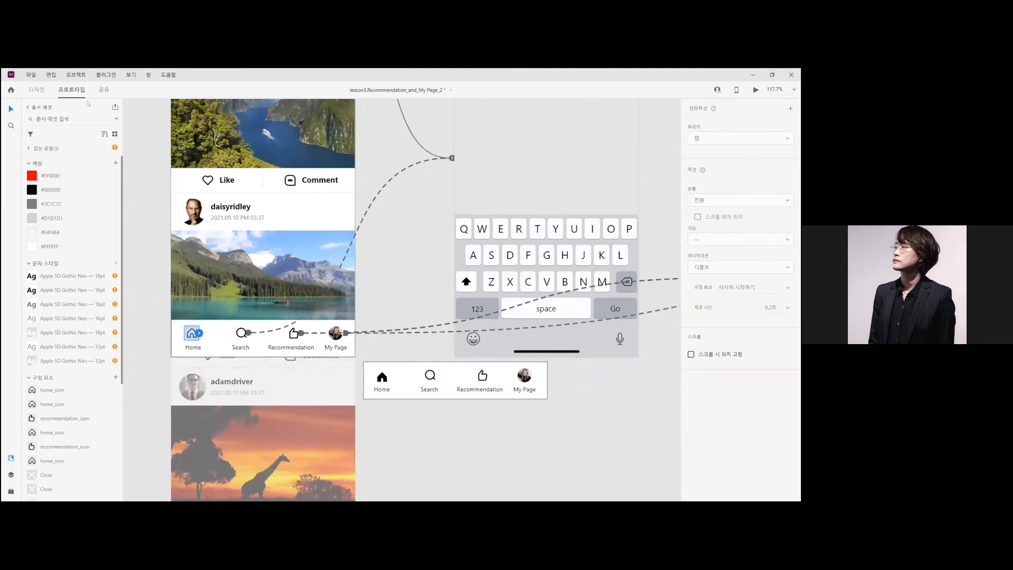
pyautogui.moveTo(199, 333)
pyautogui.mouseDown()
pyautogui.moveTo(251, 342)
pyautogui.moveTo(348, 393)
pyautogui.moveTo(364, 391)
pyautogui.moveTo(201, 333)
pyautogui.mouseUp()
pyautogui.click(380, 381)
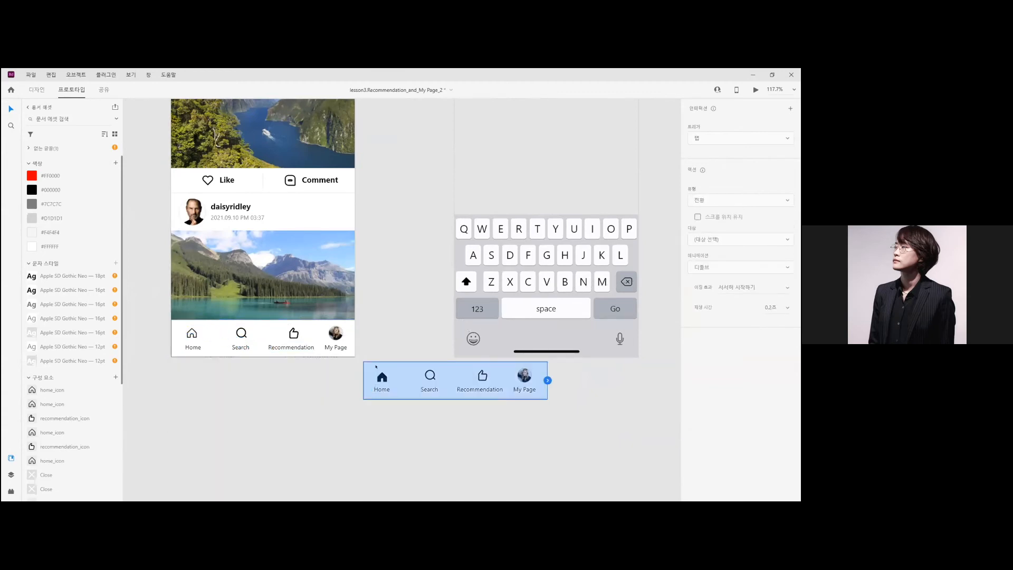
pyautogui.doubleClick(193, 334)
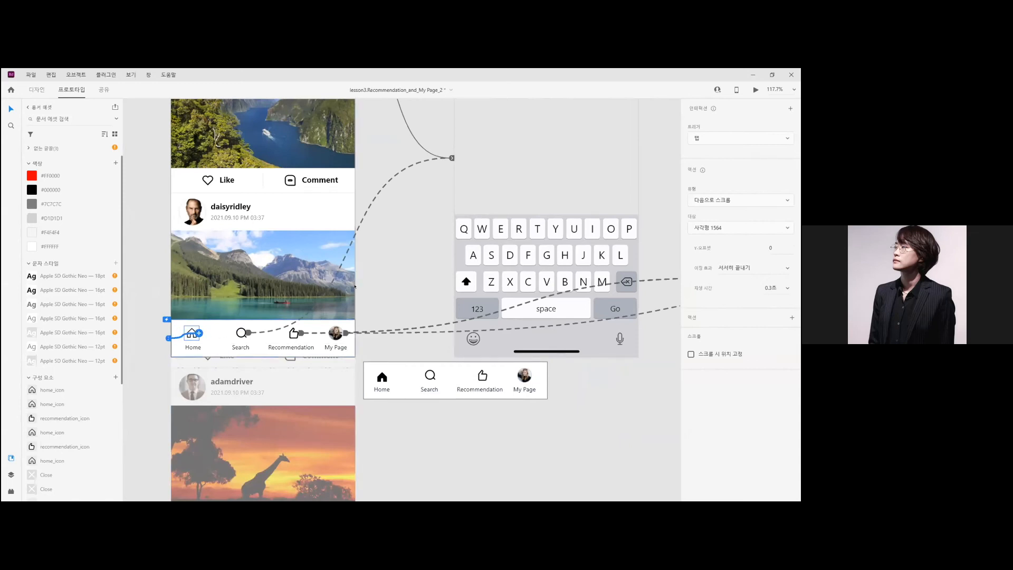
pyautogui.scroll(-10, 370, 271)
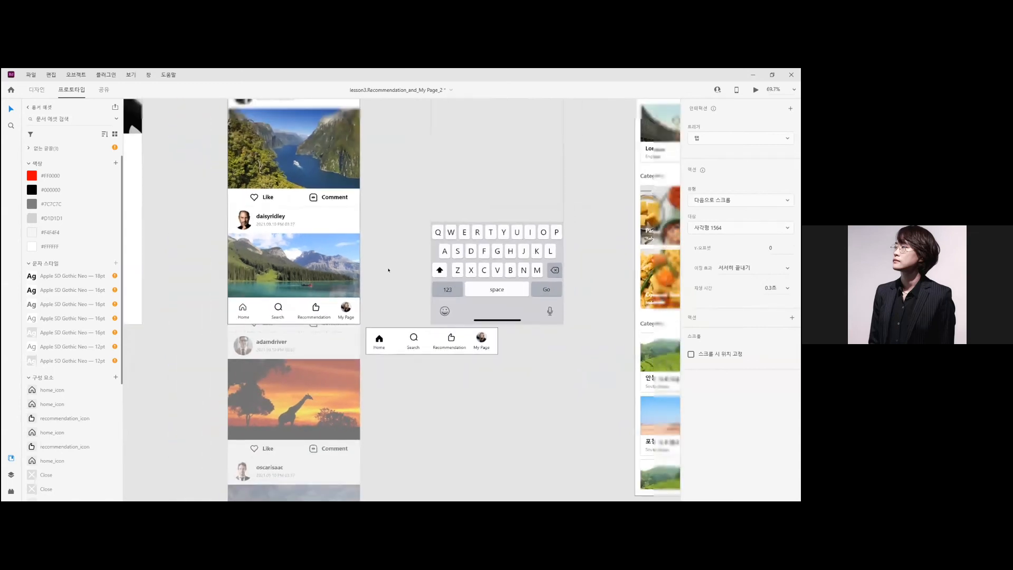
pyautogui.scroll(3, 505, 220)
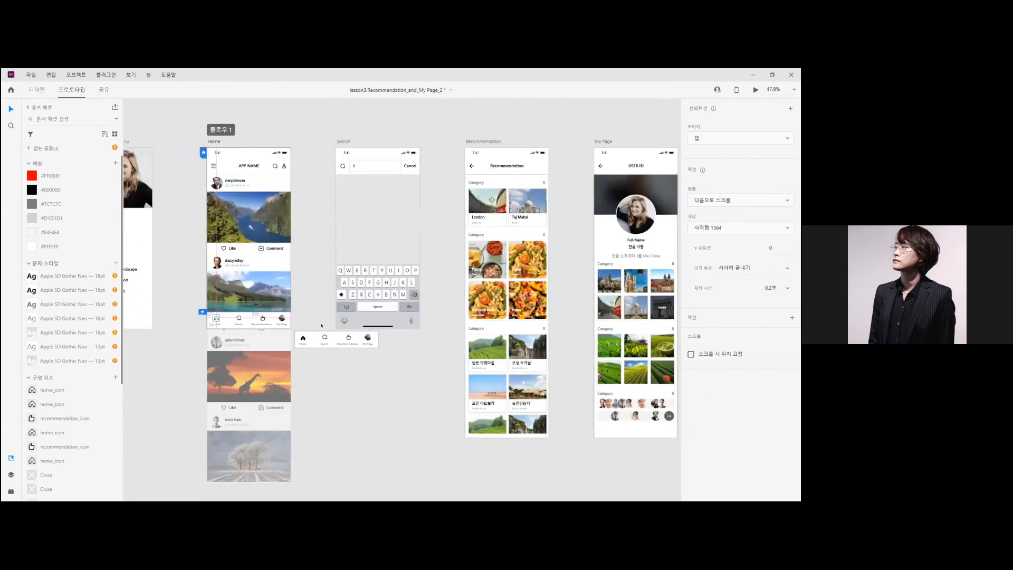
pyautogui.scroll(-1, 443, 237)
pyautogui.click(335, 378)
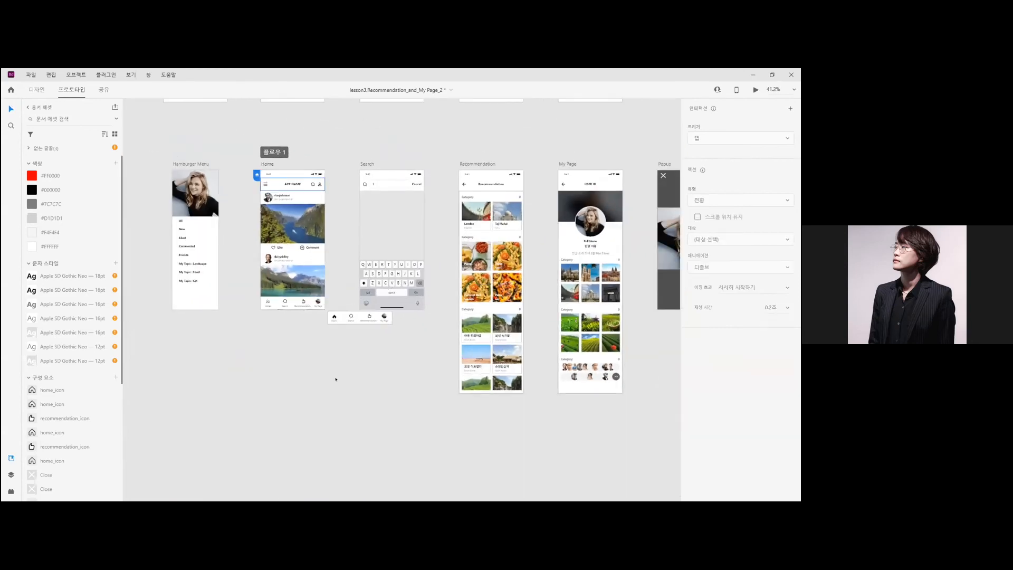
# Step: Preview the prototype from Home, test the My Page, Recommendation, Search and Home tabs, and close the preview
pyautogui.scroll(1, 335, 378)
pyautogui.scroll(2, 327, 306)
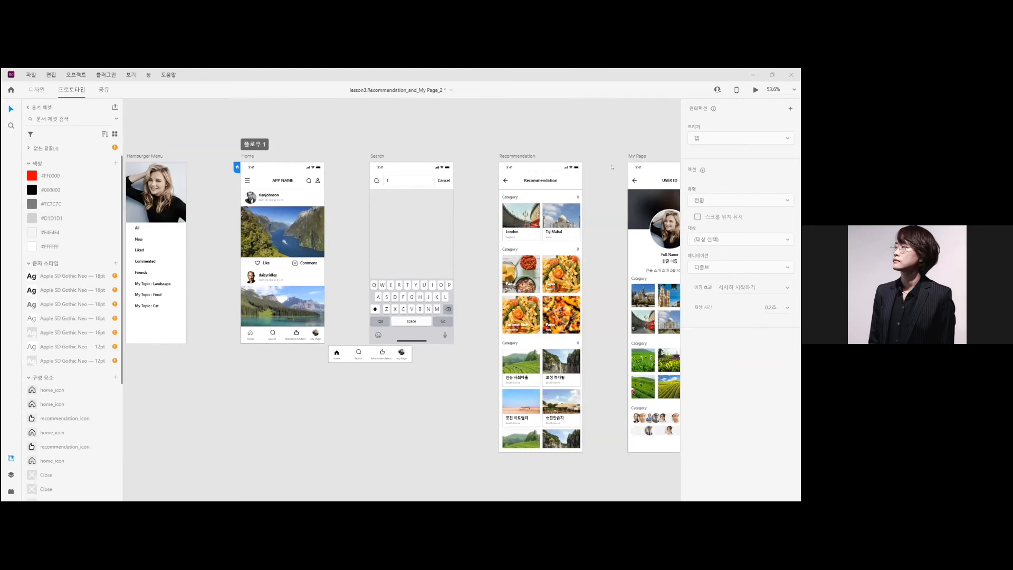
pyautogui.scroll(1, 612, 167)
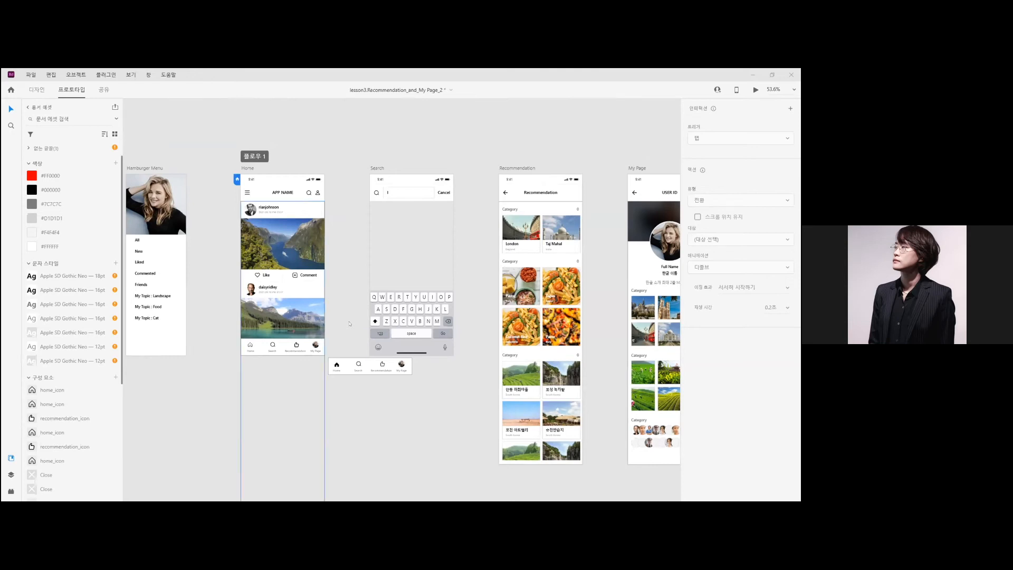
pyautogui.hotkey('ctrl', 'Return')
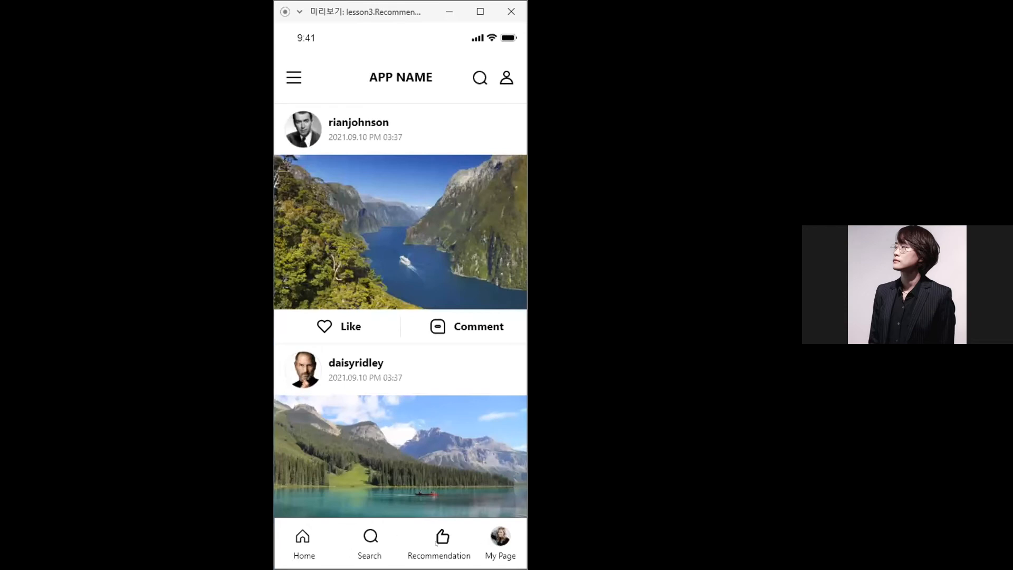
pyautogui.click(493, 542)
pyautogui.click(439, 533)
pyautogui.click(364, 535)
pyautogui.click(365, 541)
pyautogui.click(294, 554)
pyautogui.click(441, 537)
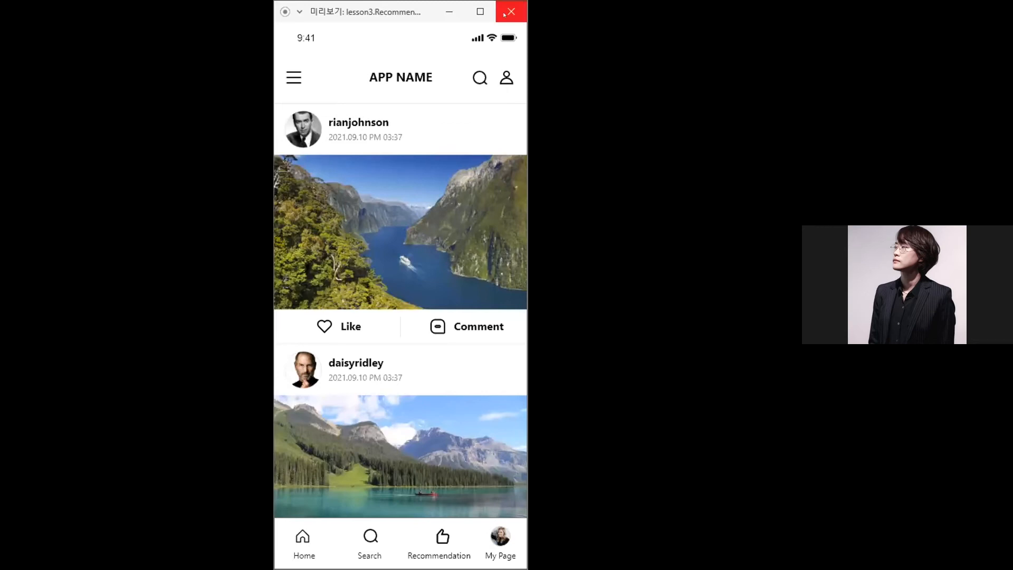
pyautogui.click(504, 15)
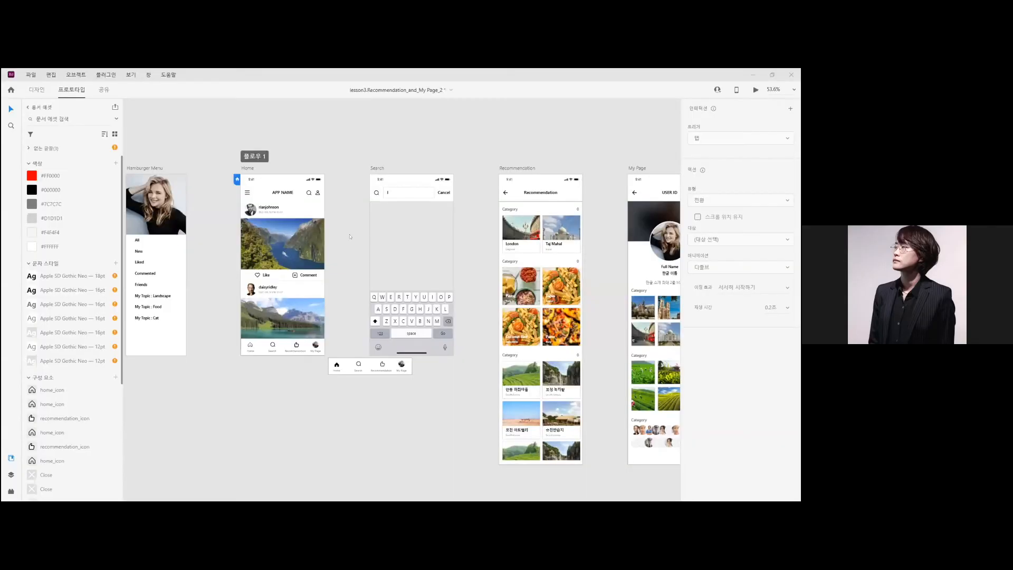
pyautogui.moveTo(337, 165); pyautogui.dragTo(381, 196)
pyautogui.scroll(-3, 383, 192)
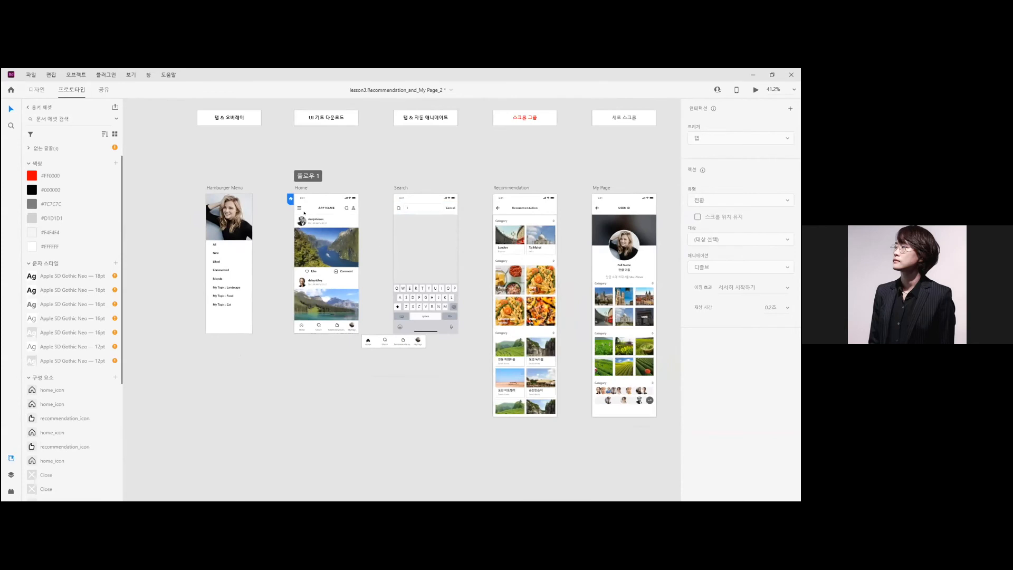
pyautogui.scroll(6, 376, 209)
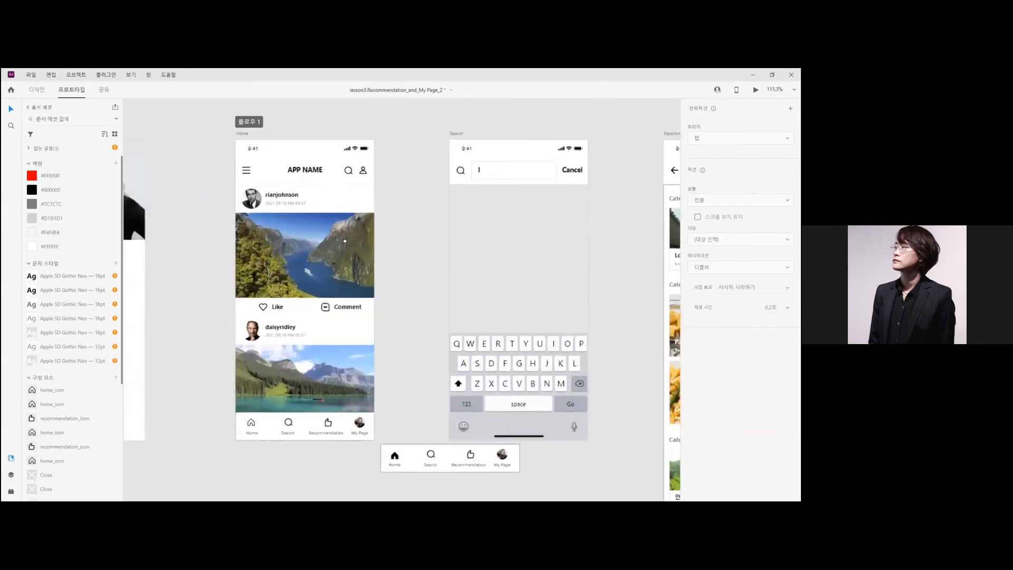
pyautogui.scroll(-5, 418, 215)
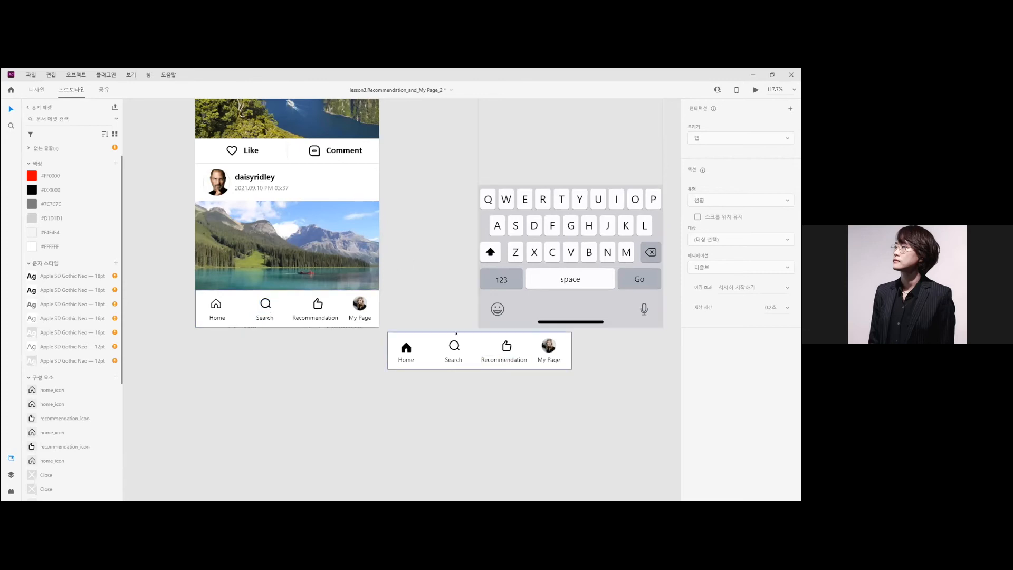
# Step: Check the Recommendation and My Page artboards for prototype links, and clear the selection
pyautogui.scroll(-5, 456, 332)
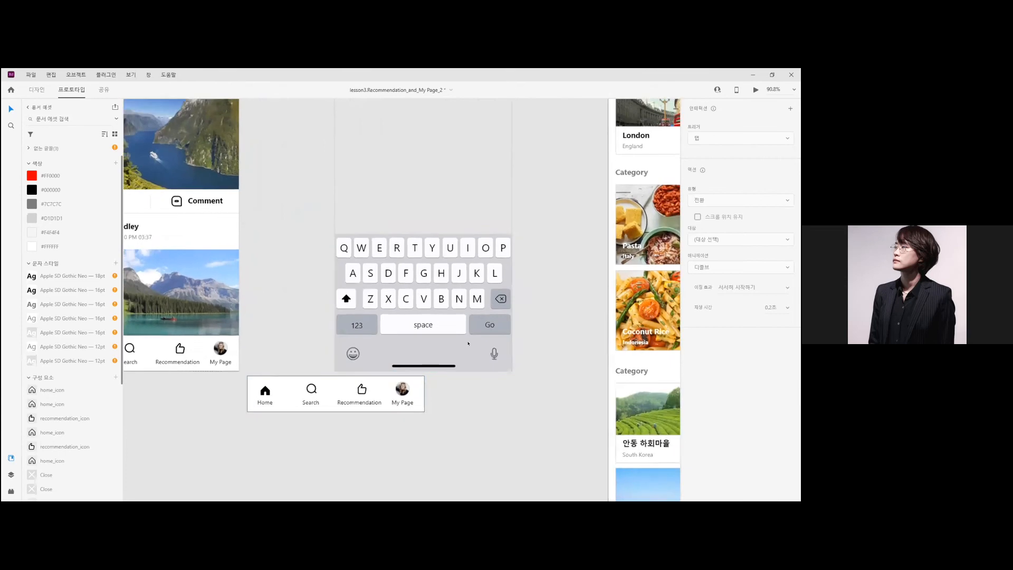
pyautogui.hscroll(5, 385, 315)
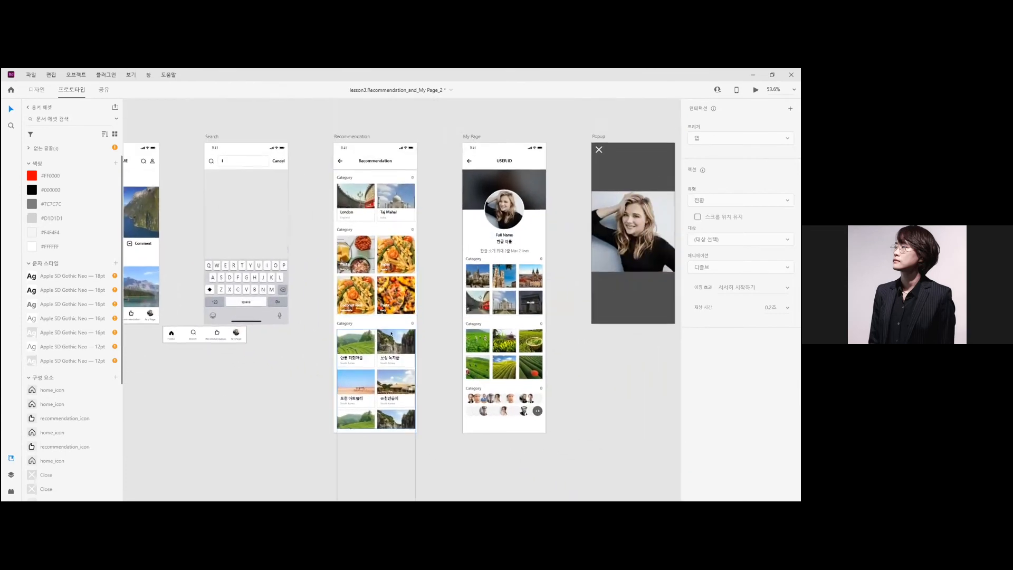
pyautogui.scroll(2, 397, 317)
pyautogui.scroll(-2, 397, 317)
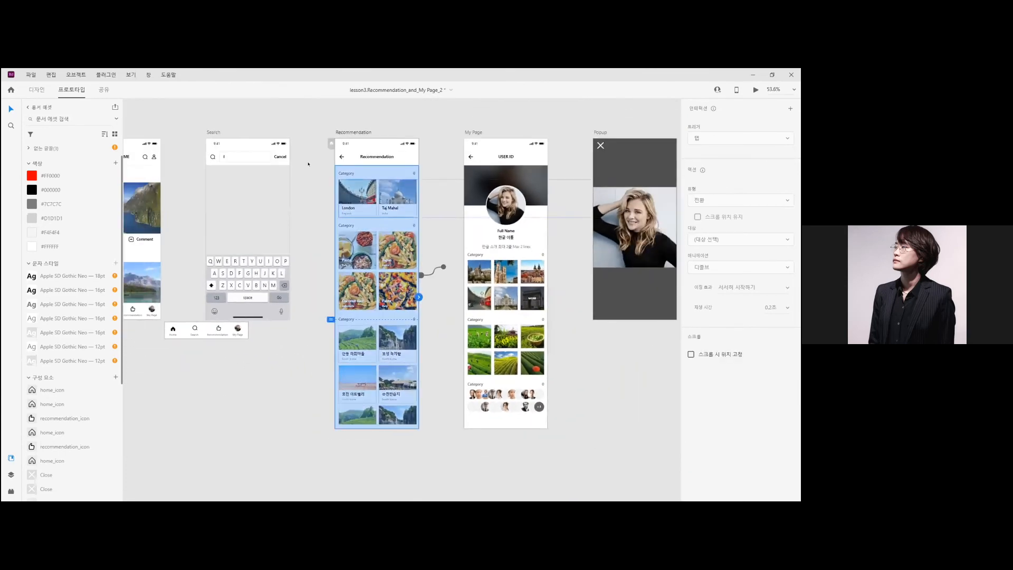
pyautogui.click(478, 179)
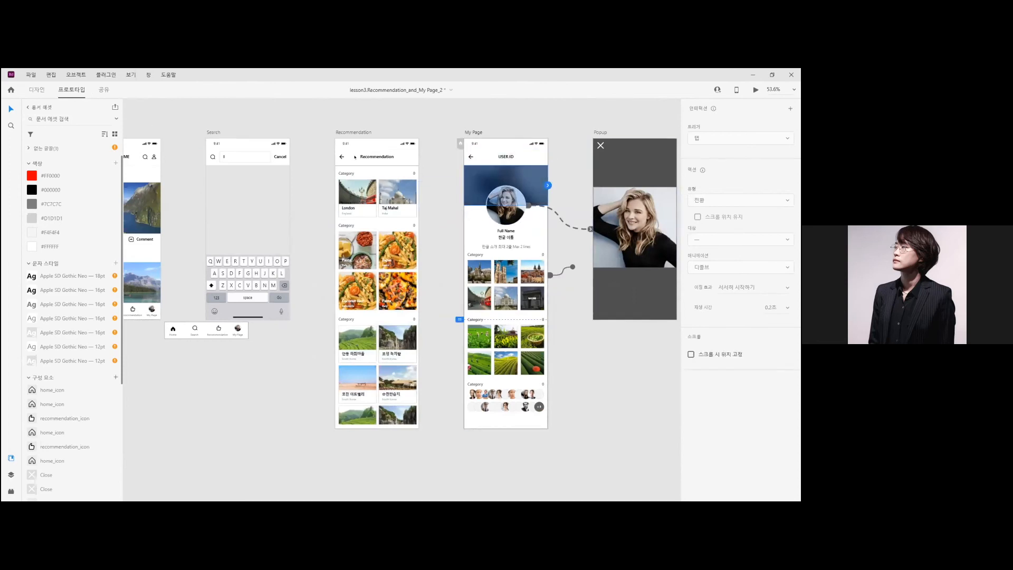
pyautogui.press('Escape')
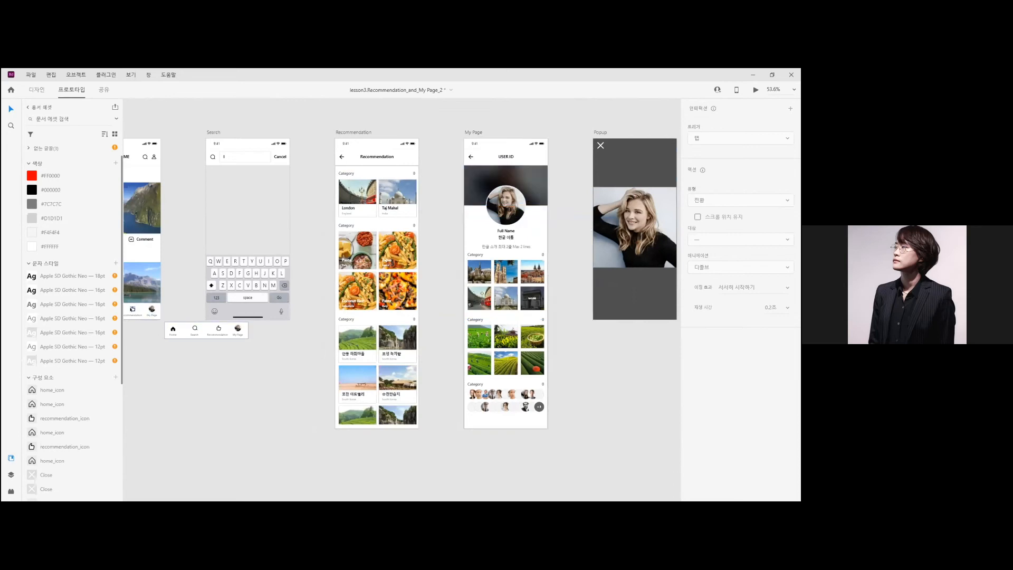
# Step: Examine the Home, Search, Recommendation and My Page artboards and the placement of the separate tab bar beneath them
pyautogui.hscroll(-2, 200, 320)
pyautogui.hscroll(4, 200, 320)
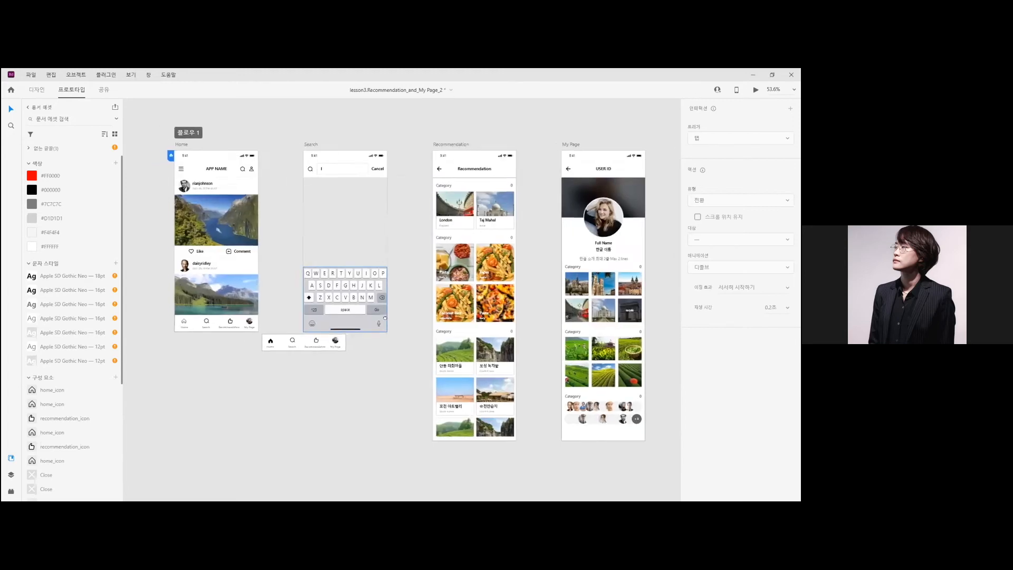
pyautogui.hscroll(-5, 385, 318)
pyautogui.hscroll(4, 385, 320)
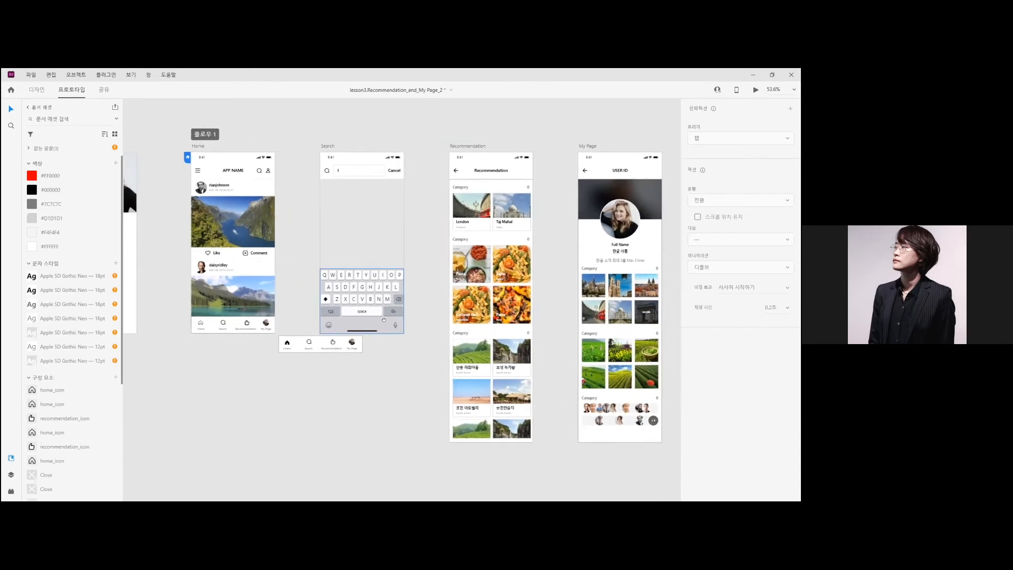
pyautogui.hscroll(4, 383, 320)
pyautogui.hscroll(1, 368, 320)
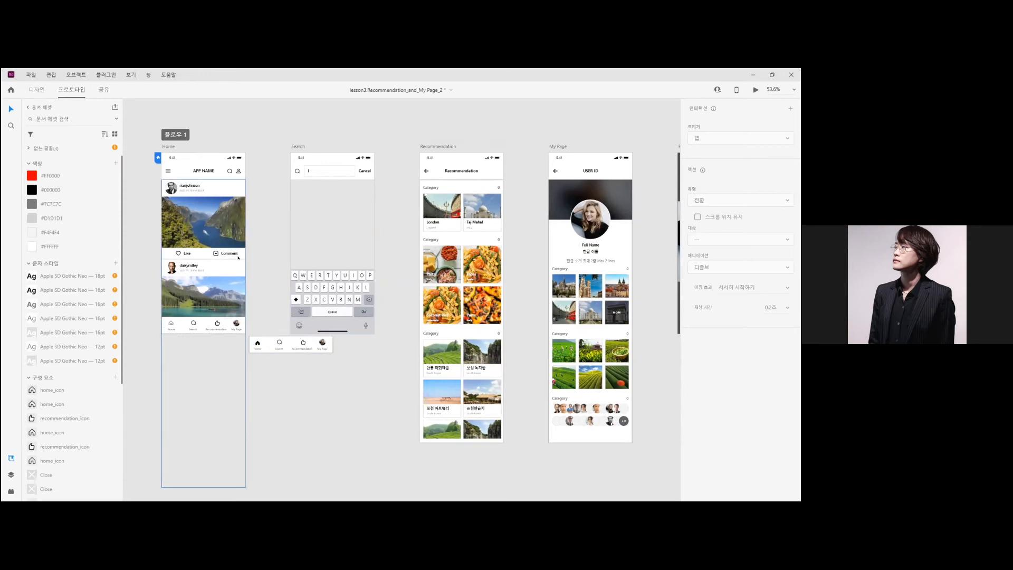
pyautogui.hscroll(3, 291, 317)
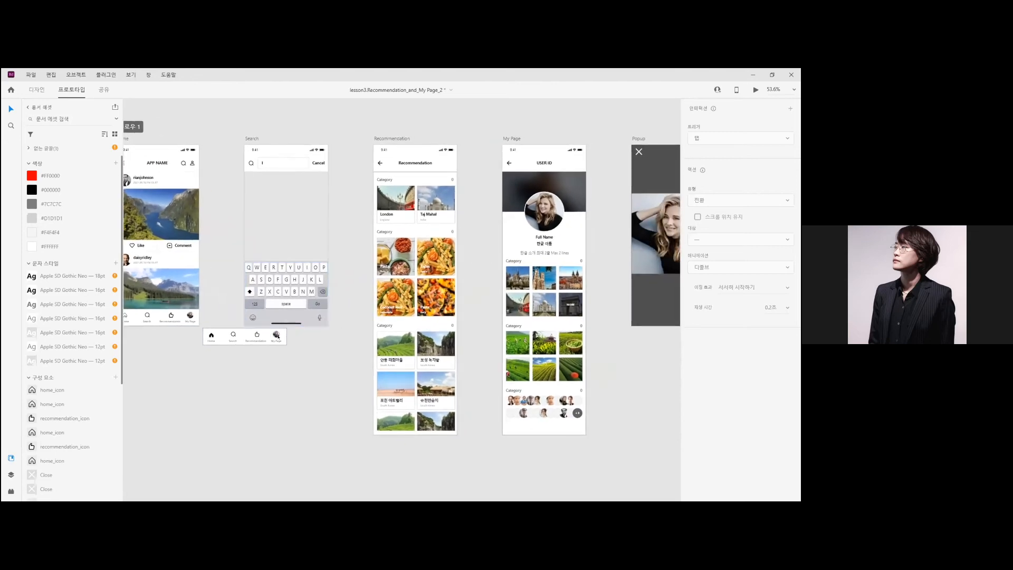
pyautogui.scroll(5, 276, 336)
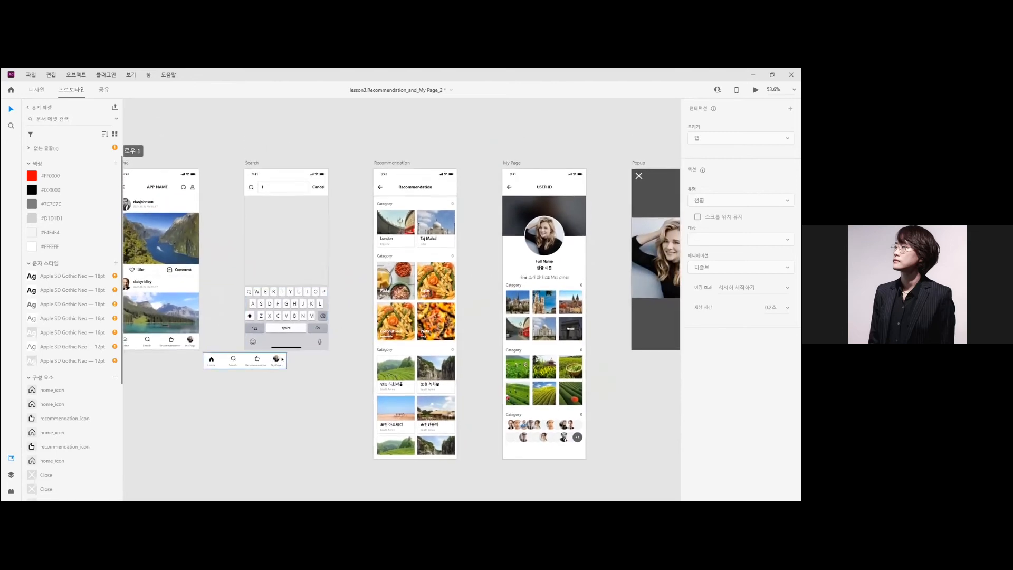
pyautogui.hotkey('ctrl', '0')
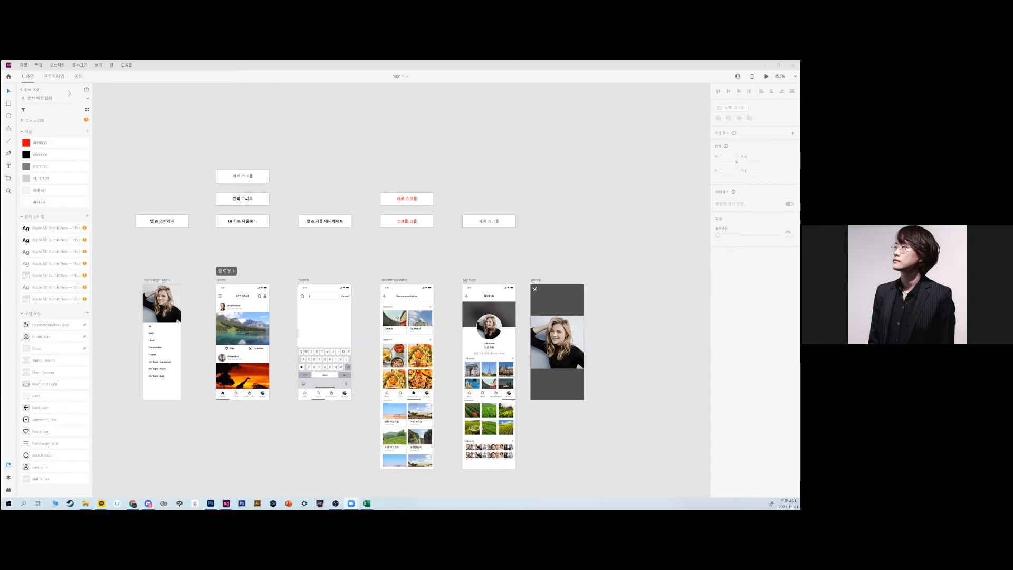
# Step: Switch the document to prototype mode and inspect the links on the Recommendation and My Page artboards
pyautogui.click(54, 76)
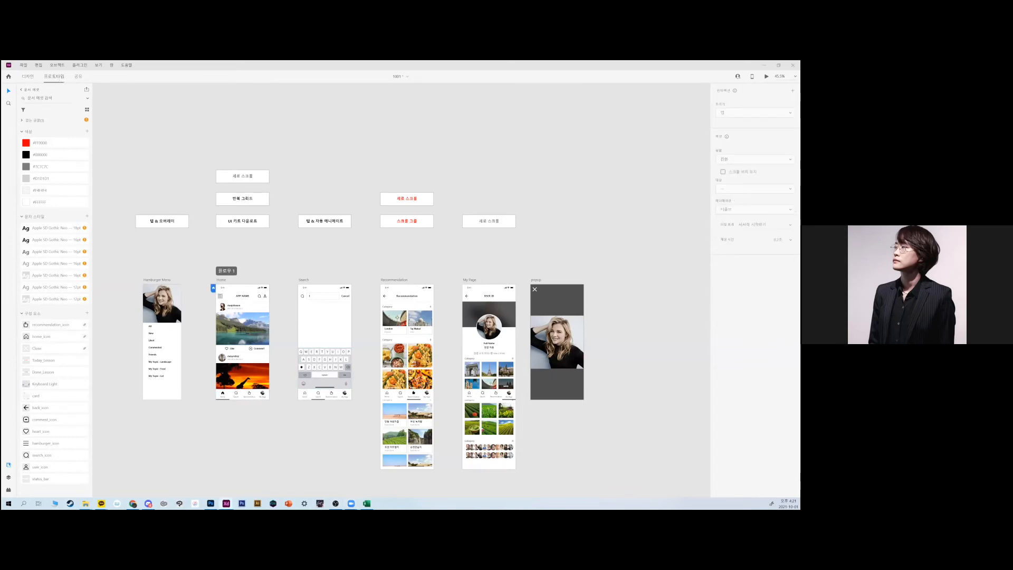
pyautogui.click(407, 365)
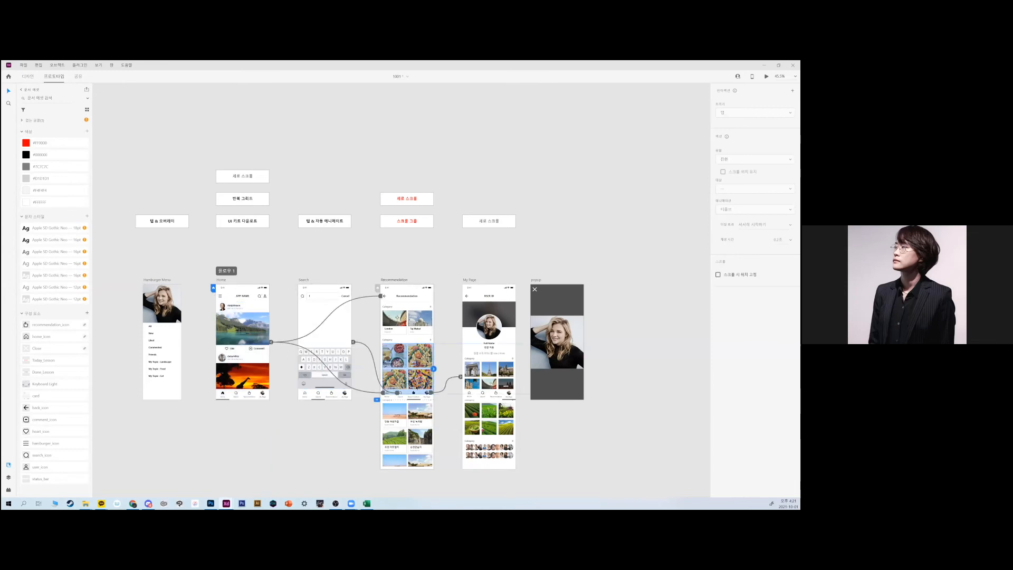
pyautogui.click(488, 347)
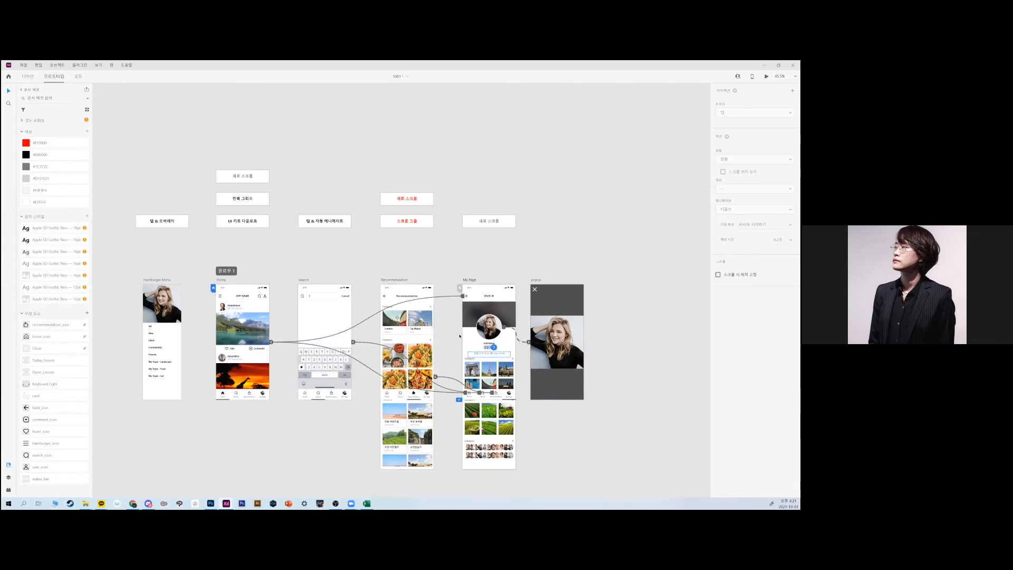
# Step: Preview the prototype from My Page and test the Home, Search, My Page and Recommendation tabs in its tab bar
pyautogui.hotkey('ctrl', 'Return')
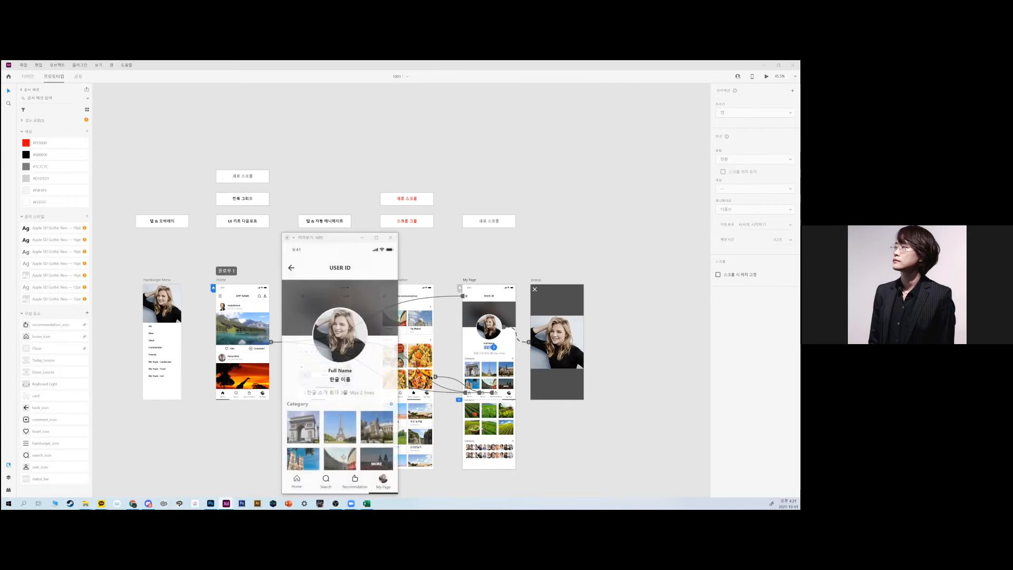
pyautogui.click(303, 481)
pyautogui.click(325, 480)
pyautogui.click(384, 482)
pyautogui.click(355, 481)
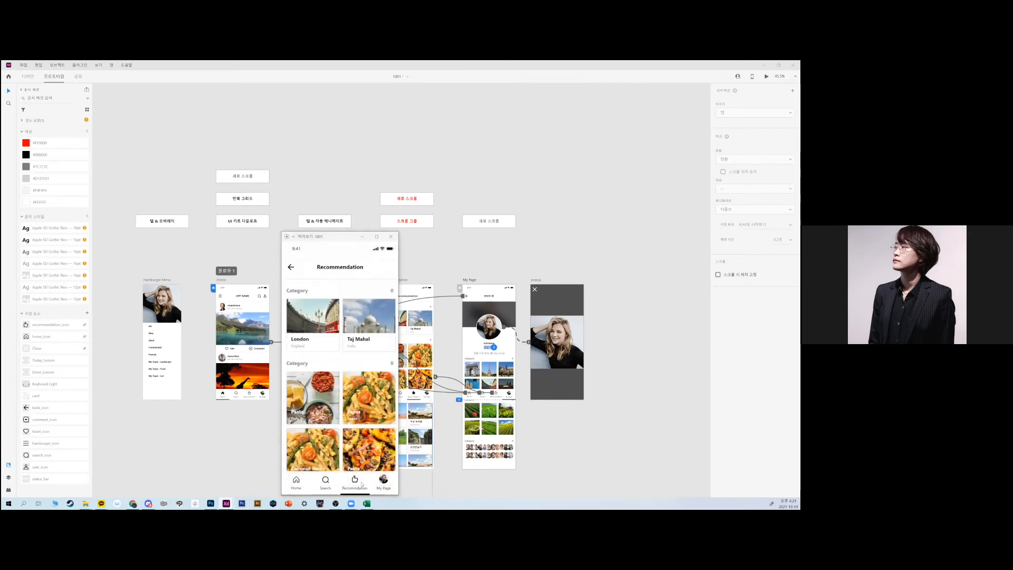
pyautogui.click(325, 481)
pyautogui.click(296, 480)
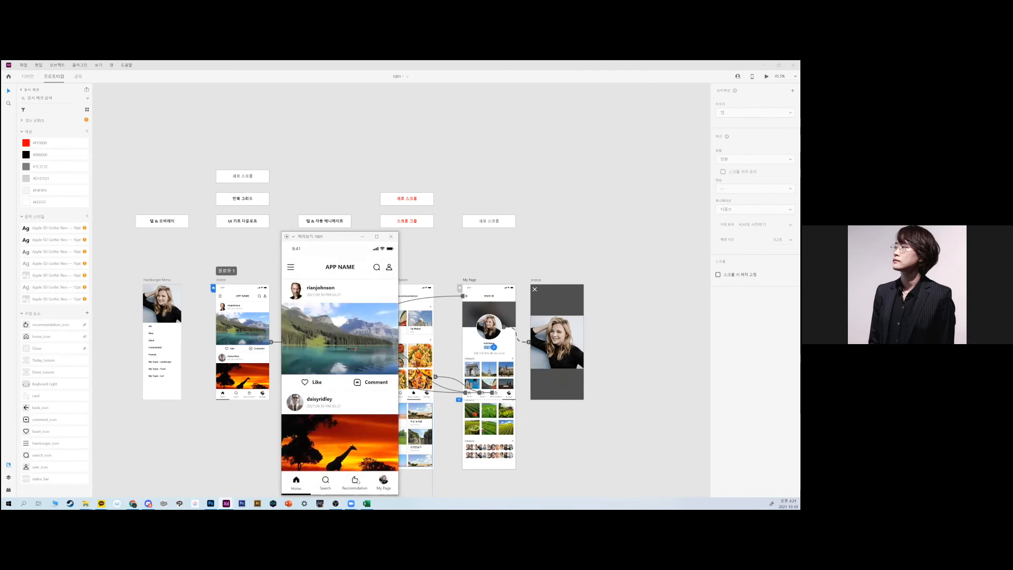
pyautogui.click(354, 480)
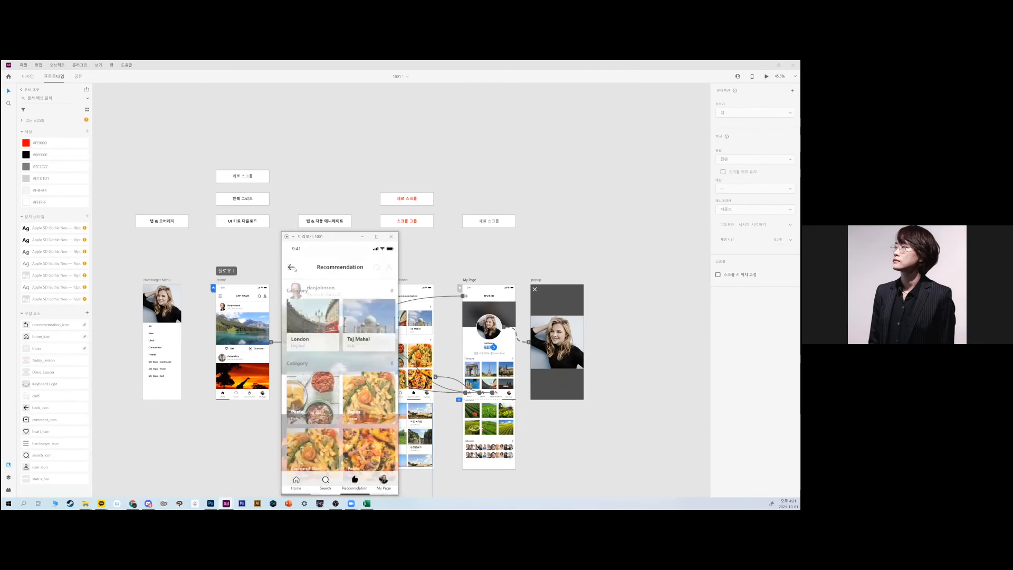
pyautogui.click(292, 268)
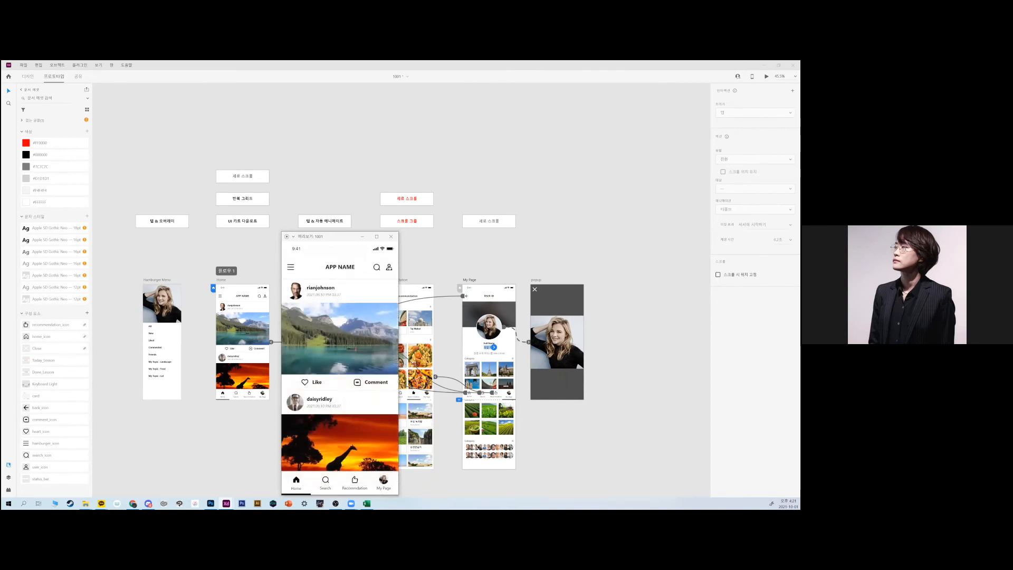
pyautogui.click(389, 267)
pyautogui.click(292, 267)
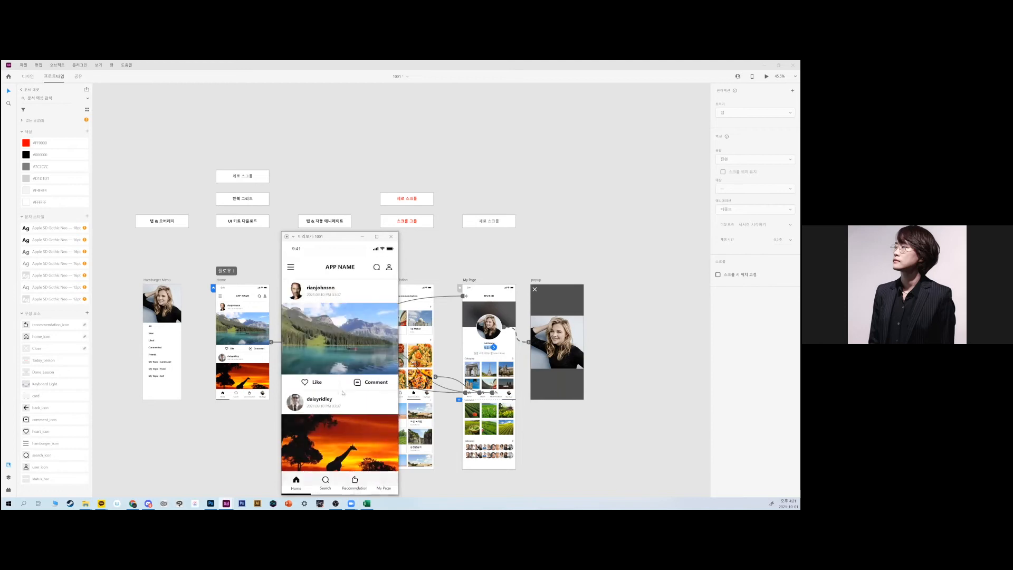
pyautogui.click(327, 482)
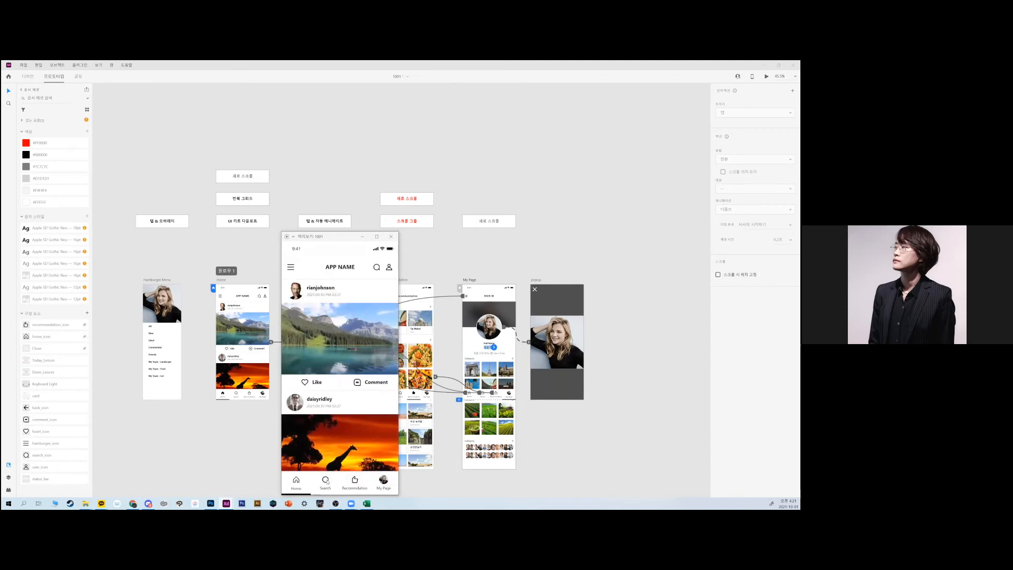
pyautogui.click(384, 267)
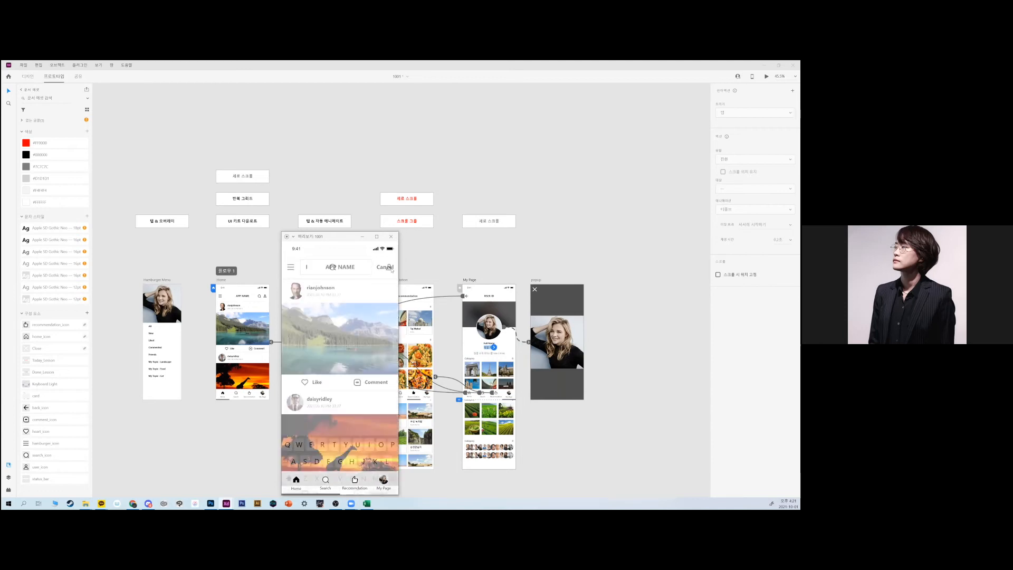
pyautogui.click(391, 236)
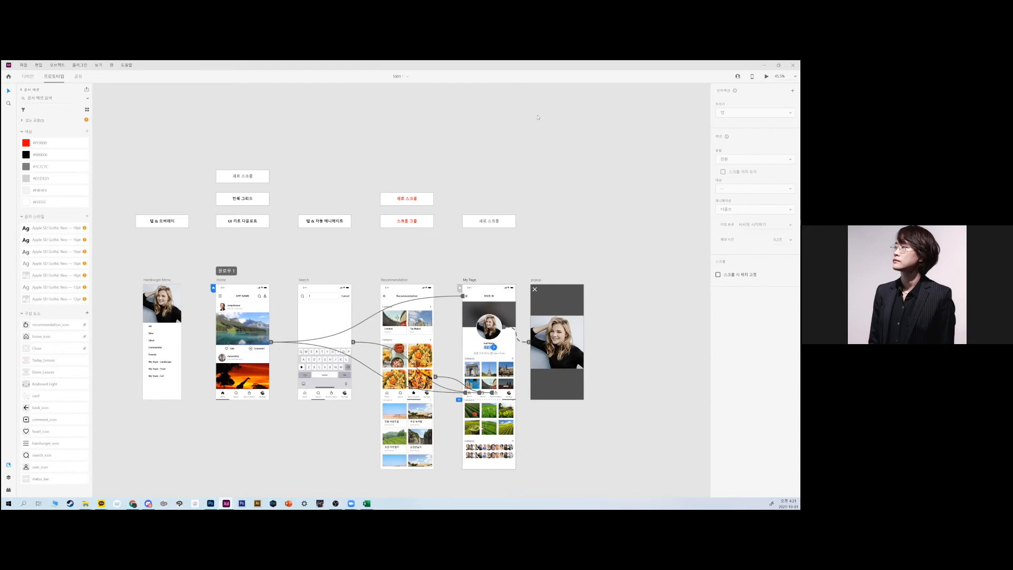
pyautogui.hotkey('ctrl', 'Return')
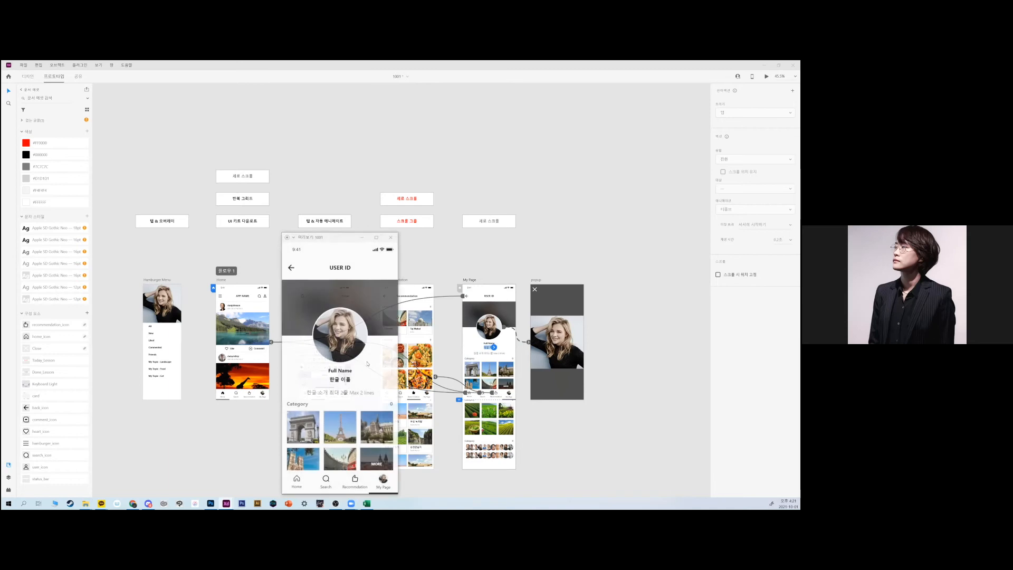
pyautogui.click(392, 237)
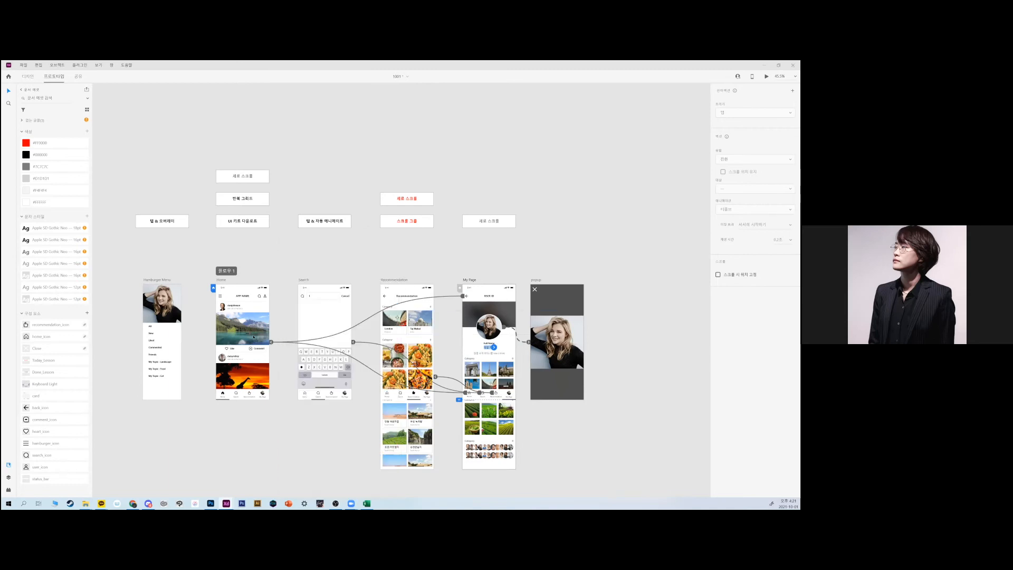
# Step: Examine the tab bars and active-tab indicators on the Home, Search, Recommendation and My Page artboards up close
pyautogui.scroll(1, 237, 364)
pyautogui.scroll(5, 239, 372)
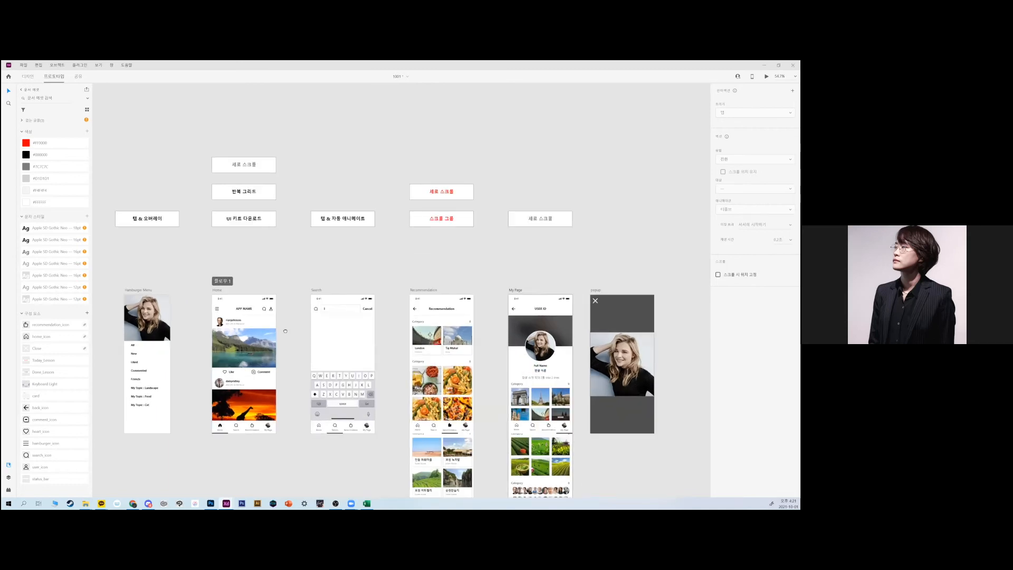
pyautogui.hotkey('ctrl', '1')
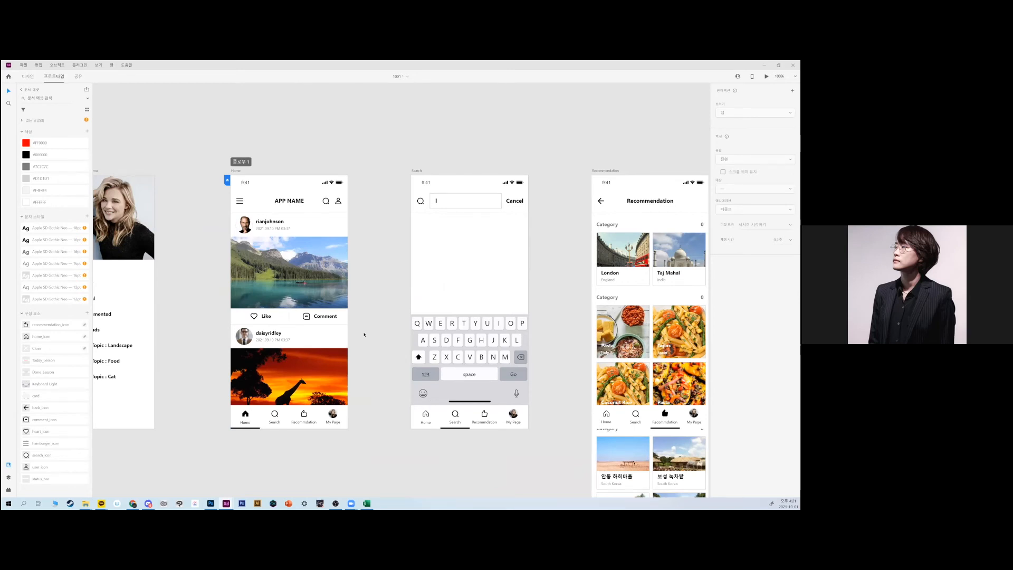
pyautogui.hscroll(5, 371, 328)
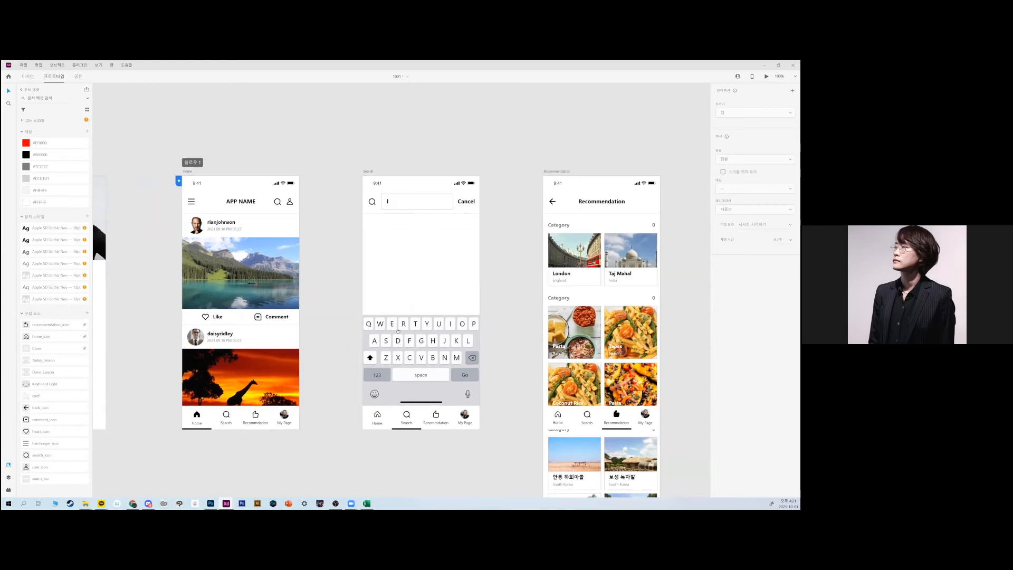
pyautogui.hscroll(3, 438, 368)
pyautogui.scroll(-2, 438, 368)
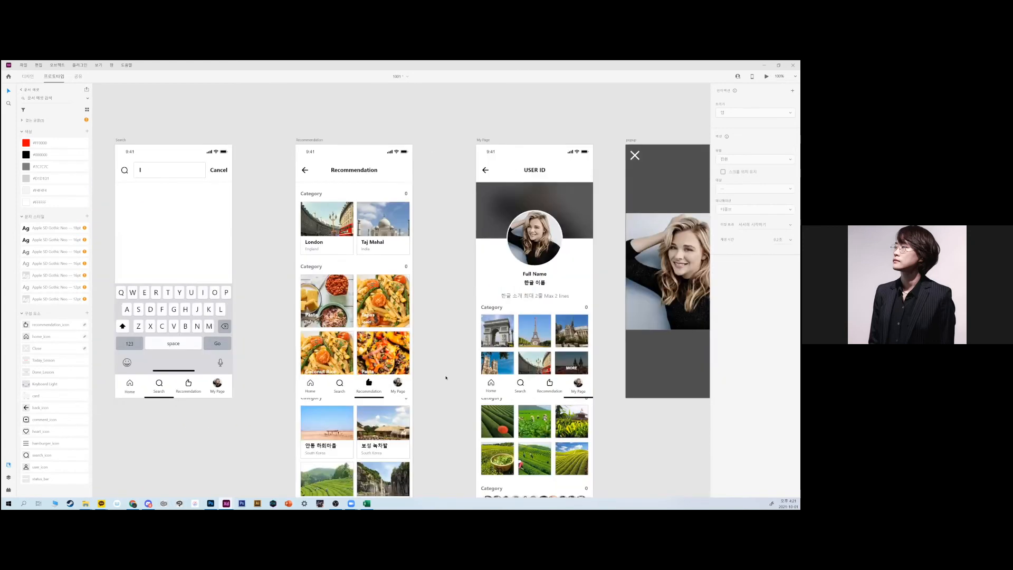
pyautogui.scroll(-3, 348, 366)
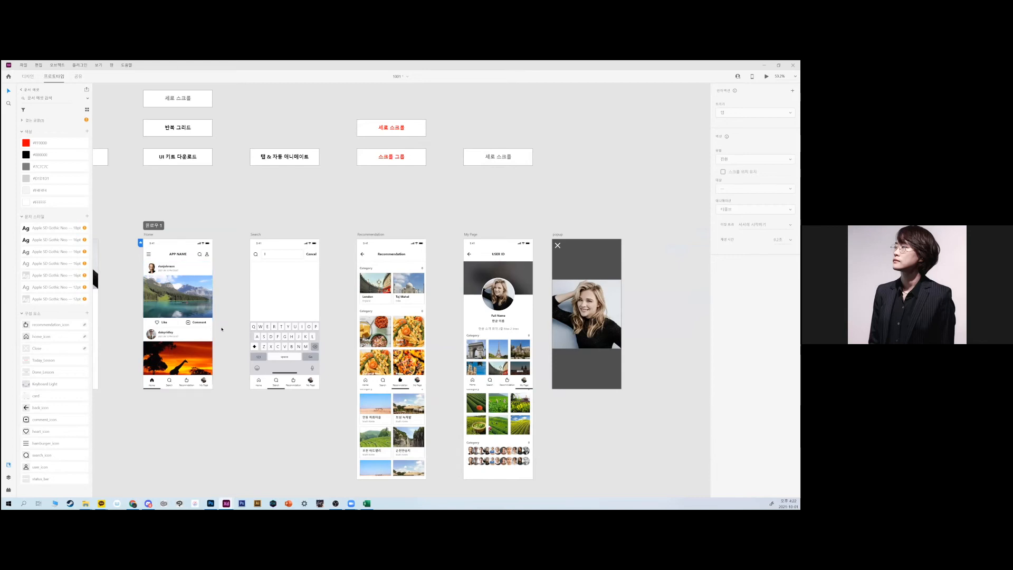
# Step: Preview the prototype from Recommendation, test the Search, Home, My Page and Recommendation tabs, and close the preview
pyautogui.hotkey('ctrl', 'Return')
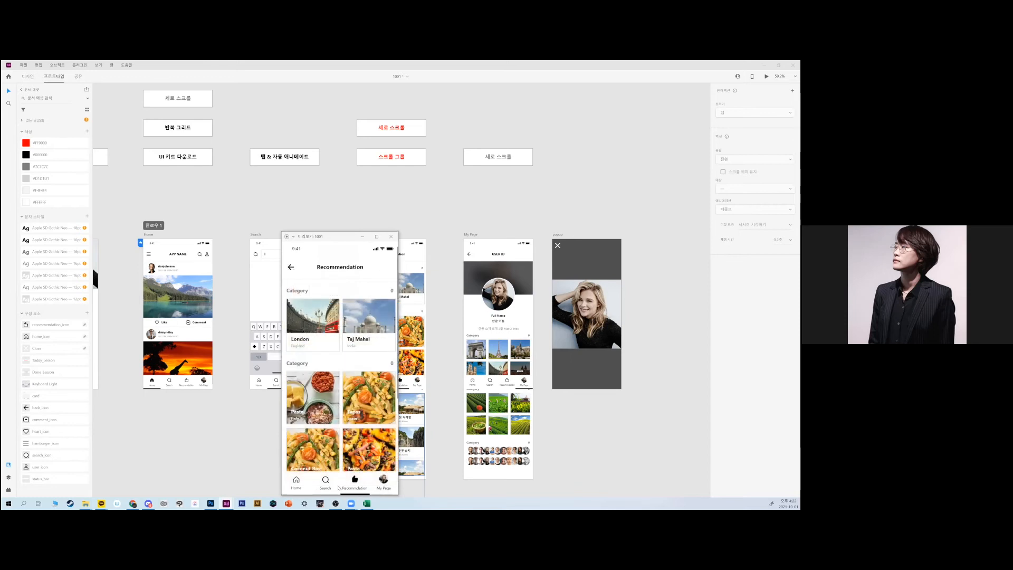
pyautogui.click(325, 485)
pyautogui.click(298, 483)
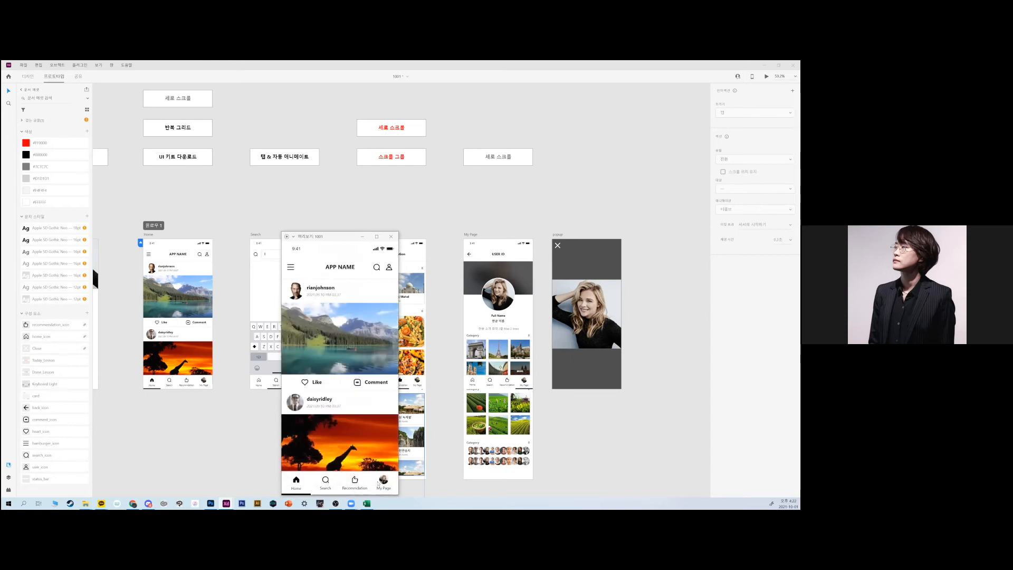
pyautogui.click(378, 482)
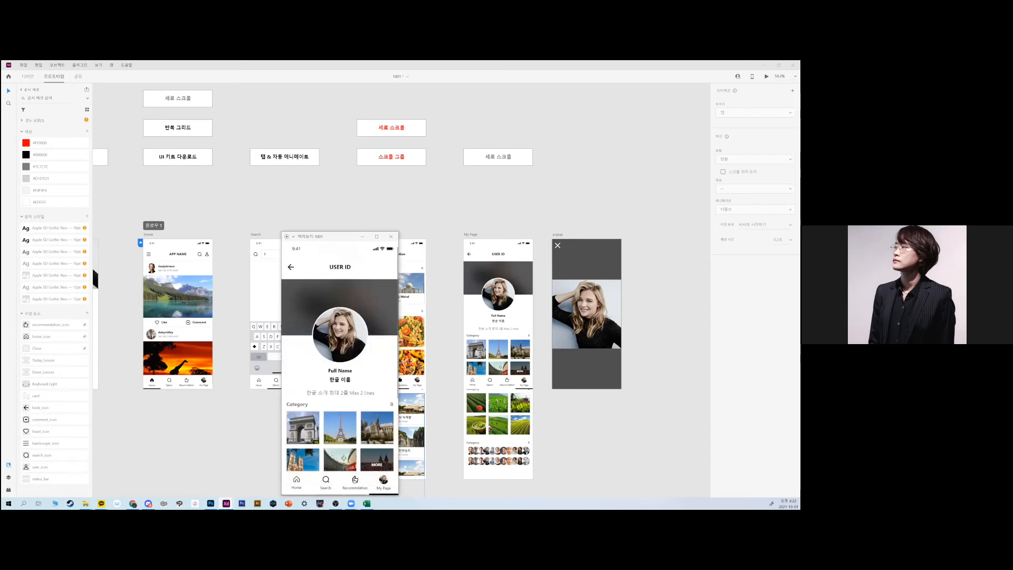
pyautogui.click(328, 481)
pyautogui.click(355, 482)
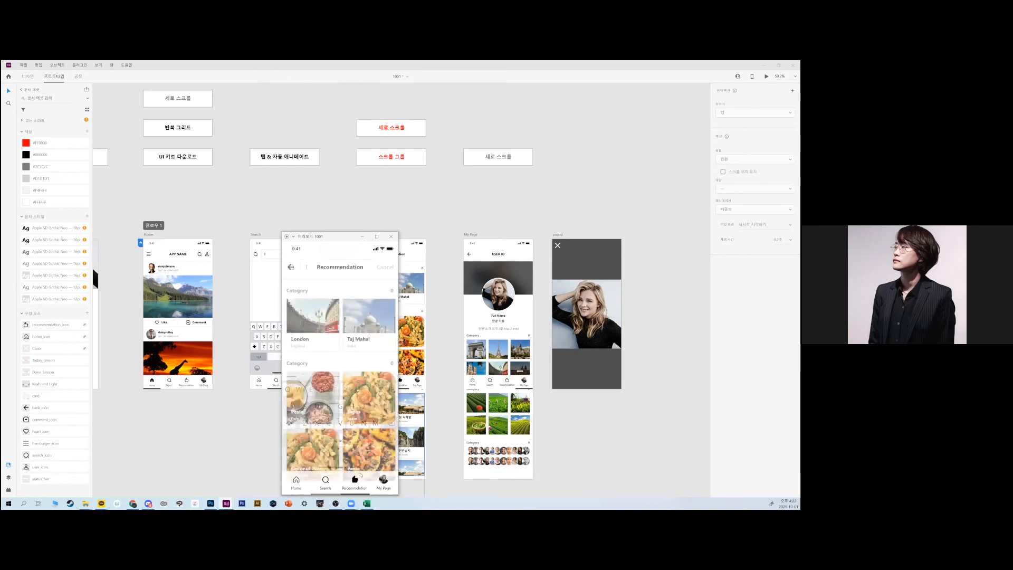
pyautogui.click(394, 238)
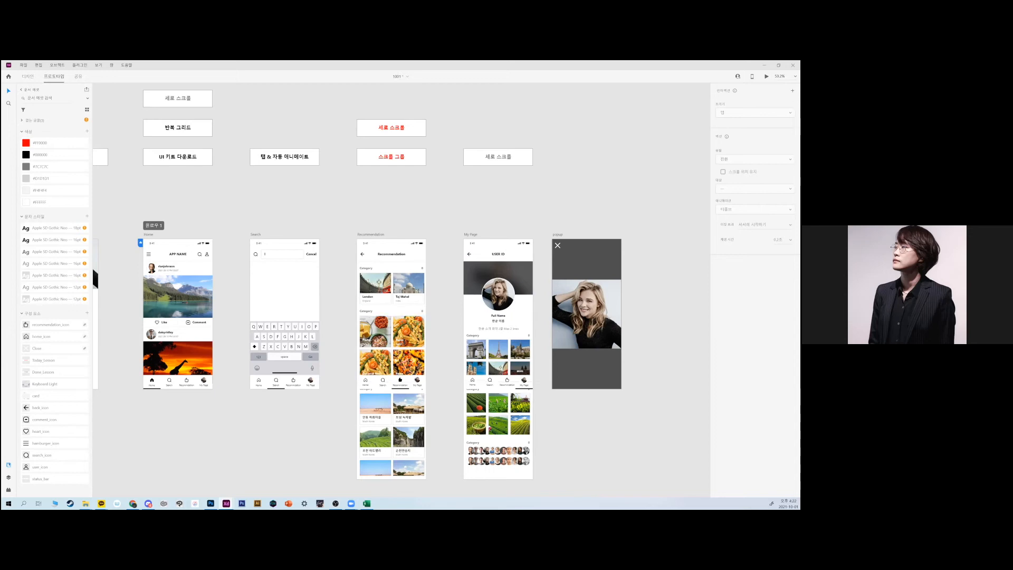
# Step: Inspect the prototype link from the Recommendation artboard's My Page tab to the My Page artboard
pyautogui.click(418, 349)
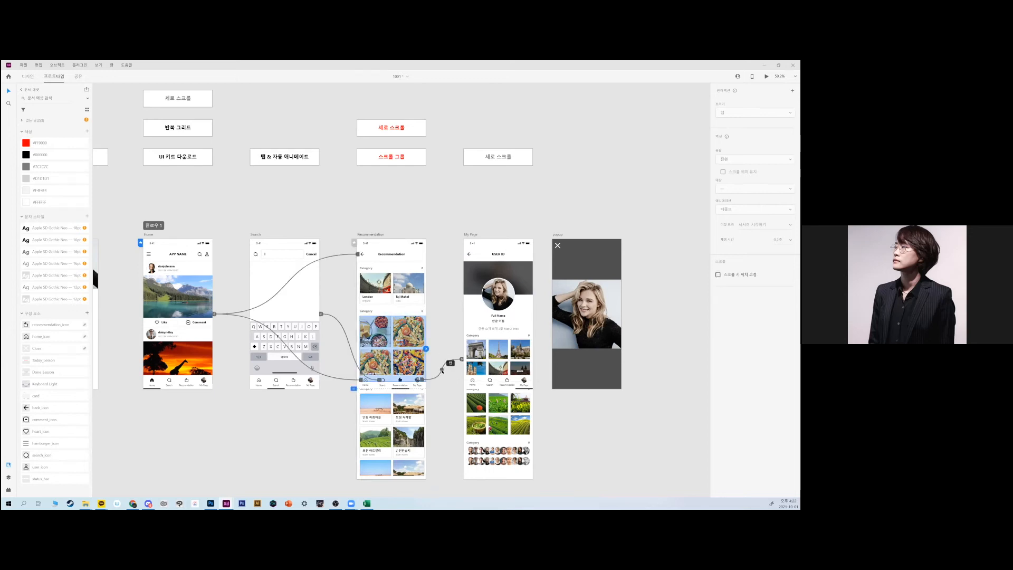
pyautogui.click(442, 371)
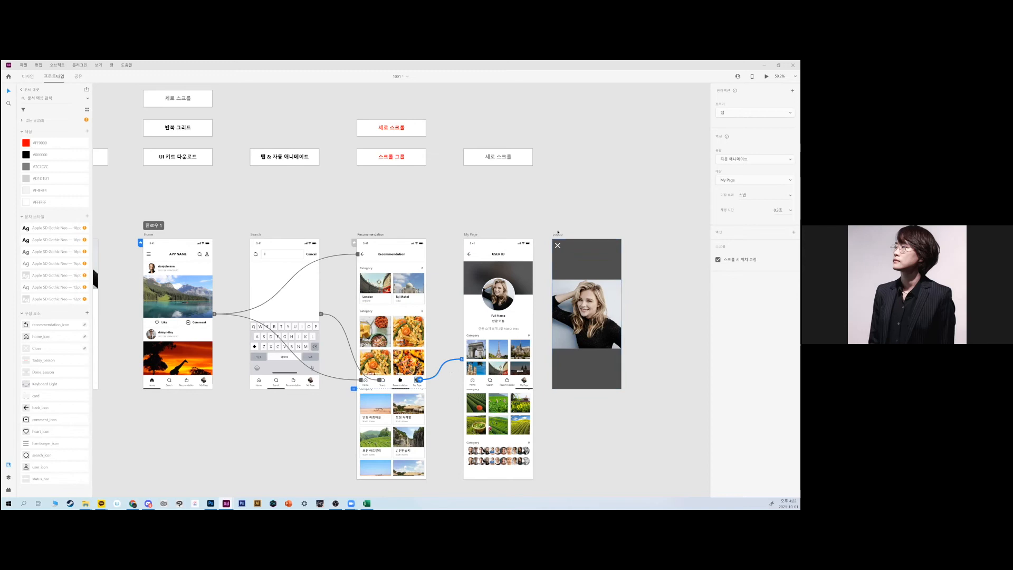
pyautogui.click(619, 214)
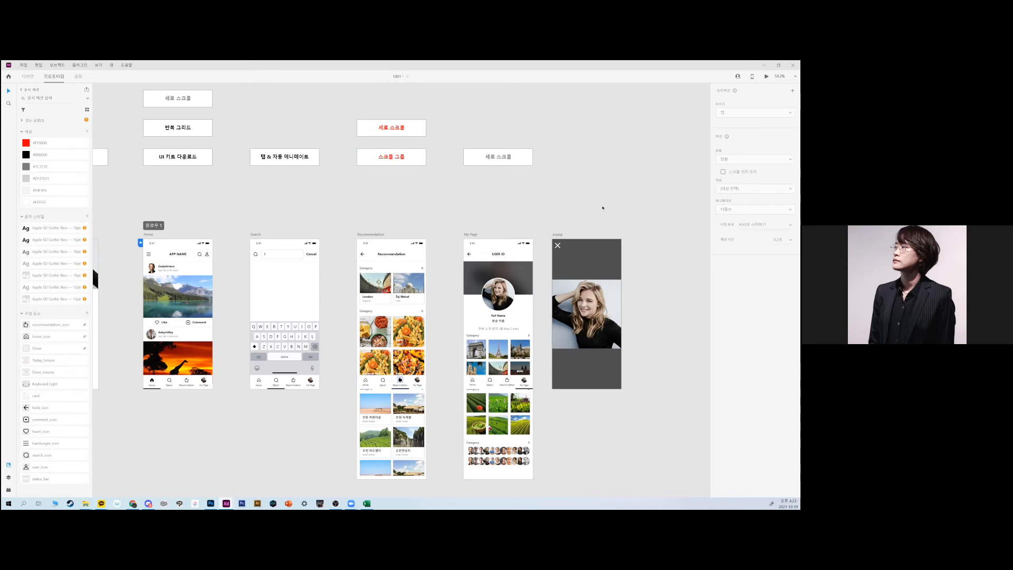
# Step: Preview the prototype from Home, test the Recommendation and My Page tabs in the tab bar, and close the preview
pyautogui.hotkey('ctrl', 'Return')
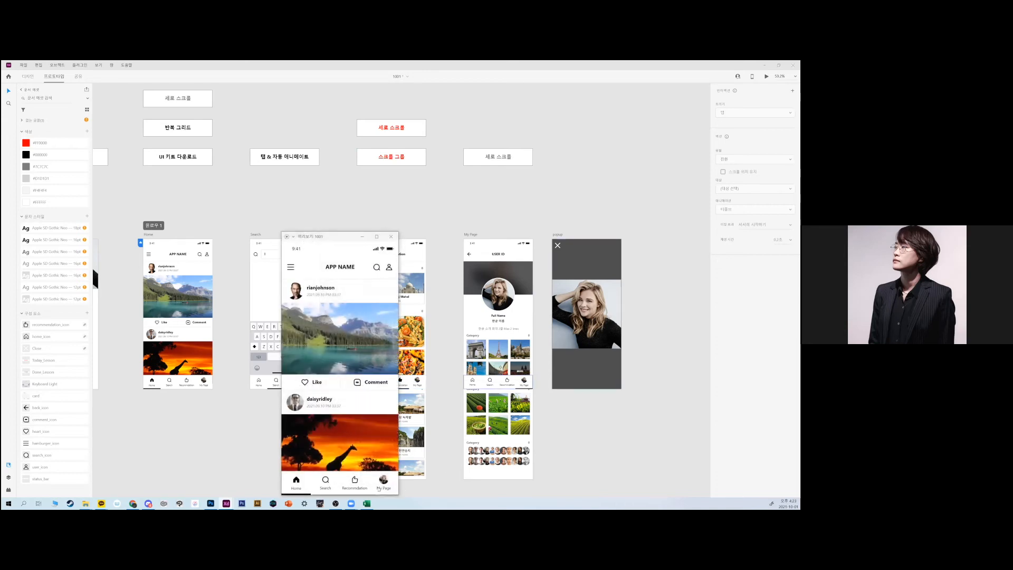
pyautogui.click(364, 478)
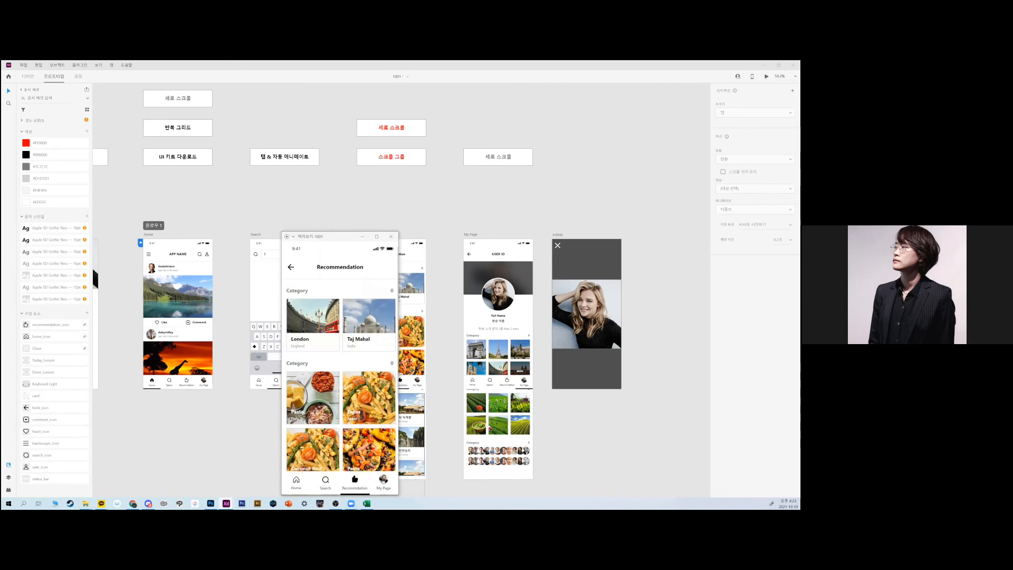
pyautogui.click(384, 481)
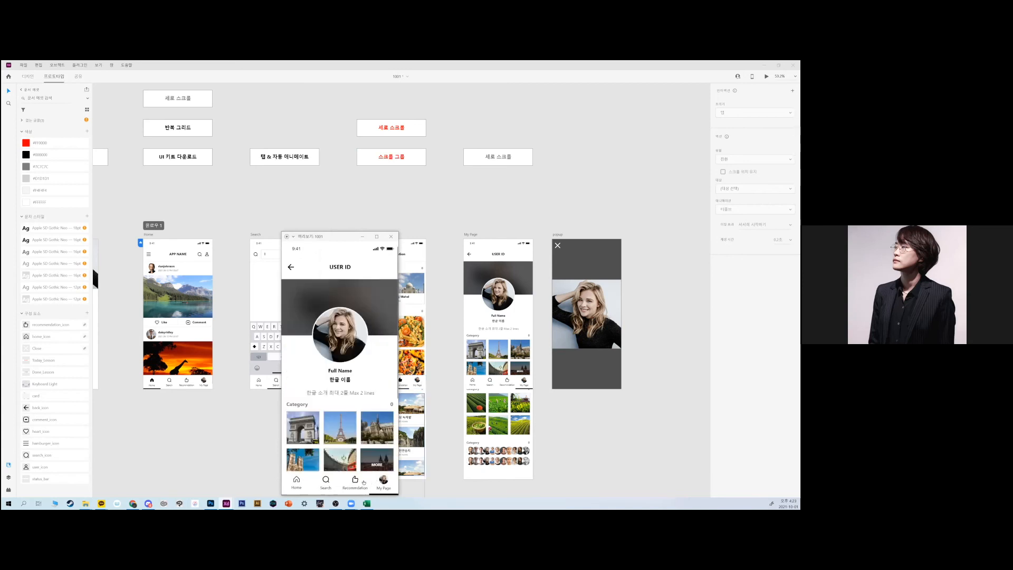
pyautogui.click(391, 237)
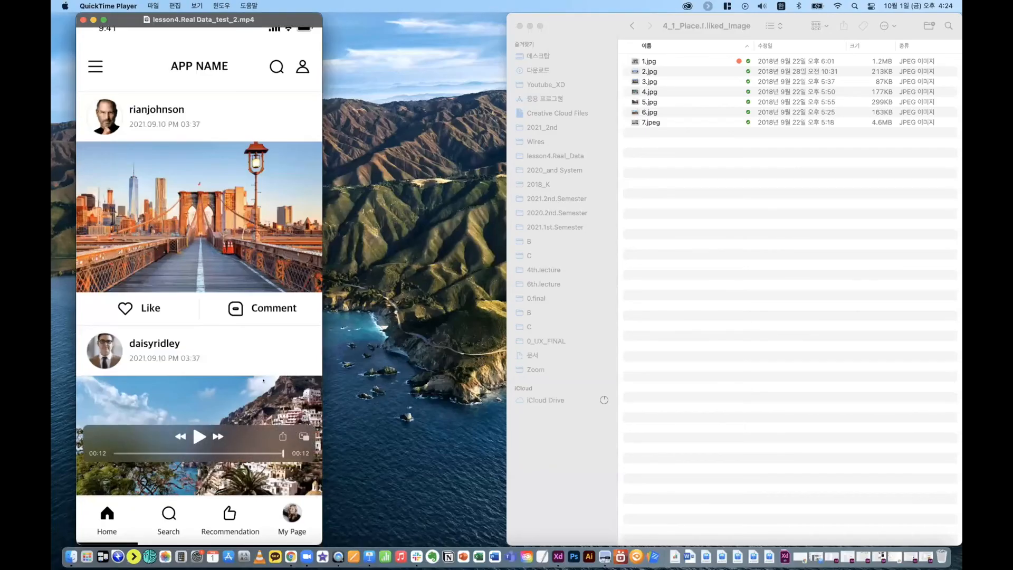
# Step: Quit the QuickTime example video and switch to the student's XD document showing the wireframe artboards
pyautogui.press('super+q')
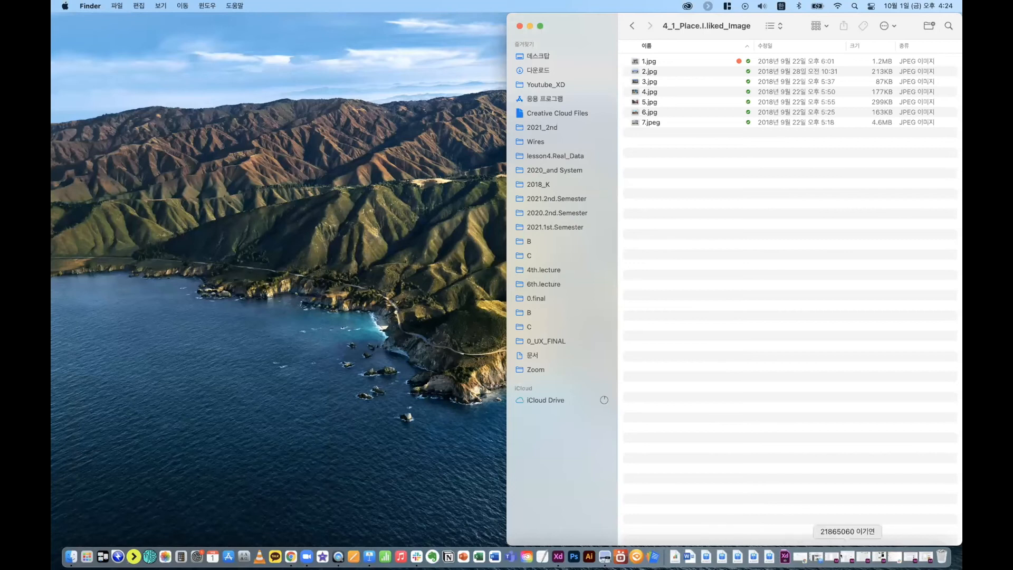
pyautogui.click(848, 556)
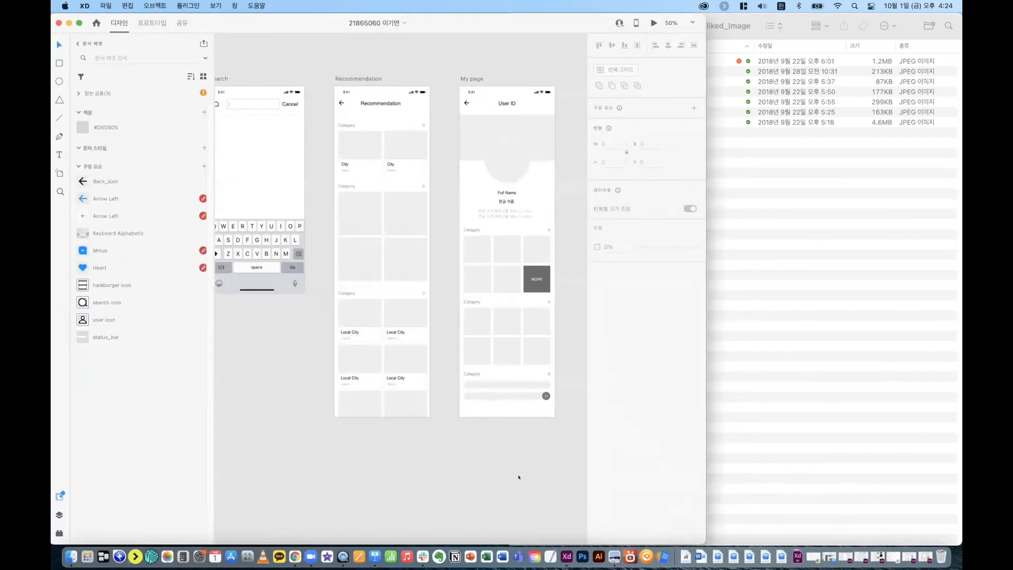
pyautogui.press('super+minus')
pyautogui.press('super+equal')
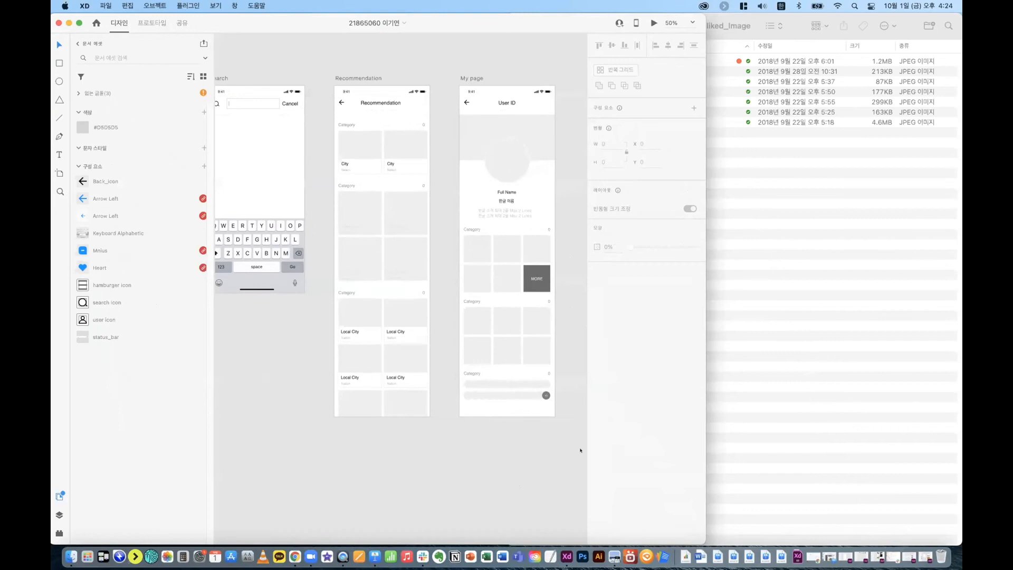
# Step: Fill the second Category grid on the Recommendation artboard with all seven images from the 4_1_Place.I.liked_Image folder in Finder
pyautogui.click(810, 205)
pyautogui.click(649, 62)
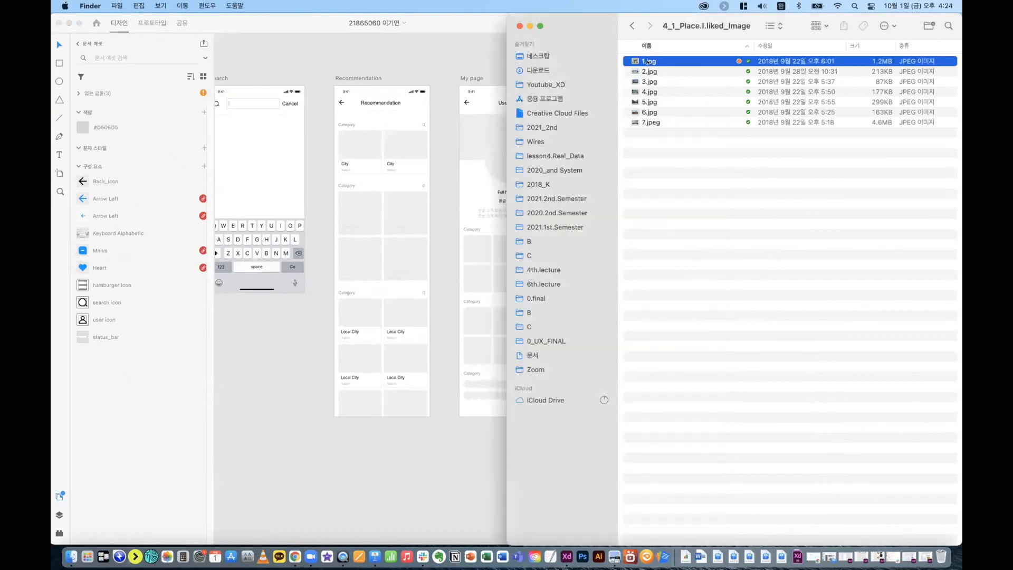
pyautogui.keyDown('shift'); pyautogui.click(650, 122); pyautogui.keyUp('shift')
pyautogui.moveTo(649, 112); pyautogui.dragTo(370, 211)
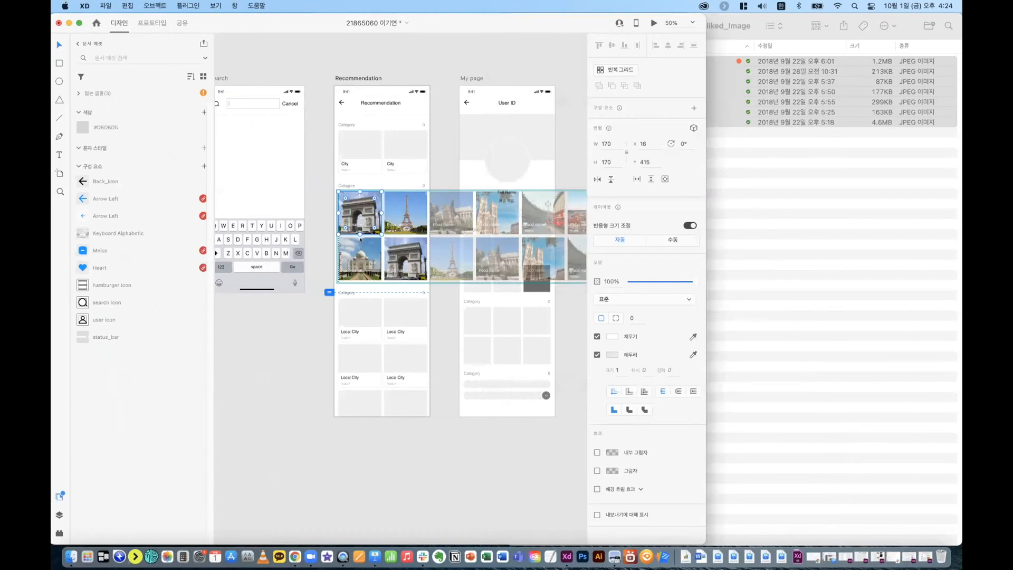
pyautogui.press('Escape')
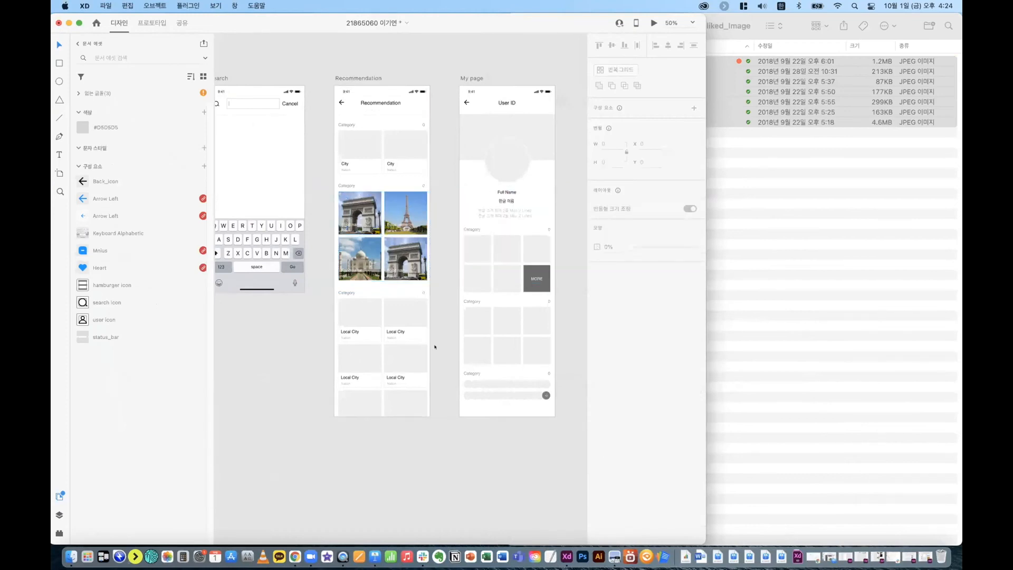
# Step: Fill the Recommendation artboard's food grid with all six images from the 3_Food_Image folder in lesson4.Real_Data
pyautogui.click(769, 232)
pyautogui.click(632, 25)
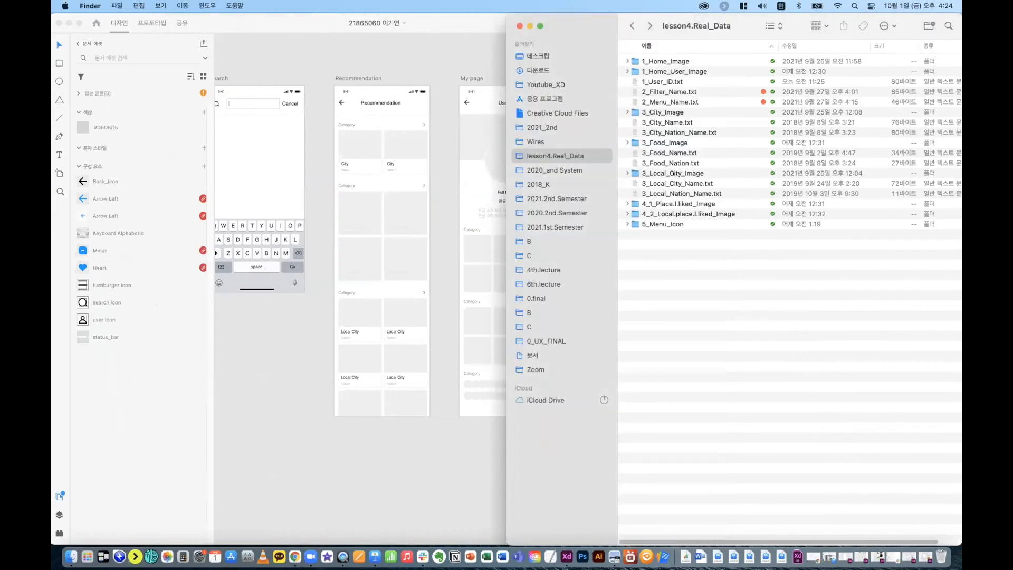
pyautogui.doubleClick(671, 151)
pyautogui.press('super+w')
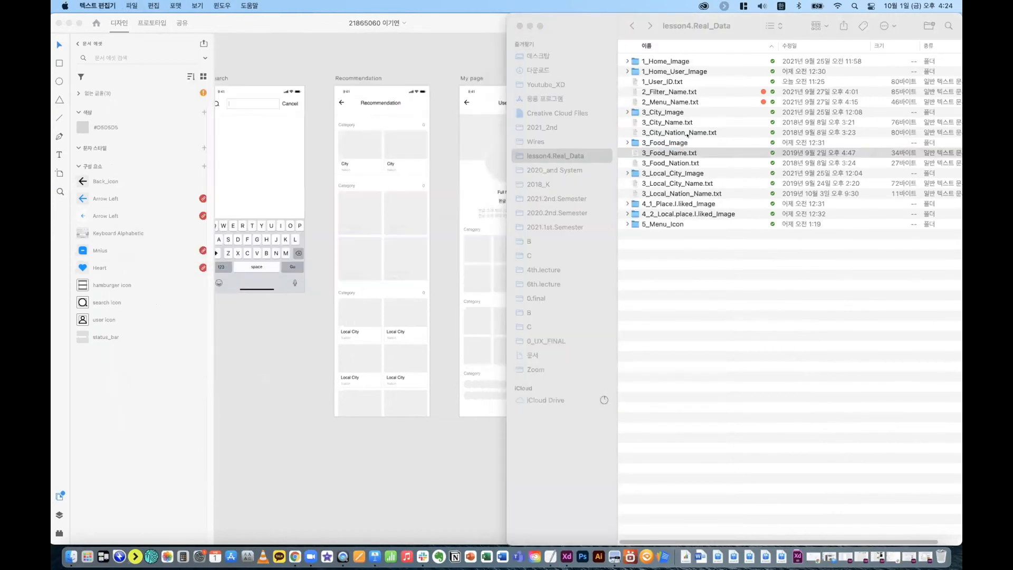
pyautogui.doubleClick(687, 141)
pyautogui.press('super+a')
pyautogui.moveTo(650, 92); pyautogui.dragTo(360, 211)
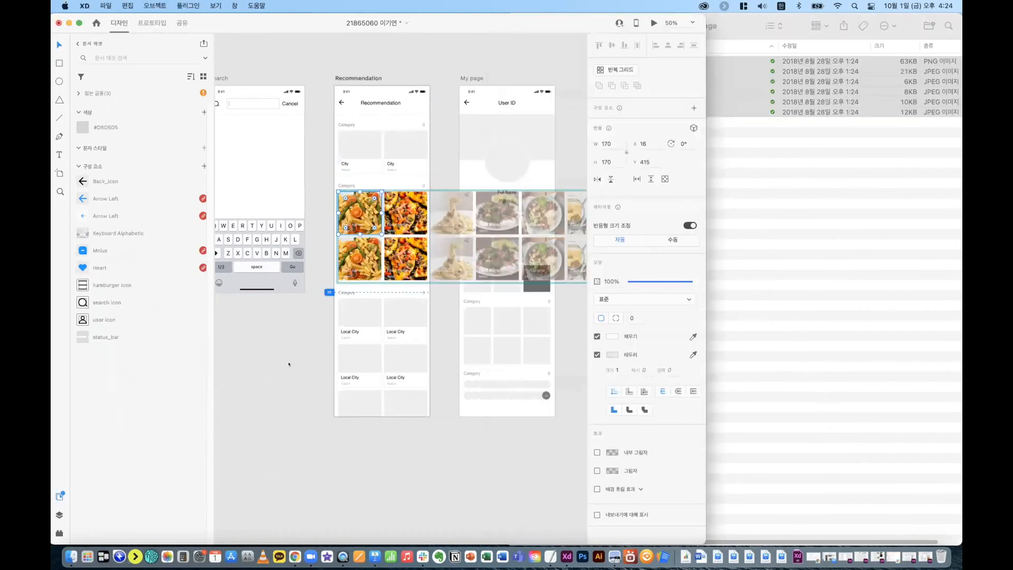
pyautogui.press('super+1')
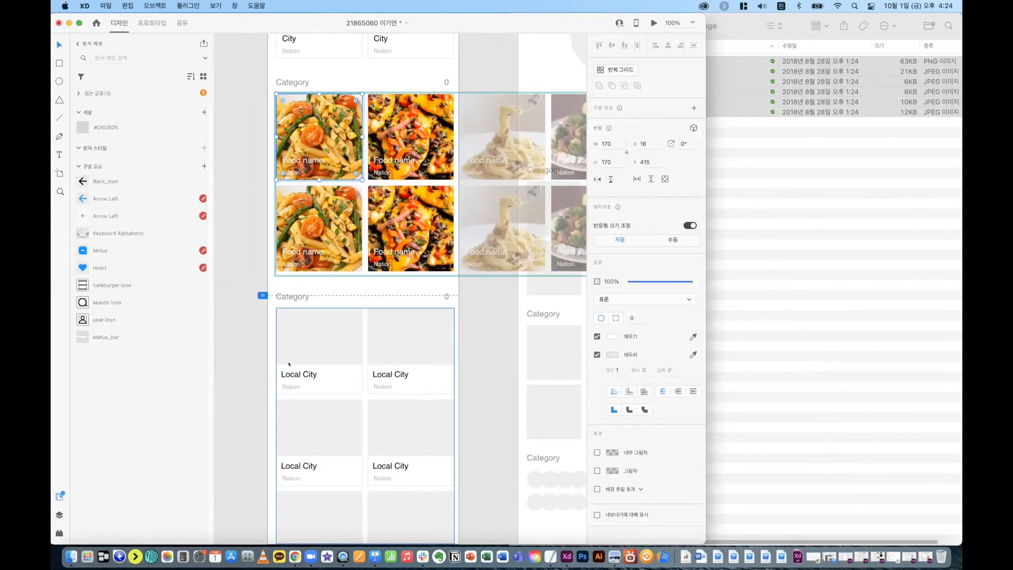
# Step: Undo the food image fill, return Finder to the lesson4.Real_Data folder, and switch back to the XD document
pyautogui.click(866, 409)
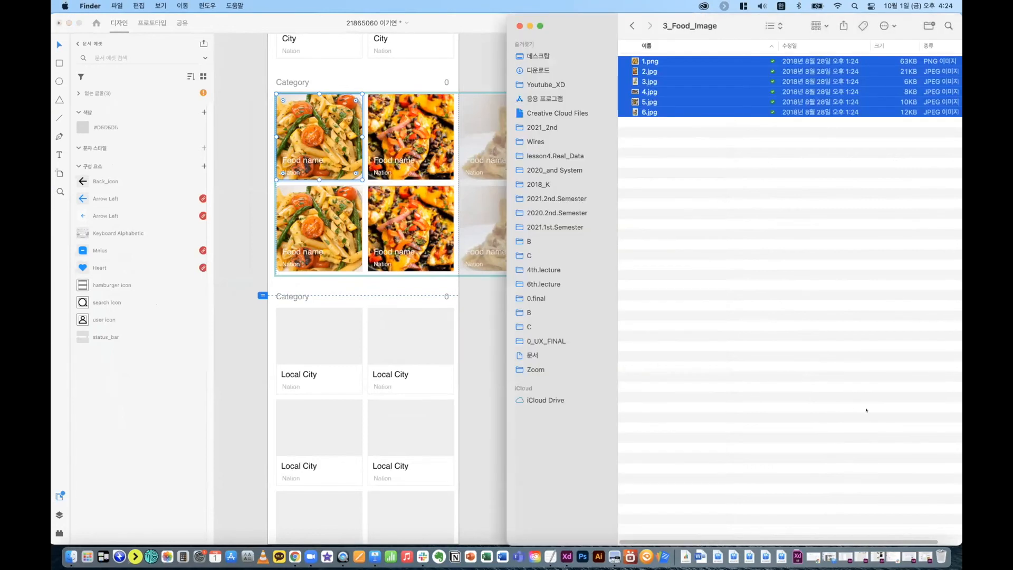
pyautogui.click(250, 263)
pyautogui.press('super+z')
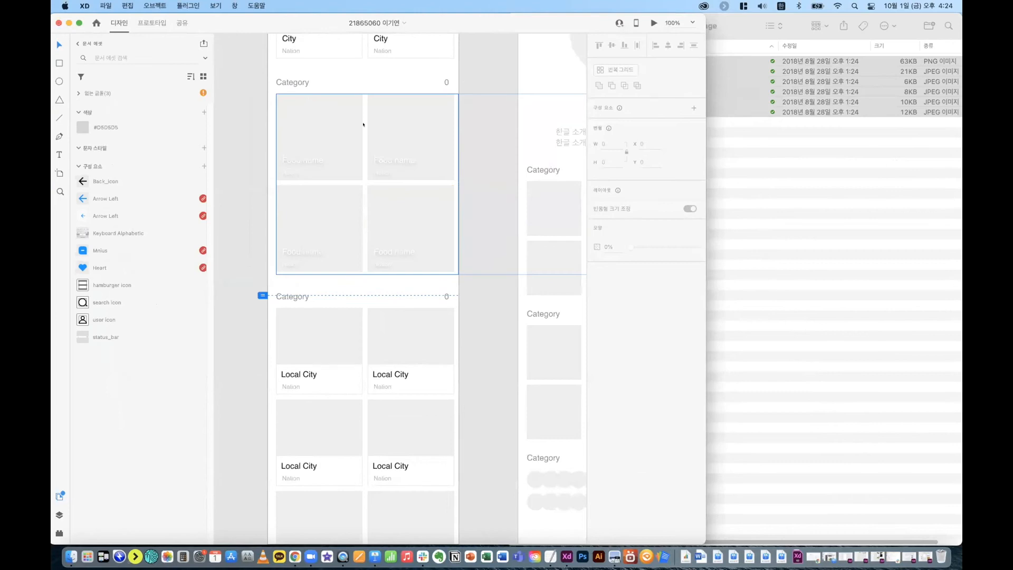
pyautogui.click(464, 320)
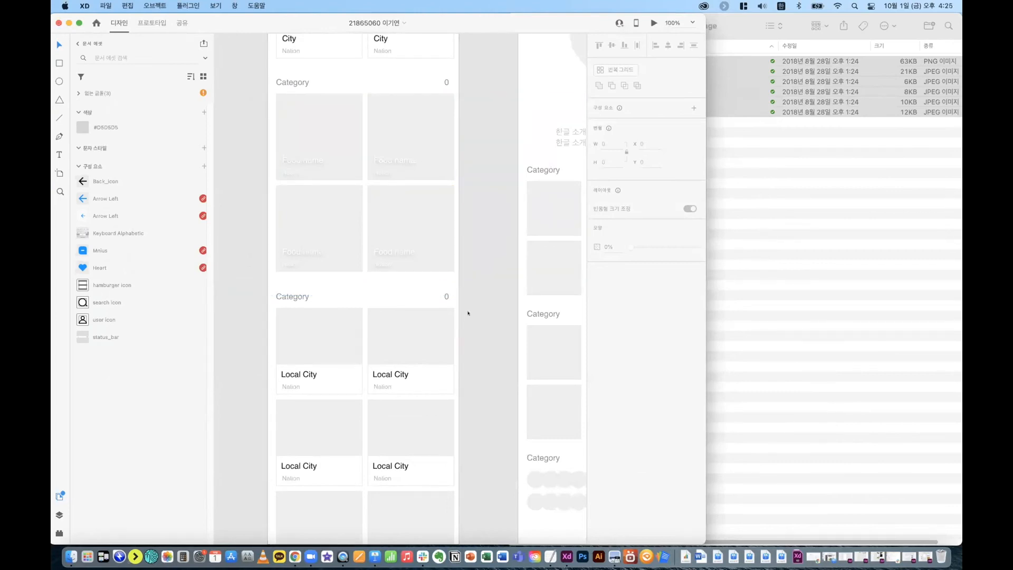
pyautogui.press('super+minus')
pyautogui.click(736, 143)
pyautogui.press('super+bracketleft')
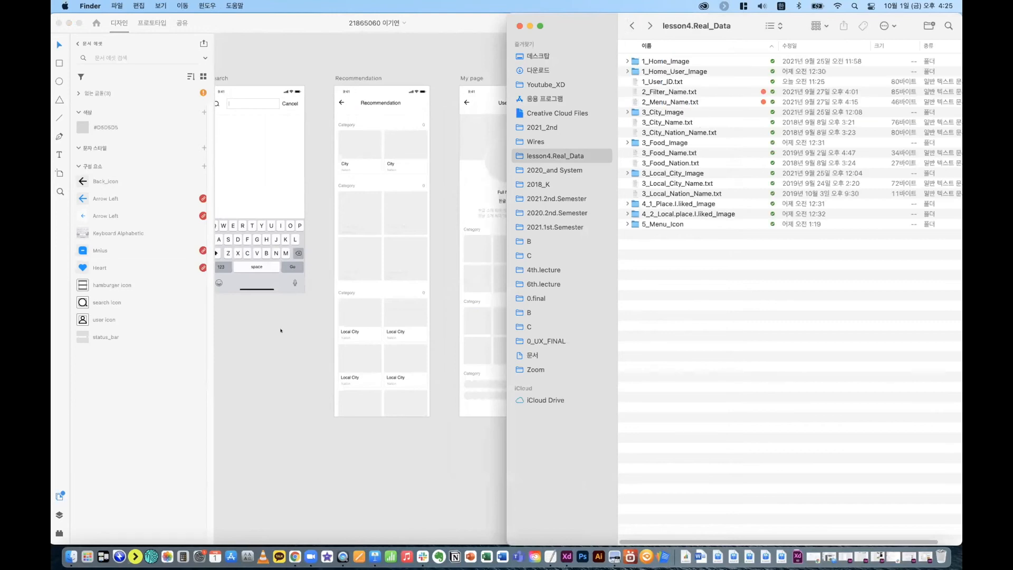
pyautogui.click(280, 330)
pyautogui.press('super+Tab')
pyautogui.click(299, 364)
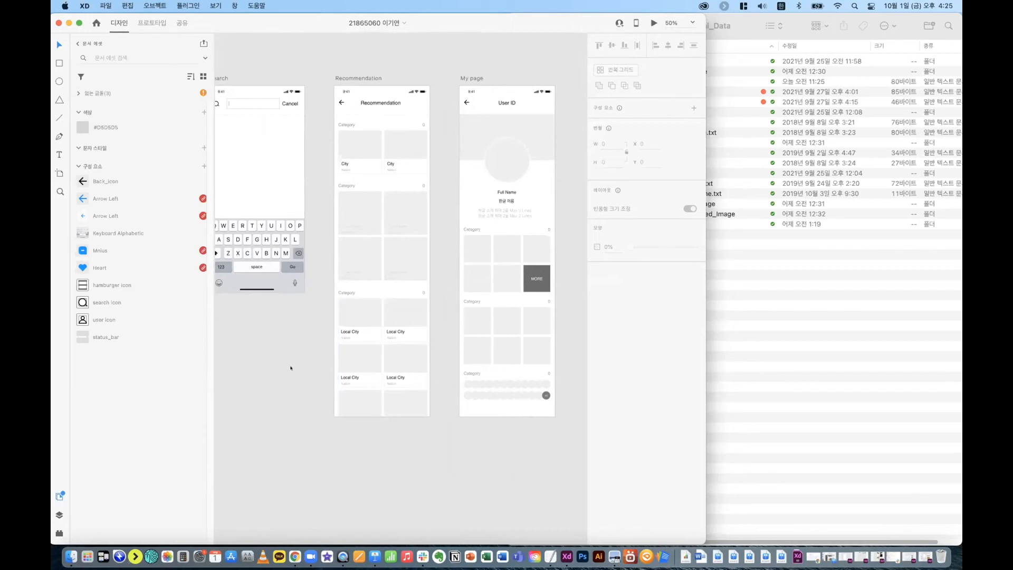
# Step: Preview the prototype from Home, test its search icon and the search screen's Cancel text, and close the preview
pyautogui.moveTo(274, 337); pyautogui.dragTo(396, 337)
pyautogui.click(366, 293)
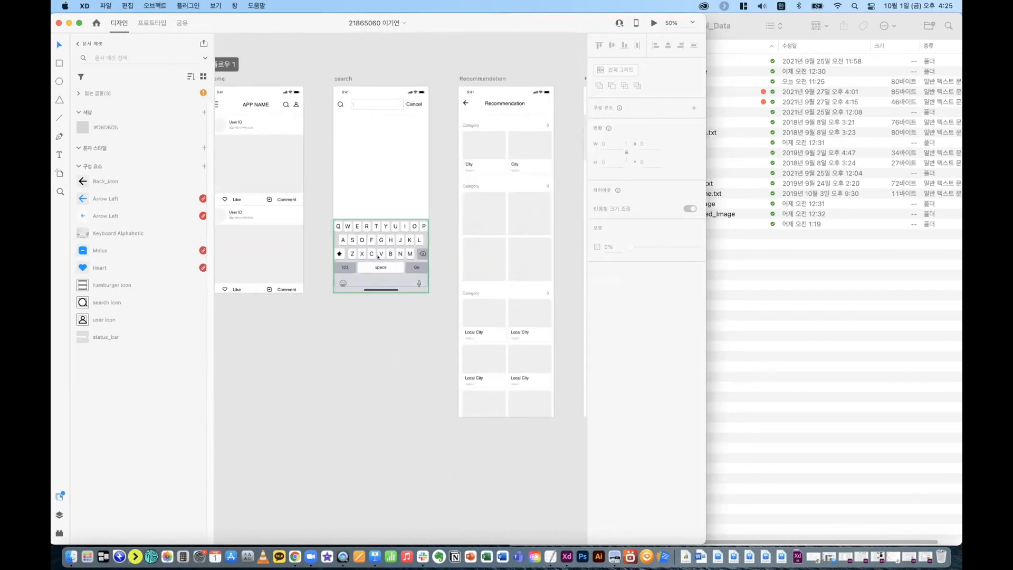
pyautogui.click(377, 418)
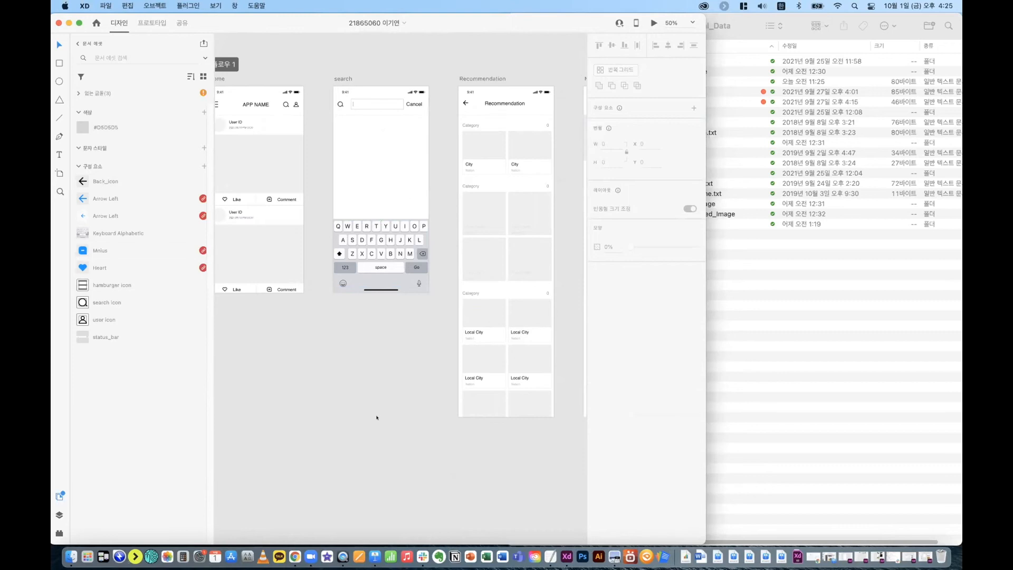
pyautogui.click(282, 249)
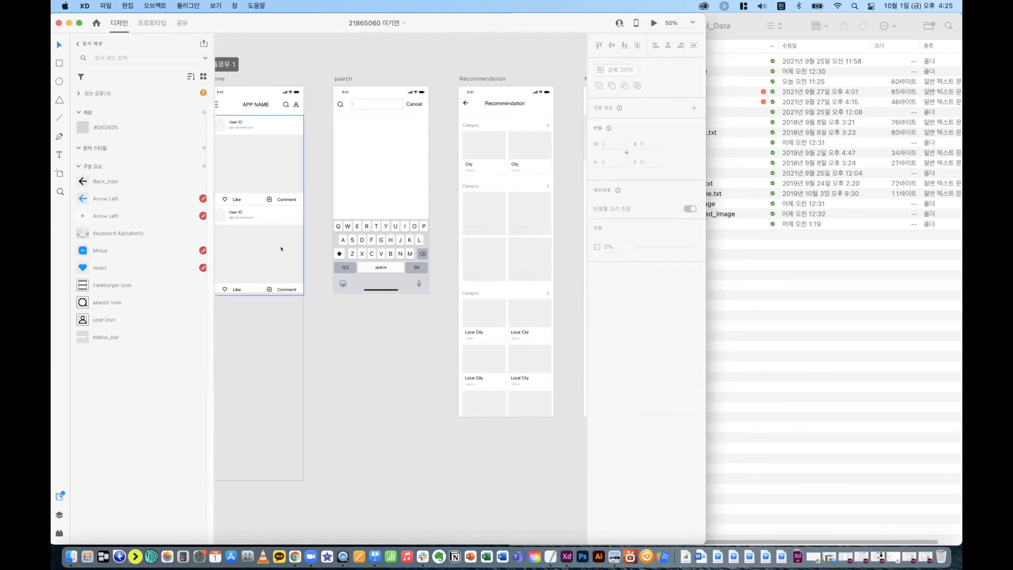
pyautogui.press('super+v')
pyautogui.click(649, 20)
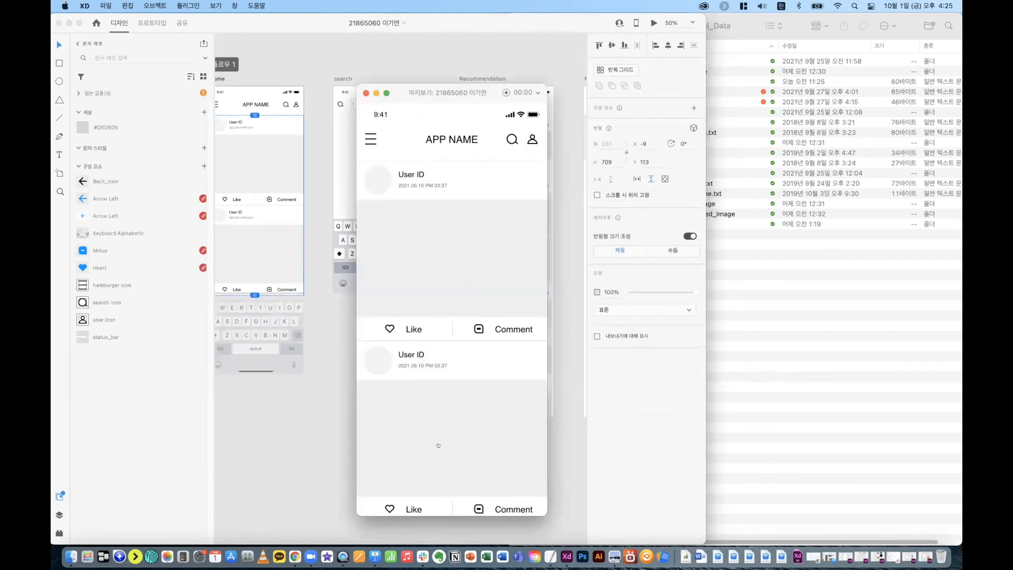
pyautogui.click(512, 139)
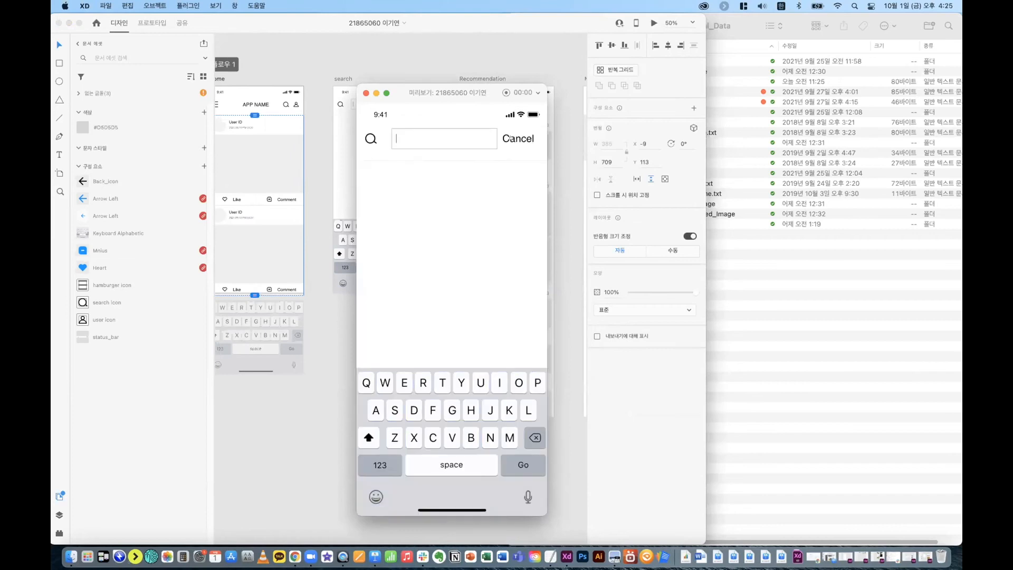
pyautogui.click(511, 138)
pyautogui.click(511, 139)
pyautogui.click(511, 139)
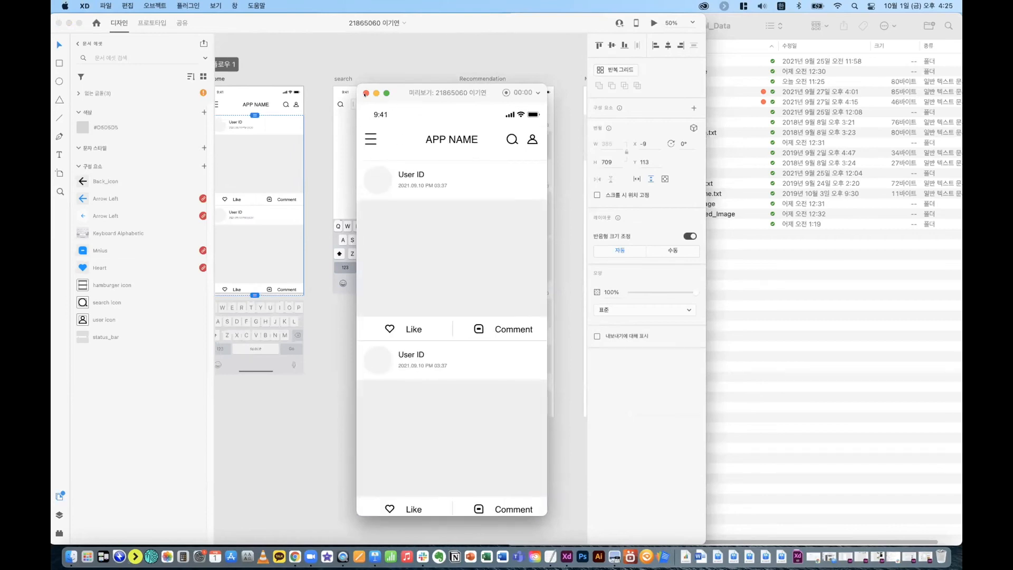
pyautogui.click(366, 93)
# Step: Inspect the image placeholder above the menu list on the hamburger menu artboard
pyautogui.hscroll(-5, 447, 84)
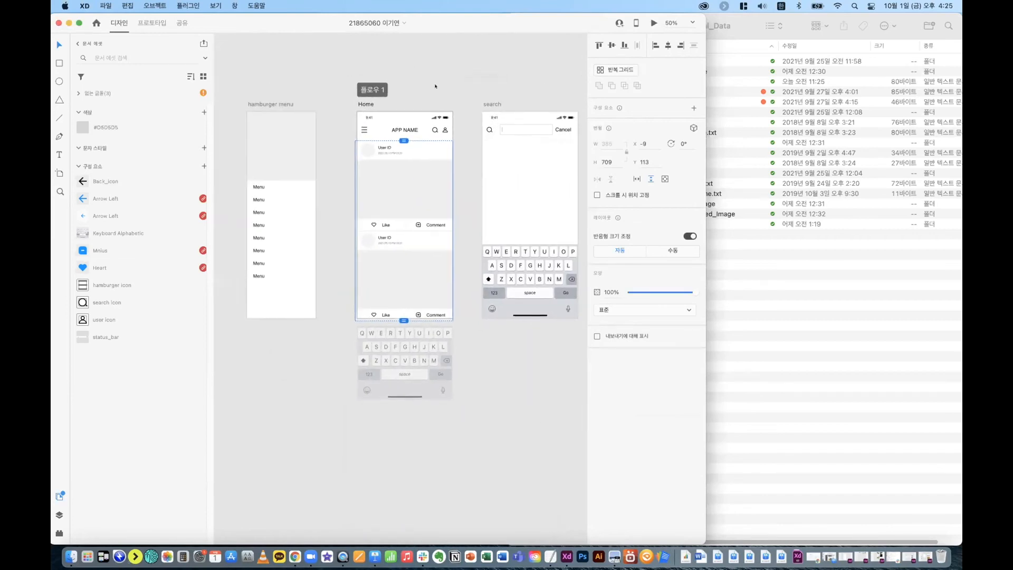
pyautogui.click(279, 173)
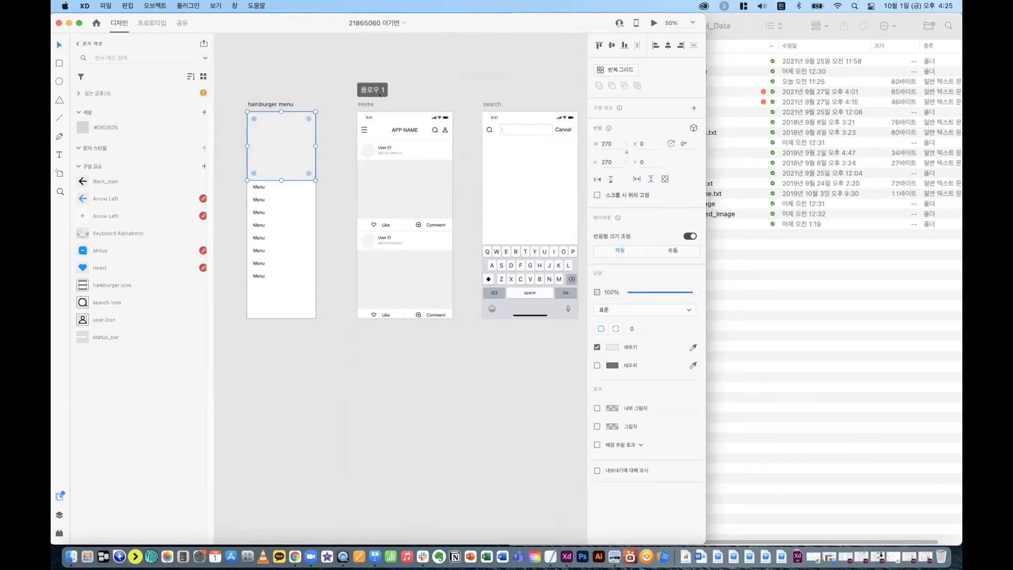
pyautogui.click(410, 86)
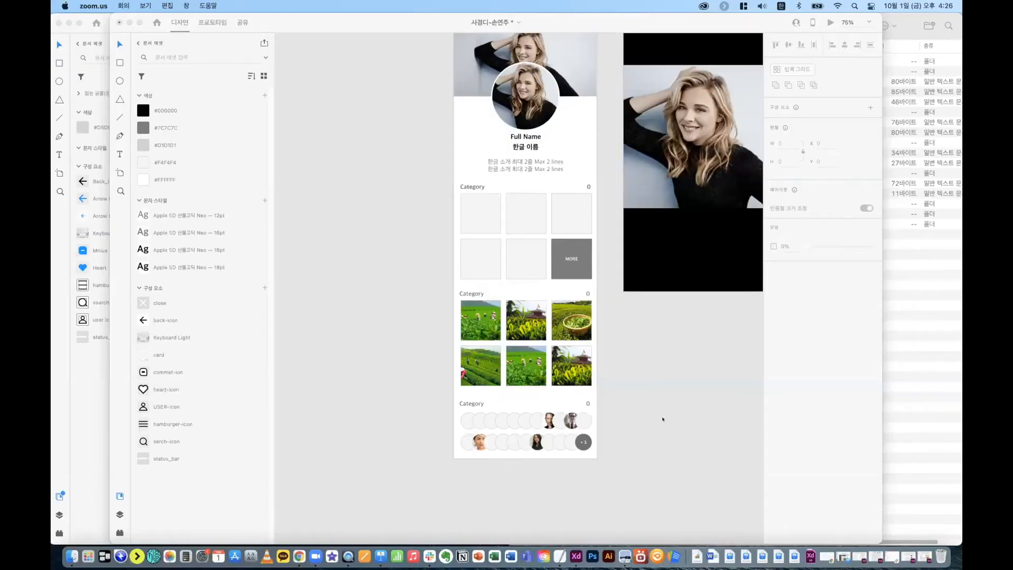
# Step: Inspect how far the Local city repeat grid extends inside the scroll group on the recommendation artboard
pyautogui.click(663, 419)
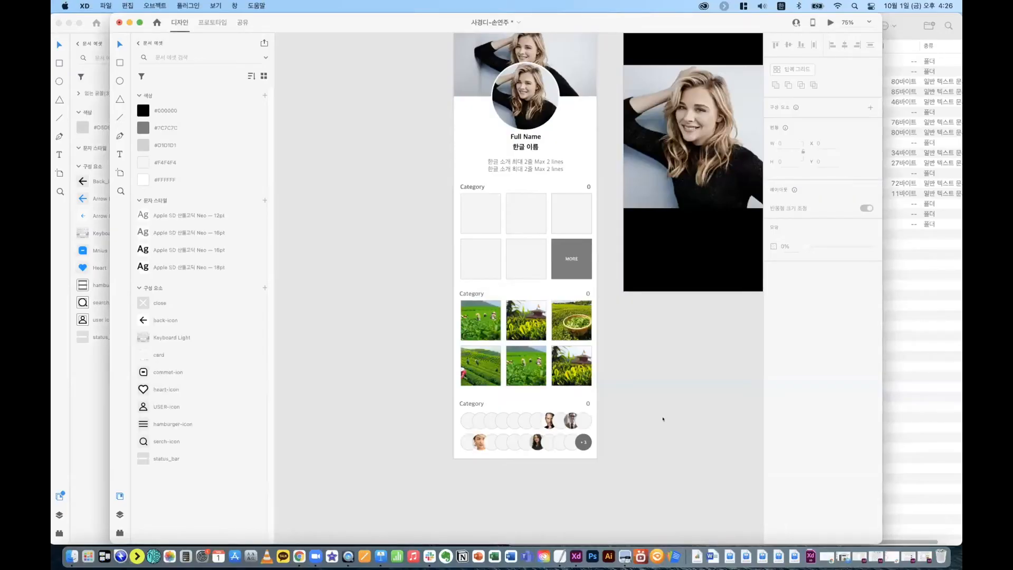
pyautogui.scroll(-5, 670, 419)
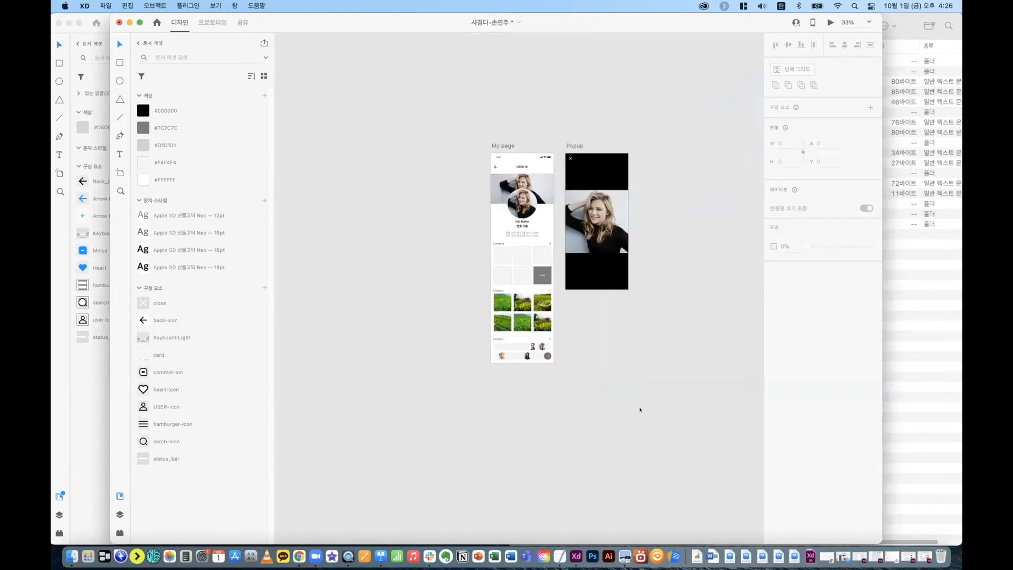
pyautogui.hscroll(-5, 690, 400)
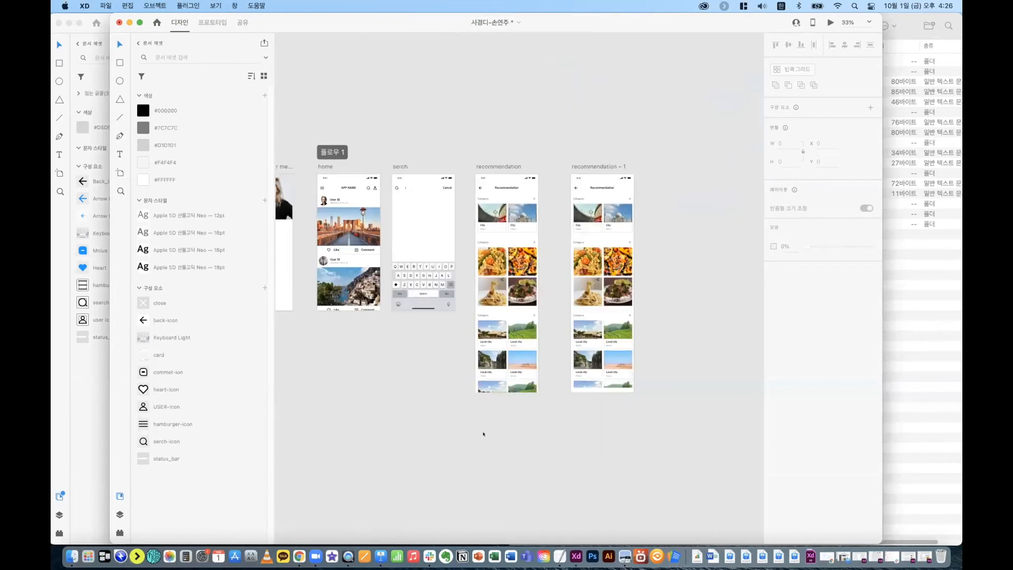
pyautogui.scroll(5, 501, 296)
pyautogui.scroll(-5, 501, 238)
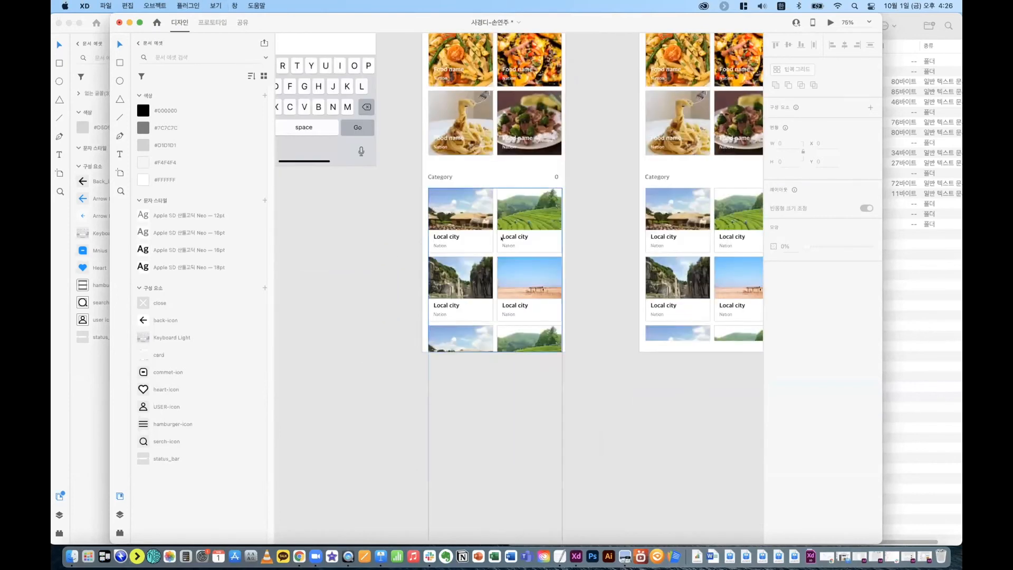
pyautogui.click(502, 239)
pyautogui.scroll(-5, 470, 262)
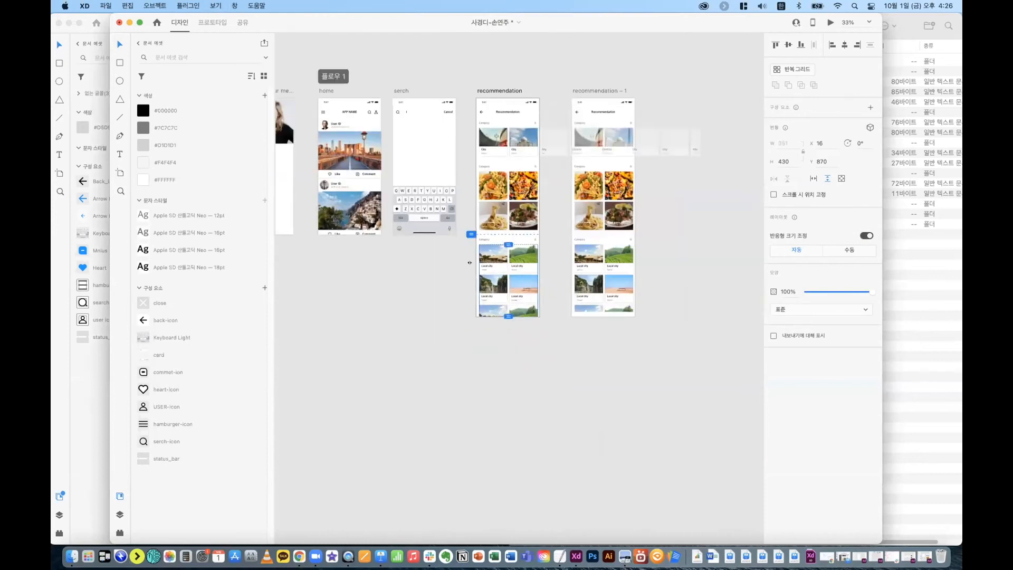
pyautogui.press('super+r')
pyautogui.moveTo(508, 316); pyautogui.dragTo(509, 435)
pyautogui.click(581, 441)
pyautogui.click(526, 319)
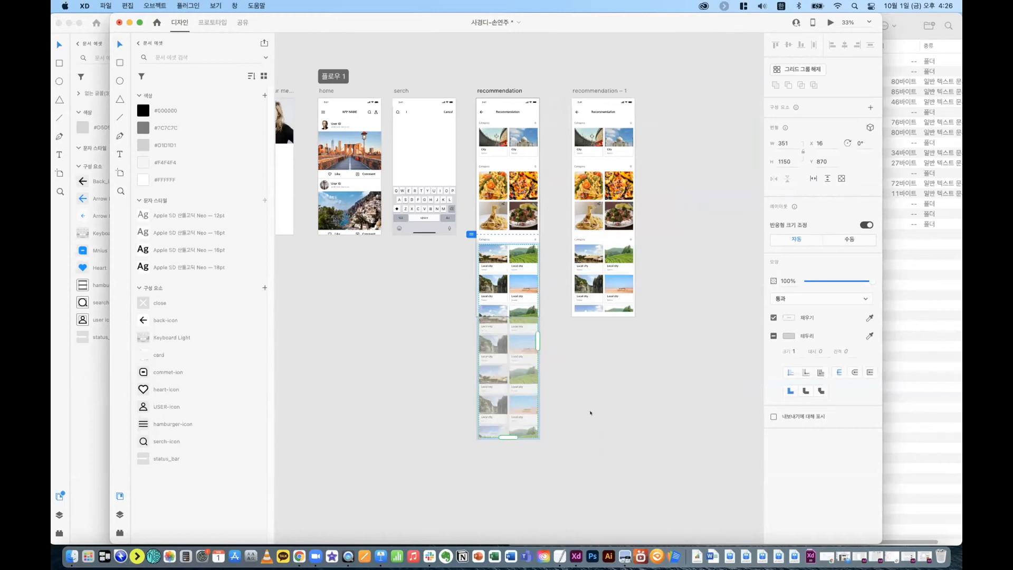
pyautogui.press('super+z')
pyautogui.click(506, 299)
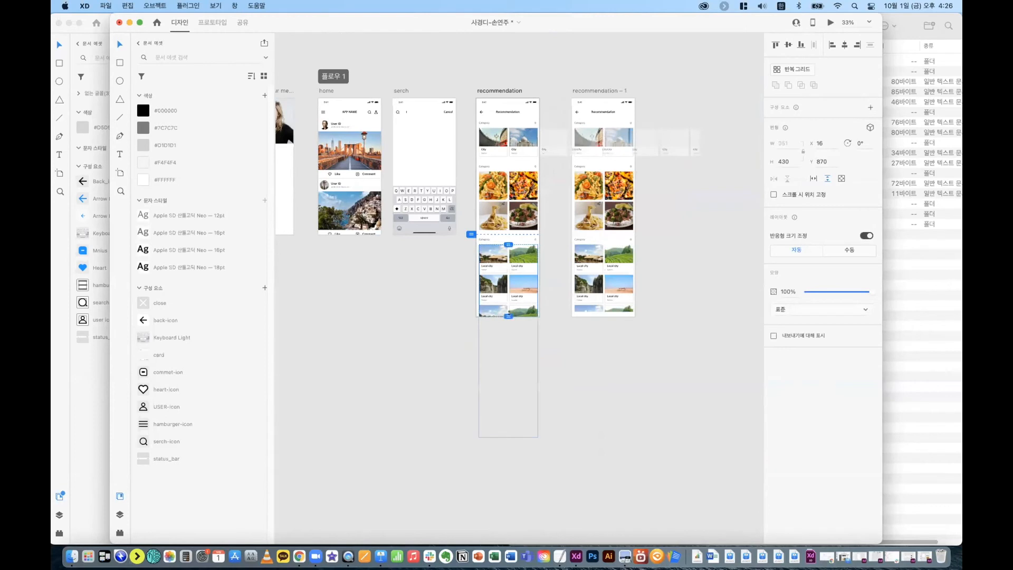
# Step: Preview the recommendation artboard, scroll through its categories, and close the preview
pyautogui.click(594, 305)
pyautogui.moveTo(598, 306); pyautogui.dragTo(599, 307)
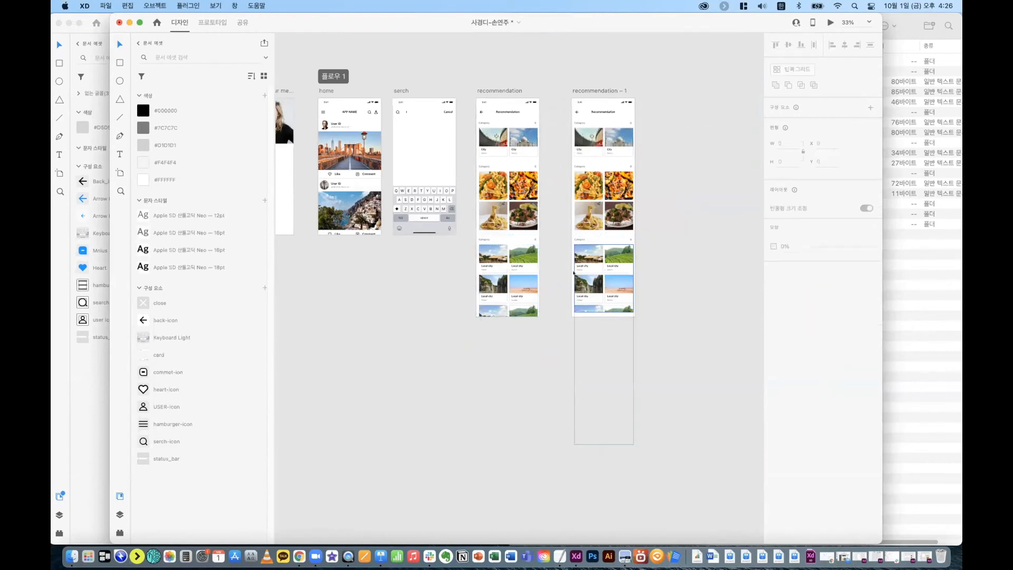
pyautogui.click(507, 279)
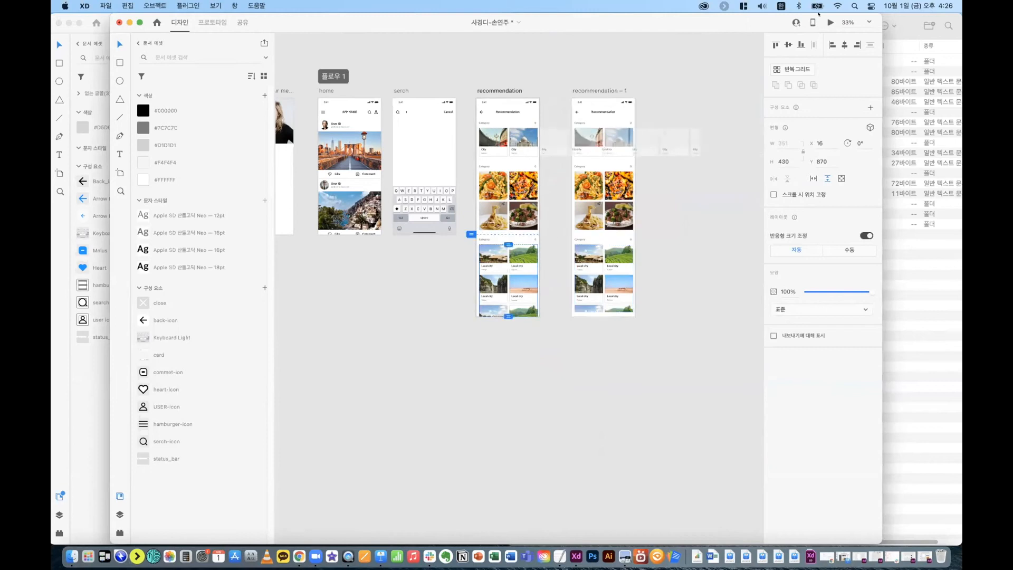
pyautogui.click(831, 22)
pyautogui.scroll(-5, 459, 418)
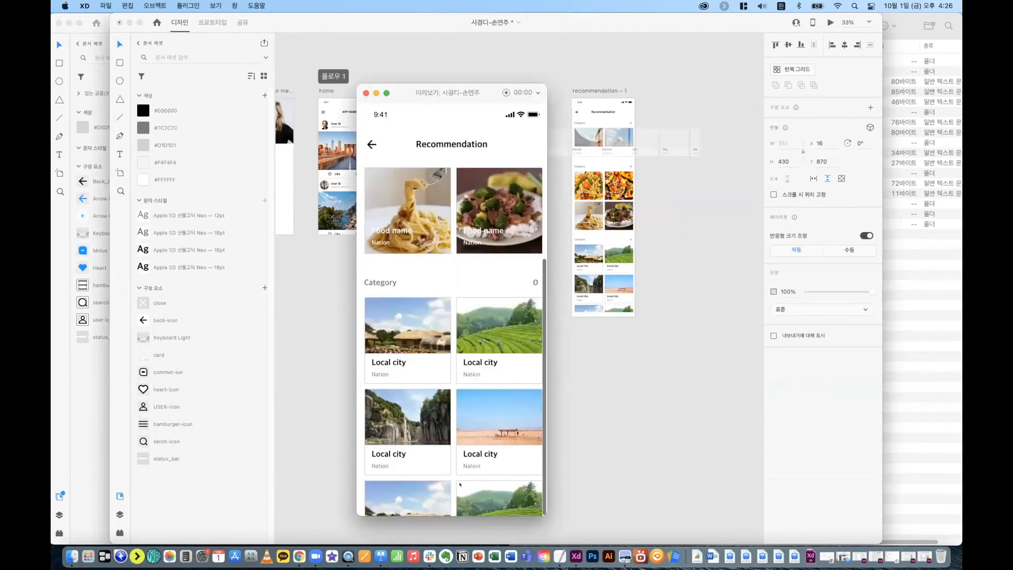
pyautogui.scroll(5, 462, 442)
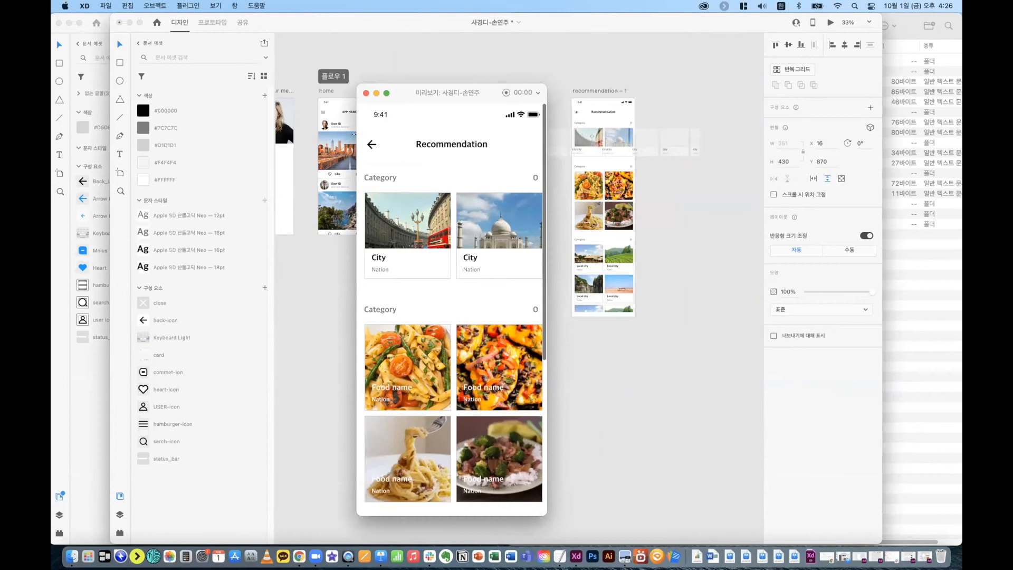
pyautogui.click(366, 93)
# Step: Preview the recommendation – 1 artboard, scroll its Local city section, and close the preview
pyautogui.press('super+0')
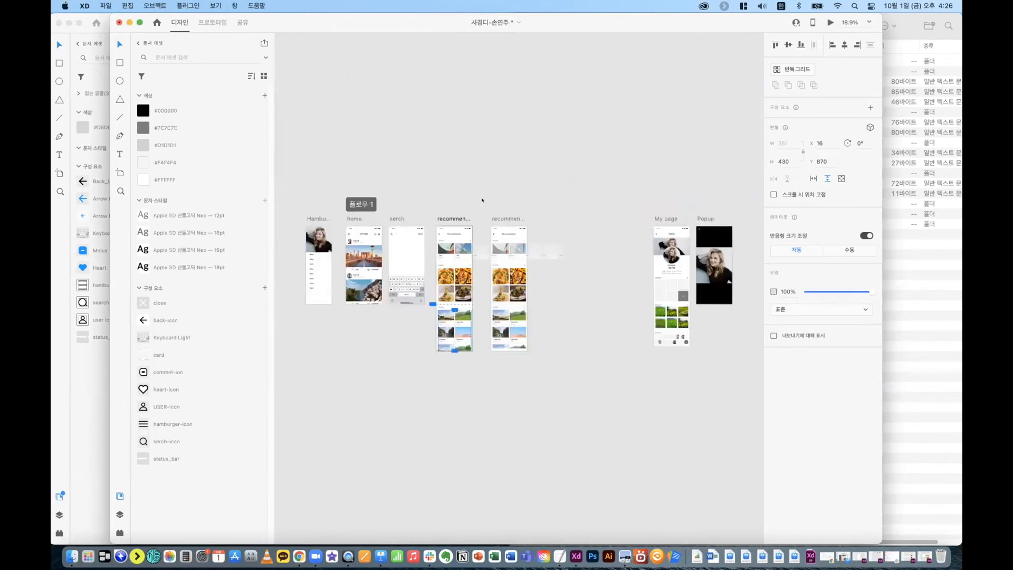
pyautogui.click(830, 22)
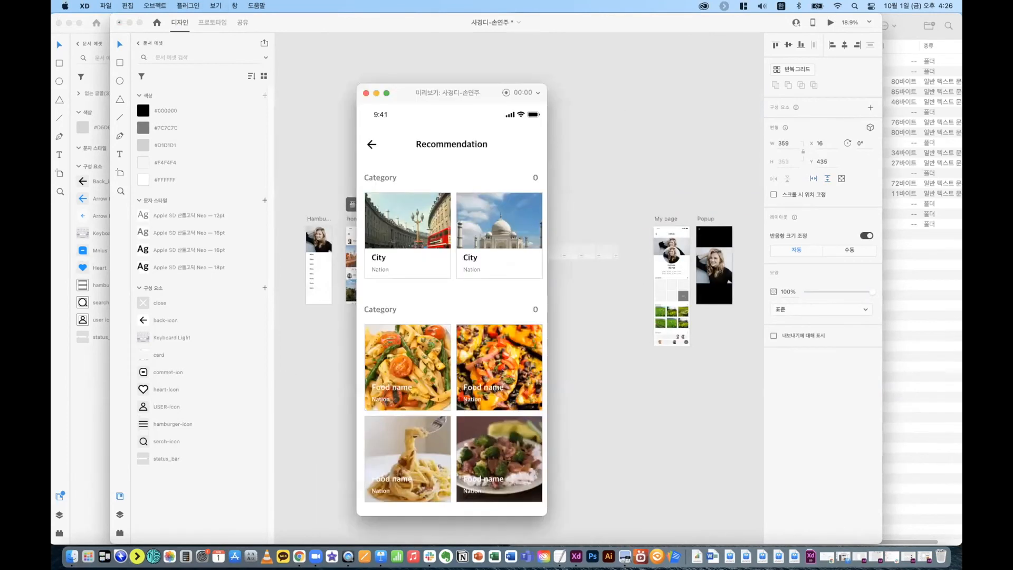
pyautogui.scroll(-3, 492, 393)
pyautogui.scroll(-5, 472, 510)
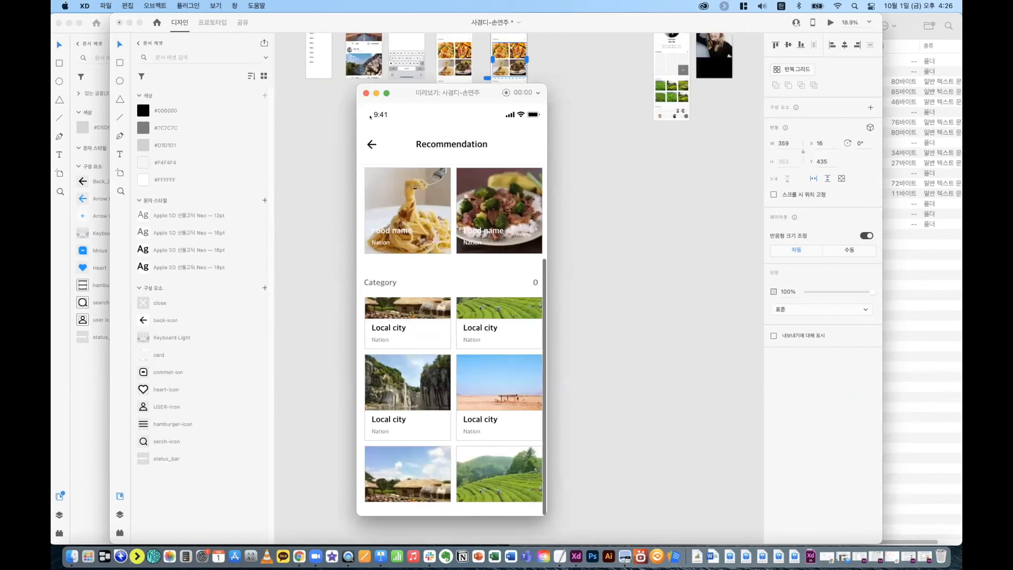
pyautogui.click(365, 93)
# Step: Extend the Local city repeat grid inside the recommendation artboard's scroll group to a height of about 1267
pyautogui.click(460, 93)
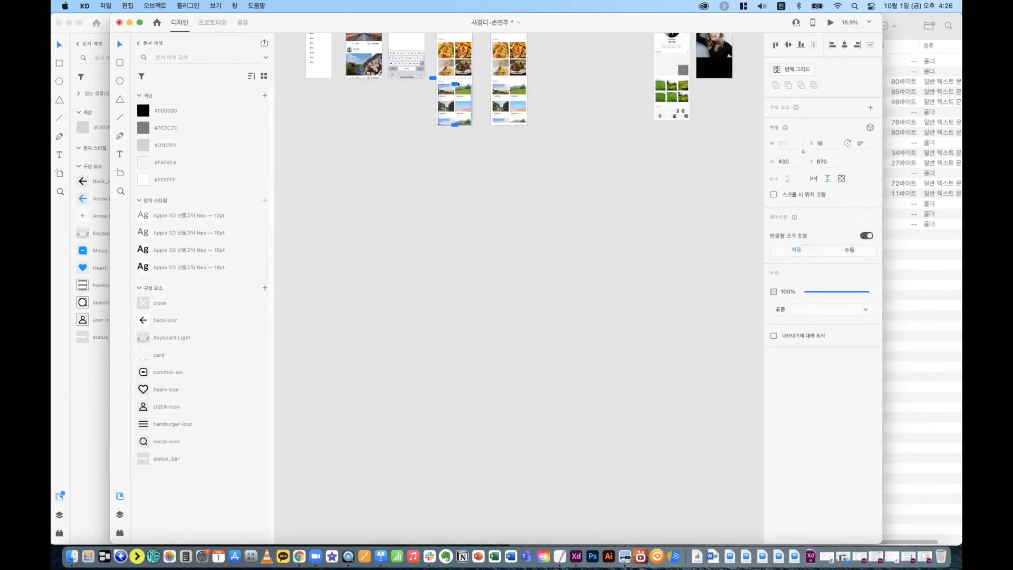
pyautogui.press('super+r')
pyautogui.moveTo(453, 189); pyautogui.dragTo(454, 199)
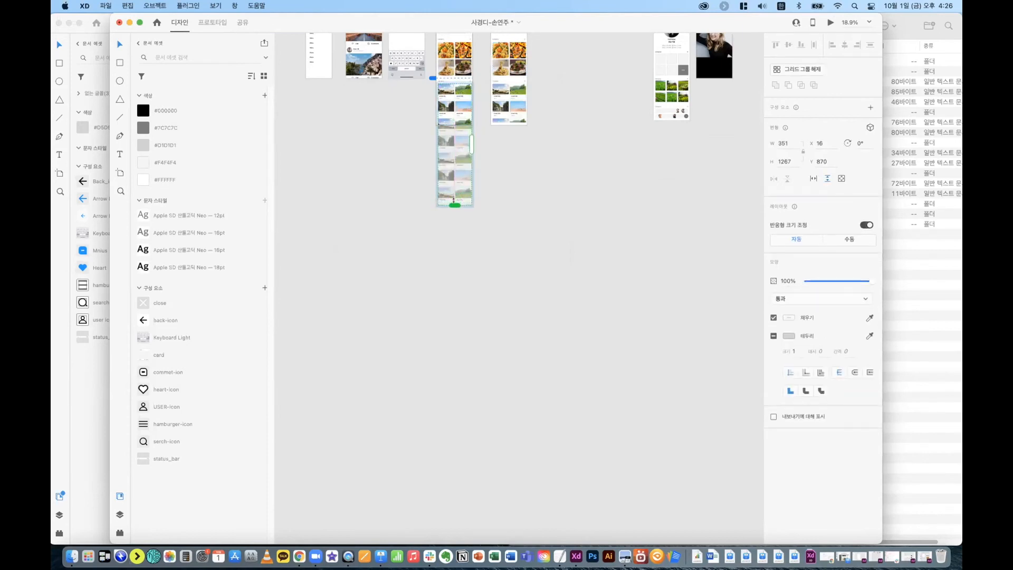
# Step: Lengthen the Local city repeat grid inside the scroll group on the recommendation – 1 artboard
pyautogui.press('super+x')
pyautogui.press('super+v')
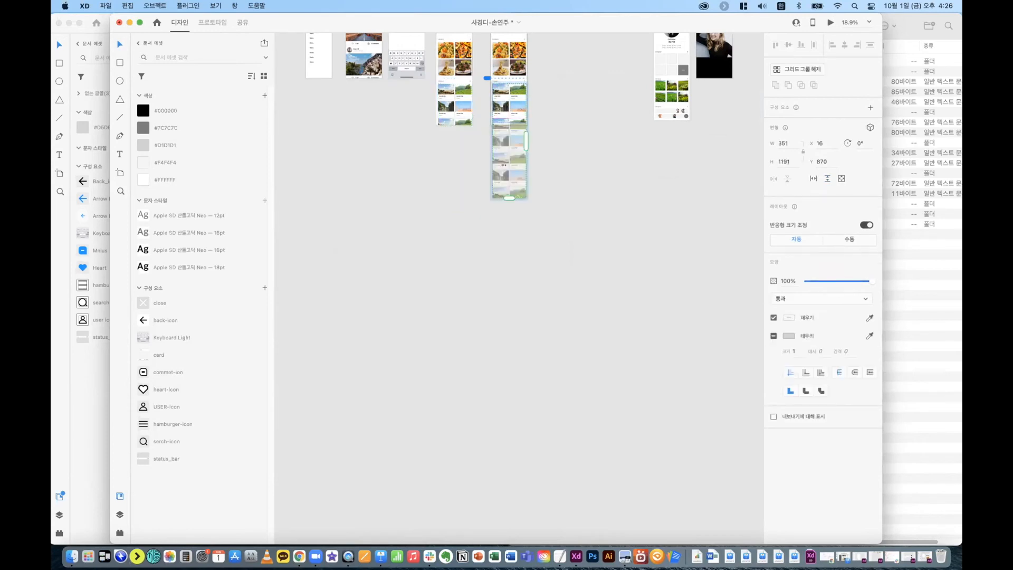
pyautogui.moveTo(503, 201); pyautogui.dragTo(509, 215)
pyautogui.press('super+z')
pyautogui.press('super+z')
pyautogui.press('super+z')
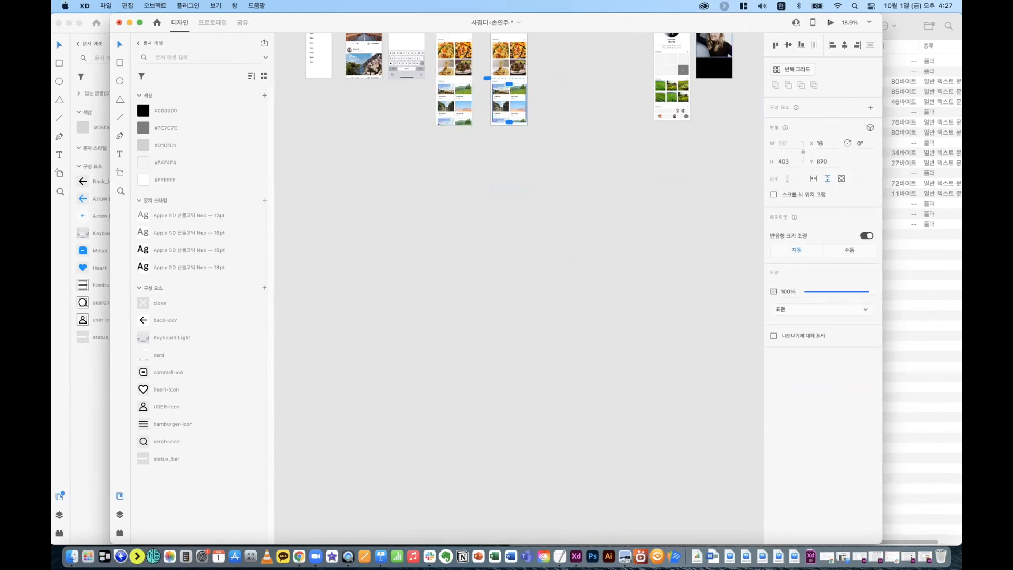
# Step: Preview the recommendation – 1 artboard, scroll down to the last Local city rows, and close the preview
pyautogui.press('super+Return')
pyautogui.scroll(-5, 452, 478)
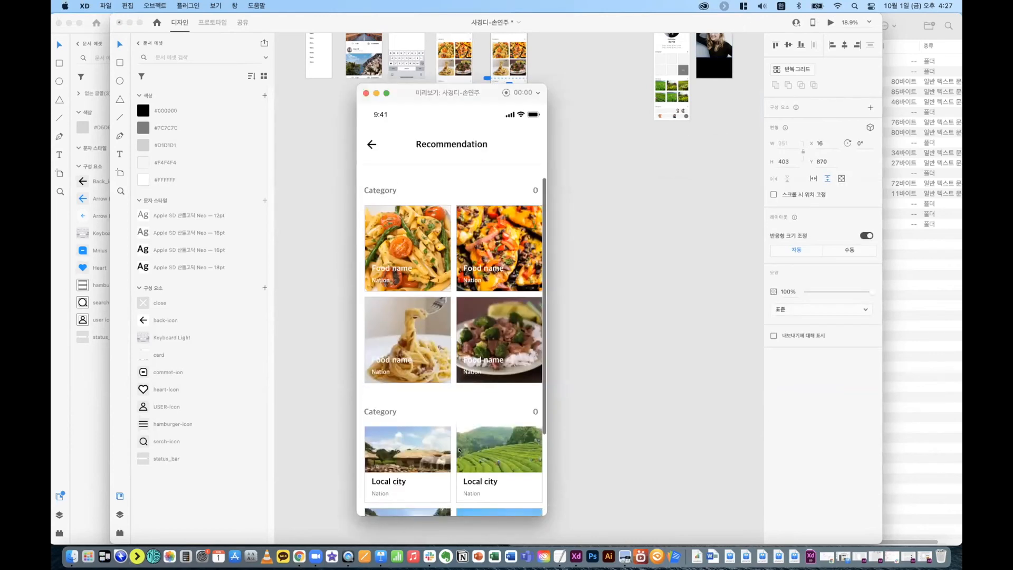
pyautogui.scroll(-4, 491, 441)
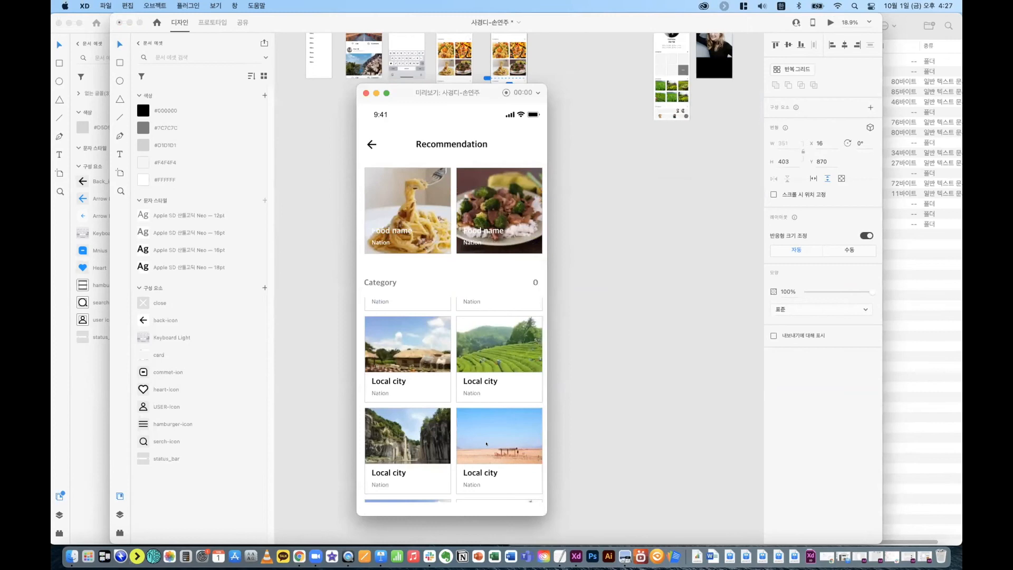
pyautogui.click(366, 93)
pyautogui.click(574, 231)
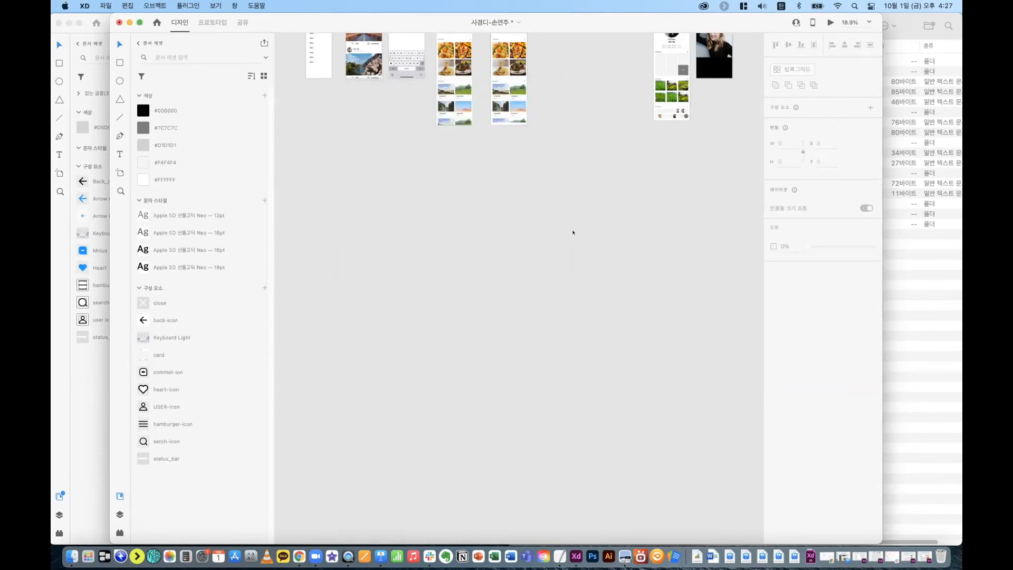
# Step: Adjust the lower edge of the Local city grid on recommendation – 1 to a height of about 1438
pyautogui.press('super+equal')
pyautogui.press('super+equal')
pyautogui.press('space')
pyautogui.scroll(10, 568, 230)
pyautogui.click(494, 136)
pyautogui.moveTo(488, 214); pyautogui.dragTo(486, 477)
pyautogui.press('super+z')
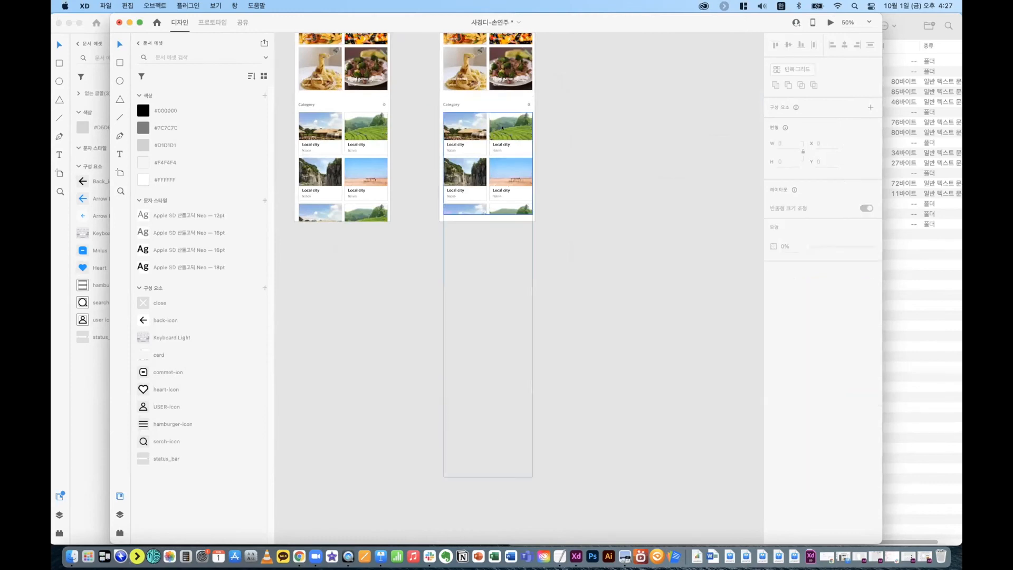
# Step: Preview recommendation – 1 again, scroll the page and its Local city group up and down, and close the preview
pyautogui.click(831, 23)
pyautogui.scroll(-3, 476, 429)
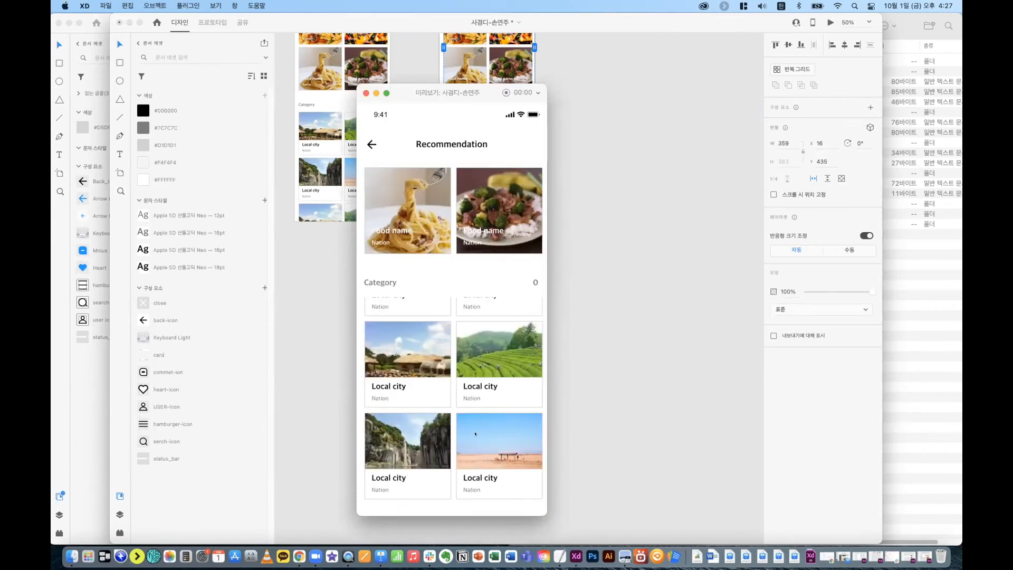
pyautogui.scroll(-5, 460, 451)
pyautogui.scroll(5, 461, 450)
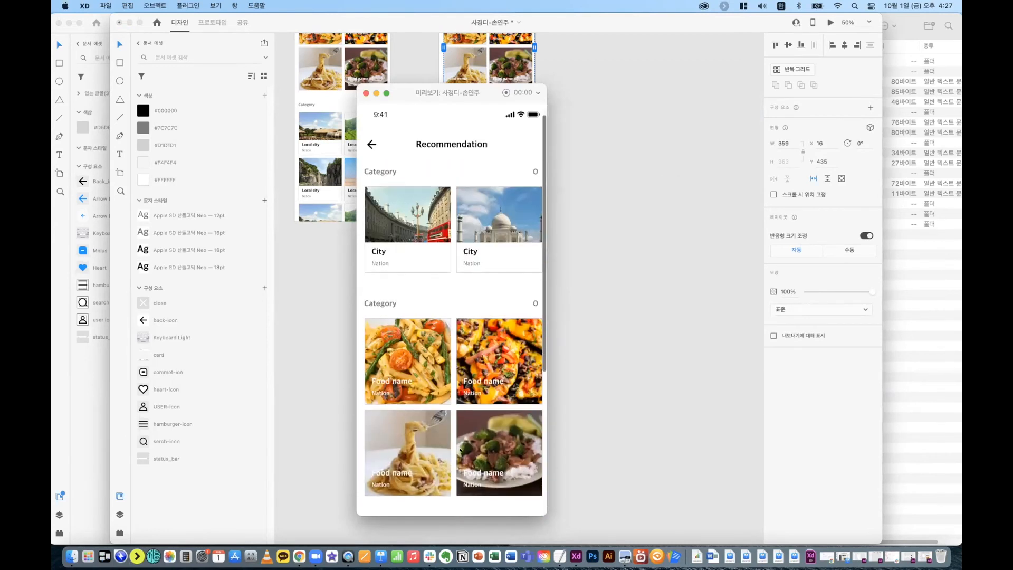
pyautogui.scroll(-2, 443, 370)
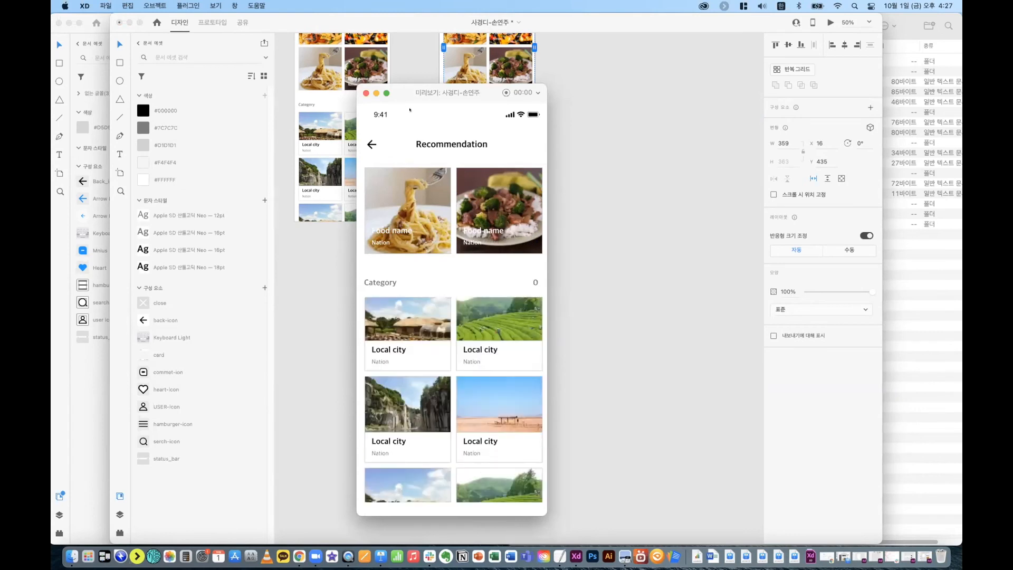
pyautogui.click(365, 93)
# Step: Inspect the full Local city grid inside the recommendation – 1 scroll group and deselect it
pyautogui.click(483, 141)
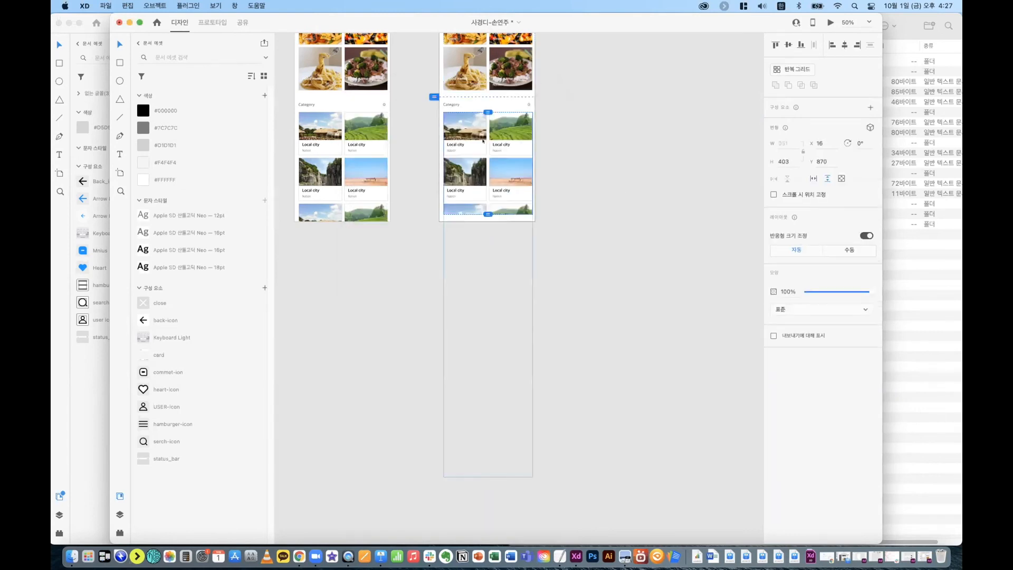
pyautogui.doubleClick(507, 185)
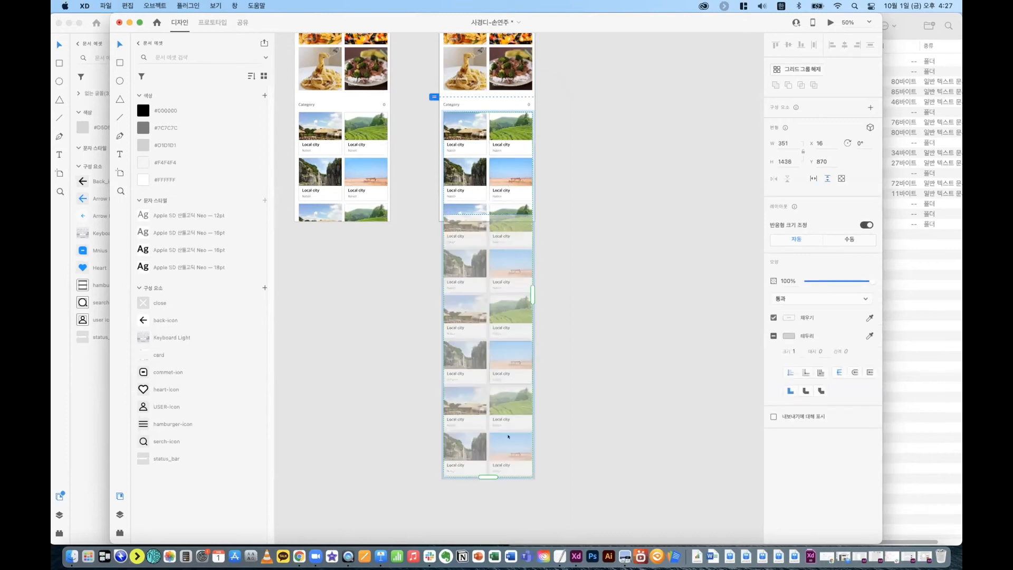
pyautogui.moveTo(484, 475)
pyautogui.mouseDown()
pyautogui.moveTo(487, 452)
pyautogui.moveTo(487, 478)
pyautogui.mouseUp()
pyautogui.click(590, 443)
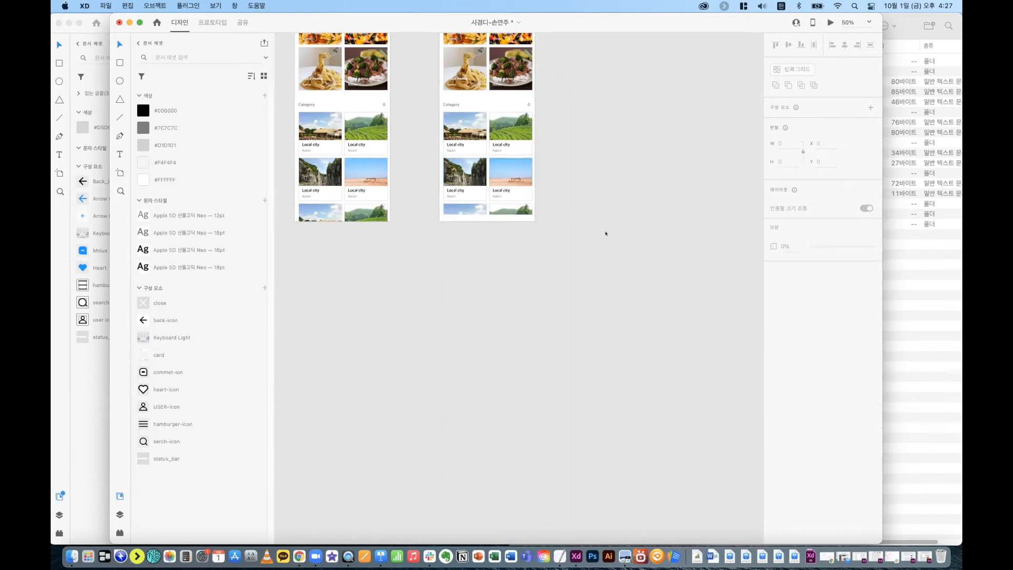
# Step: Enter the first Category repeat grid on the My page artboard and select its first placeholder square
pyautogui.press('super+minus')
pyautogui.hscroll(5, 616, 232)
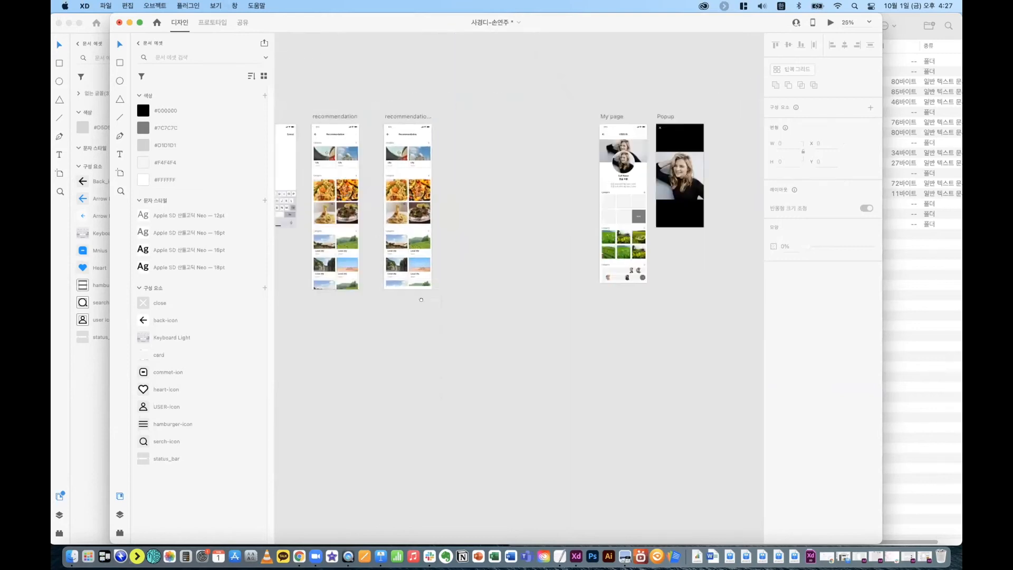
pyautogui.click(503, 213)
pyautogui.scroll(5, 503, 214)
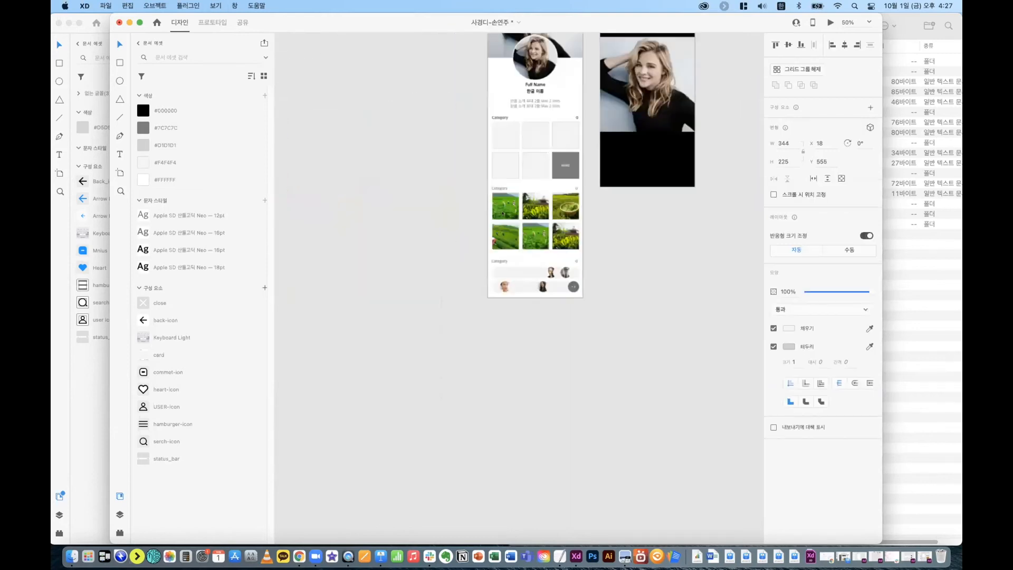
pyautogui.doubleClick(395, 232)
pyautogui.moveTo(395, 232); pyautogui.dragTo(428, 206)
pyautogui.press('super+z')
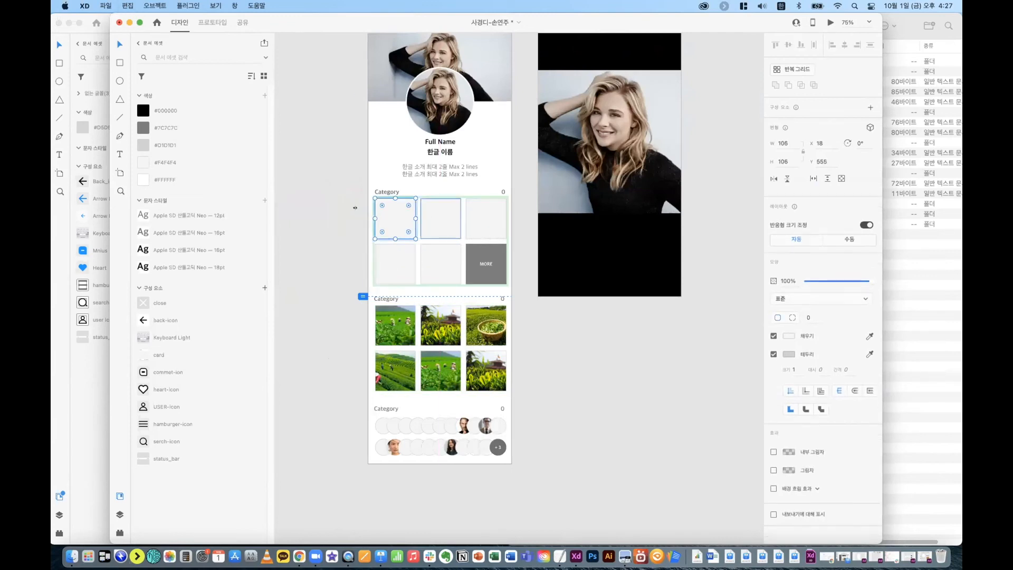
# Step: Try selecting the placeholder squares of My page's first Category grid together, and return to the whole grid
pyautogui.click(419, 206)
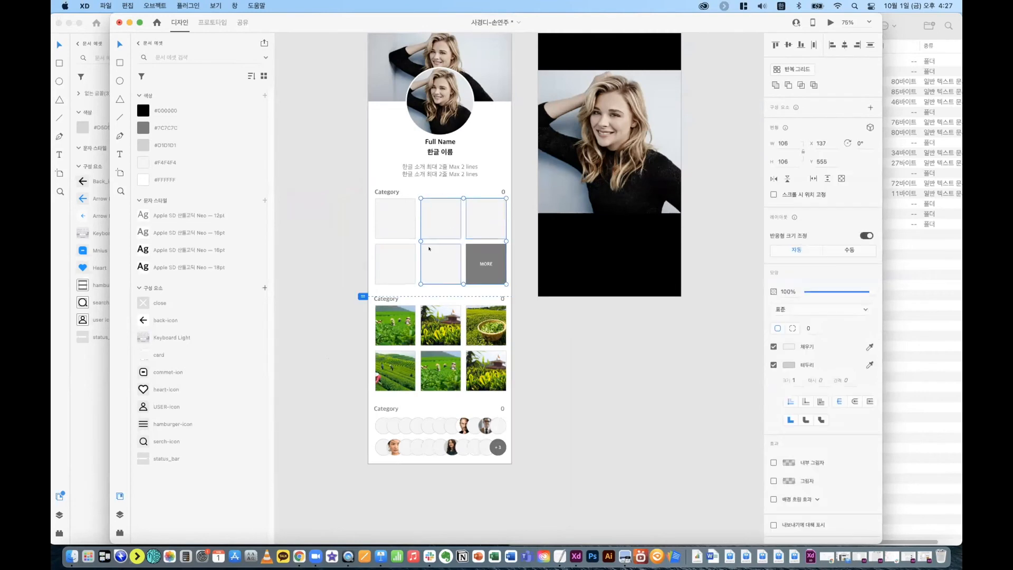
pyautogui.press('Escape')
pyautogui.click(452, 231)
pyautogui.keyDown('shift'); pyautogui.click(458, 263); pyautogui.keyUp('shift')
pyautogui.keyDown('shift'); pyautogui.click(491, 216); pyautogui.keyUp('shift')
pyautogui.keyDown('shift'); pyautogui.click(409, 247); pyautogui.keyUp('shift')
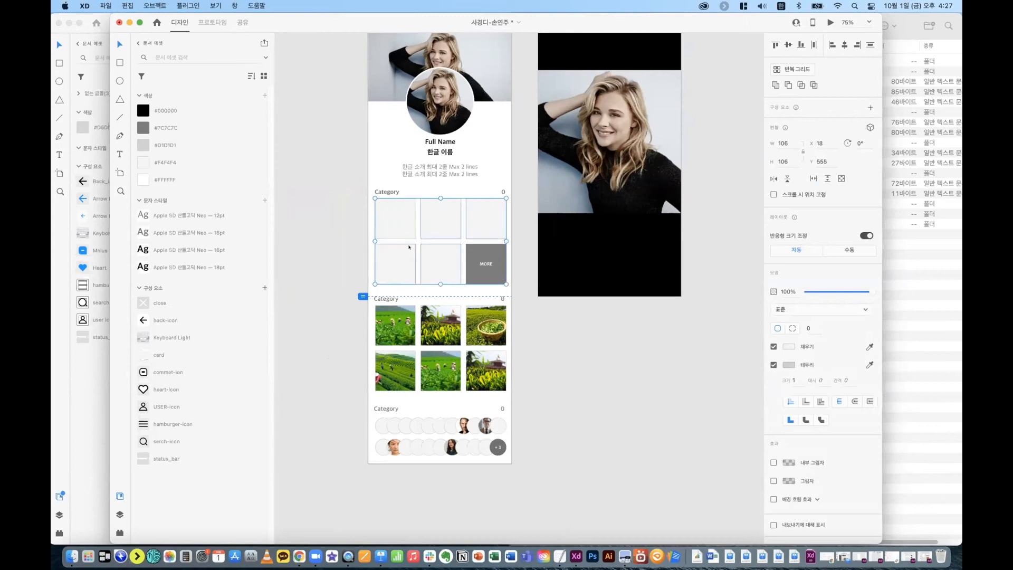
pyautogui.press('Escape')
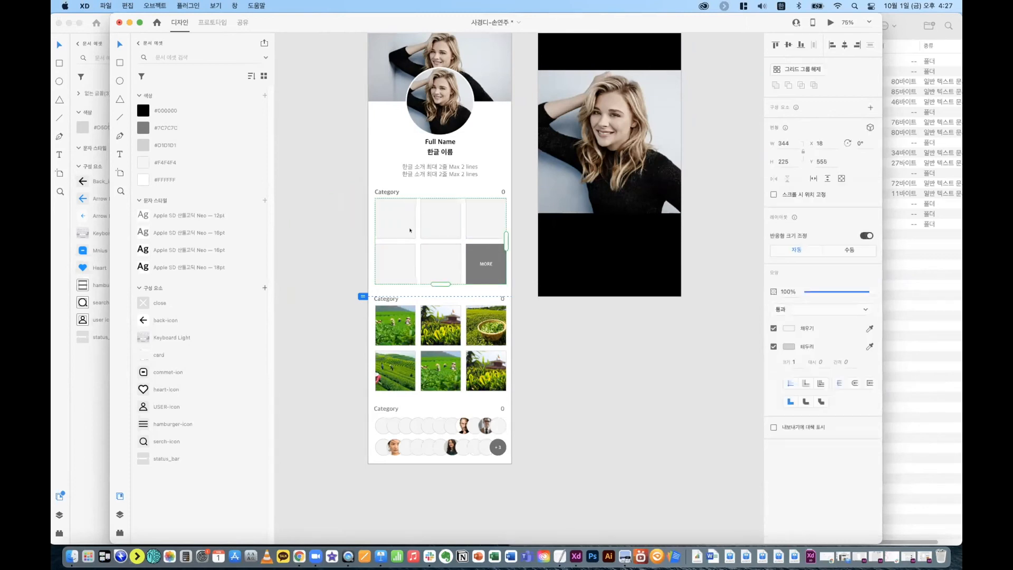
# Step: Fill the first Category repeat grid on My page with all the images from the 1_Home_Image folder
pyautogui.doubleClick(410, 230)
pyautogui.press('super+Tab')
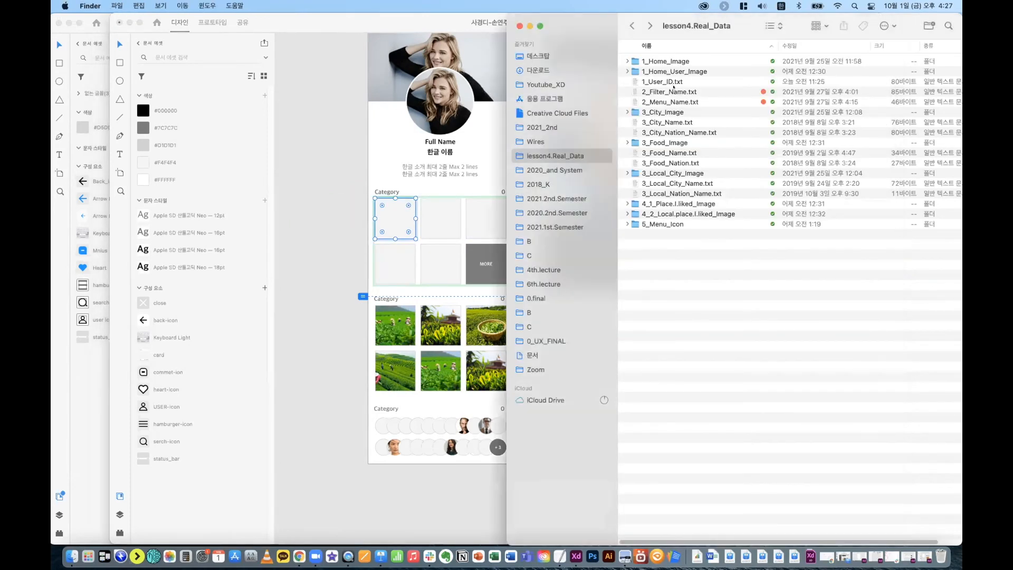
pyautogui.doubleClick(673, 62)
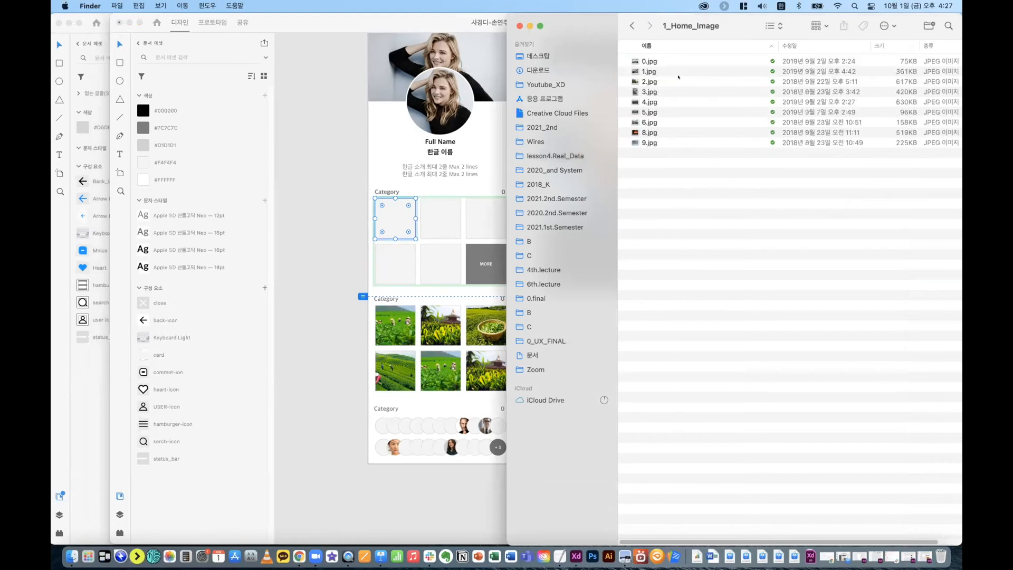
pyautogui.press('super+a')
pyautogui.moveTo(678, 77); pyautogui.dragTo(397, 222)
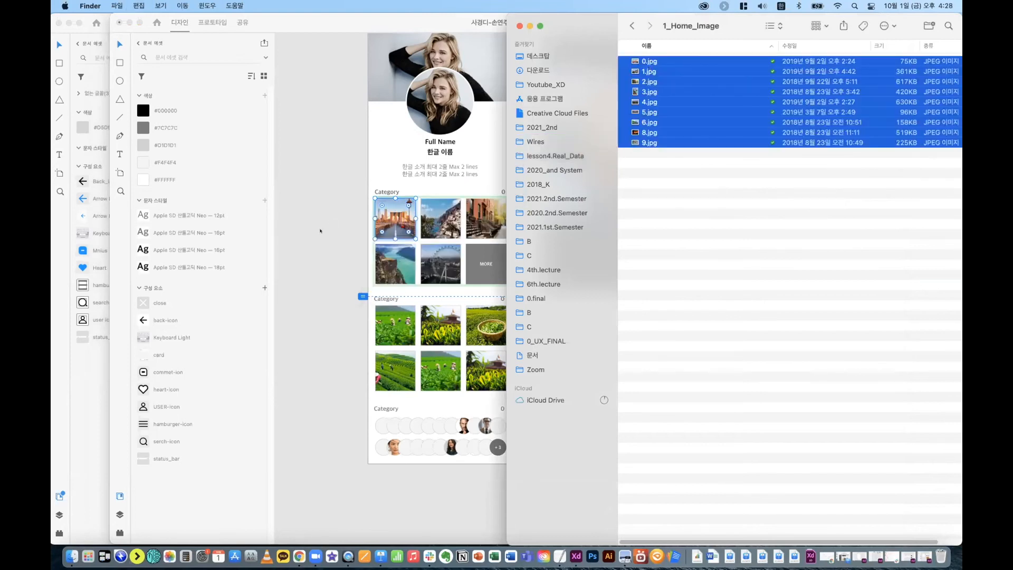
pyautogui.click(320, 231)
pyautogui.press('Escape')
pyautogui.click(434, 225)
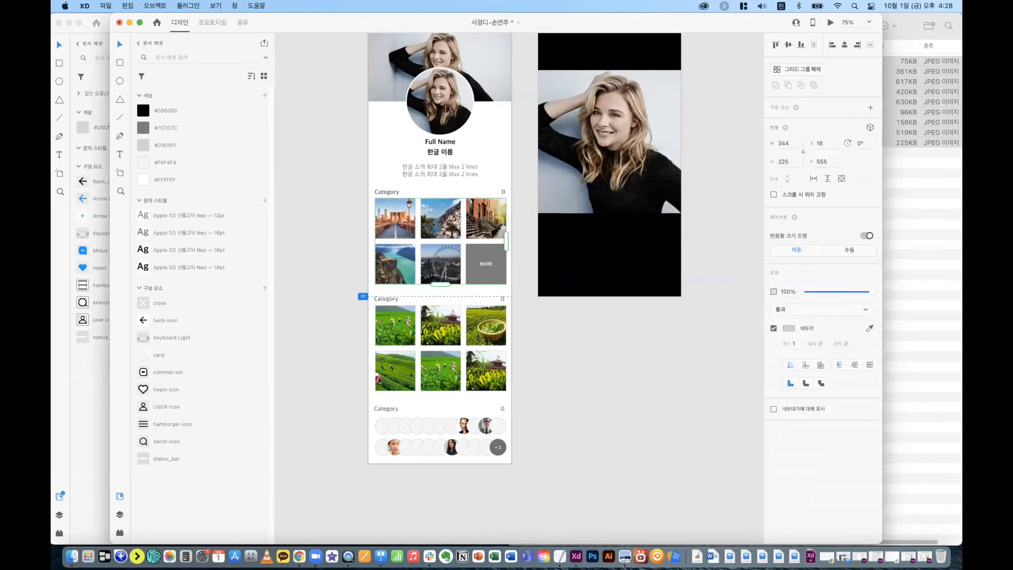
# Step: Undo the Category image fill, try dropping the same images onto the selected placeholder squares together, and revert the squares to blank
pyautogui.press('super+z')
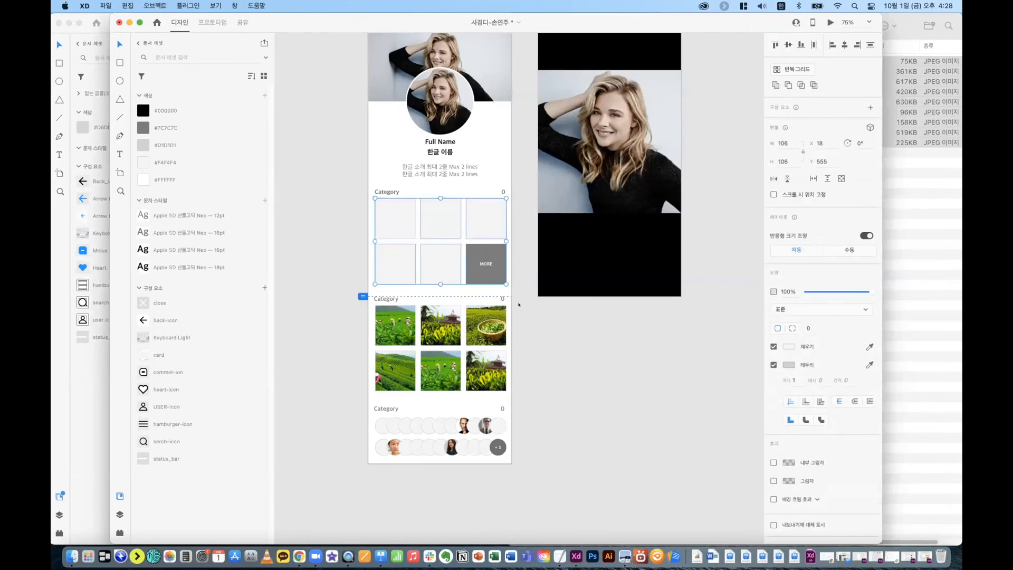
pyautogui.moveTo(909, 69); pyautogui.dragTo(450, 206)
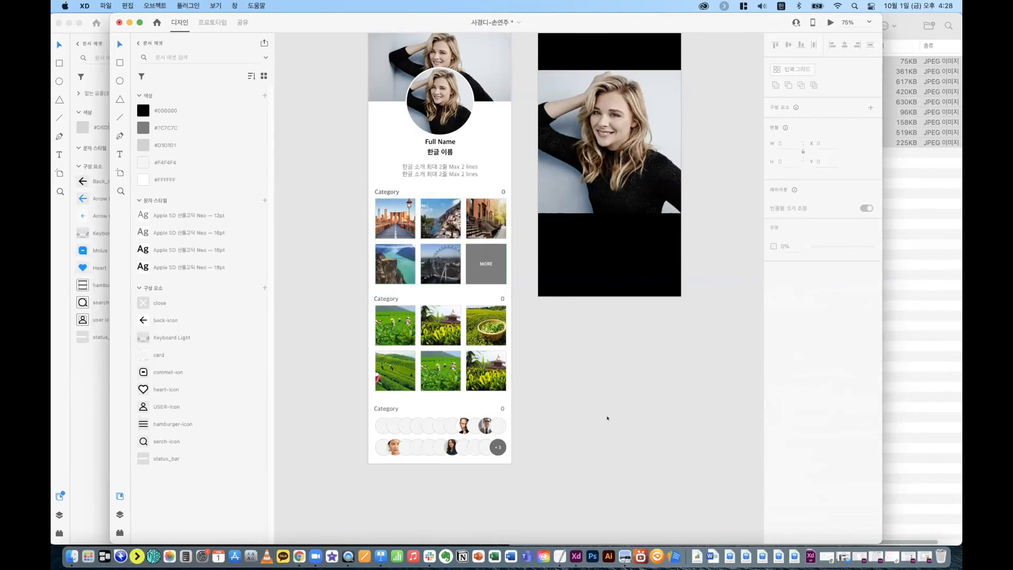
pyautogui.press('super+z')
pyautogui.press('super+z')
pyautogui.press('super+z')
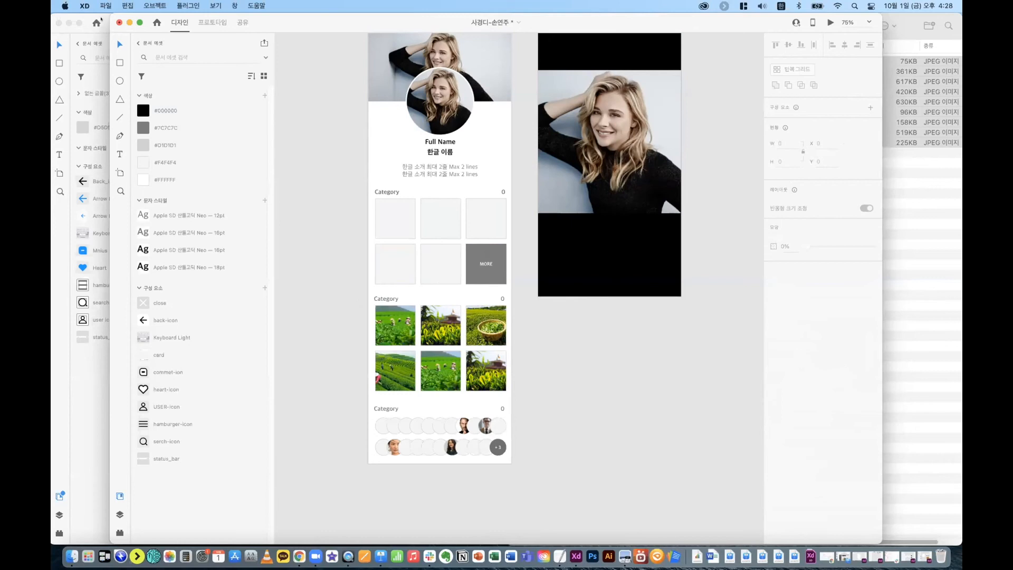
# Step: Save the document as a local file in the Downloads folder, with a suffix added to its file name
pyautogui.press('super+s')
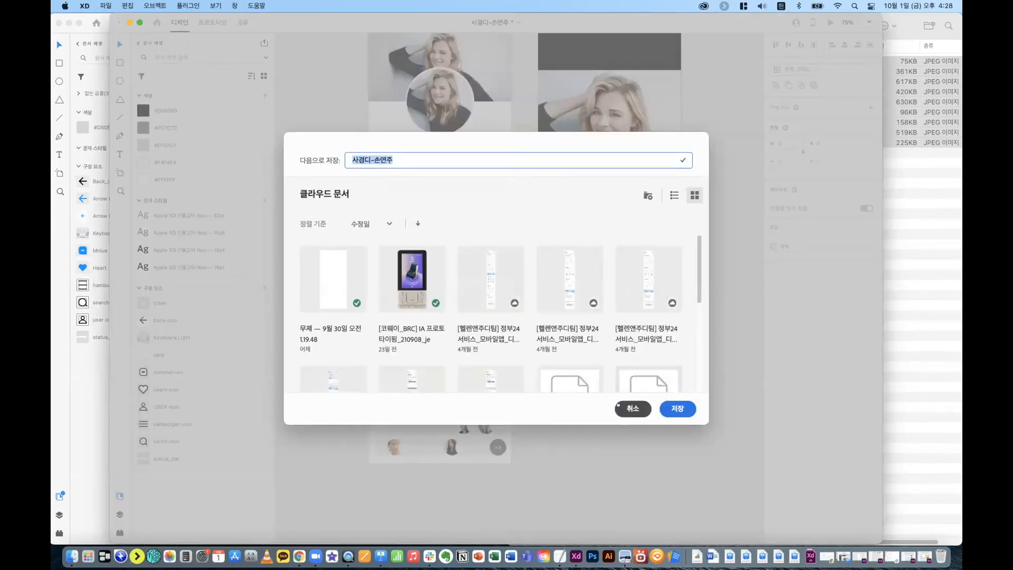
pyautogui.click(618, 405)
pyautogui.click(106, 5)
pyautogui.click(143, 139)
pyautogui.click(501, 245)
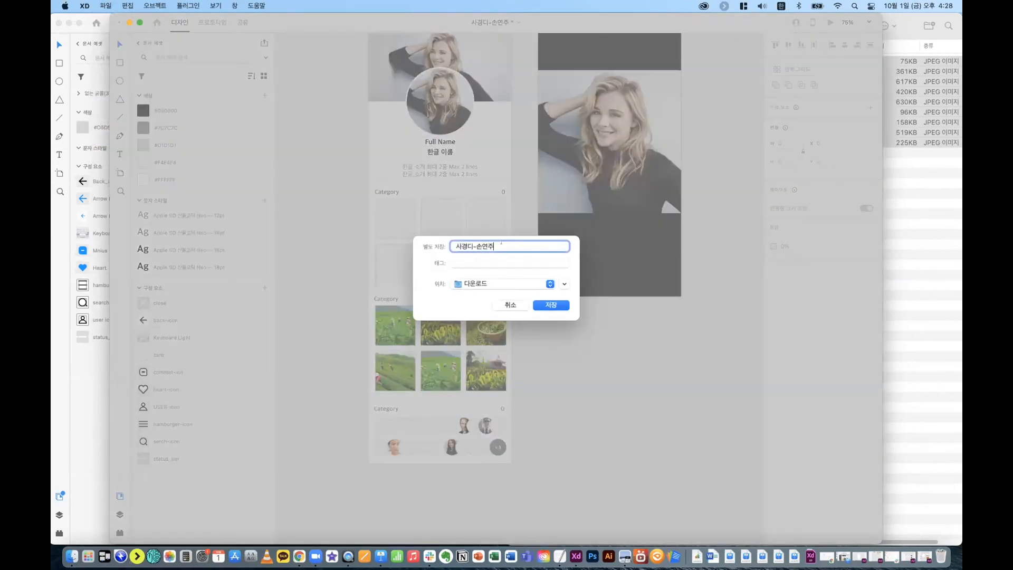
pyautogui.press('Return')
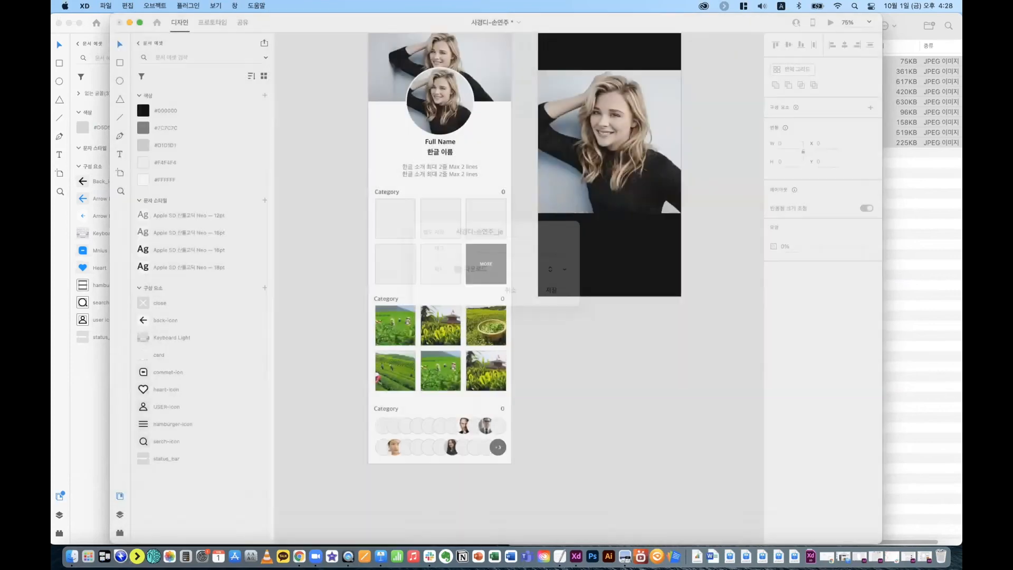
# Step: Close the two open documents and bring up the minimized lesson0.Template document
pyautogui.press('super+w')
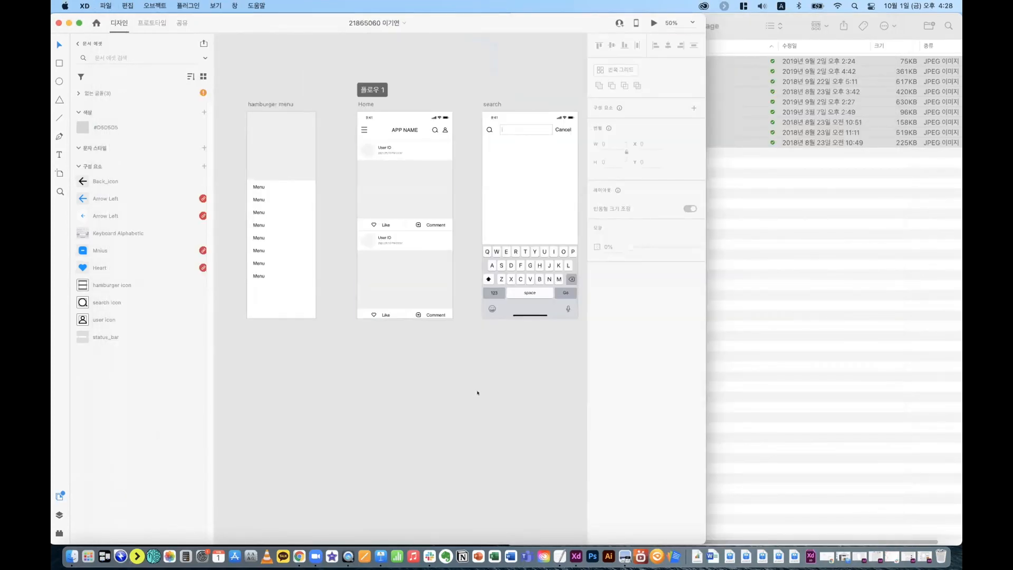
pyautogui.press('super+w')
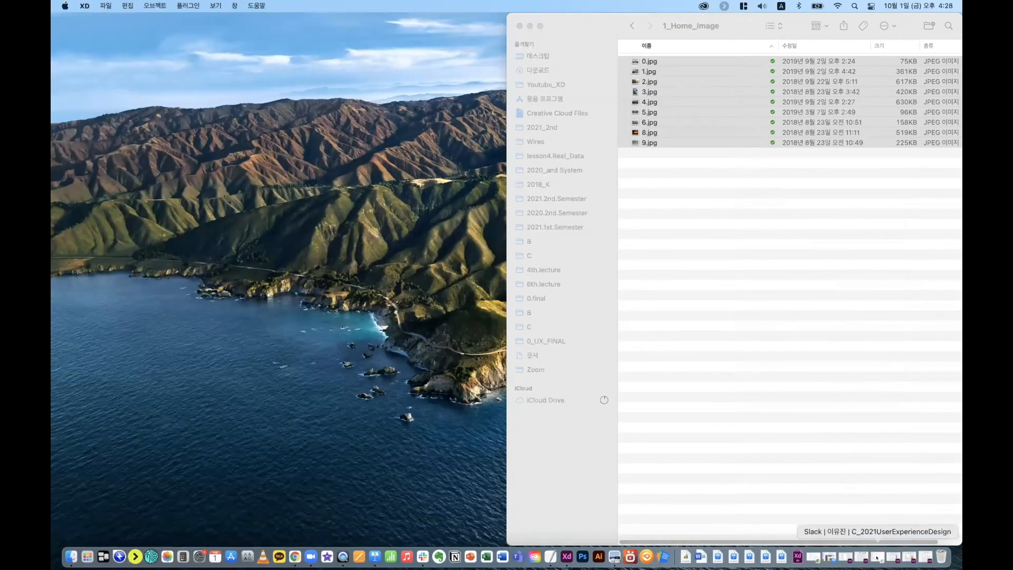
pyautogui.click(893, 556)
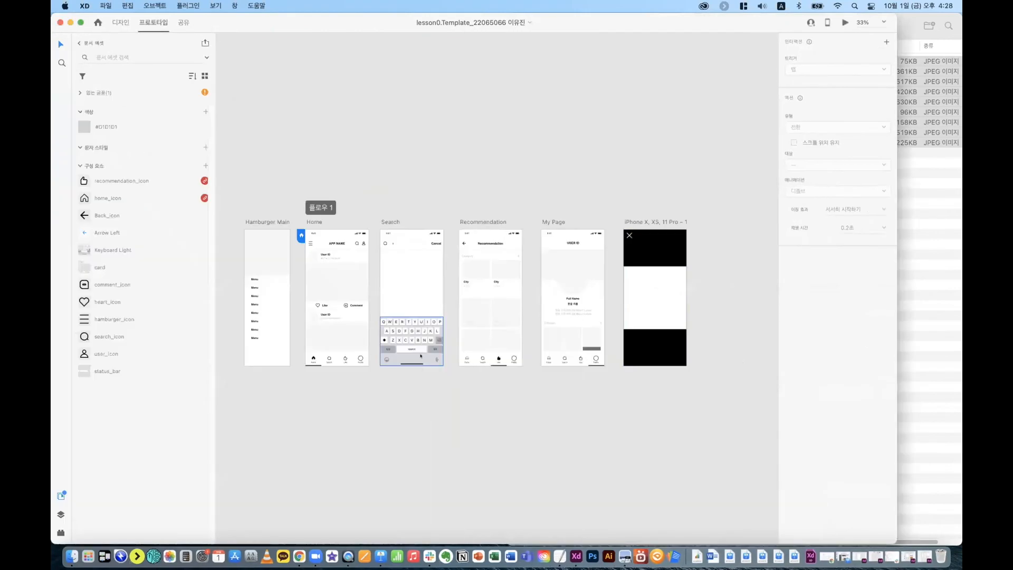
# Step: In design mode, try filling the image placeholders of the Home artboard's feed with all the 1_Home_Image files
pyautogui.click(314, 221)
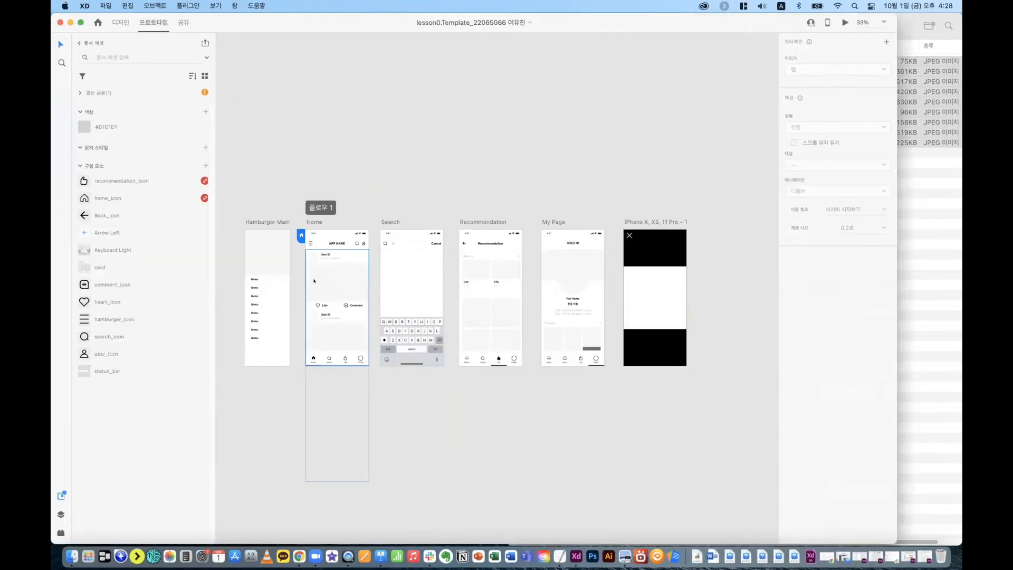
pyautogui.click(119, 22)
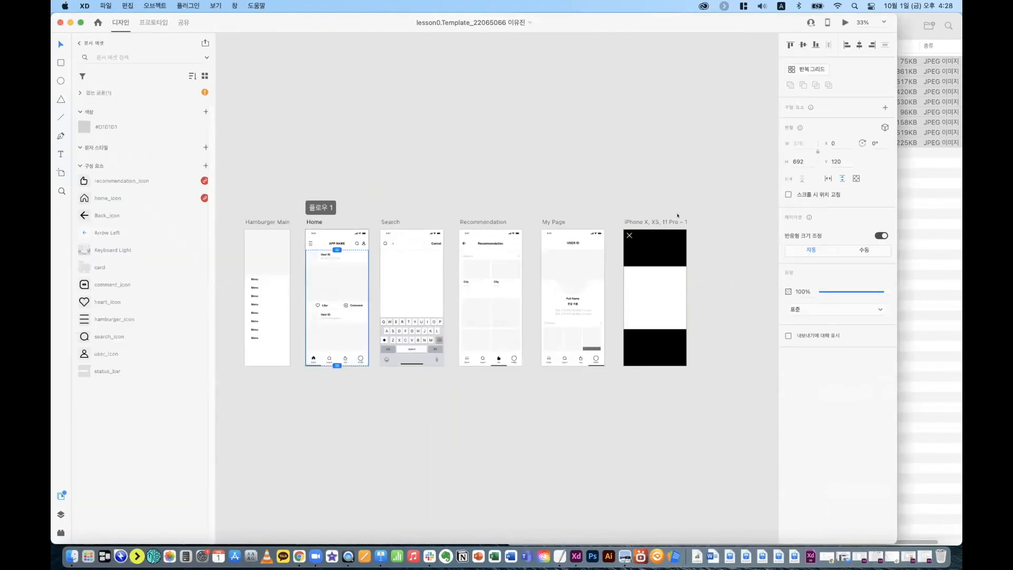
pyautogui.click(940, 256)
pyautogui.moveTo(648, 61); pyautogui.dragTo(372, 386)
pyautogui.click(453, 419)
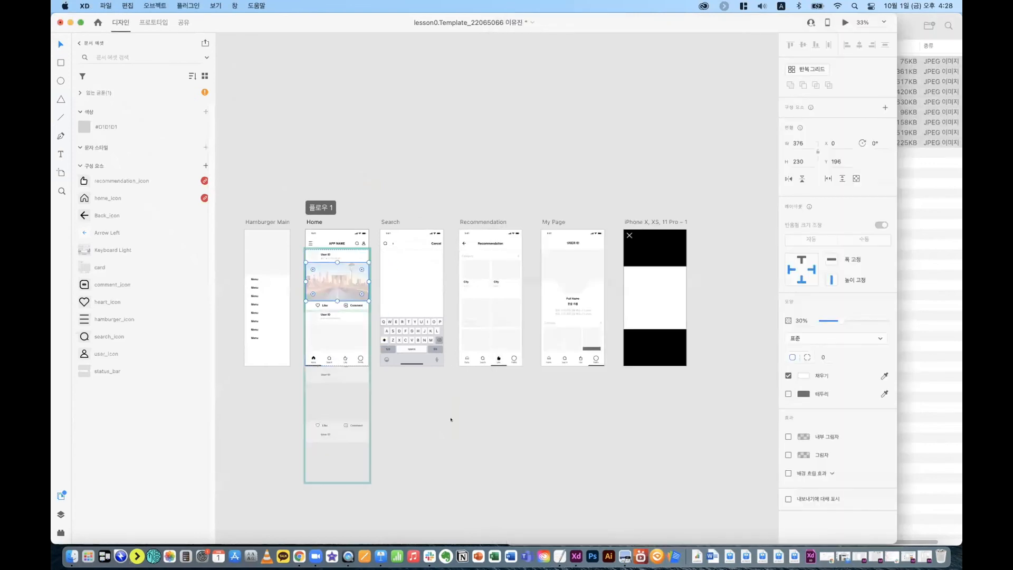
# Step: Set the opacity of the bridge photo in the first Home feed card to 100%
pyautogui.hscroll(3, 453, 418)
pyautogui.scroll(5, 452, 419)
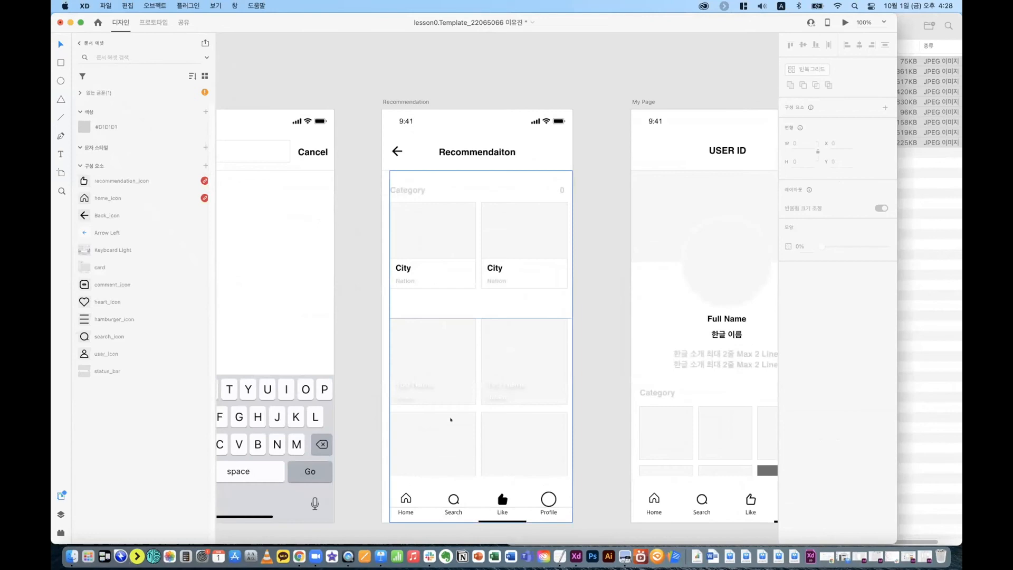
pyautogui.hscroll(-6, 452, 420)
pyautogui.scroll(-1, 451, 420)
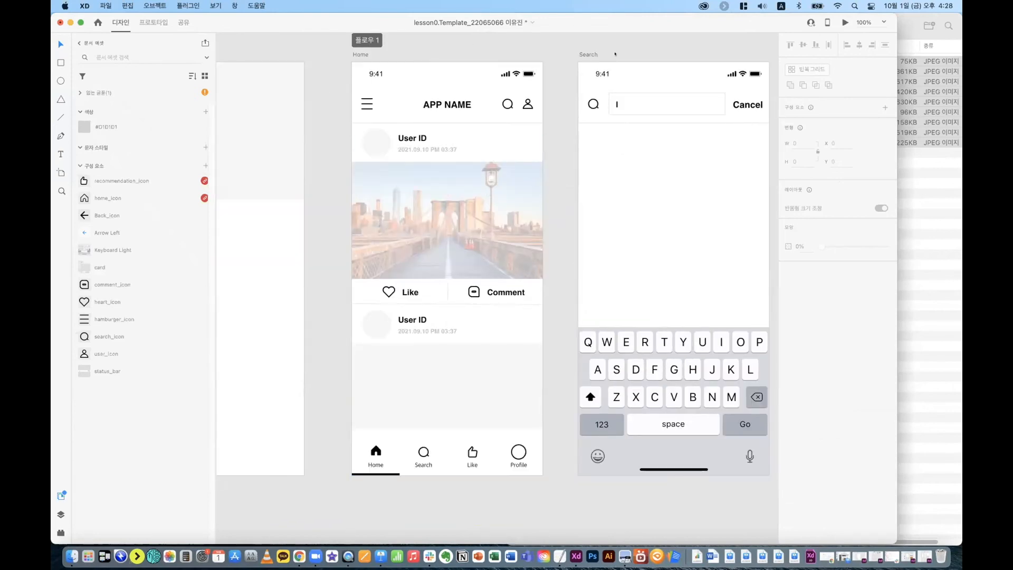
pyautogui.moveTo(597, 166); pyautogui.dragTo(608, 146)
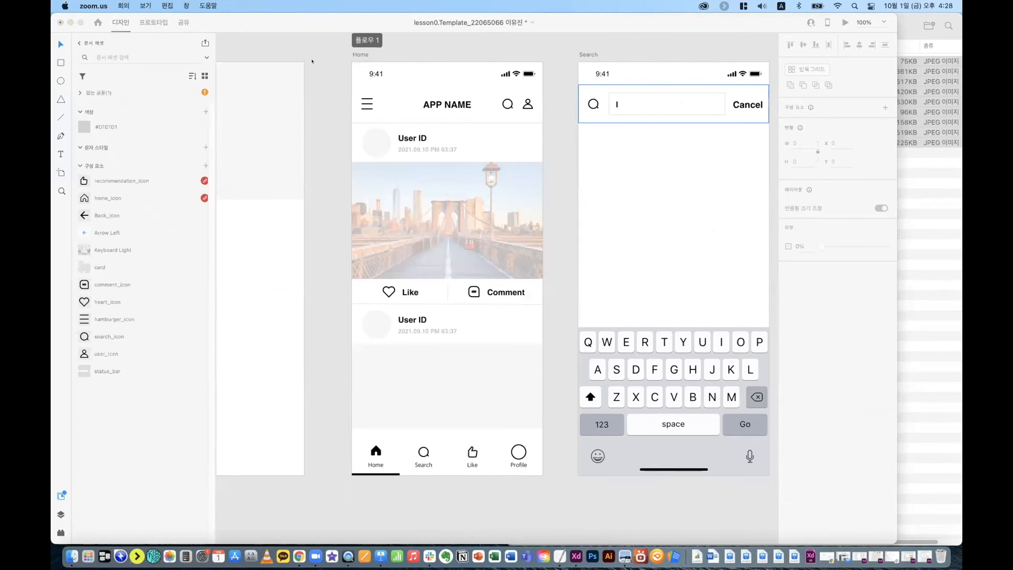
pyautogui.click(469, 200)
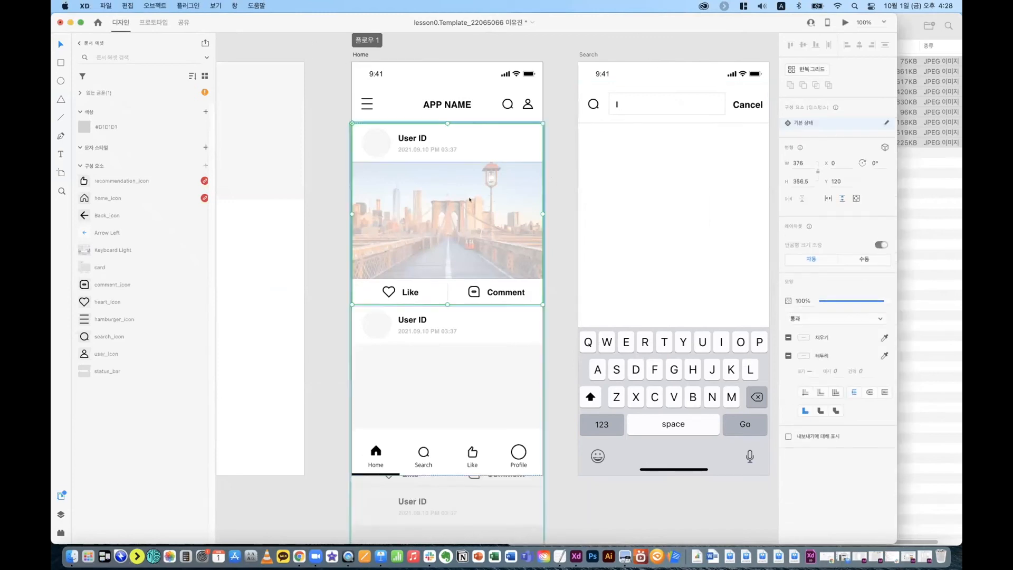
pyautogui.doubleClick(469, 200)
pyautogui.moveTo(842, 321); pyautogui.dragTo(891, 321)
pyautogui.click(564, 272)
# Step: Inspect the first Home feed card's image and ungroup the card's component inside the repeat grid
pyautogui.click(453, 239)
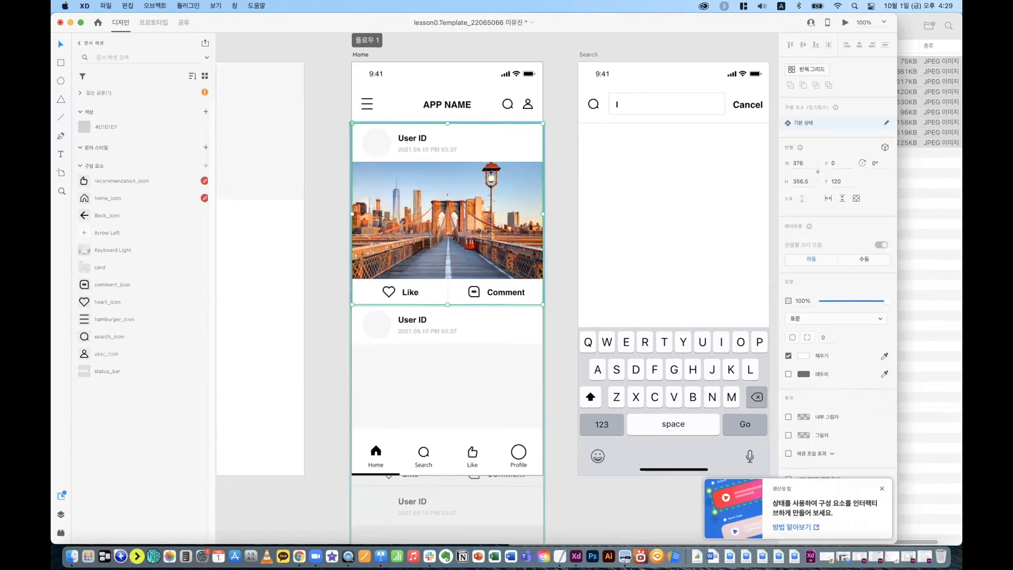
pyautogui.doubleClick(453, 239)
pyautogui.click(566, 189)
pyautogui.click(363, 136)
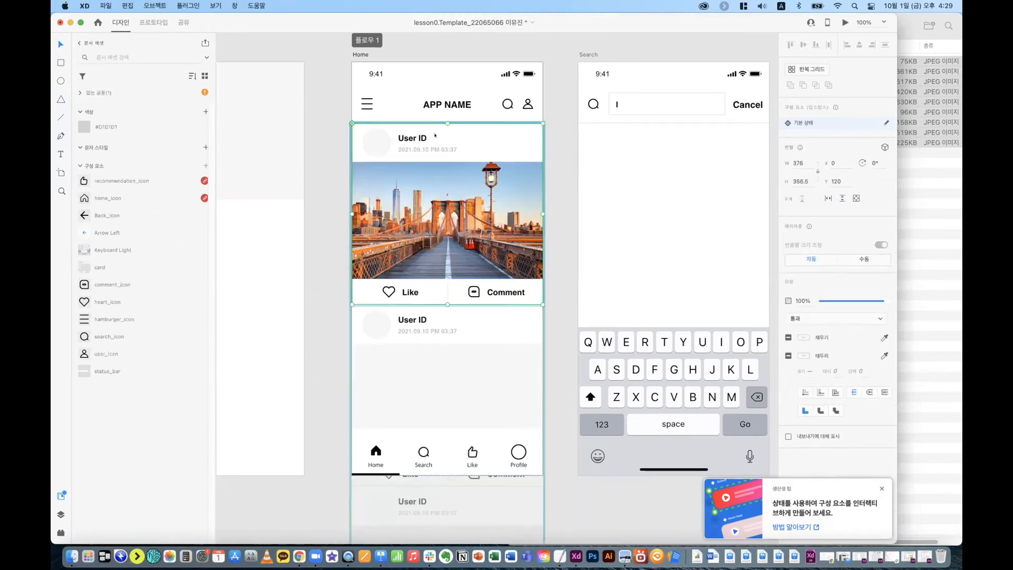
pyautogui.rightClick(493, 139)
pyautogui.click(550, 298)
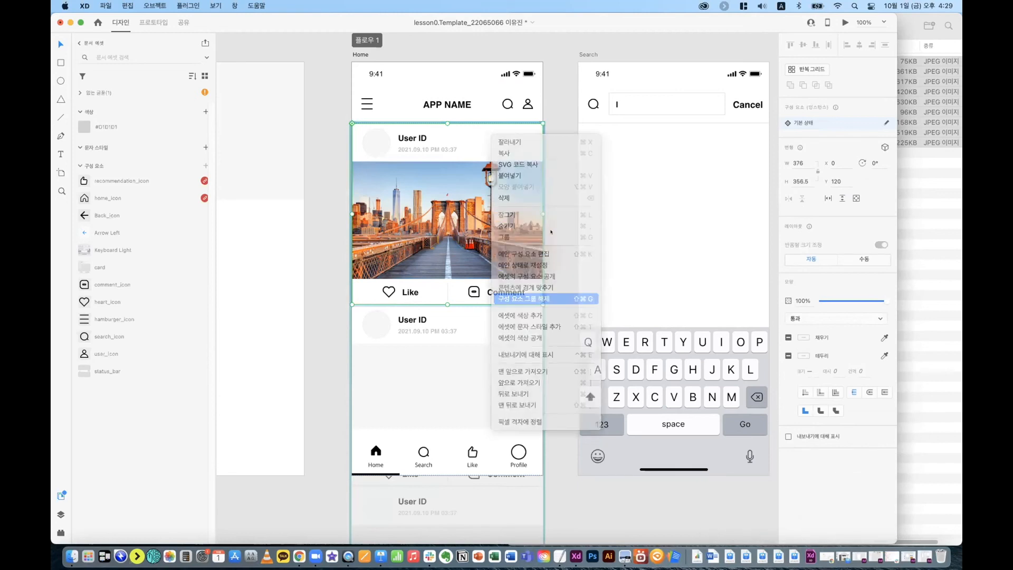
pyautogui.click(551, 231)
# Step: Fill the image placeholders of the Home feed's repeat grid with all the 1_Home_Image files
pyautogui.click(950, 206)
pyautogui.moveTo(599, 110); pyautogui.dragTo(315, 280)
pyautogui.click(315, 280)
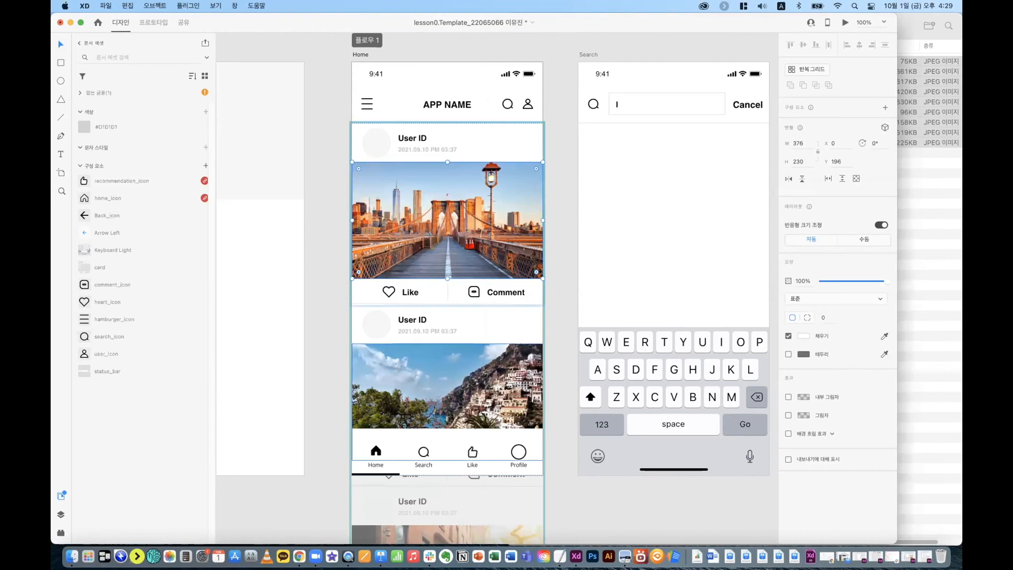
pyautogui.press('super+minus')
pyautogui.press('super+minus')
pyautogui.press('super+minus')
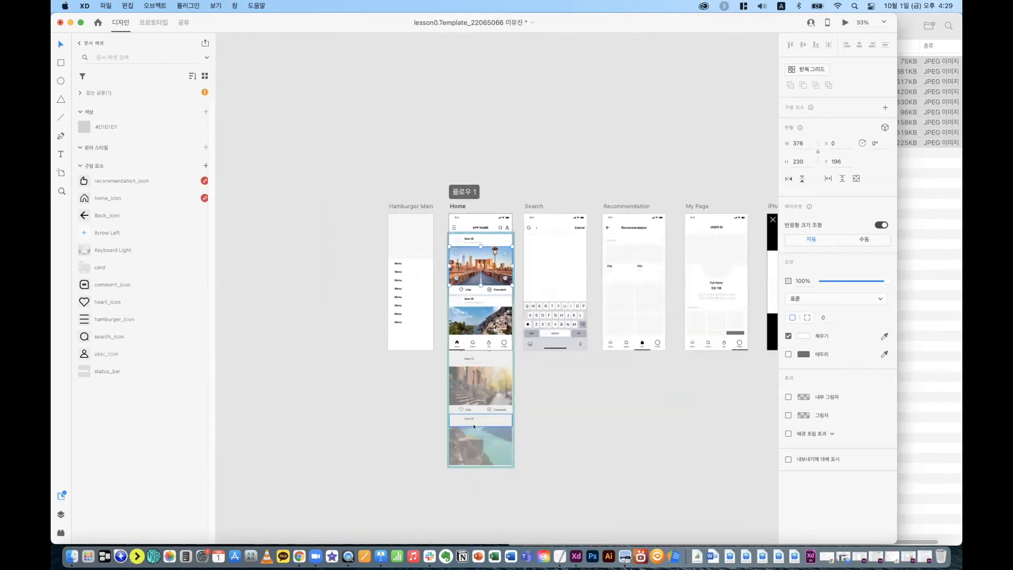
pyautogui.hscroll(5, 607, 413)
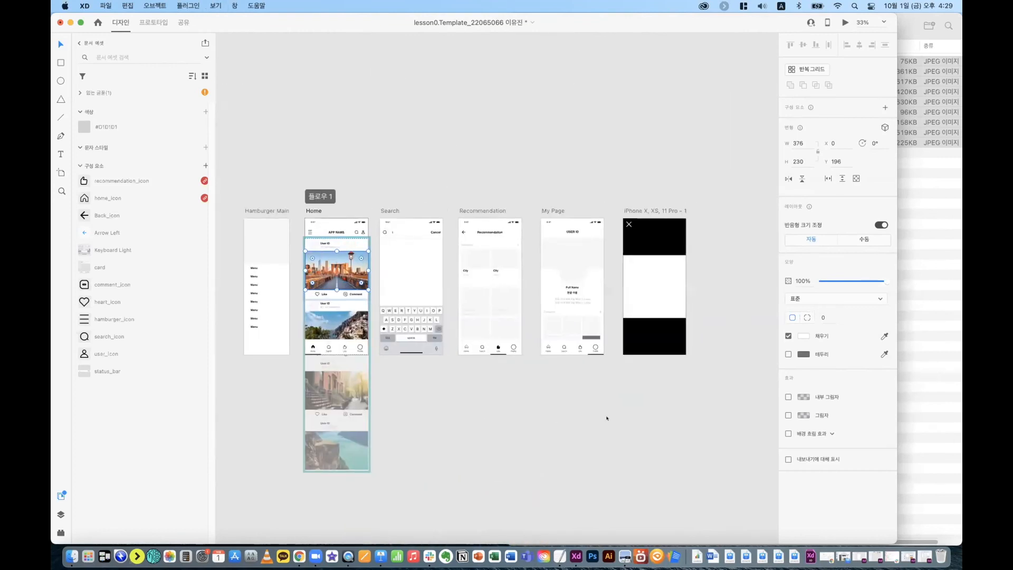
# Step: In prototype mode, remove the link from My Page's scroll group to the iPhone X, XS, 11 Pro – 1 artboard
pyautogui.click(574, 248)
pyautogui.hotkey('ctrl', 'Tab')
pyautogui.press('super+plus')
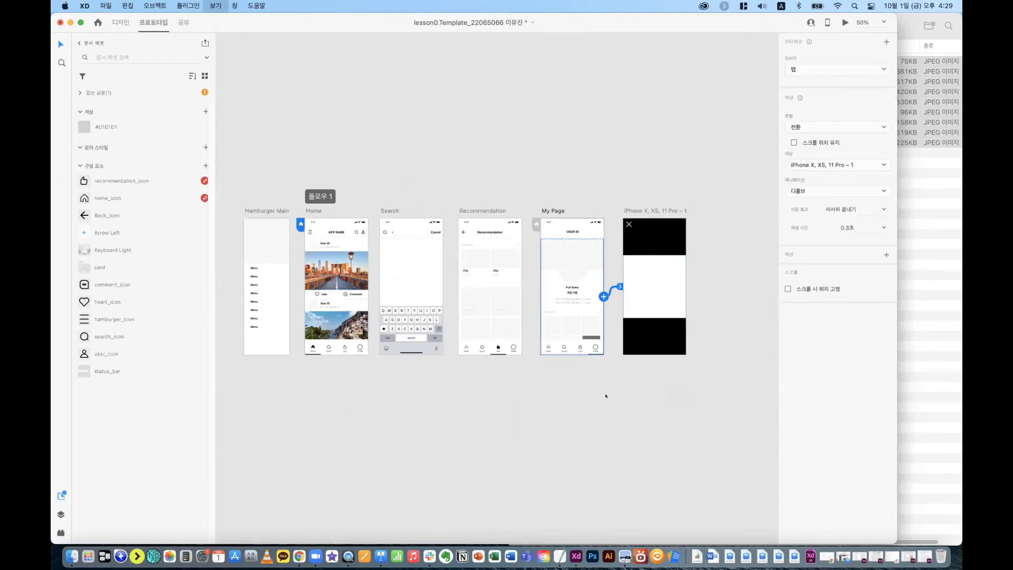
pyautogui.press('super+plus')
pyautogui.hscroll(5, 528, 238)
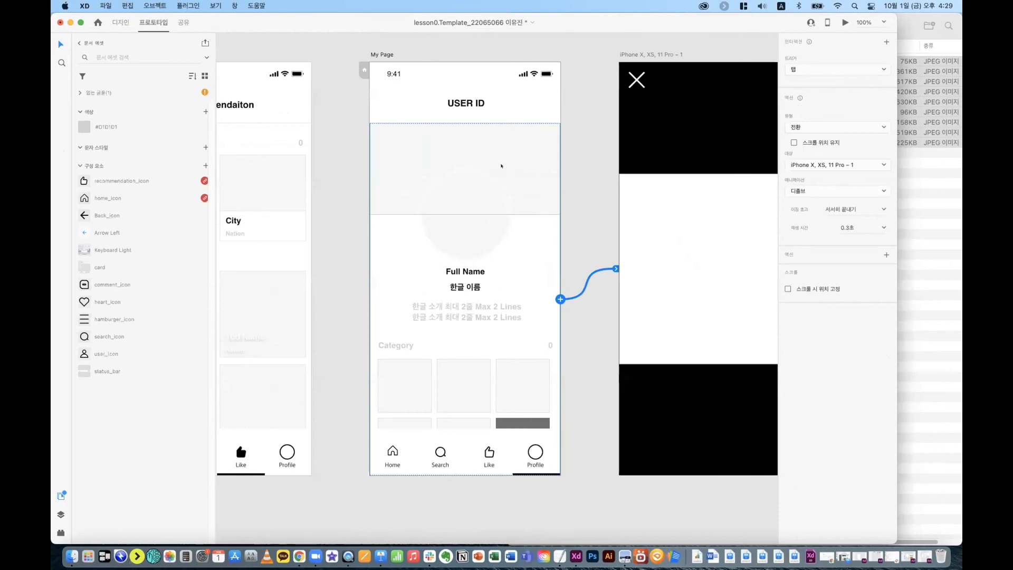
pyautogui.moveTo(585, 287); pyautogui.dragTo(567, 272)
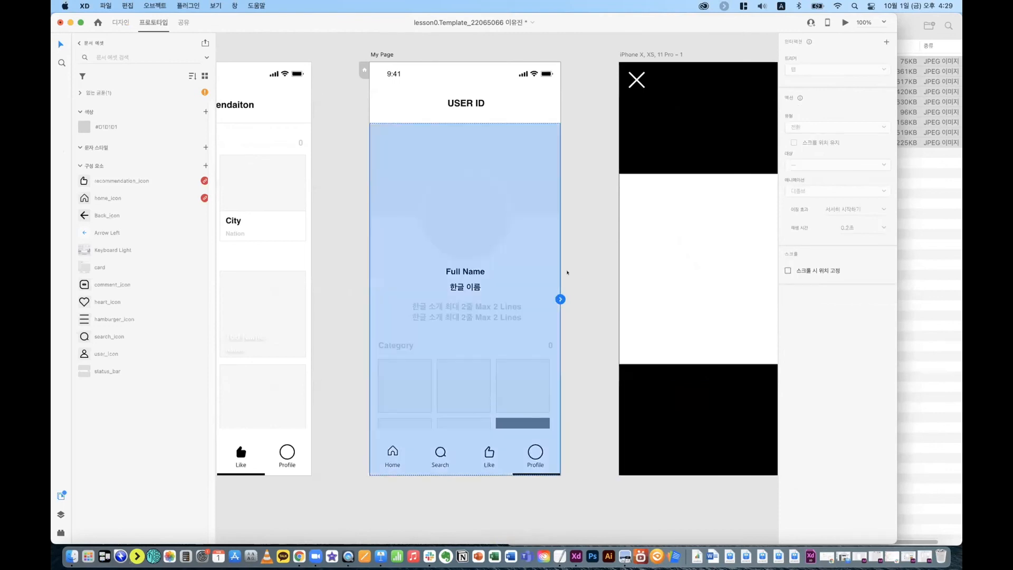
pyautogui.click(547, 272)
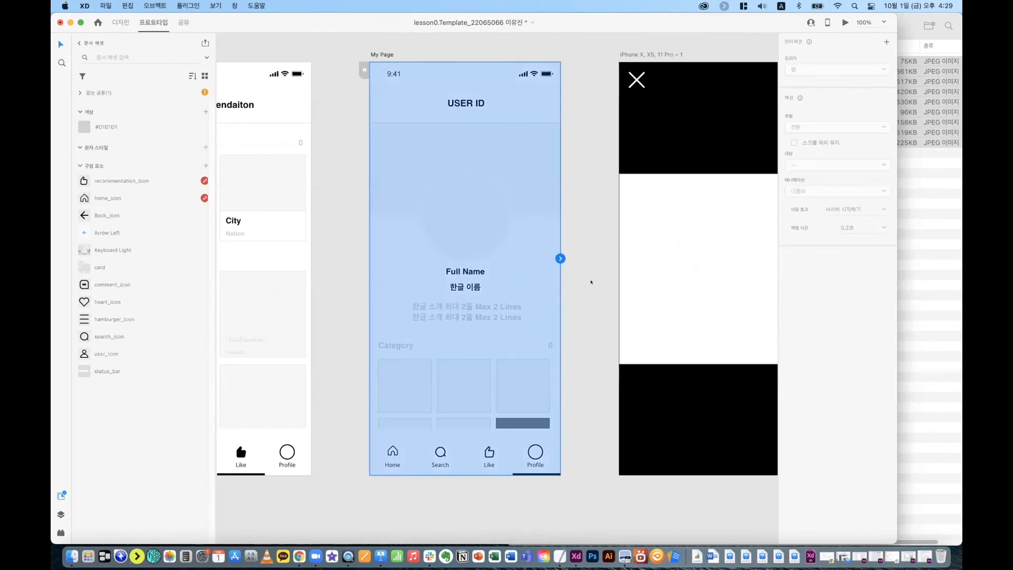
# Step: Link My Page's round profile image placeholder to the iPhone X, XS, 11 Pro – 1 artboard and test the link in preview
pyautogui.click(518, 202)
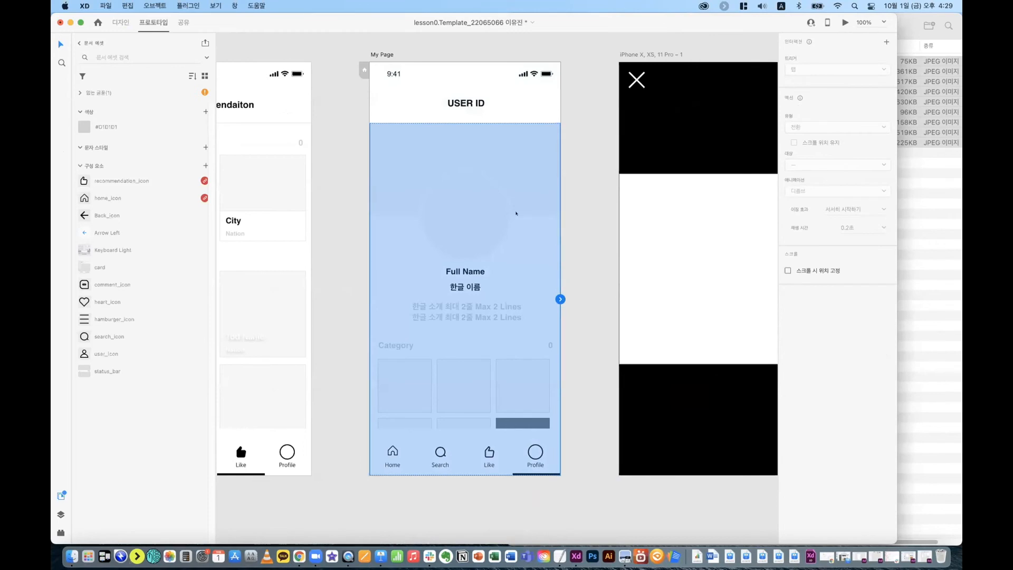
pyautogui.doubleClick(462, 208)
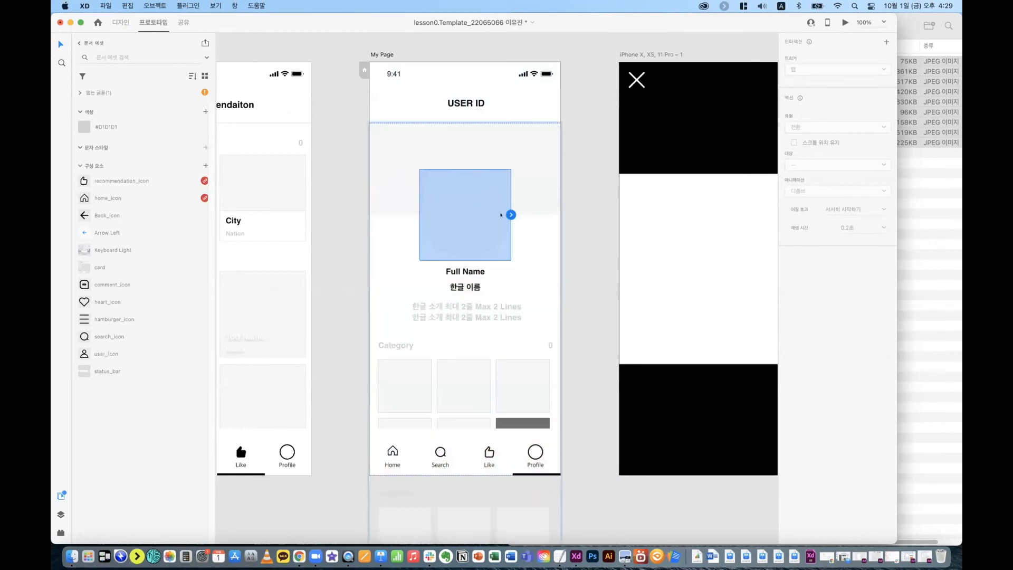
pyautogui.moveTo(511, 215); pyautogui.dragTo(616, 195)
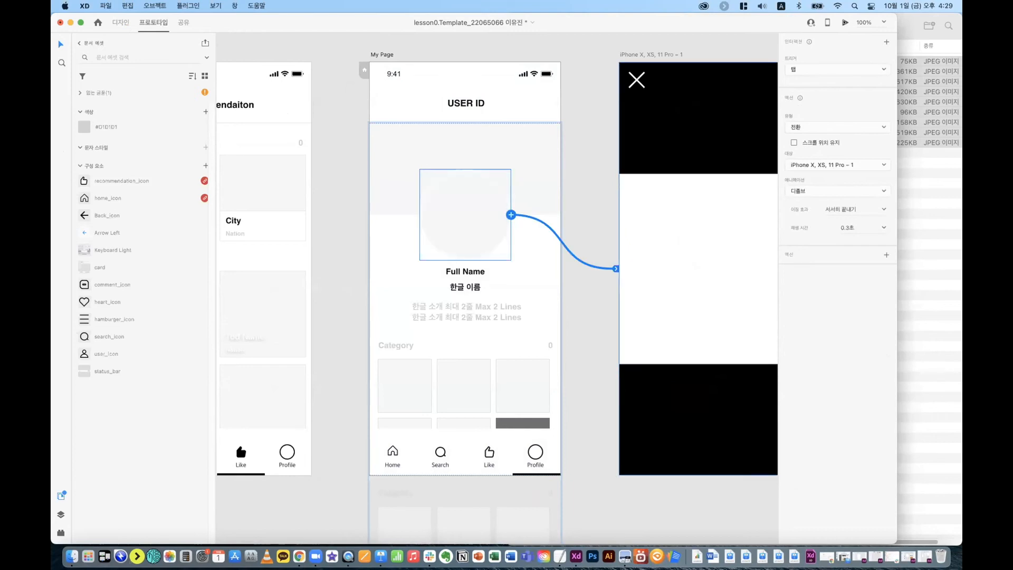
pyautogui.press('super+Return')
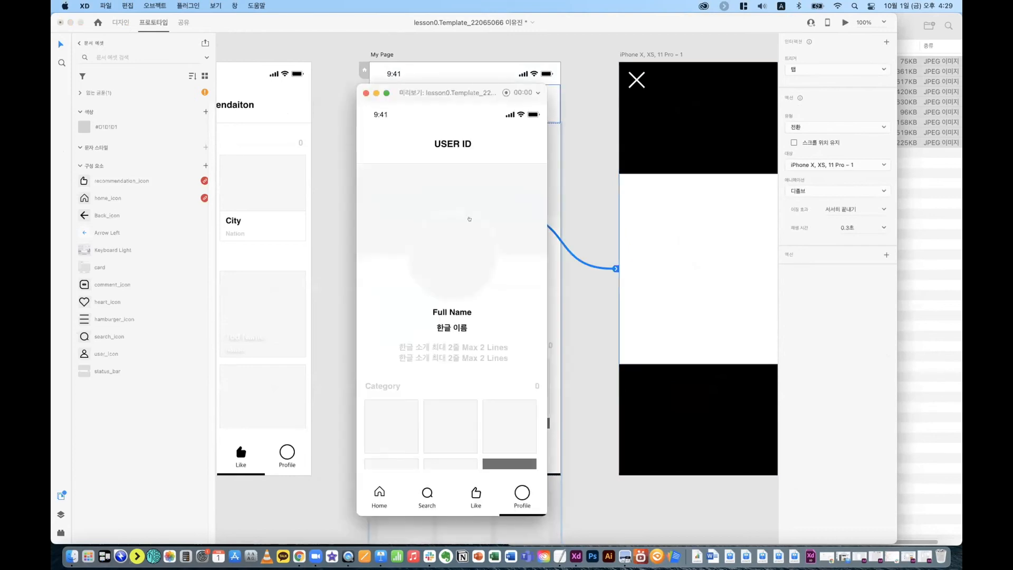
pyautogui.click(452, 211)
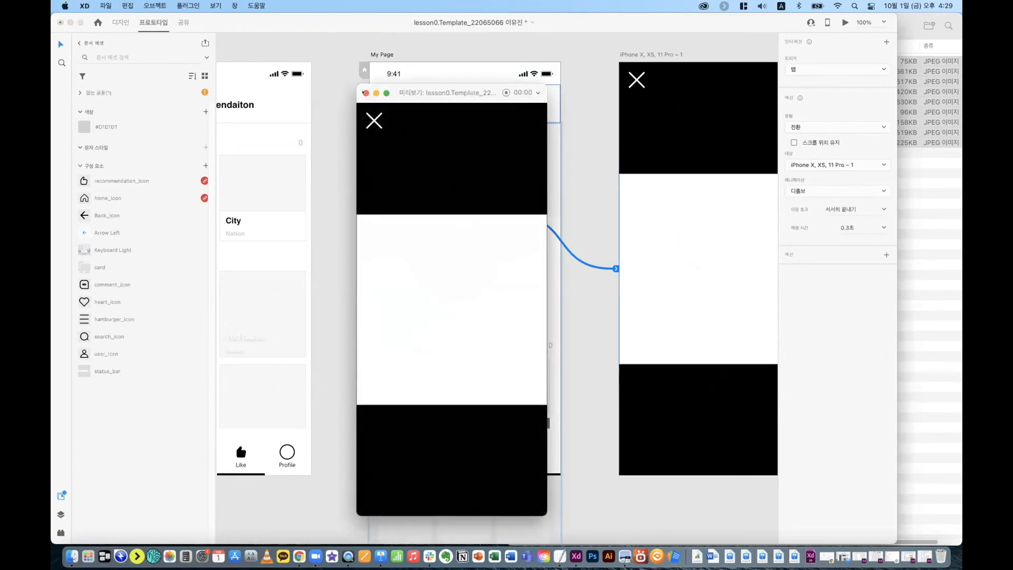
# Step: Close the preview and save the prototype as a local copy in the 다운로드 folder with _je appended to its file name
pyautogui.click(365, 93)
pyautogui.click(598, 151)
pyautogui.press('super+minus')
pyautogui.press('super+minus')
pyautogui.press('super+minus')
pyautogui.moveTo(348, 158); pyautogui.dragTo(502, 143)
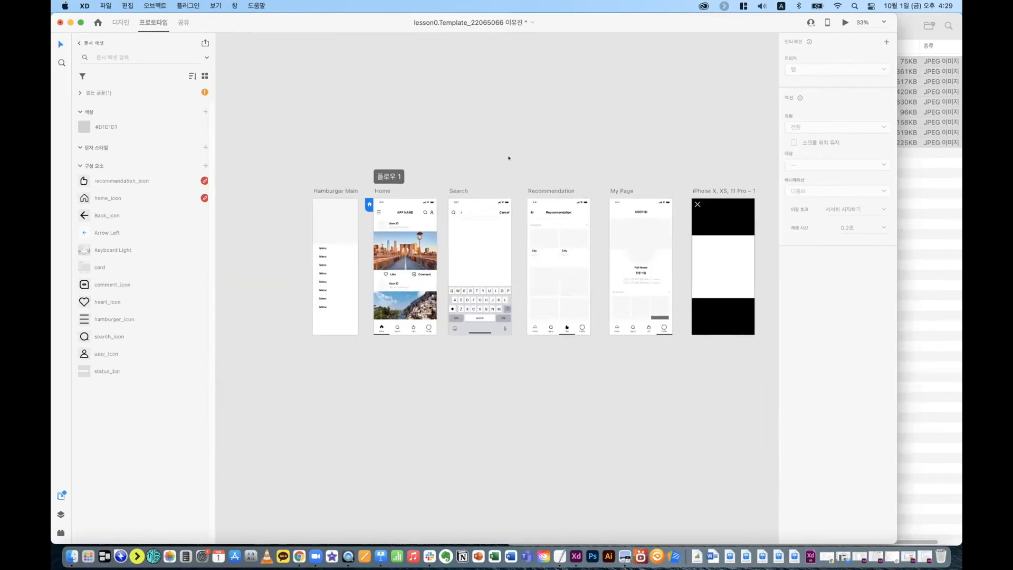
pyautogui.press('super+s')
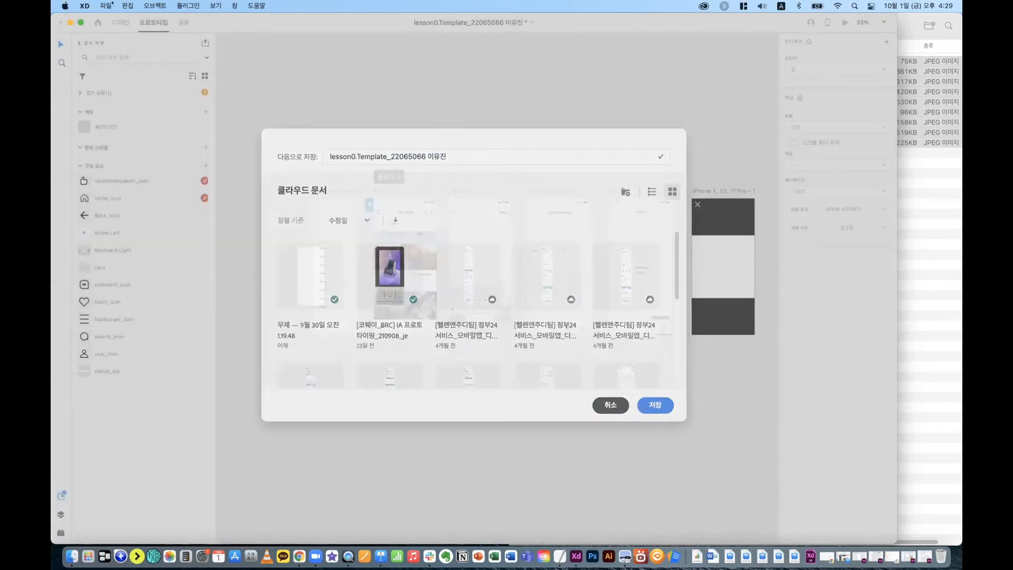
pyautogui.click(108, 5)
pyautogui.click(127, 128)
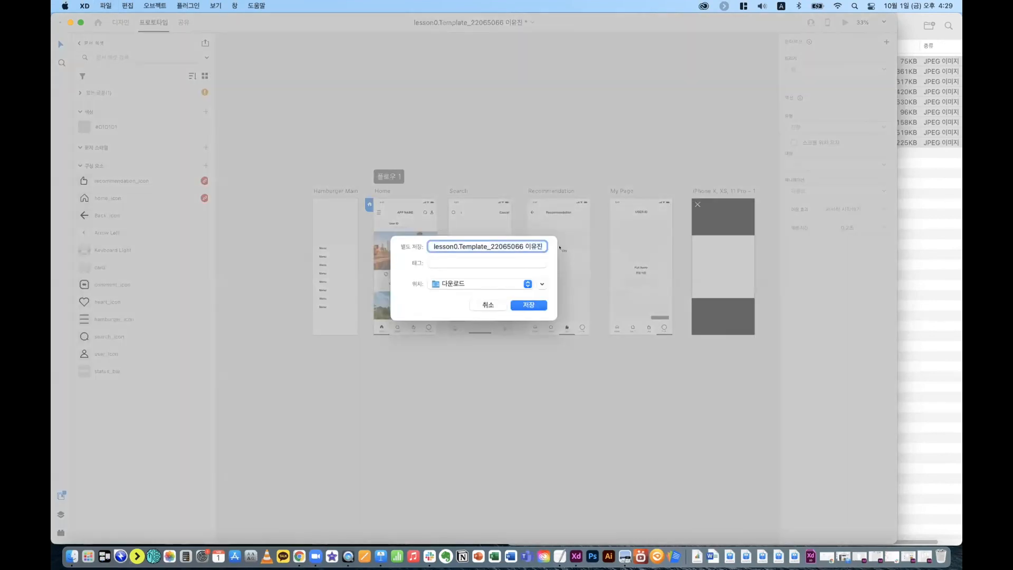
pyautogui.press('Right')
pyautogui.write('_je')
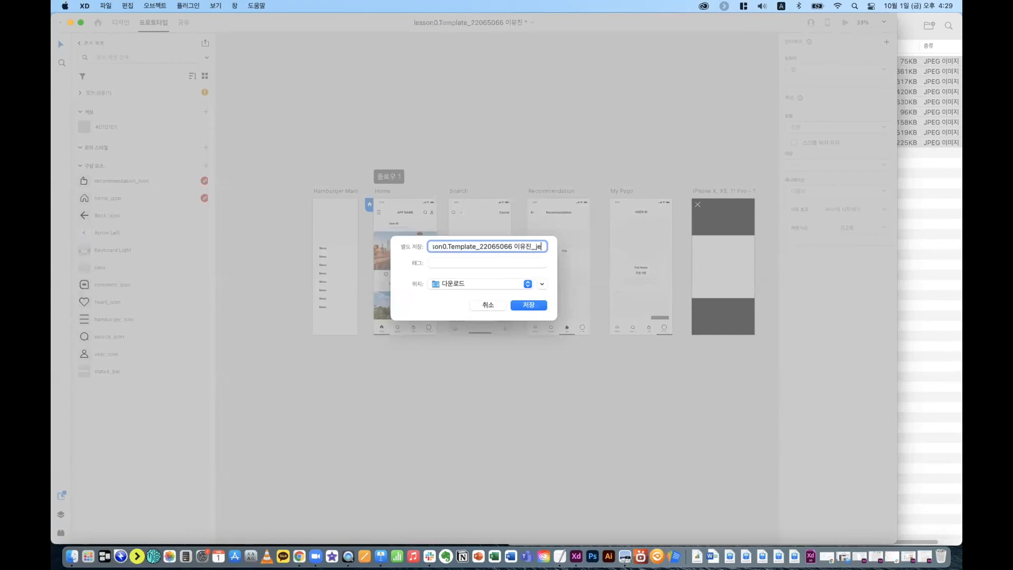
pyautogui.press('Return')
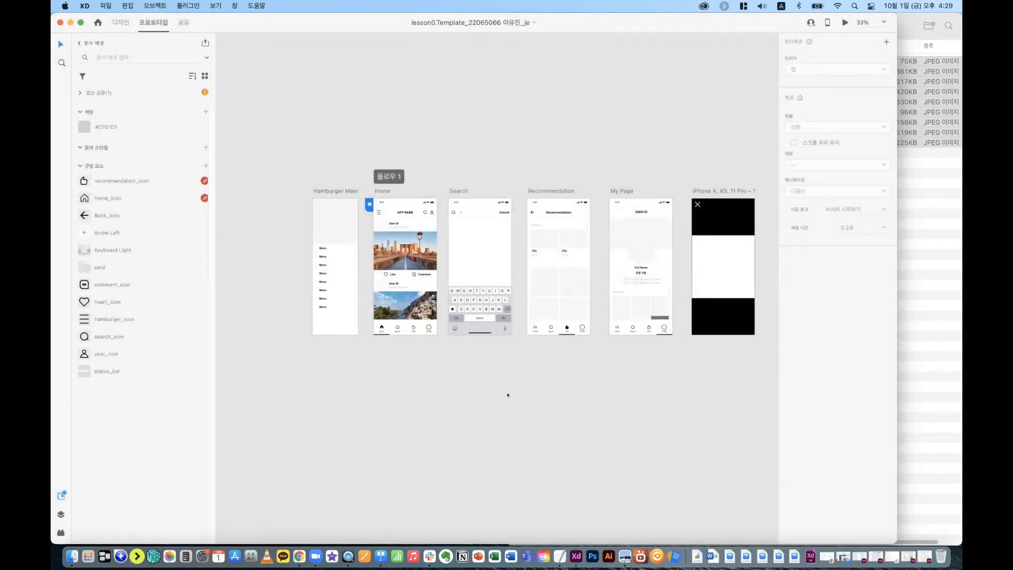
# Step: Minimize the saved prototype, bring up the next student's minimized file and select the Home artboard's feed scroll group
pyautogui.press('super+m')
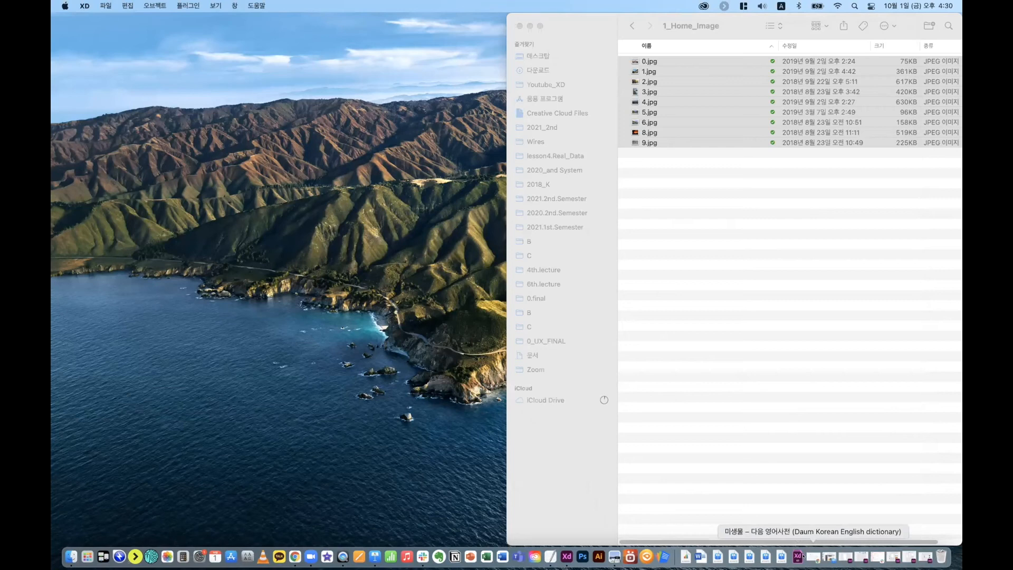
pyautogui.click(907, 556)
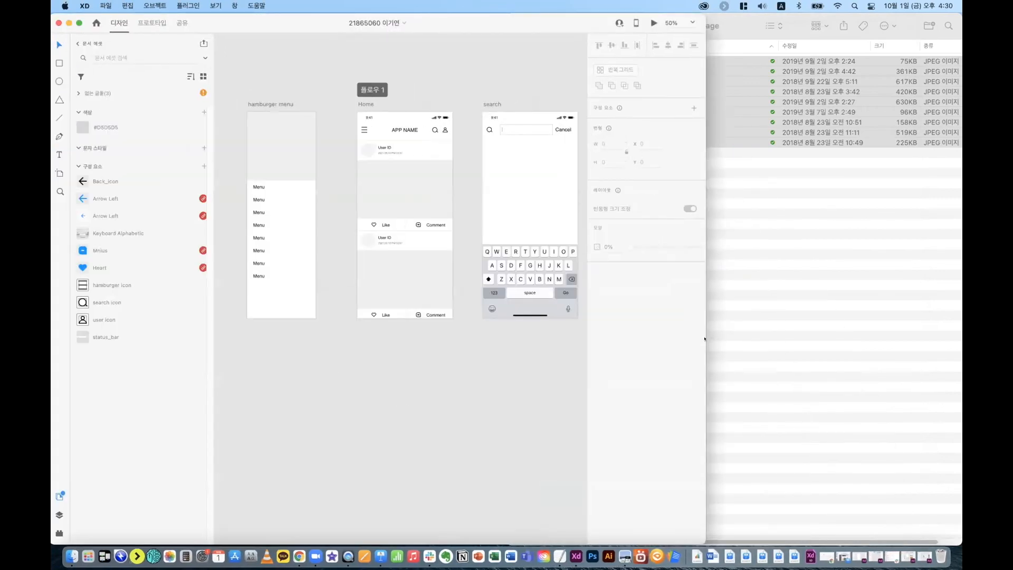
pyautogui.click(406, 312)
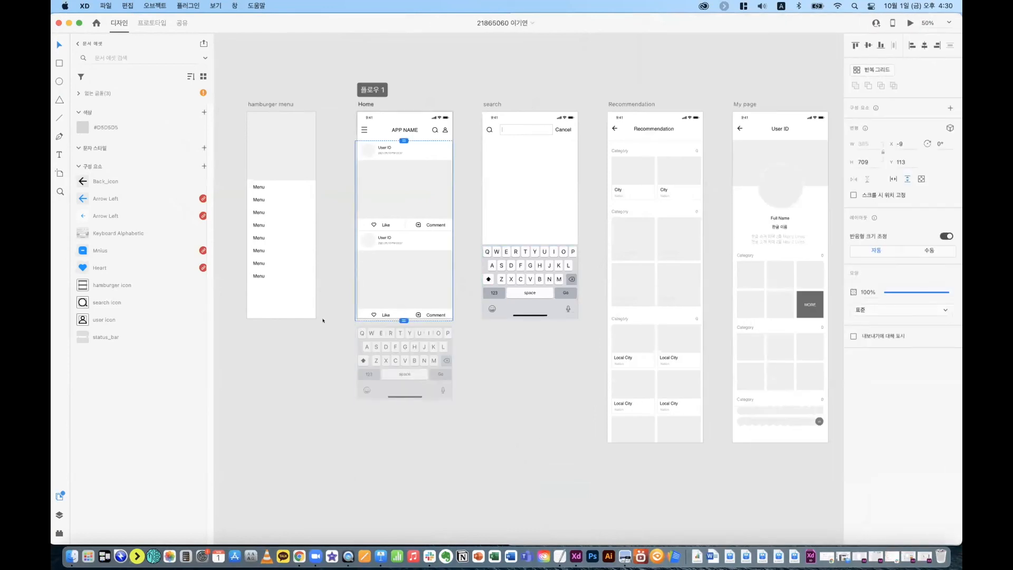
pyautogui.press('super+1')
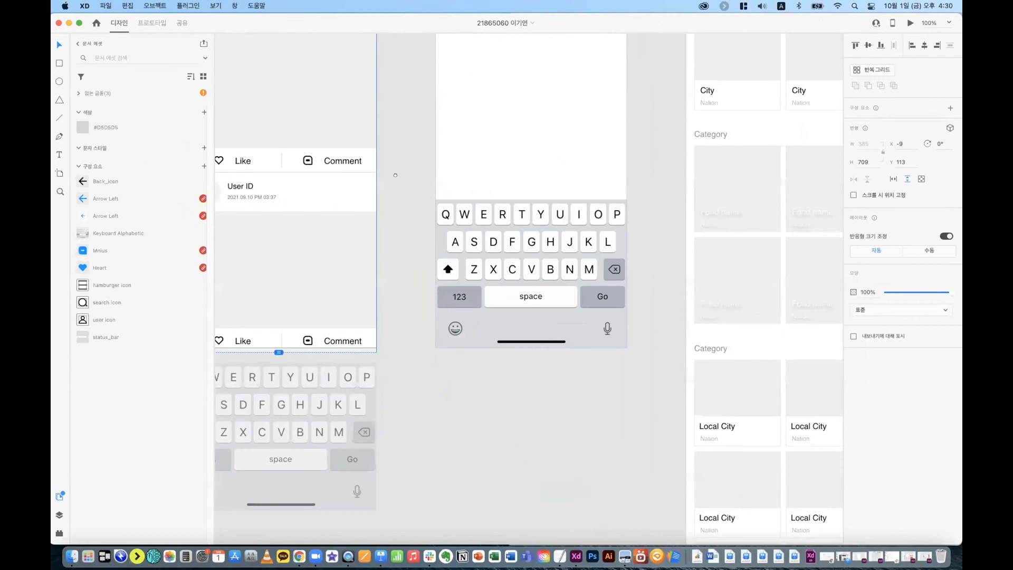
pyautogui.hscroll(-5, 527, 192)
pyautogui.scroll(2, 526, 192)
# Step: Try to reposition the Home feed's scroll group at X 0, Y 114 on the artboard
pyautogui.moveTo(534, 190); pyautogui.dragTo(549, 207)
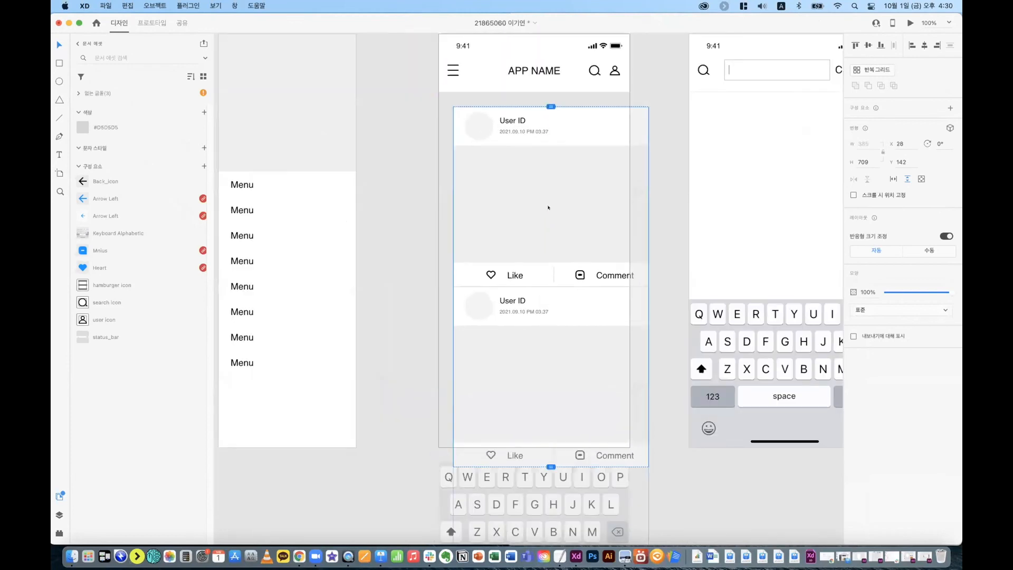
pyautogui.moveTo(558, 93); pyautogui.dragTo(557, 126)
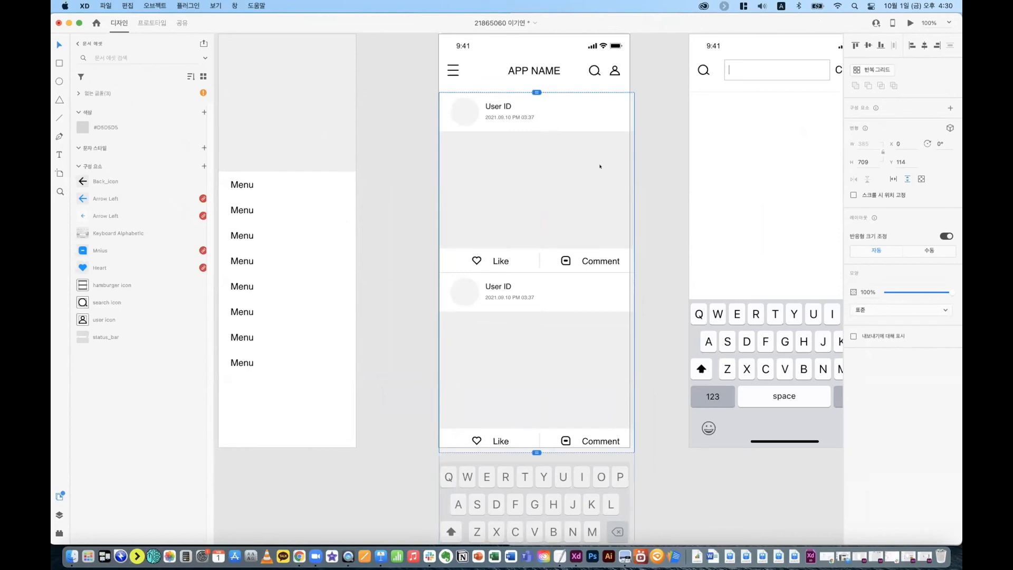
pyautogui.moveTo(607, 167); pyautogui.dragTo(601, 167)
# Step: Test the Home header's search icon link in preview and close the preview
pyautogui.press('super+Return')
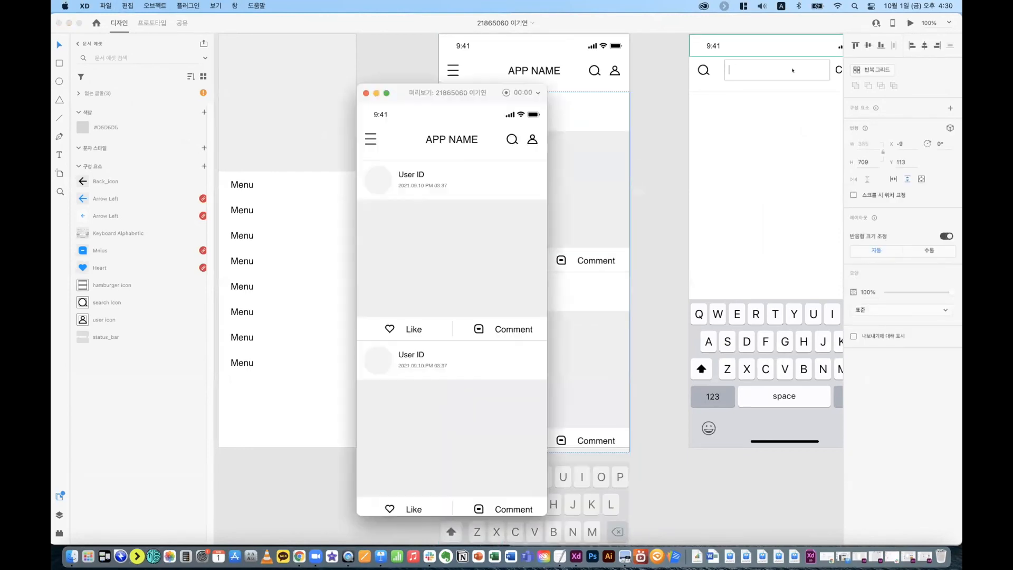
pyautogui.click(509, 140)
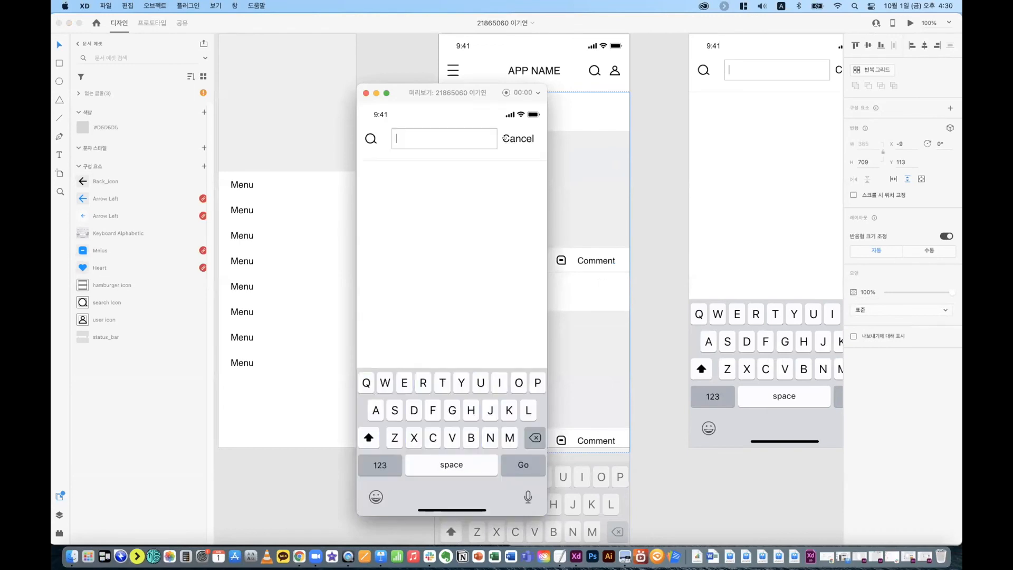
pyautogui.click(365, 93)
pyautogui.click(646, 160)
pyautogui.press('super+minus')
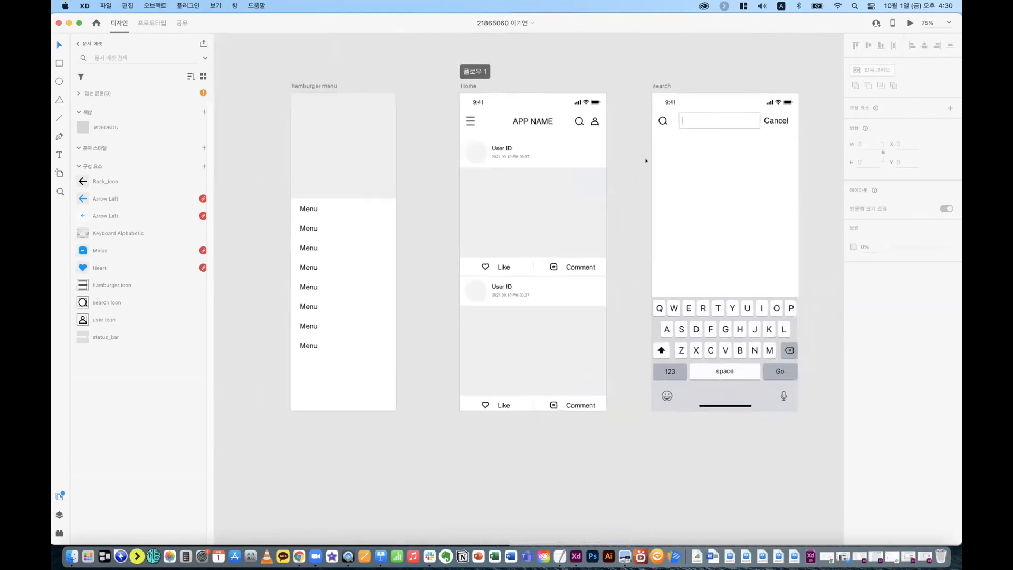
# Step: Compare the size, scroll and fill settings of the Home and search artboards
pyautogui.click(467, 90)
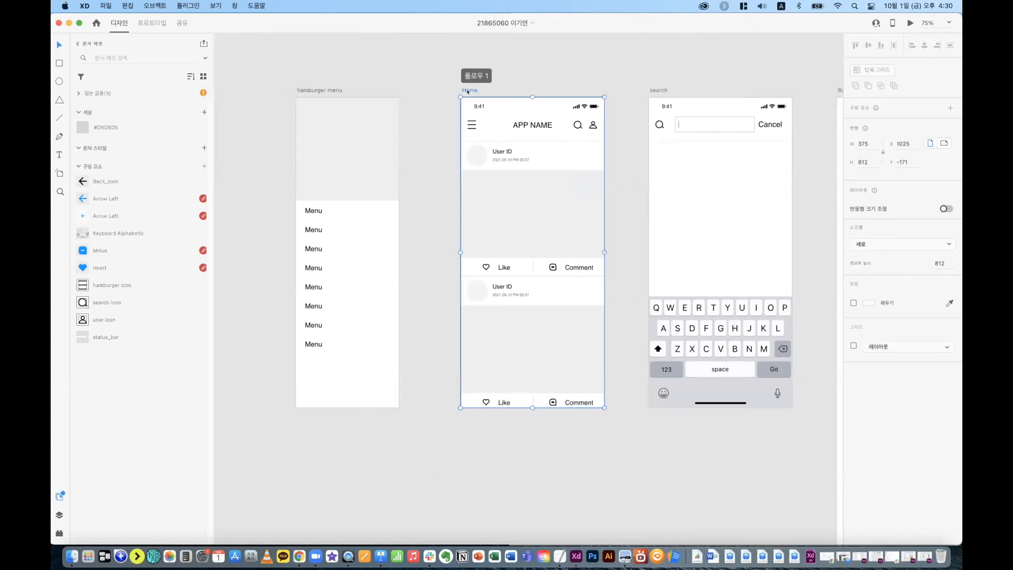
pyautogui.click(658, 90)
pyautogui.click(470, 91)
pyautogui.click(665, 86)
pyautogui.click(658, 90)
pyautogui.click(467, 89)
pyautogui.click(658, 90)
pyautogui.click(468, 88)
pyautogui.click(661, 85)
pyautogui.click(477, 89)
pyautogui.click(663, 89)
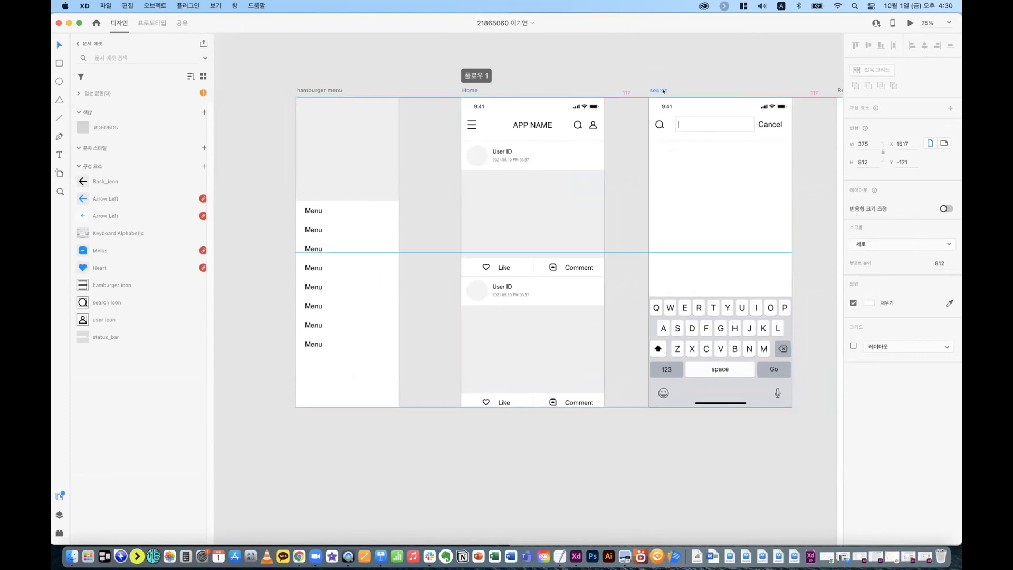
# Step: Move the Home feed's scroll group to X 0 and narrow its viewport to a width of 375
pyautogui.click(551, 183)
pyautogui.press('super+v')
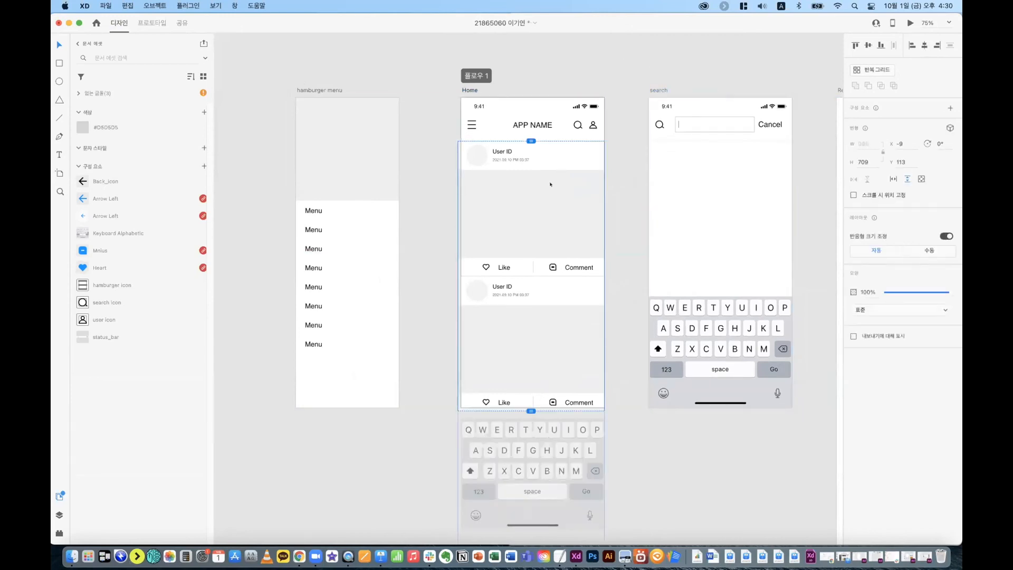
pyautogui.moveTo(566, 184); pyautogui.dragTo(561, 184)
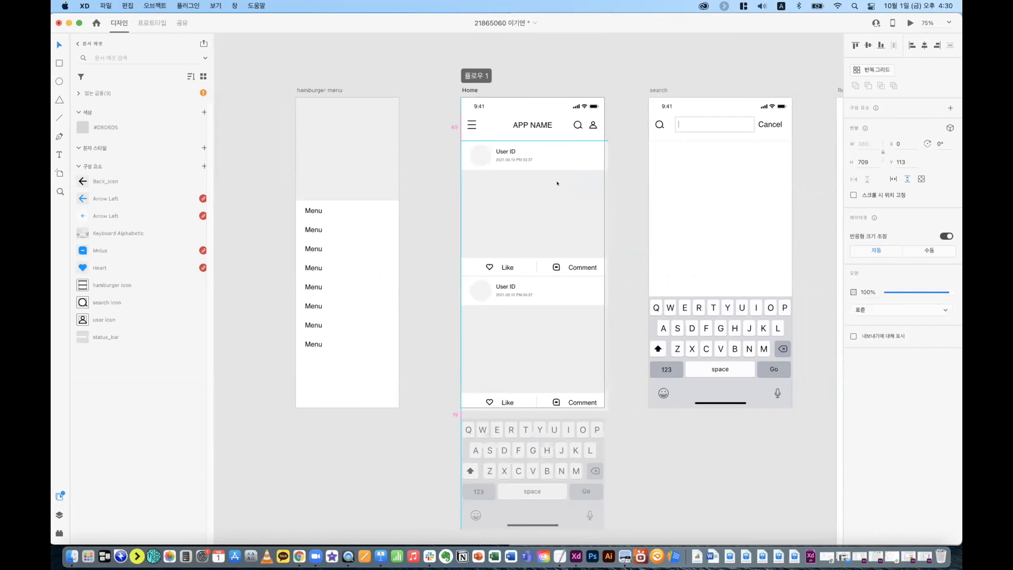
pyautogui.press('super+r')
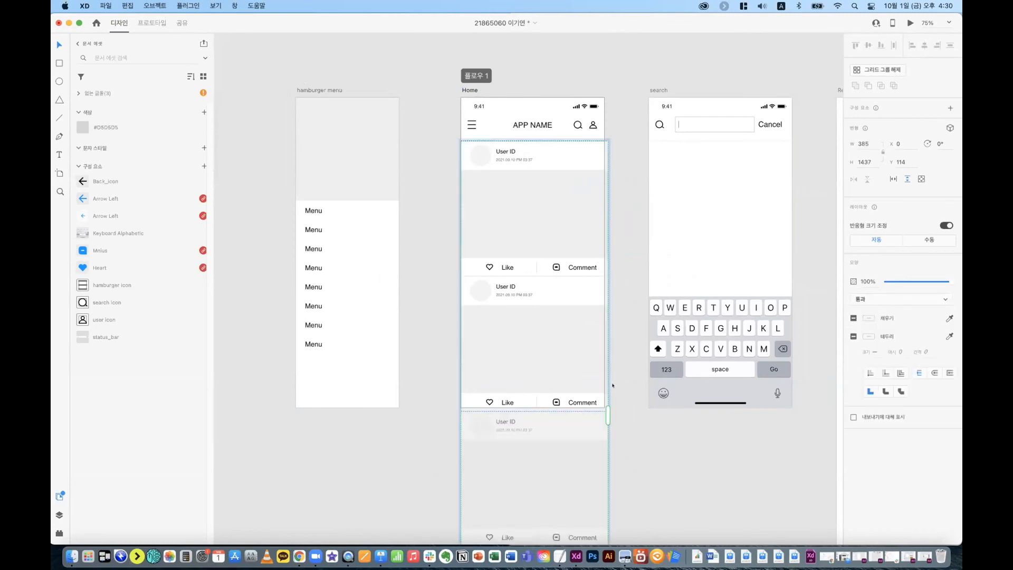
pyautogui.press('super+z')
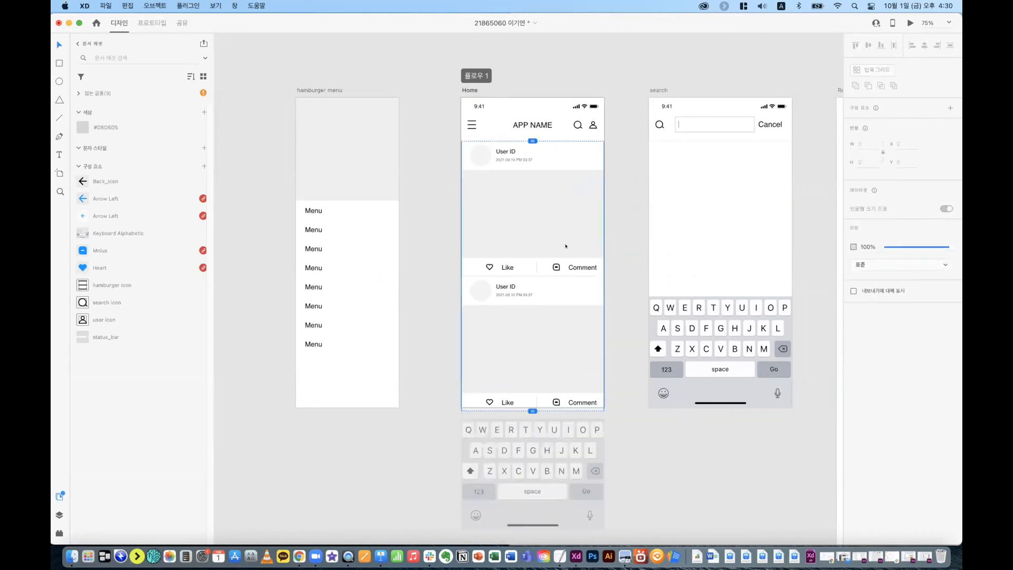
# Step: Preview the realigned Home feed, test the search icon's transition and close the preview
pyautogui.press('super+Return')
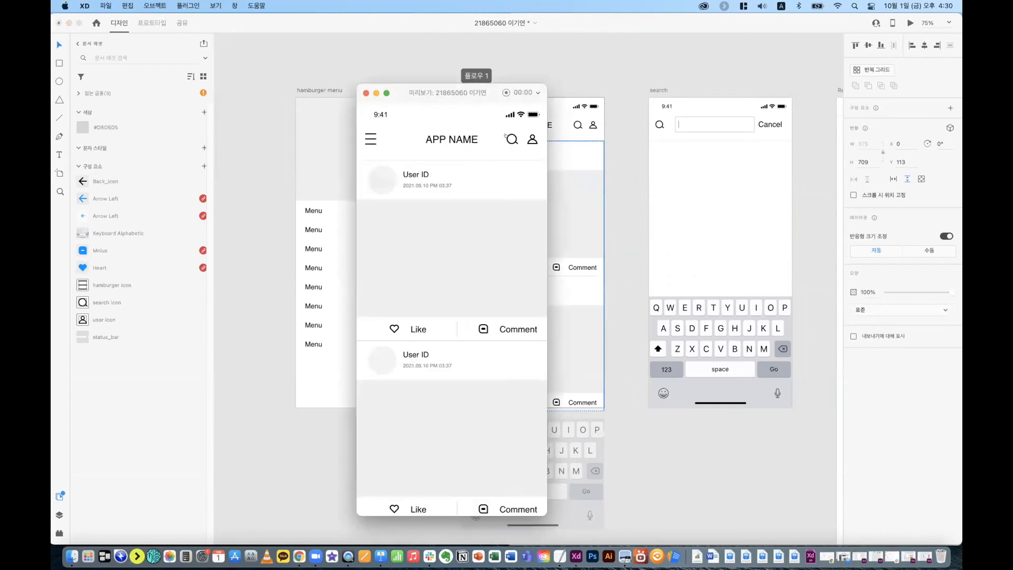
pyautogui.click(506, 136)
pyautogui.click(615, 70)
pyautogui.click(366, 93)
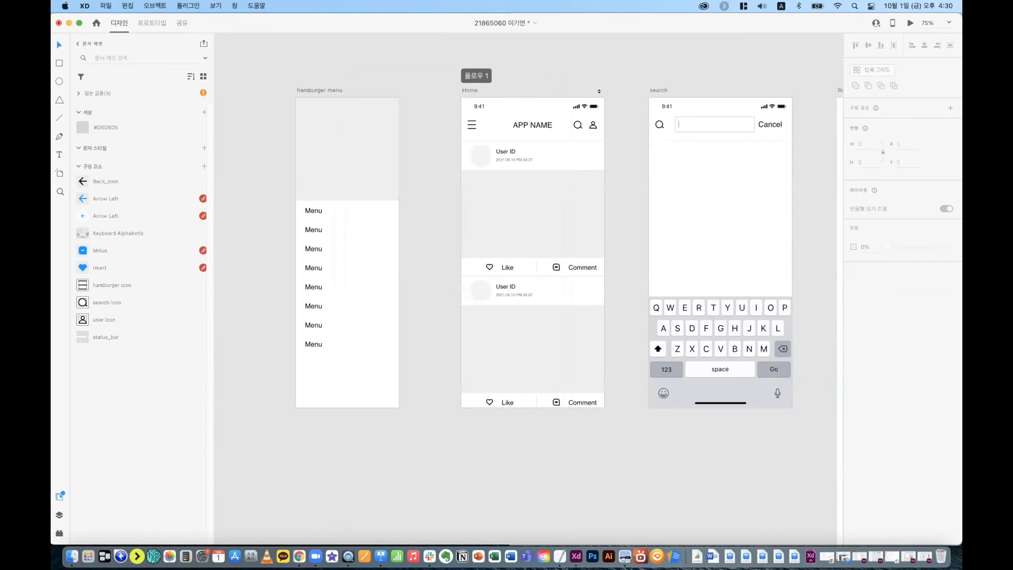
# Step: Move the keyboard below Home up to Y 812, flush with the artboard's lower edge, and check it against search's keyboard
pyautogui.click(680, 125)
pyautogui.click(566, 346)
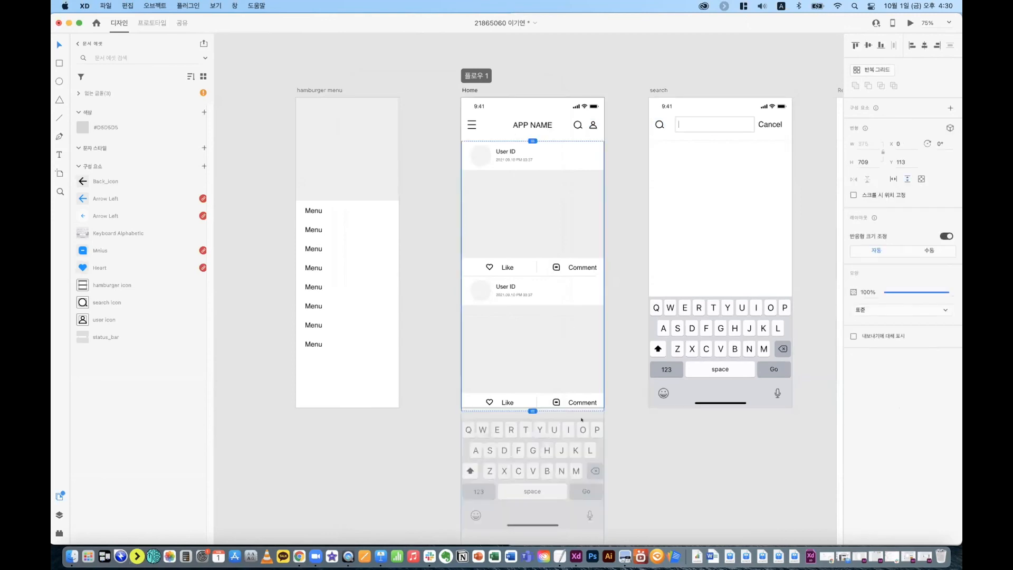
pyautogui.click(563, 472)
pyautogui.moveTo(563, 473); pyautogui.dragTo(552, 457)
pyautogui.click(744, 344)
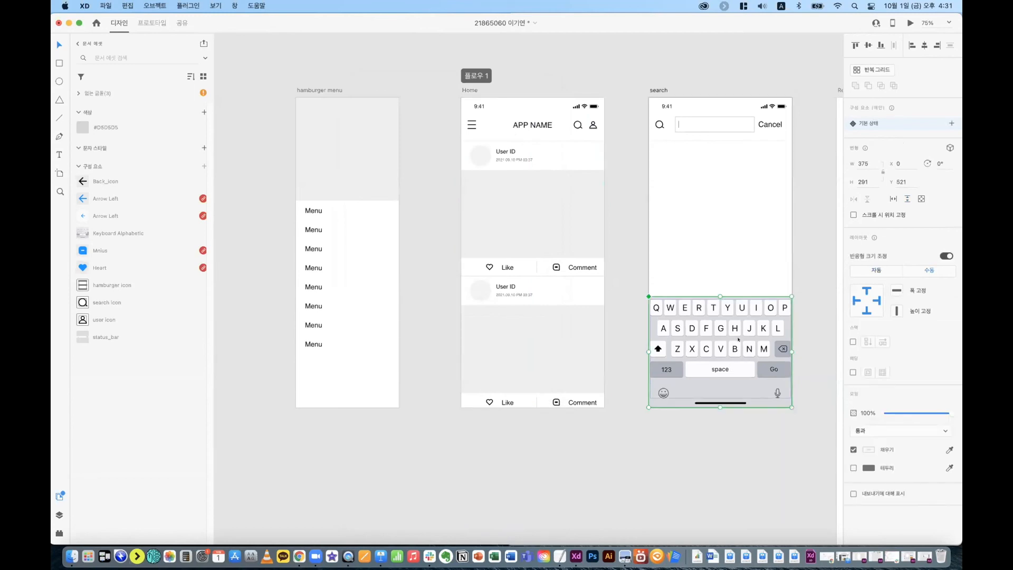
pyautogui.click(599, 427)
pyautogui.click(540, 378)
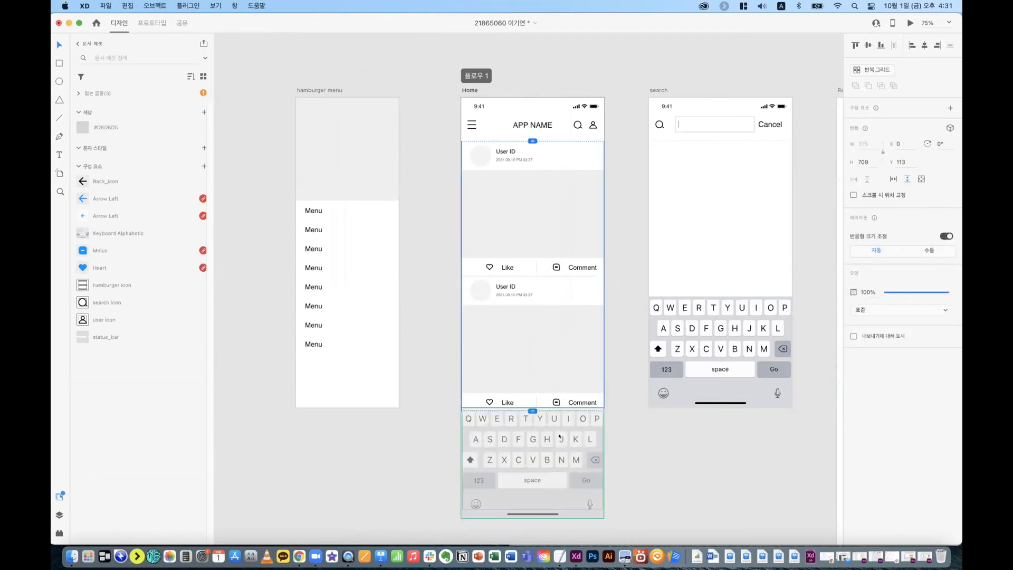
pyautogui.click(560, 436)
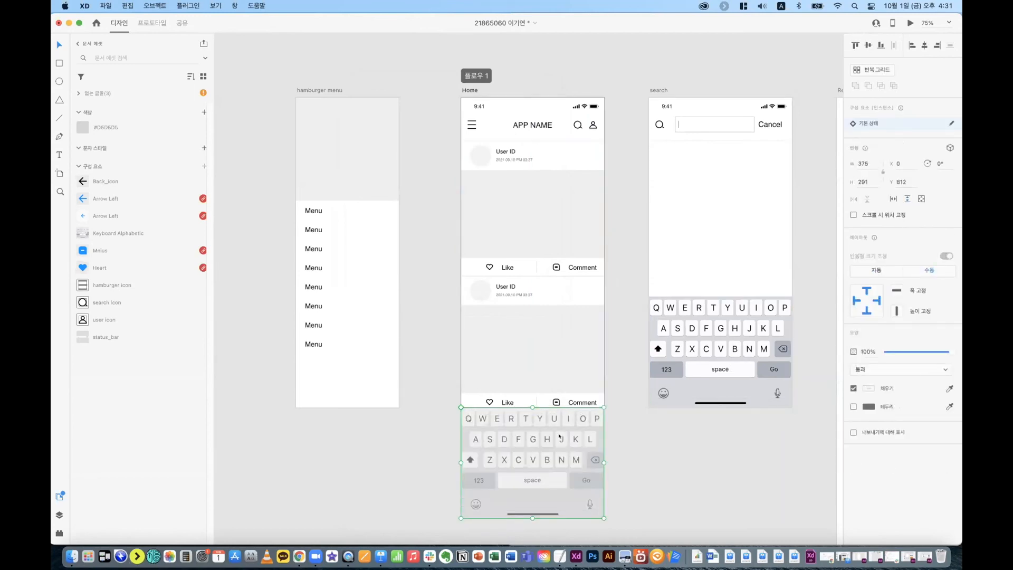
# Step: Preview the keyboard transition by opening search from Home and testing its Cancel link
pyautogui.press('super+Return')
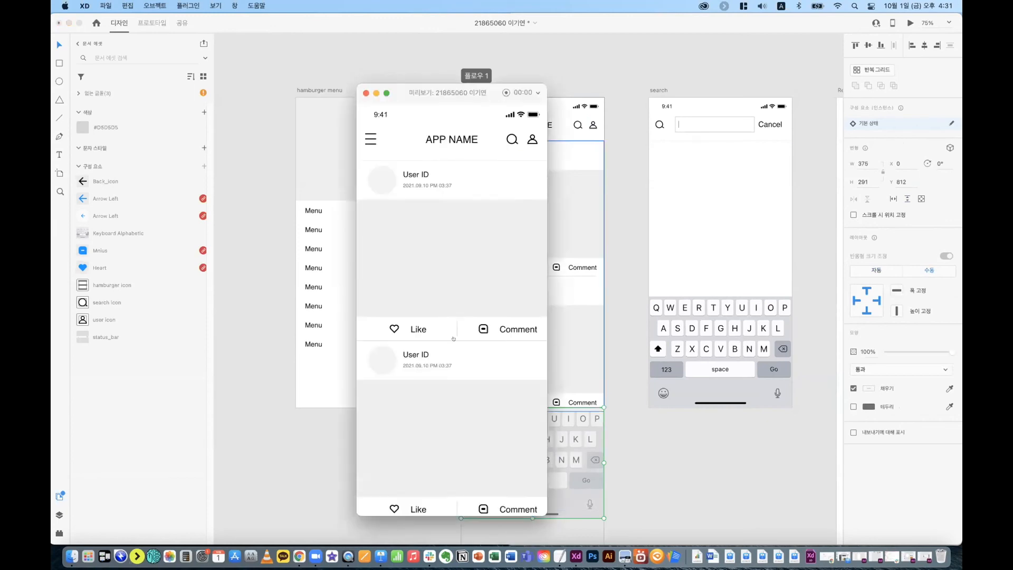
pyautogui.click(512, 139)
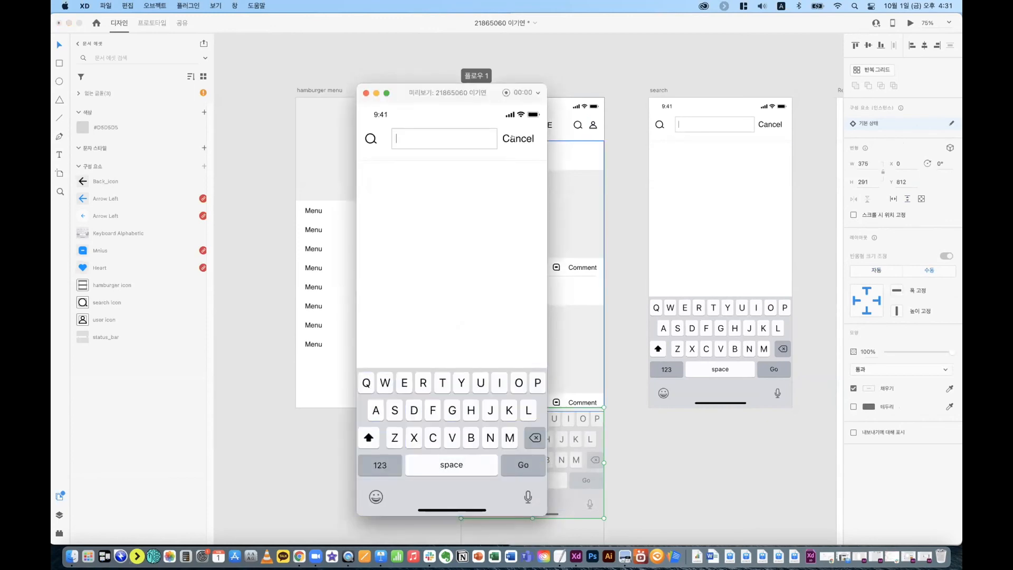
pyautogui.click(517, 139)
pyautogui.click(510, 138)
pyautogui.click(363, 92)
# Step: In prototype mode, change the search artboard's Cancel link to Home from an overlay to 자동 애니메이트 (Auto-Animate)
pyautogui.hotkey('ctrl', 'z')
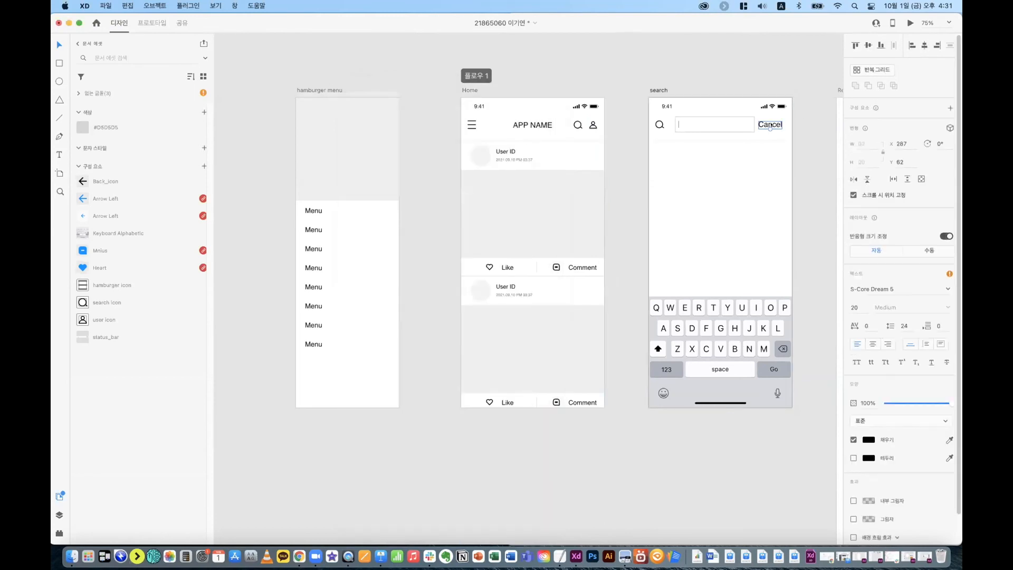
pyautogui.click(160, 22)
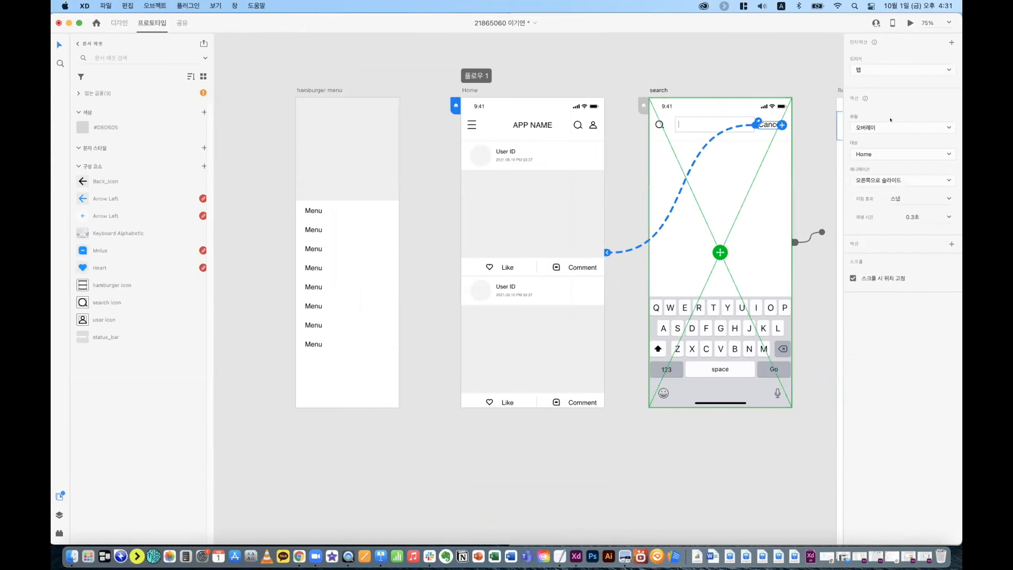
pyautogui.click(898, 128)
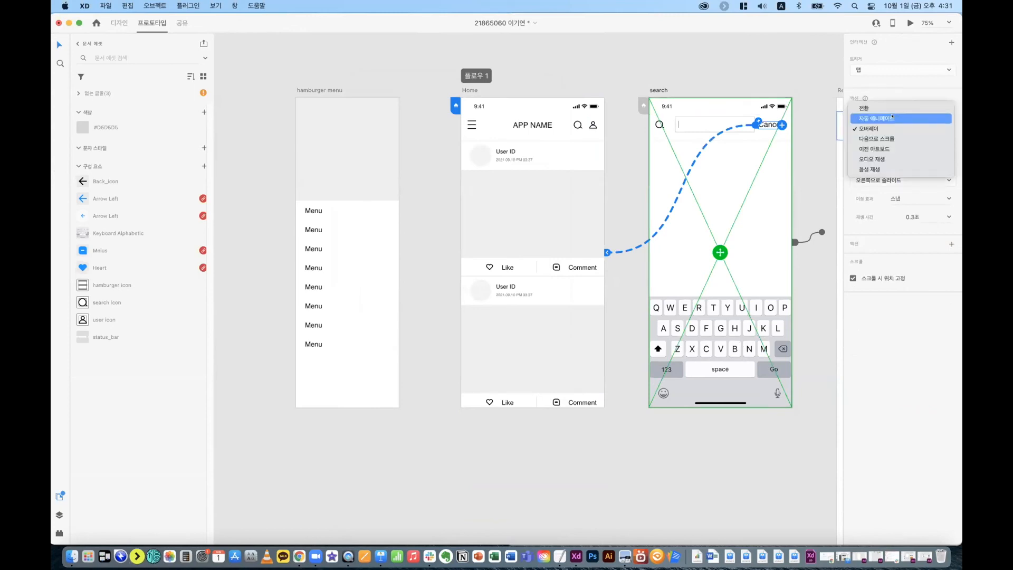
pyautogui.click(892, 118)
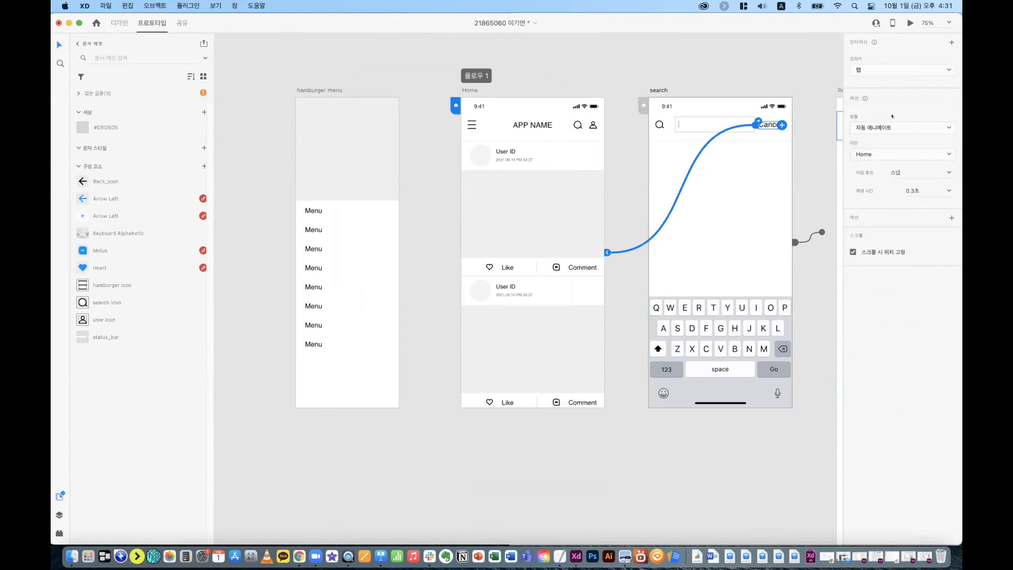
# Step: Test the search icon and the Auto-Animate Cancel link repeatedly in preview, close it and undo the last action
pyautogui.click(911, 23)
pyautogui.click(513, 139)
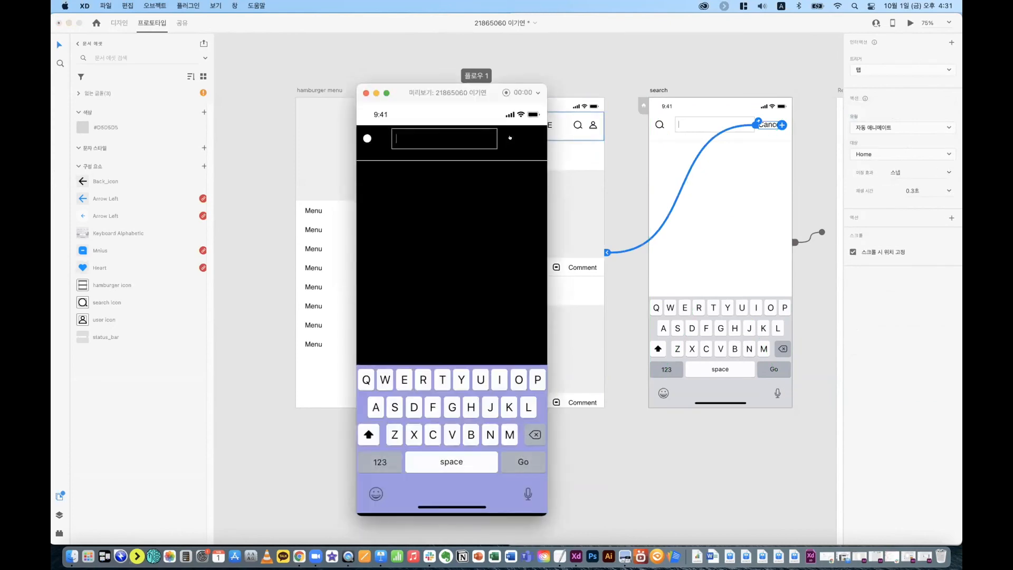
pyautogui.click(506, 138)
pyautogui.click(507, 139)
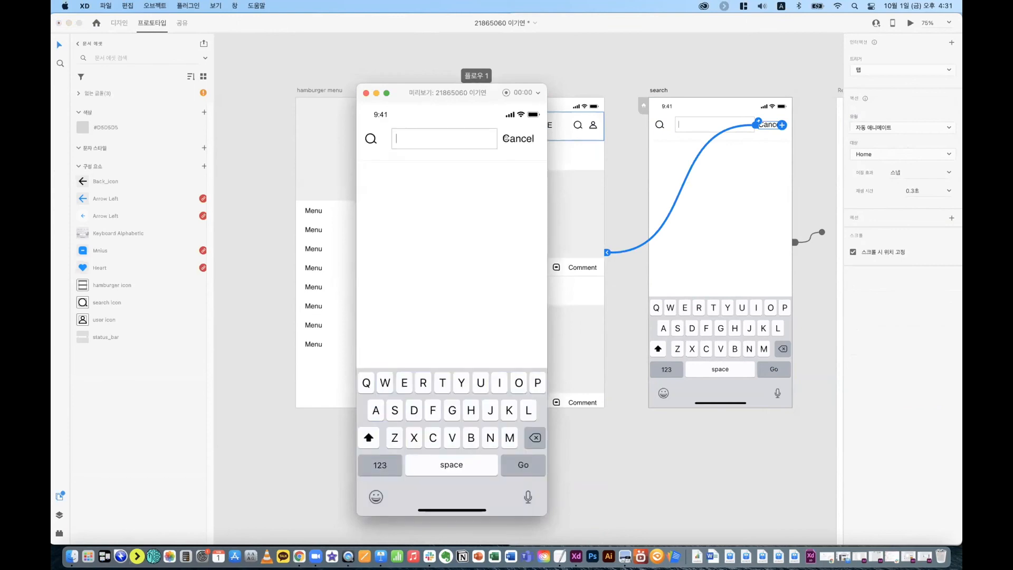
pyautogui.click(505, 138)
pyautogui.click(506, 138)
pyautogui.click(365, 93)
pyautogui.press('super+z')
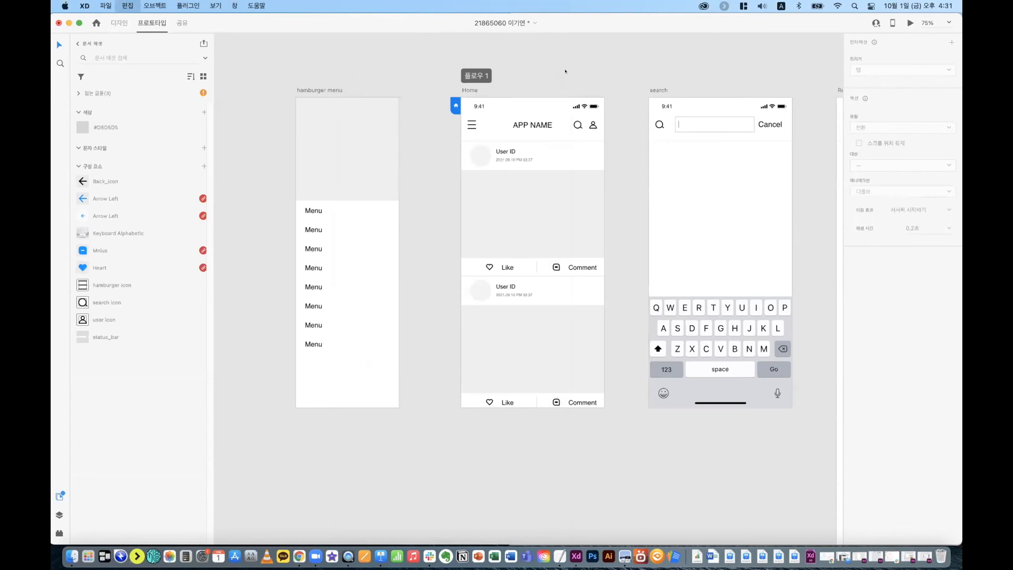
# Step: Preview the search artboard's overlay Cancel link, and test Home's search icon in a separate preview
pyautogui.click(910, 22)
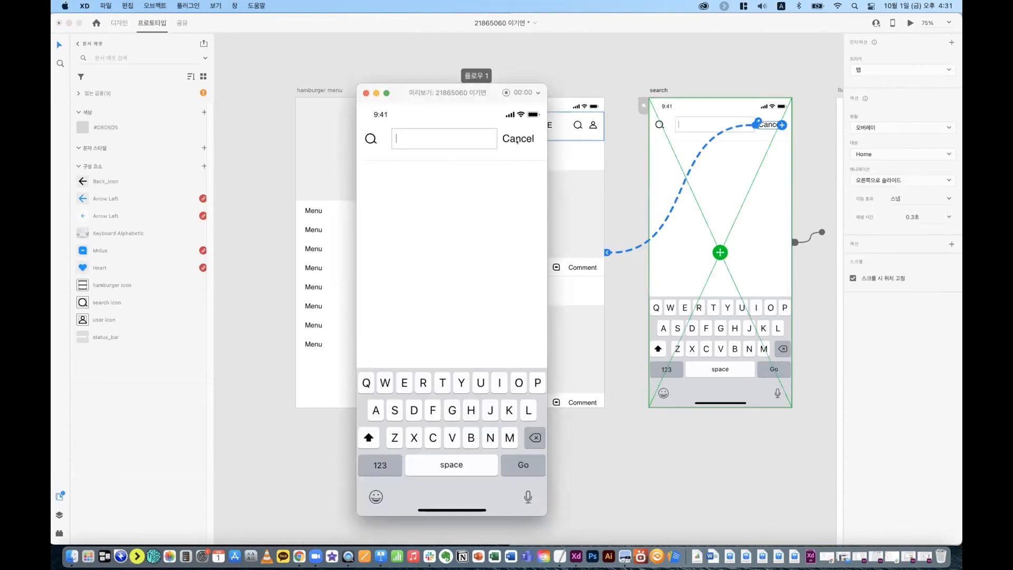
pyautogui.click(518, 138)
pyautogui.click(616, 68)
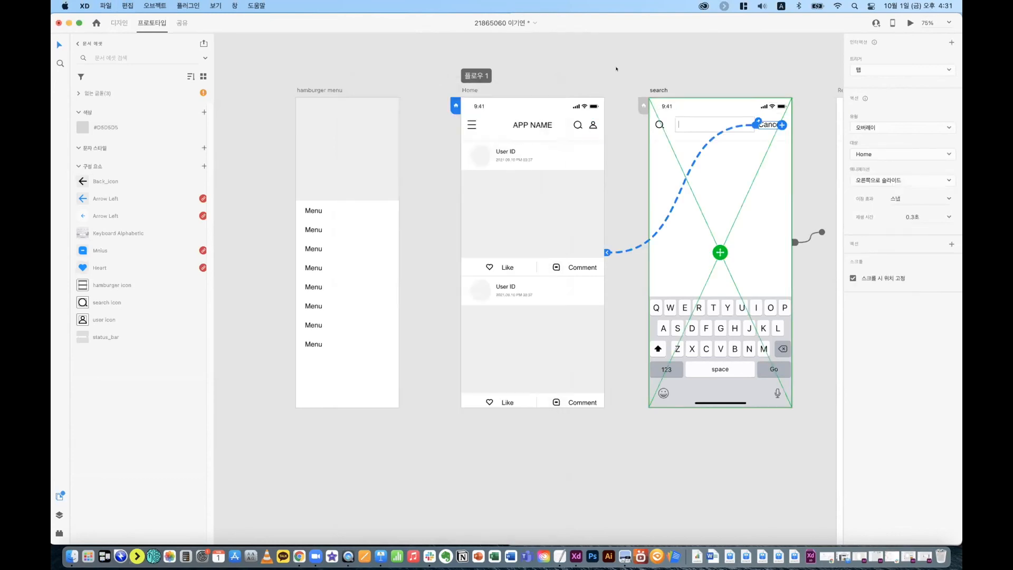
pyautogui.doubleClick(532, 123)
pyautogui.press('super+Return')
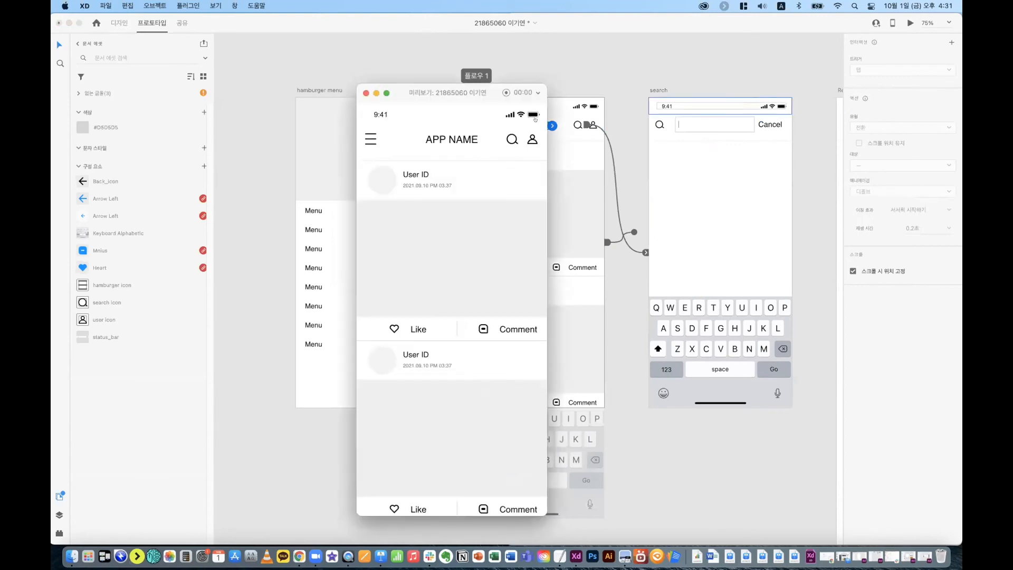
pyautogui.click(511, 140)
pyautogui.click(511, 138)
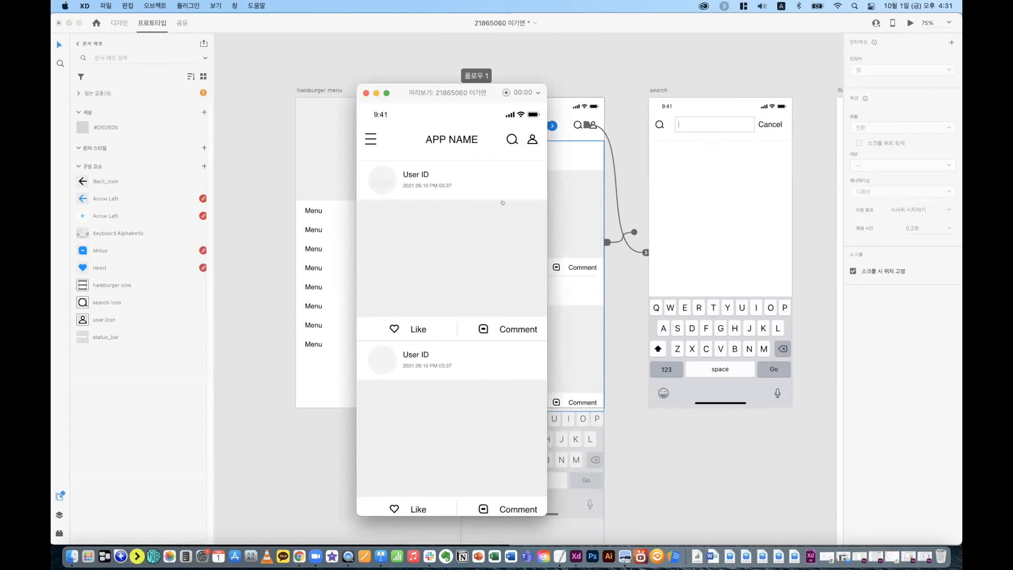
pyautogui.click(584, 127)
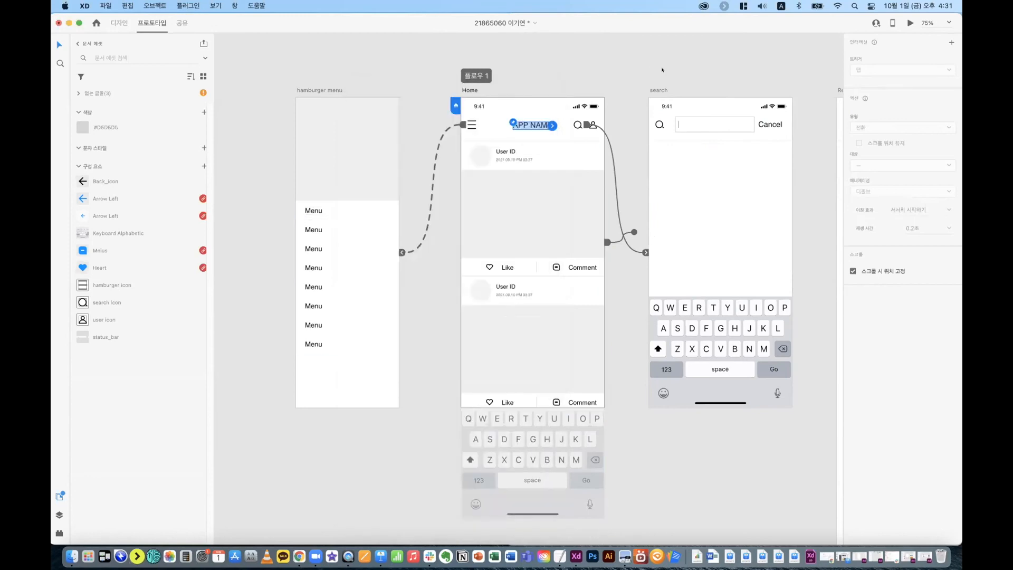
# Step: Change the search artboard's Cancel link to Home from overlay to 자동 애니메이트 (Auto-Animate) and check the type of Home's search icon link
pyautogui.click(769, 125)
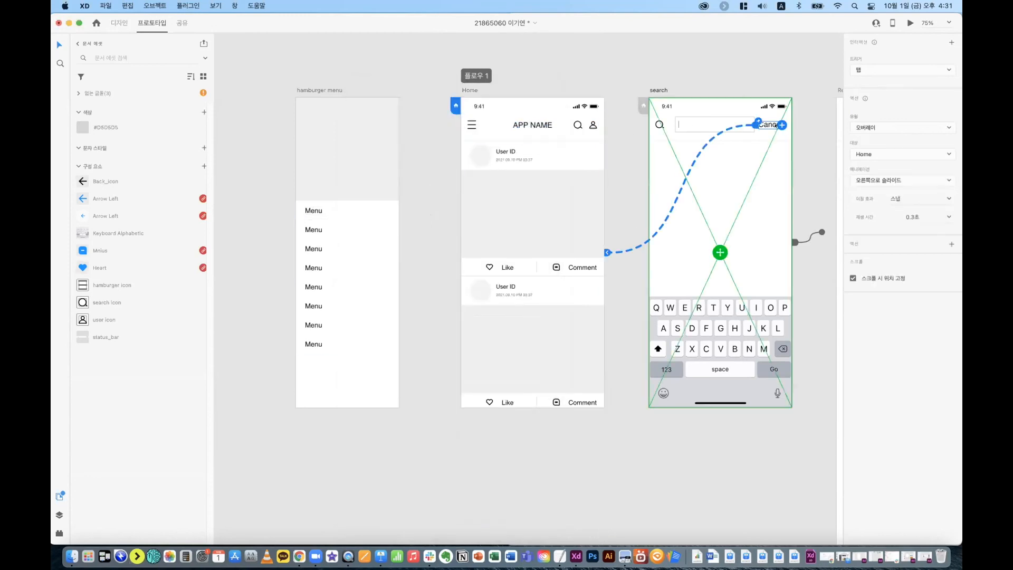
pyautogui.click(916, 132)
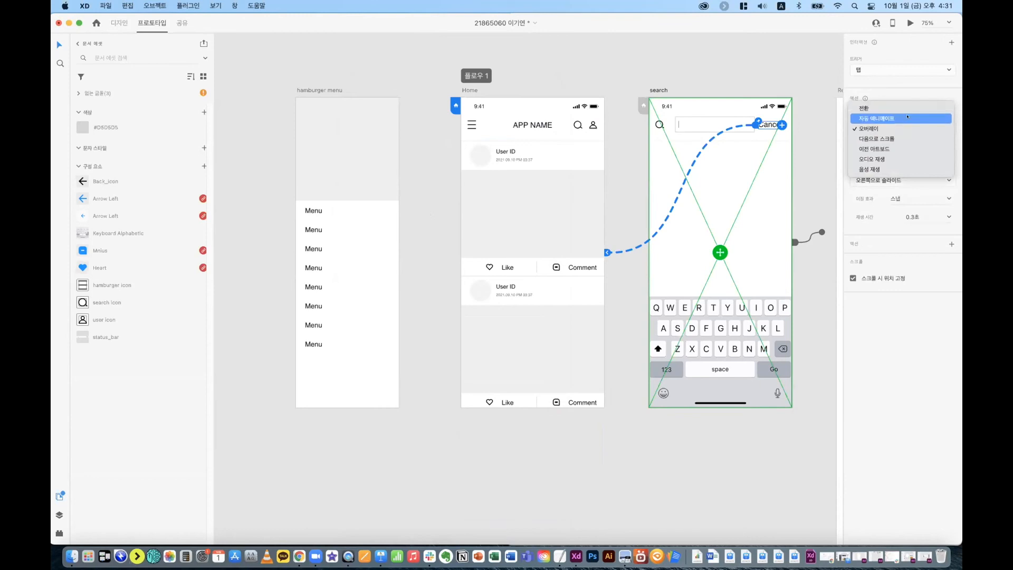
pyautogui.click(908, 117)
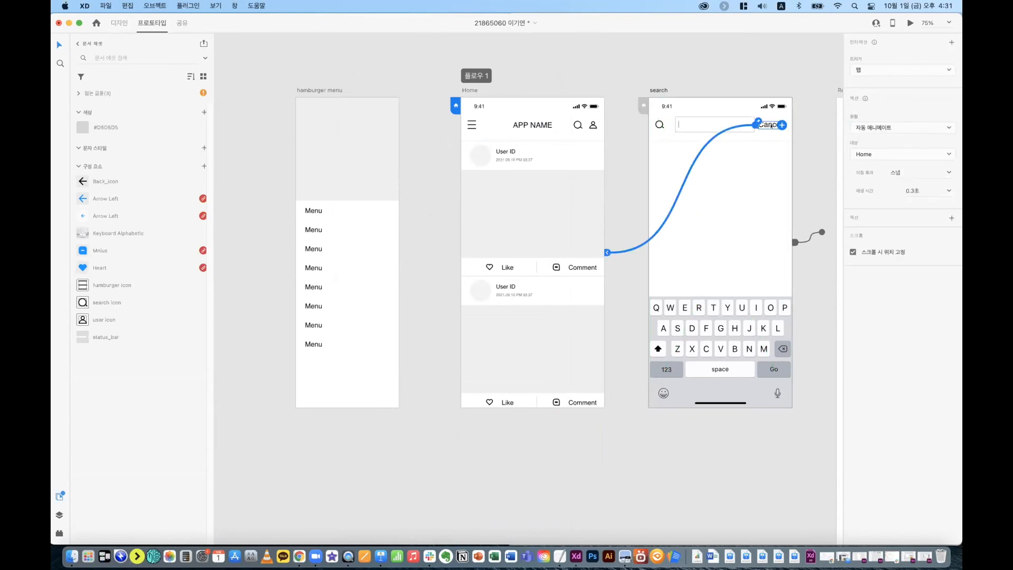
pyautogui.click(591, 168)
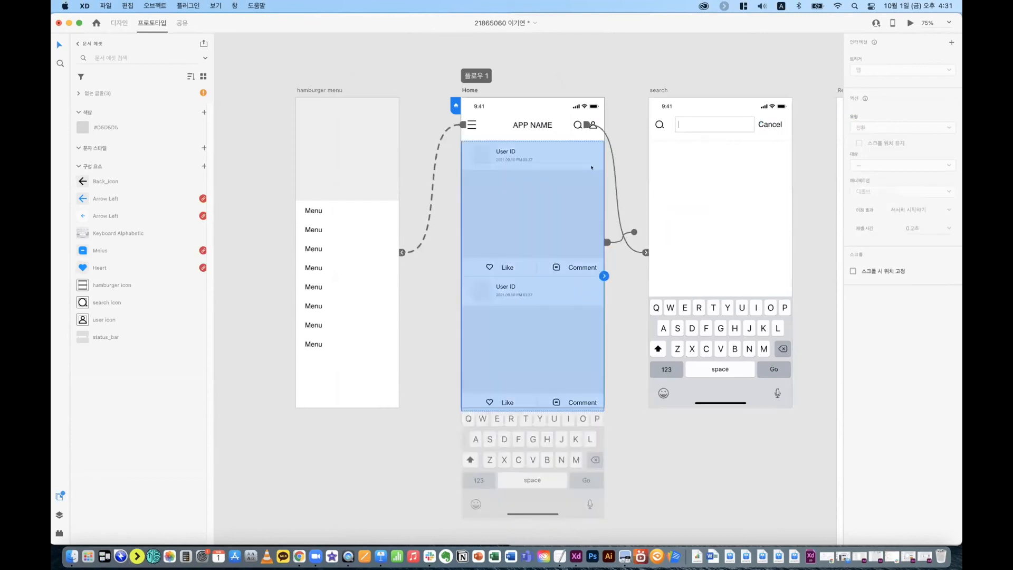
pyautogui.click(613, 157)
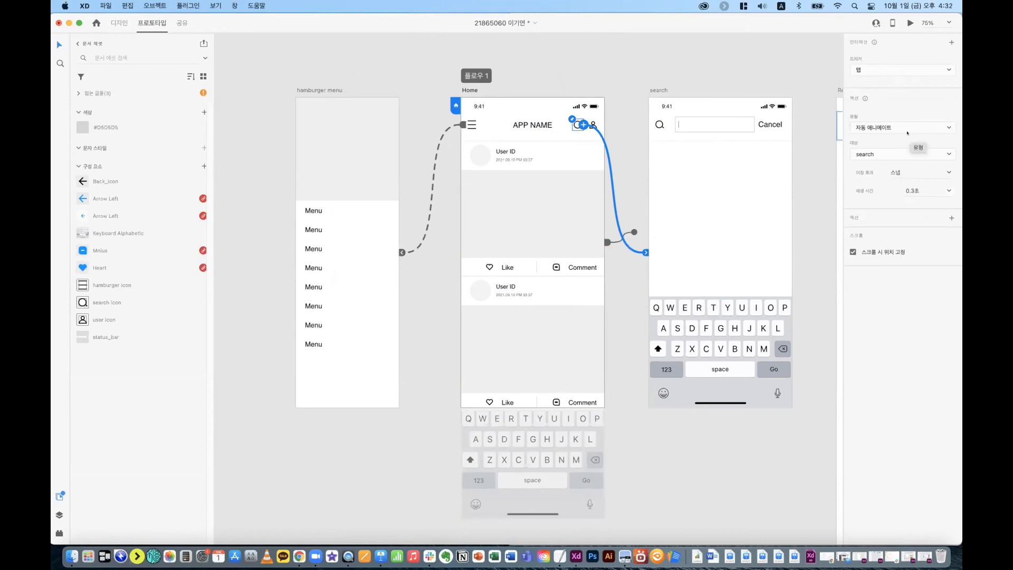
# Step: Remove the 이전 아트보드 (Previous Artboard) link attached to the whole Home artboard
pyautogui.click(613, 240)
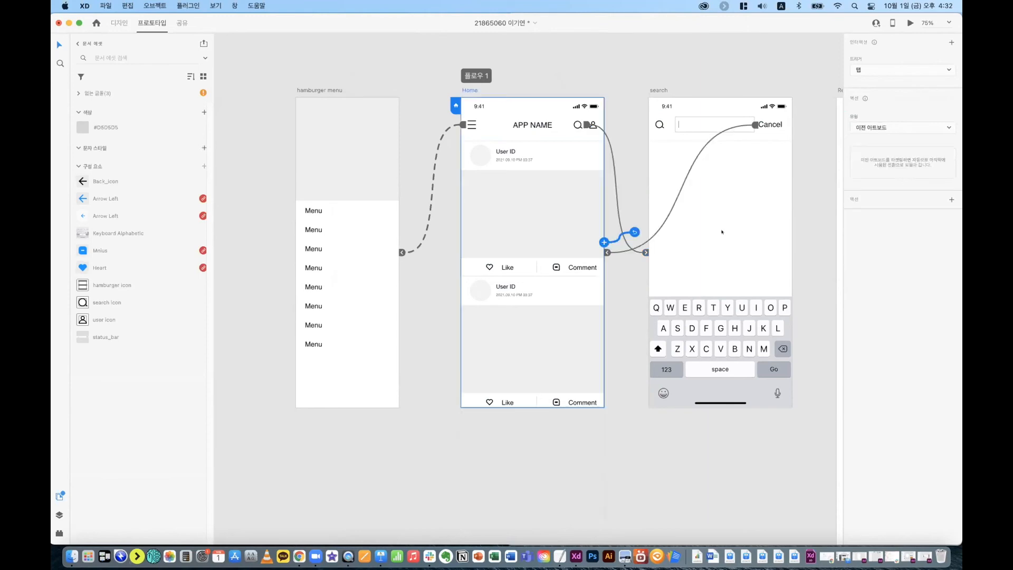
pyautogui.moveTo(605, 242); pyautogui.dragTo(789, 240)
pyautogui.click(583, 226)
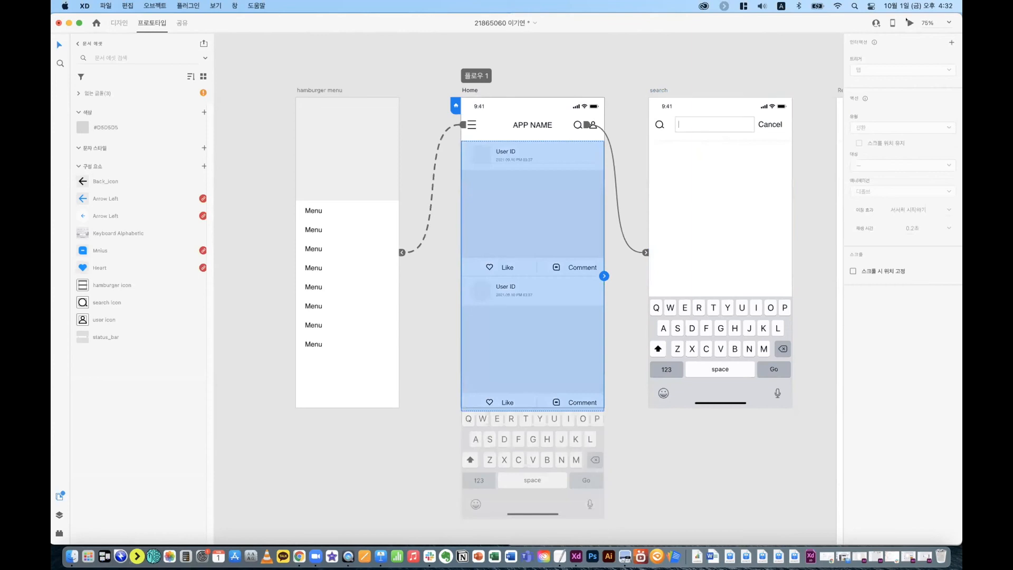
# Step: Preview Home and switch back and forth repeatedly between the search icon and Cancel links, ending with the preview closed
pyautogui.press('super+Return')
pyautogui.click(512, 136)
pyautogui.click(511, 135)
pyautogui.click(511, 136)
pyautogui.click(511, 136)
pyautogui.click(511, 135)
pyautogui.click(512, 136)
pyautogui.click(511, 136)
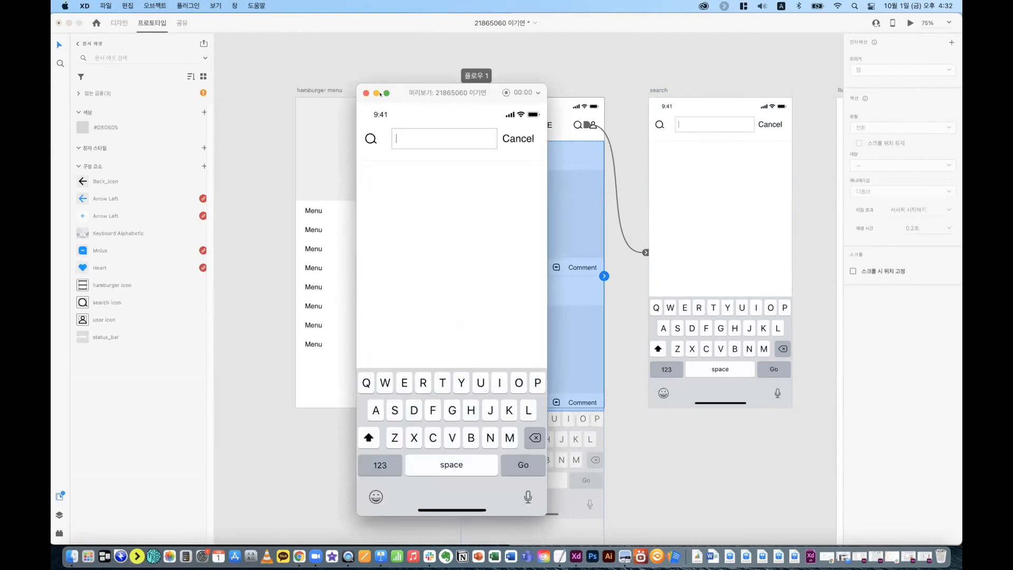
pyautogui.click(365, 93)
# Step: In design mode, copy Home's white header background into the search artboard and send it behind the search icon, field and Cancel text
pyautogui.click(533, 125)
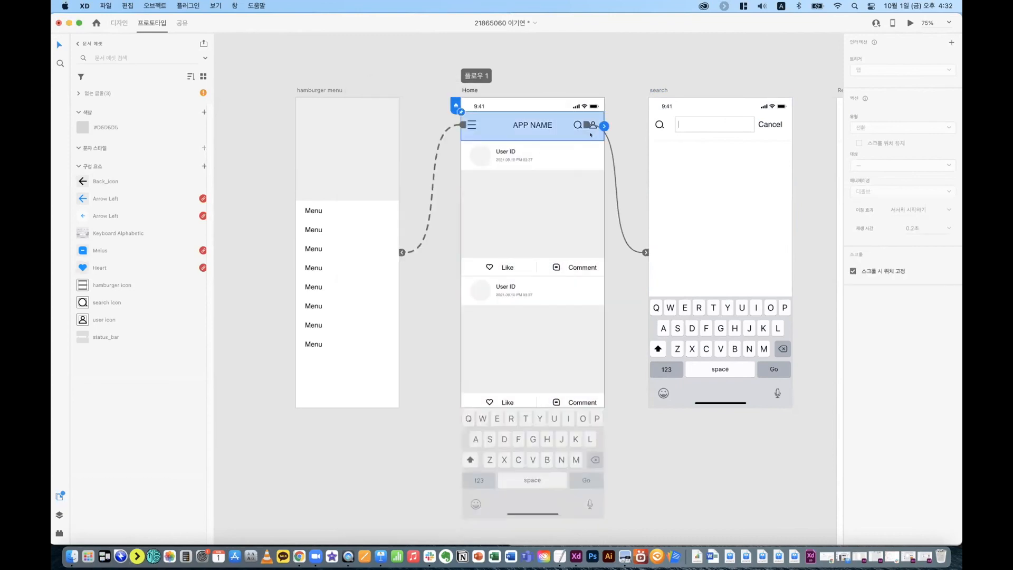
pyautogui.click(119, 23)
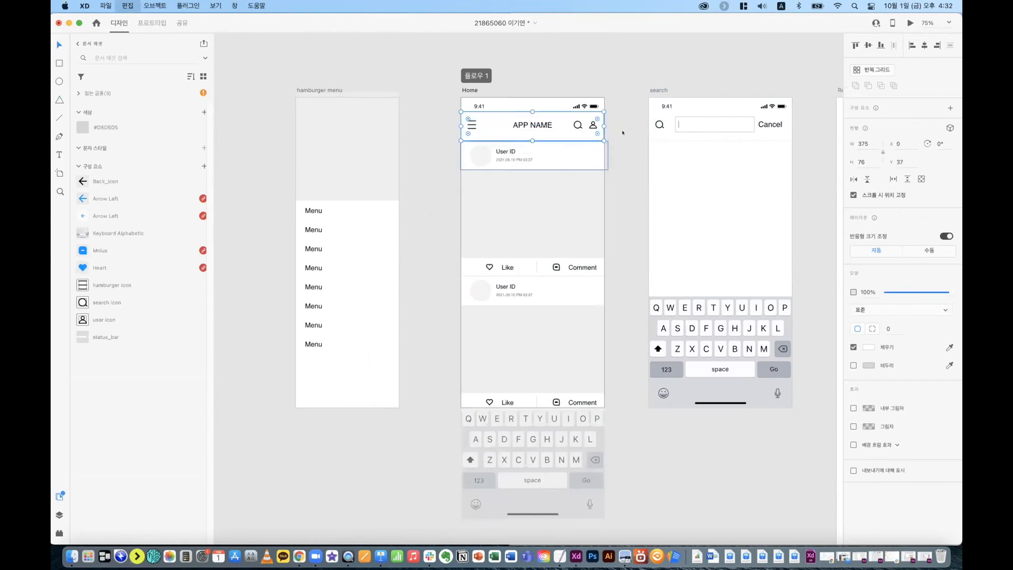
pyautogui.click(664, 133)
pyautogui.click(668, 111)
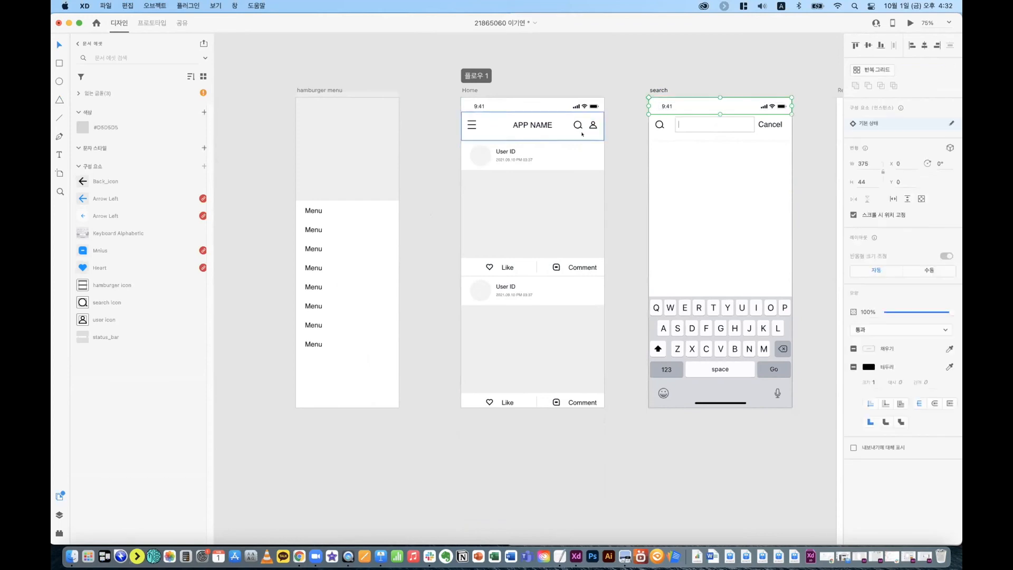
pyautogui.click(582, 135)
pyautogui.click(671, 133)
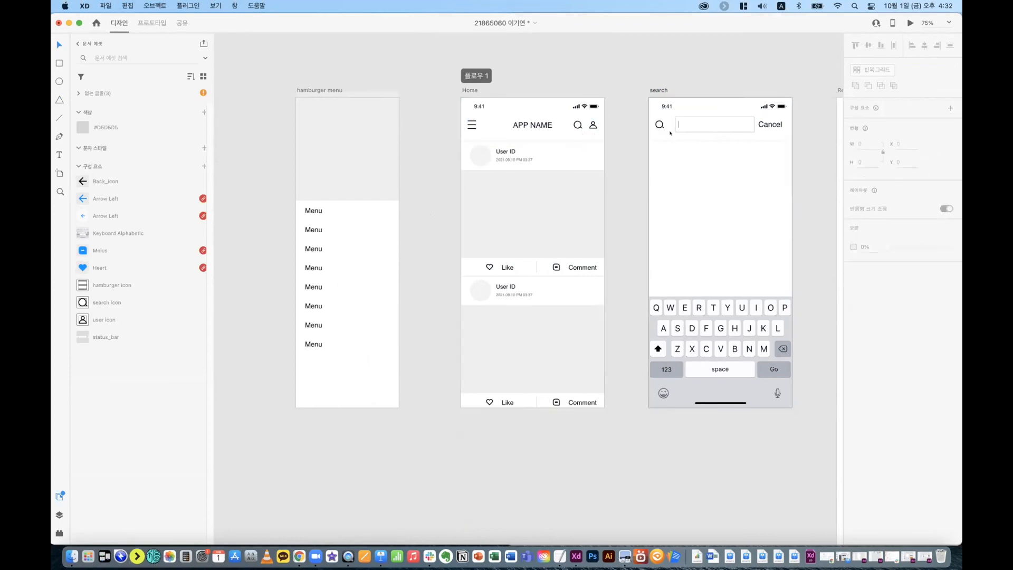
pyautogui.moveTo(760, 200); pyautogui.dragTo(763, 202)
pyautogui.click(658, 88)
pyautogui.press('super+v')
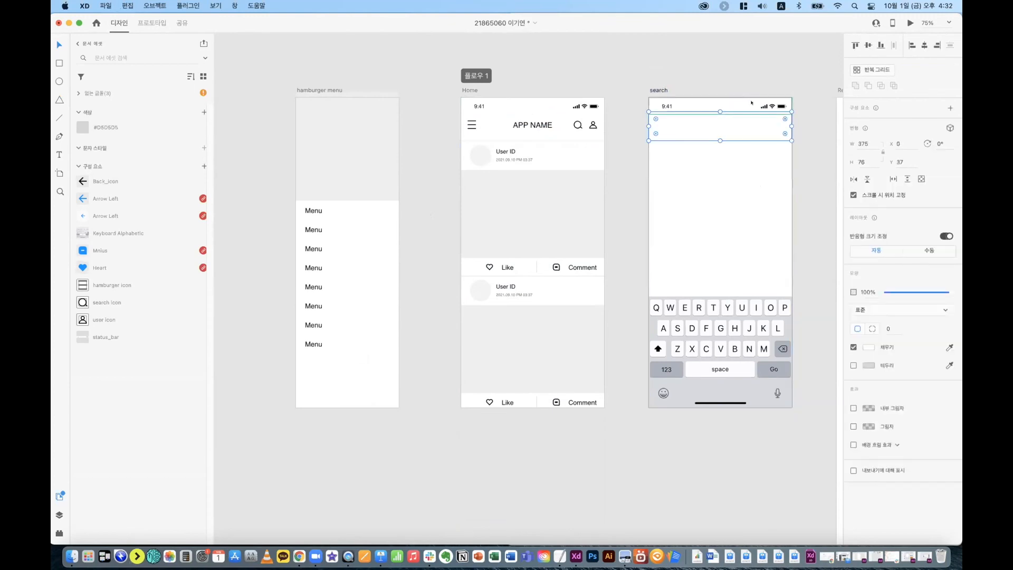
pyautogui.press('super+shift+bracketleft')
# Step: Compare the header divider lines of search and Home, and preview the transition with the shared header background
pyautogui.click(754, 140)
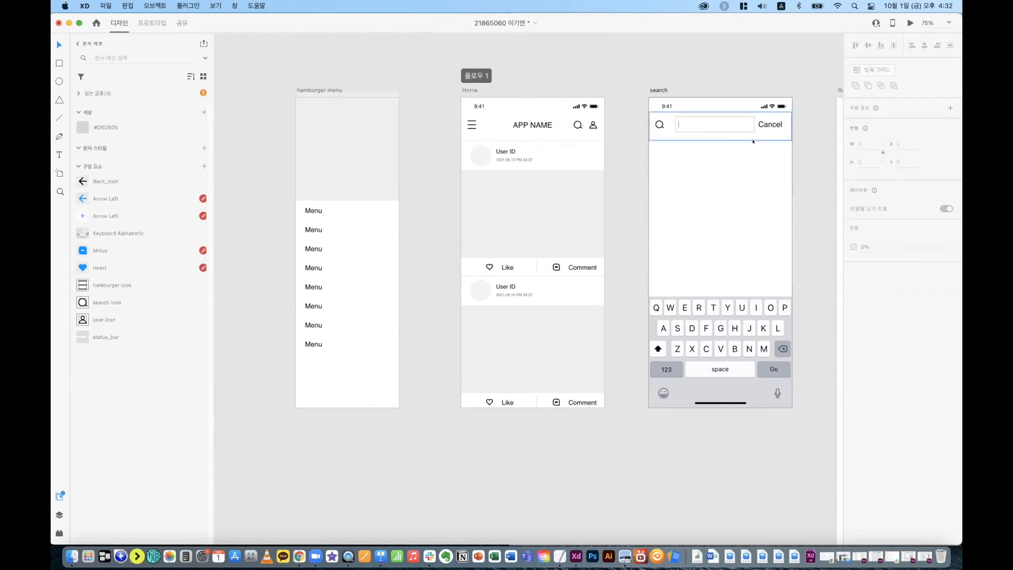
pyautogui.keyDown('shift'); pyautogui.click(593, 140); pyautogui.keyUp('shift')
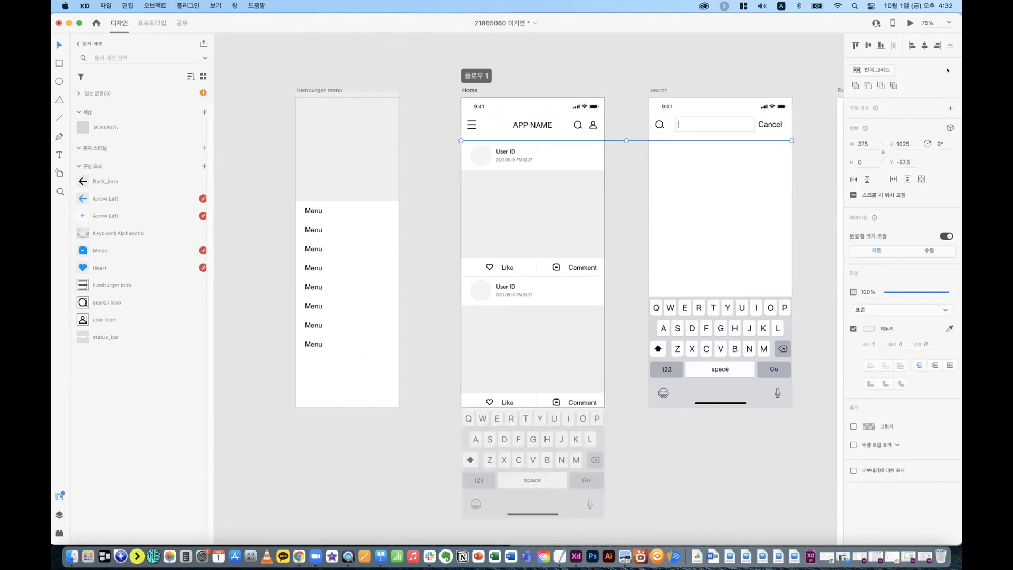
pyautogui.click(507, 106)
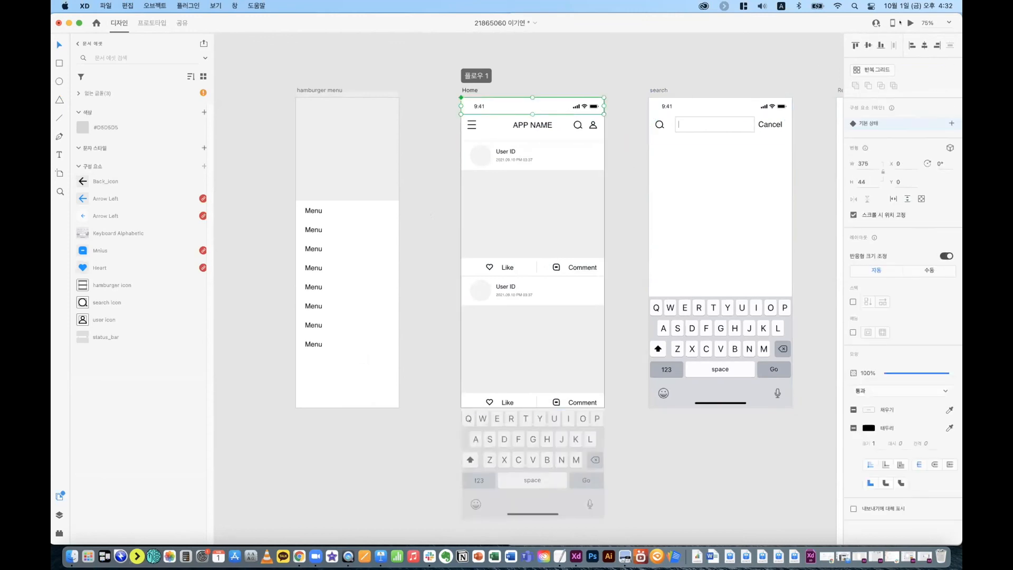
pyautogui.press('super+Return')
pyautogui.click(504, 142)
pyautogui.click(504, 142)
pyautogui.click(504, 141)
pyautogui.click(504, 139)
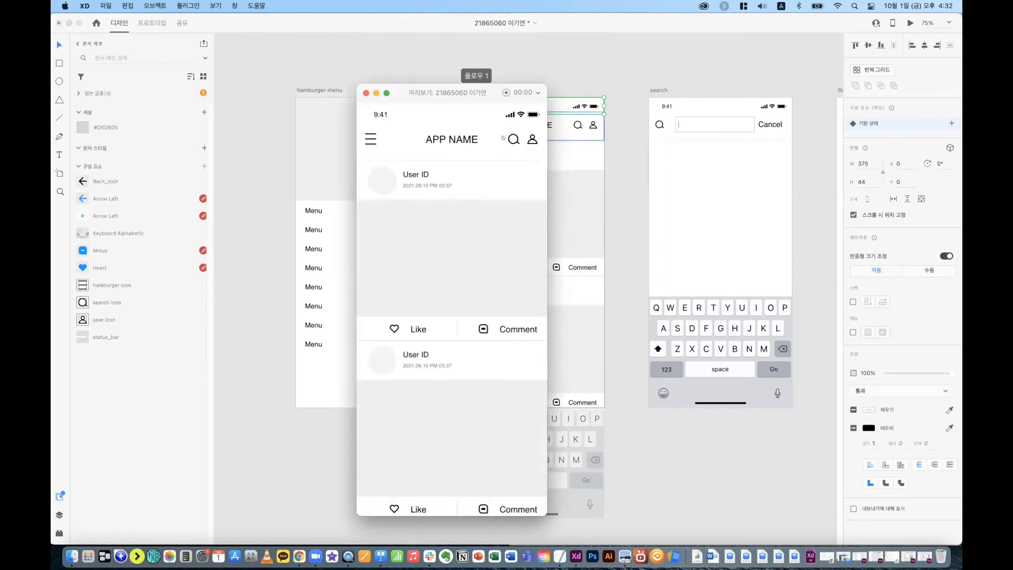
pyautogui.click(504, 139)
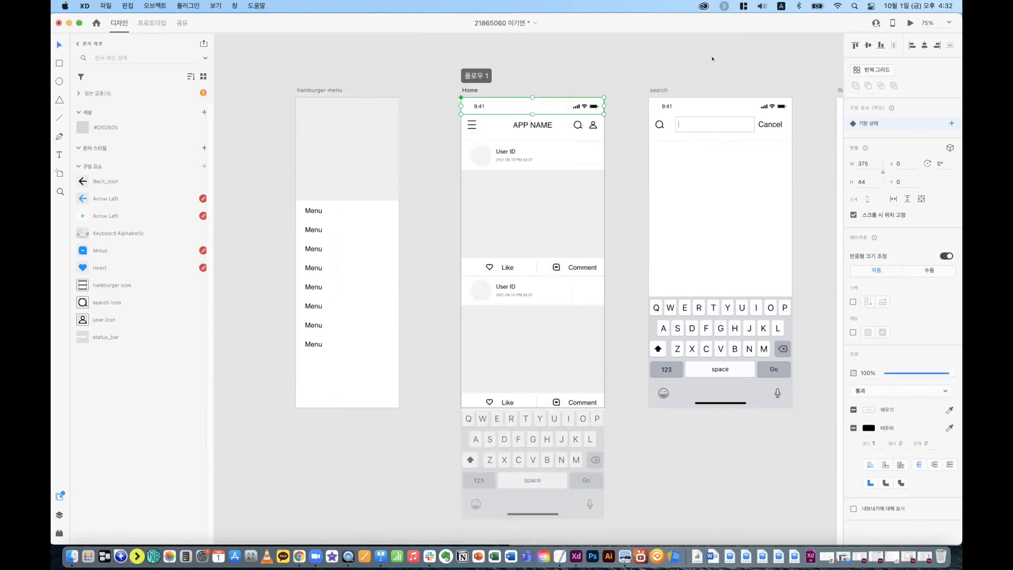
# Step: Replace the search artboard's search icon with a copy of Home's icon, placed beside the input field at X 22, Y 56
pyautogui.click(578, 125)
pyautogui.click(660, 124)
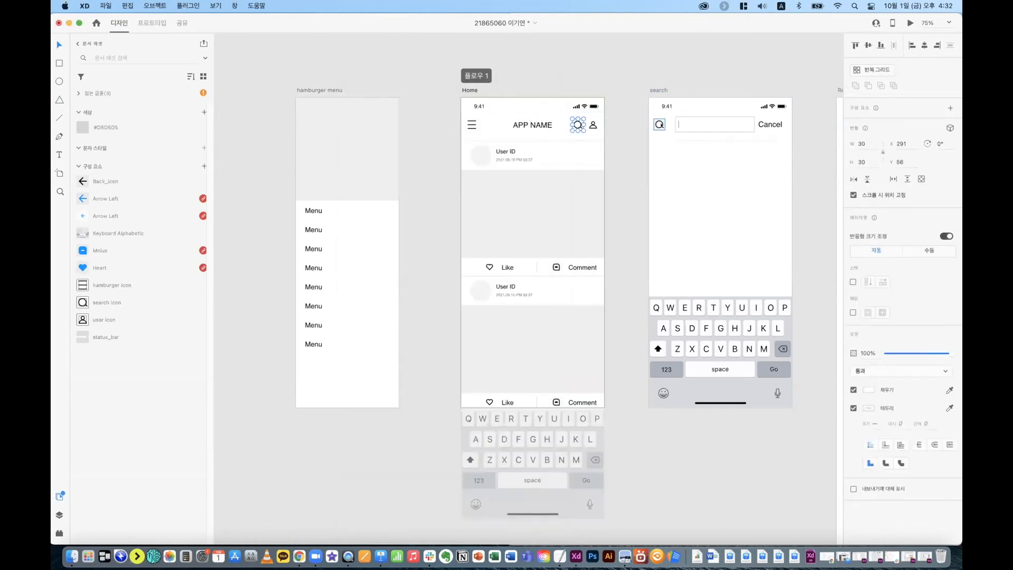
pyautogui.click(578, 124)
pyautogui.click(689, 124)
pyautogui.press('super+v')
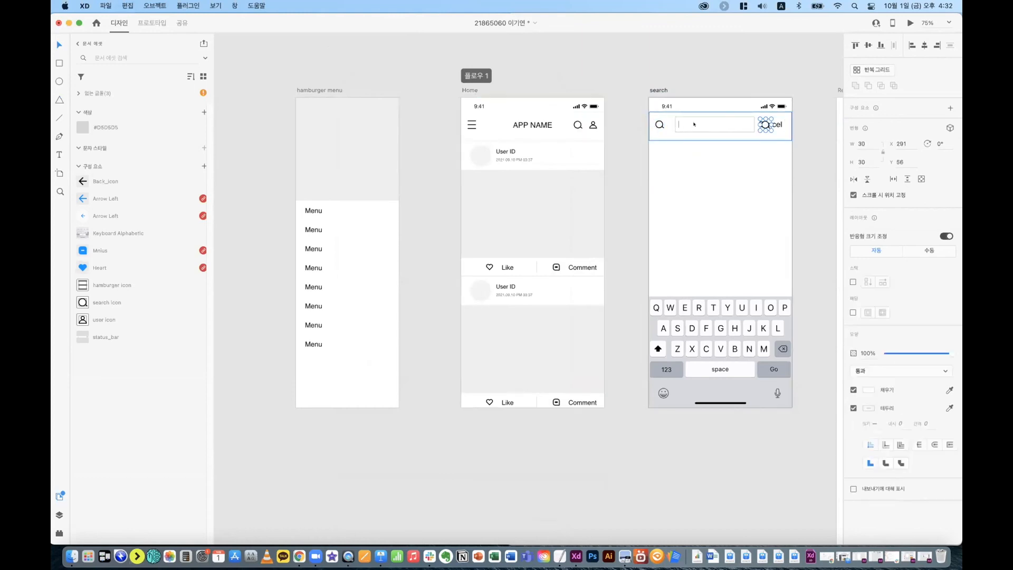
pyautogui.click(656, 122)
pyautogui.press('Delete')
pyautogui.moveTo(761, 126); pyautogui.dragTo(658, 127)
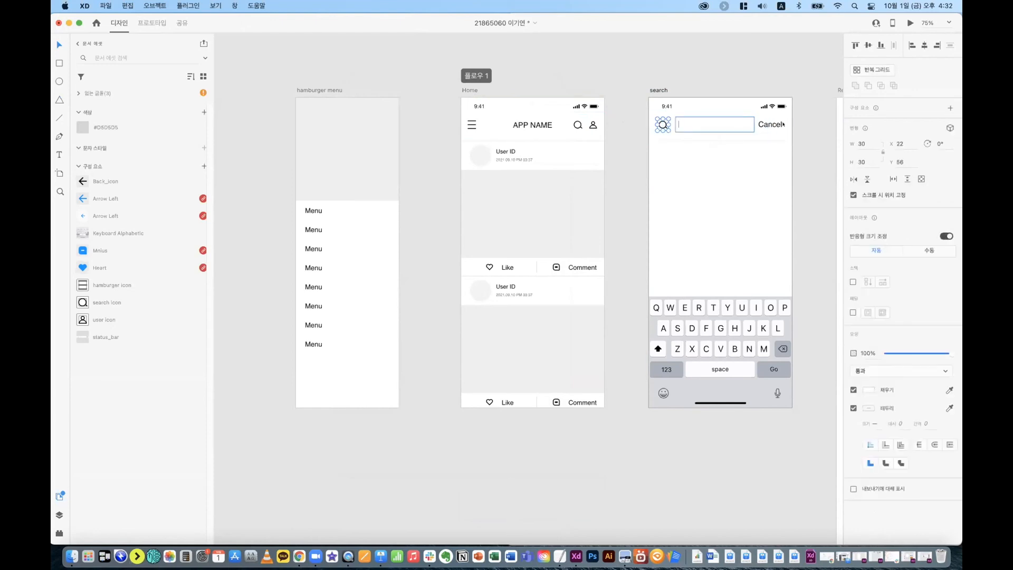
# Step: Preview how the shared search icon moves between Home and search, and close the preview
pyautogui.click(575, 127)
pyautogui.click(911, 23)
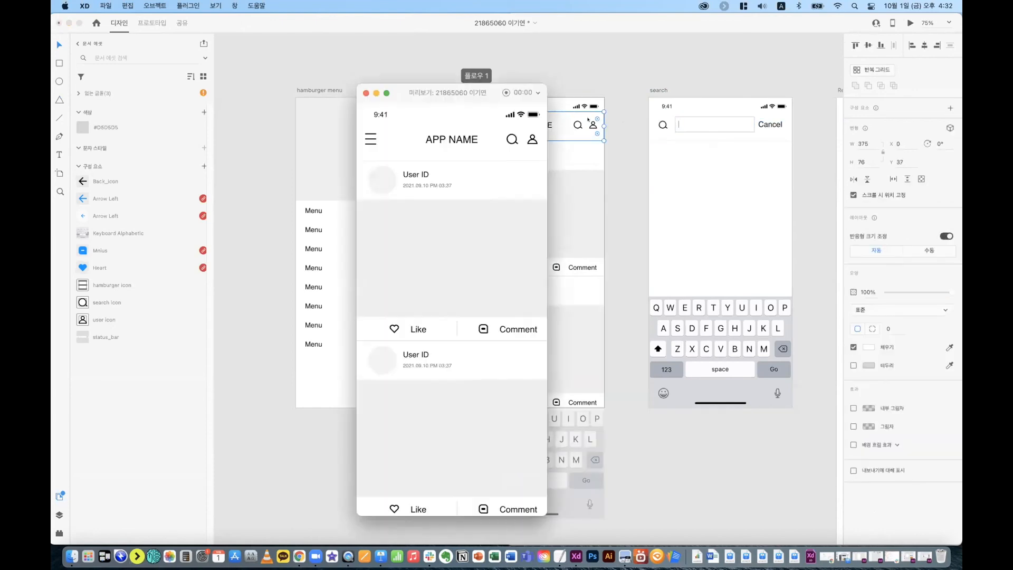
pyautogui.click(510, 140)
pyautogui.click(508, 140)
pyautogui.click(510, 139)
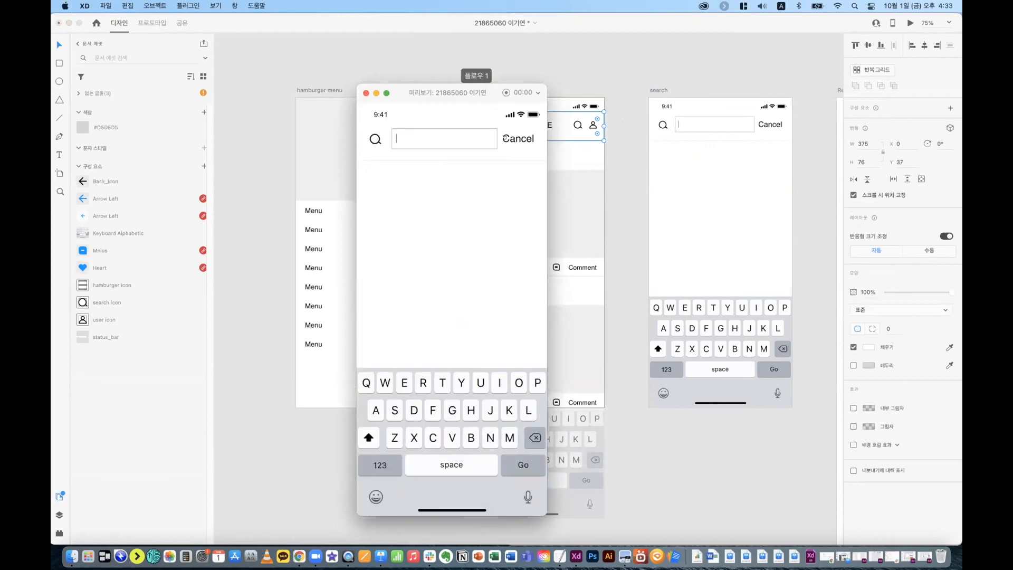
pyautogui.click(363, 93)
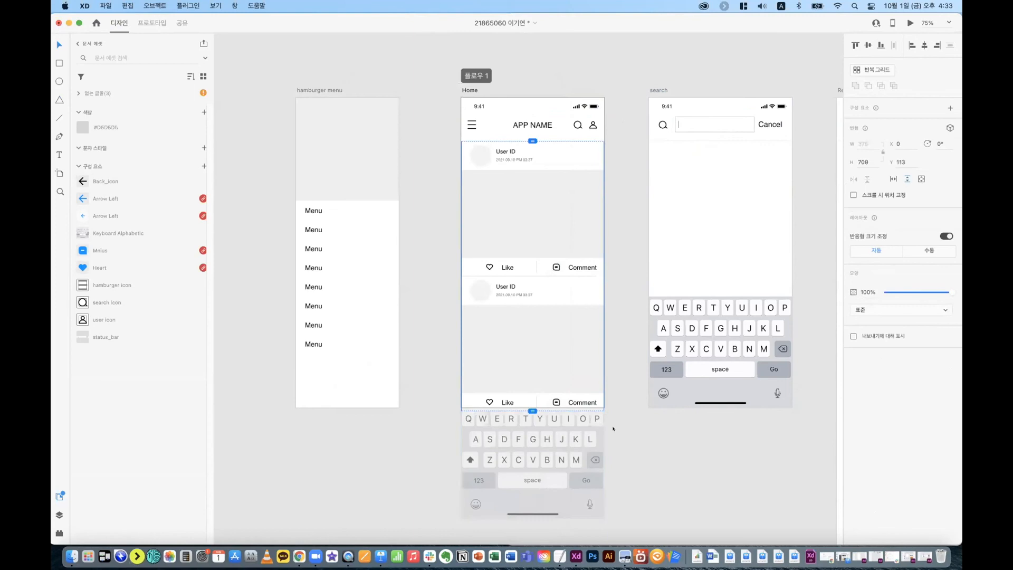
# Step: Move the keyboard below Home up to Y 794 so that it overlaps the artboard's lower edge
pyautogui.click(697, 363)
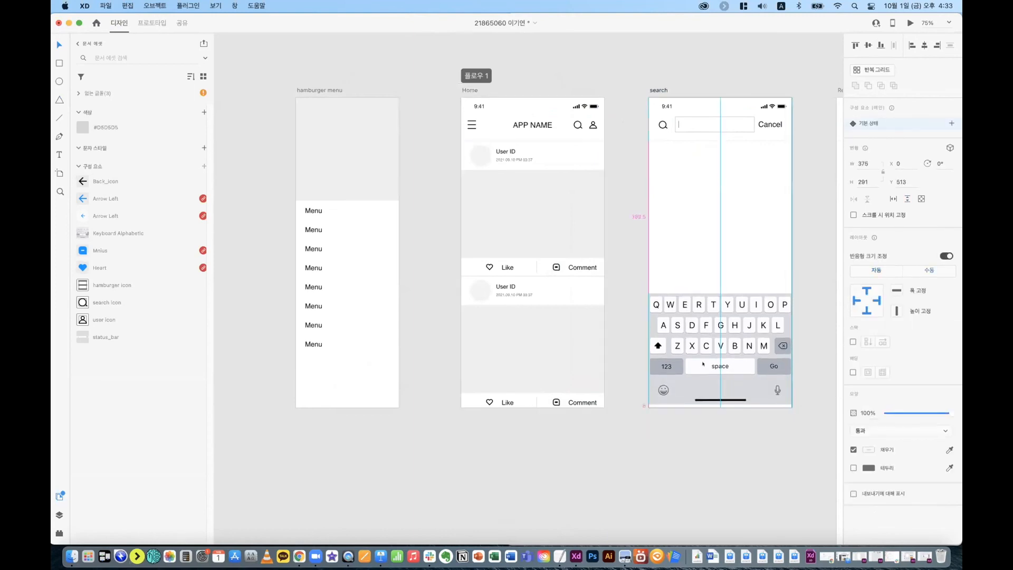
pyautogui.click(563, 355)
pyautogui.press('super+v')
pyautogui.moveTo(560, 445); pyautogui.dragTo(565, 428)
# Step: Preview the transition with the raised keyboard by toggling the search icon and Cancel repeatedly, and return to the search artboard
pyautogui.click(911, 22)
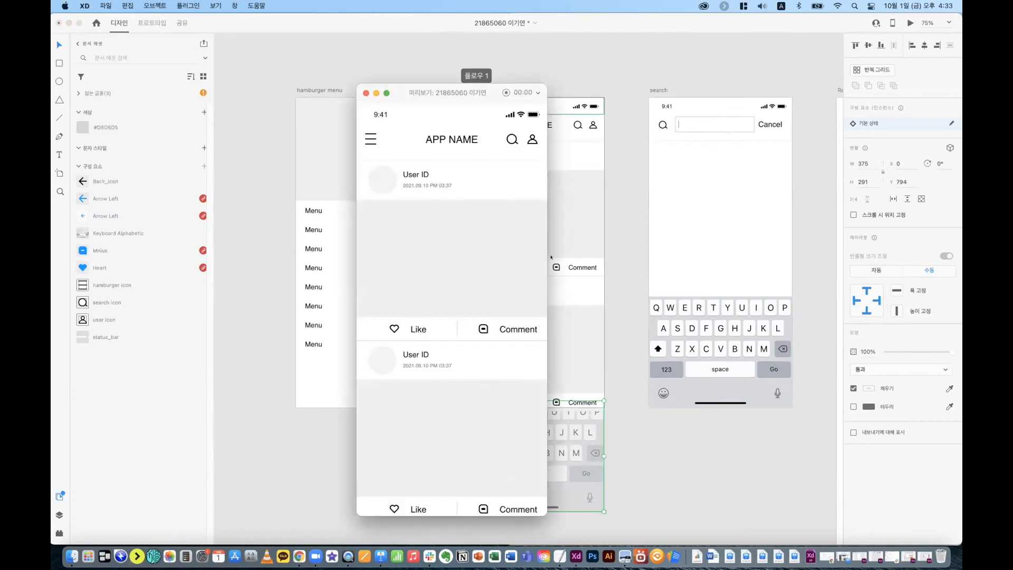
pyautogui.click(513, 139)
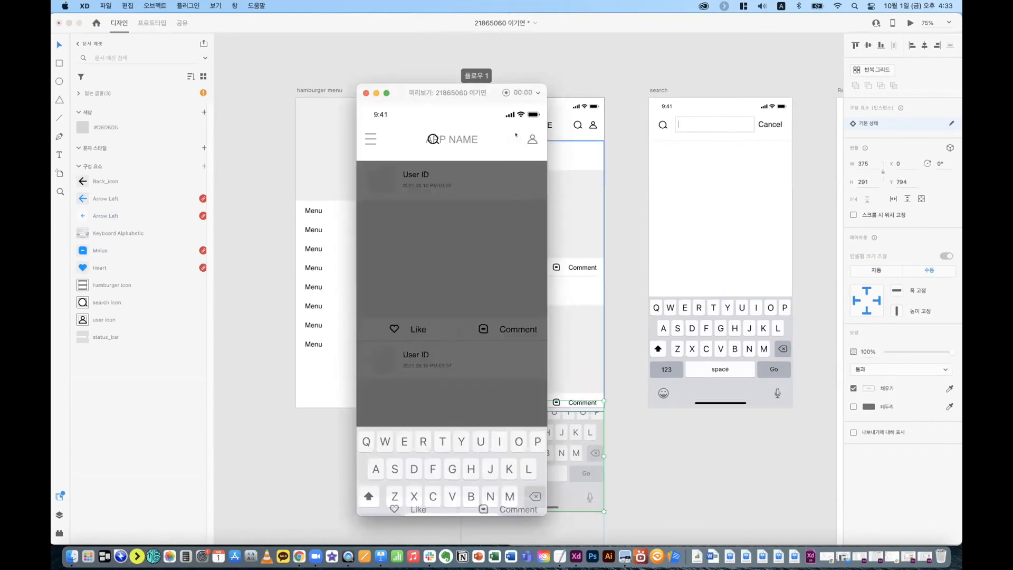
pyautogui.click(514, 138)
pyautogui.click(512, 139)
pyautogui.click(514, 139)
pyautogui.click(513, 138)
pyautogui.click(514, 138)
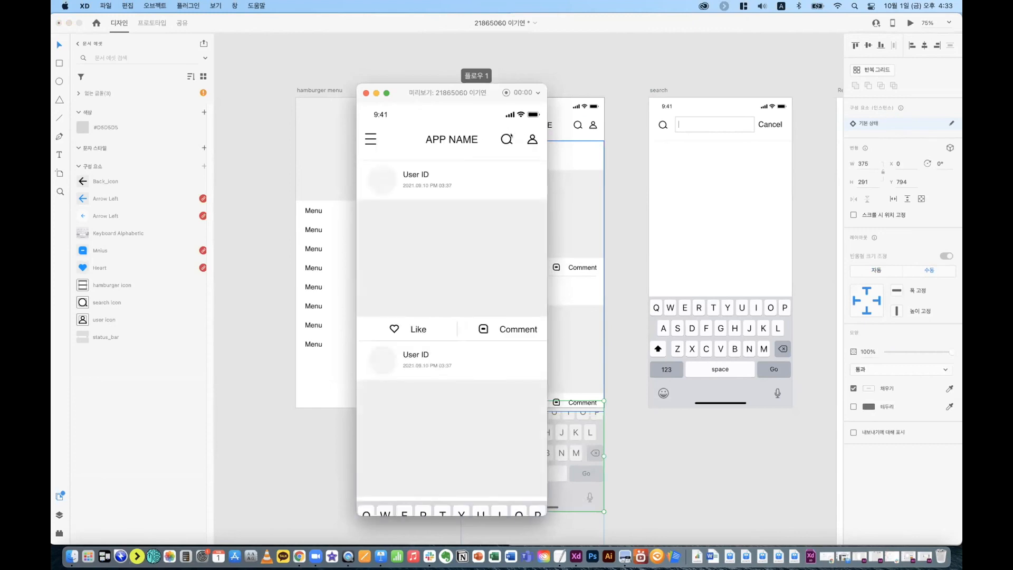
pyautogui.click(512, 139)
pyautogui.click(510, 137)
pyautogui.click(510, 137)
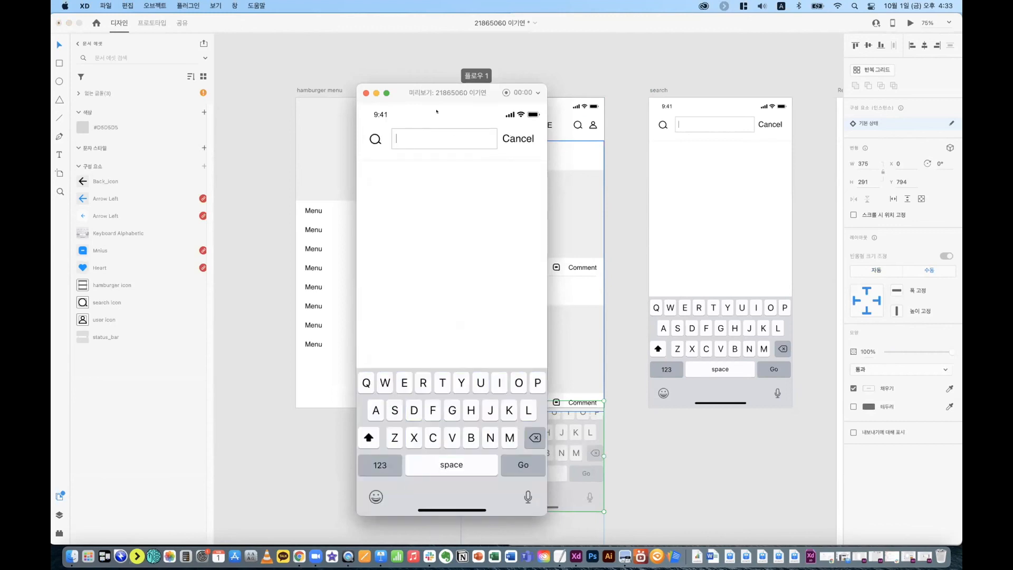
pyautogui.click(518, 138)
pyautogui.click(366, 93)
pyautogui.click(656, 91)
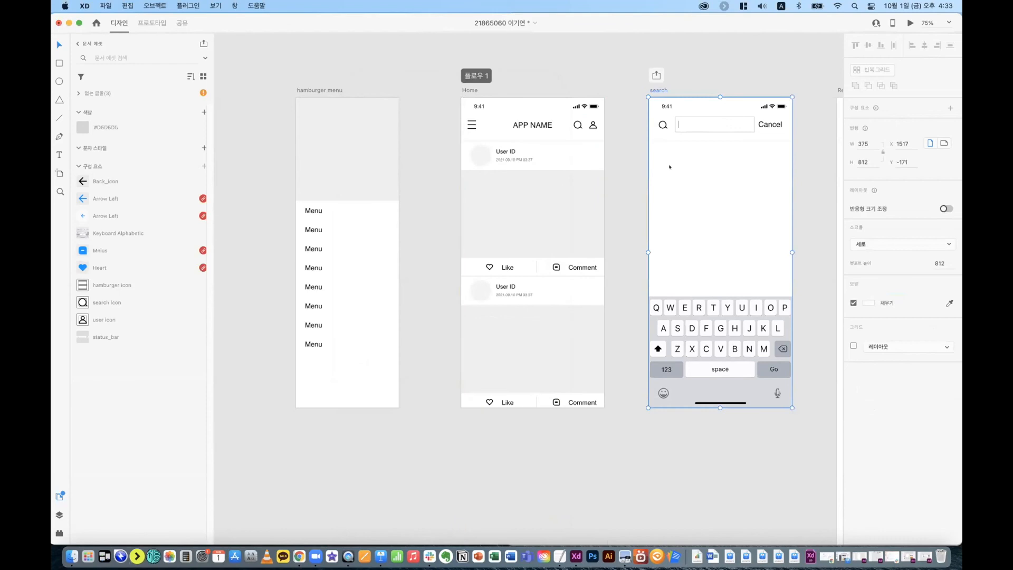
# Step: Preview the transition from Home to the search artboard with the search icon, and close the preview
pyautogui.click(580, 161)
pyautogui.scroll(3, 580, 161)
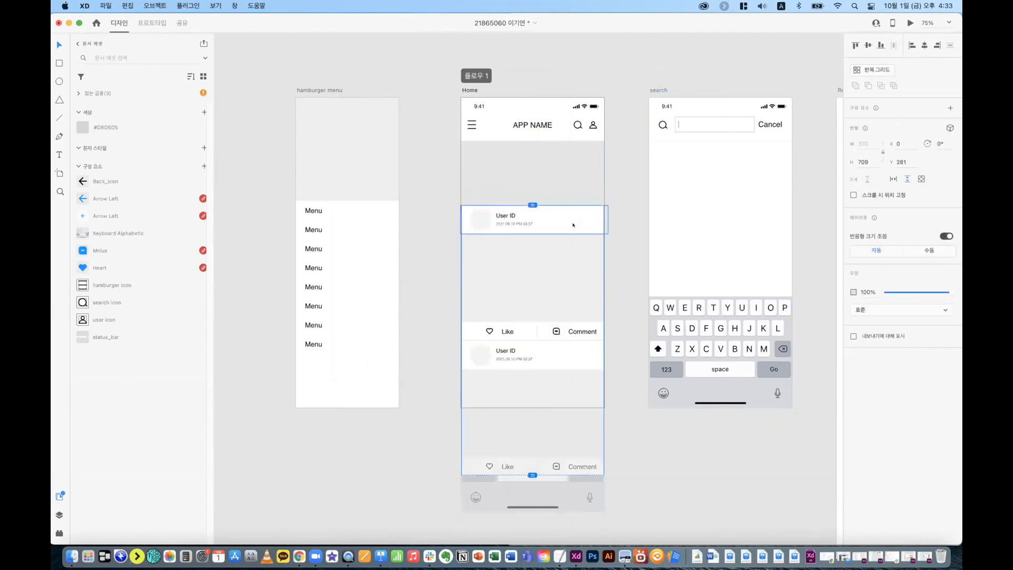
pyautogui.click(468, 91)
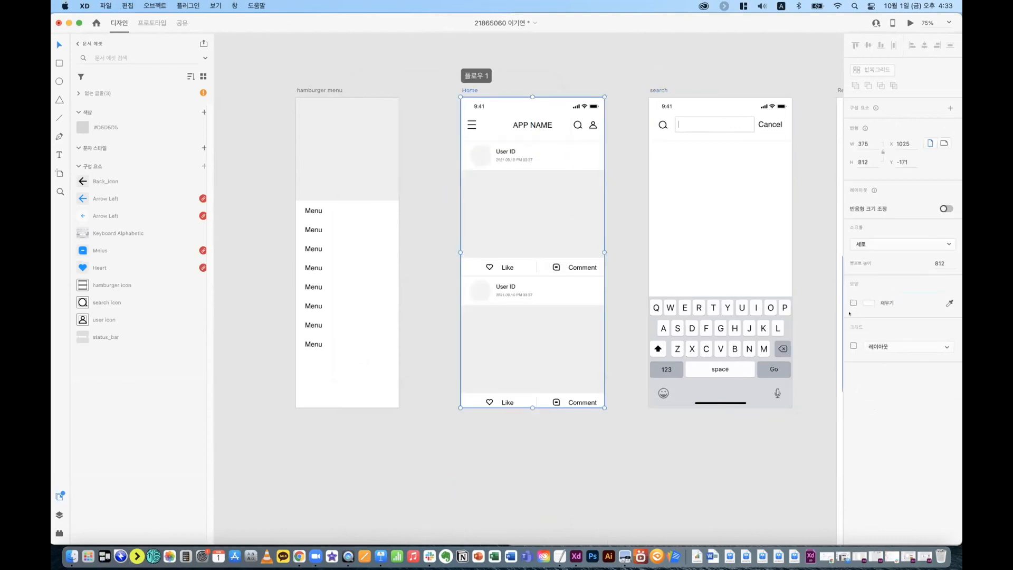
pyautogui.press('super+Return')
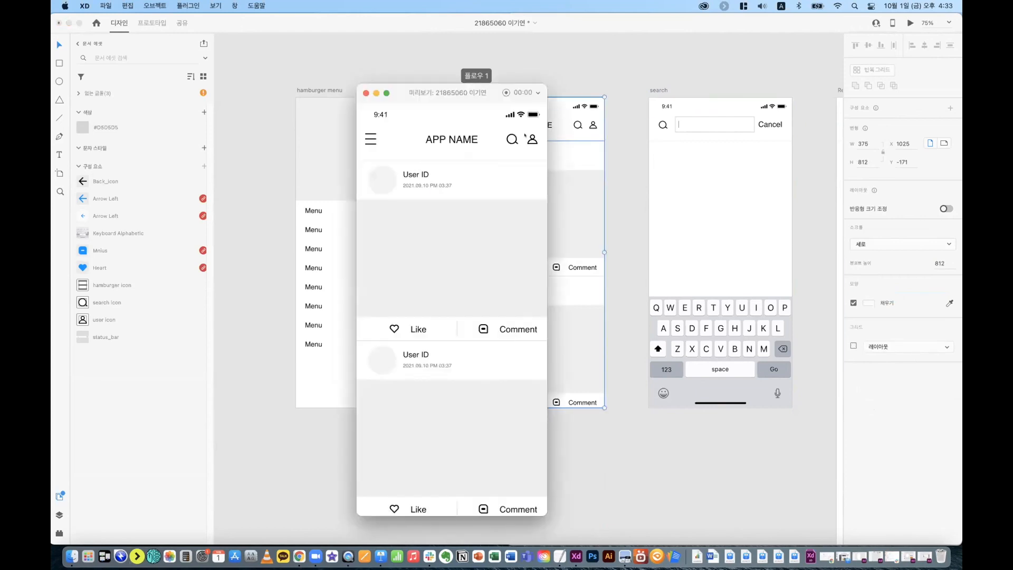
pyautogui.click(512, 139)
pyautogui.click(518, 138)
pyautogui.click(512, 139)
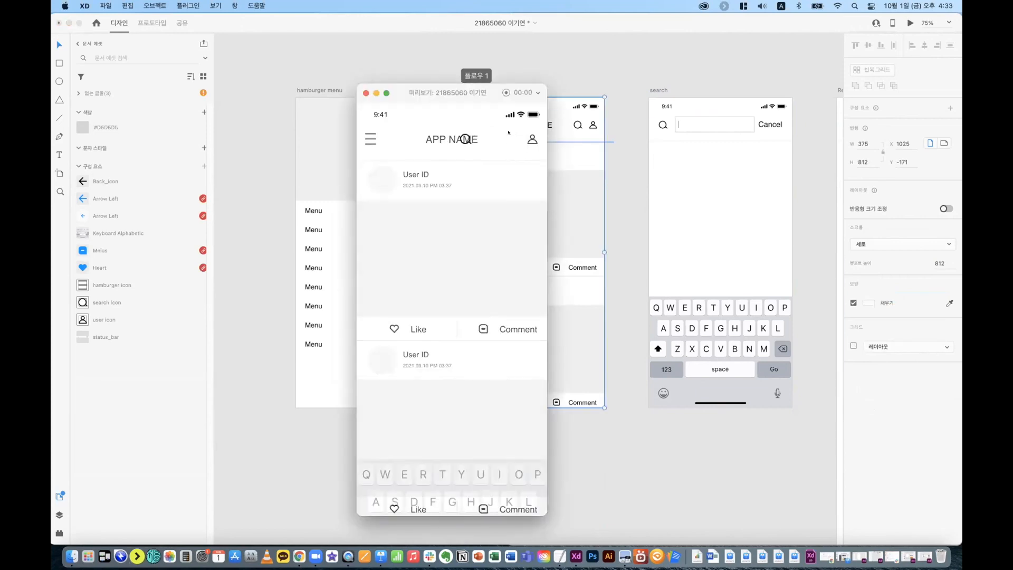
pyautogui.click(366, 93)
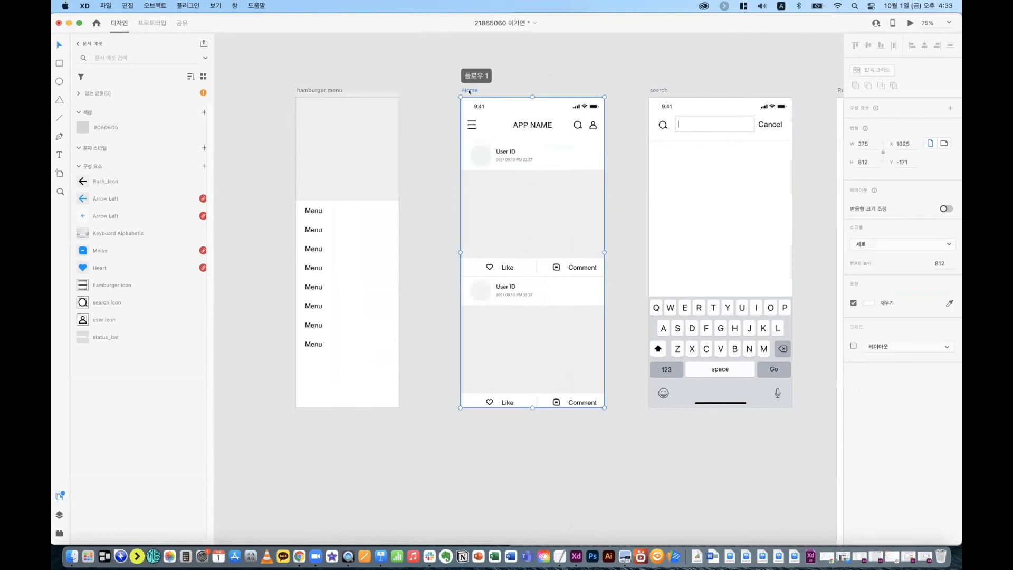
# Step: Toggle the Home artboard's background fill to check its effect, and inspect the feed grid, the search artboard and Home's header bar
pyautogui.click(853, 302)
pyautogui.click(852, 304)
pyautogui.click(852, 304)
pyautogui.click(574, 240)
pyautogui.click(723, 222)
pyautogui.click(664, 91)
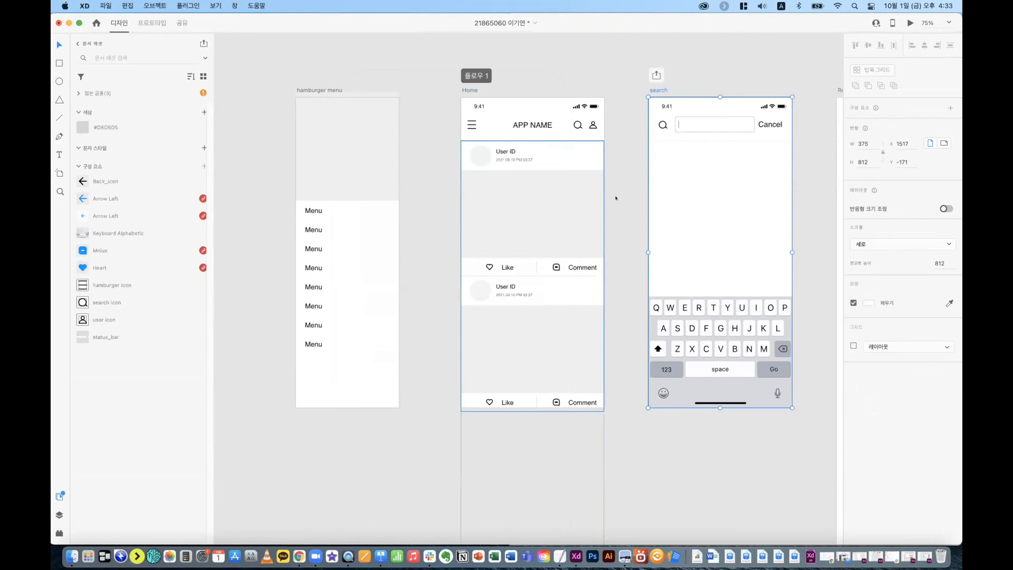
pyautogui.click(582, 126)
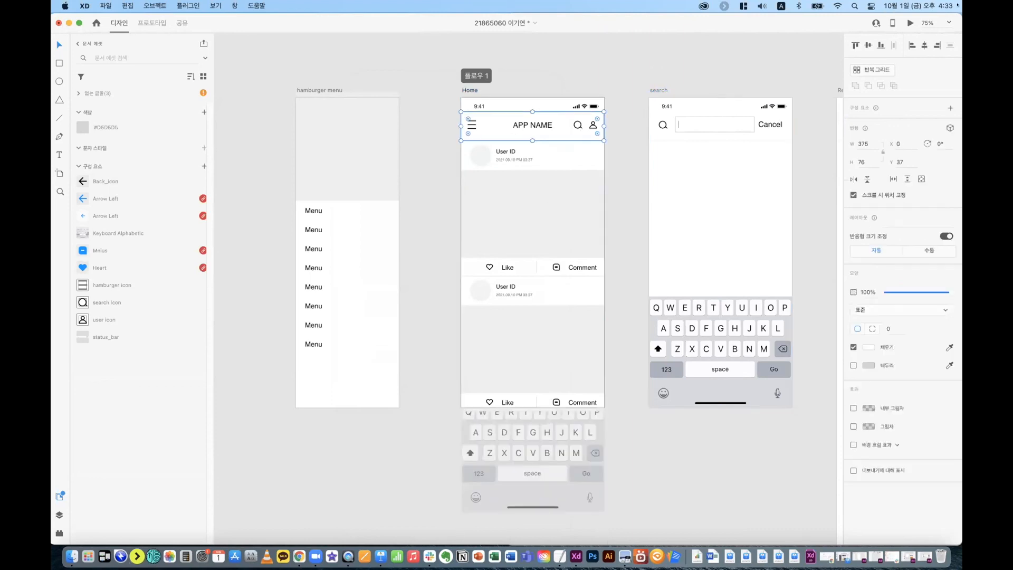
# Step: Replay the search icon and Cancel transition in the preview from Home's header, and return to the canvas
pyautogui.click(911, 22)
pyautogui.click(506, 135)
pyautogui.click(505, 136)
pyautogui.click(505, 135)
pyautogui.click(507, 136)
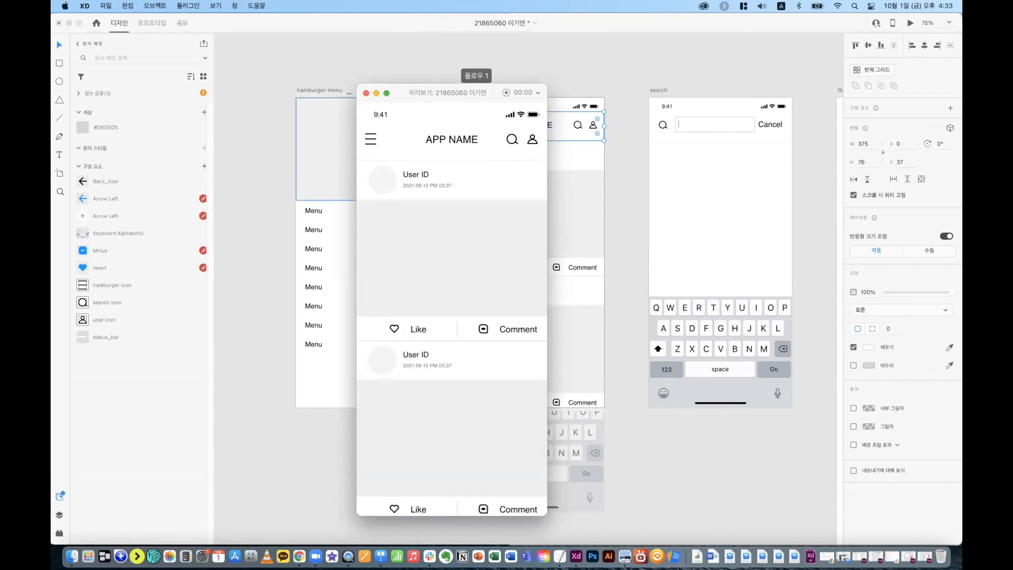
pyautogui.click(508, 69)
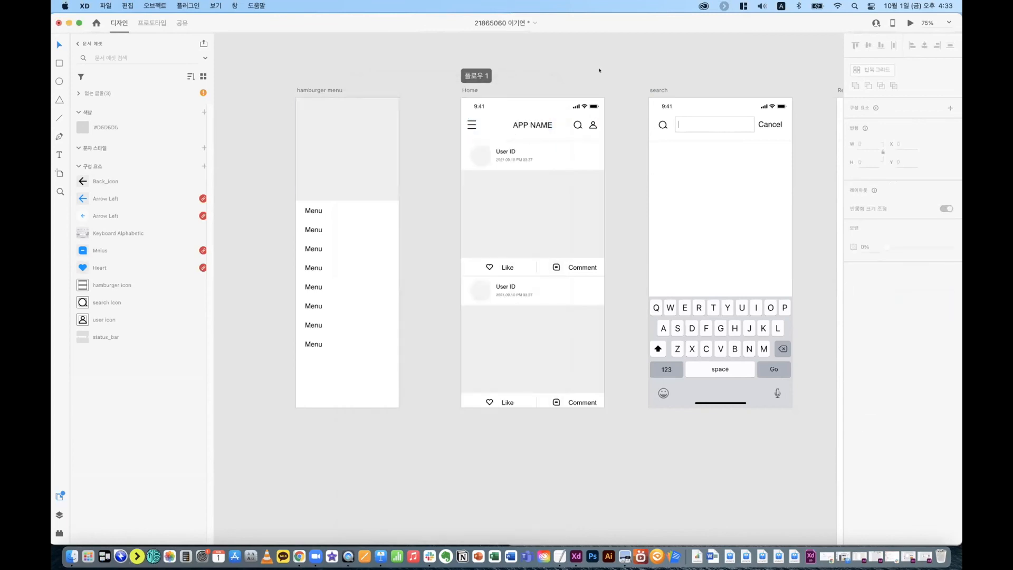
# Step: Save the document as a local copy in the Downloads folder, appending "_je" to its file name
pyautogui.press('super+o')
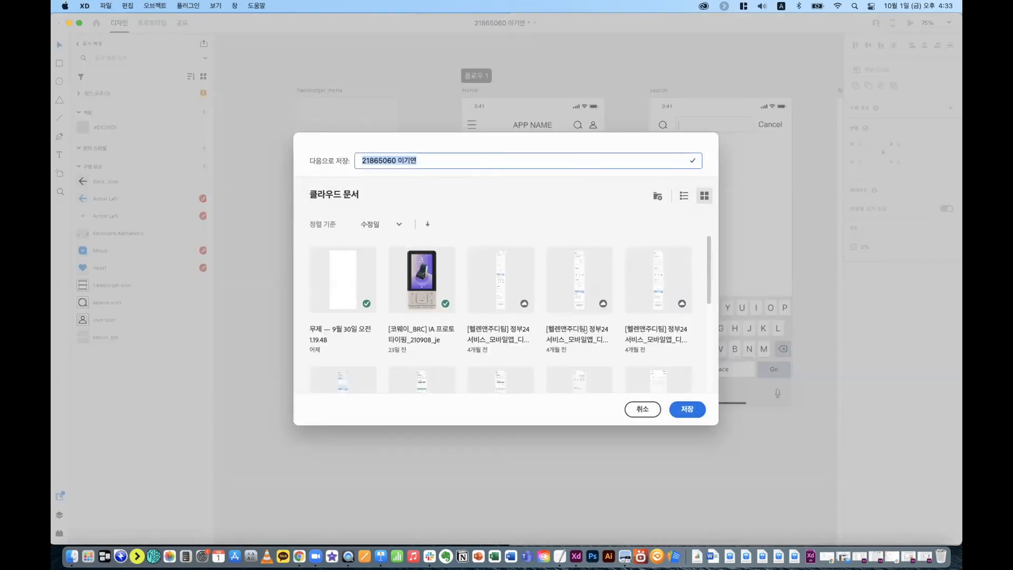
pyautogui.click(643, 410)
pyautogui.click(105, 6)
pyautogui.click(142, 138)
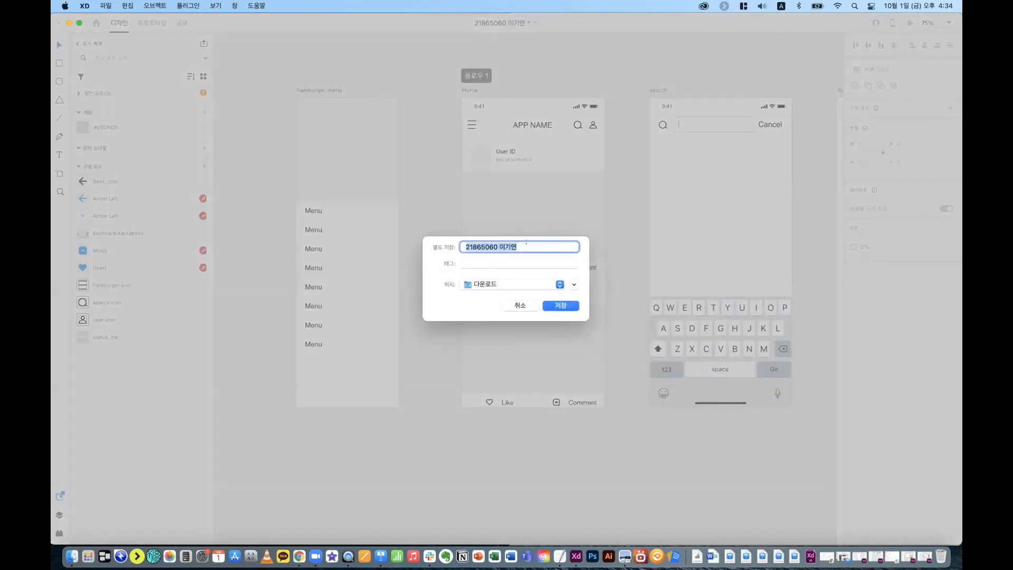
pyautogui.click(526, 242)
pyautogui.write('_je')
pyautogui.press('Return')
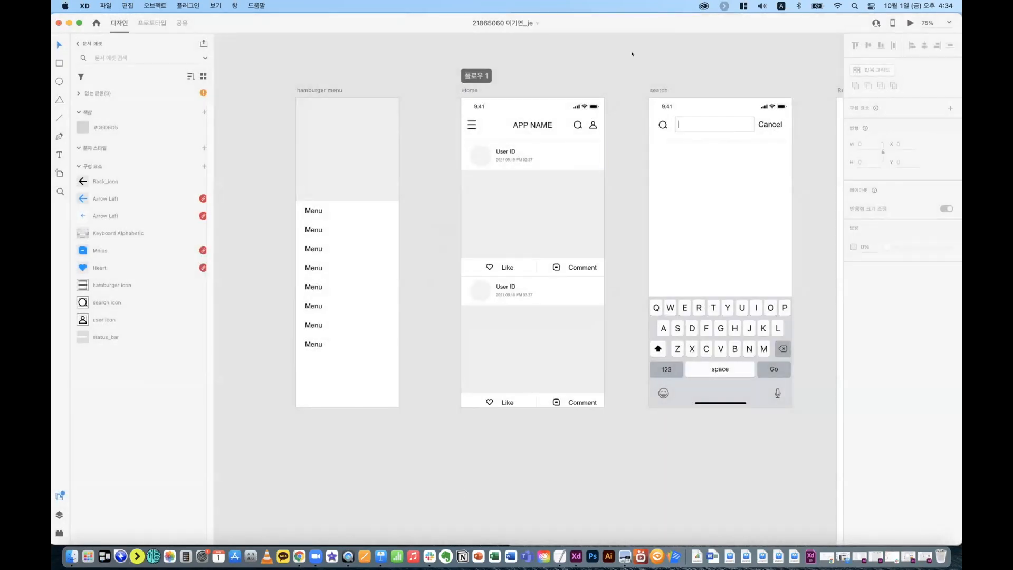